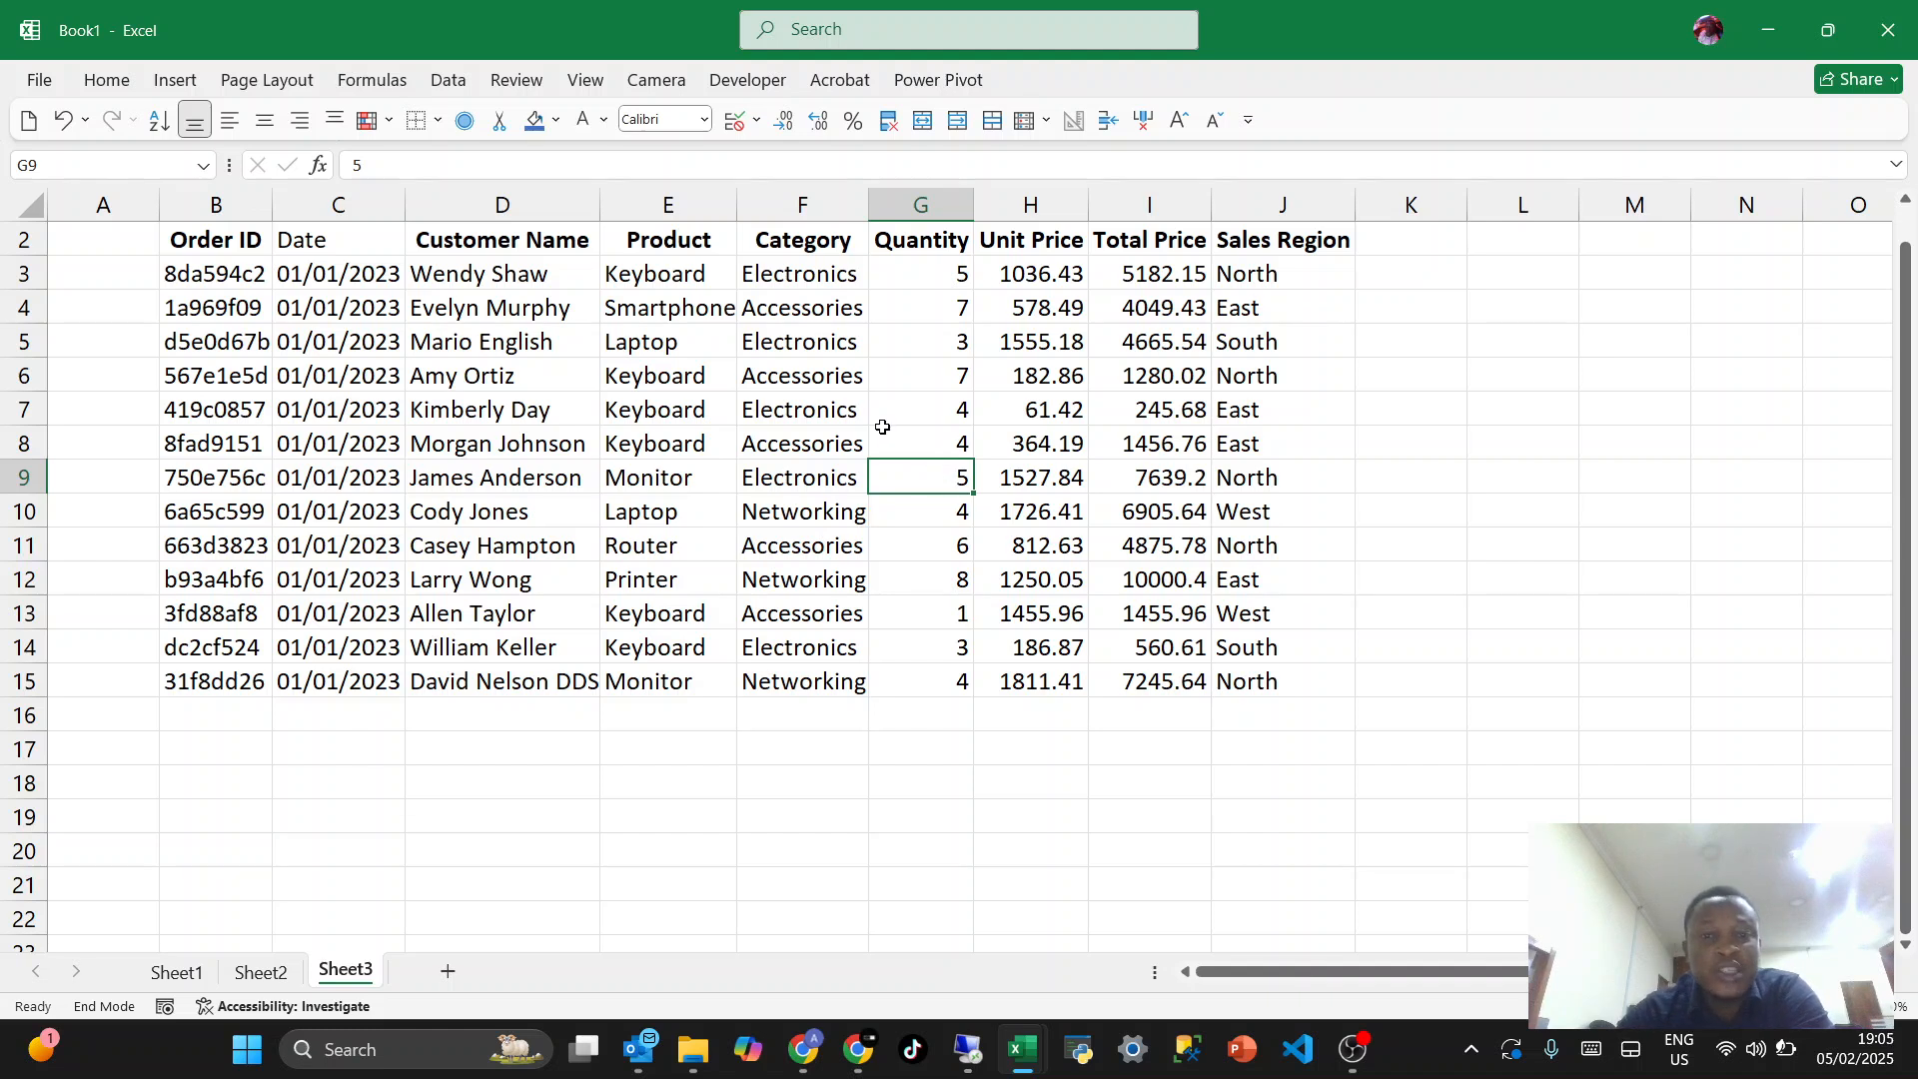
# - On Sheet2, delete columns D and E that hold the old month and weekday lists
pyautogui.click(875, 373)
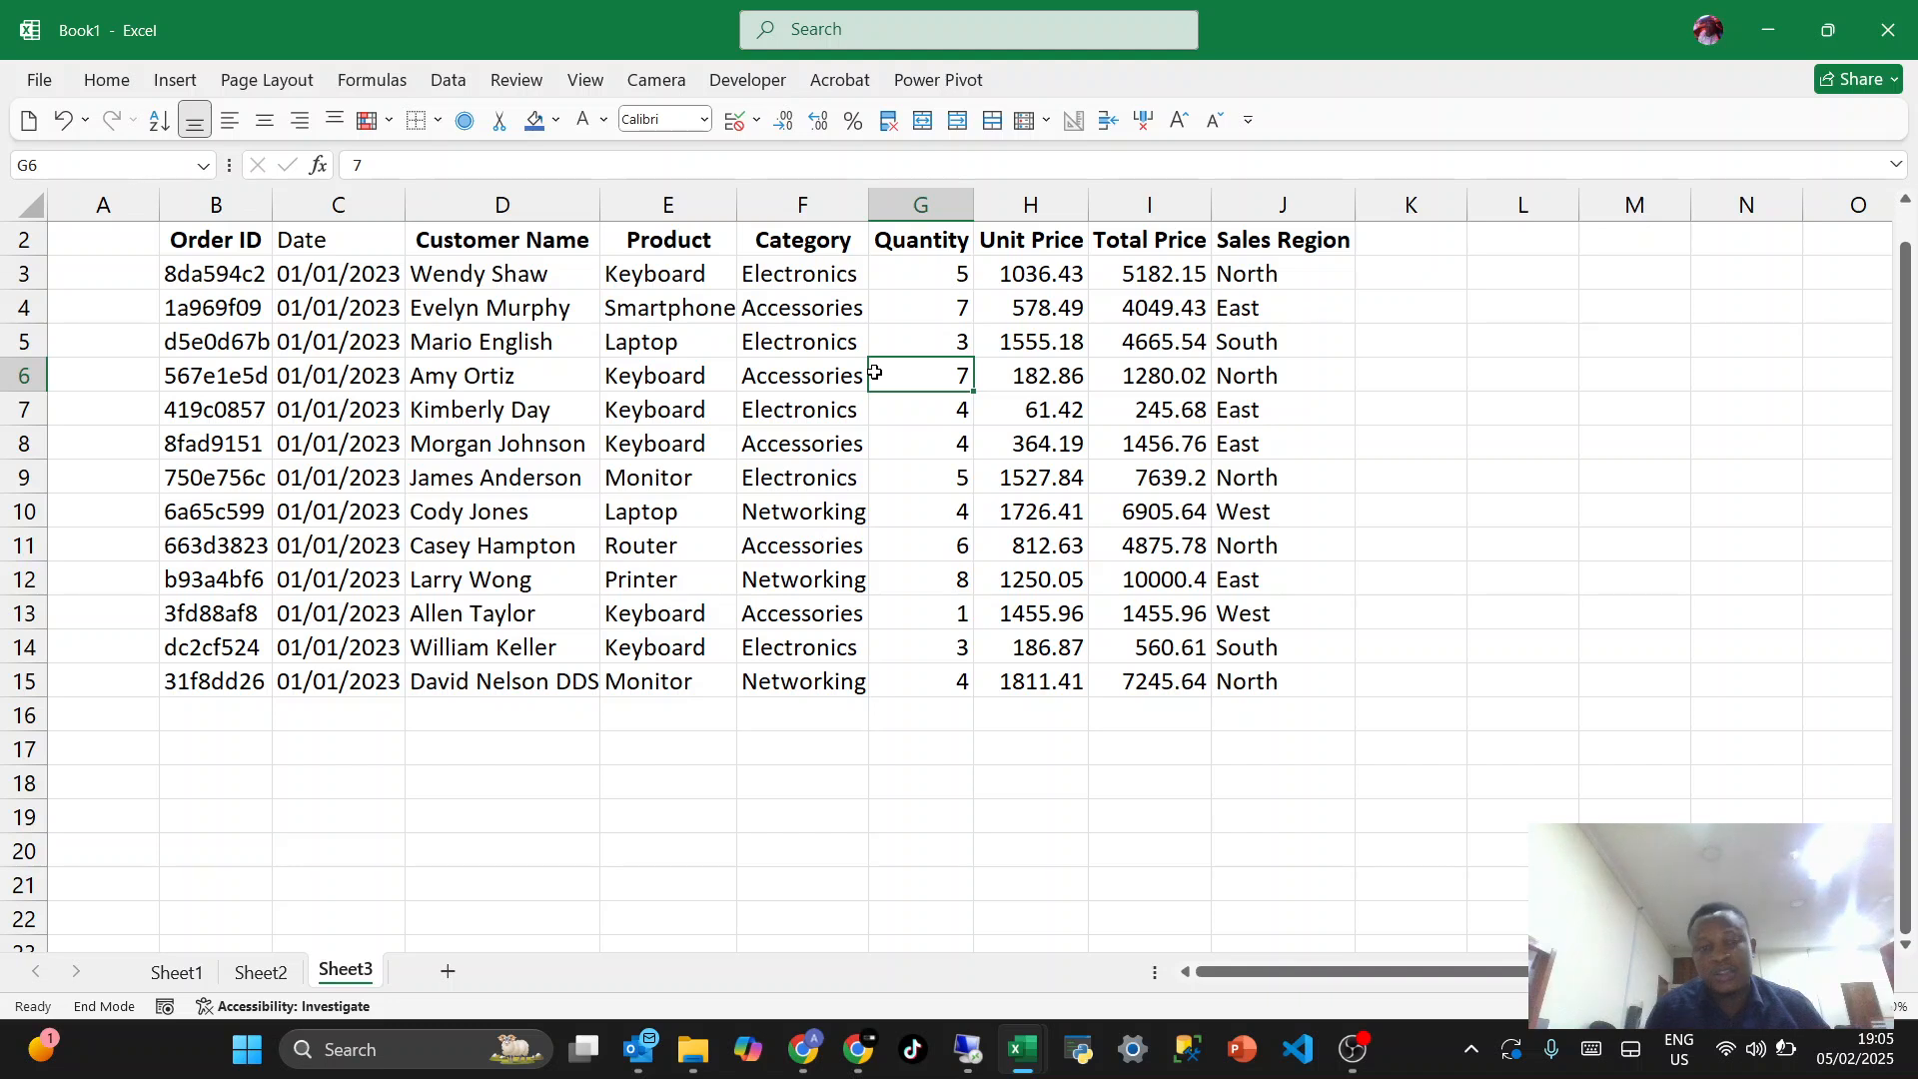
pyautogui.click(177, 969)
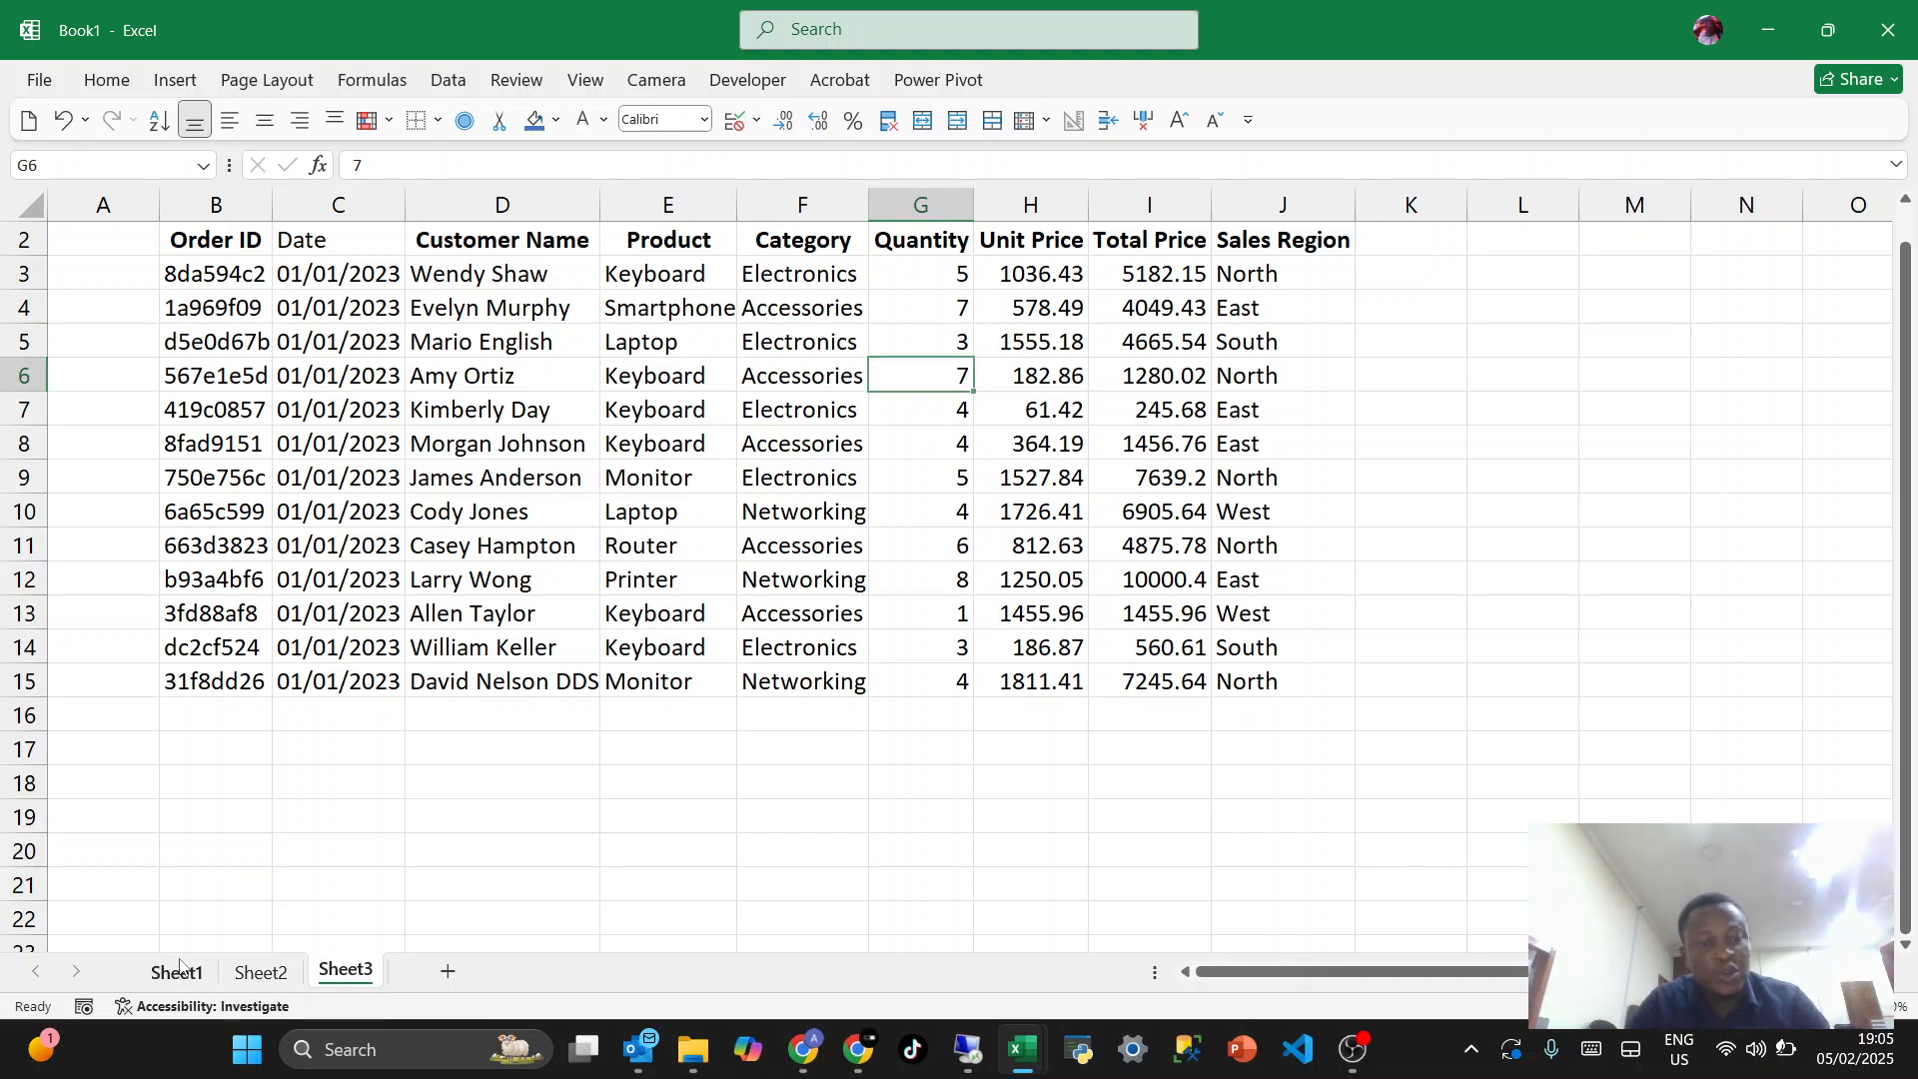
pyautogui.click(260, 971)
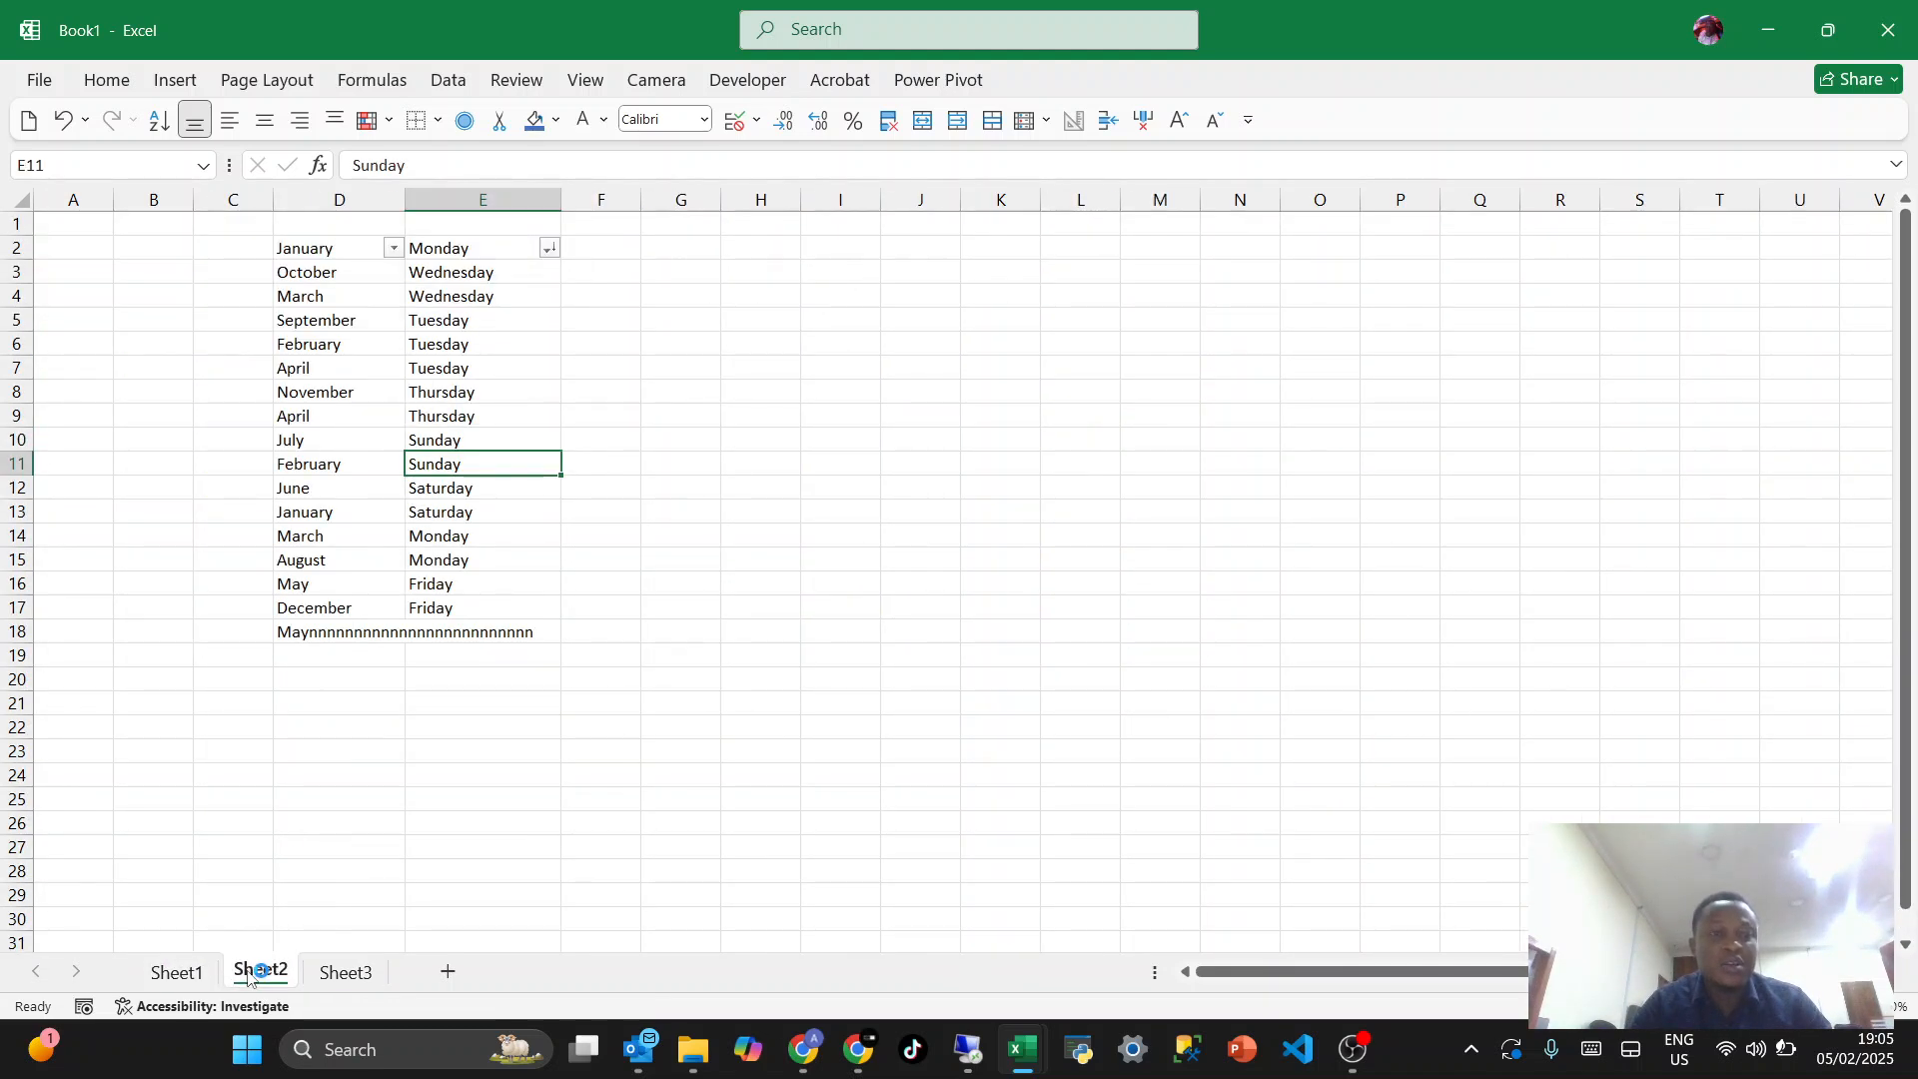
pyautogui.moveTo(340, 200); pyautogui.dragTo(554, 250)
pyautogui.hotkey('ctrl', '-')
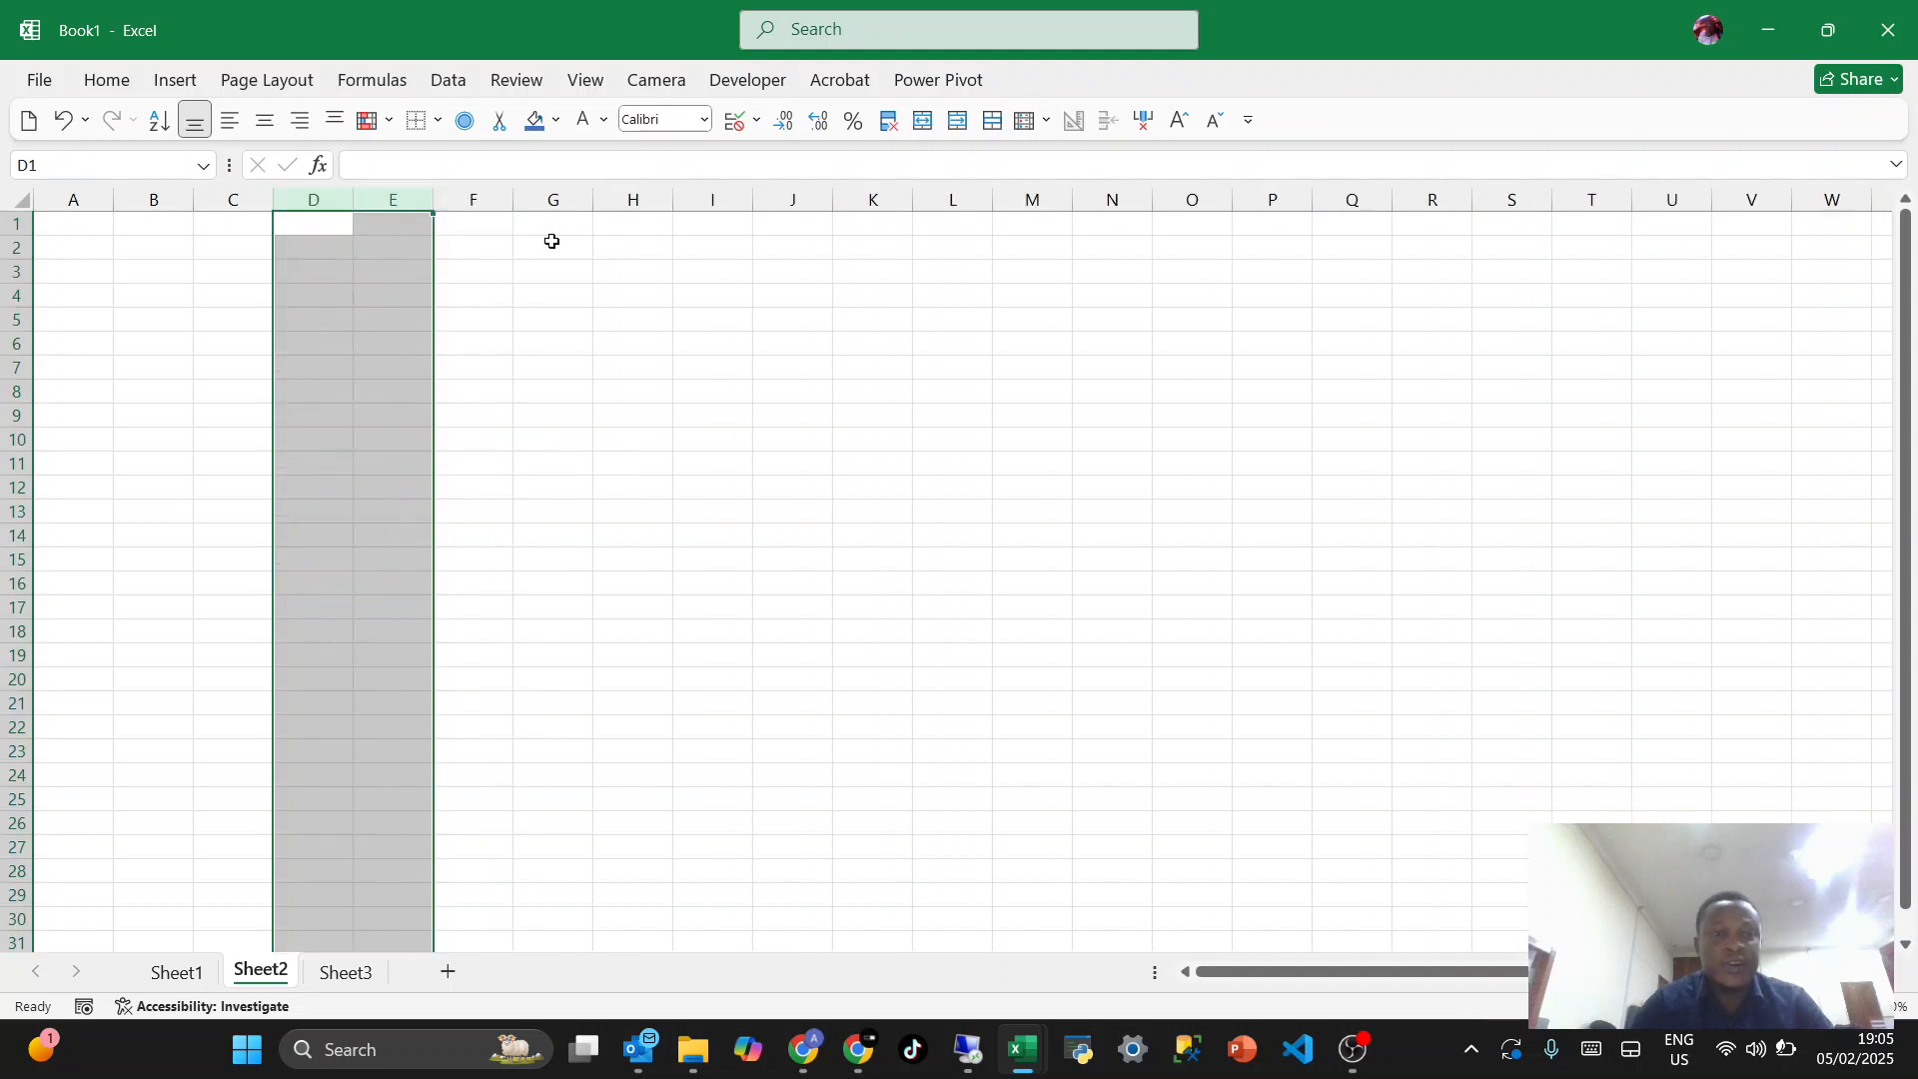
# - Enter the numbers 1 and 2 in cells A2 and A3
pyautogui.click(81, 251)
pyautogui.write('1')
pyautogui.press('Return')
pyautogui.write('2')
pyautogui.press('Return')
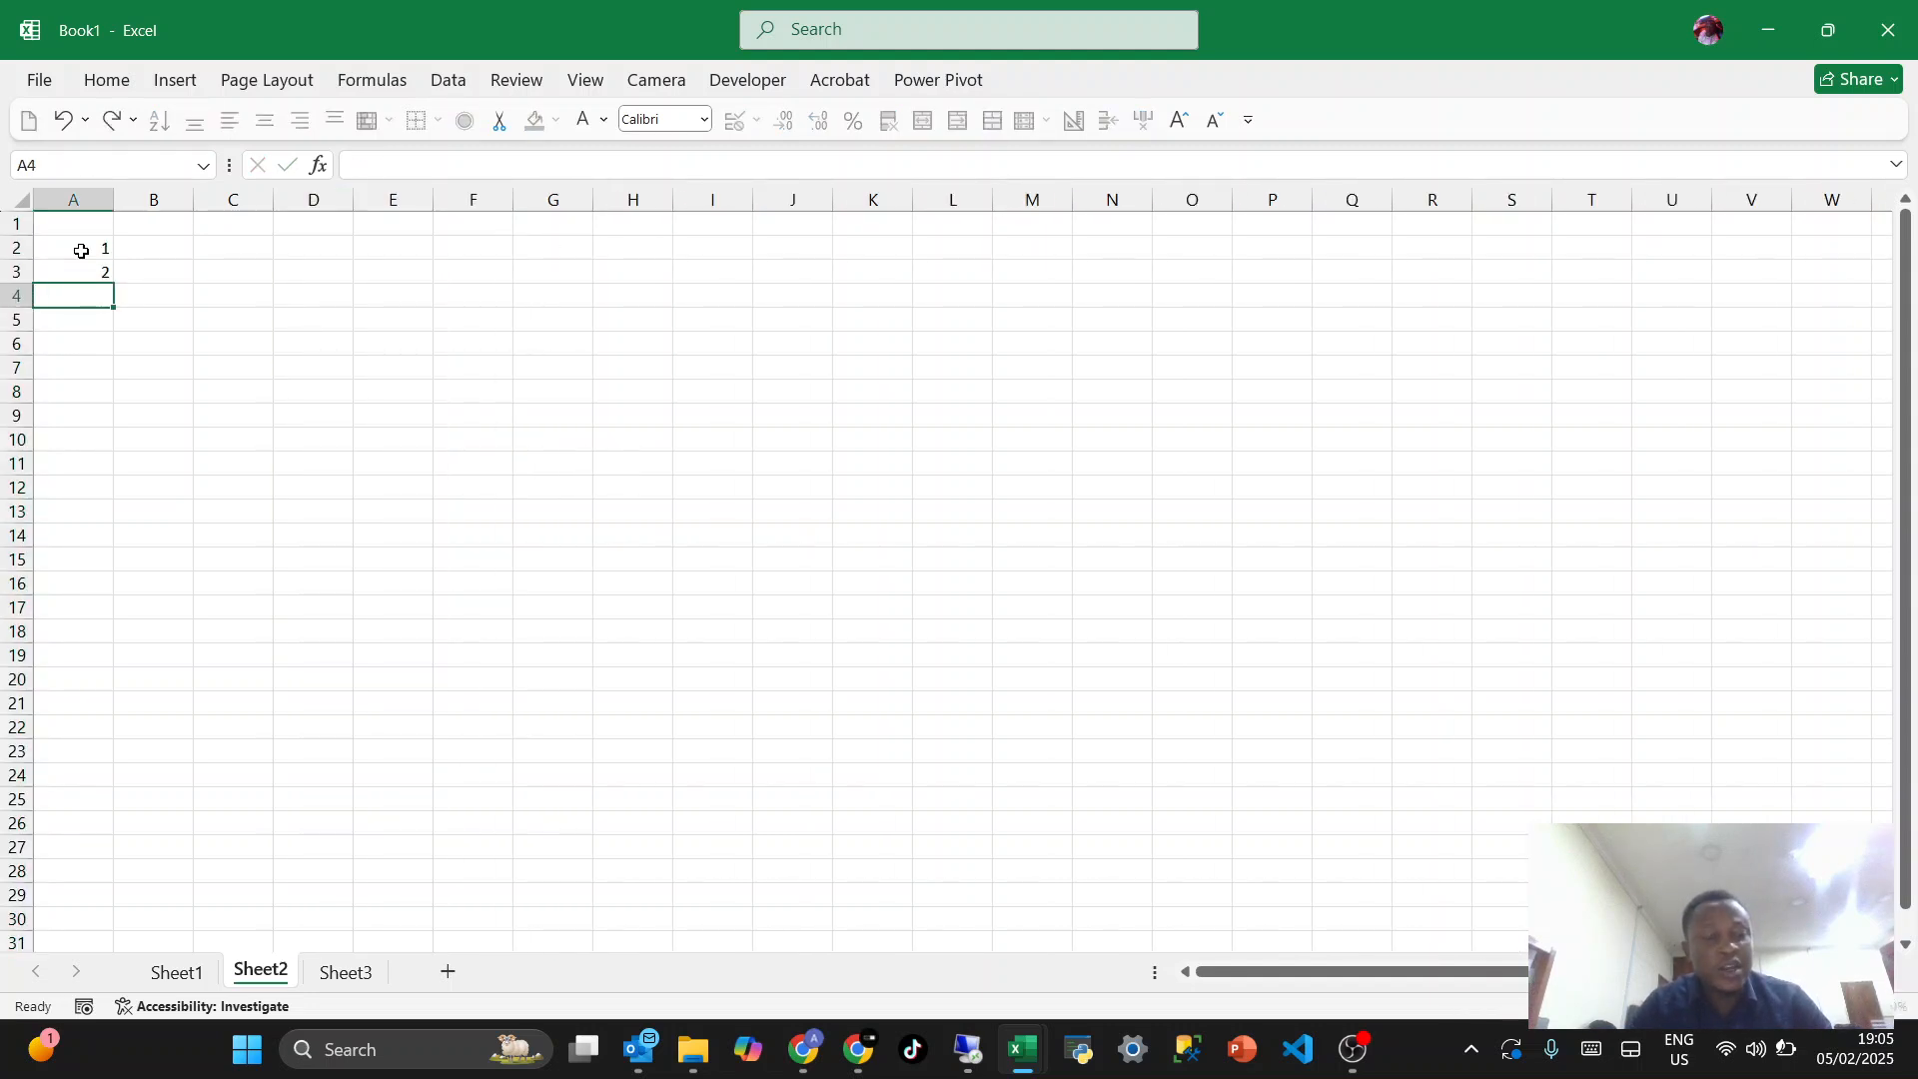
# - Continue the number list in column A manually from A4 with the values 3 to 7
pyautogui.click(81, 250)
pyautogui.press('Down')
pyautogui.press('Down')
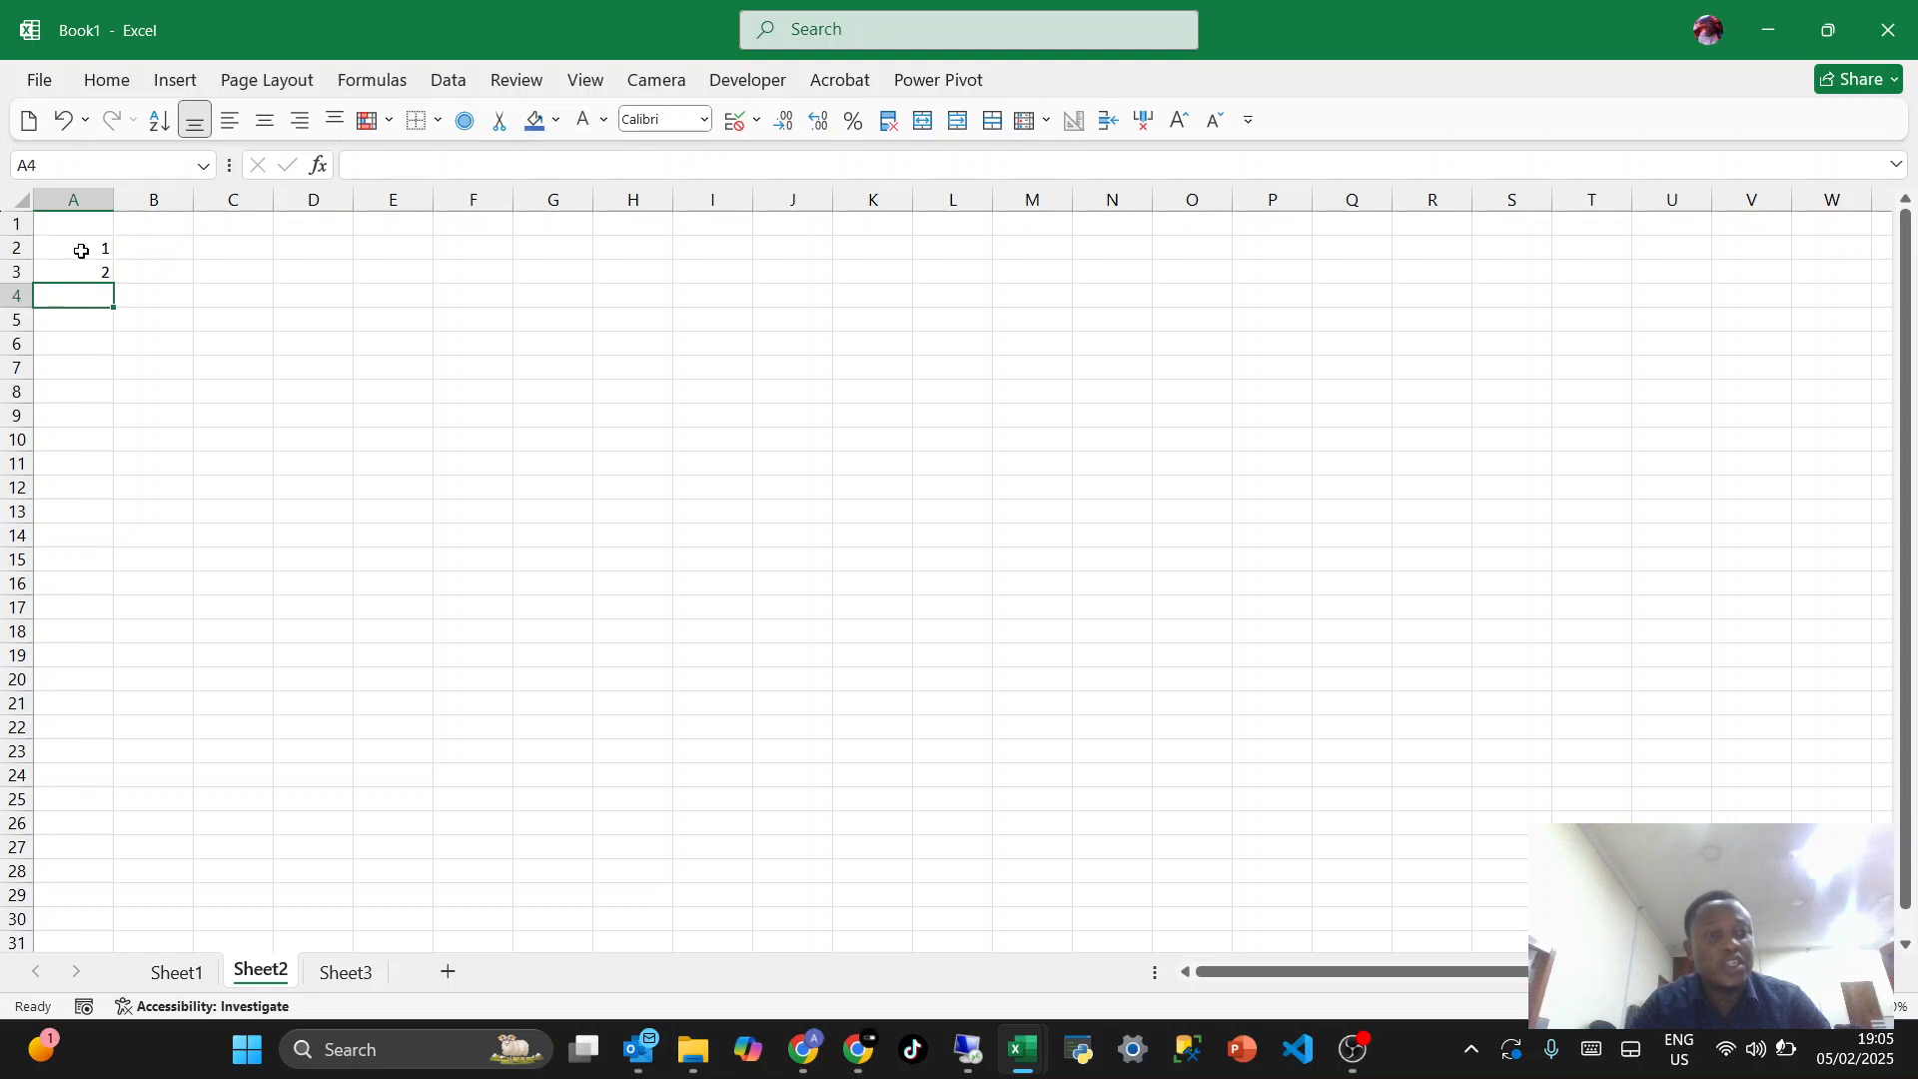
pyautogui.write('3 4 5 6 ')
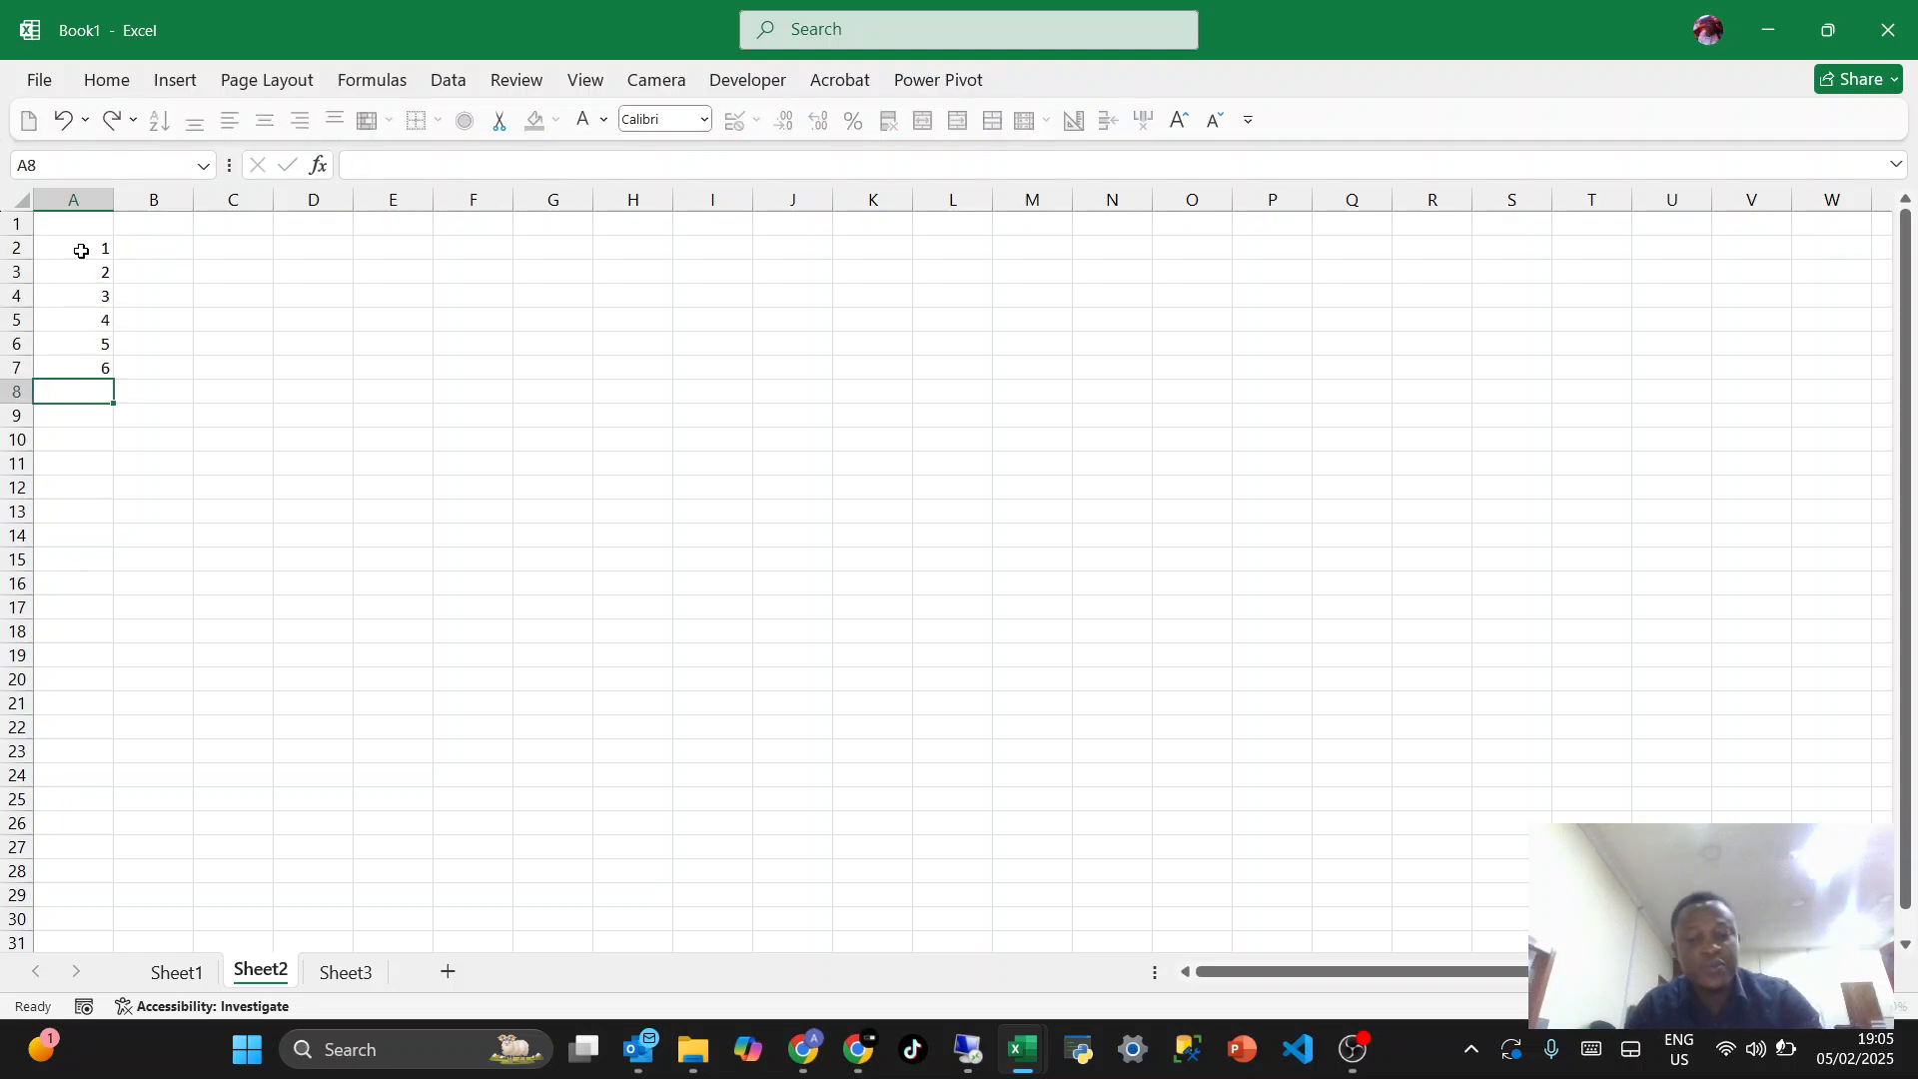
pyautogui.write('7')
# - Undo the manually entered numbers below the 2 in column A
pyautogui.hotkey('ctrl', 'z')
pyautogui.hotkey('ctrl', 'z')
pyautogui.hotkey('ctrl', 'z')
pyautogui.hotkey('ctrl', 'z')
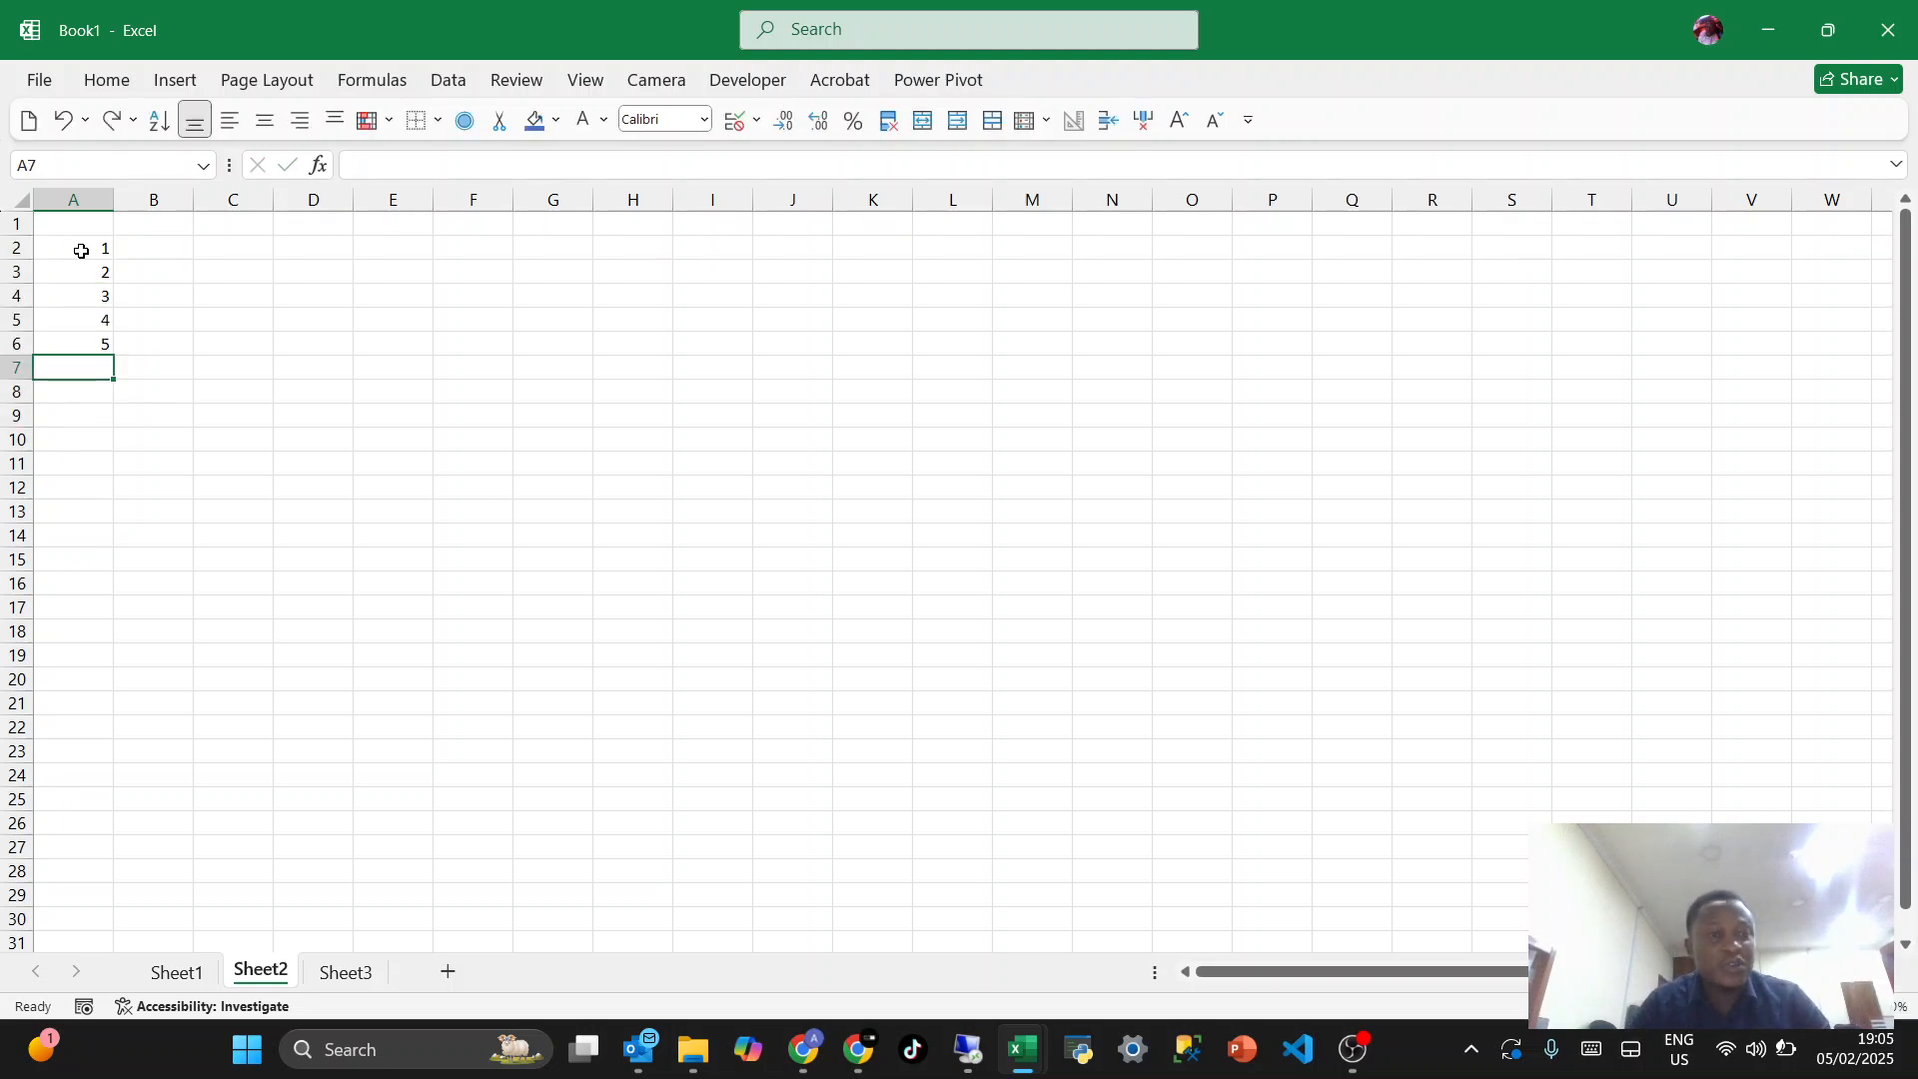
pyautogui.hotkey('ctrl', 'z')
pyautogui.hotkey('ctrl', 'z')
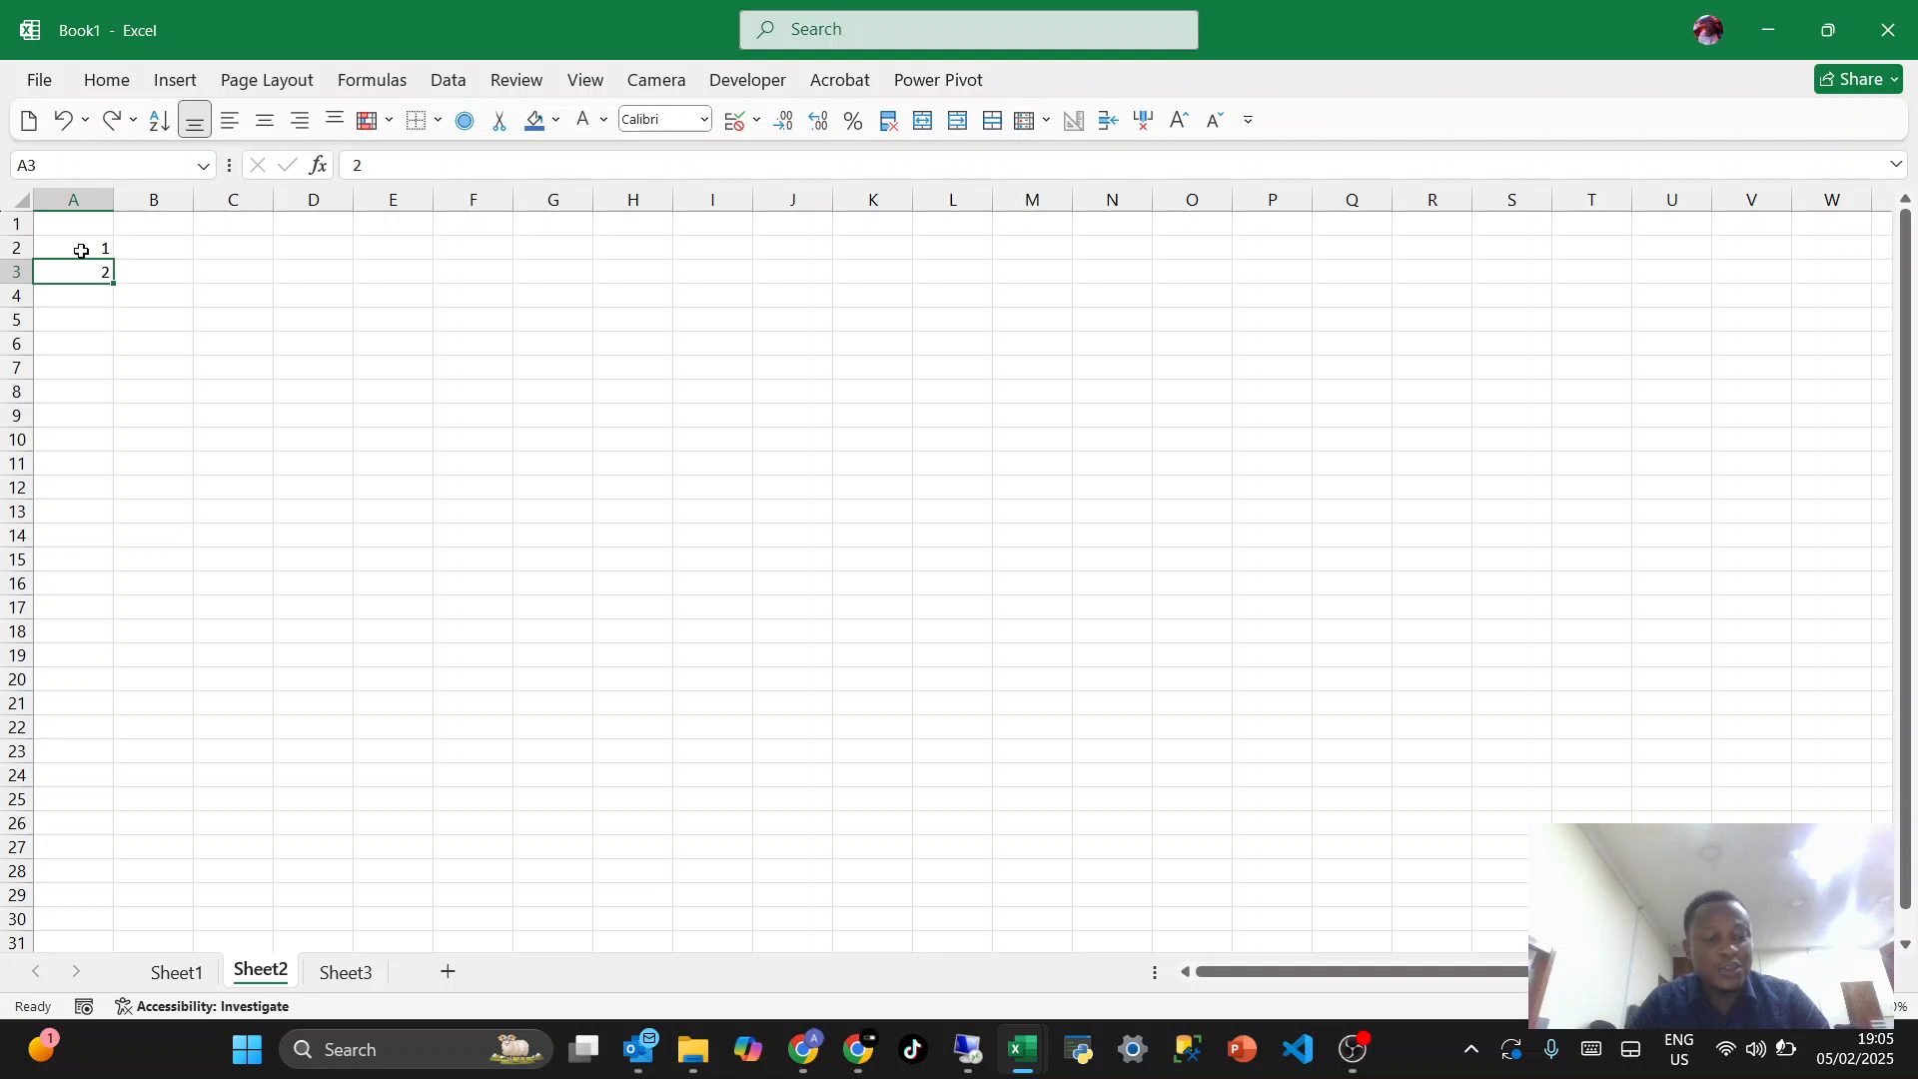
# - Extend the number series from A2:A3 down to A27 with AutoFill
pyautogui.click(81, 251)
pyautogui.hotkey('shift', 'Down')
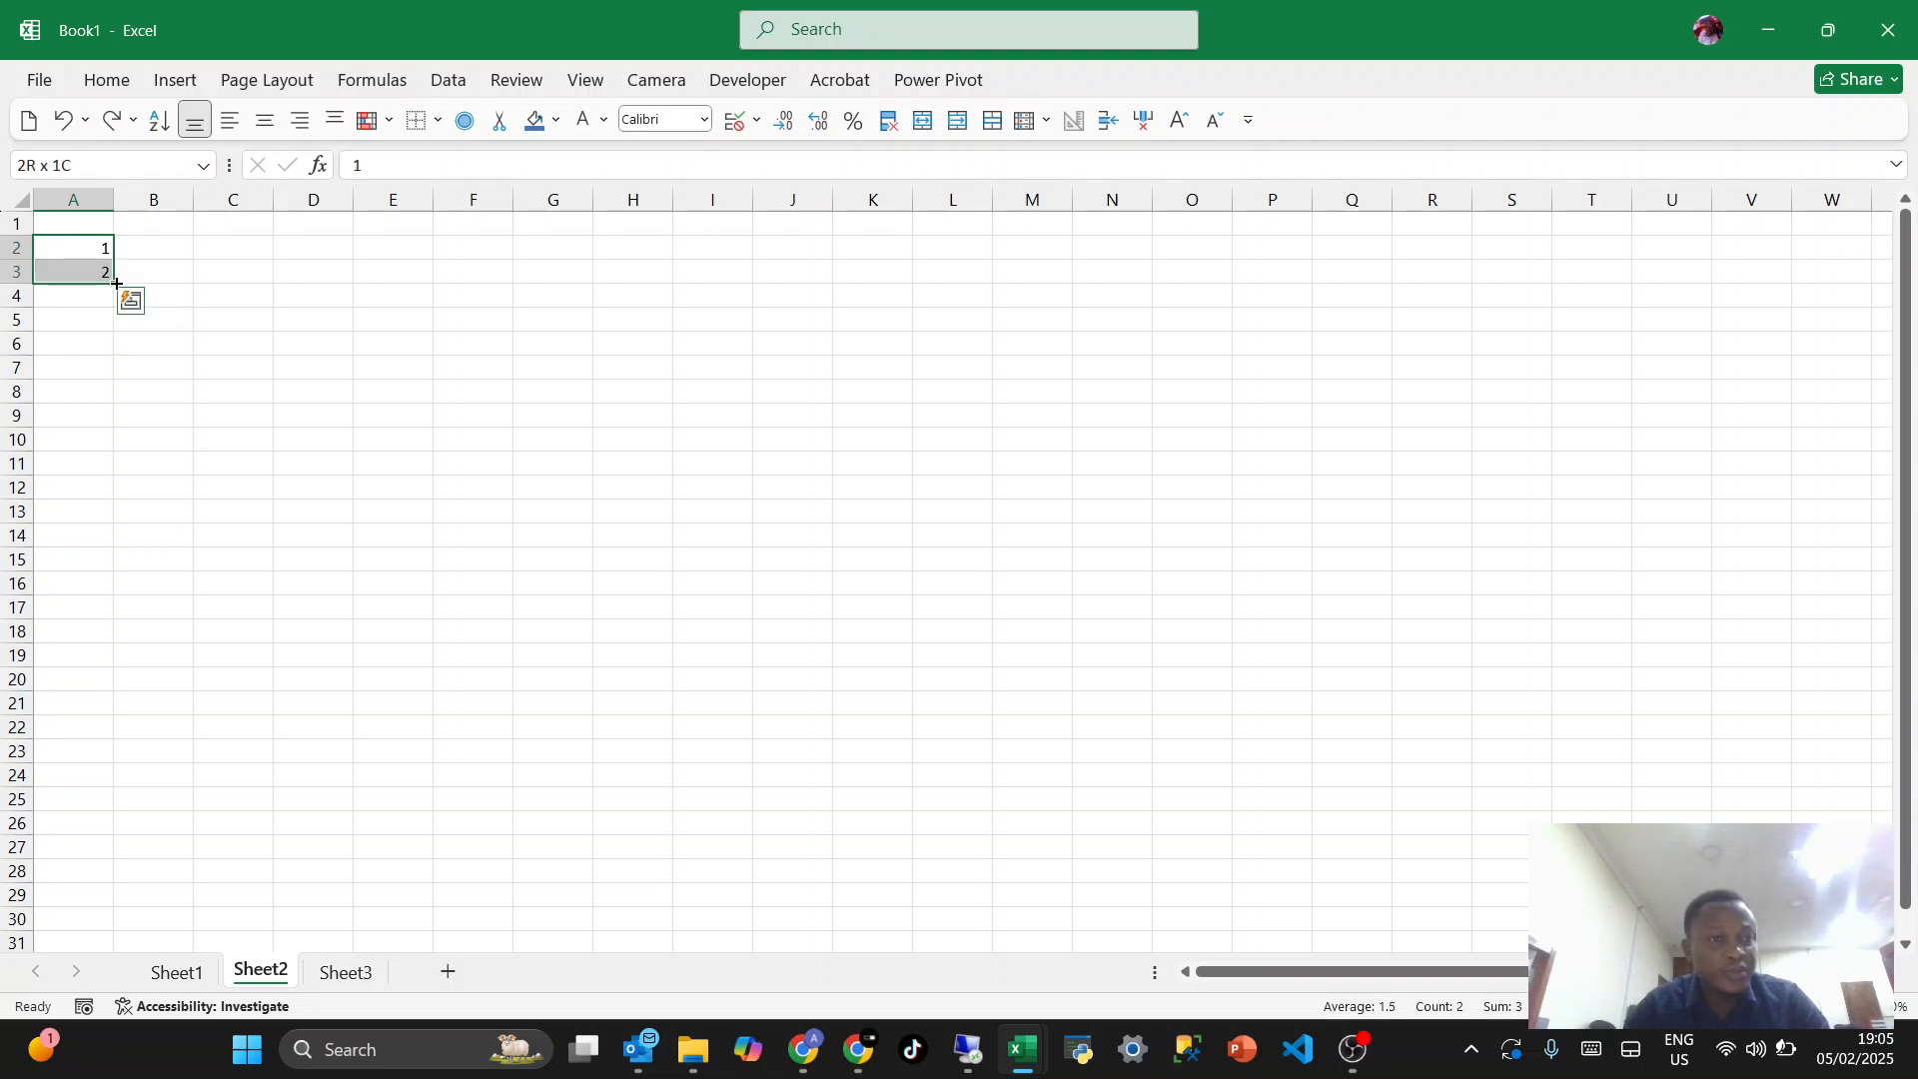
pyautogui.moveTo(115, 284); pyautogui.dragTo(87, 865)
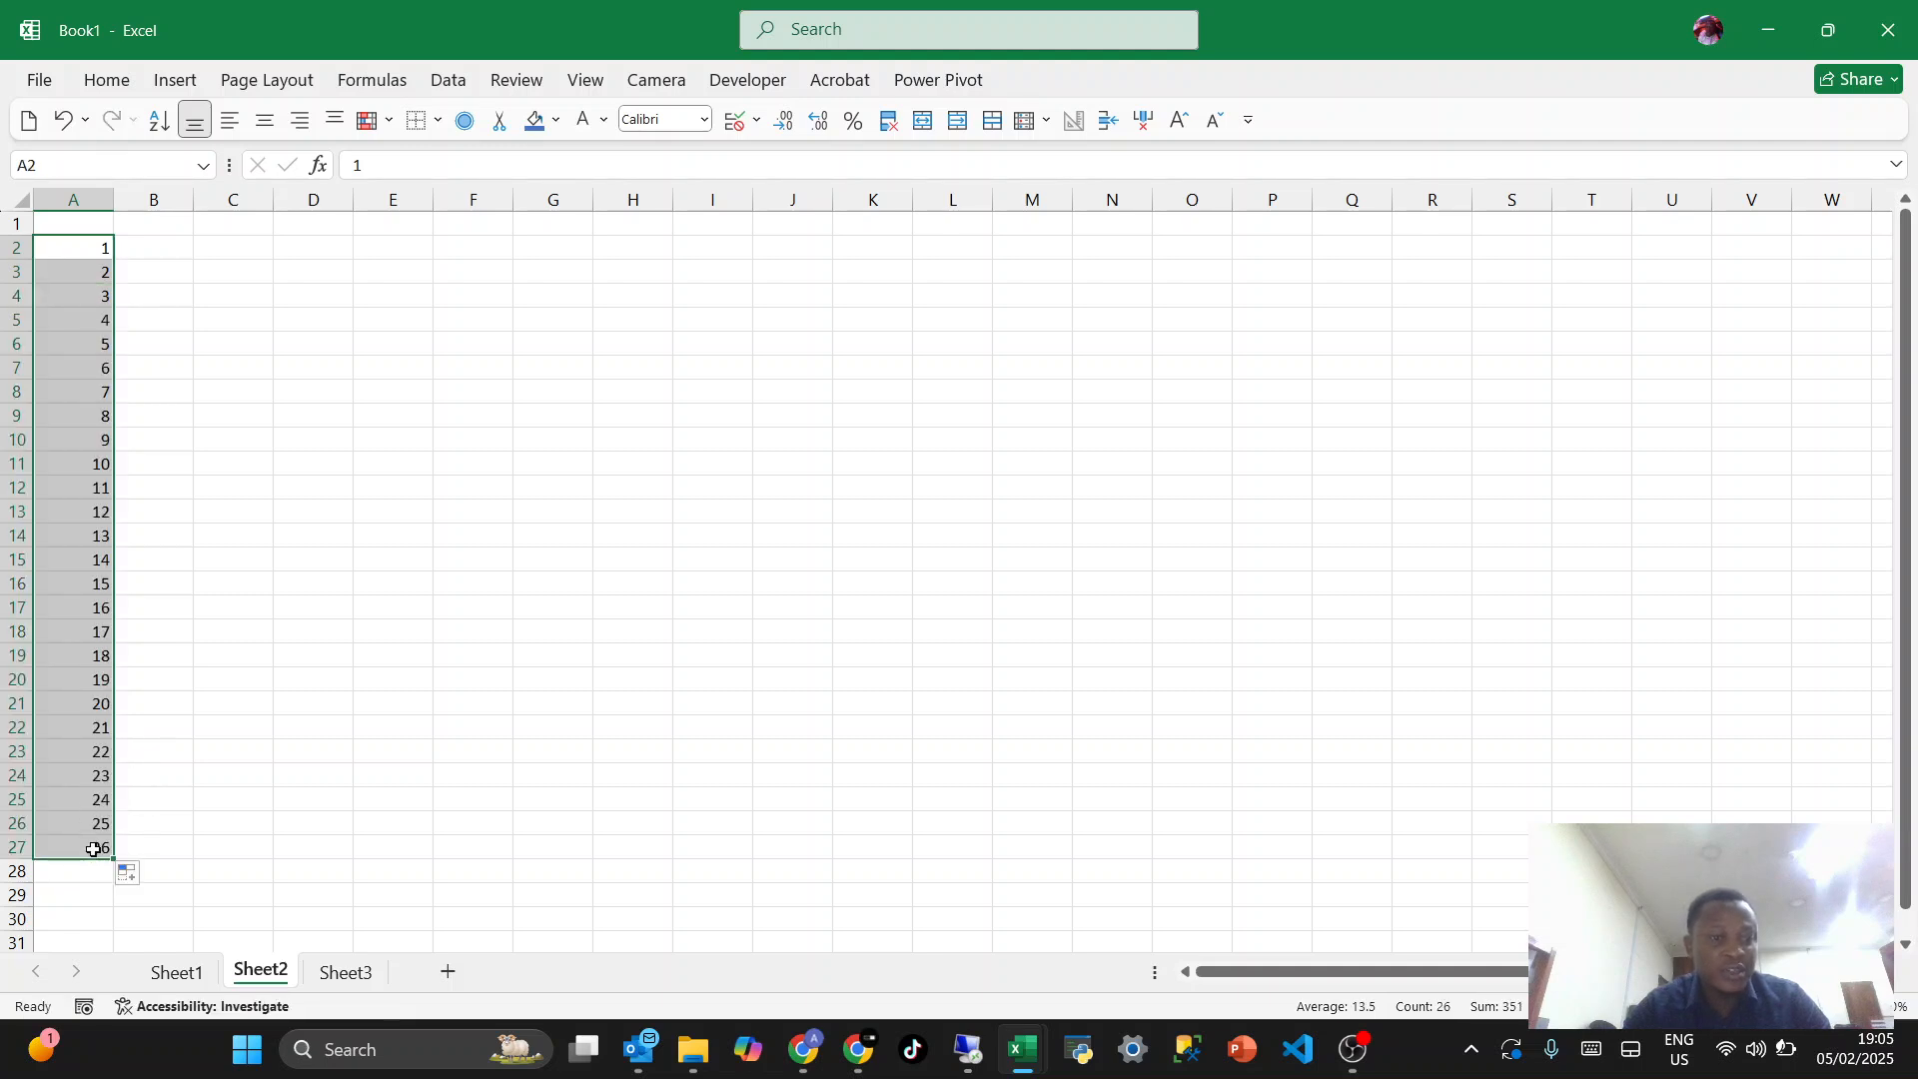
pyautogui.click(73, 300)
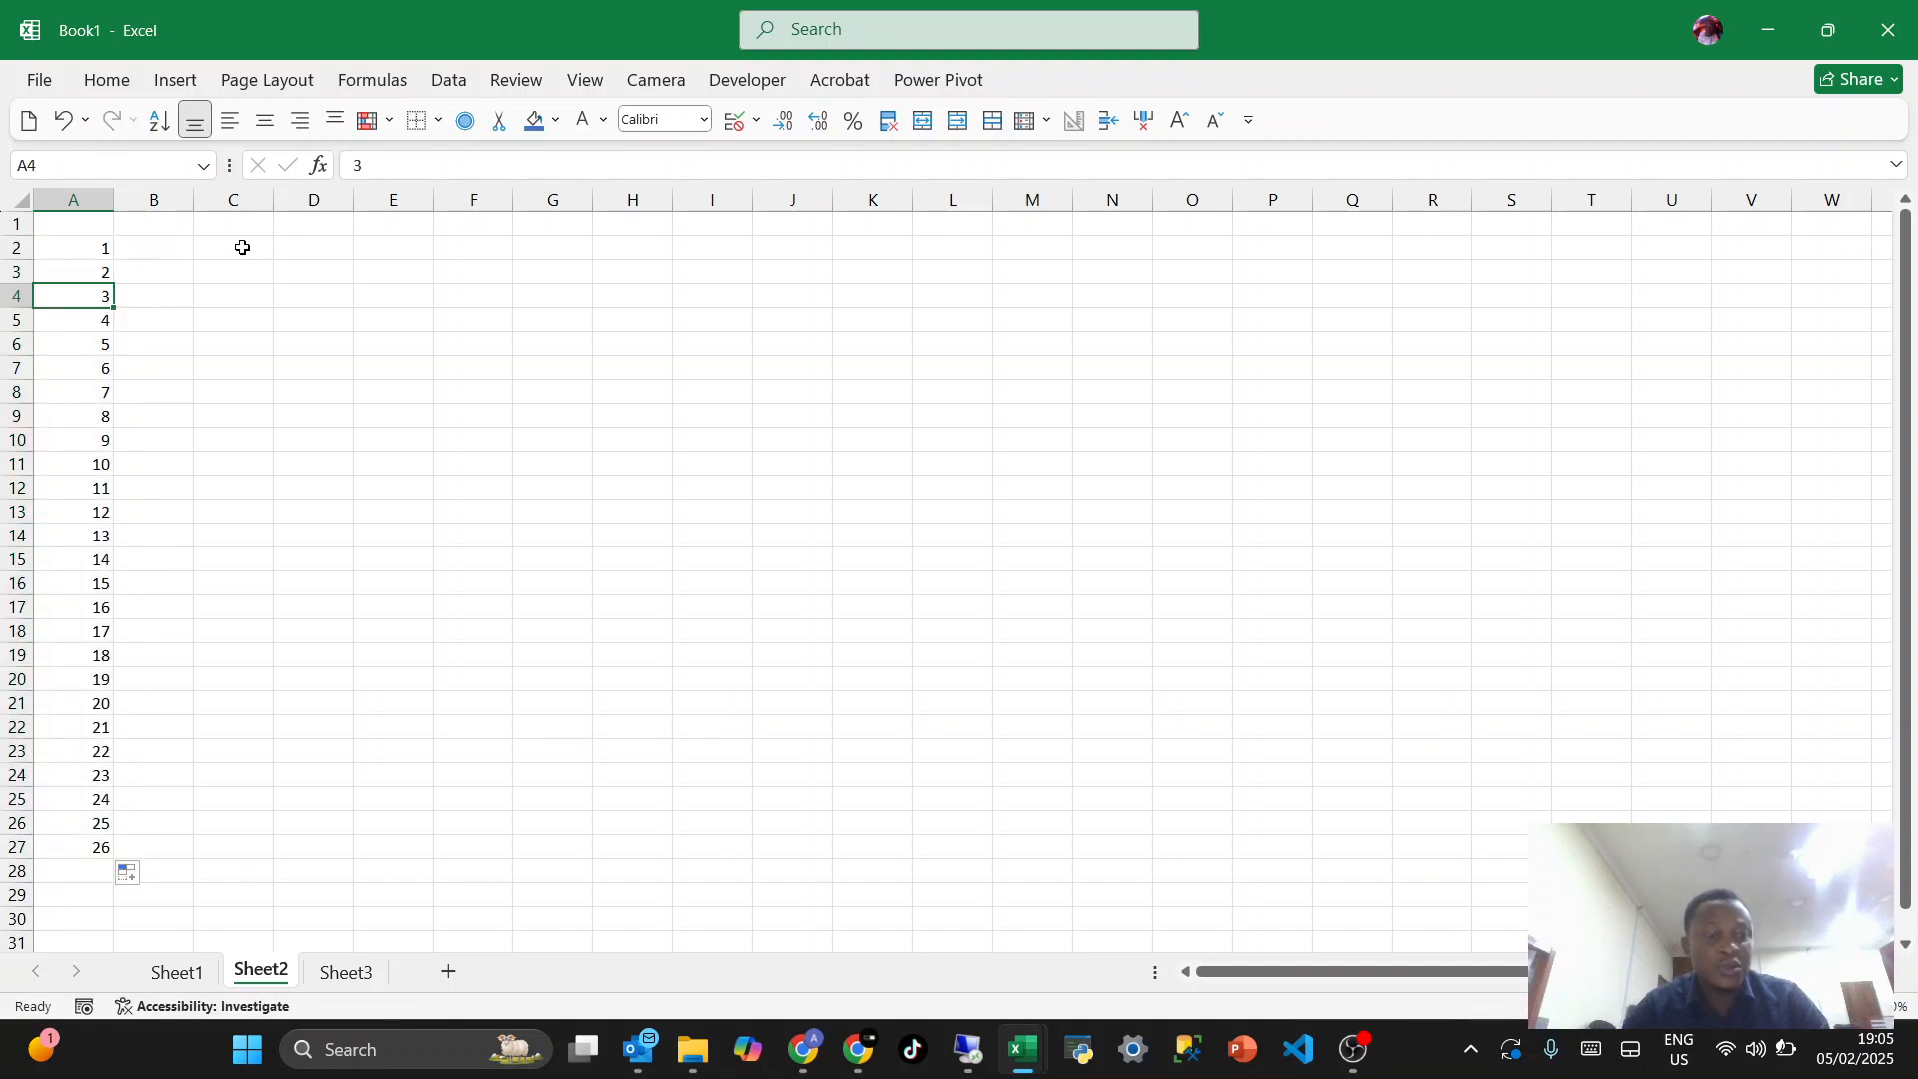
# - Fill C2:C27 with consecutive months starting from January and widen column C to fit the names
pyautogui.click(242, 247)
pyautogui.write('Janua')
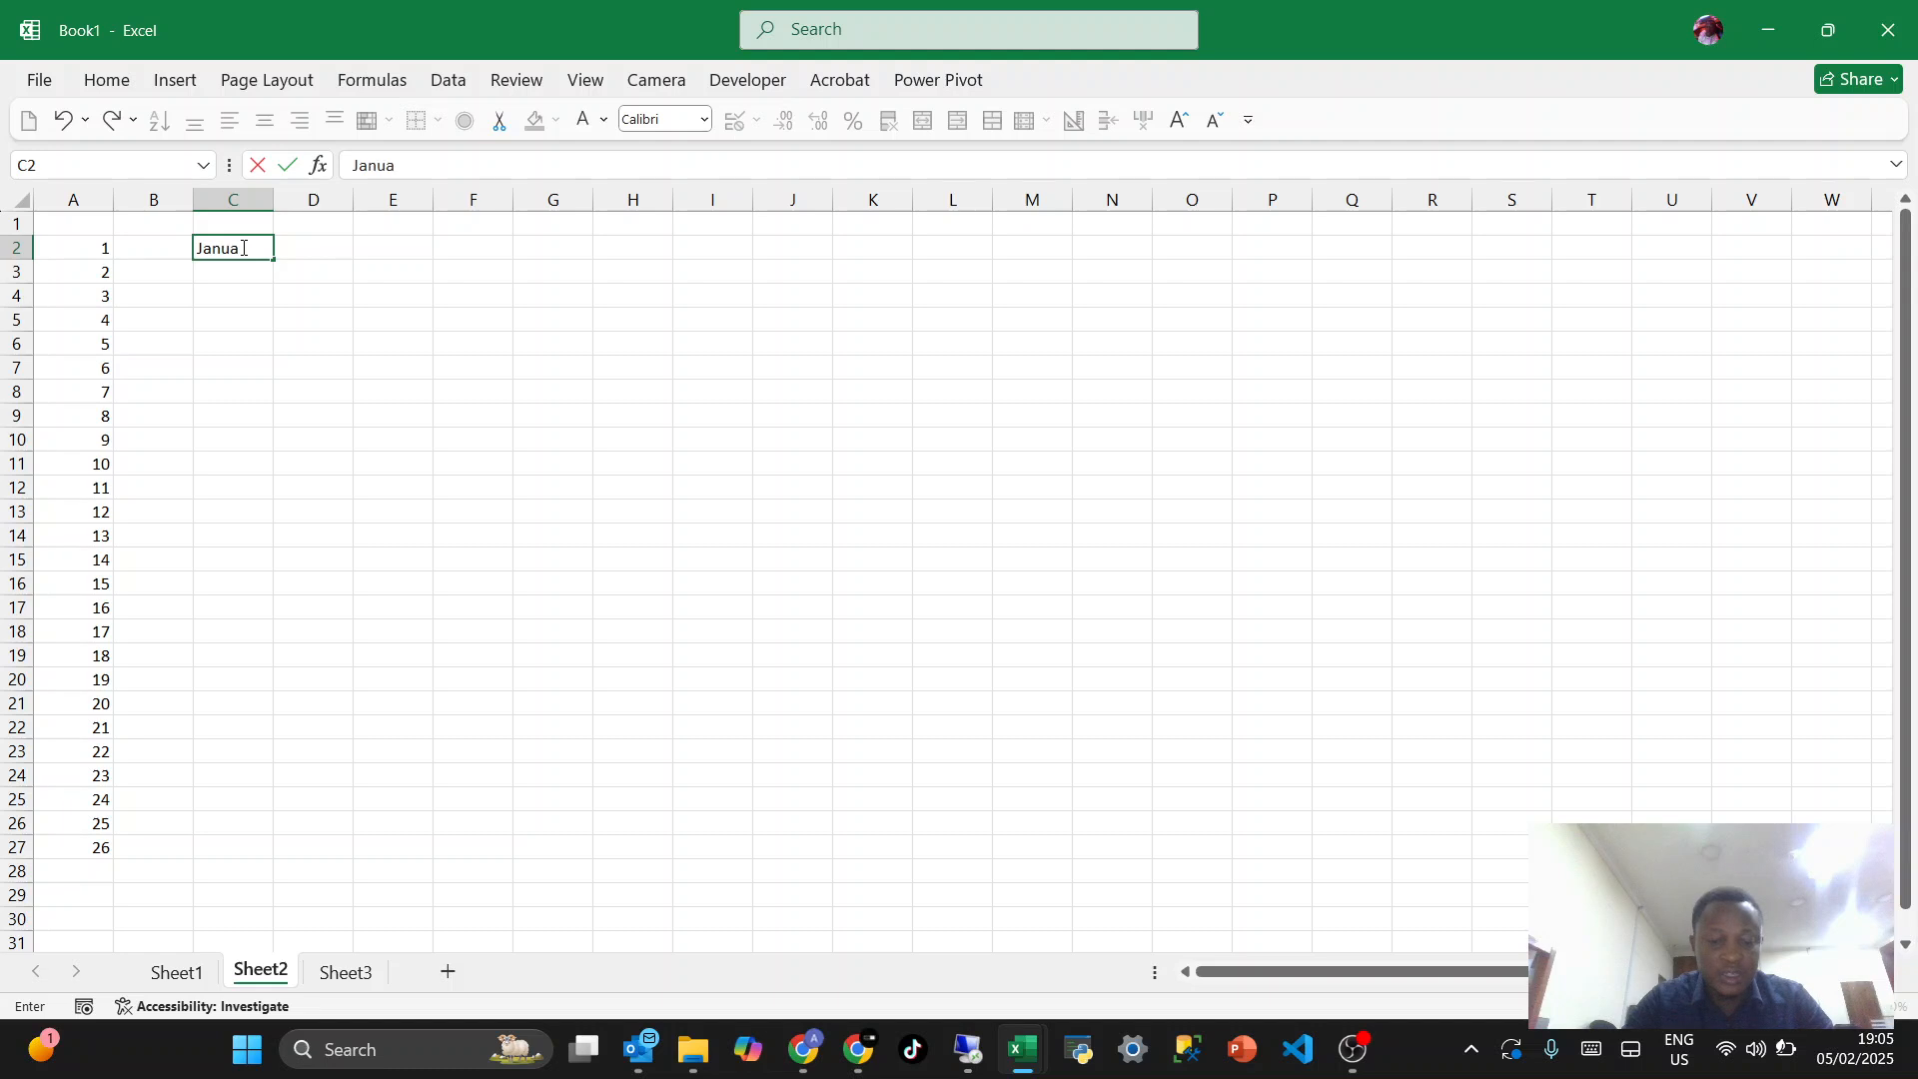
pyautogui.write('ry')
pyautogui.press('Return')
pyautogui.click(243, 248)
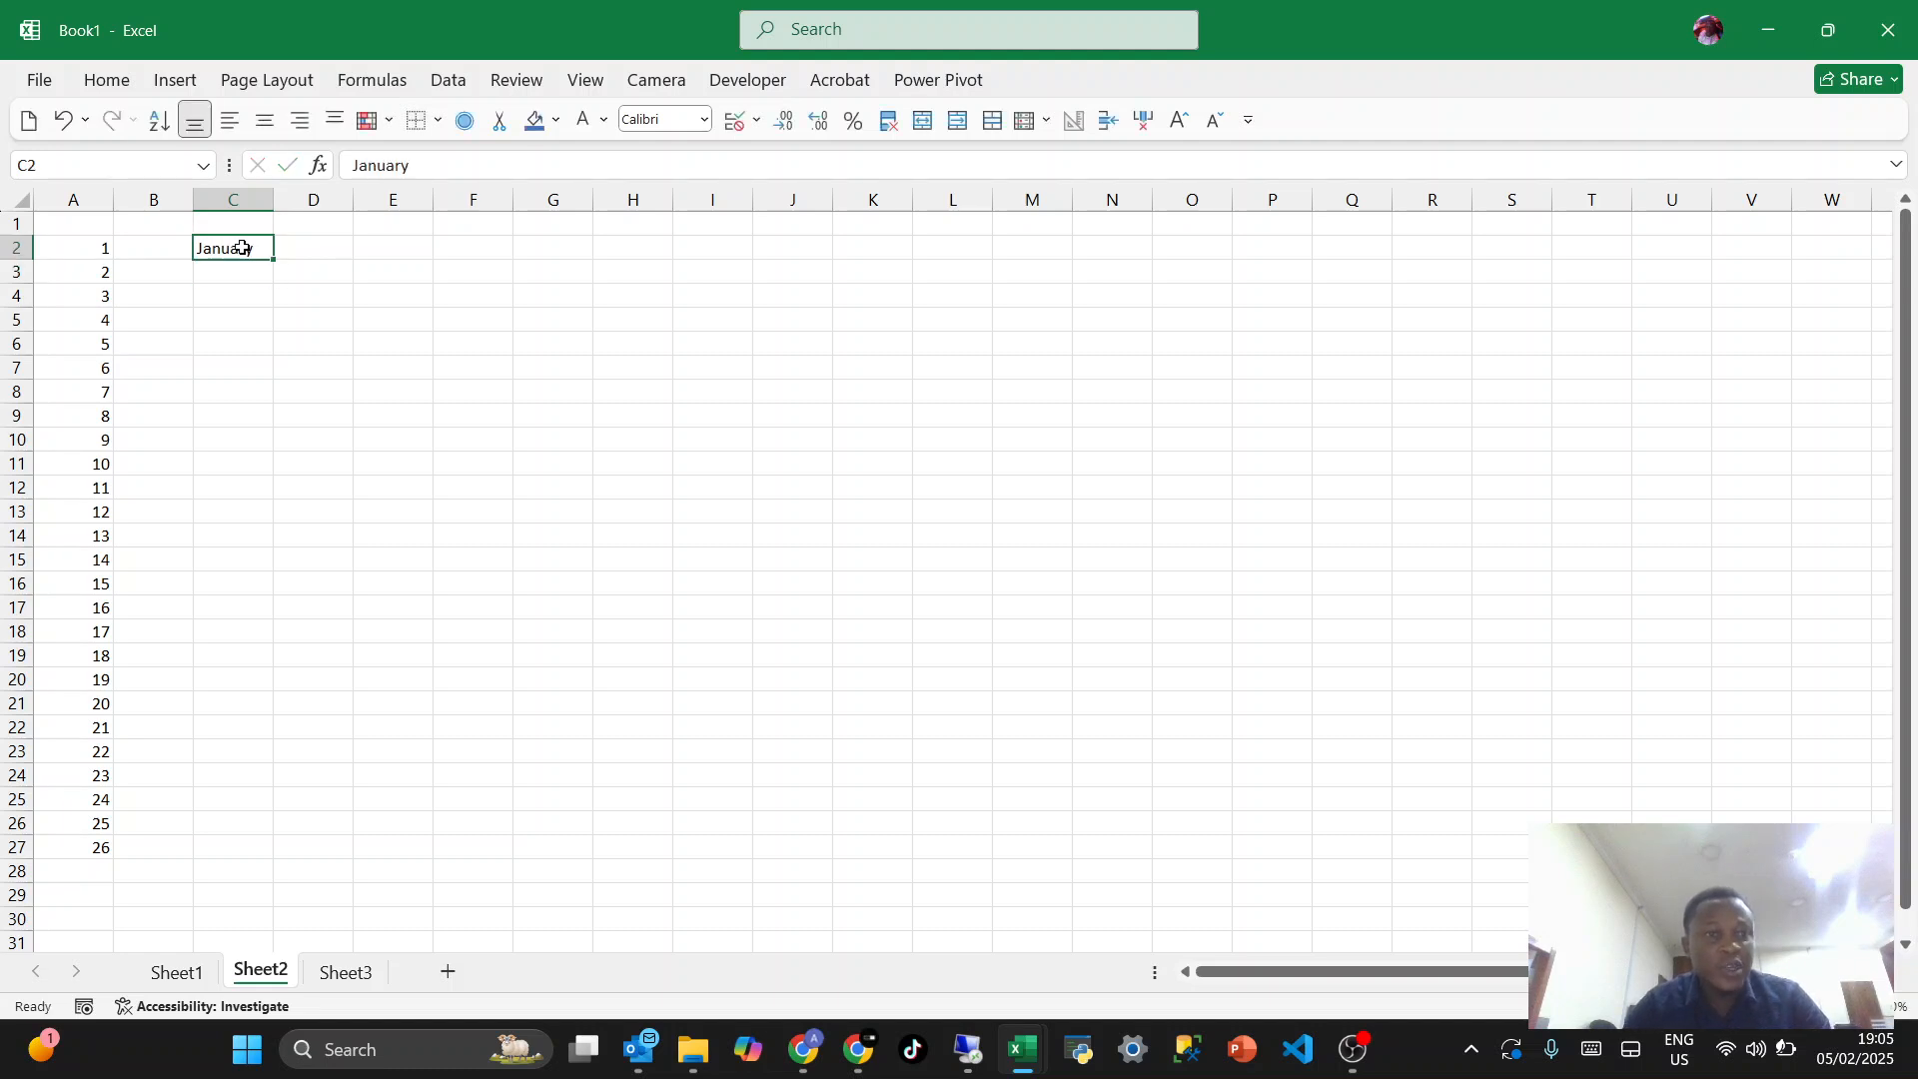
pyautogui.moveTo(271, 258); pyautogui.dragTo(235, 856)
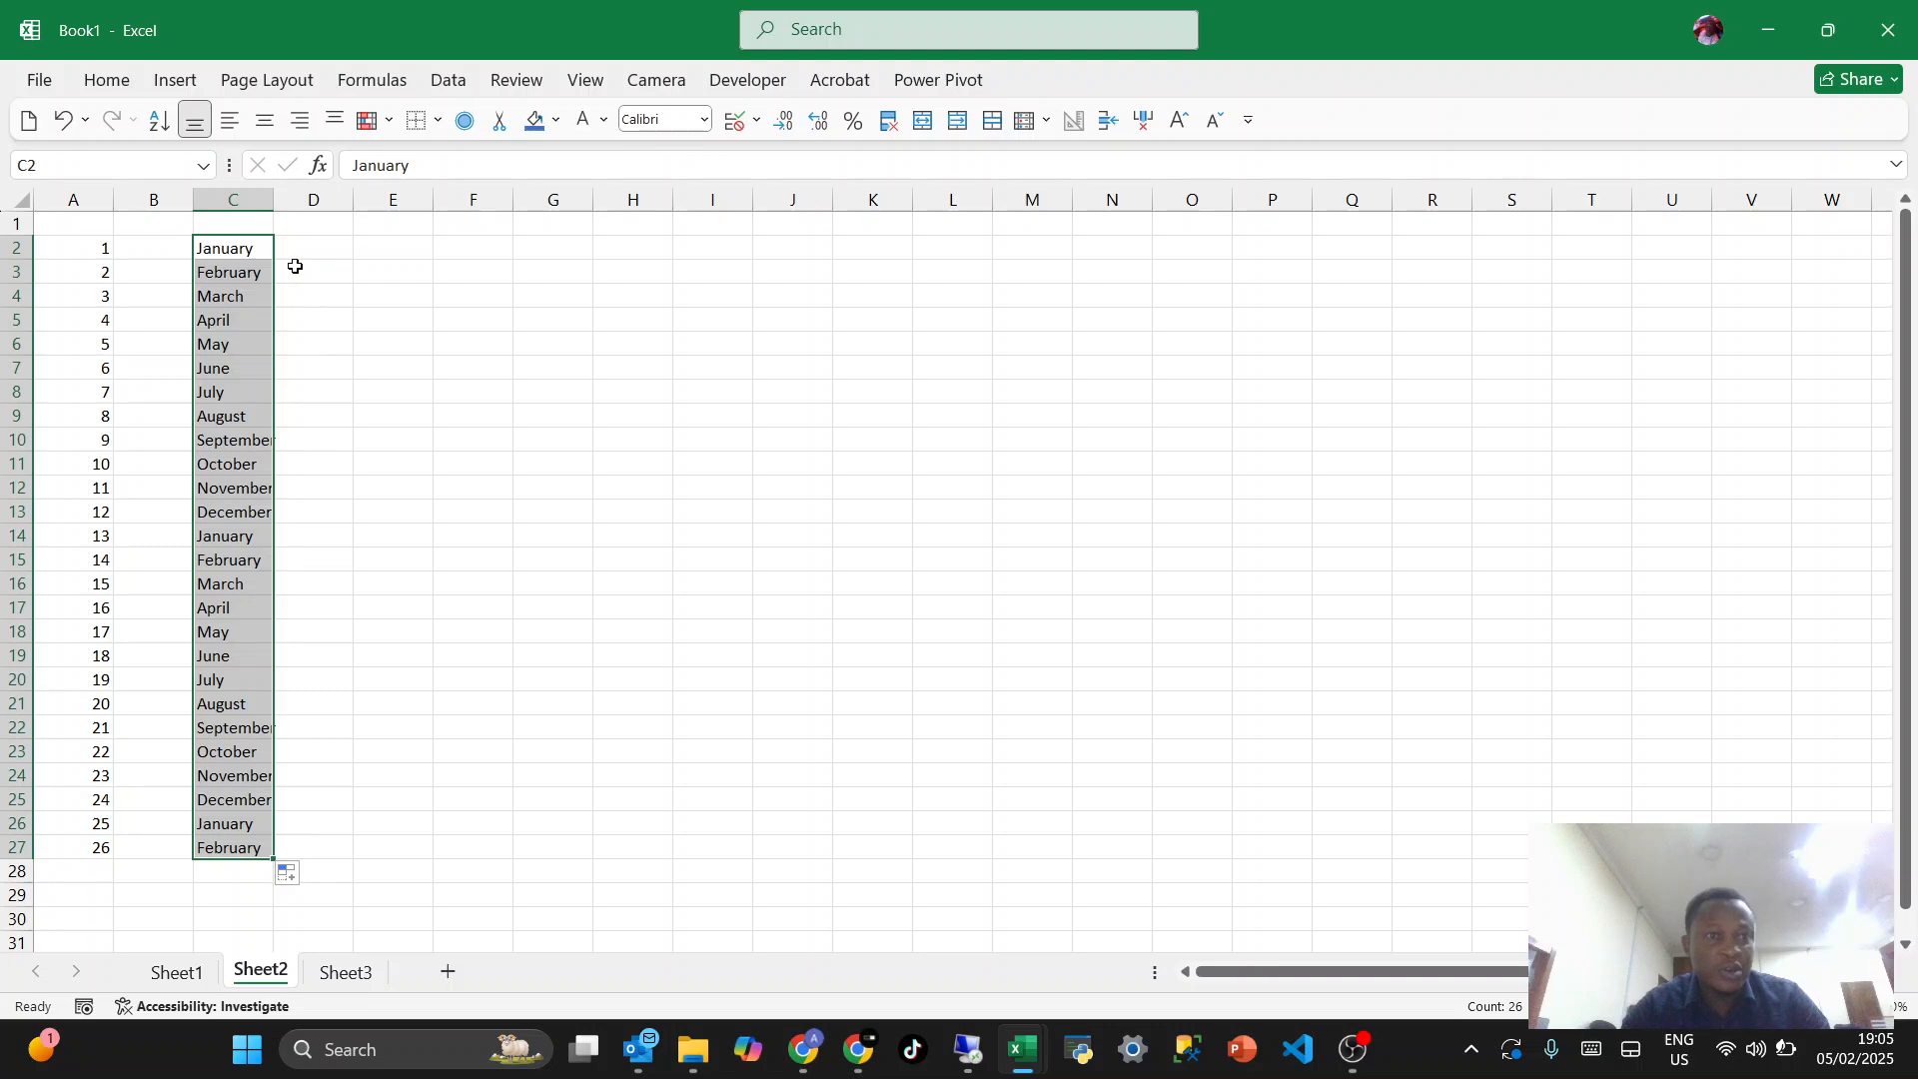
pyautogui.moveTo(277, 206); pyautogui.dragTo(312, 206)
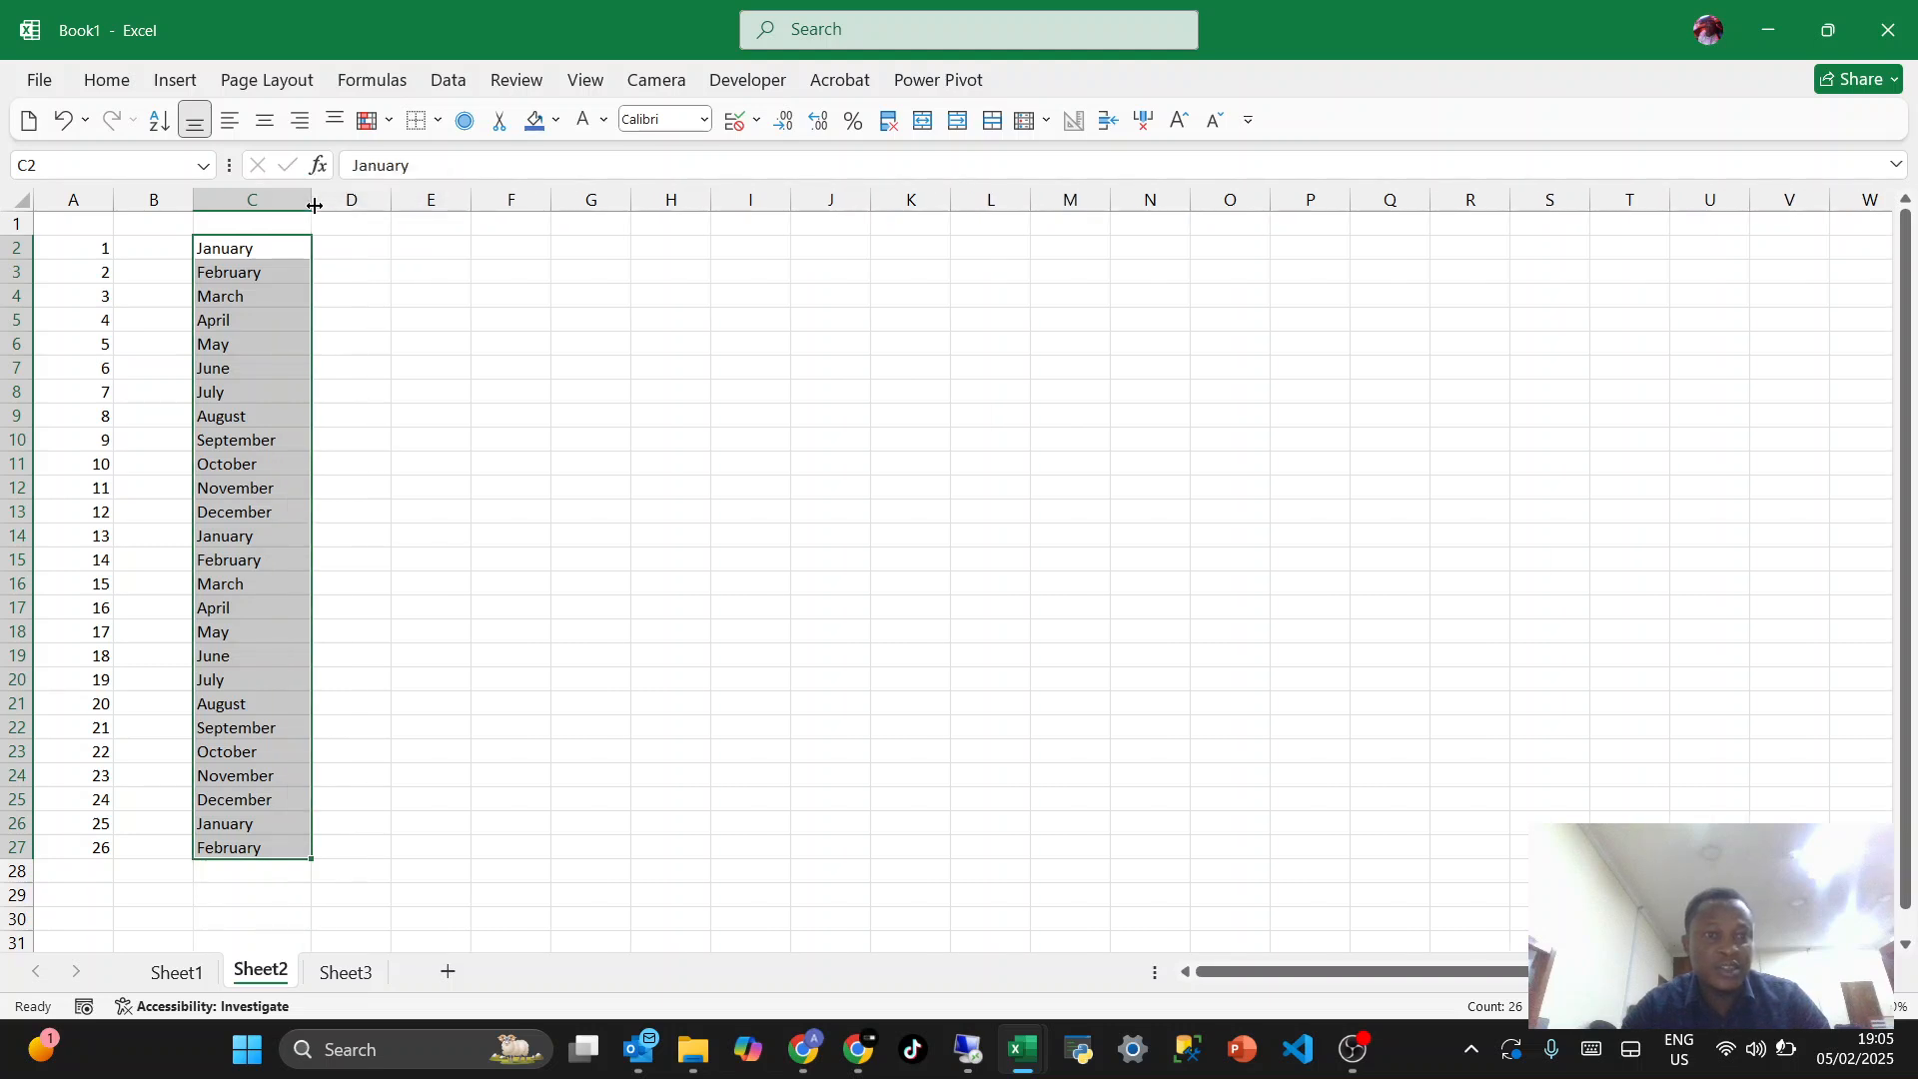
# - Enter Mon in E2 and AutoFill the weekday series down to E26
pyautogui.click(442, 249)
pyautogui.write('Mon')
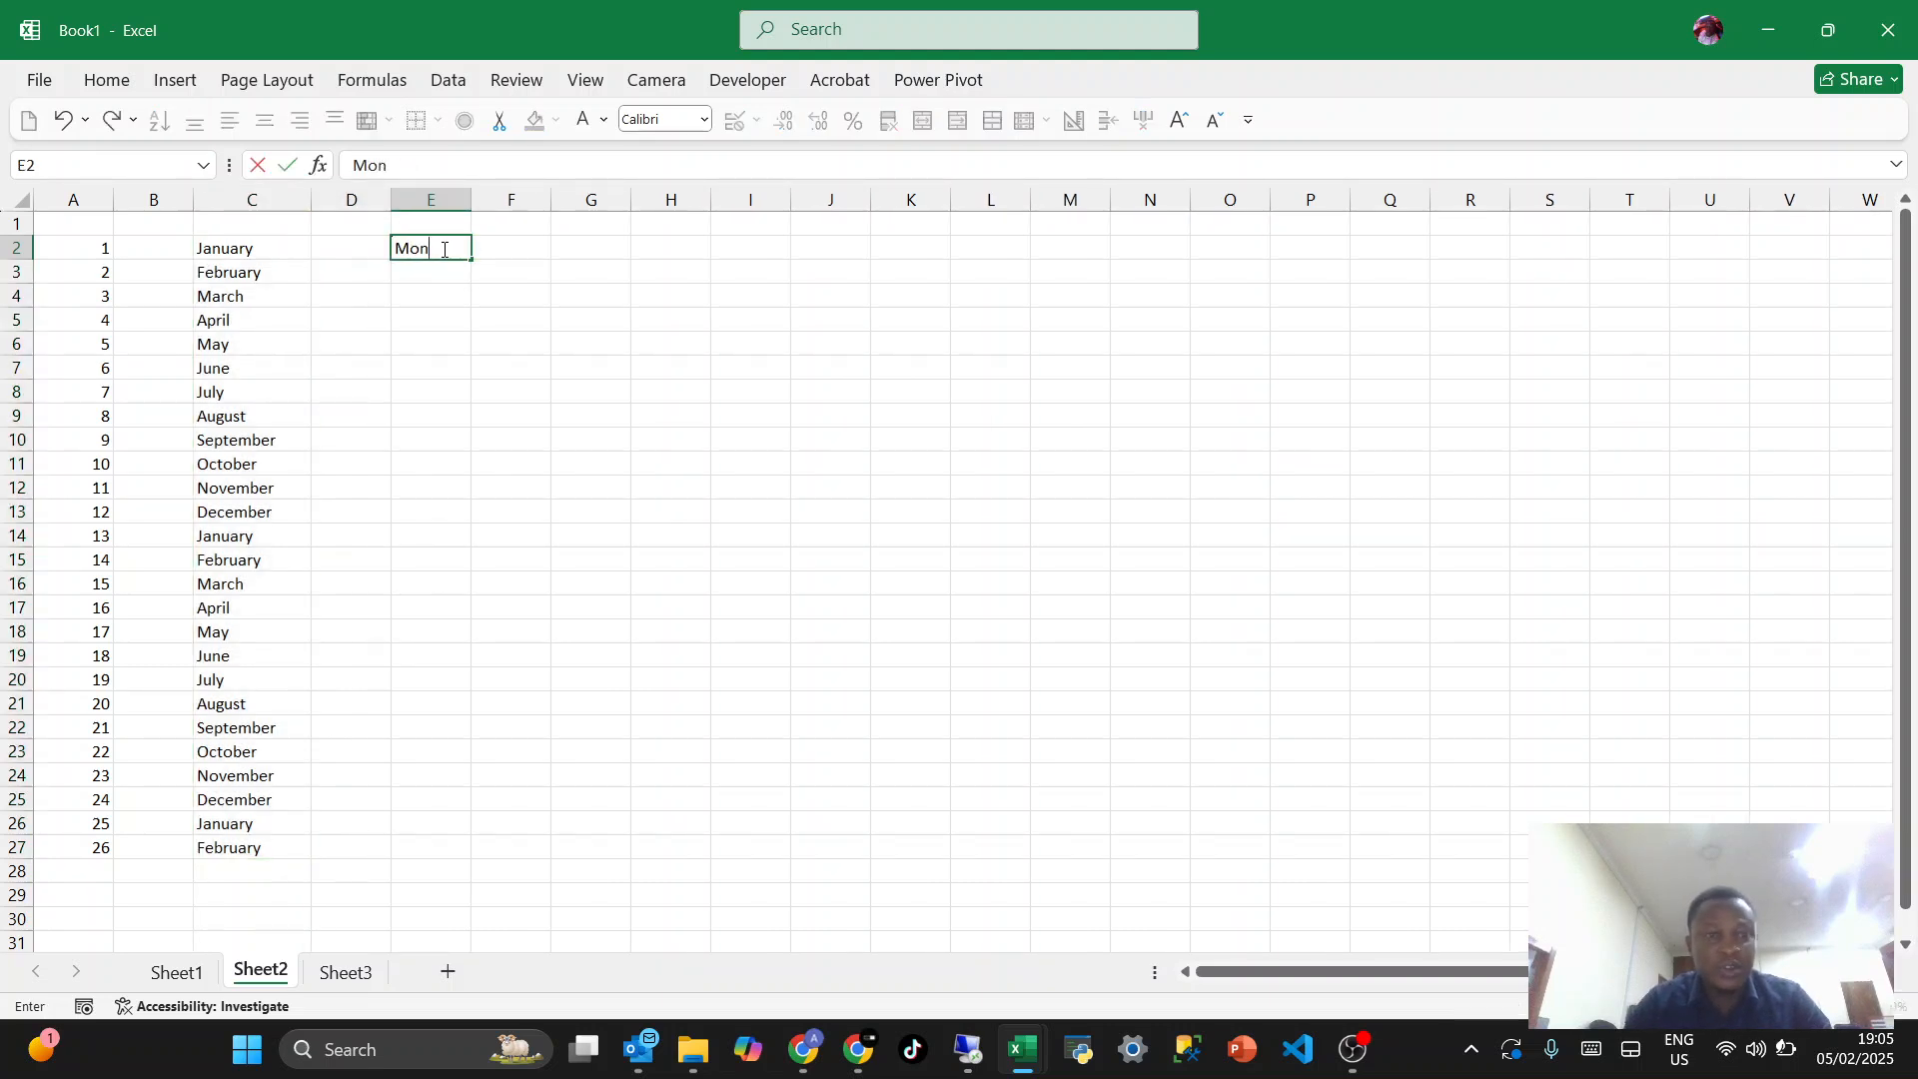
pyautogui.press('Return')
pyautogui.click(442, 248)
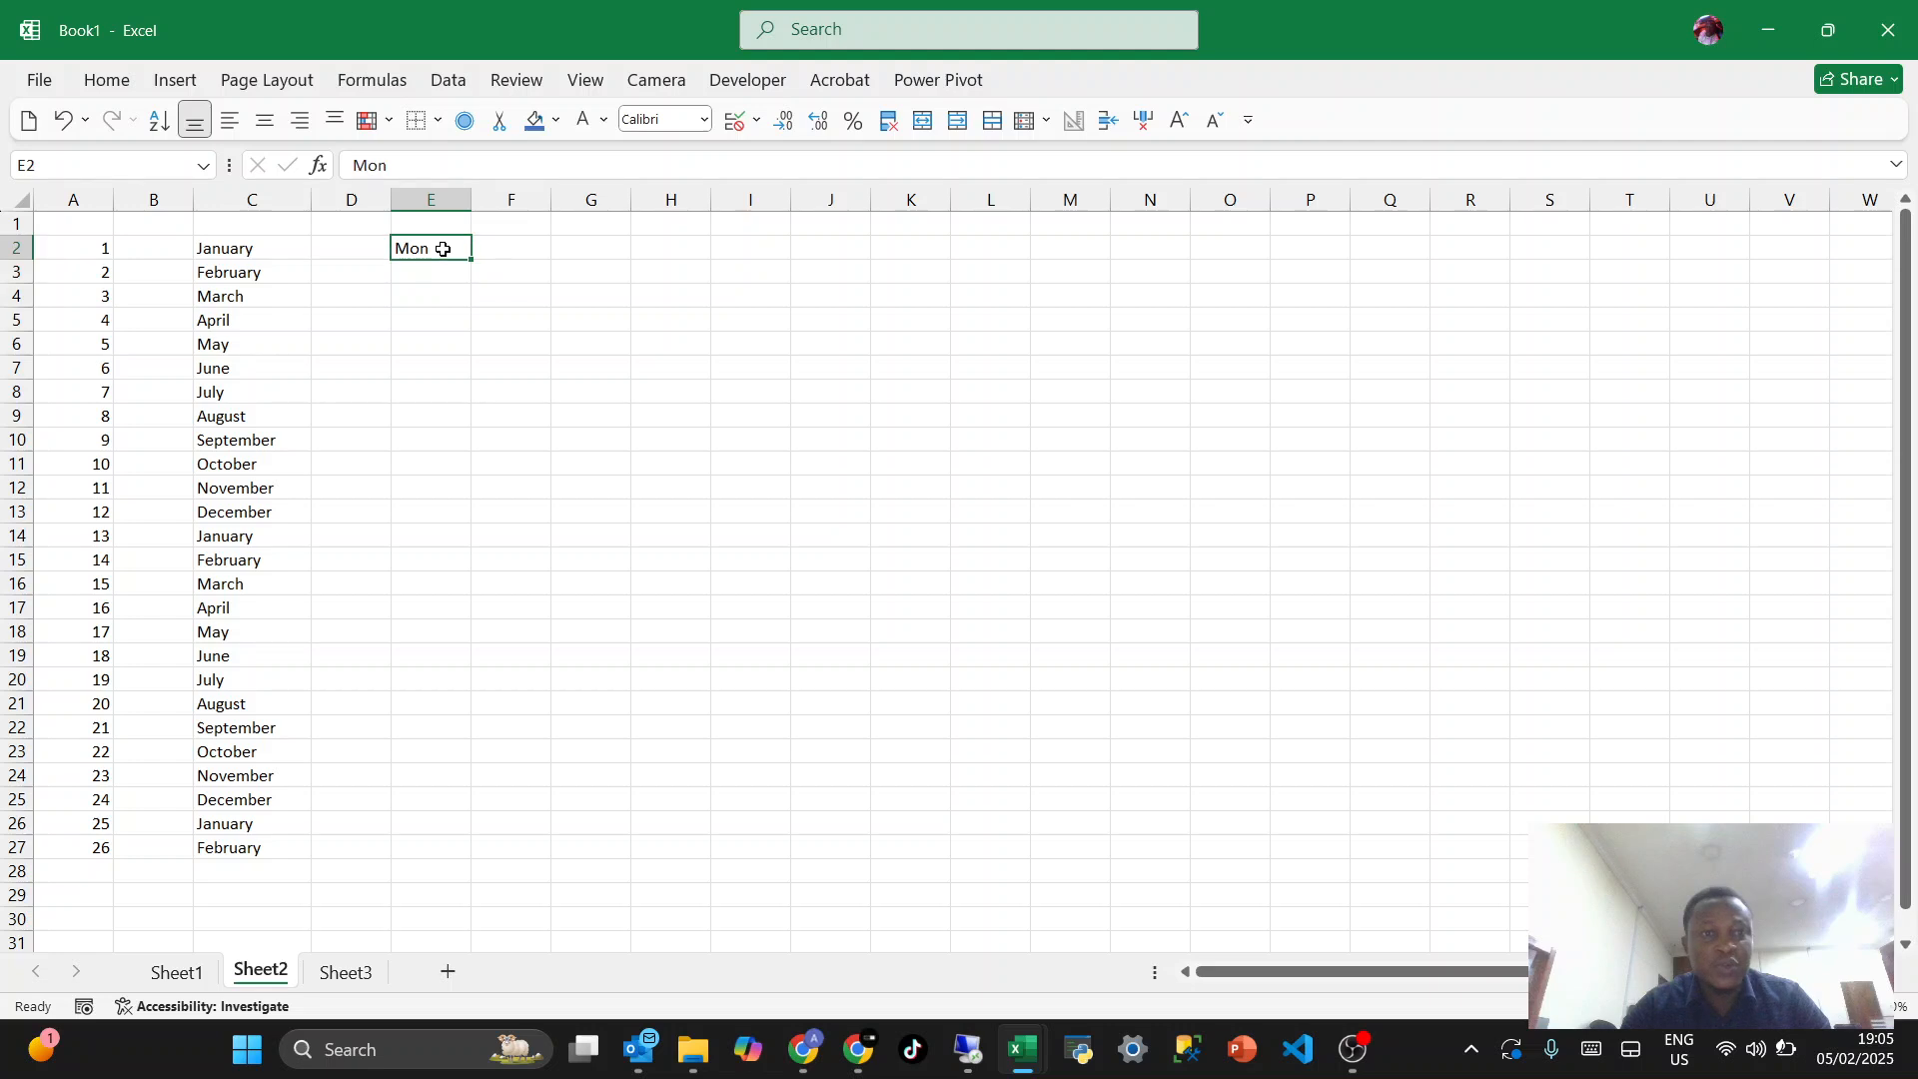
pyautogui.moveTo(472, 257); pyautogui.dragTo(447, 829)
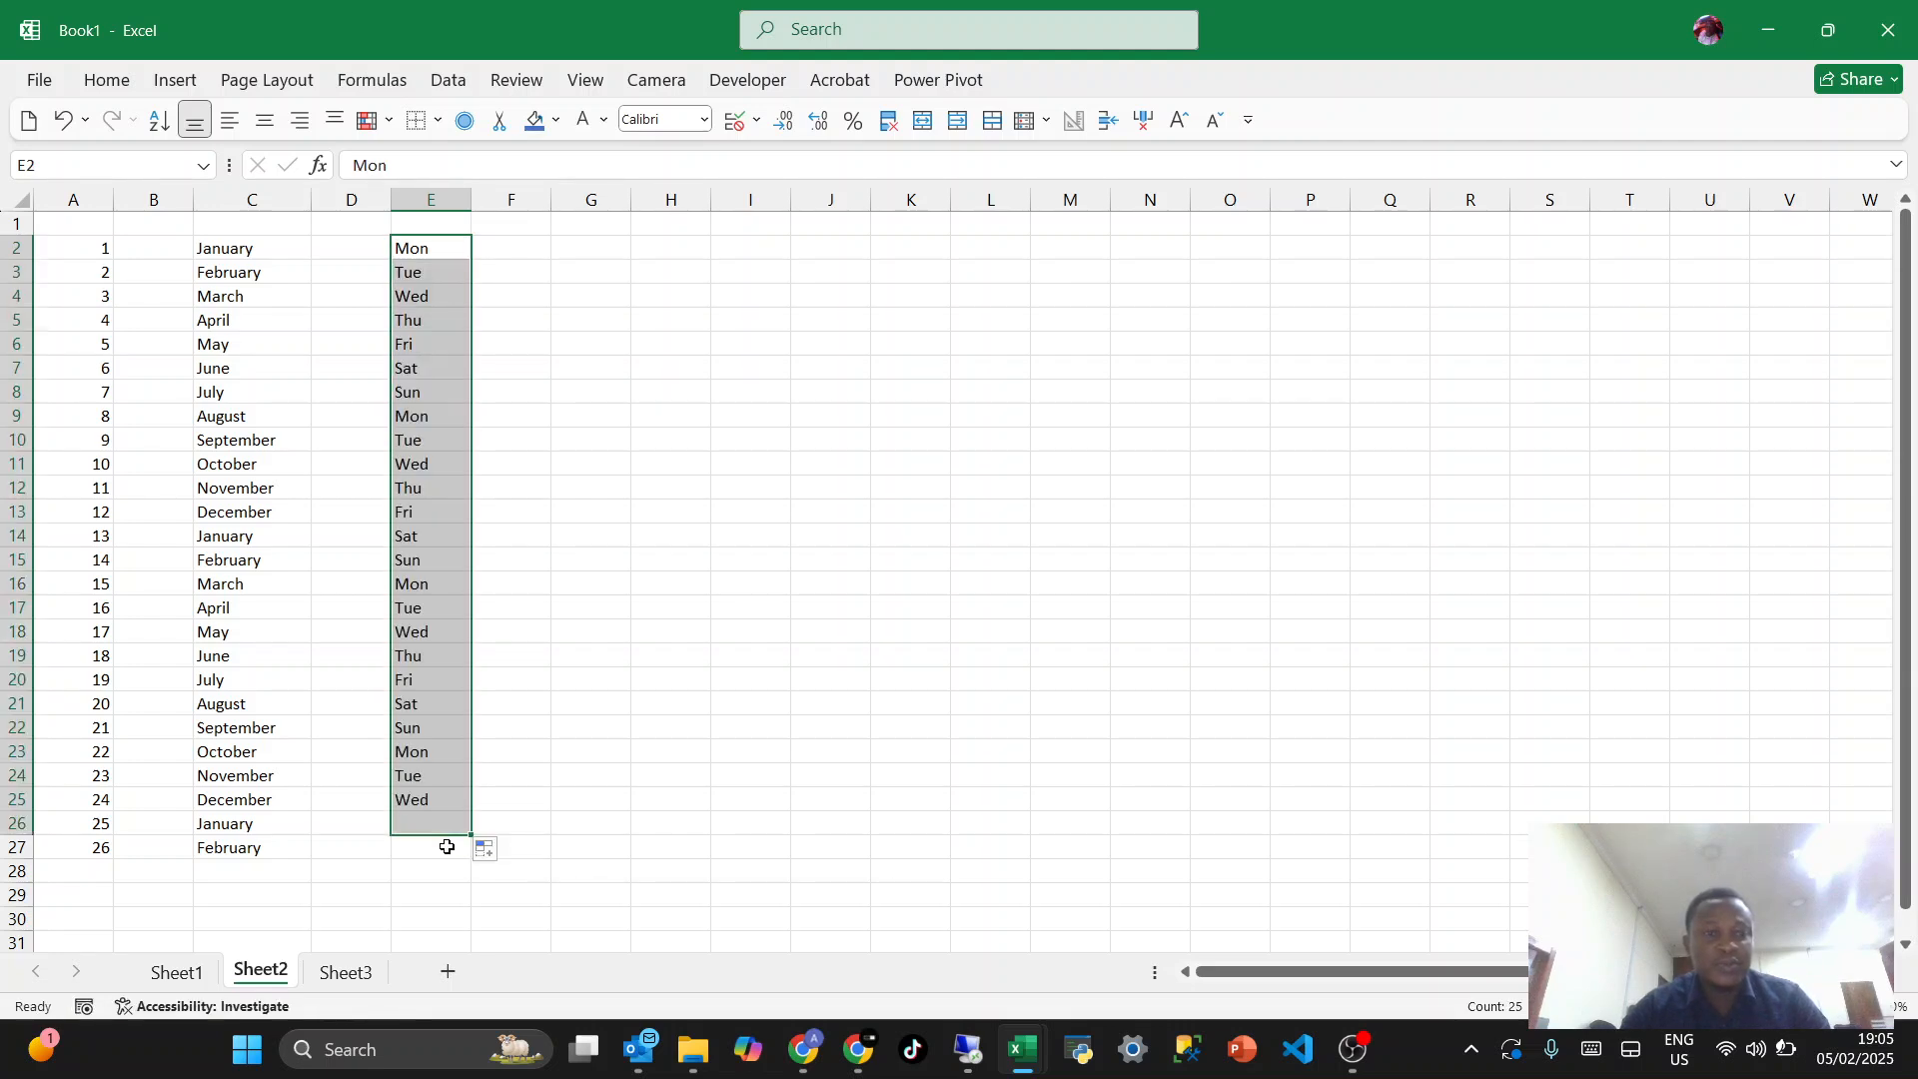
# - Enter Product 1 in G2 and AutoFill the numbered product series down to G26
pyautogui.click(574, 252)
pyautogui.write('Pro')
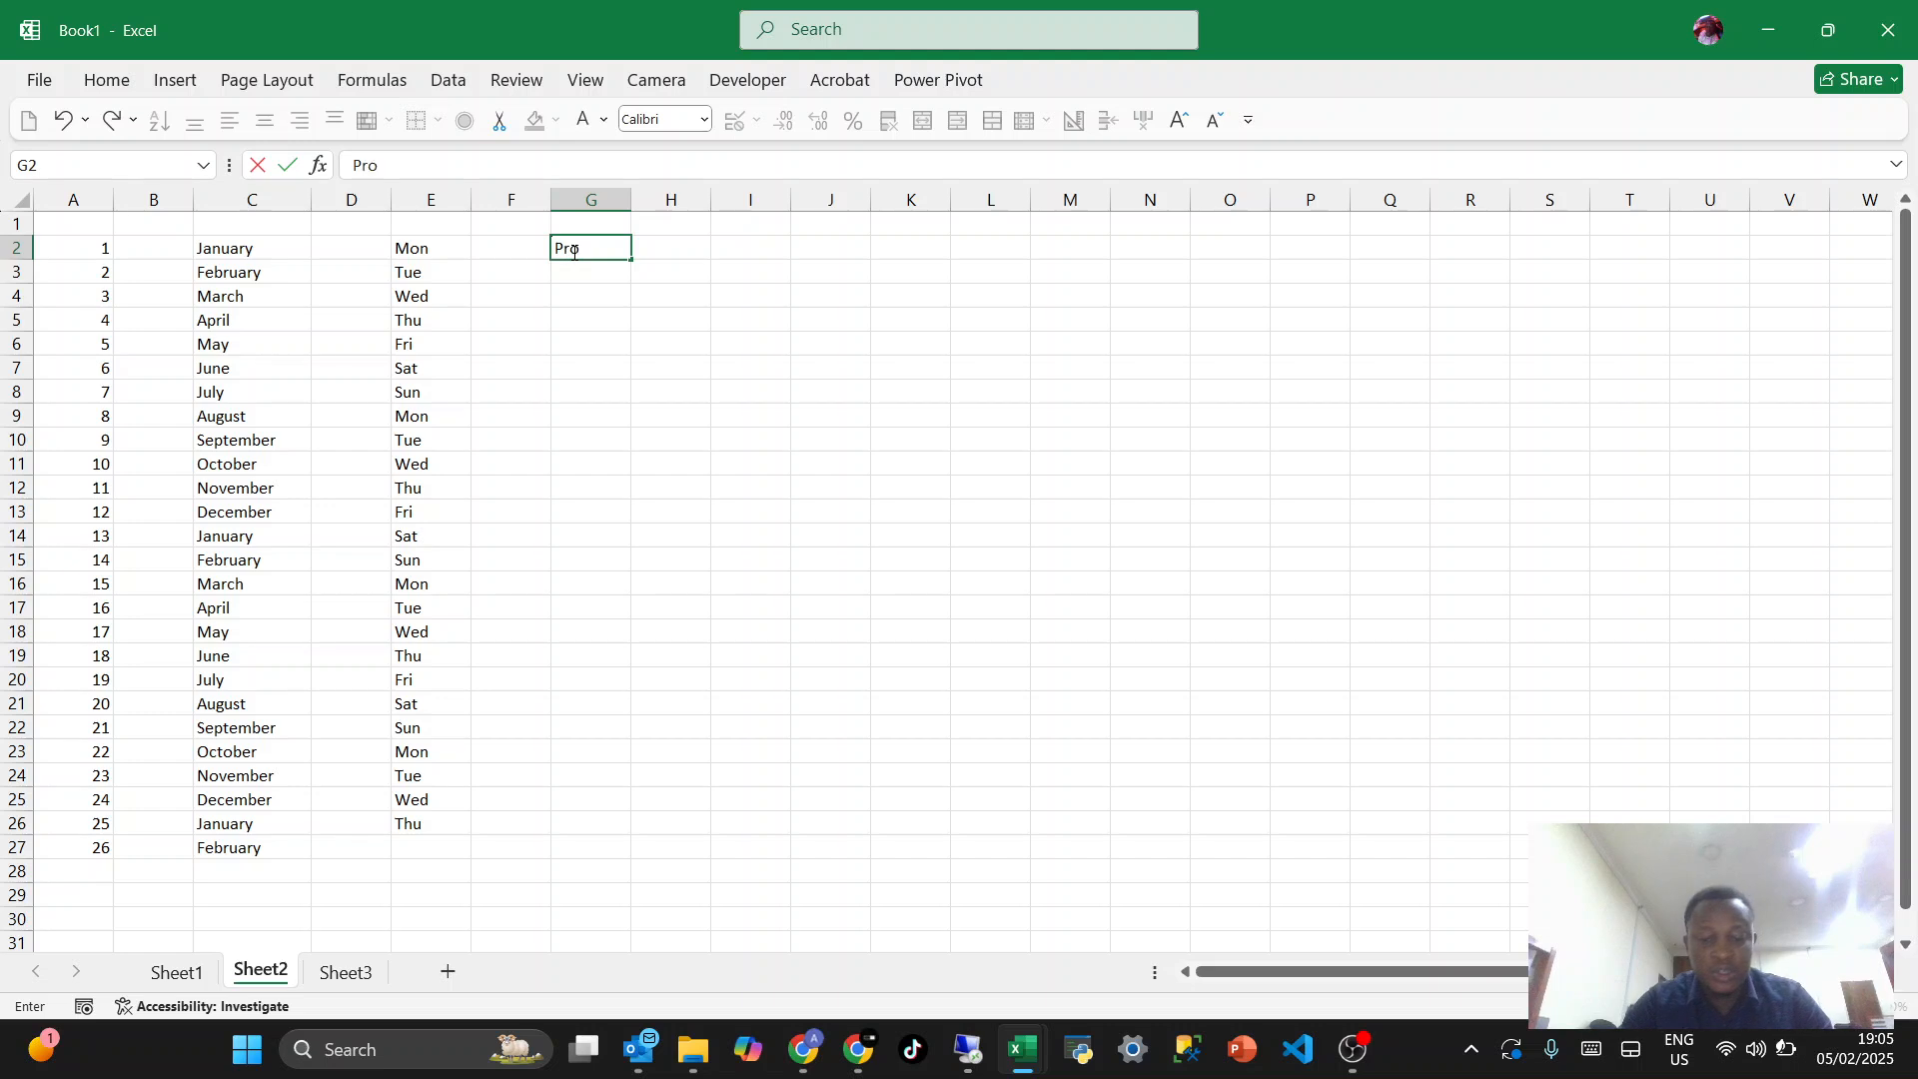
pyautogui.write('duc')
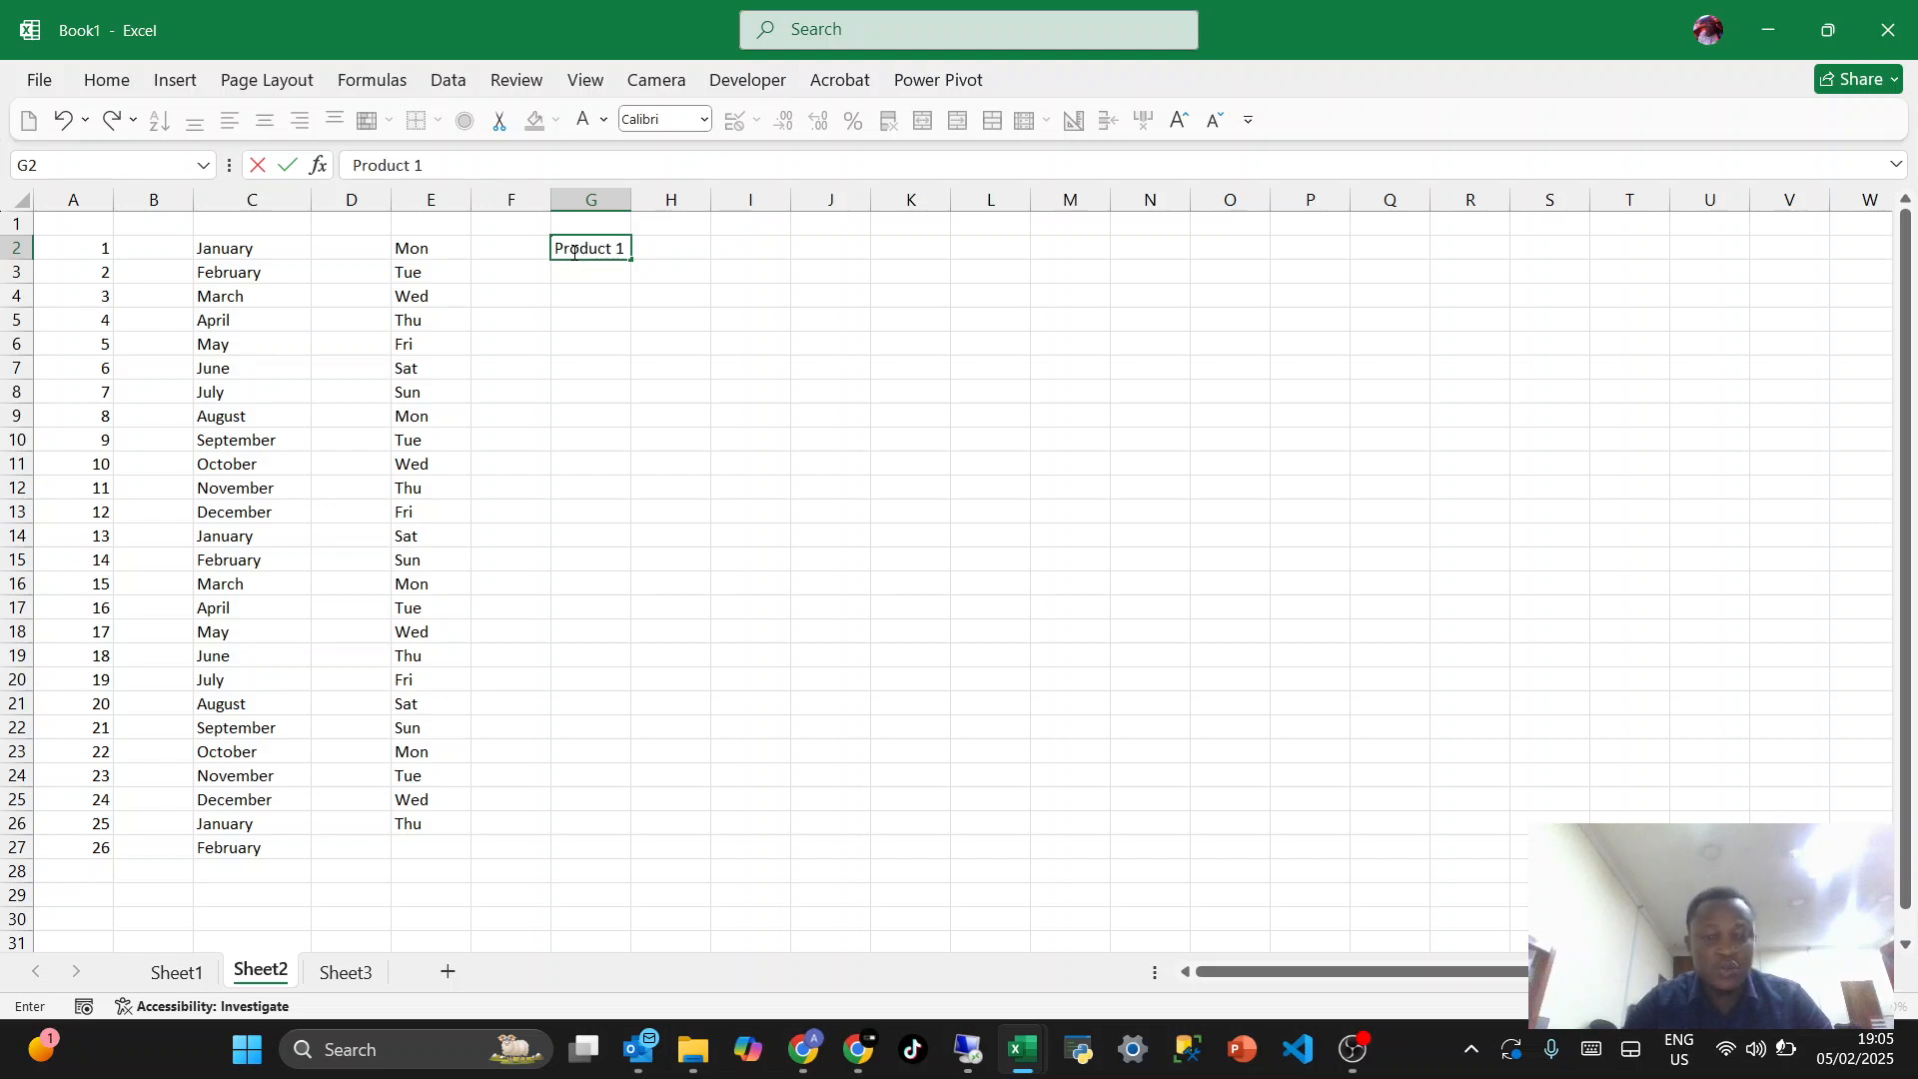
pyautogui.write('t 1')
pyautogui.press('Return')
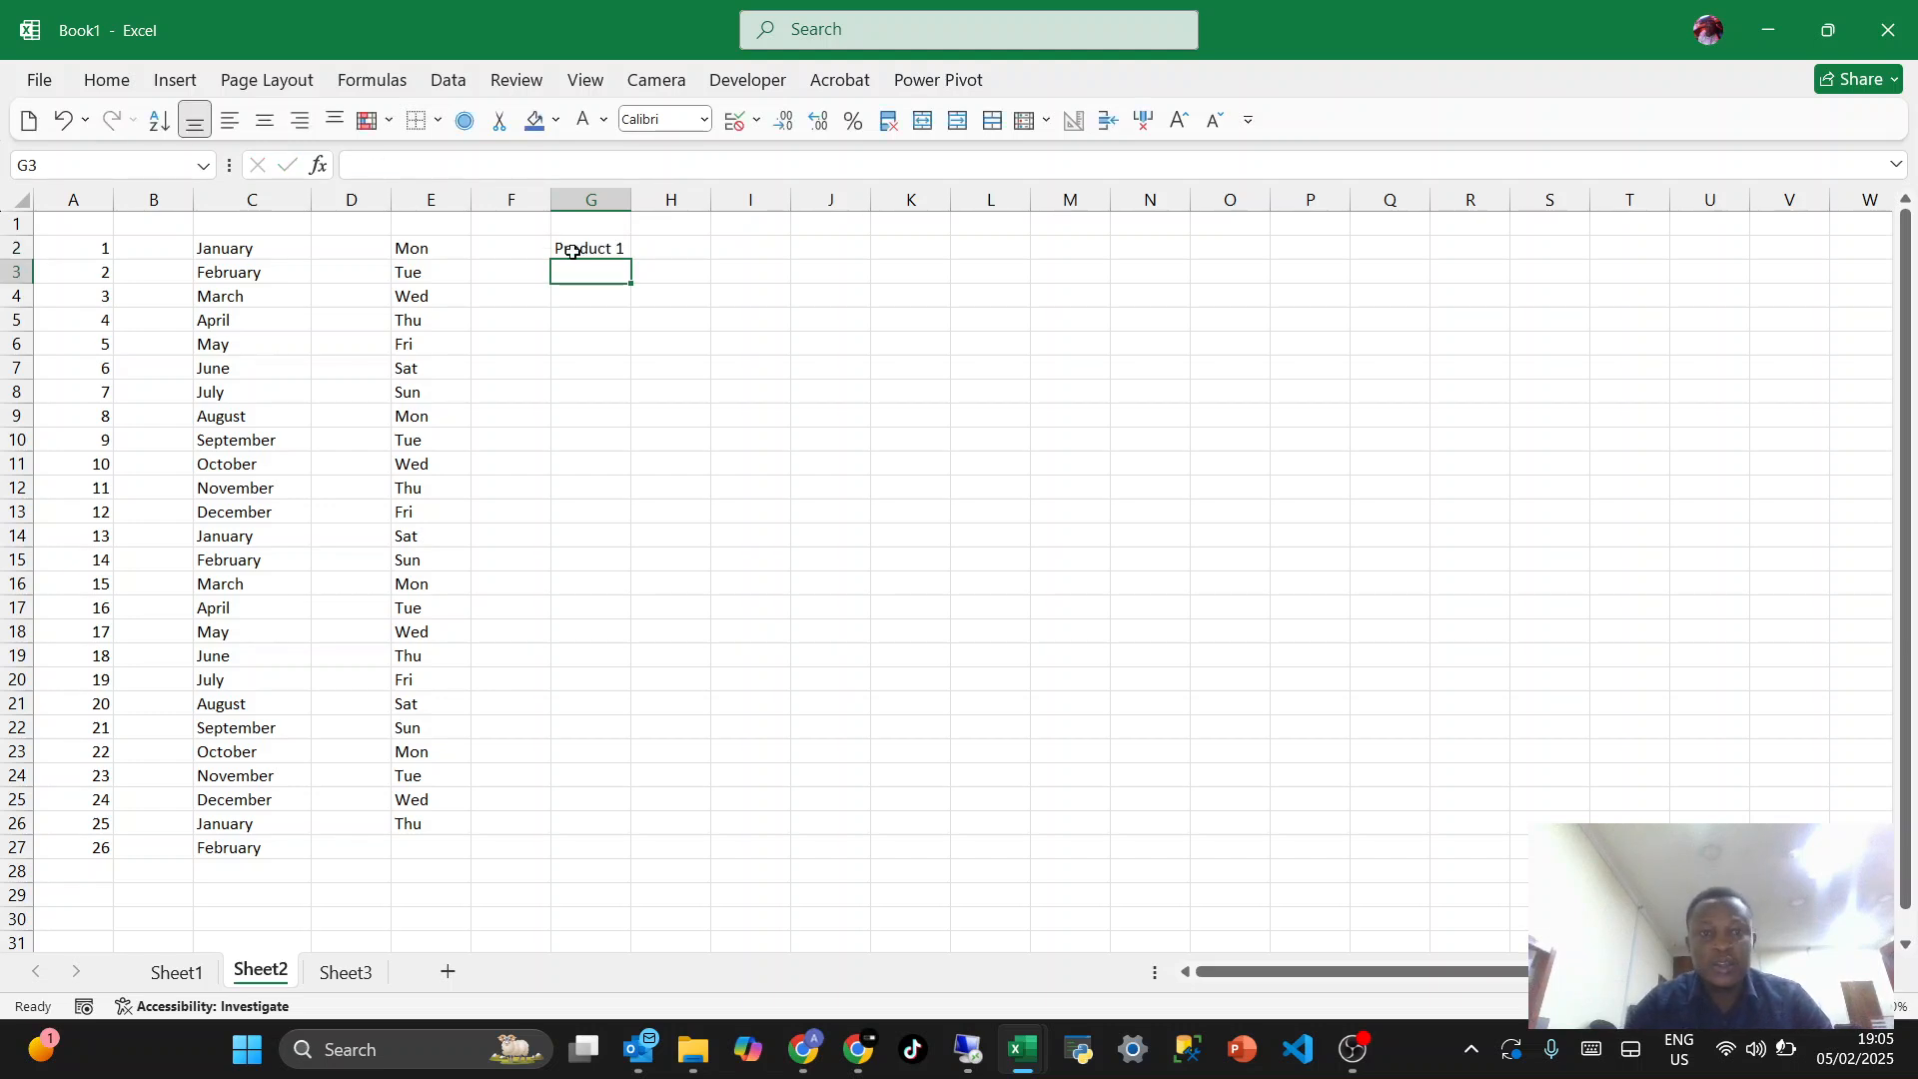
pyautogui.click(573, 252)
pyautogui.moveTo(631, 259); pyautogui.dragTo(587, 835)
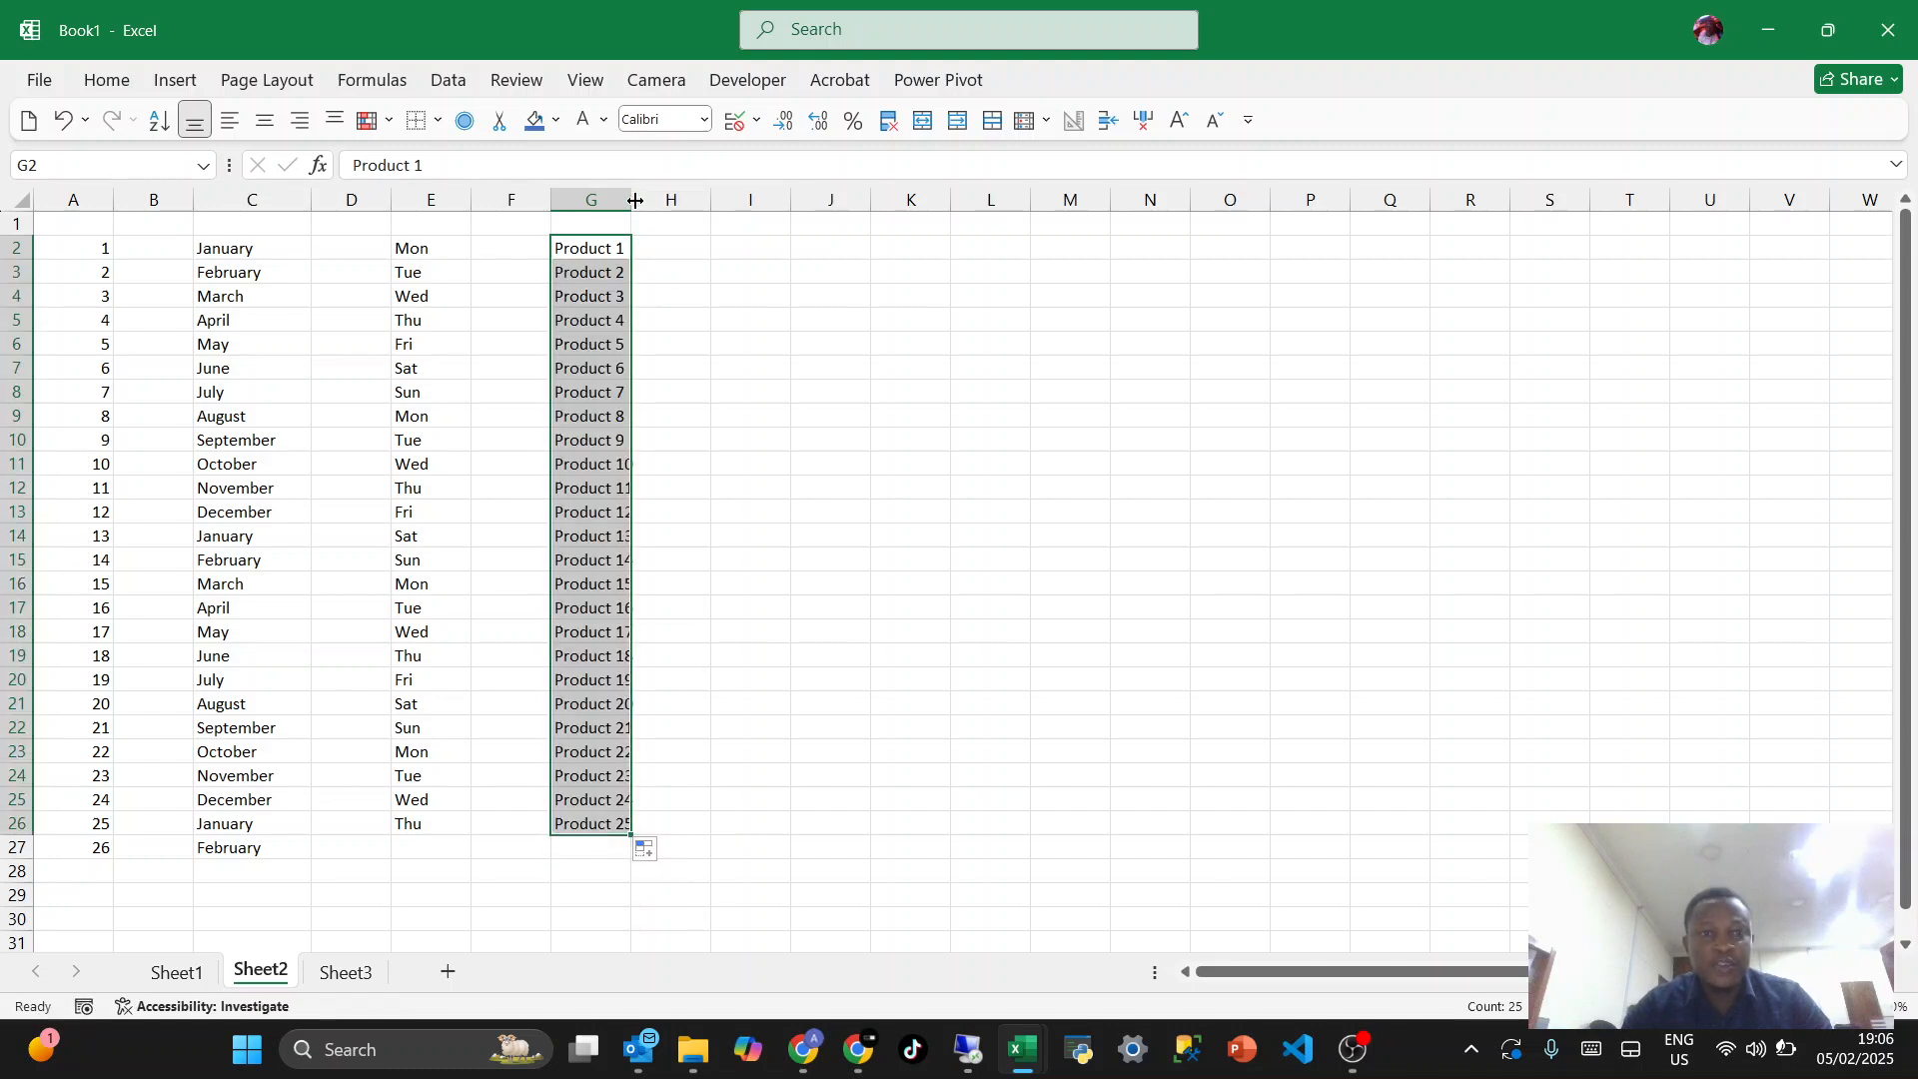
# - Widen column G so that the product names fit
pyautogui.moveTo(636, 200); pyautogui.dragTo(717, 205)
pyautogui.click(599, 443)
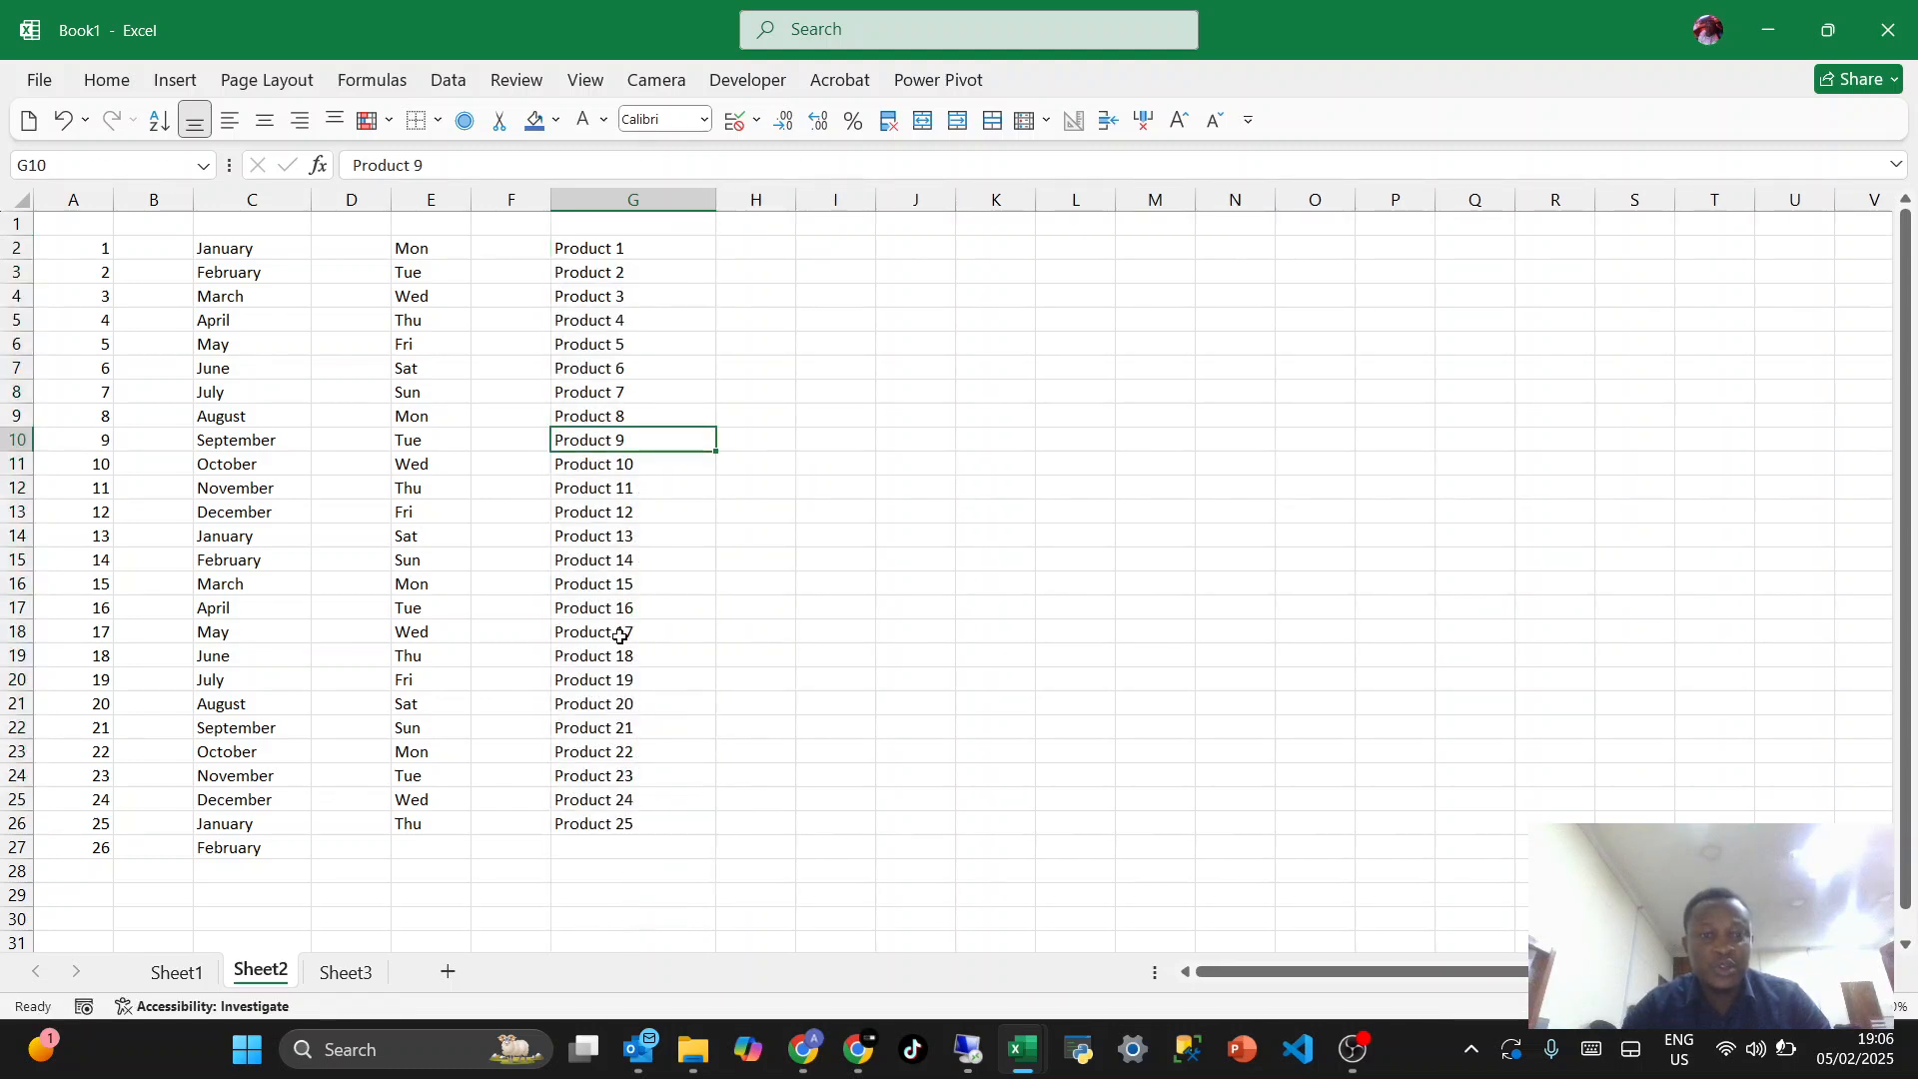
pyautogui.click(615, 781)
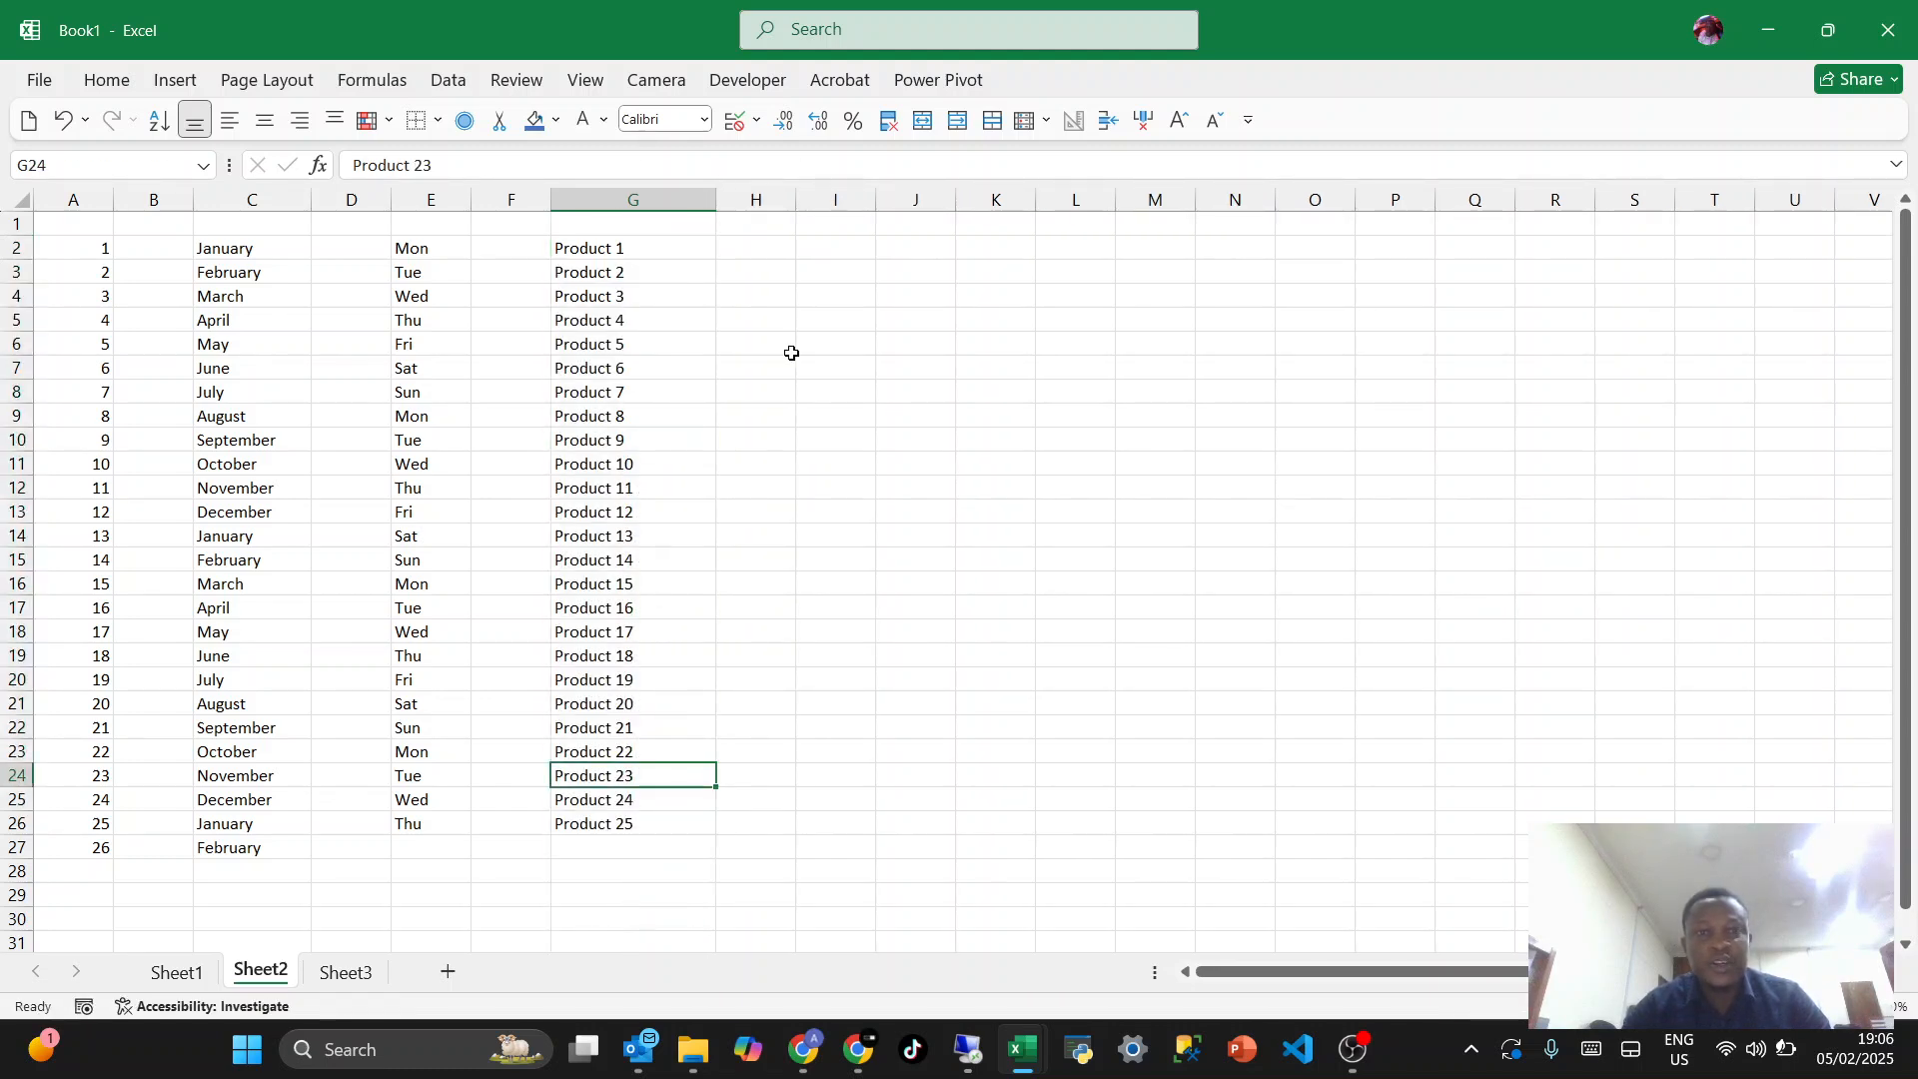
# - Delete the empty column F between the weekdays and the products
pyautogui.click(765, 257)
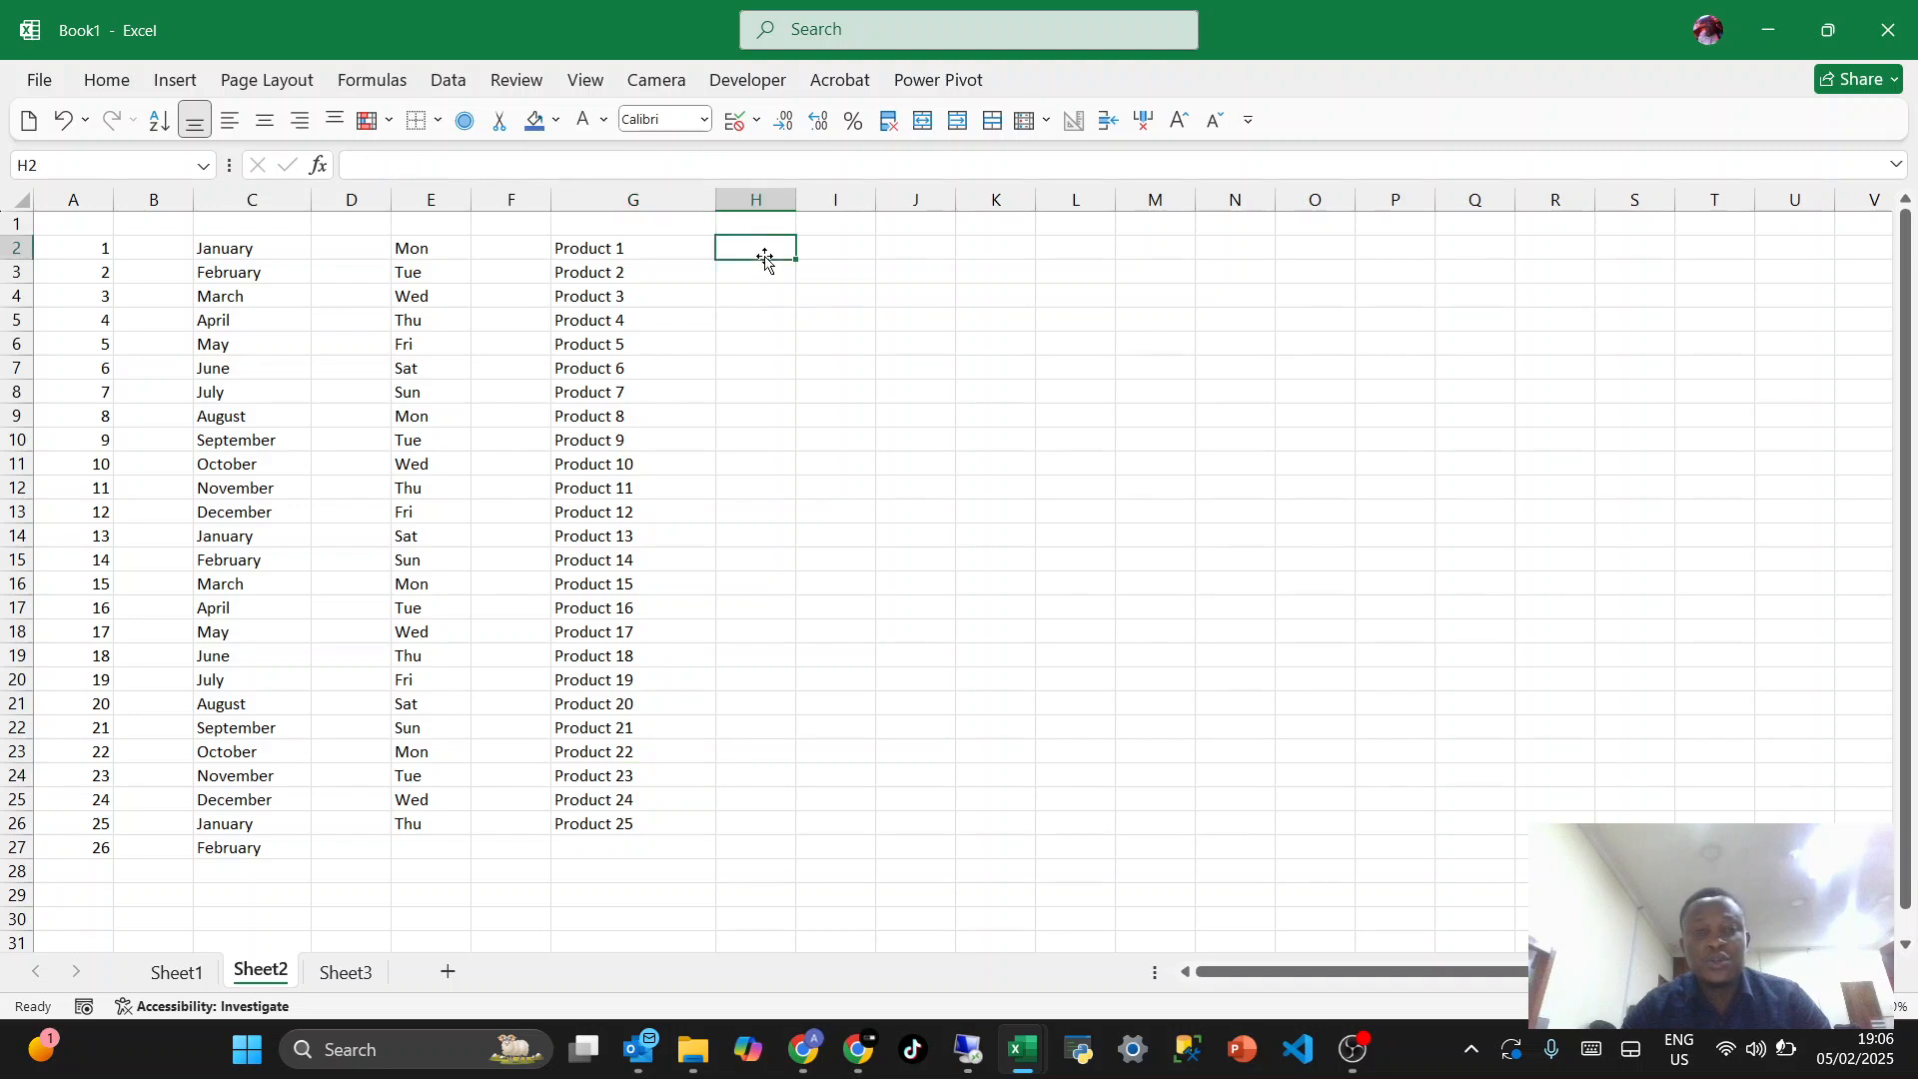
pyautogui.click(822, 245)
pyautogui.click(498, 203)
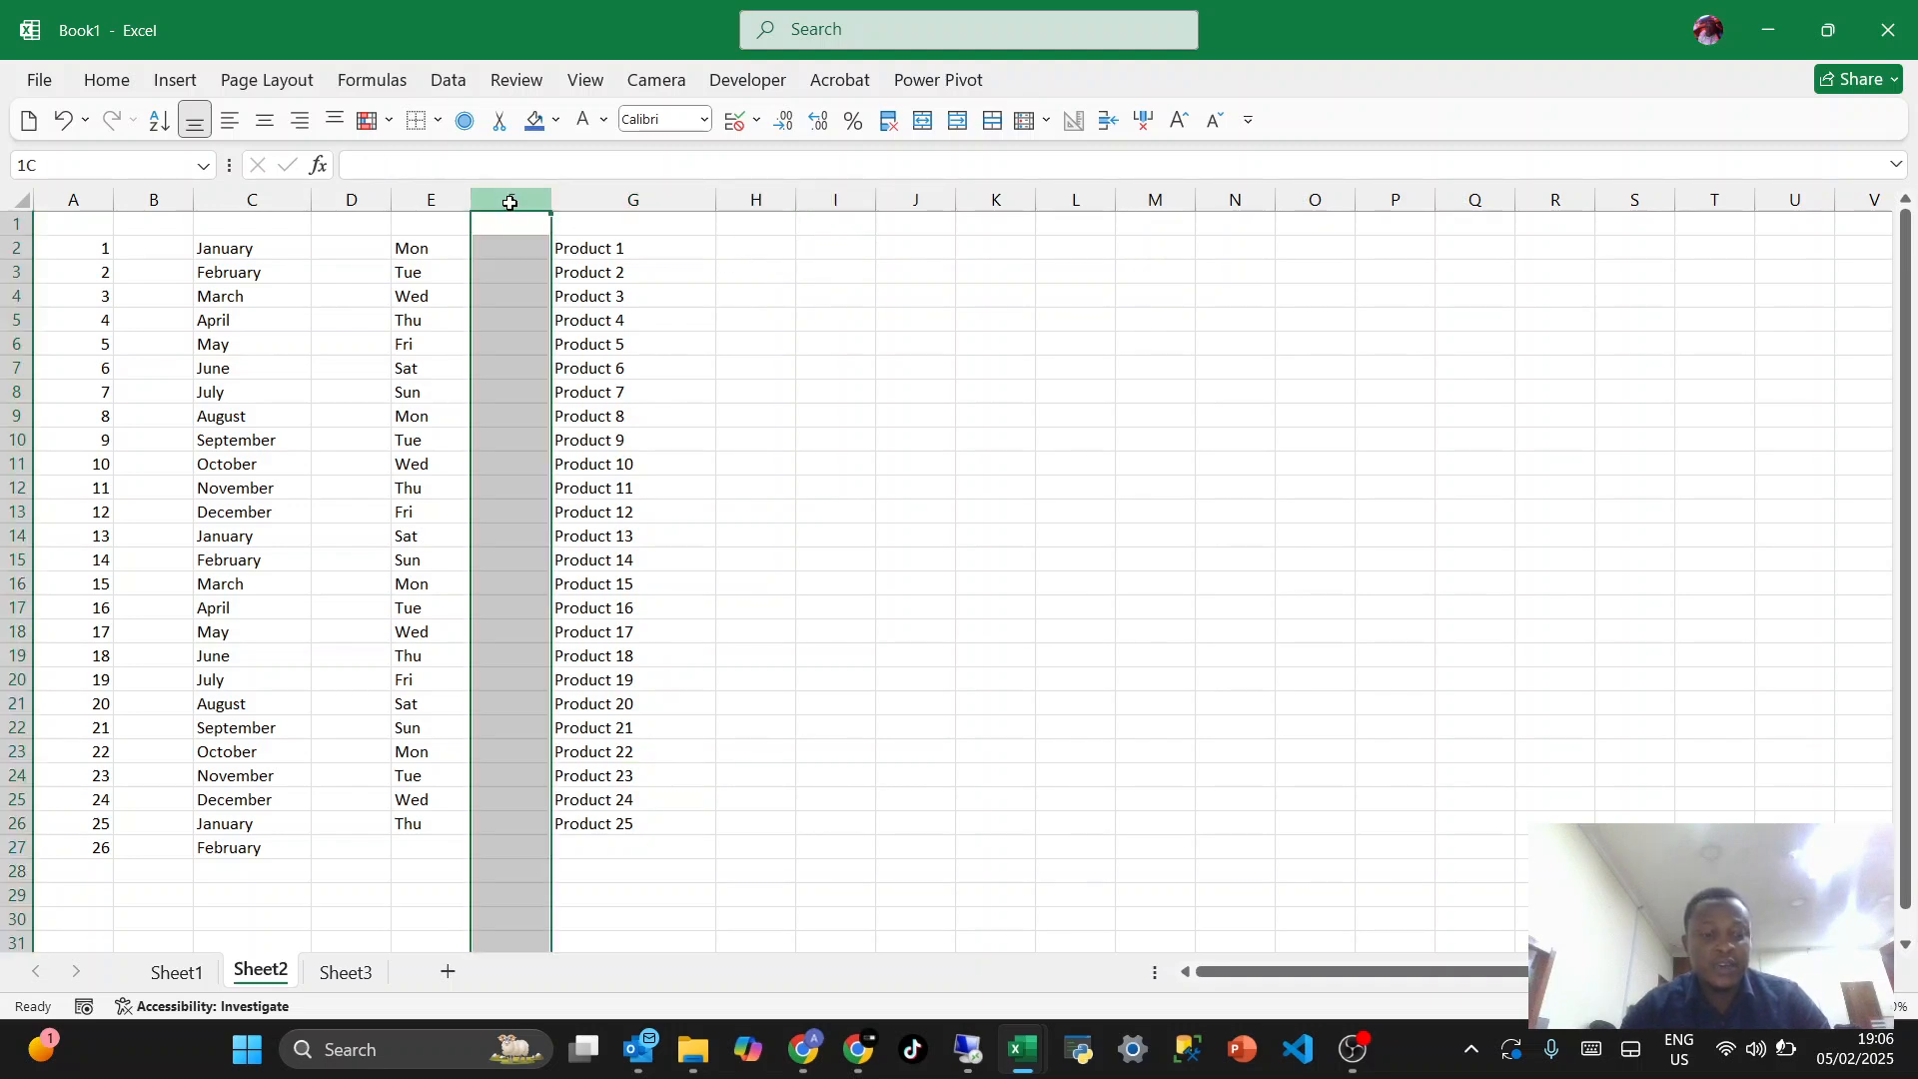
pyautogui.hotkey('ctrl', '-')
# - Join the weekday and product in G2 with the formula =E2&F2 and fill it down to G26
pyautogui.click(428, 243)
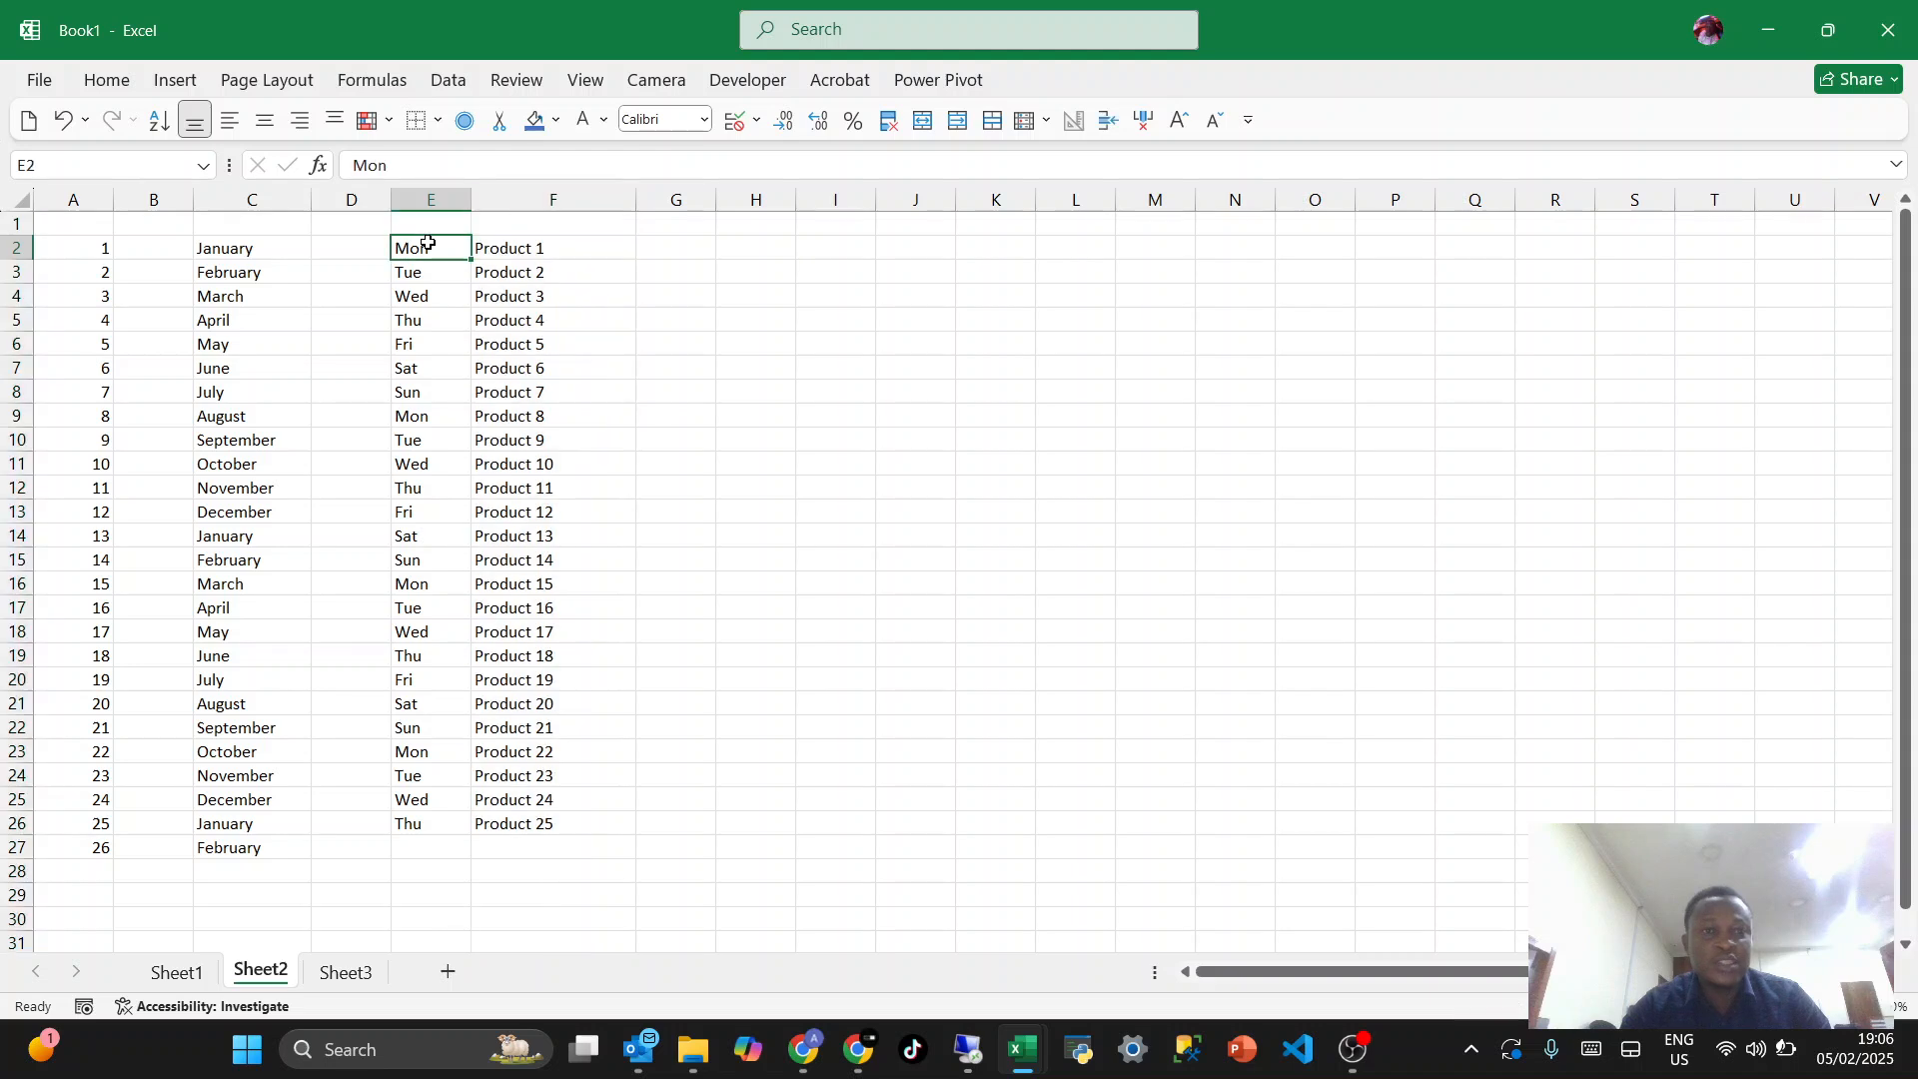
pyautogui.press('Right')
pyautogui.click(688, 245)
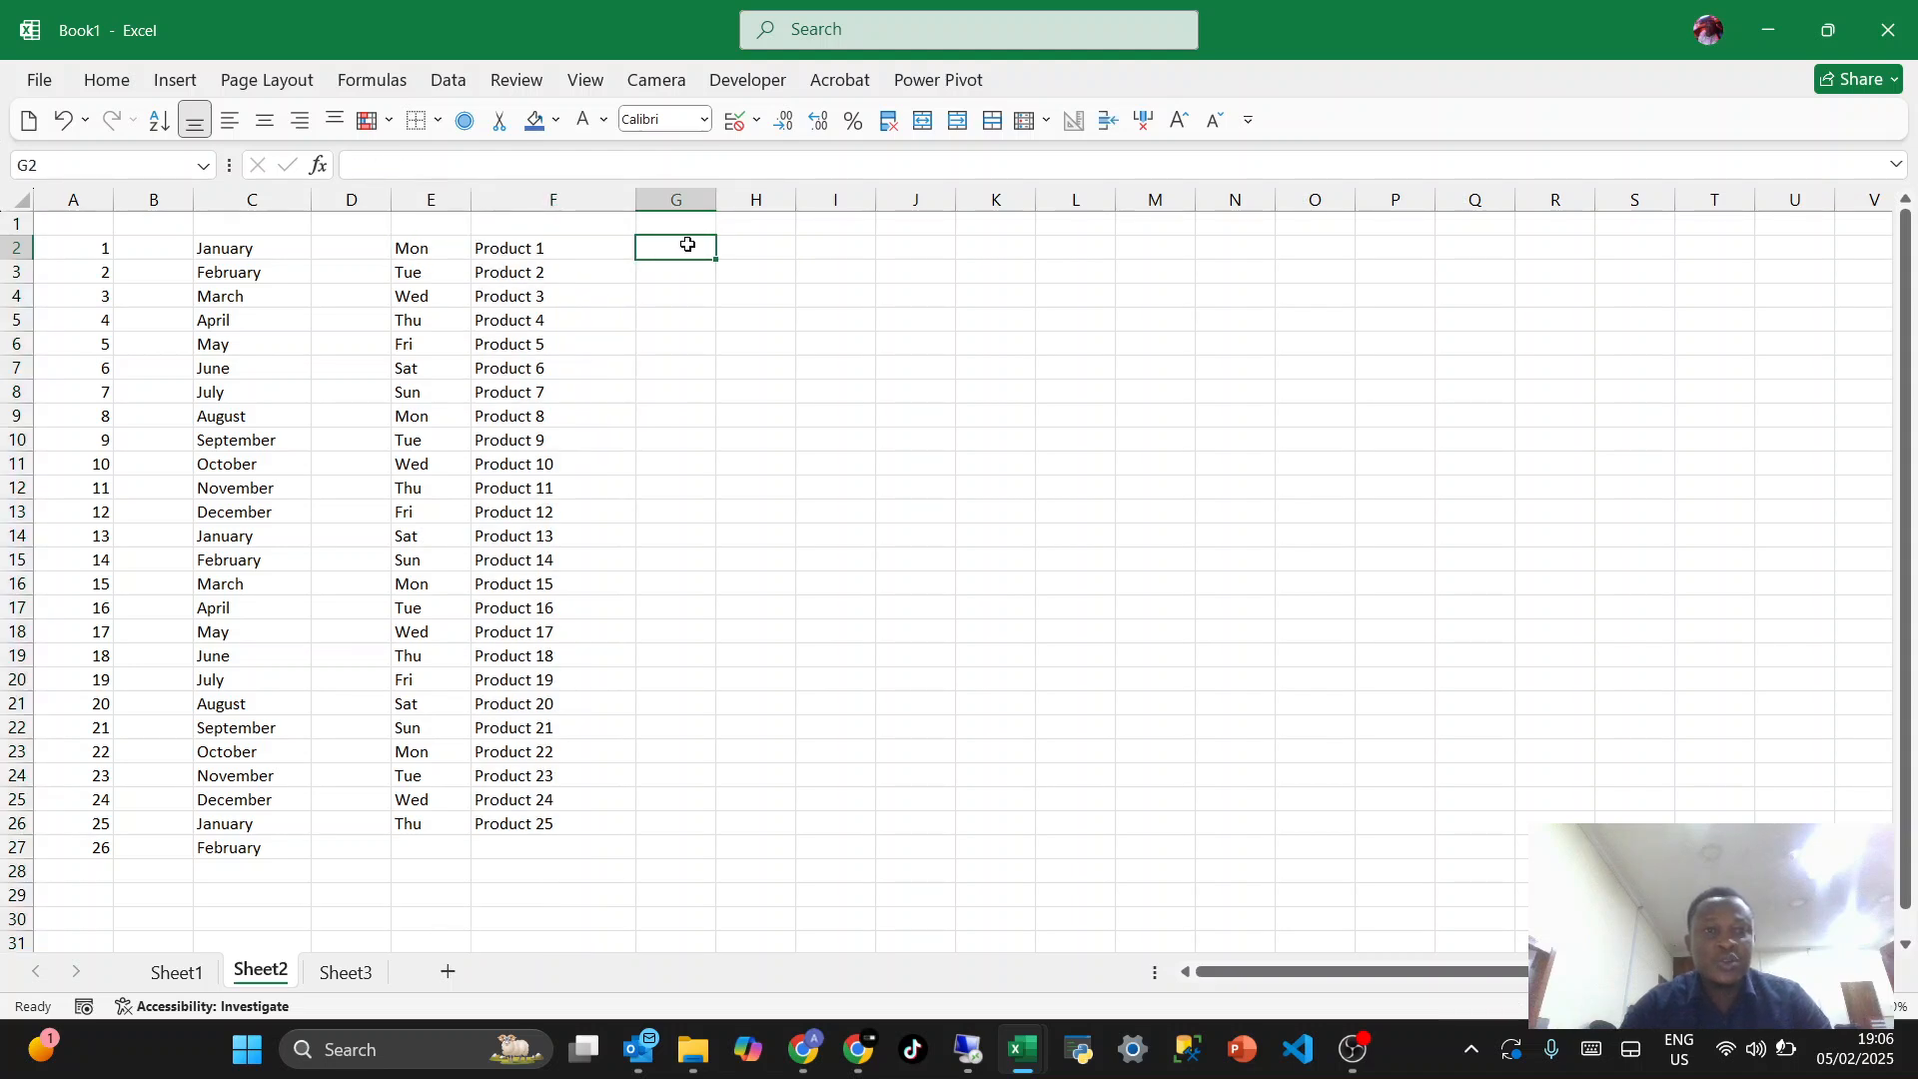
pyautogui.write('=')
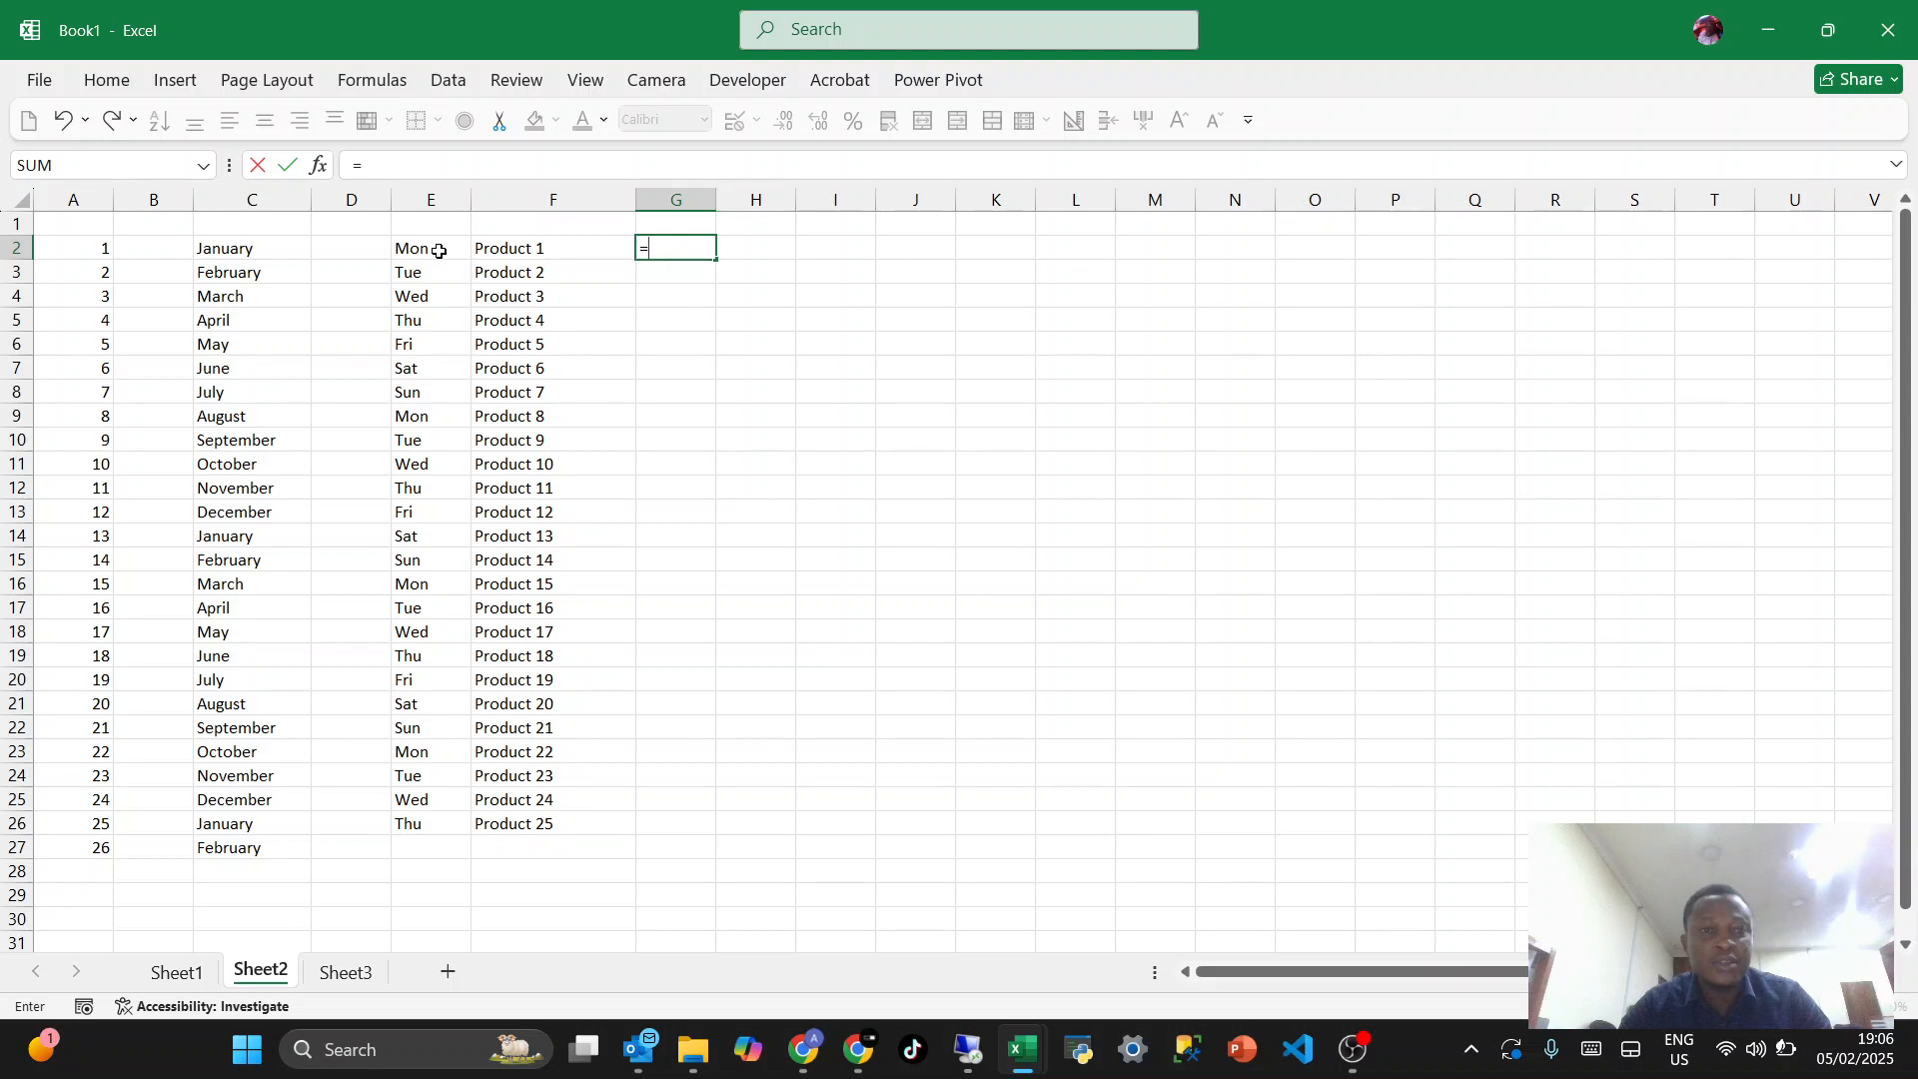
pyautogui.write('=')
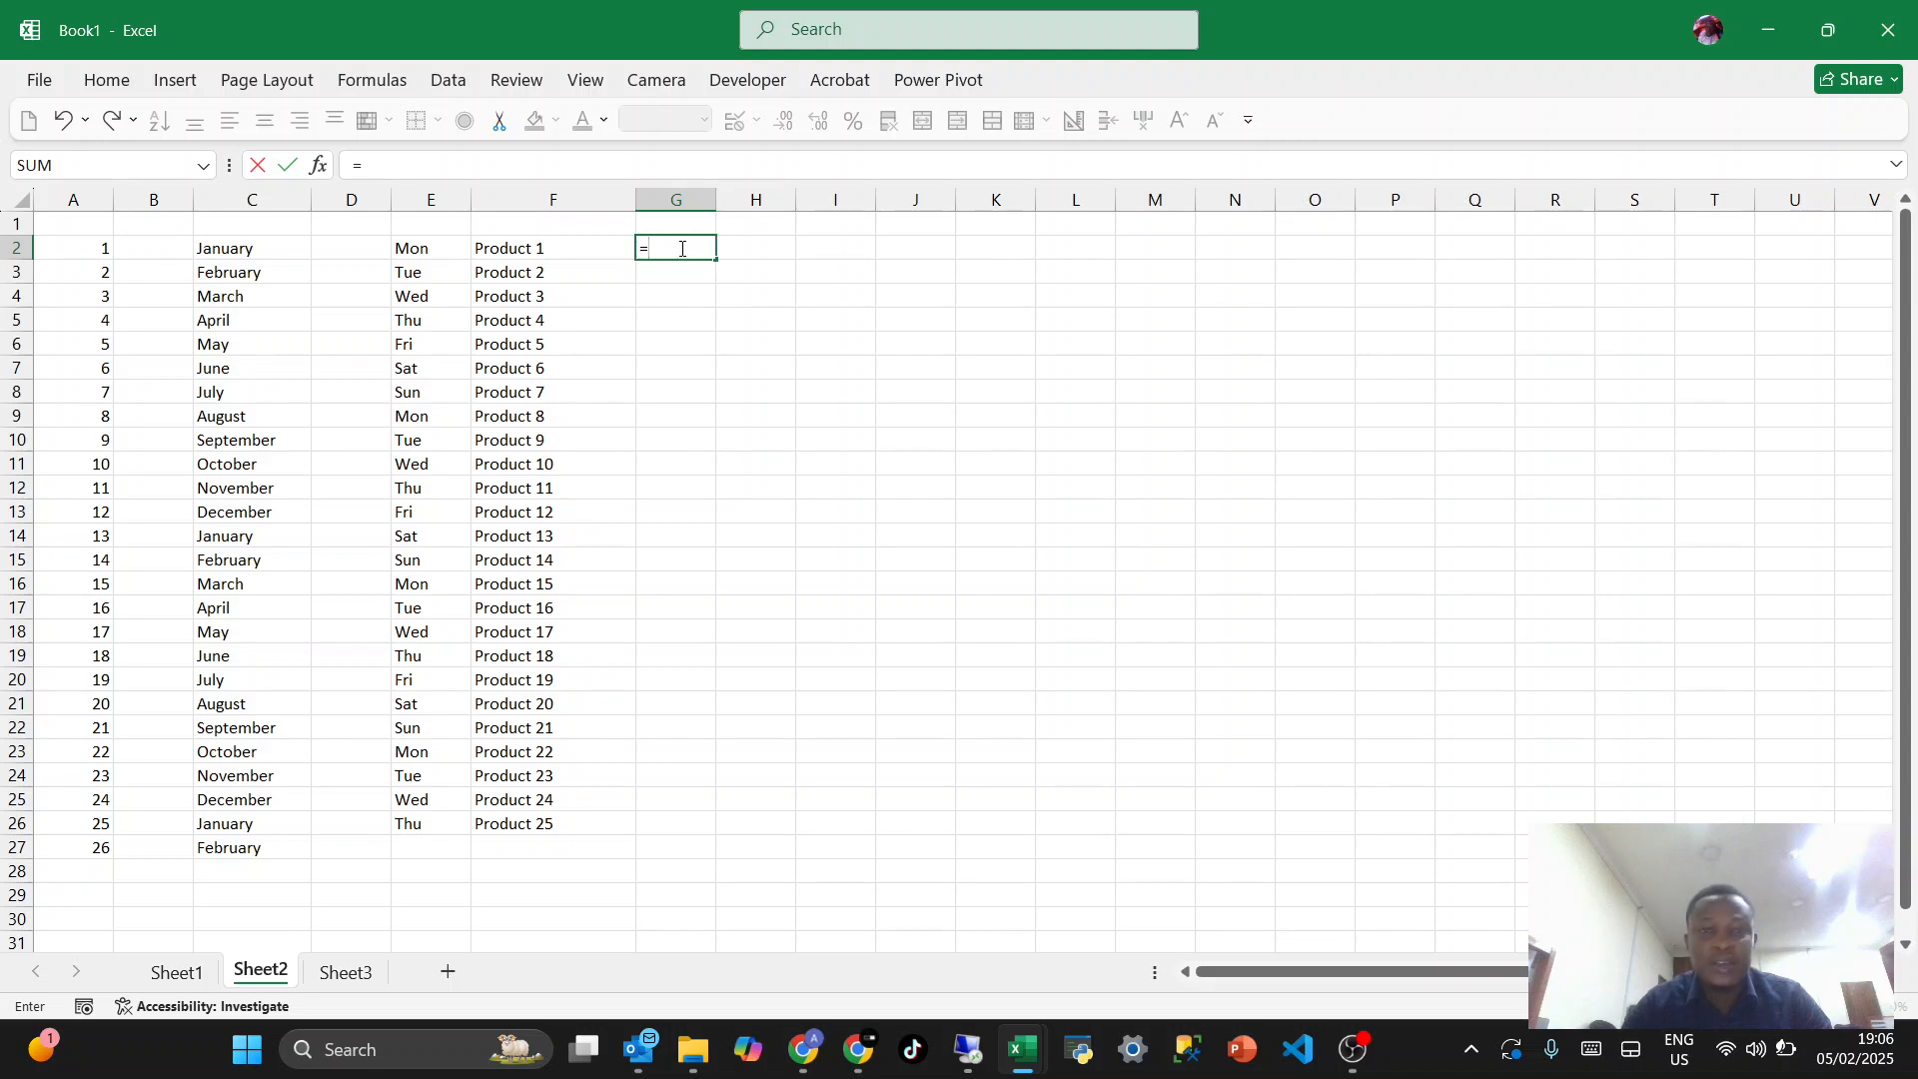
pyautogui.click(431, 249)
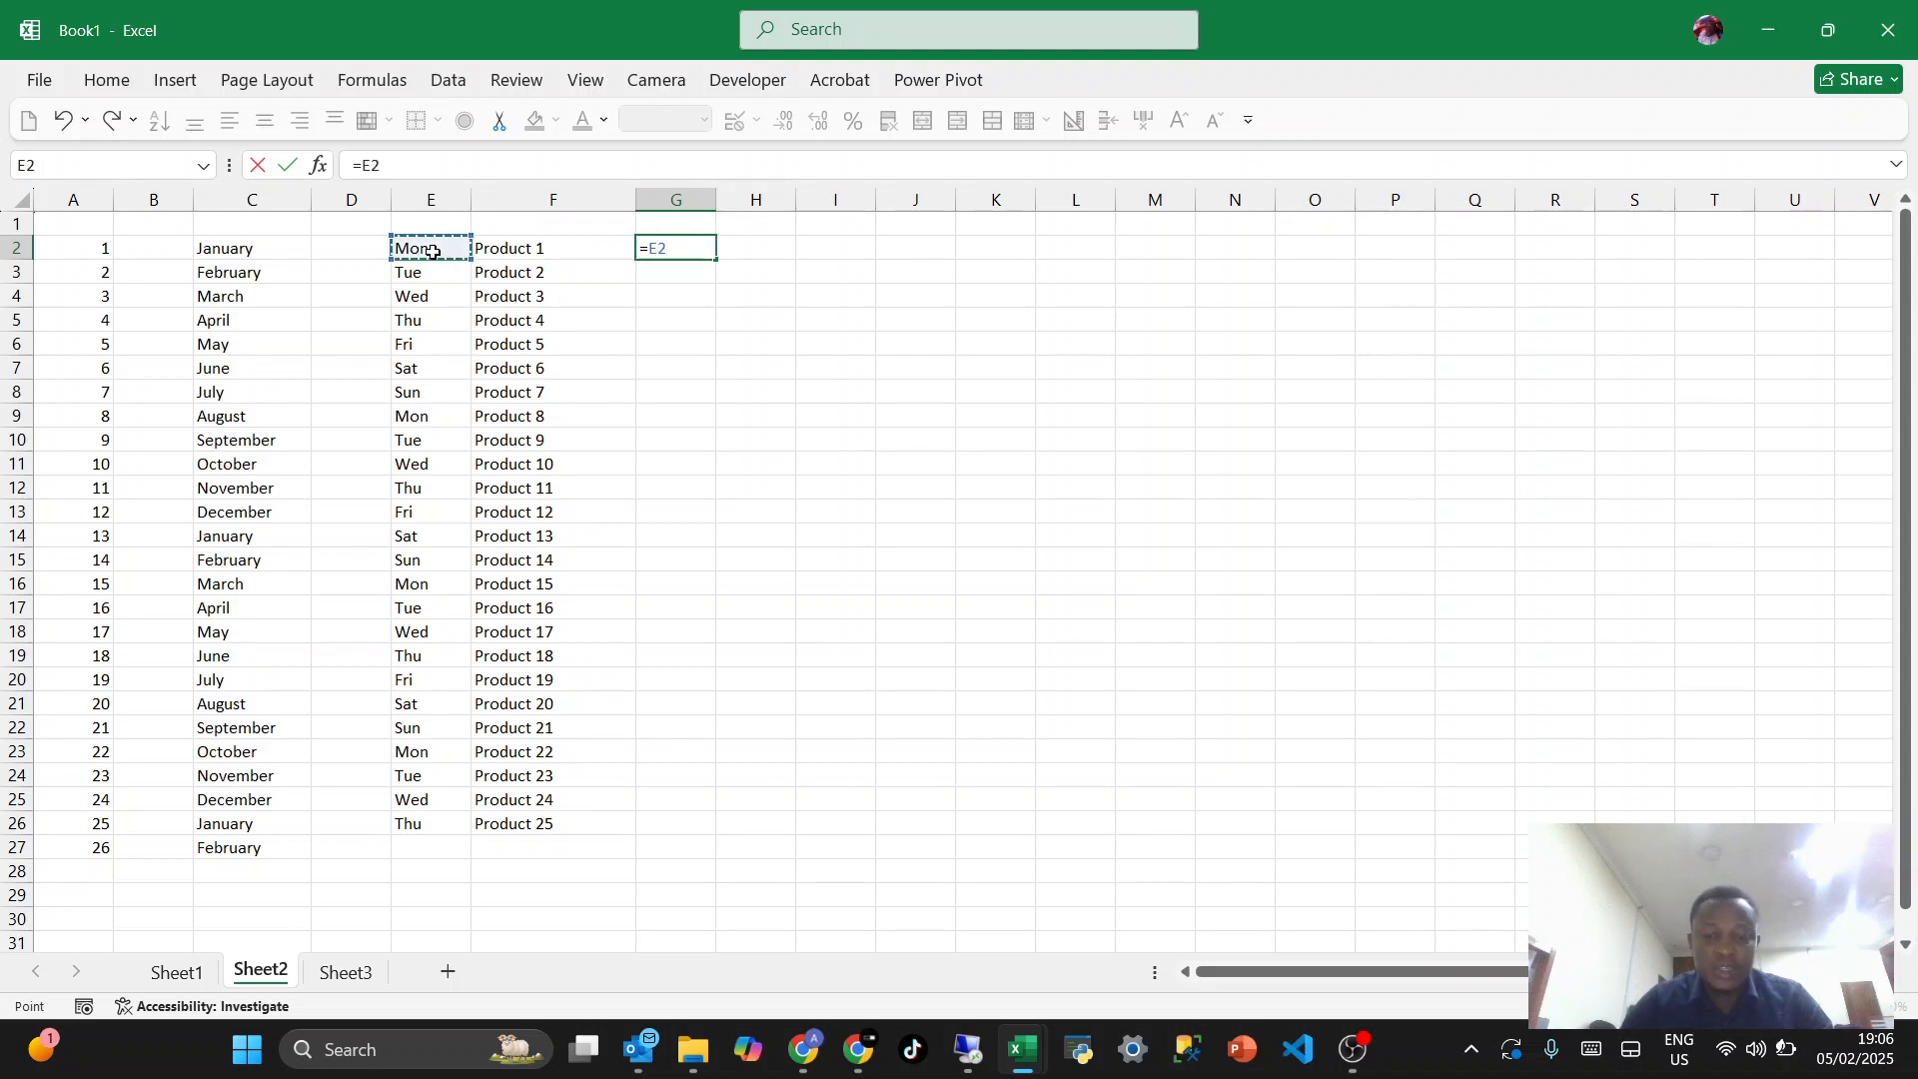
pyautogui.write('&')
pyautogui.click(502, 246)
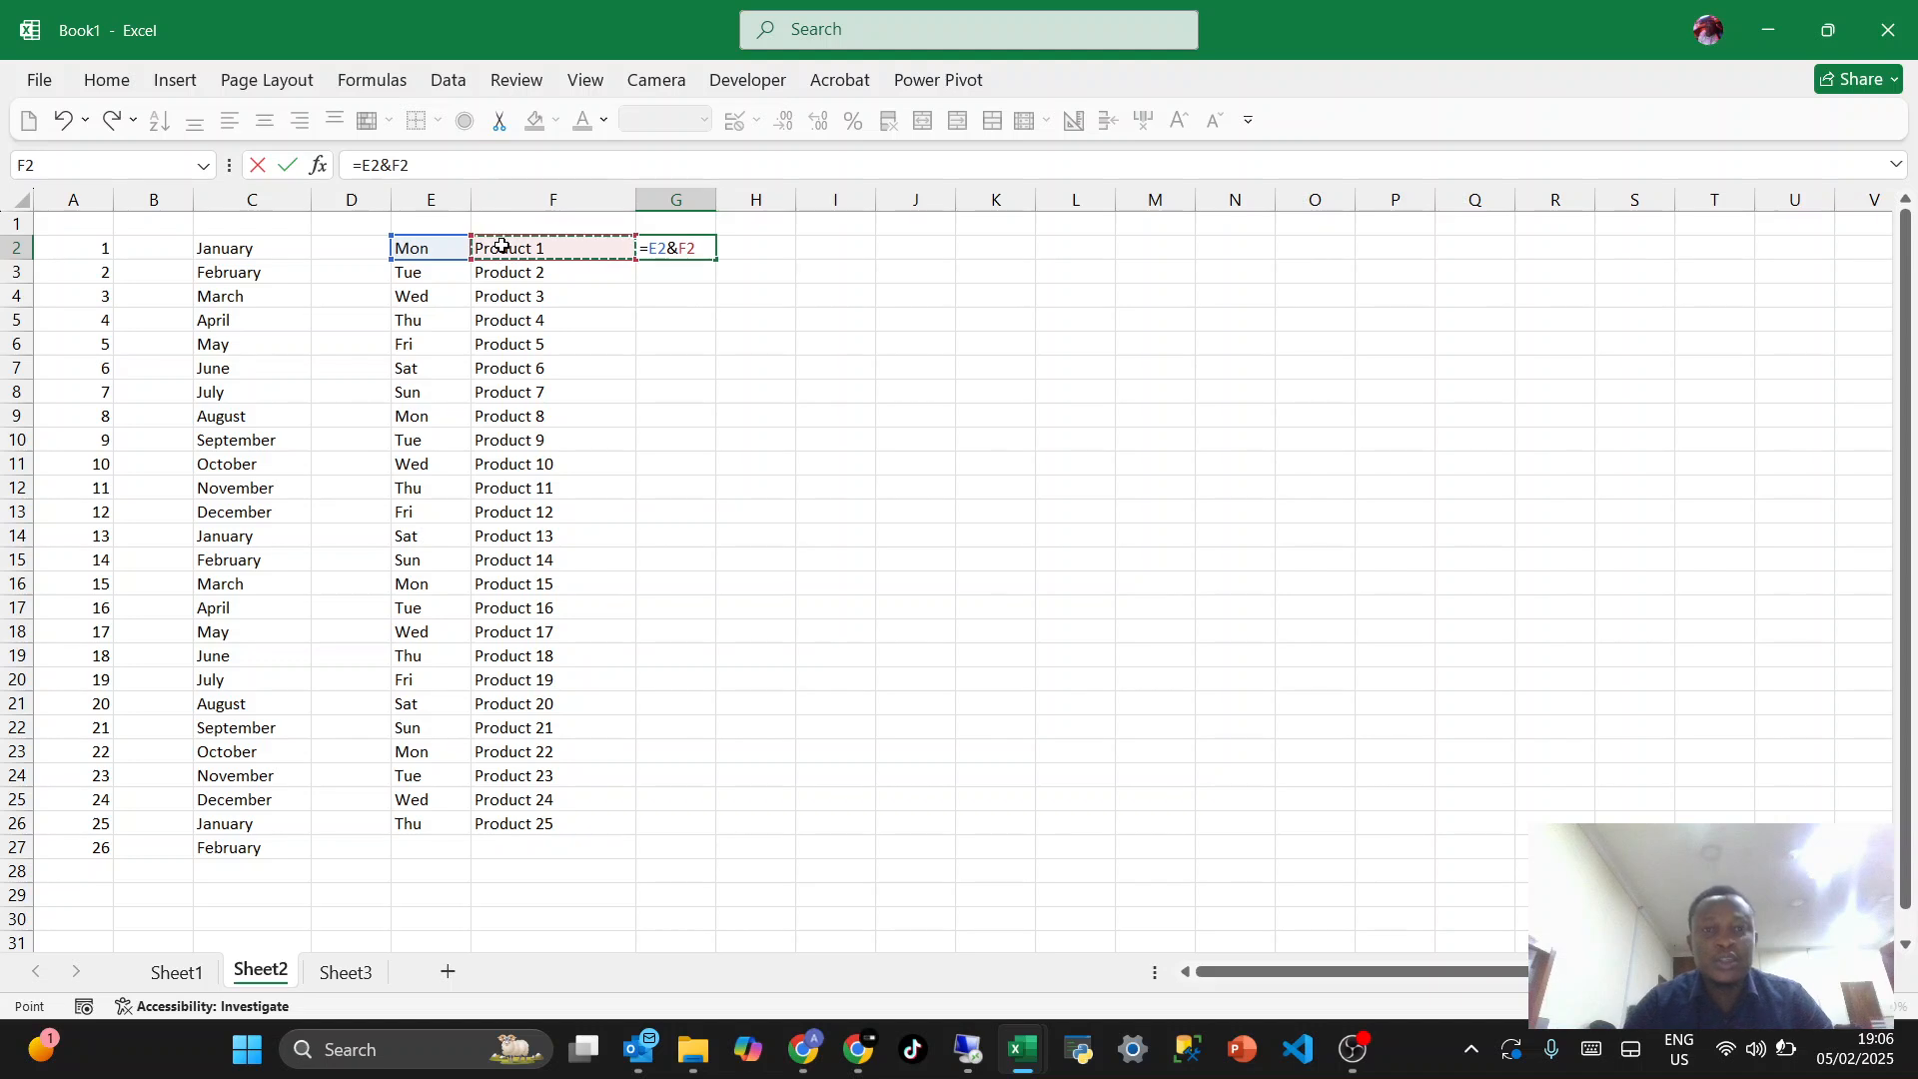
pyautogui.press('Return')
pyautogui.press('Up')
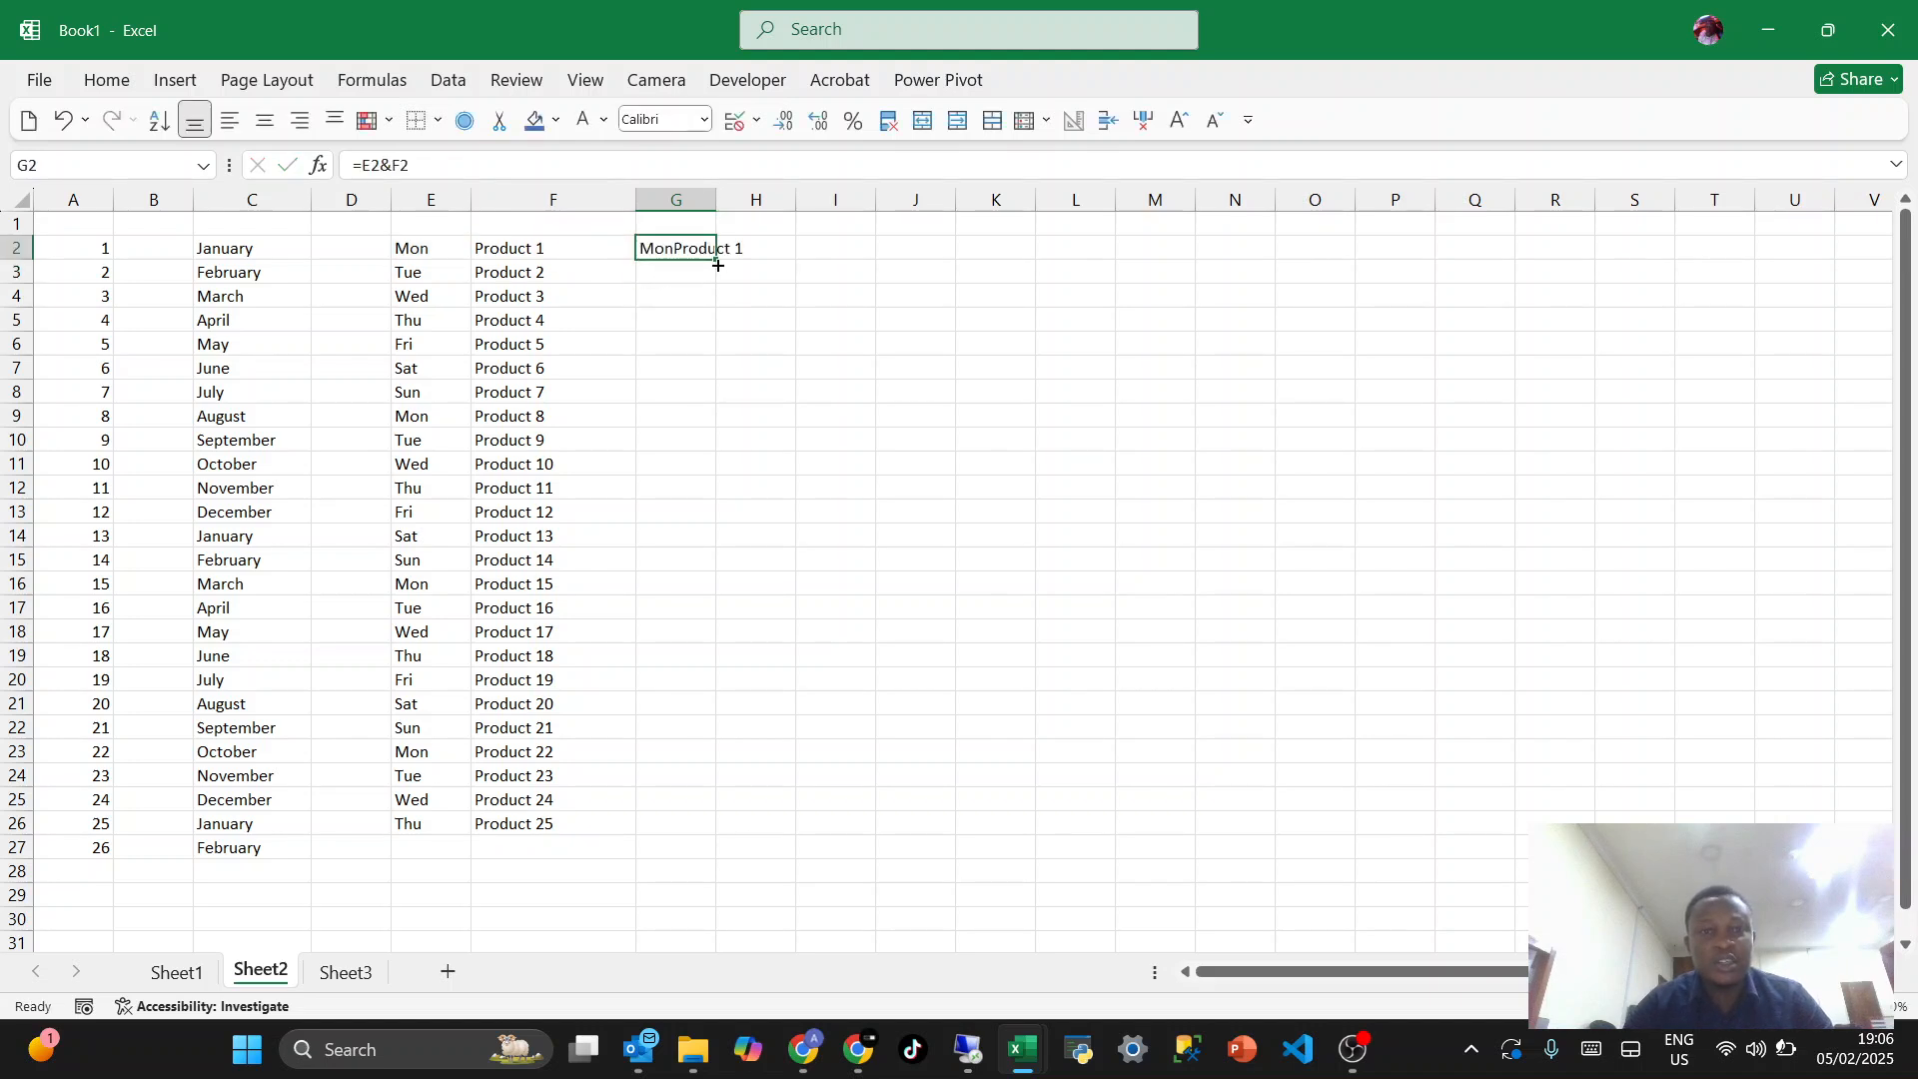
pyautogui.moveTo(717, 265); pyautogui.dragTo(672, 839)
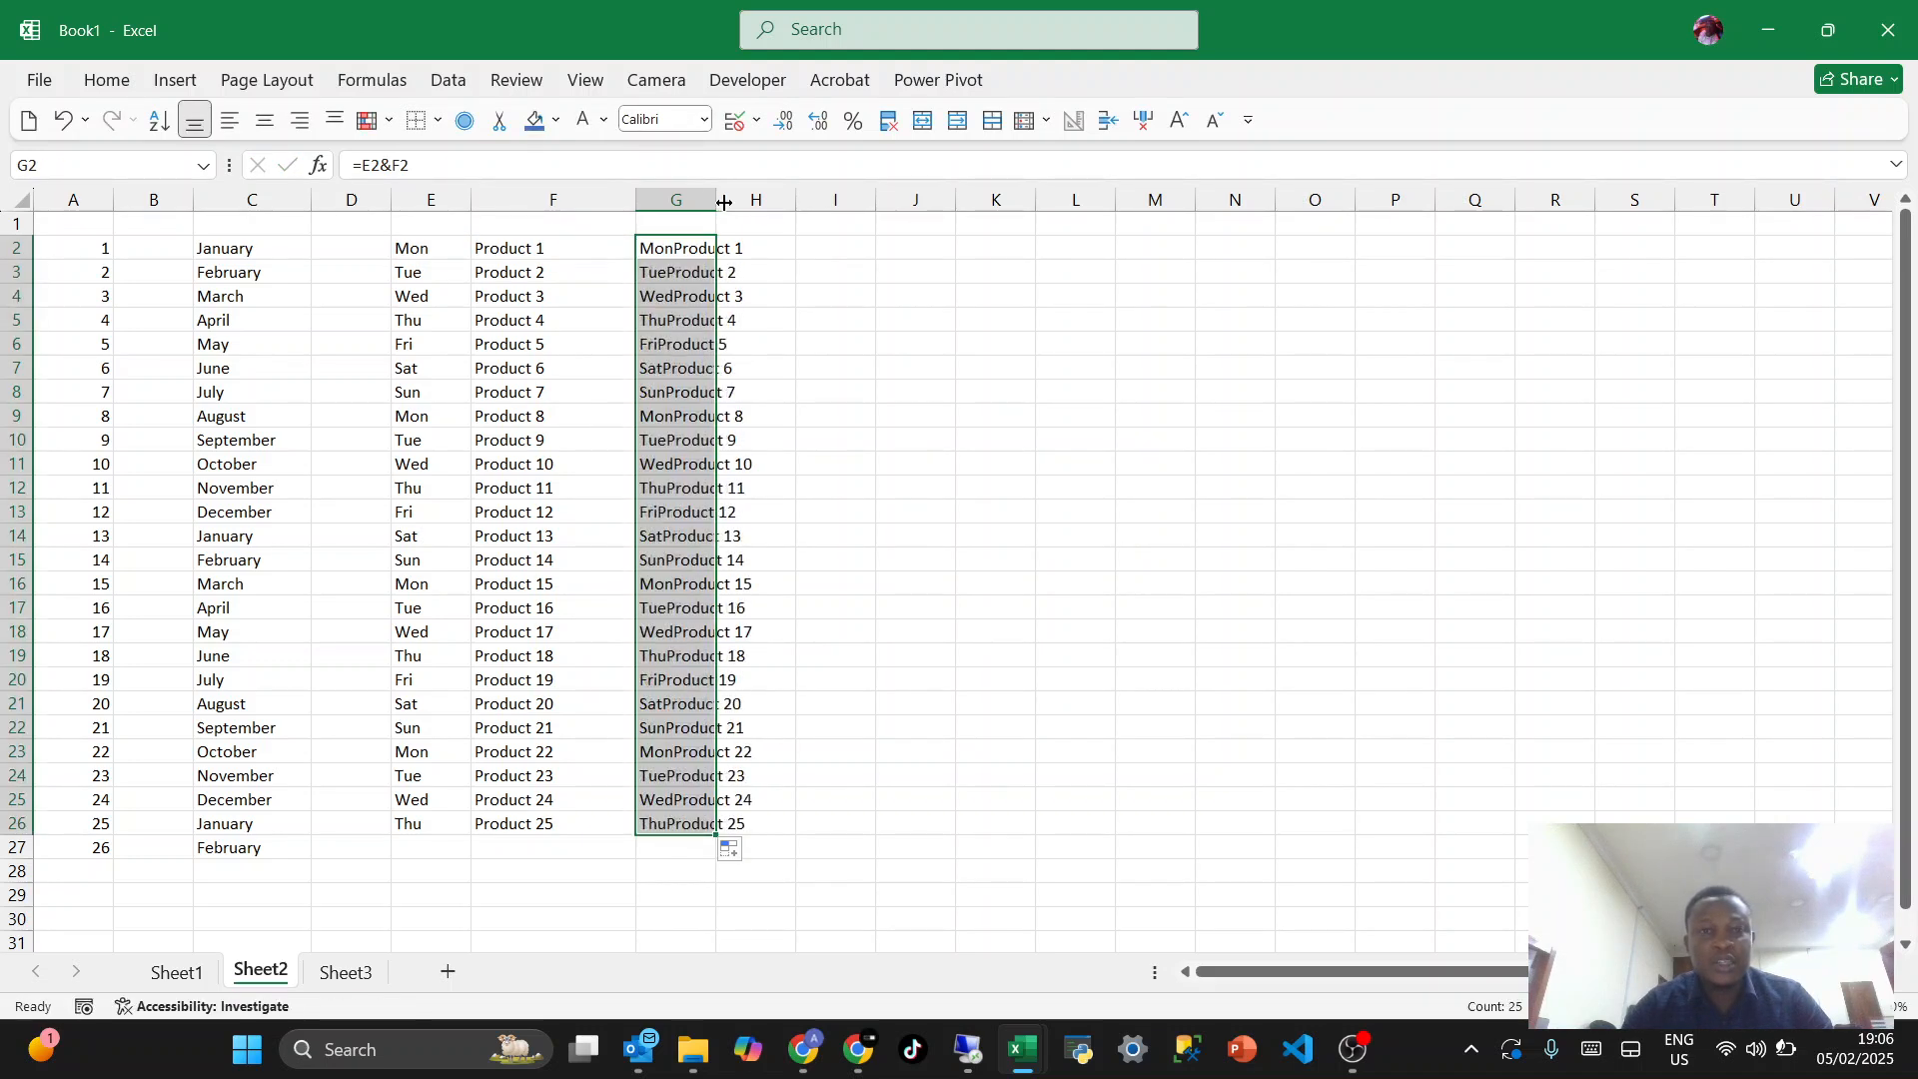
# - Widen column G to fit the joined text and fill the G2 formula down to G26 again
pyautogui.moveTo(724, 202); pyautogui.dragTo(840, 199)
pyautogui.click(754, 376)
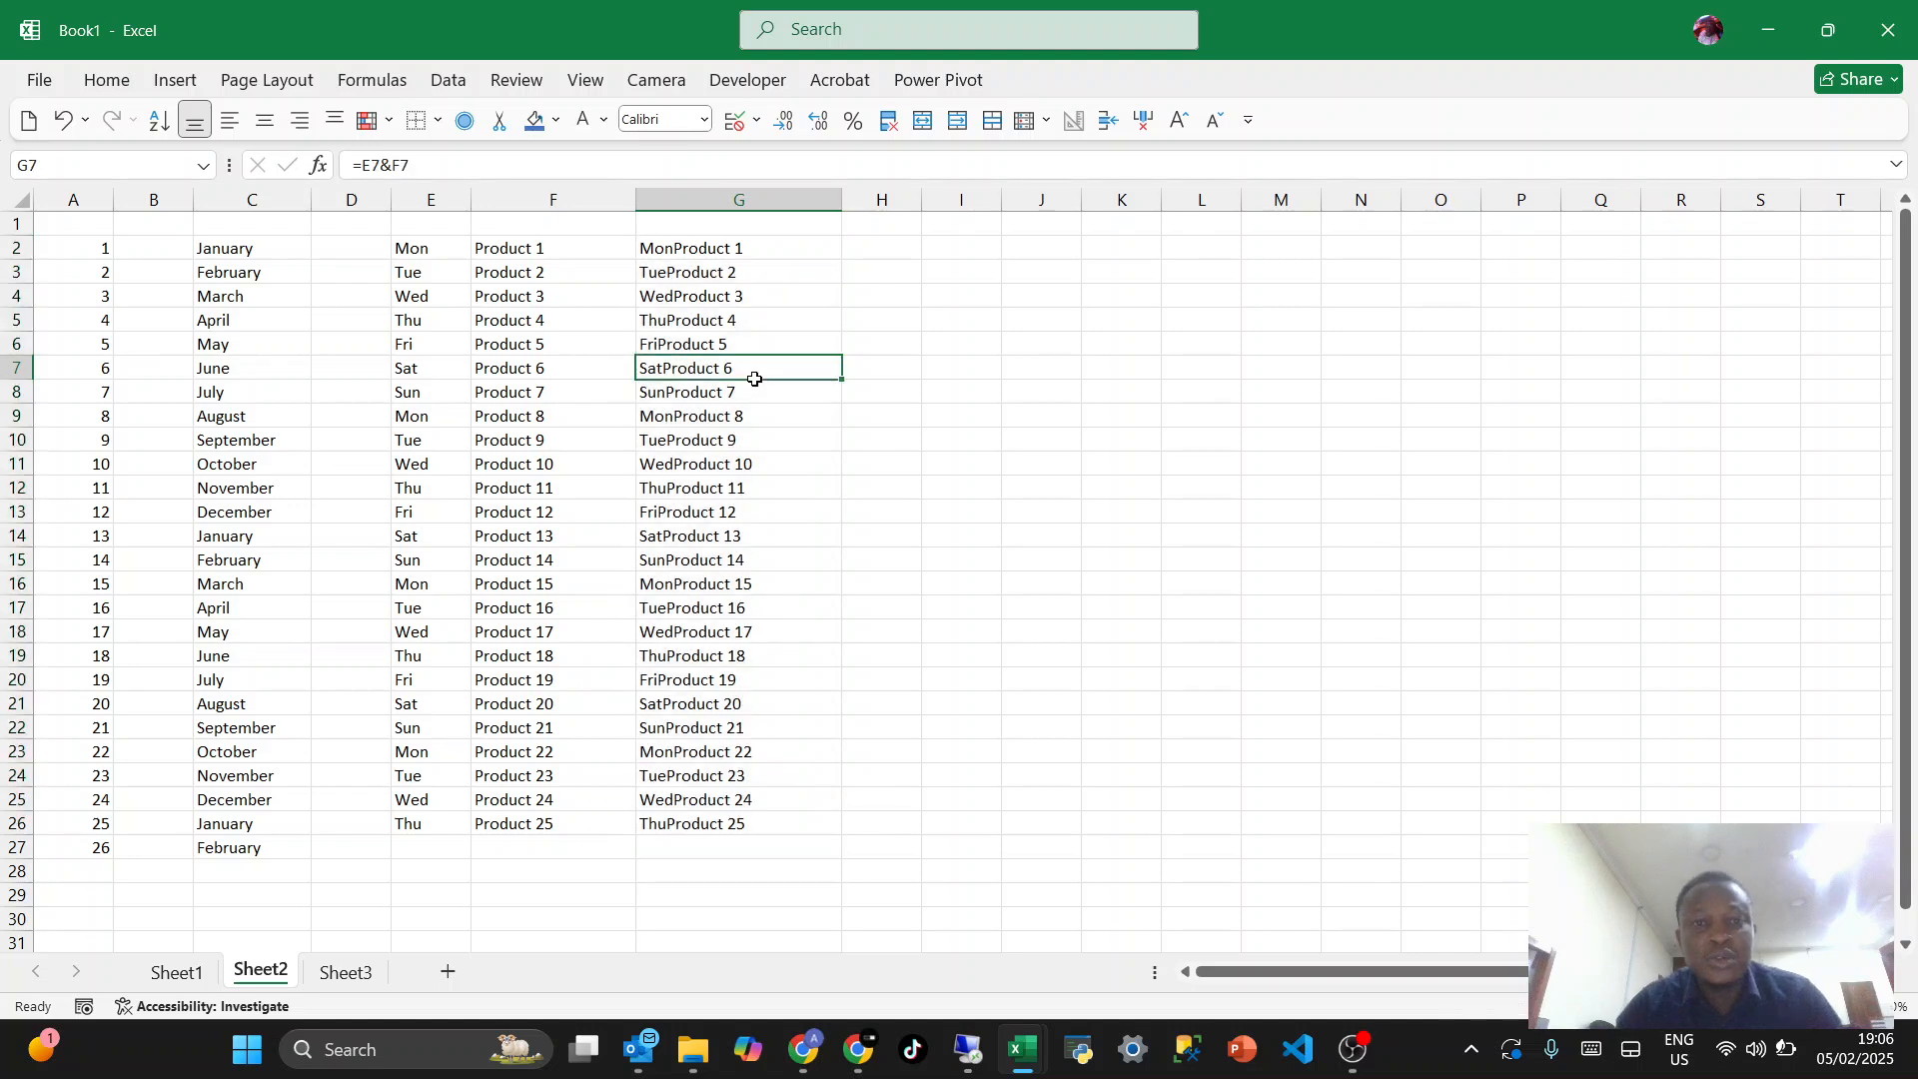
pyautogui.click(819, 258)
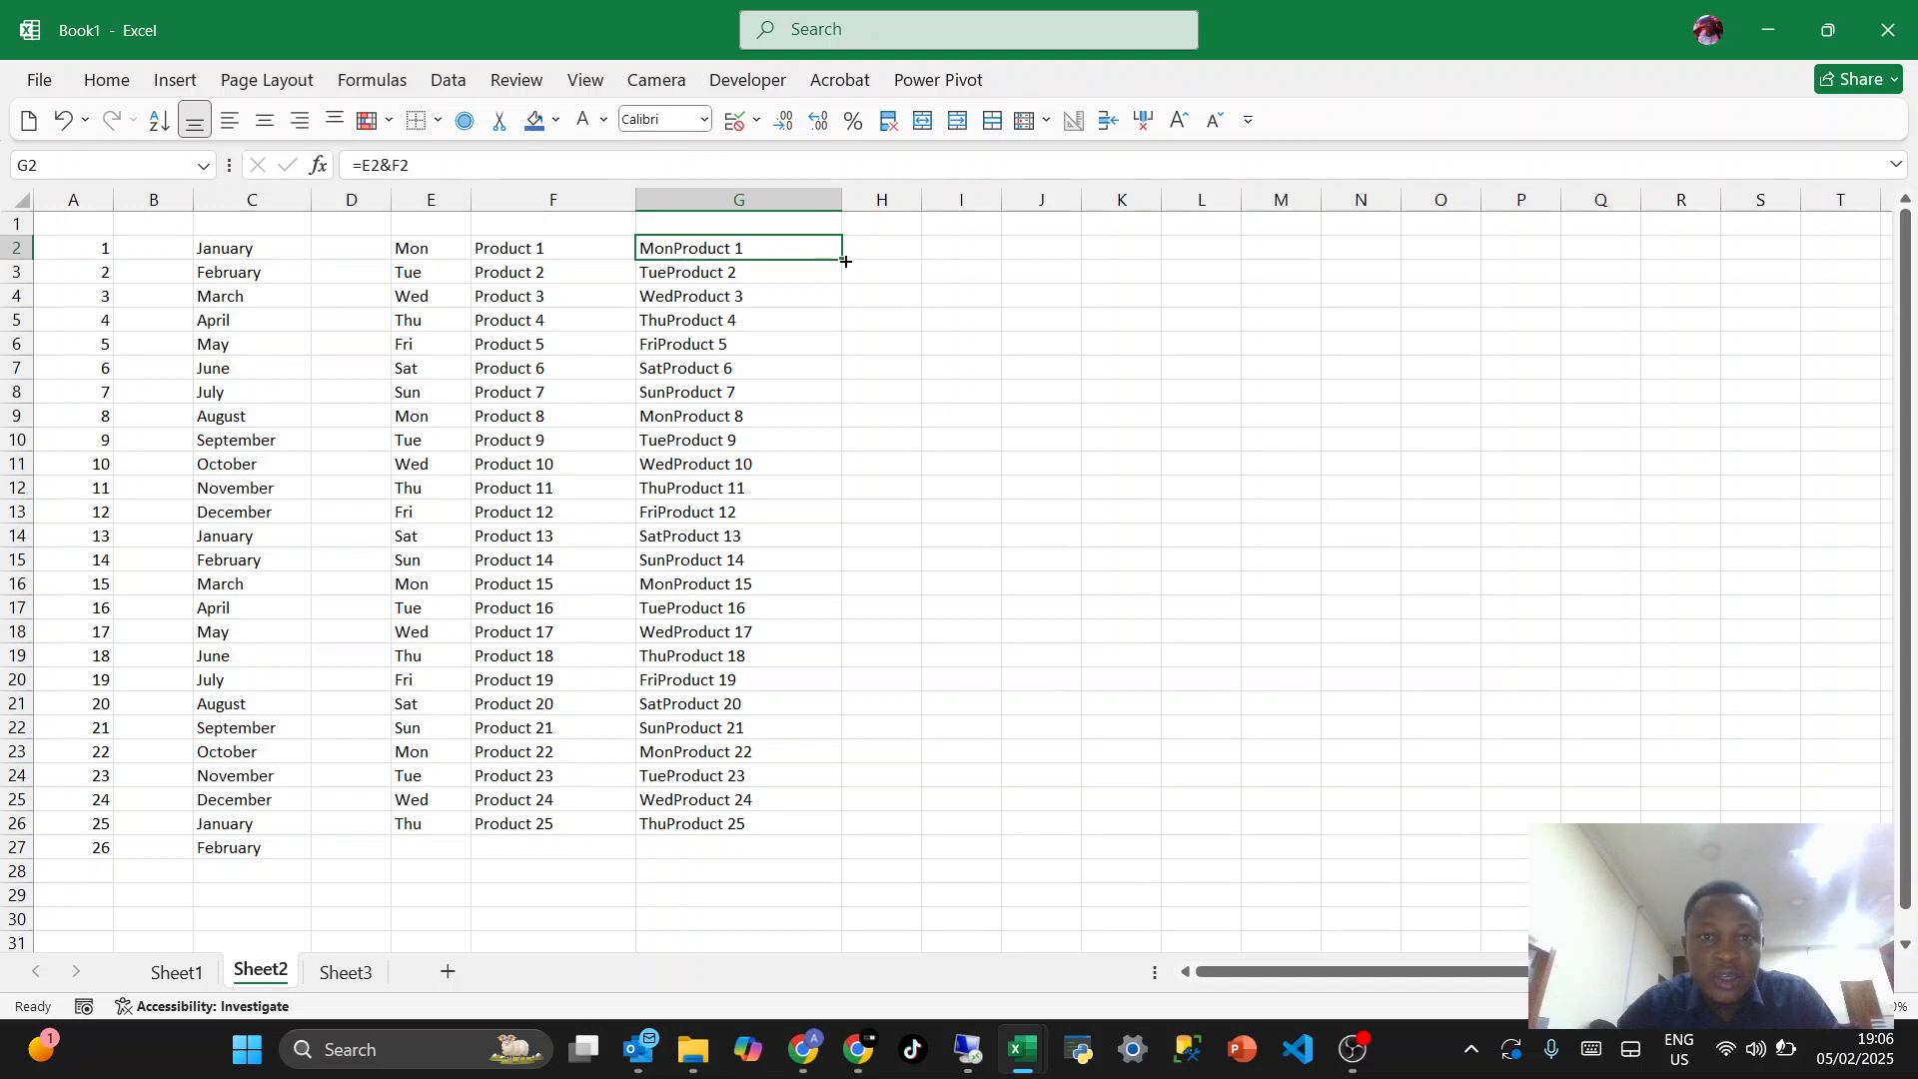
pyautogui.moveTo(845, 262); pyautogui.dragTo(851, 827)
pyautogui.click(771, 536)
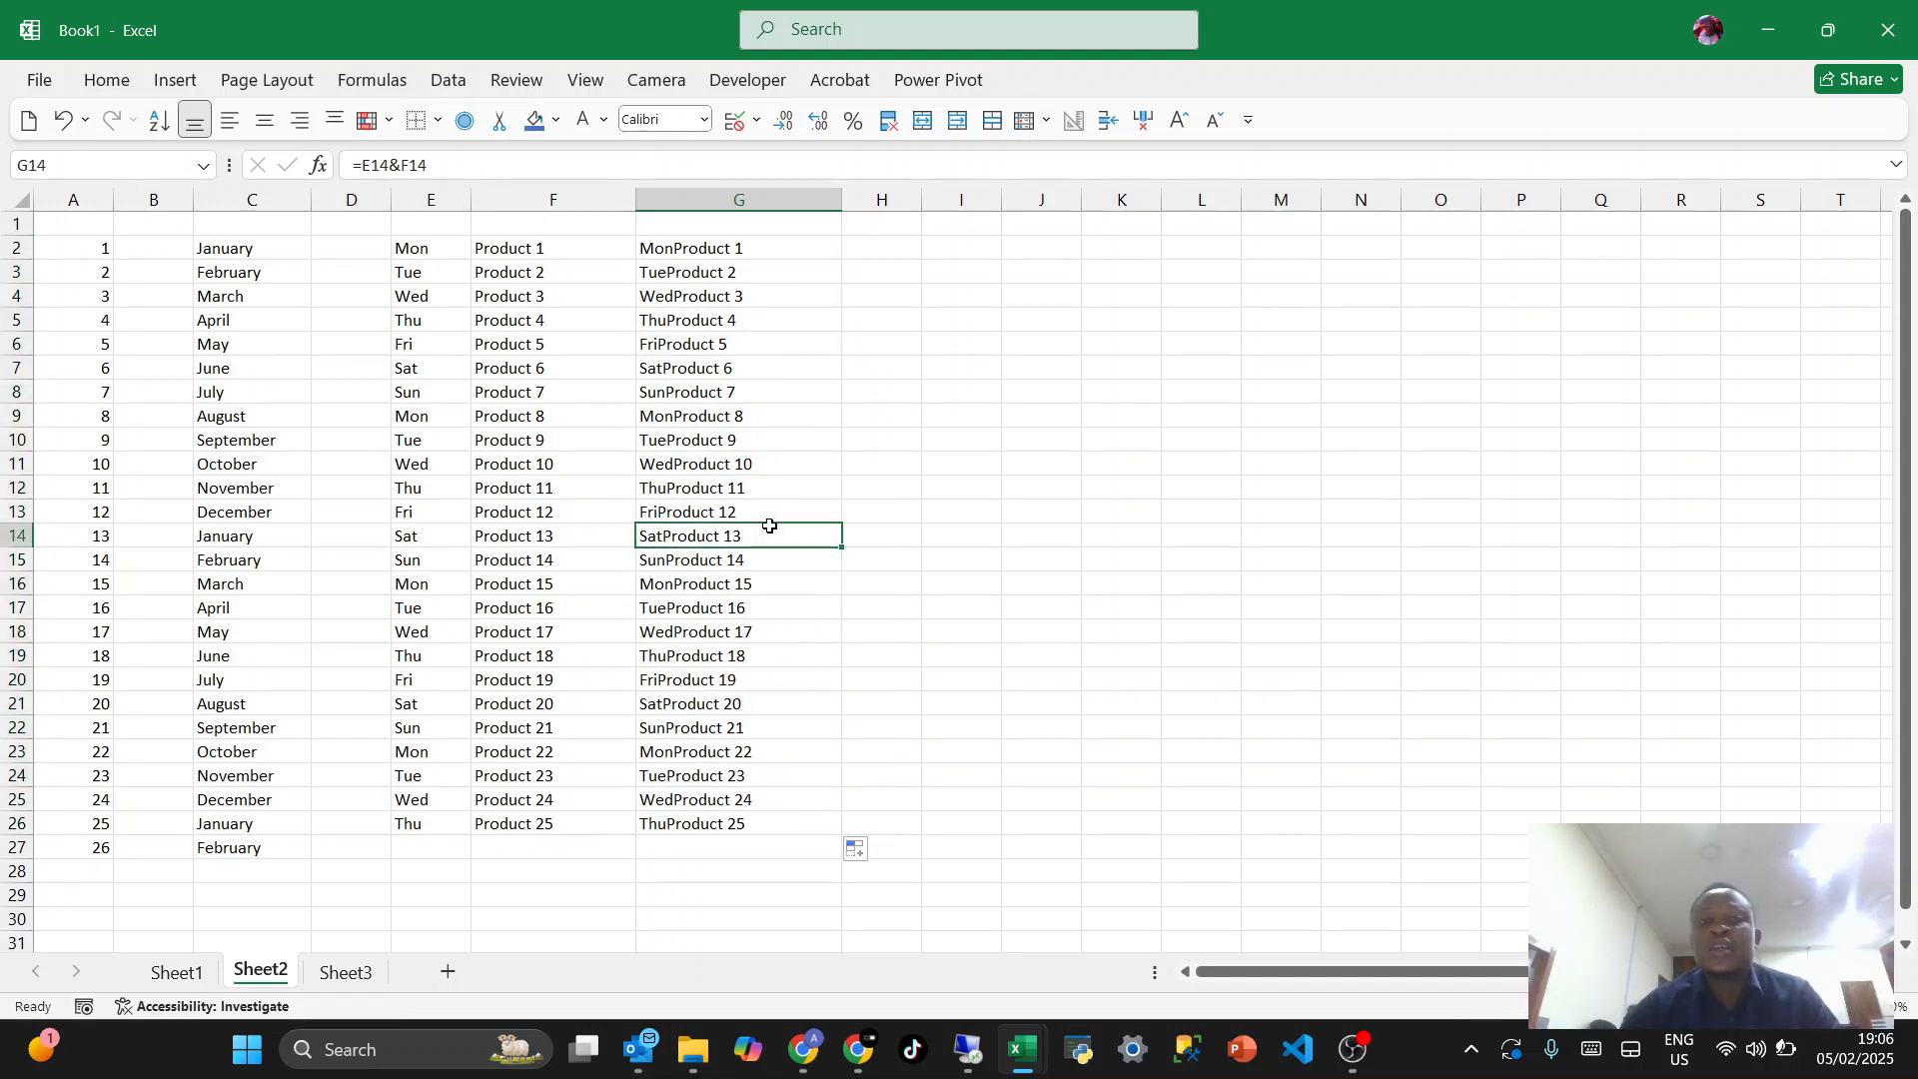
pyautogui.click(760, 600)
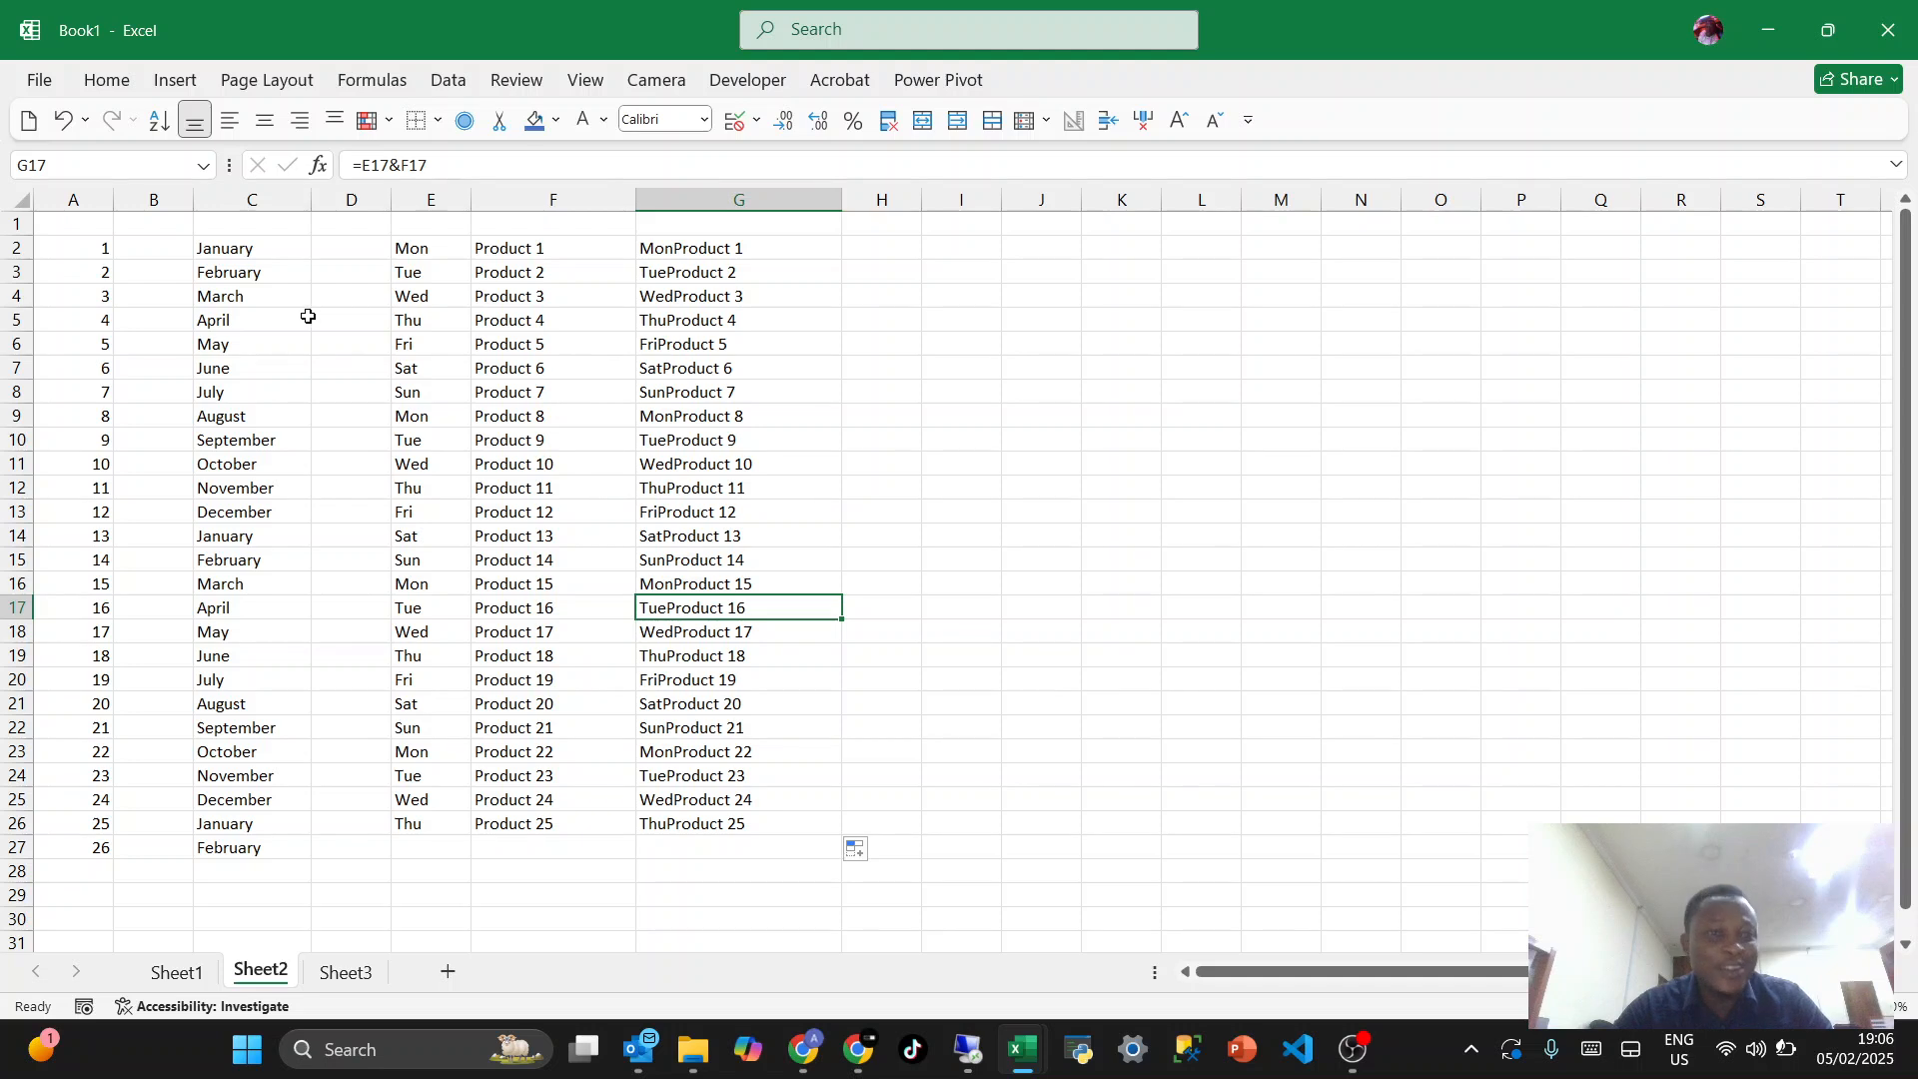
# - Delete columns A to C, which hold the number and month series
pyautogui.moveTo(274, 205); pyautogui.dragTo(61, 209)
pyautogui.hotkey('ctrl', '-')
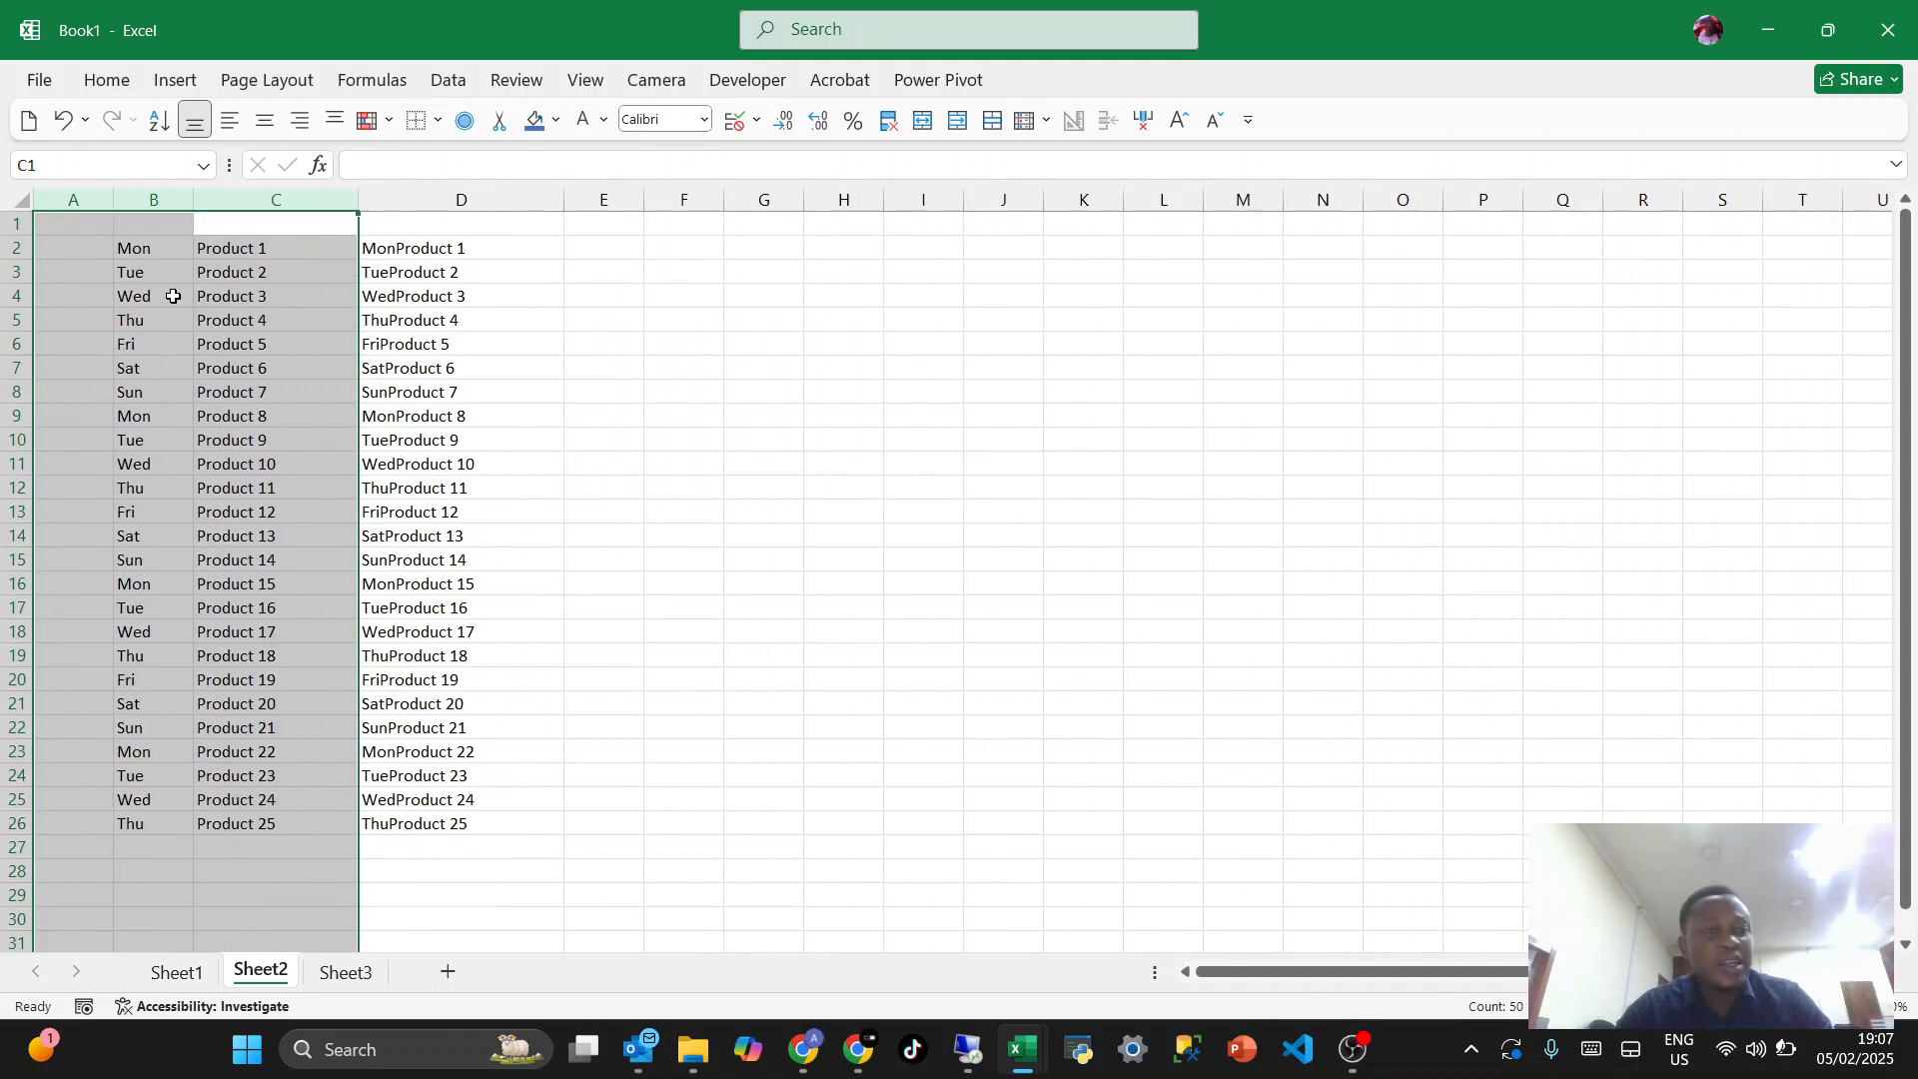
pyautogui.click(211, 341)
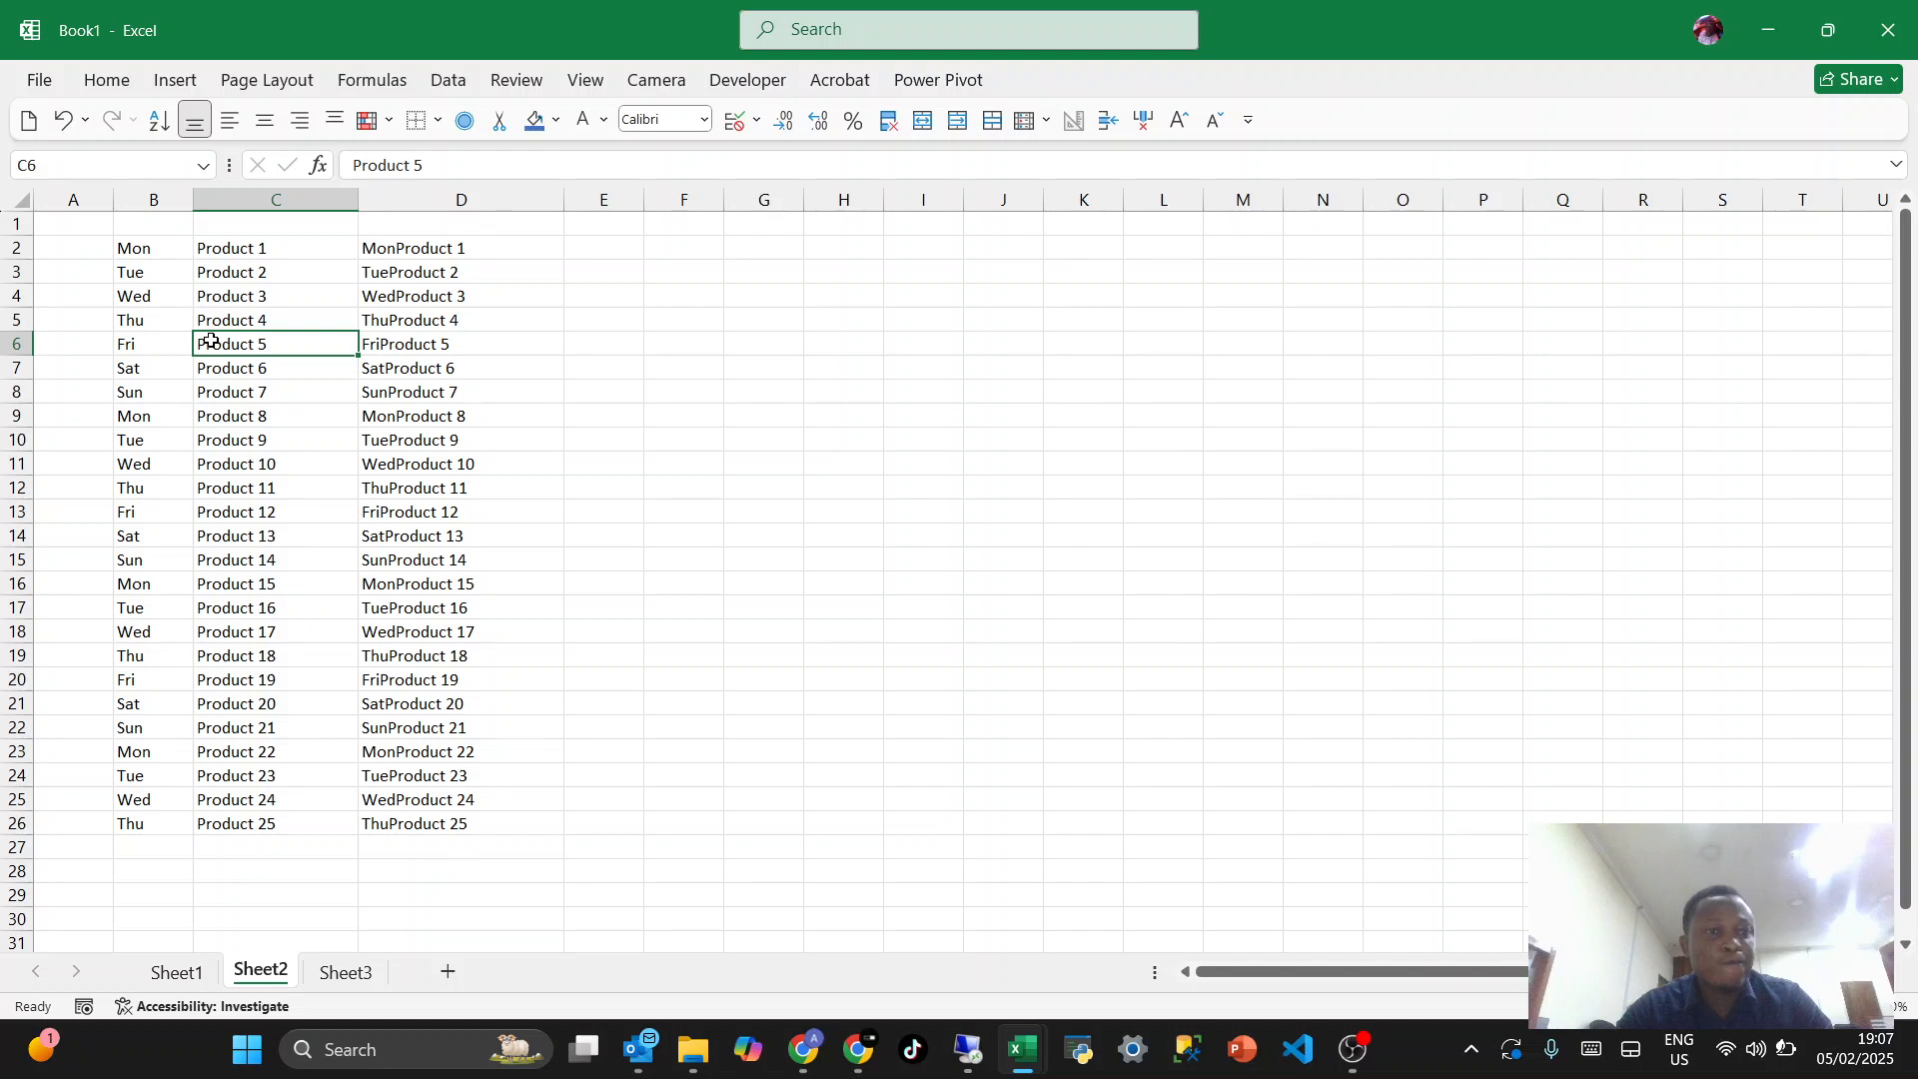
pyautogui.click(278, 440)
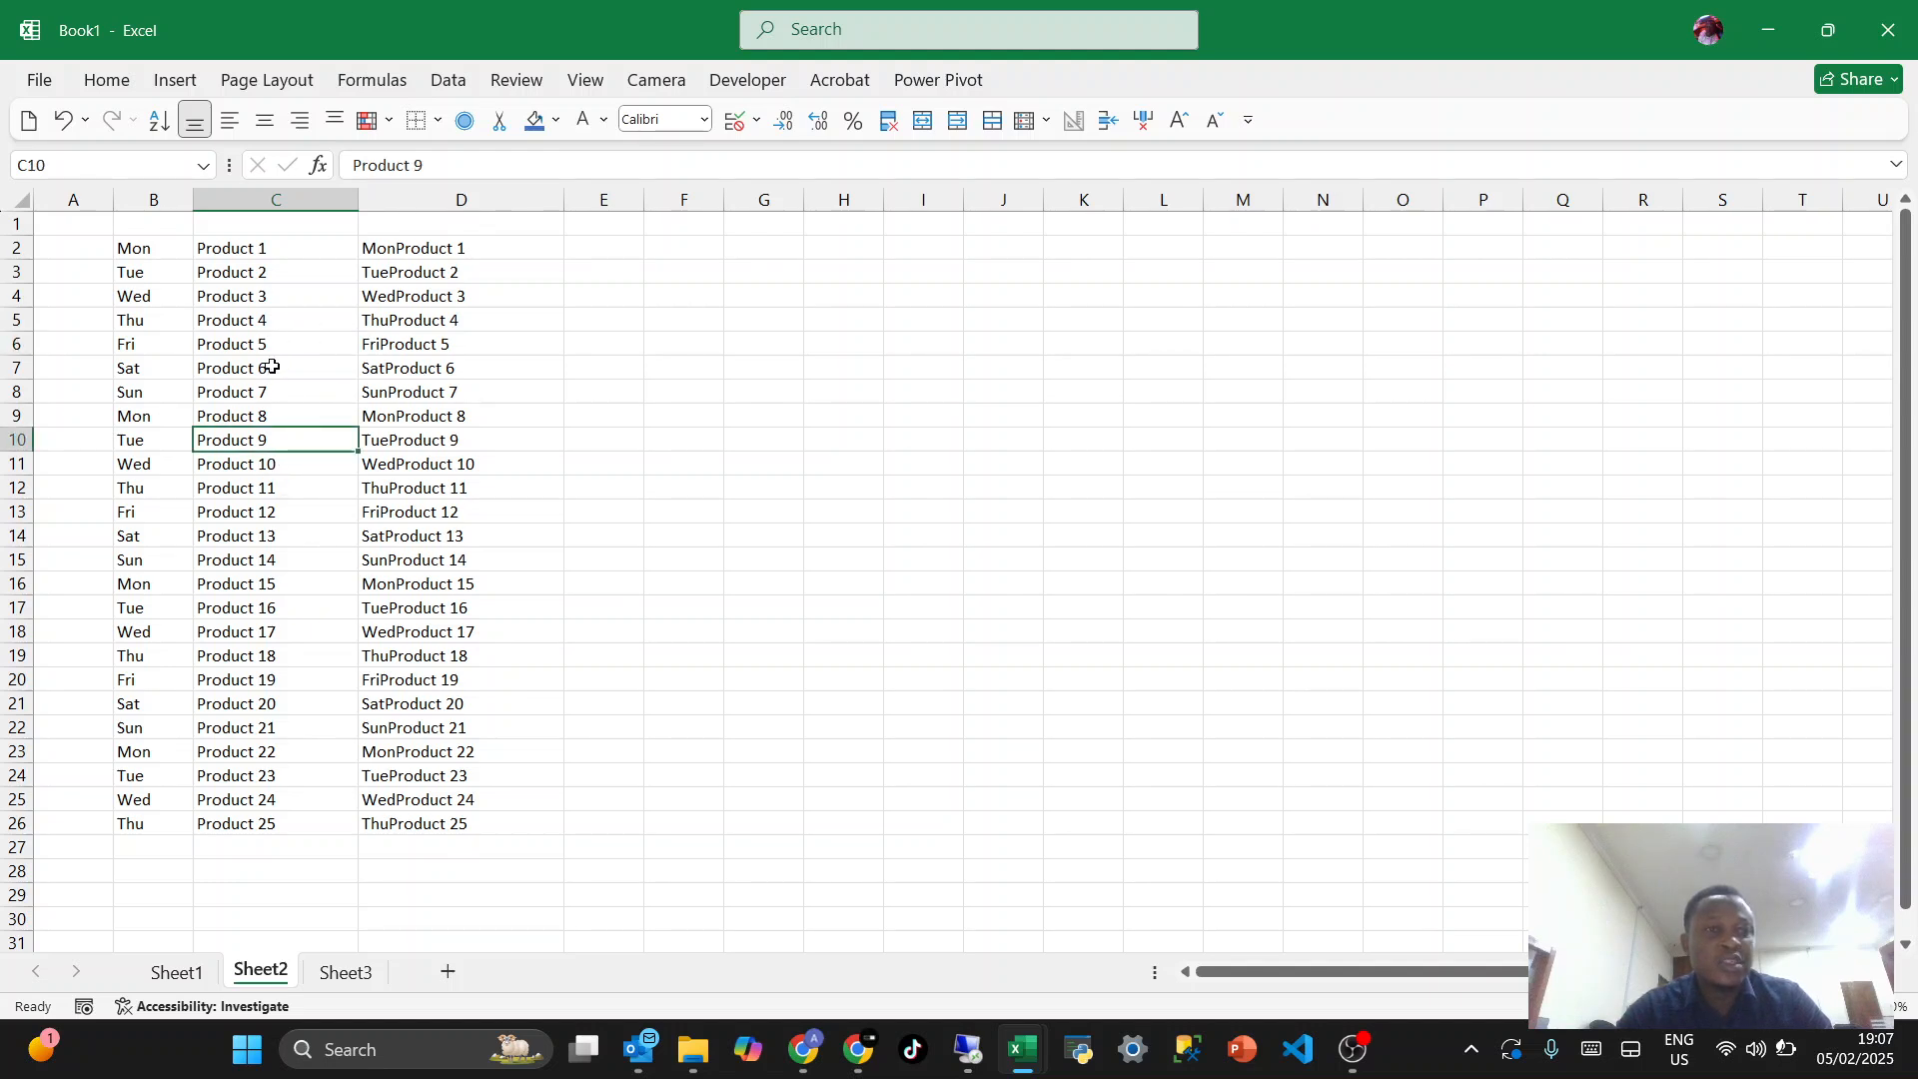
# - Enter the headers Week, Product and Month in cells B1 to D1
pyautogui.click(168, 226)
pyautogui.write('Wed')
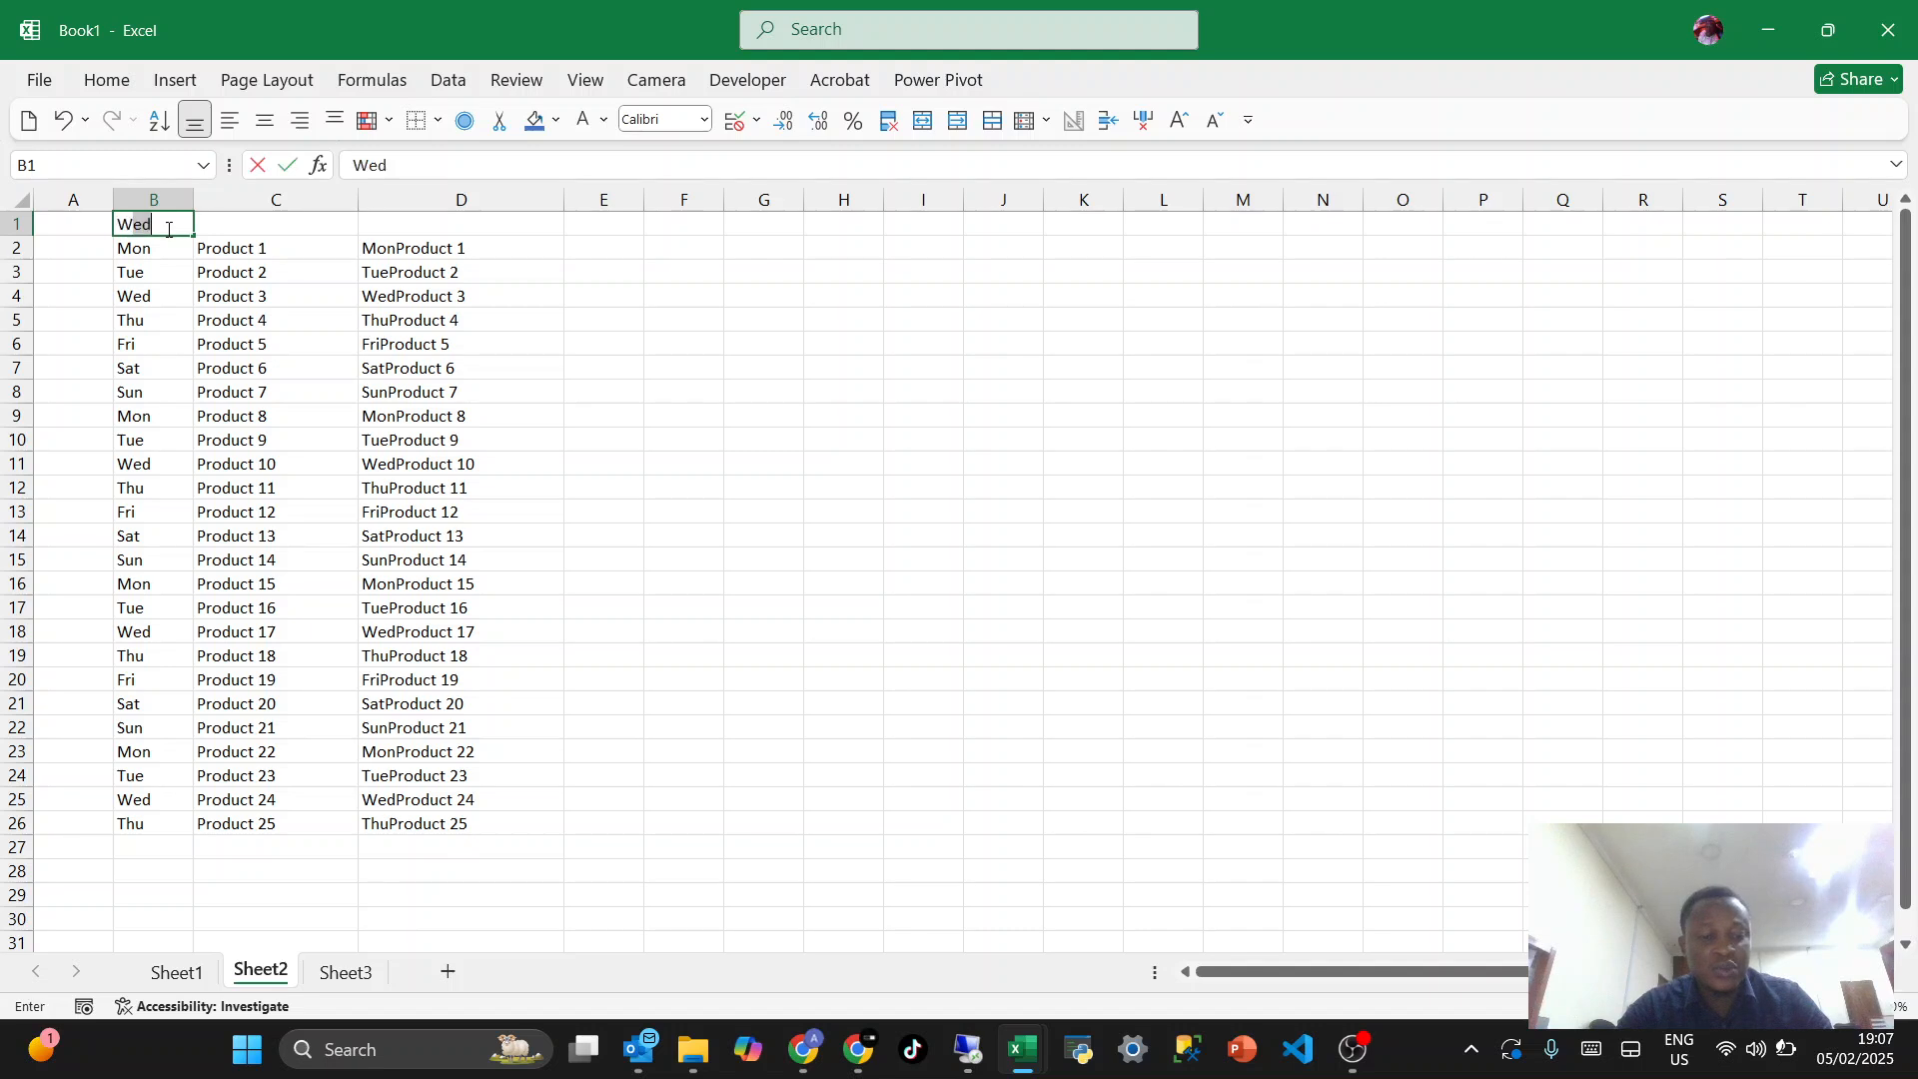
pyautogui.write('ekday')
pyautogui.press('Tab')
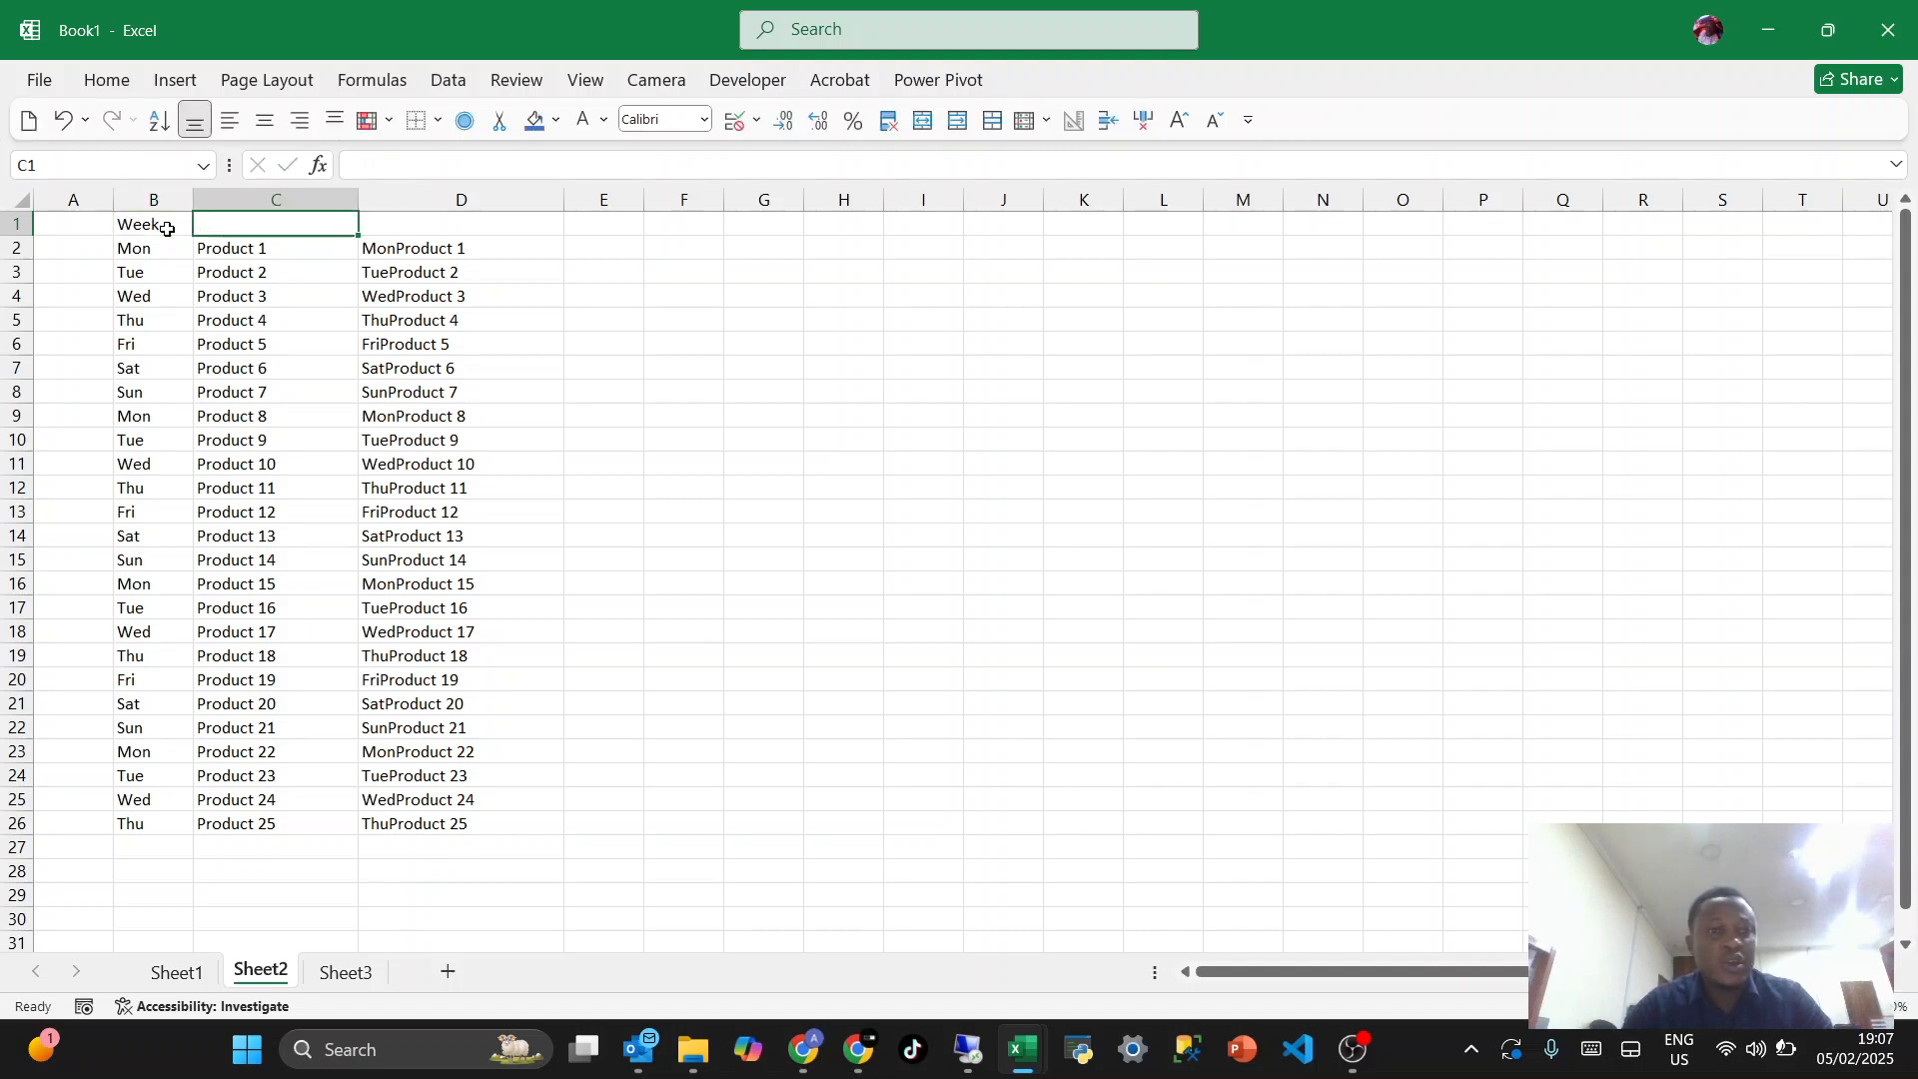
pyautogui.write('Pro')
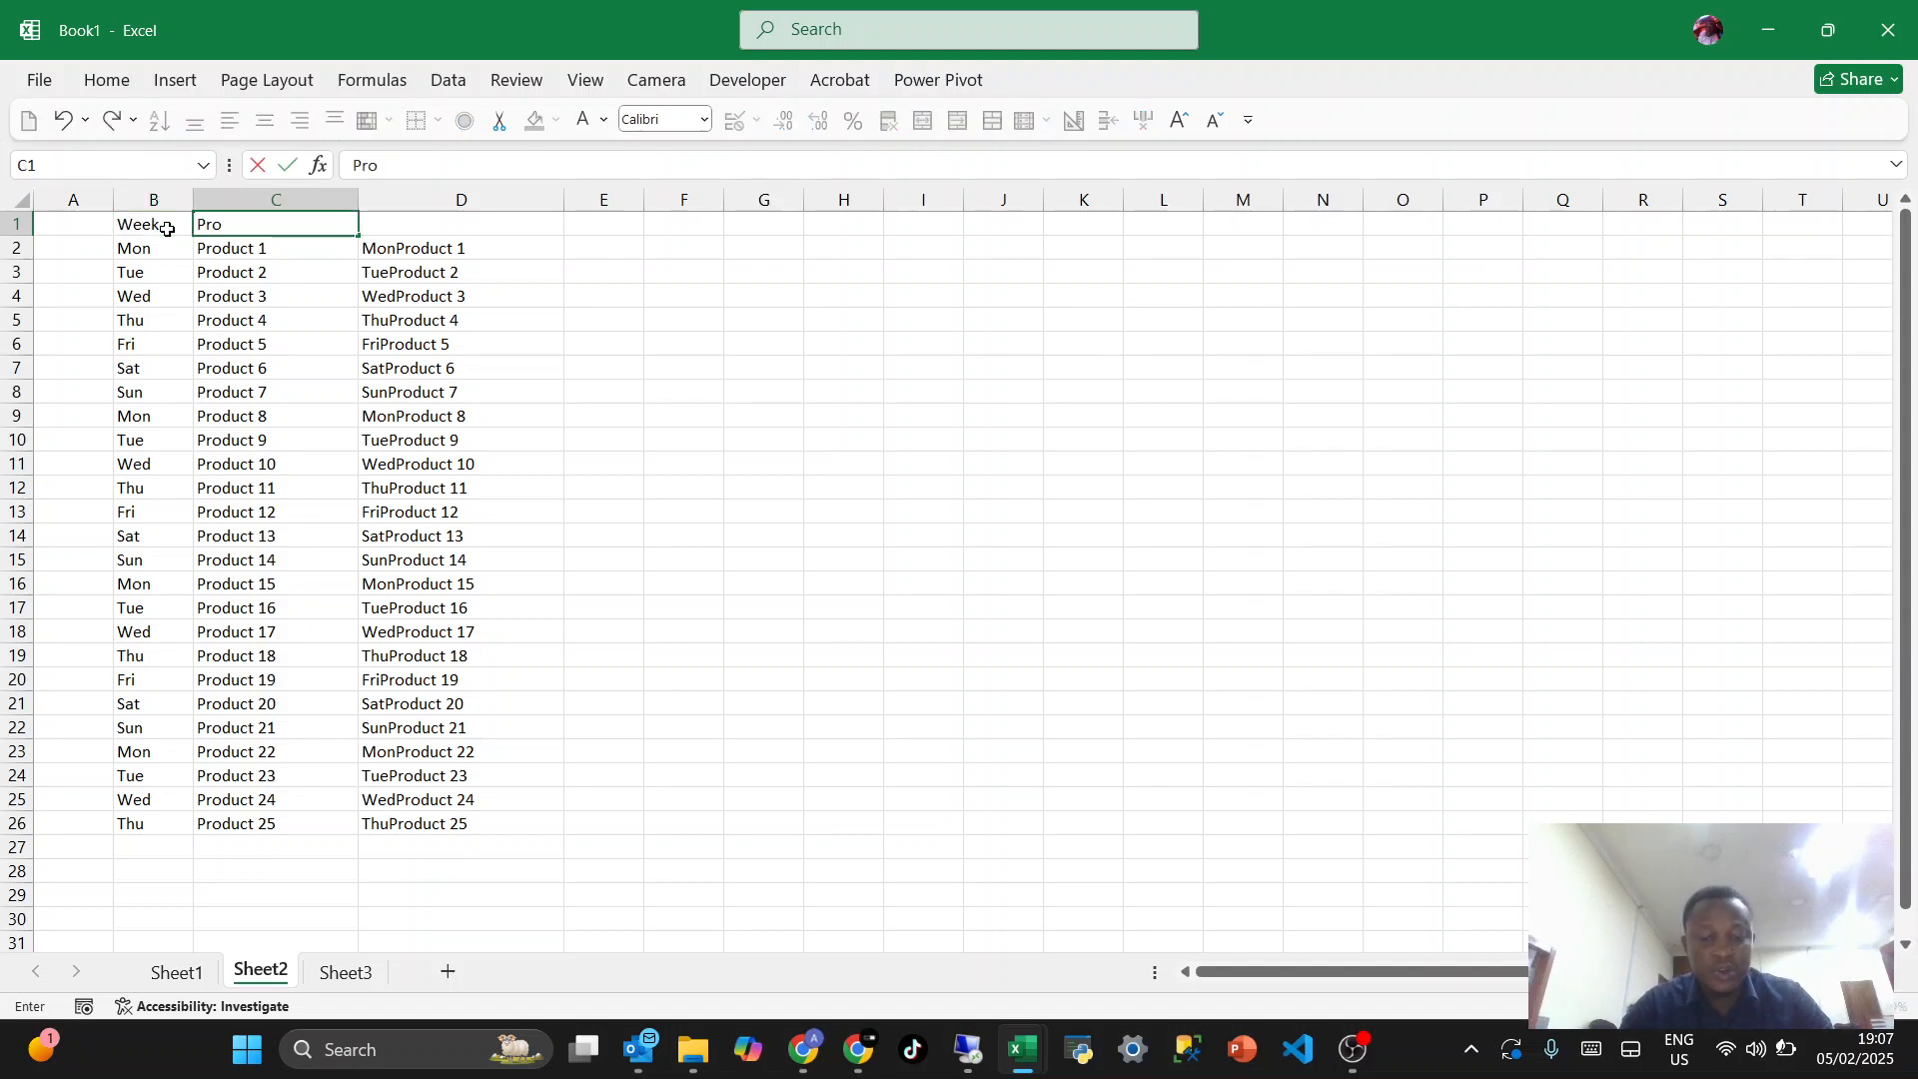
pyautogui.write('duct')
pyautogui.press('Tab')
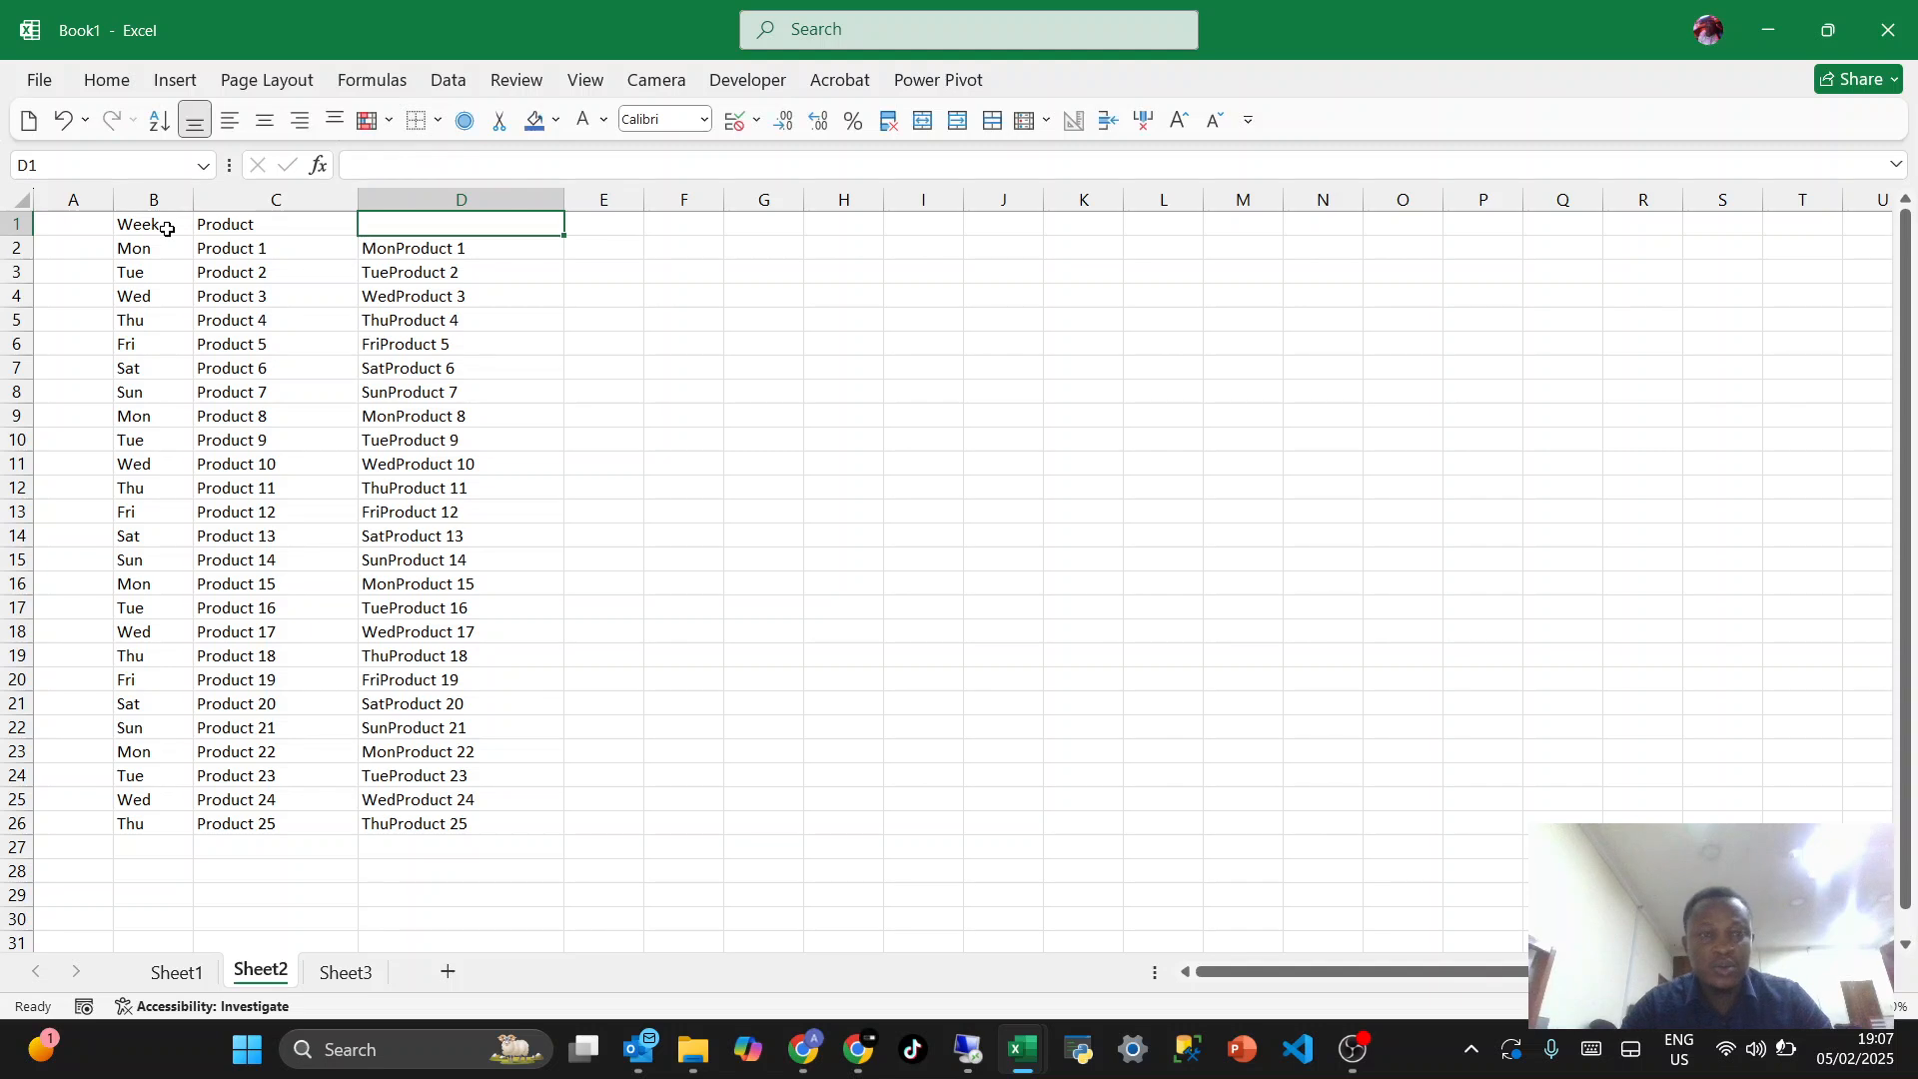
pyautogui.write('Month')
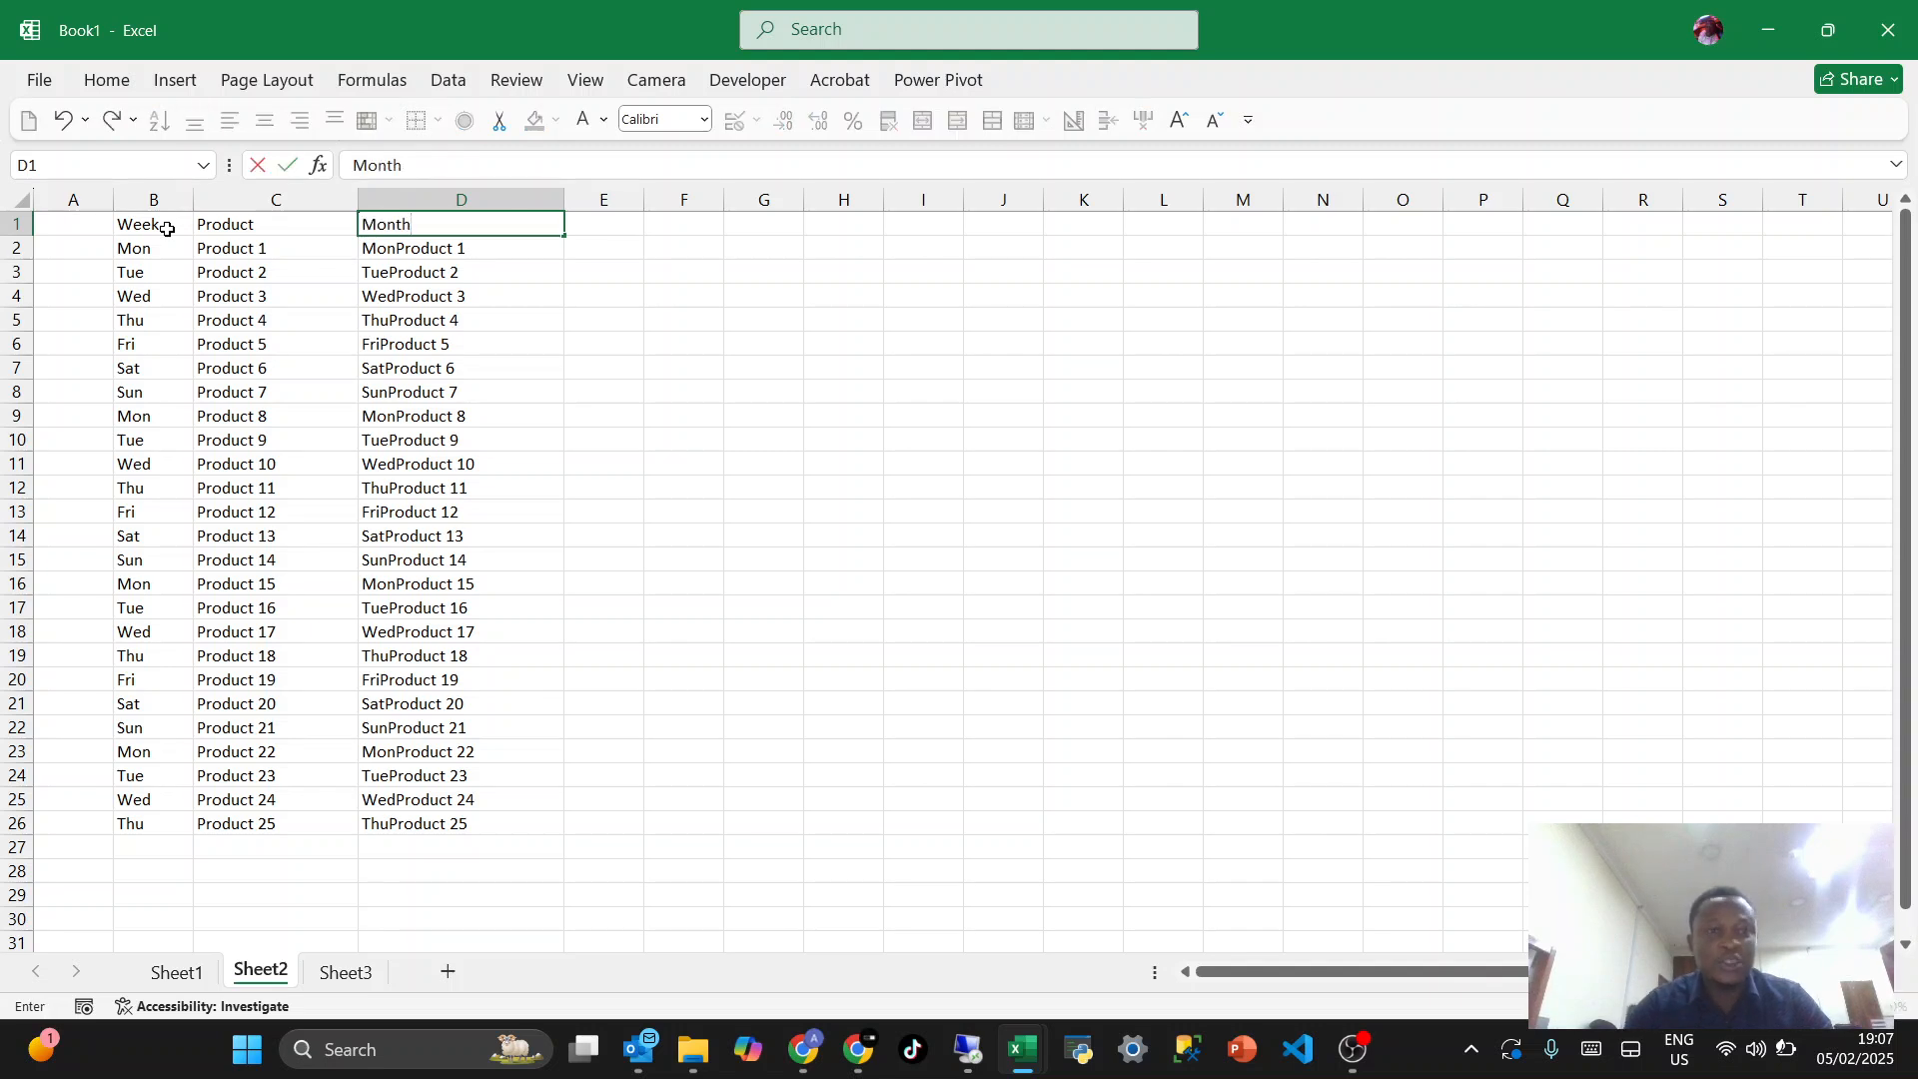
pyautogui.press('Return')
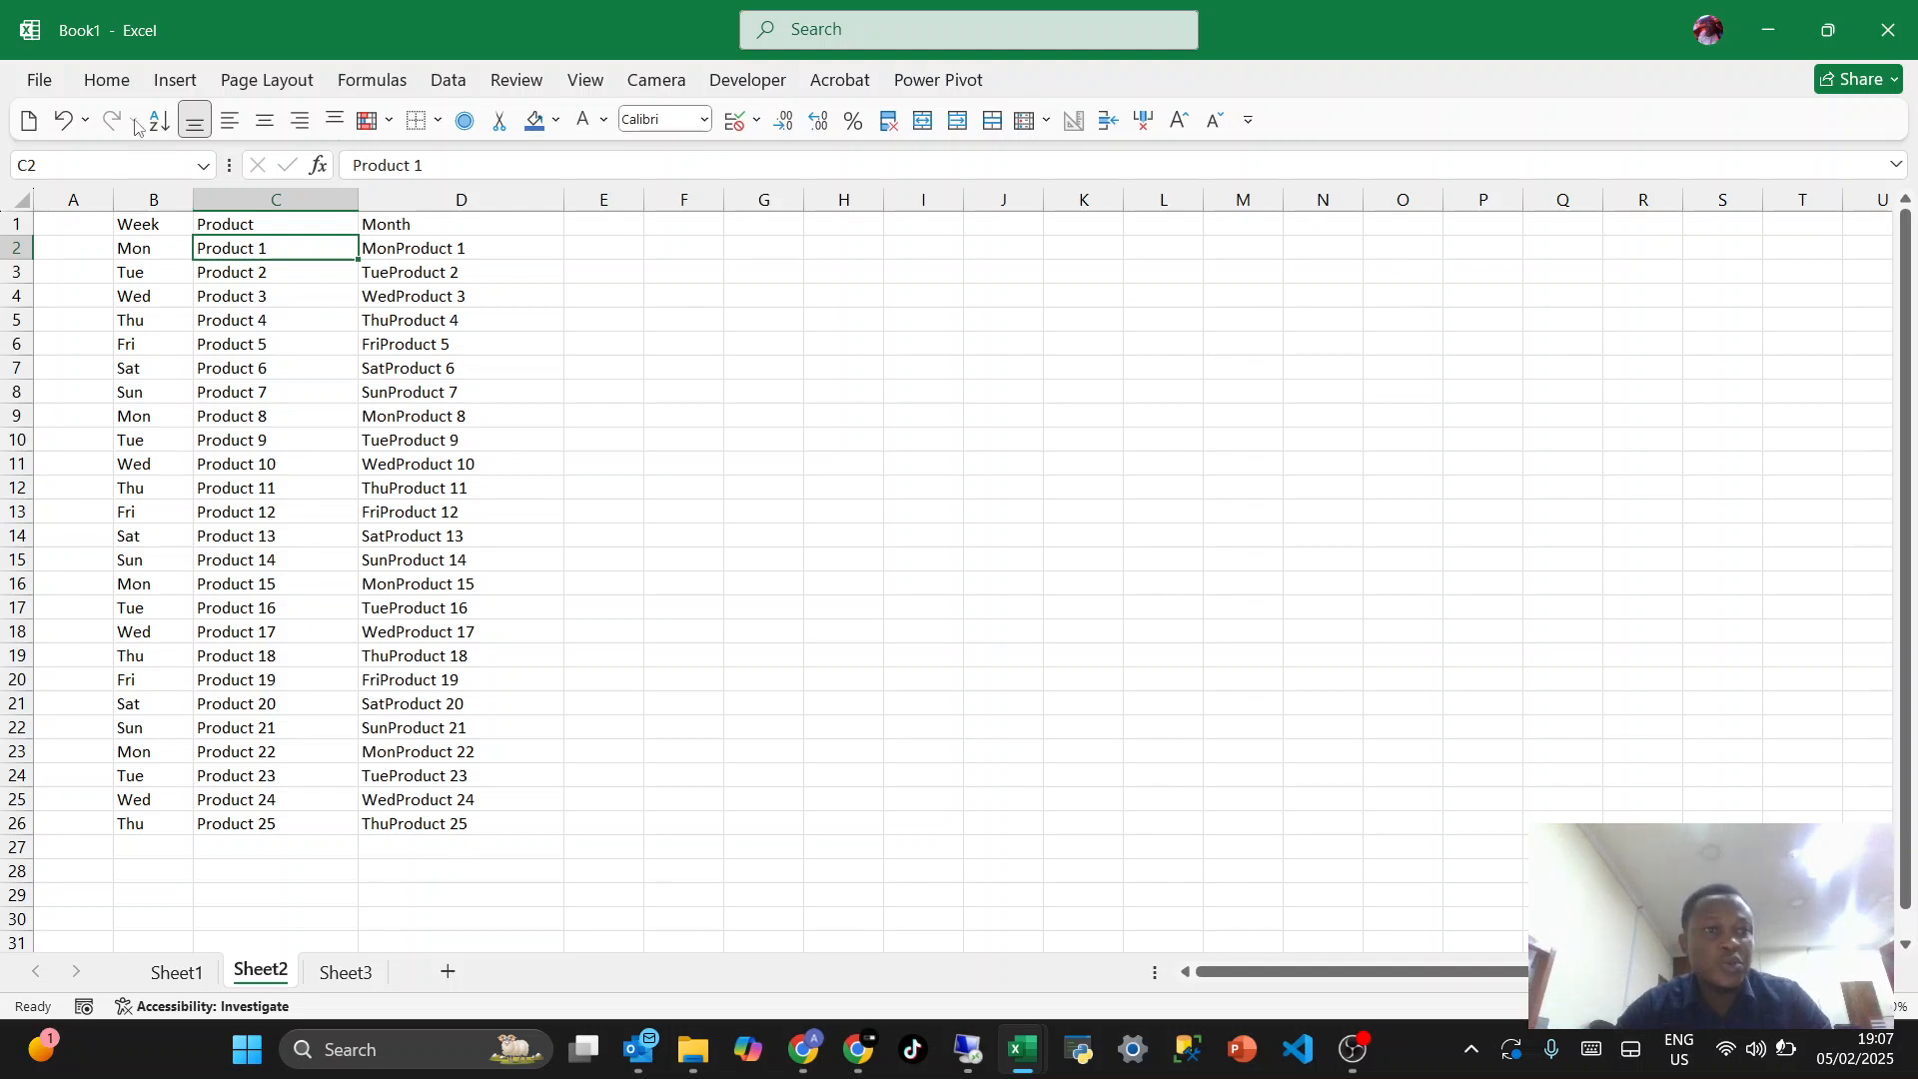
# - Turn on filtering for the Week, Product and Month table
pyautogui.click(107, 80)
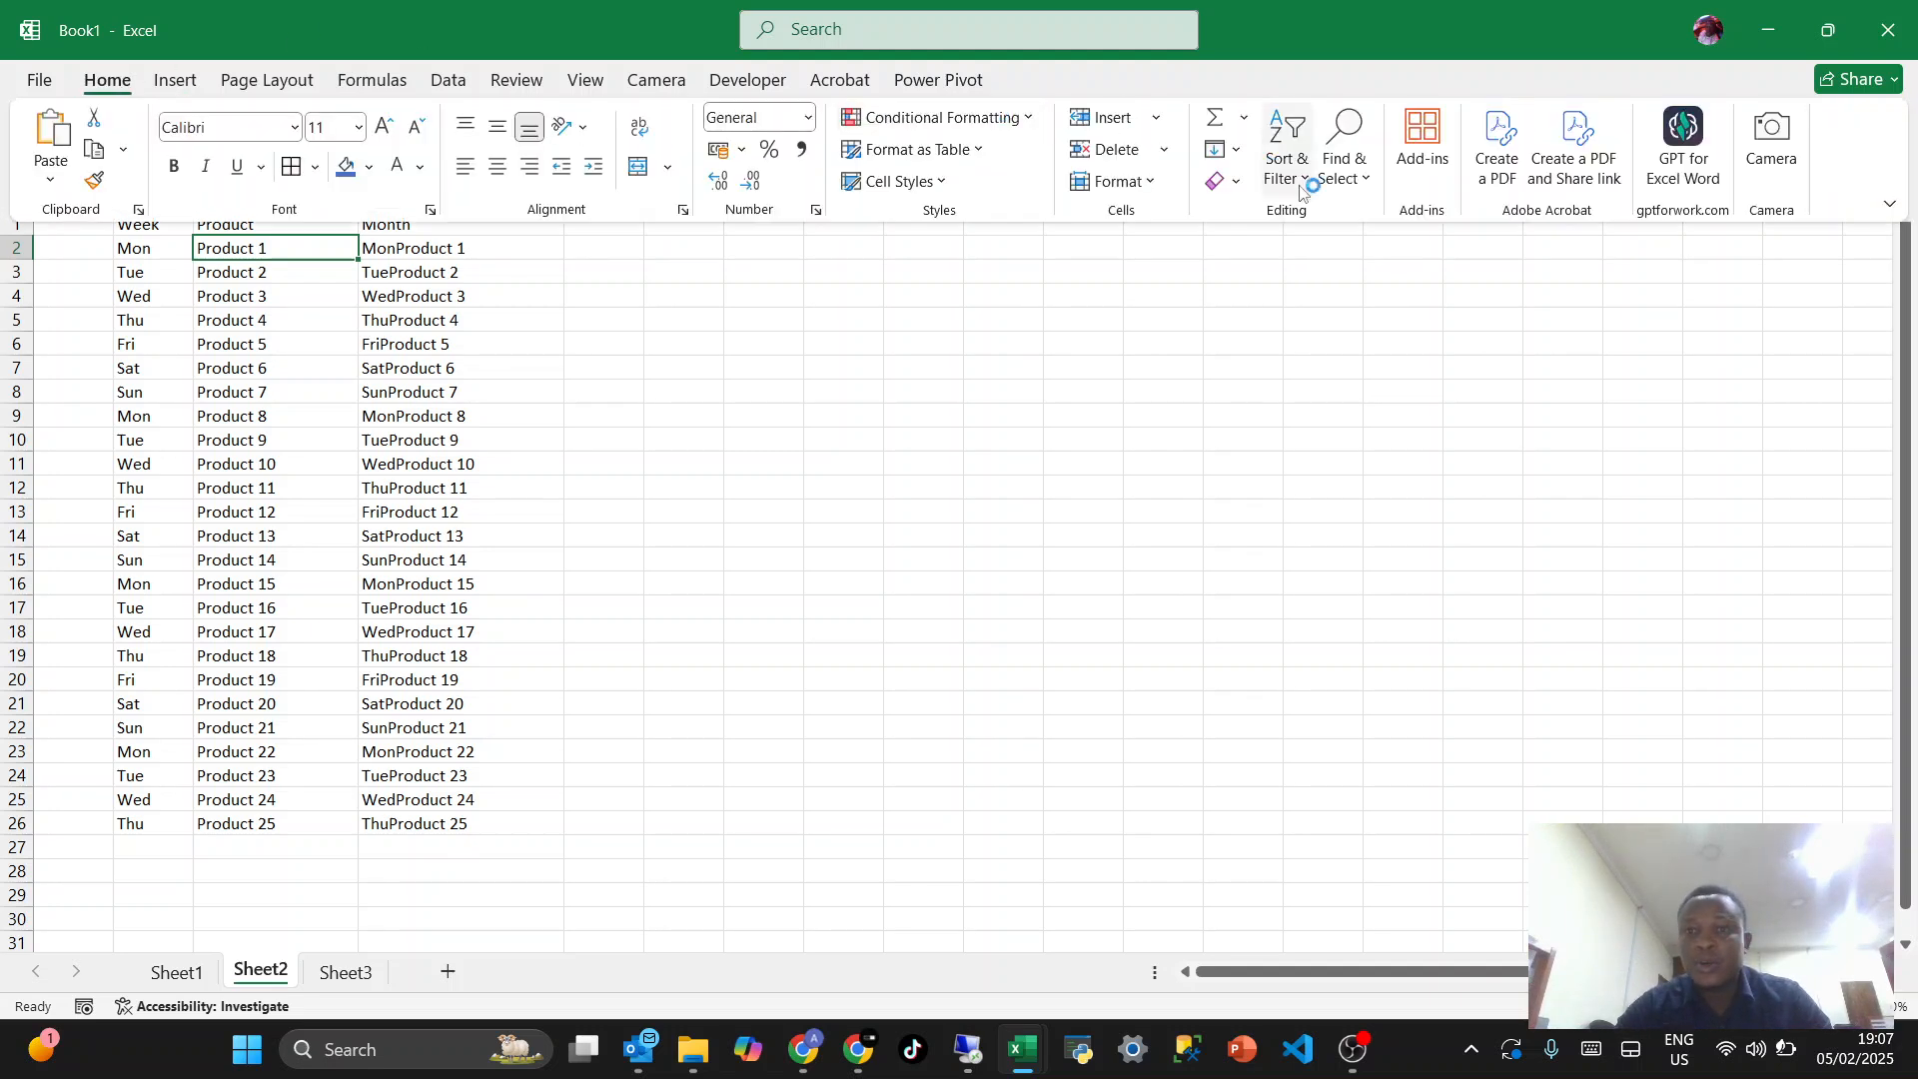
pyautogui.click(1289, 170)
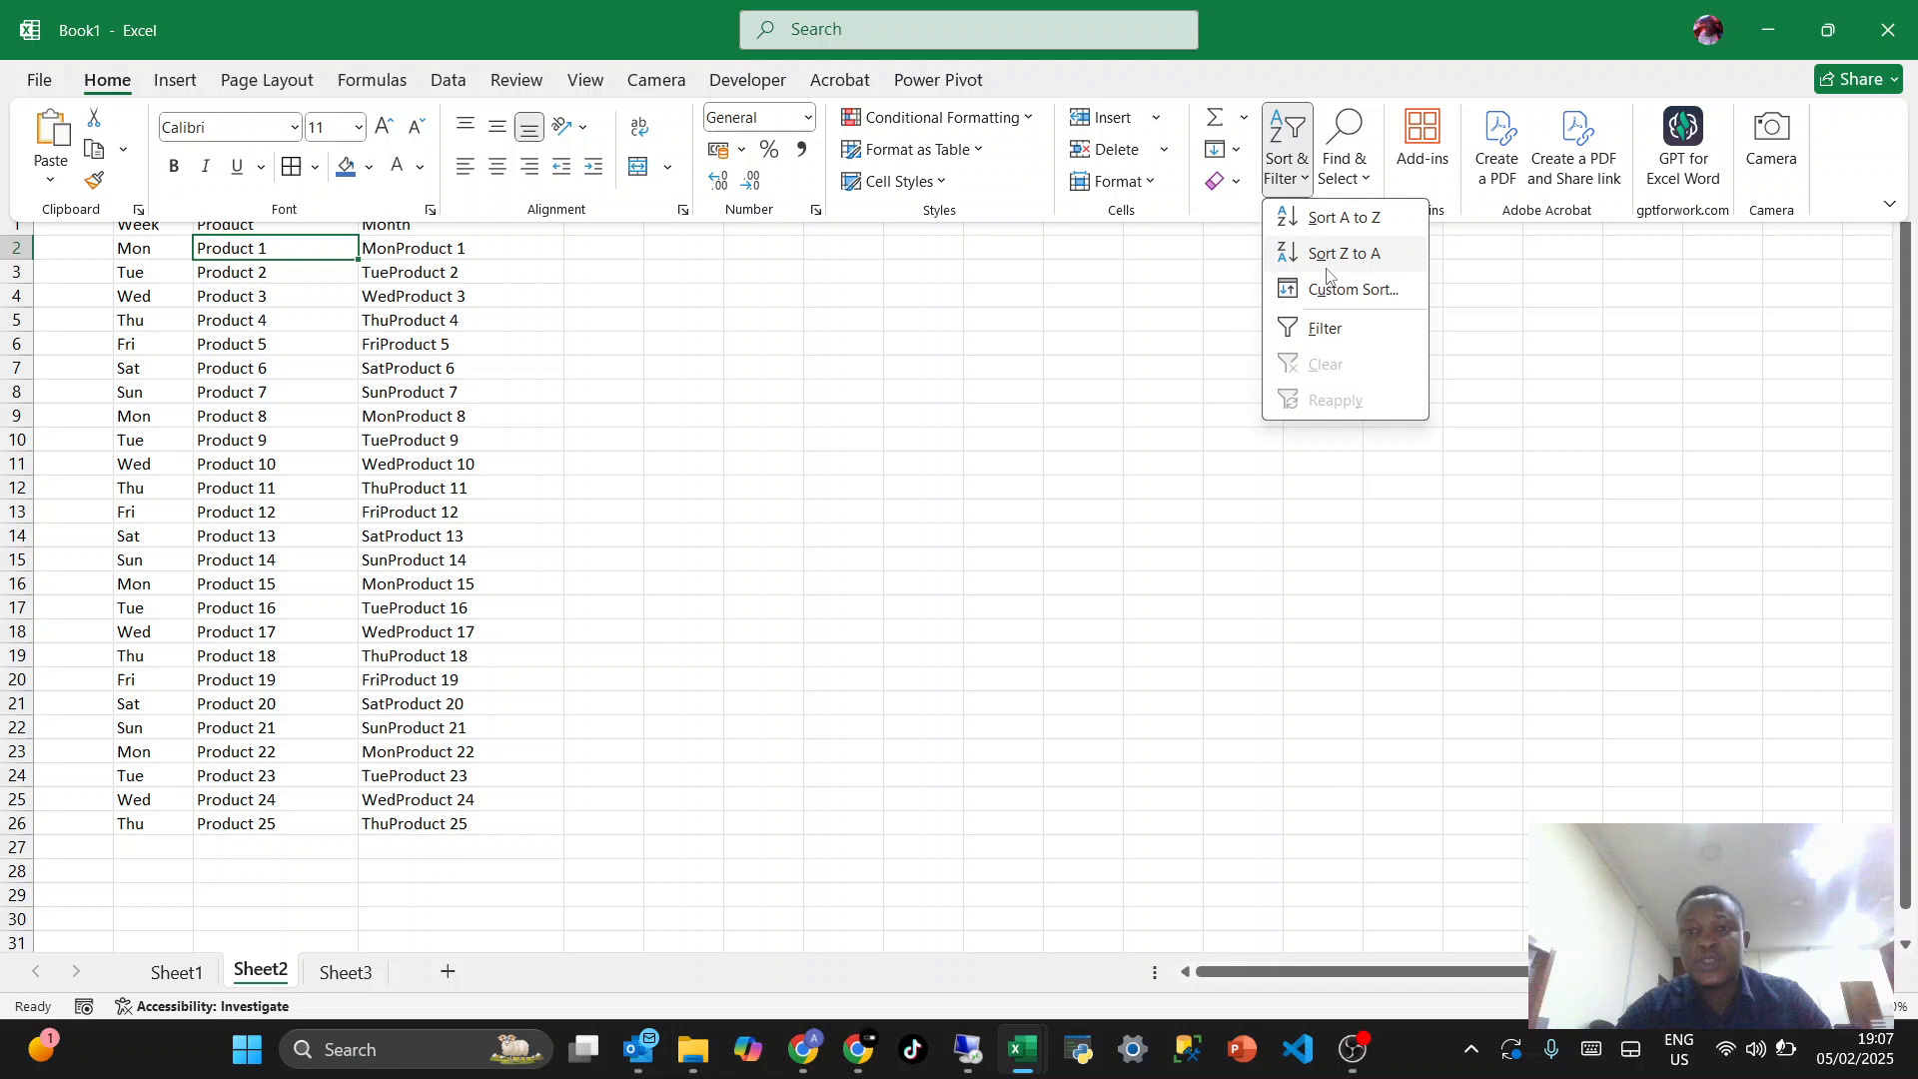
pyautogui.click(1327, 327)
pyautogui.click(361, 584)
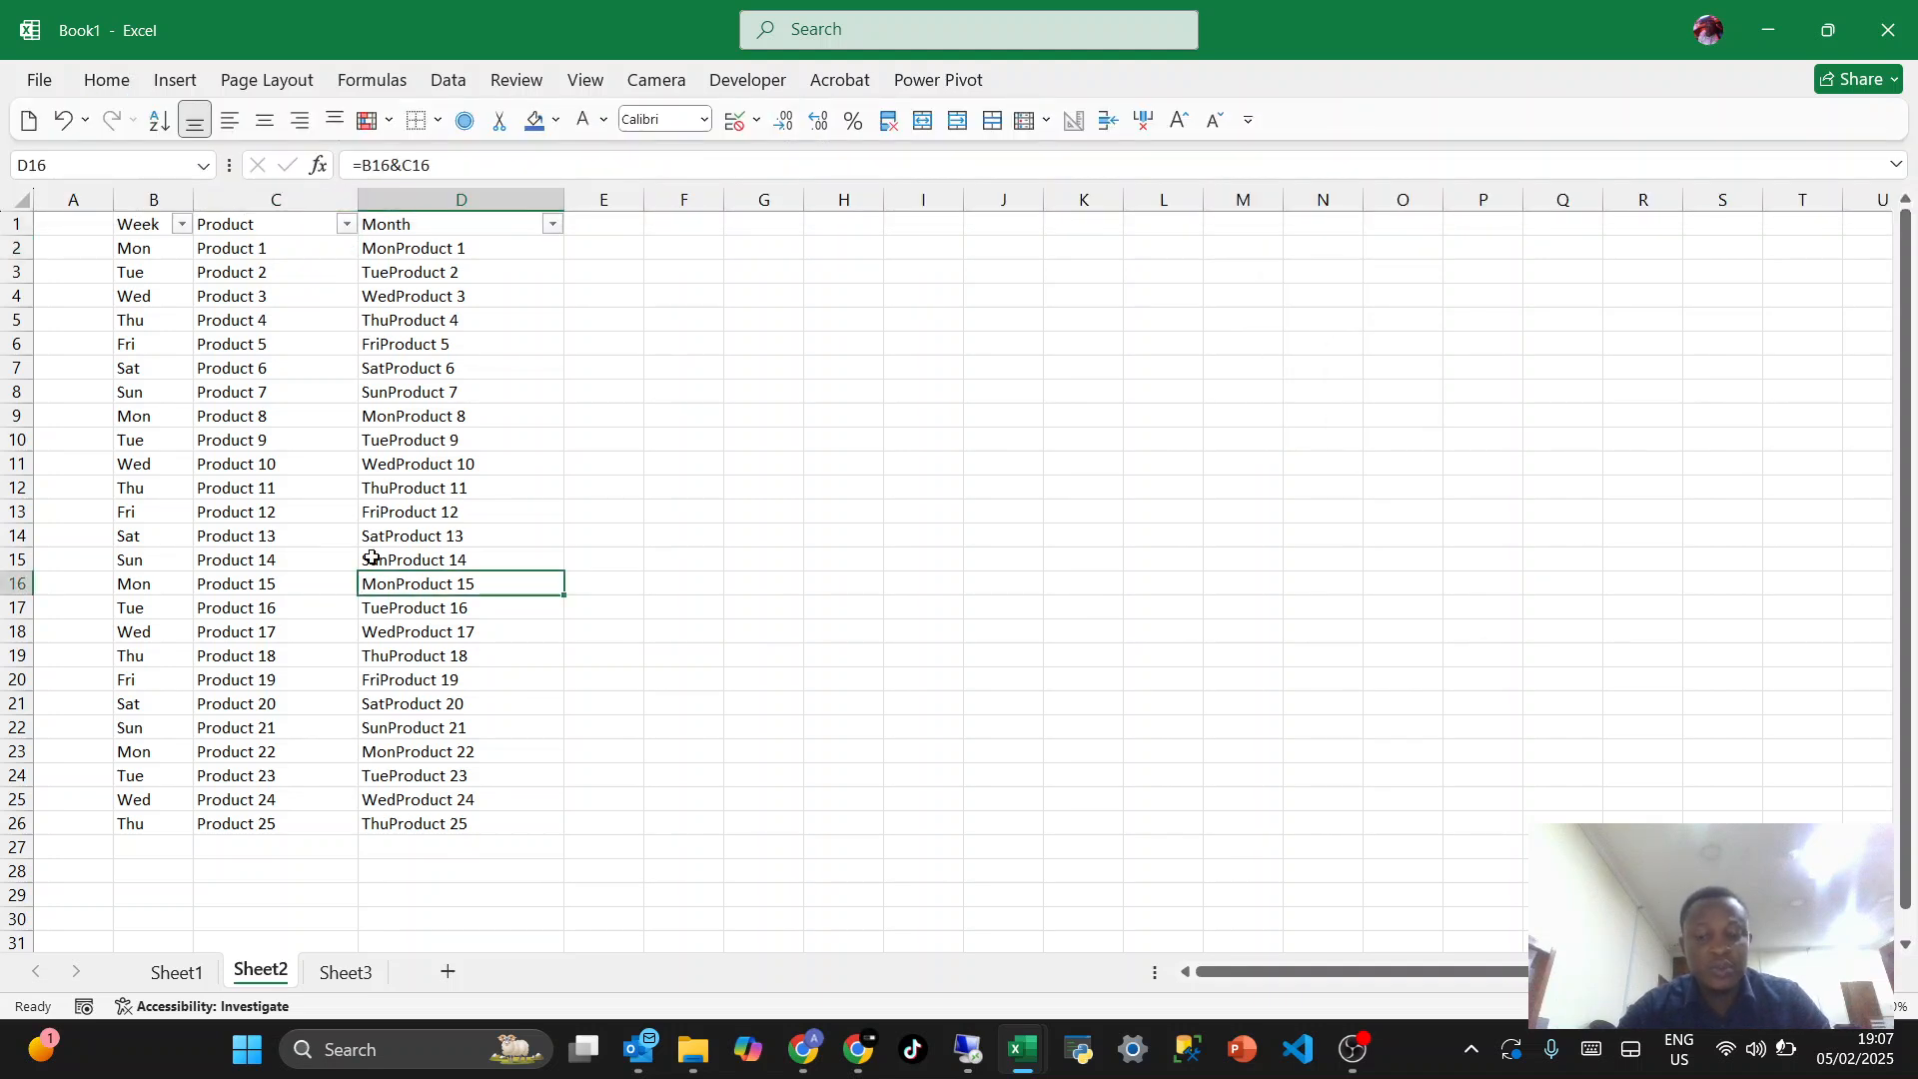
# - Switch the table's header filters off and back on twice
pyautogui.hotkey('ctrl', 'shift', 'l')
pyautogui.click(318, 460)
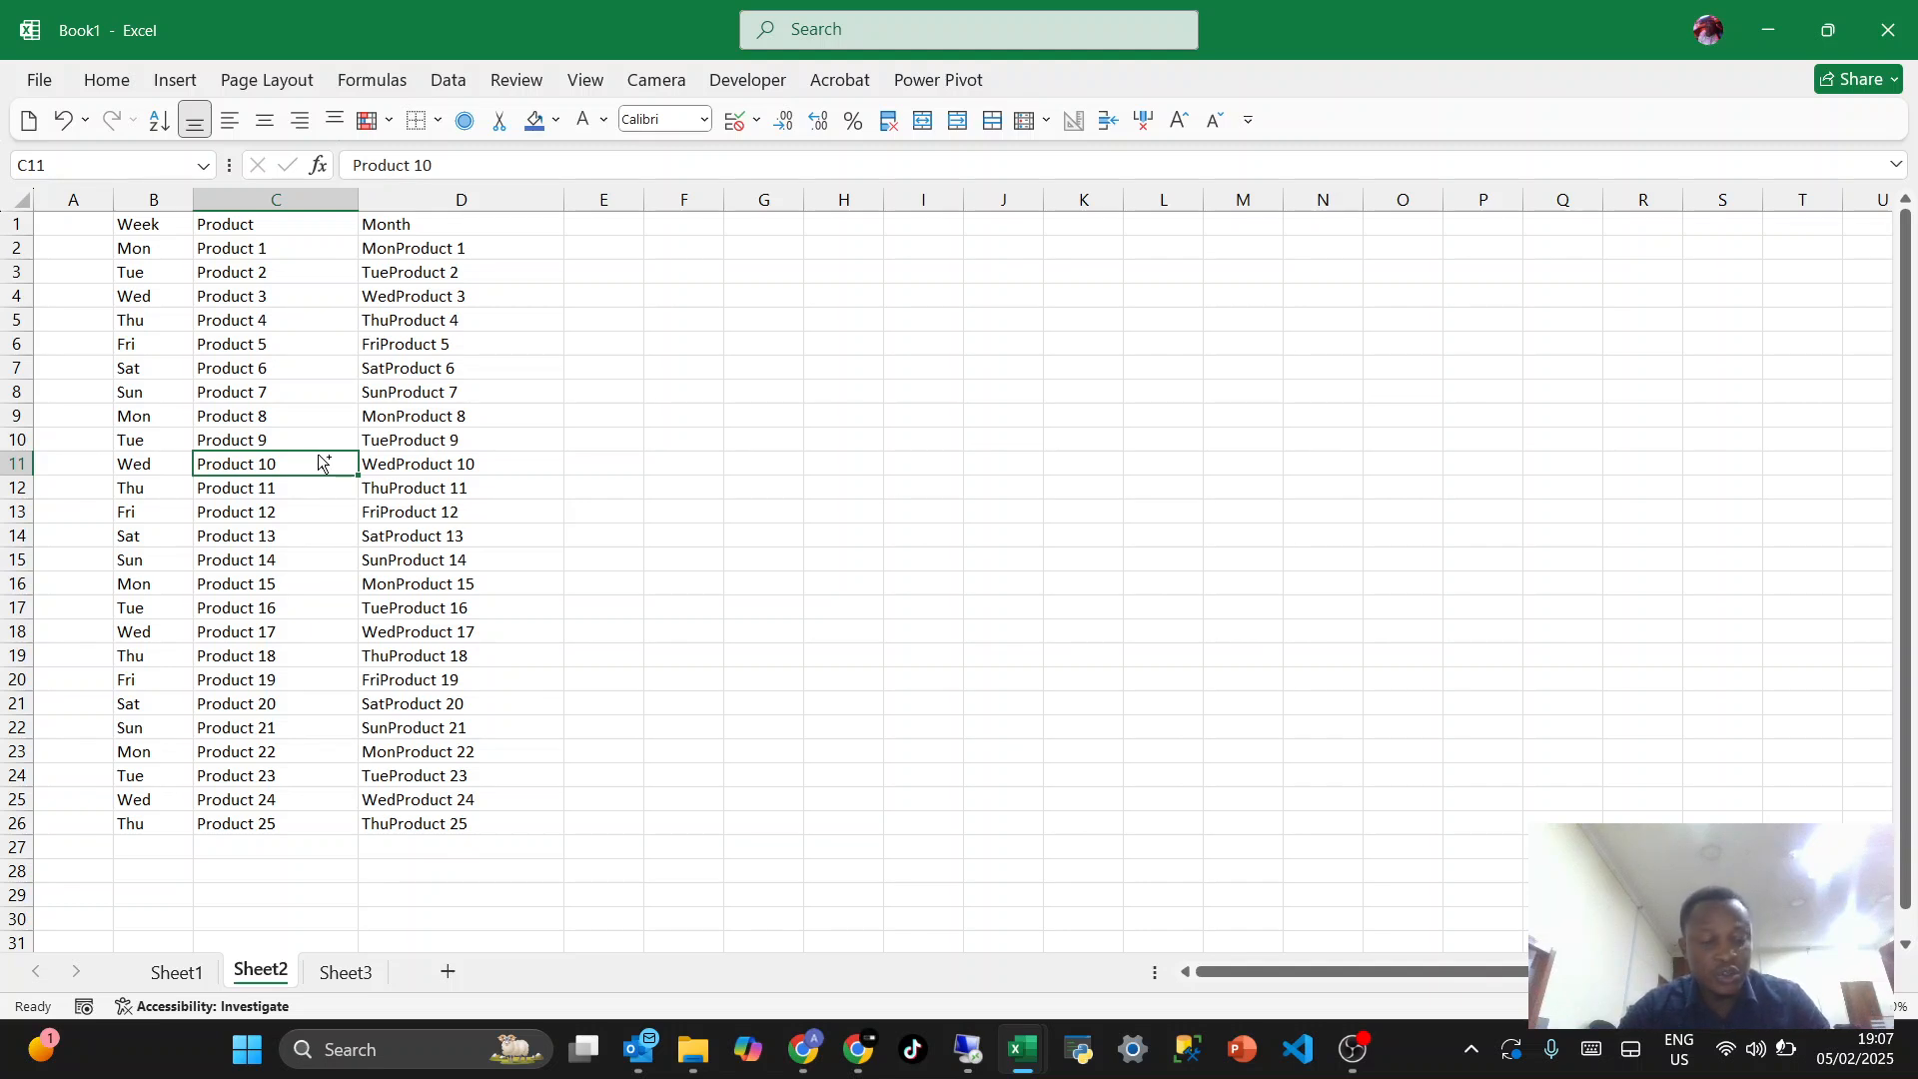
pyautogui.hotkey('ctrl', 'shift', 'l')
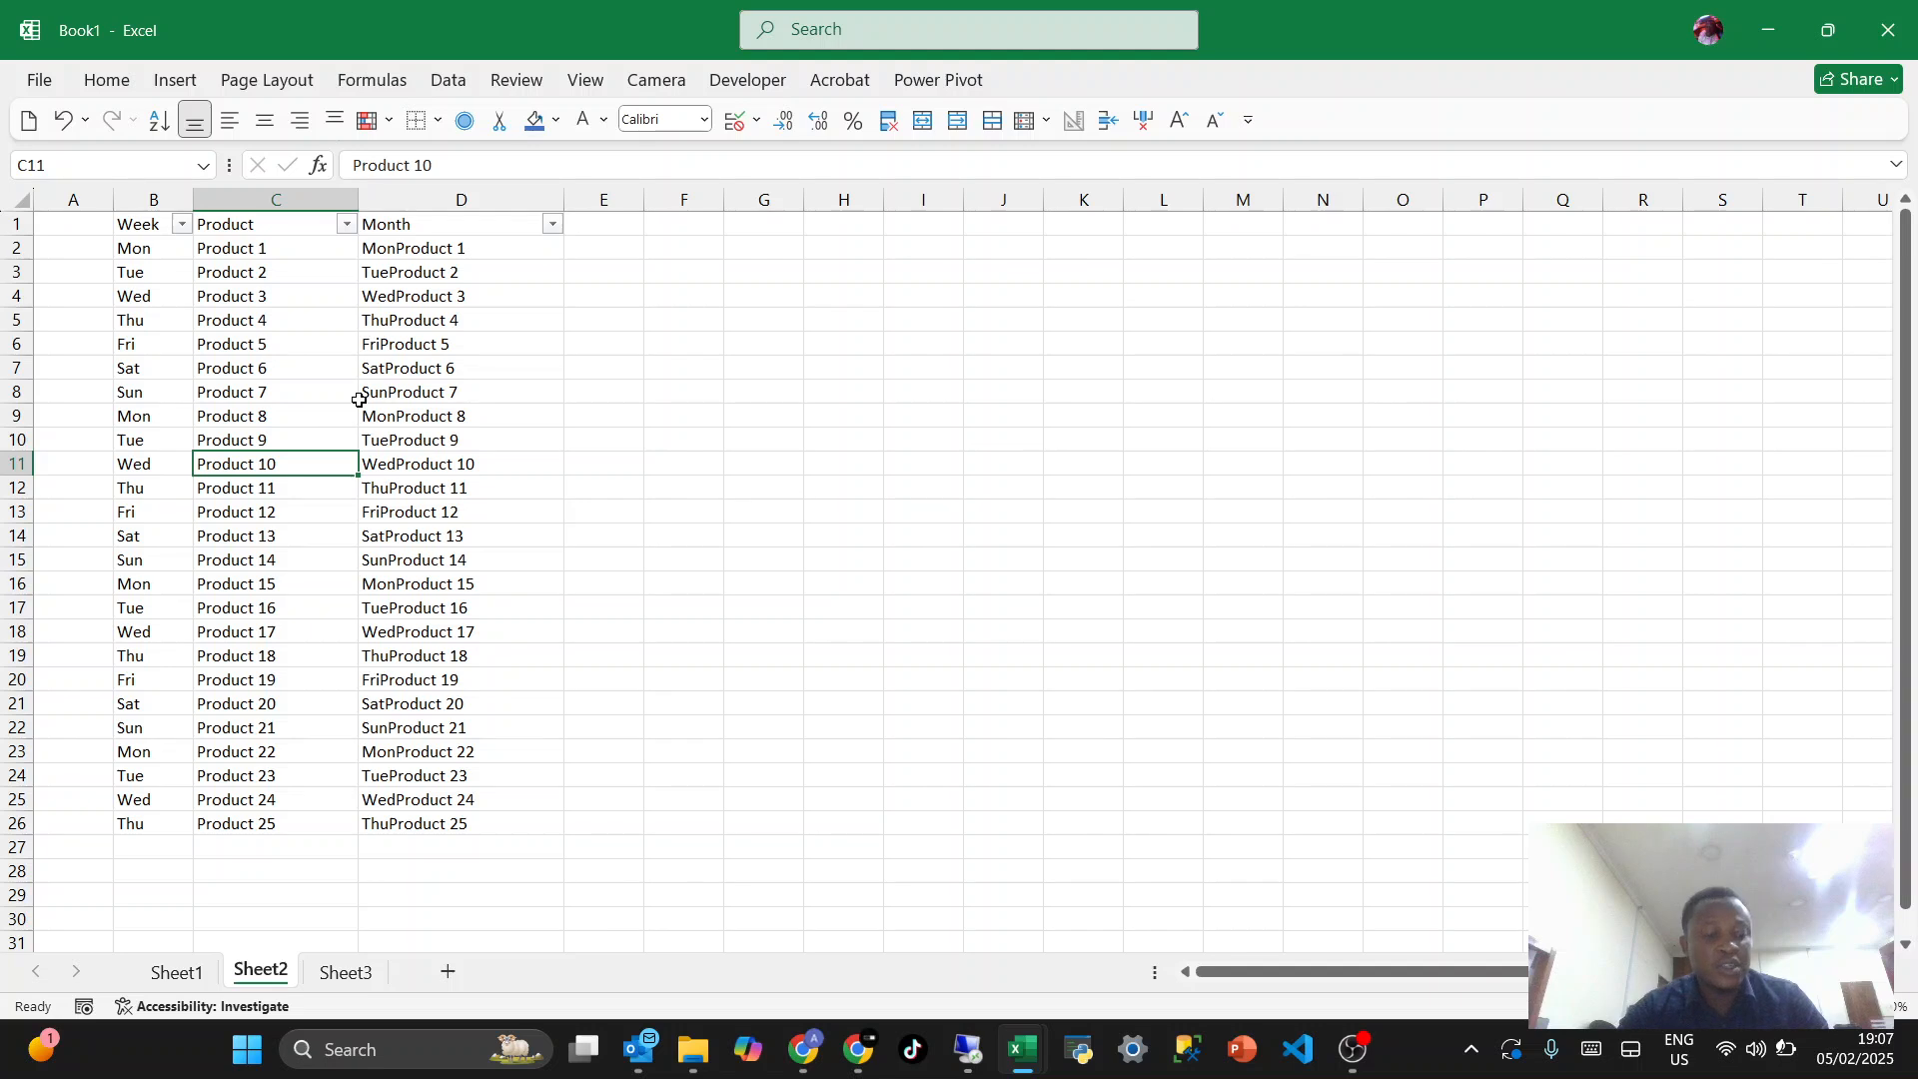
pyautogui.hotkey('ctrl', 'shift', 'l')
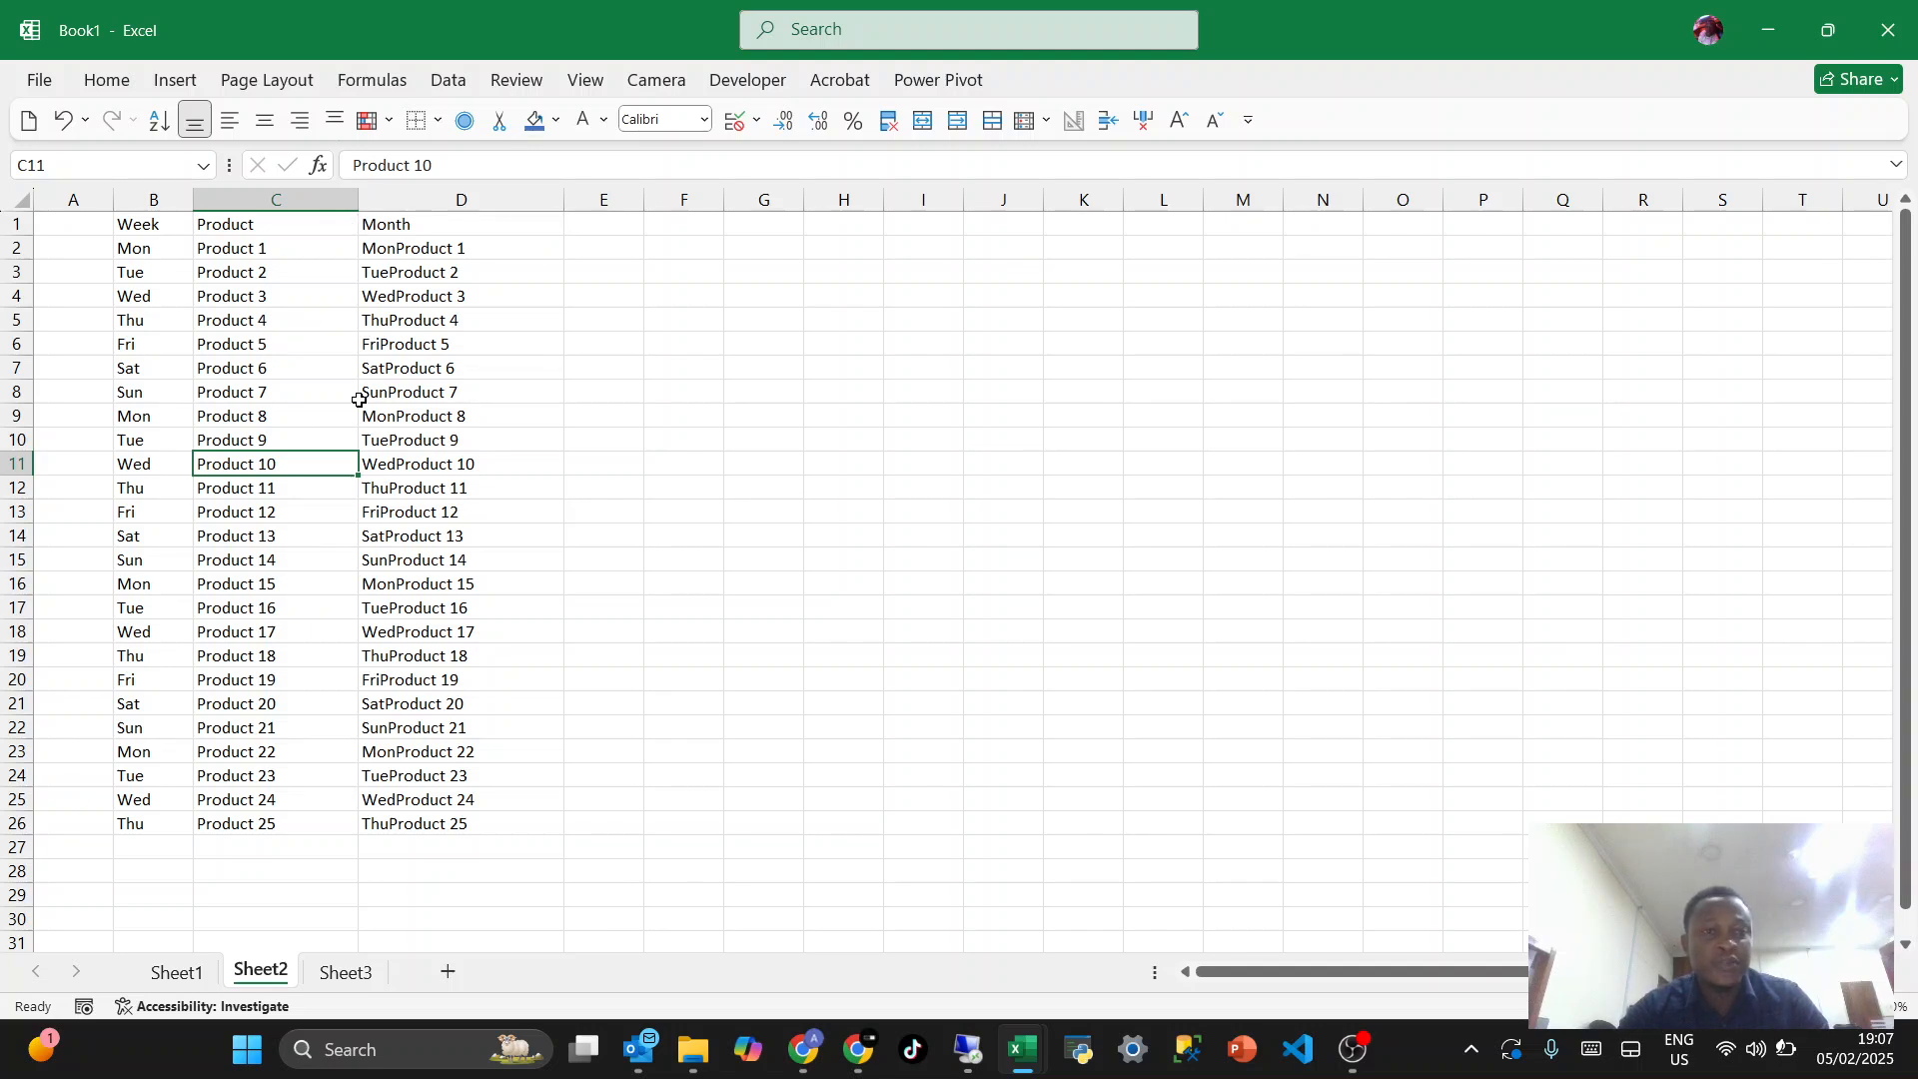
pyautogui.hotkey('ctrl', 'shift', 'l')
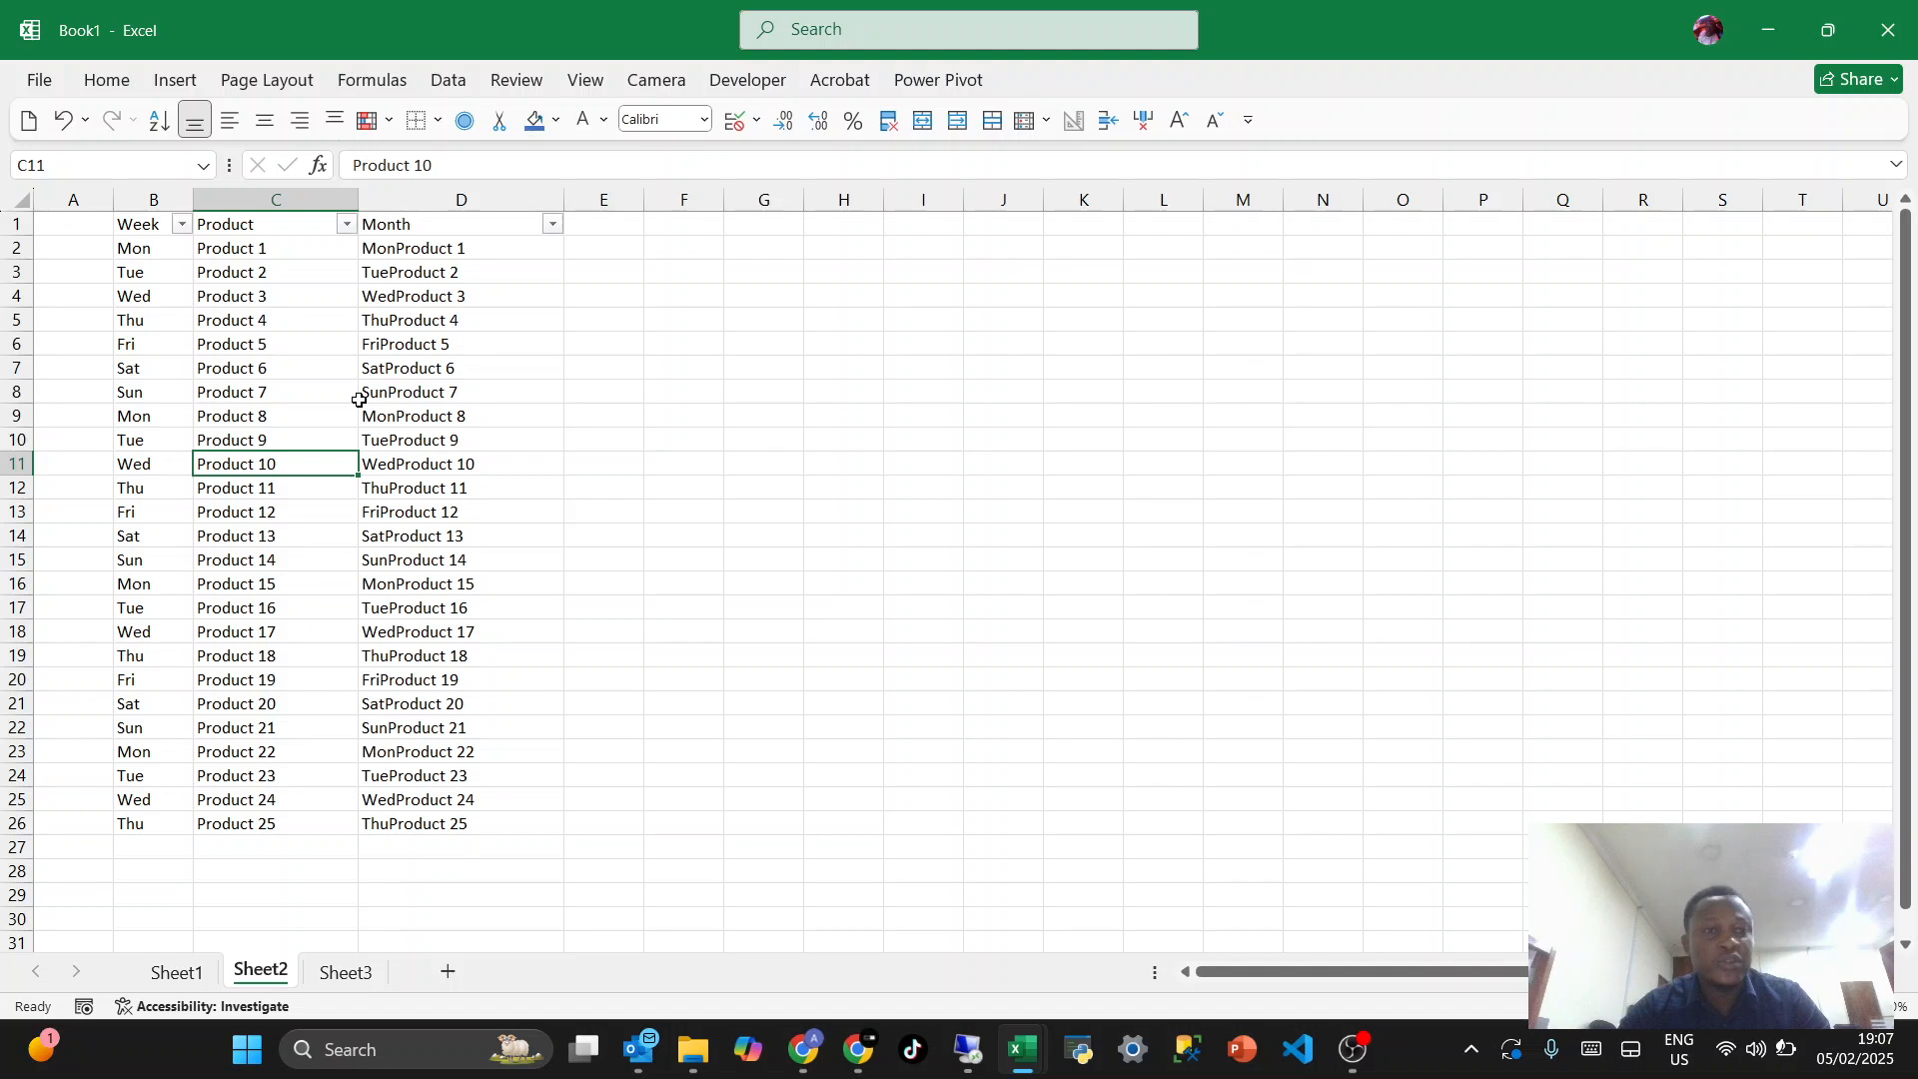
# - Sort the table Z to A by the Month column, and again Z to A by the Product column
pyautogui.click(553, 223)
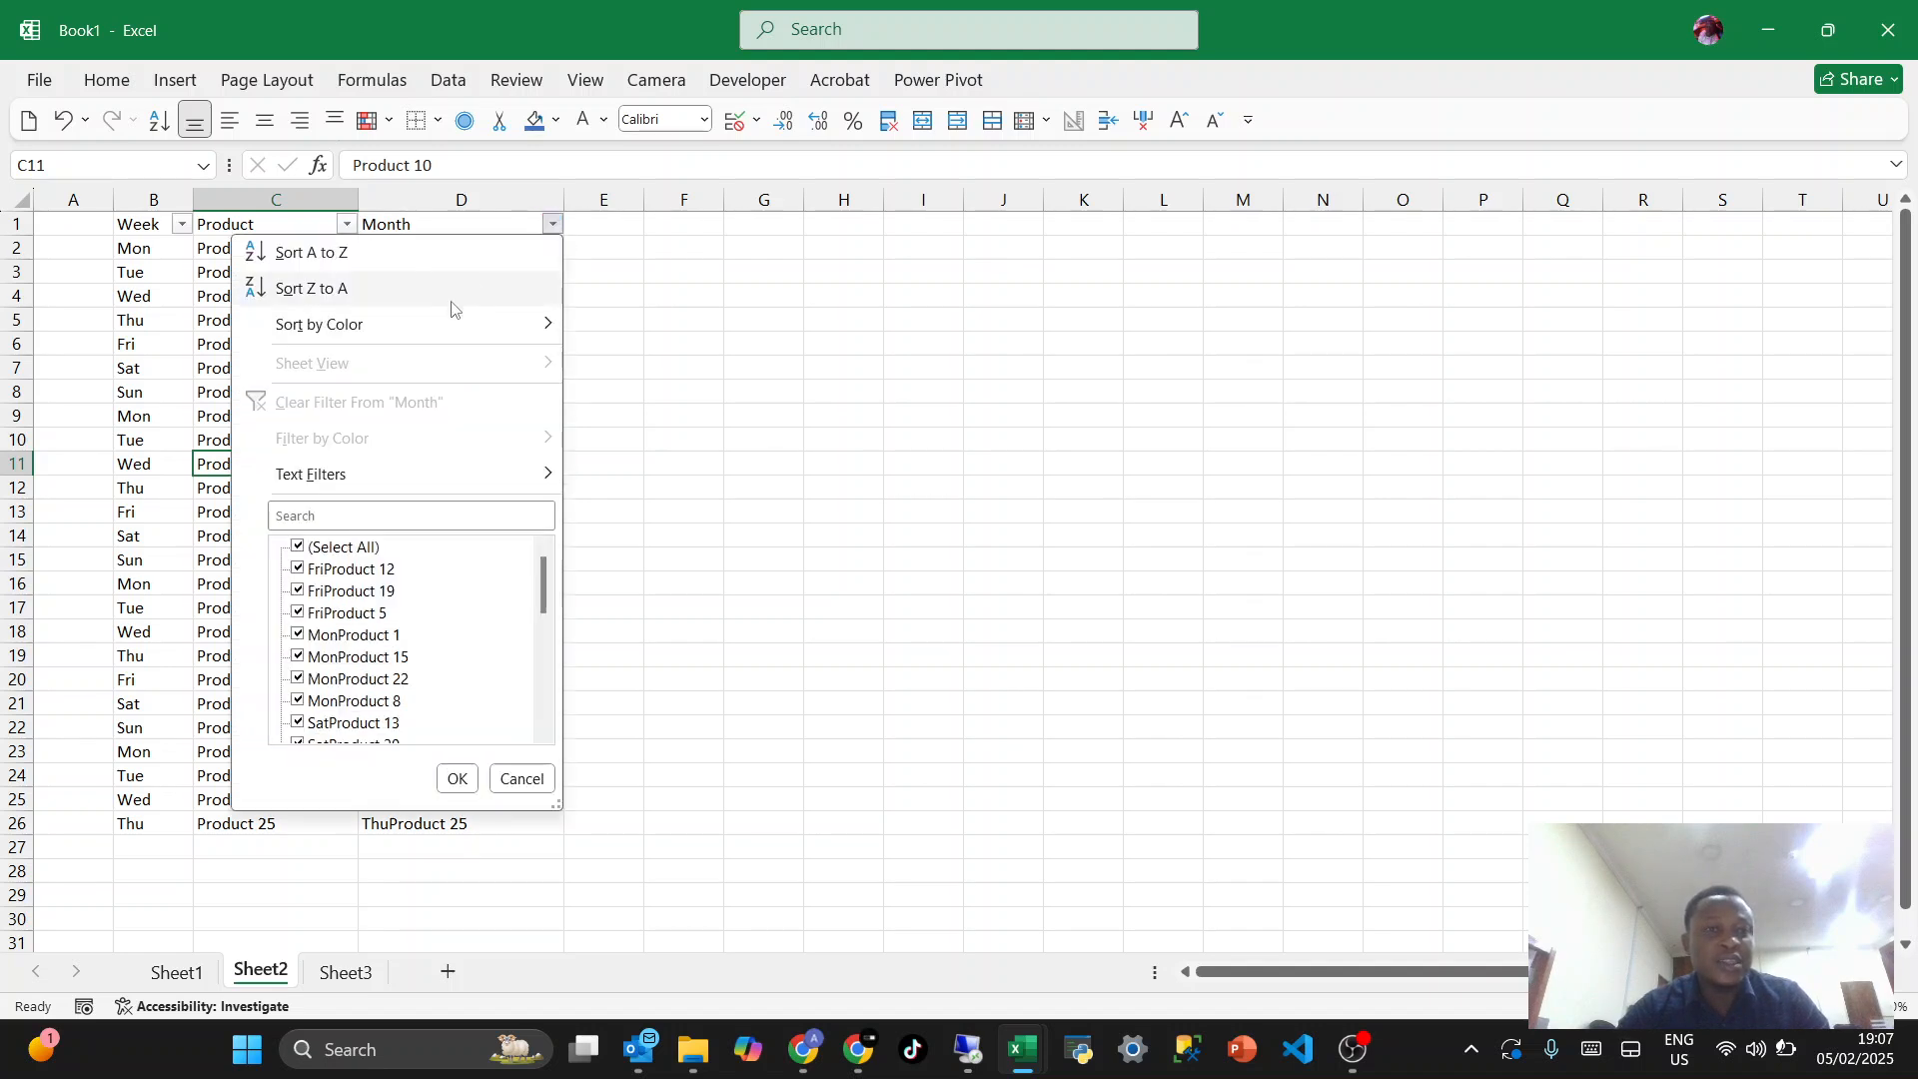
pyautogui.click(364, 289)
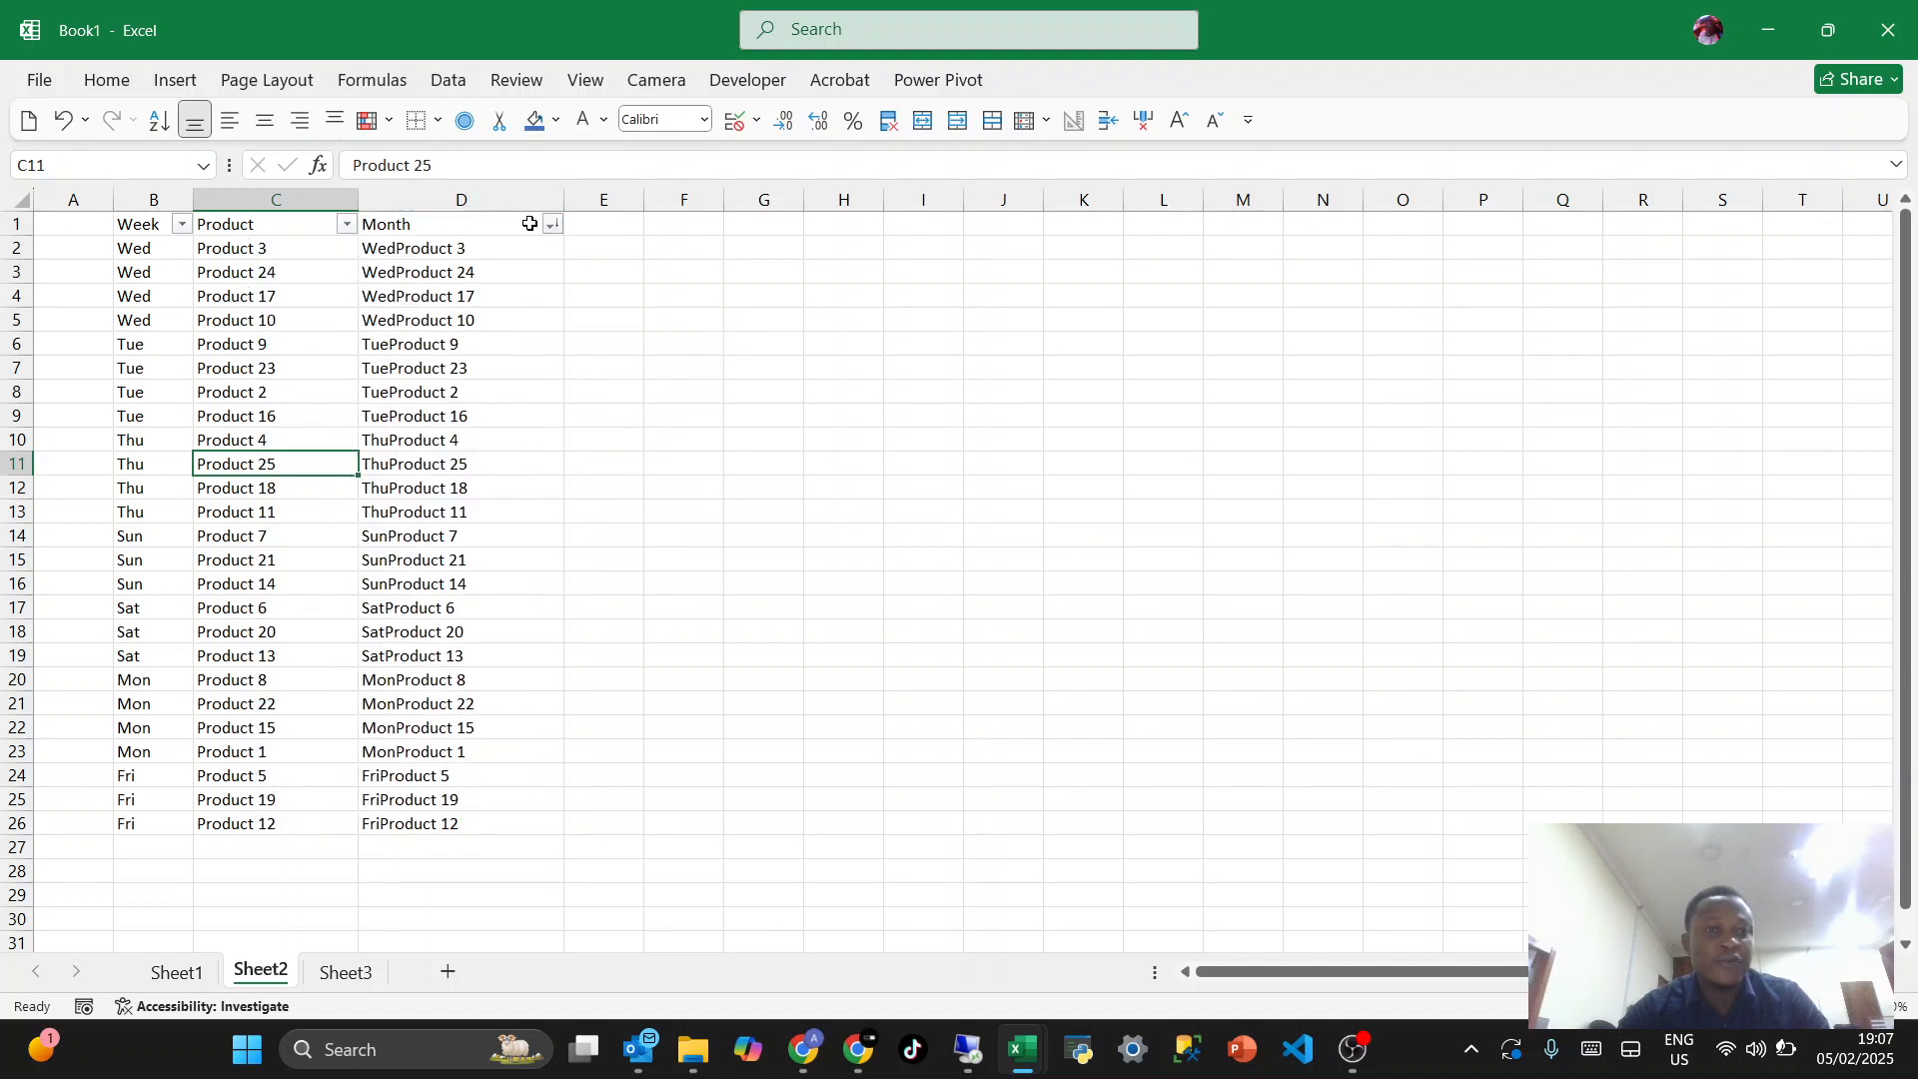
pyautogui.click(347, 223)
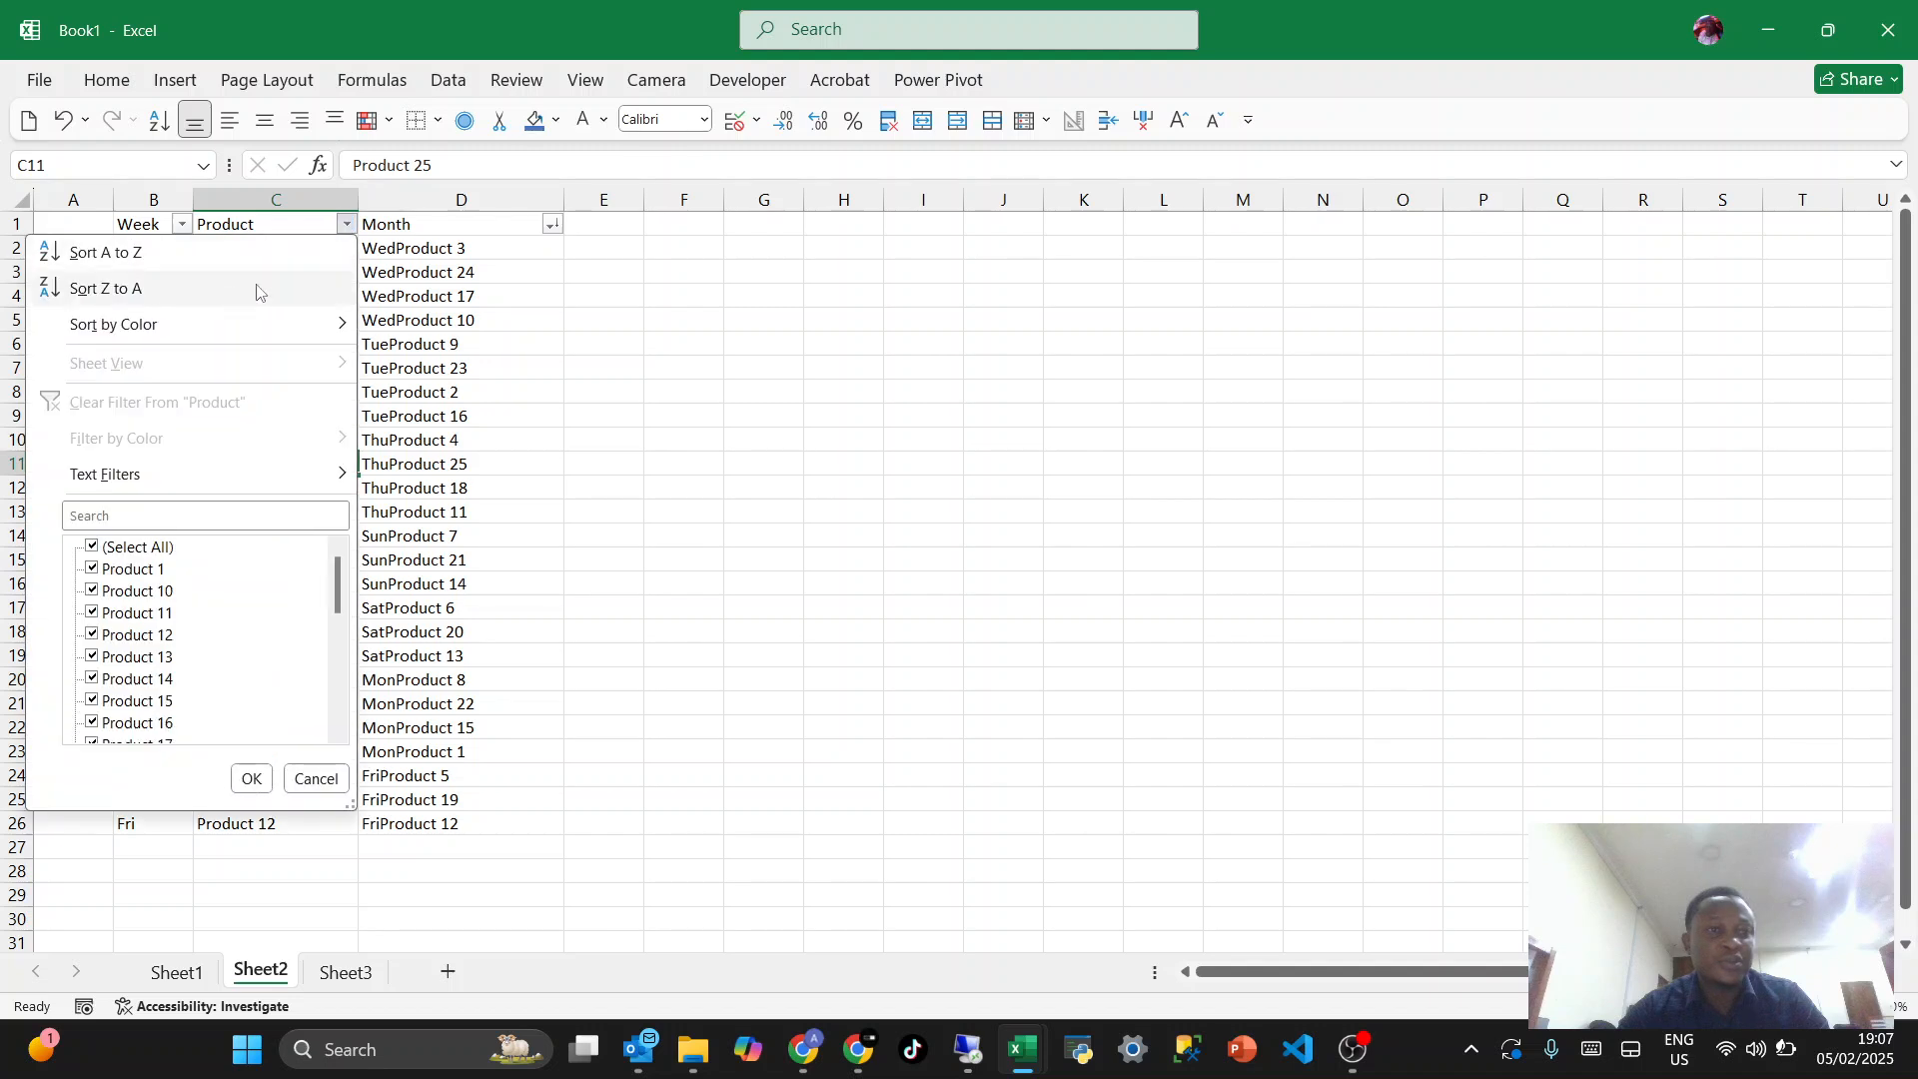
pyautogui.click(221, 296)
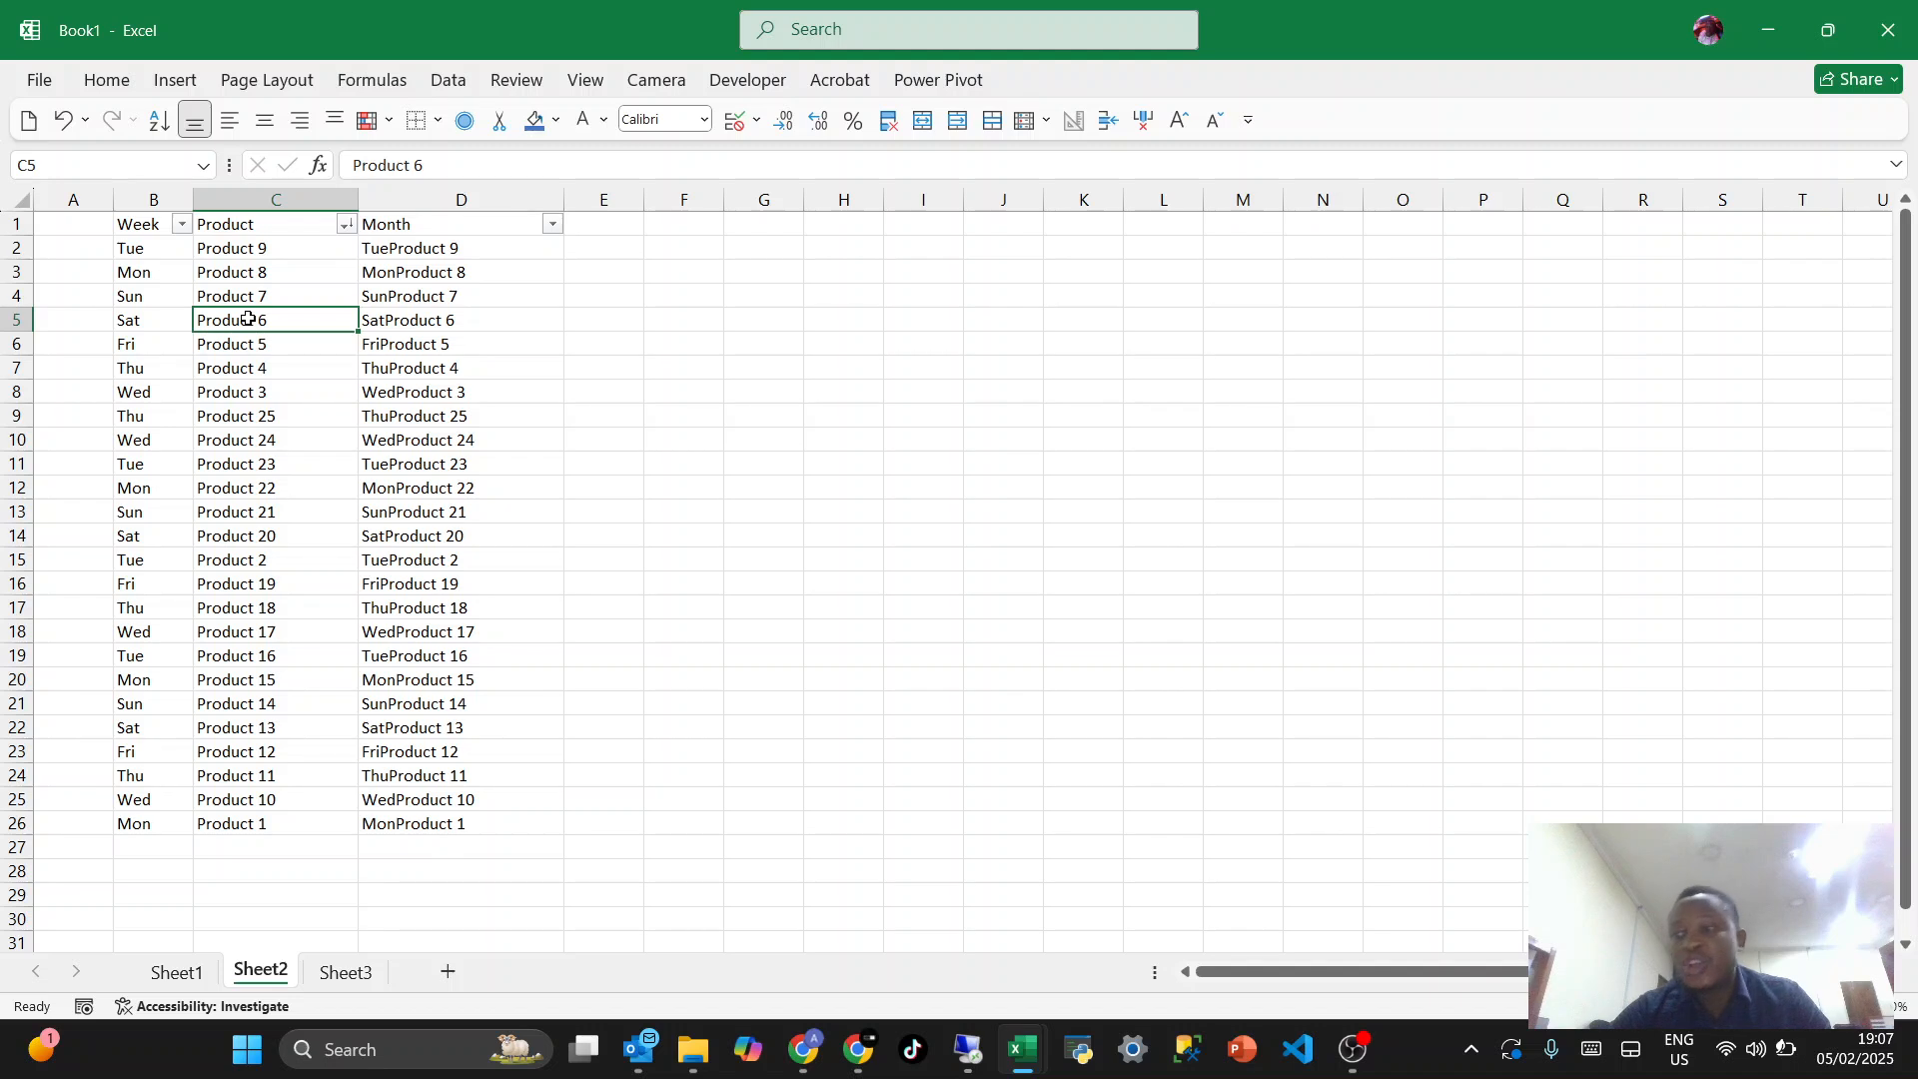
# - Delete the entire sheet row 8, which contains Product 3
pyautogui.click(248, 397)
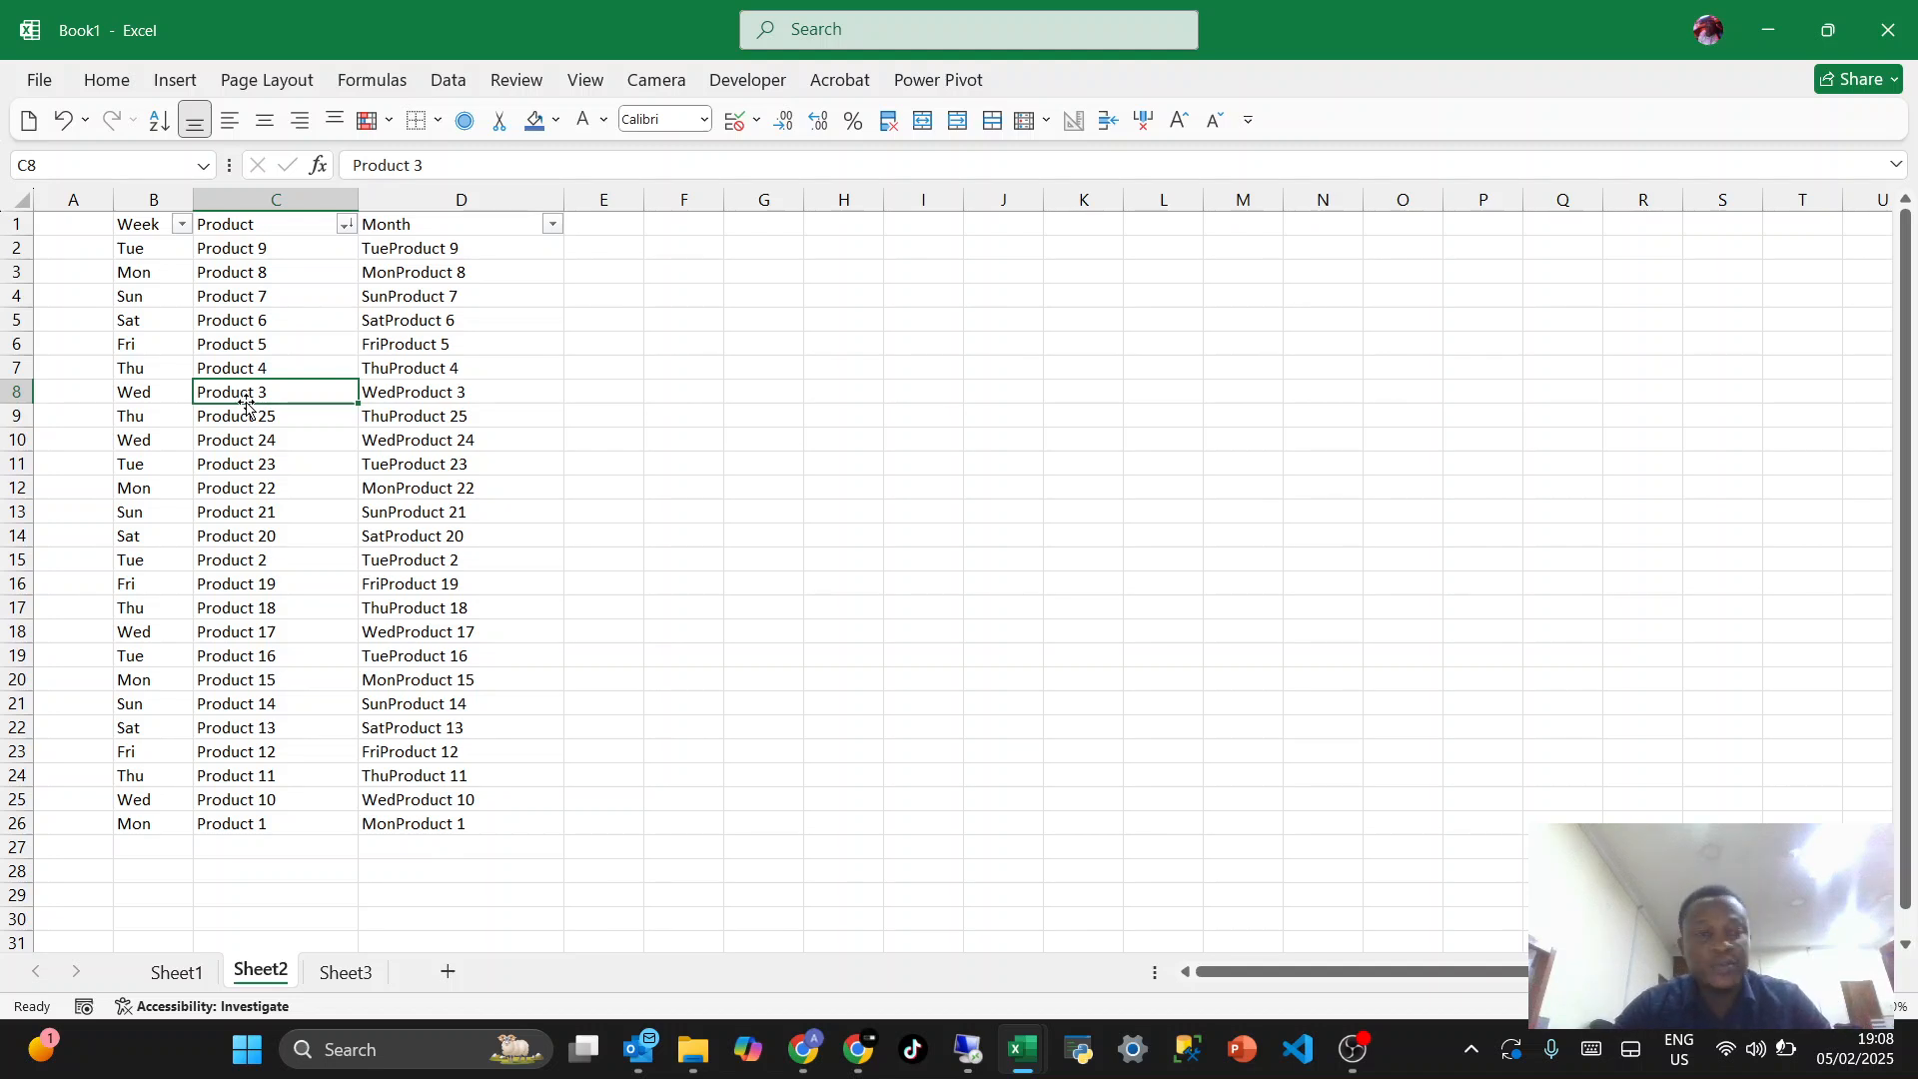
pyautogui.press('alt')
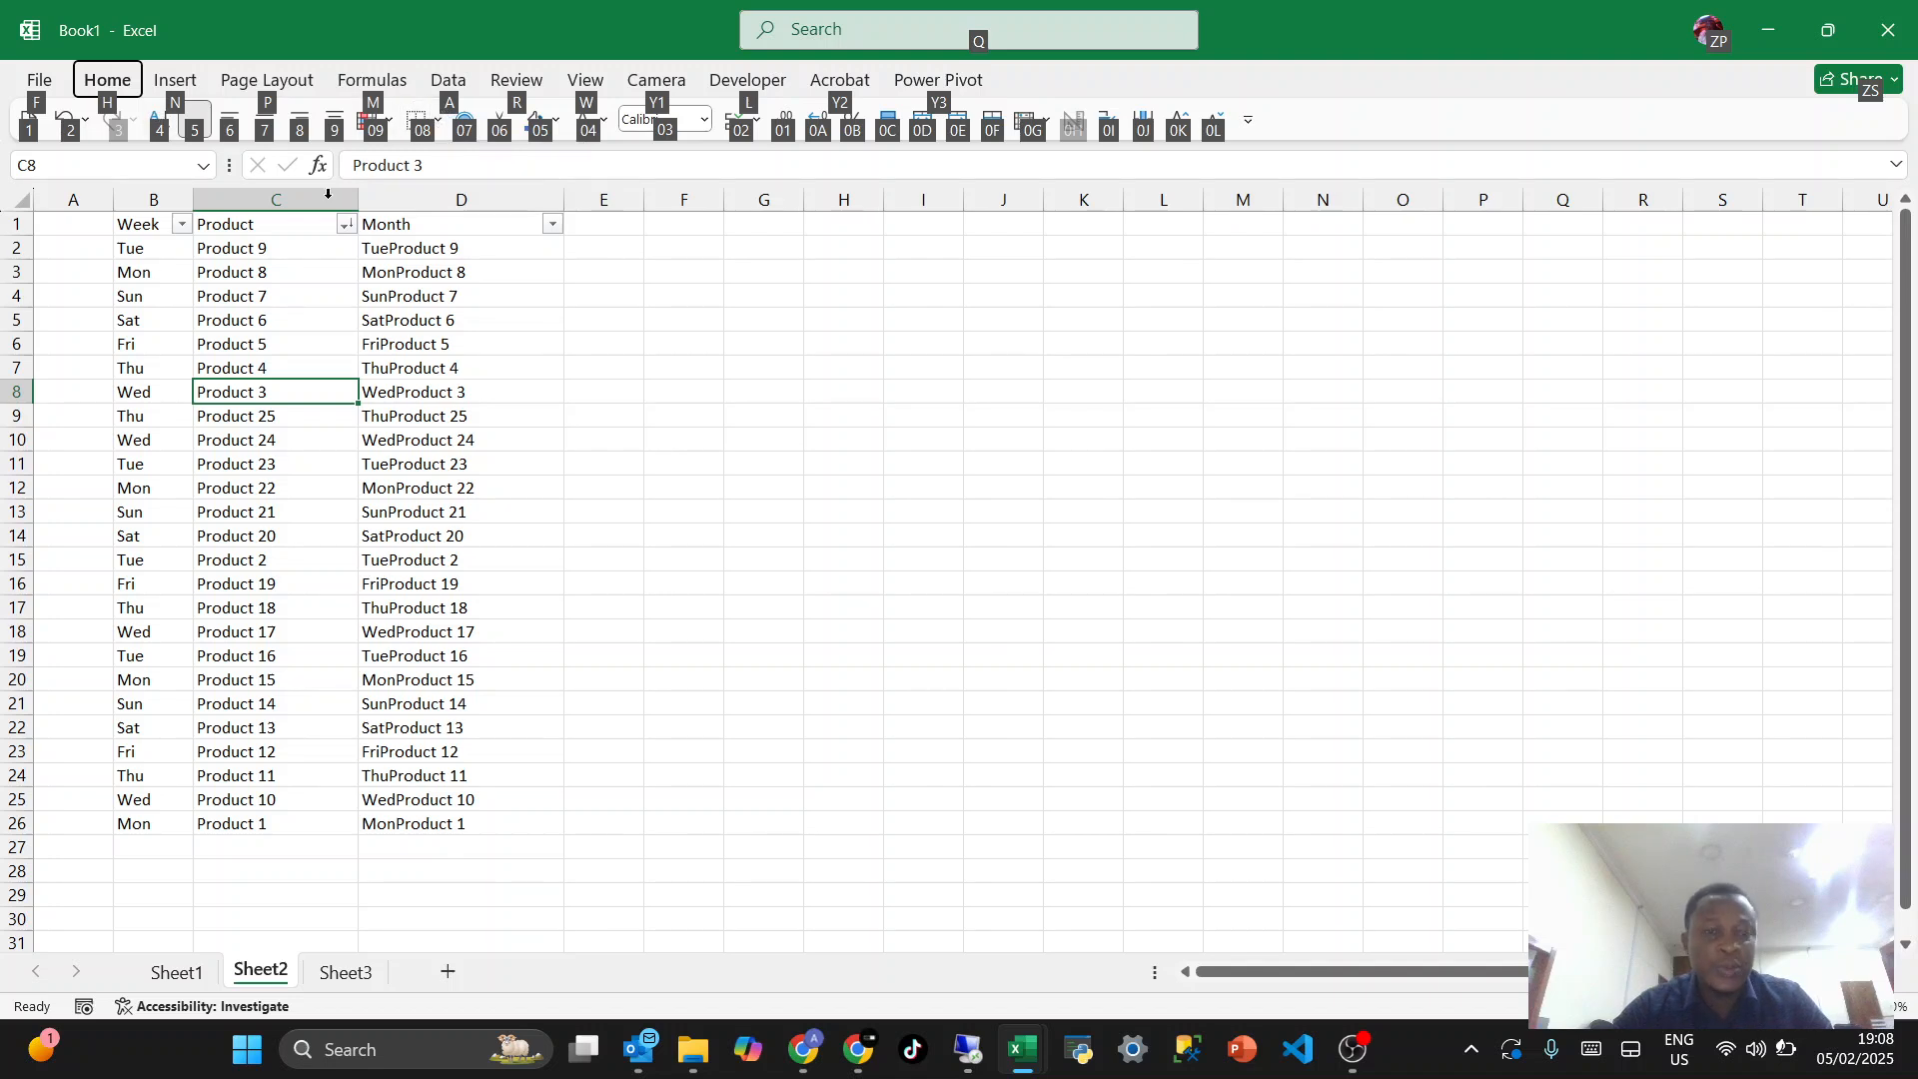
pyautogui.press('h')
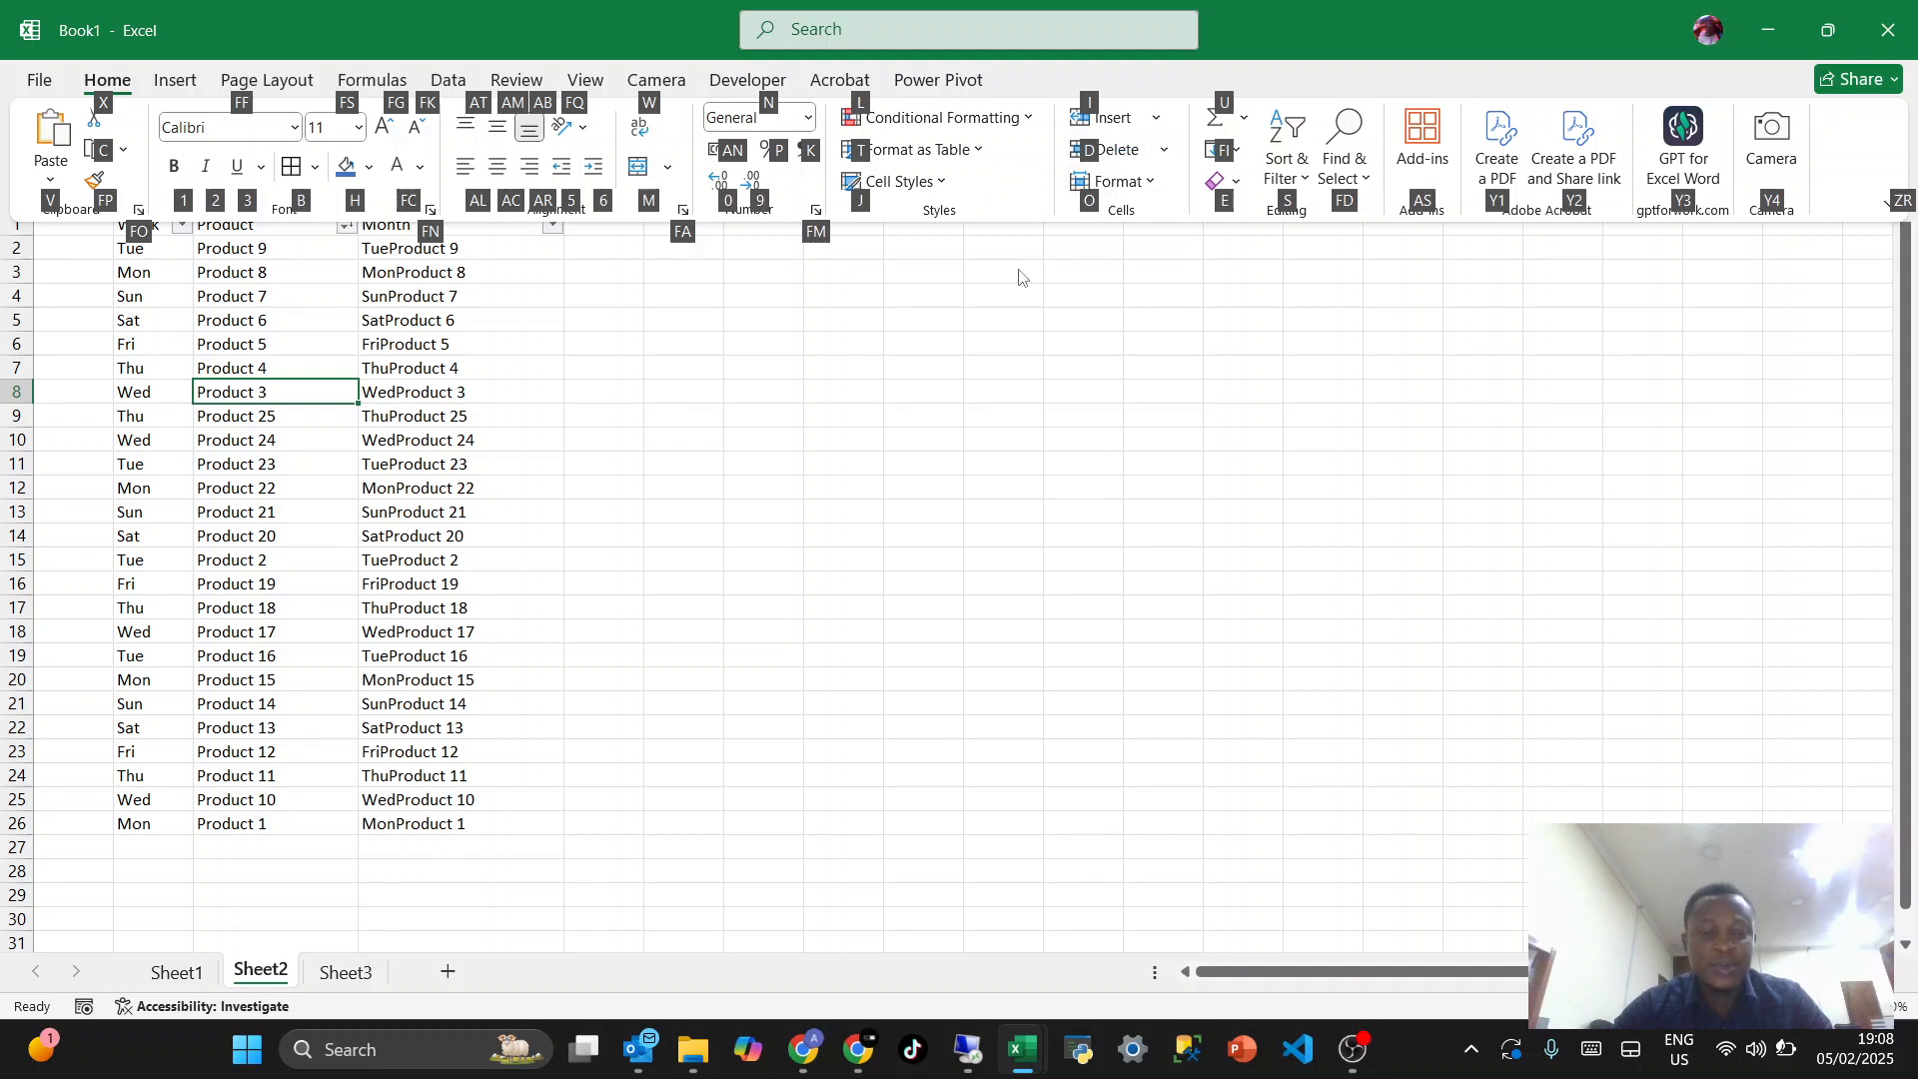
pyautogui.press('d')
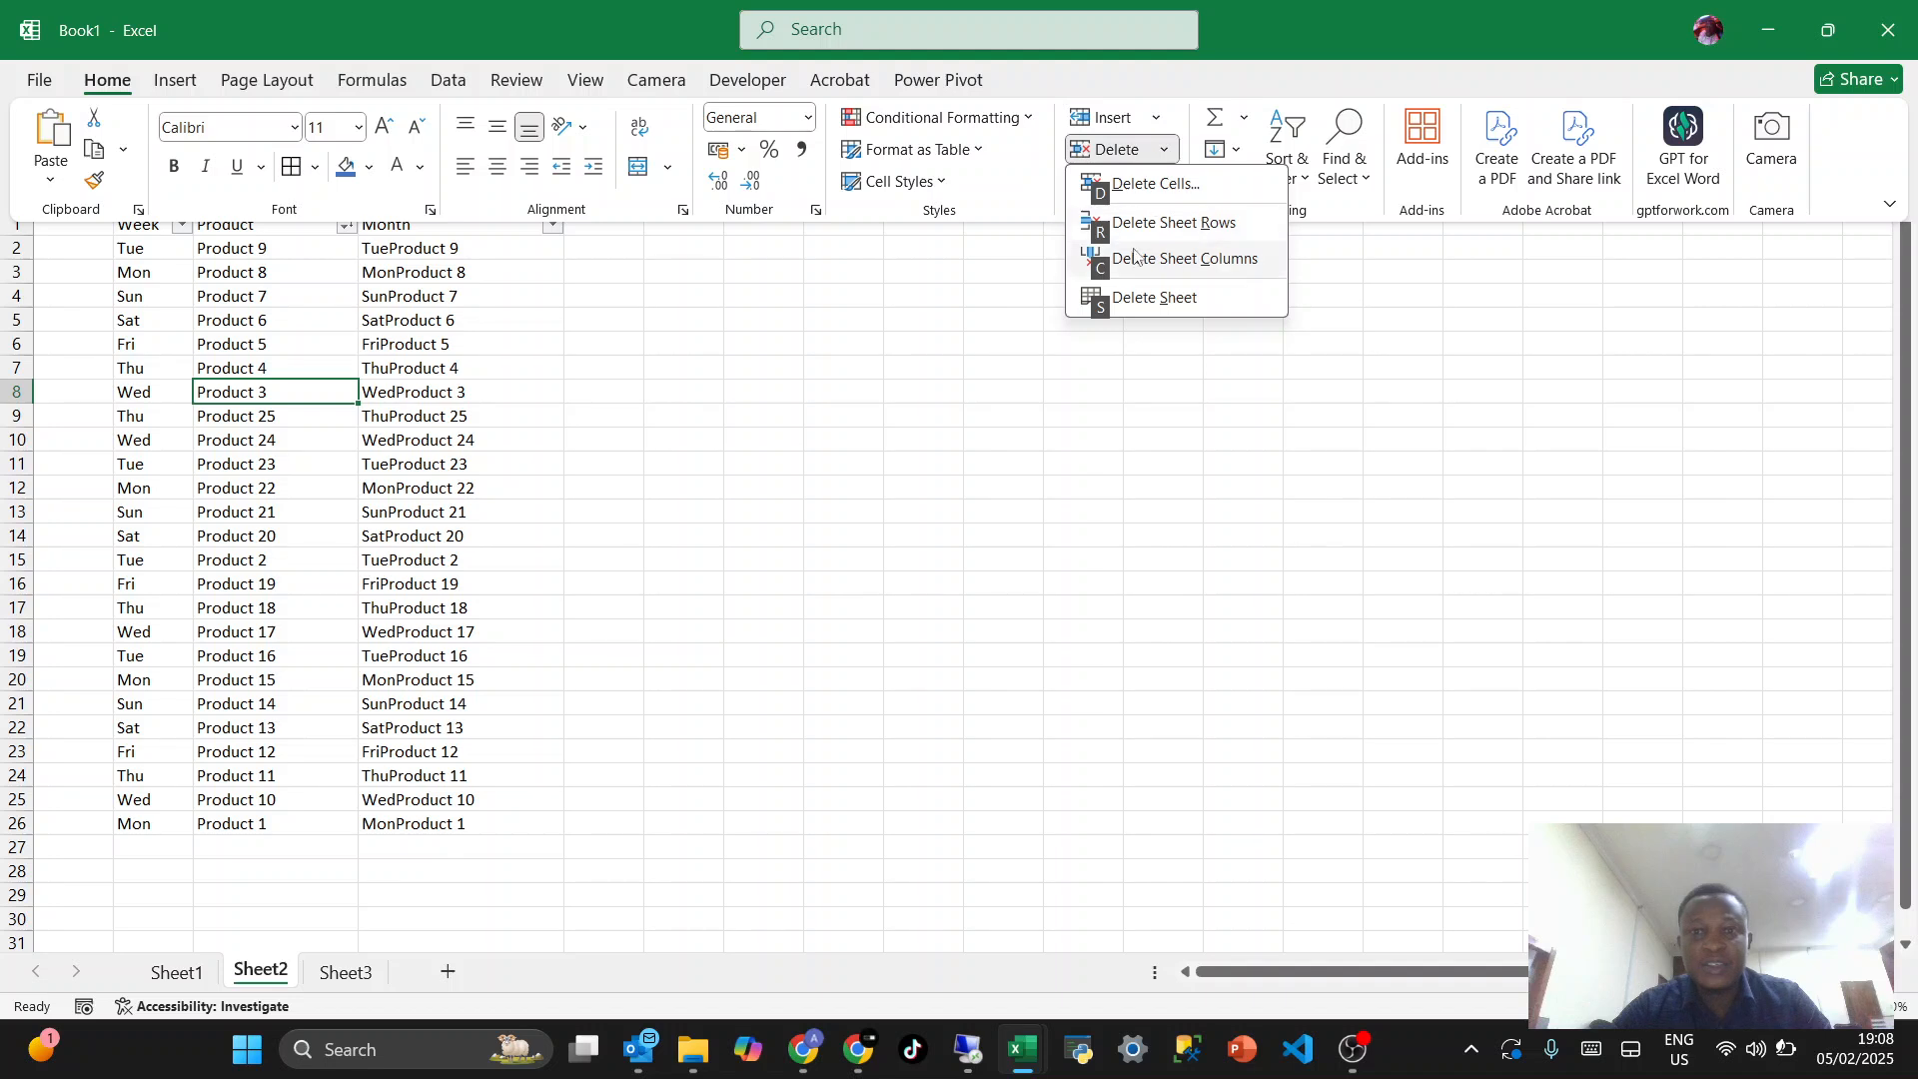
pyautogui.press('r')
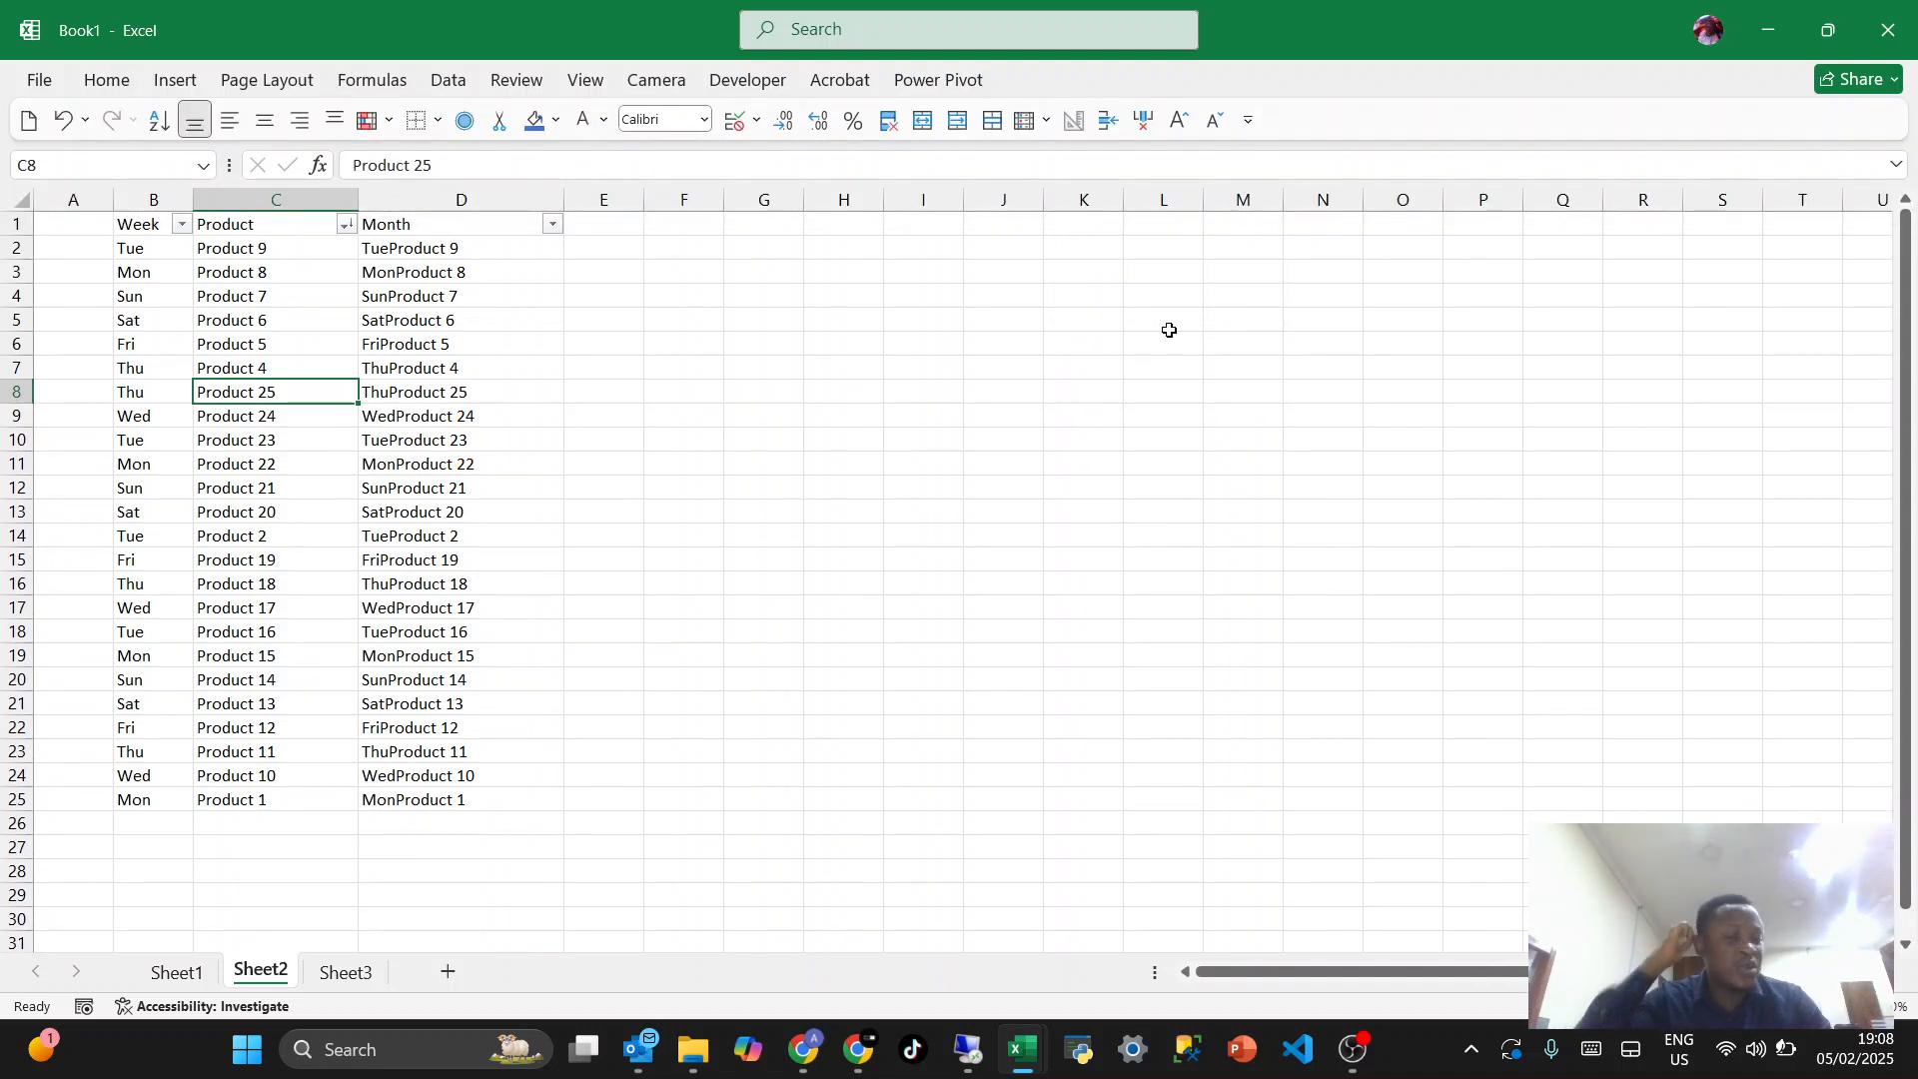
# - Apply all borders to the whole table B1:D25
pyautogui.click(424, 458)
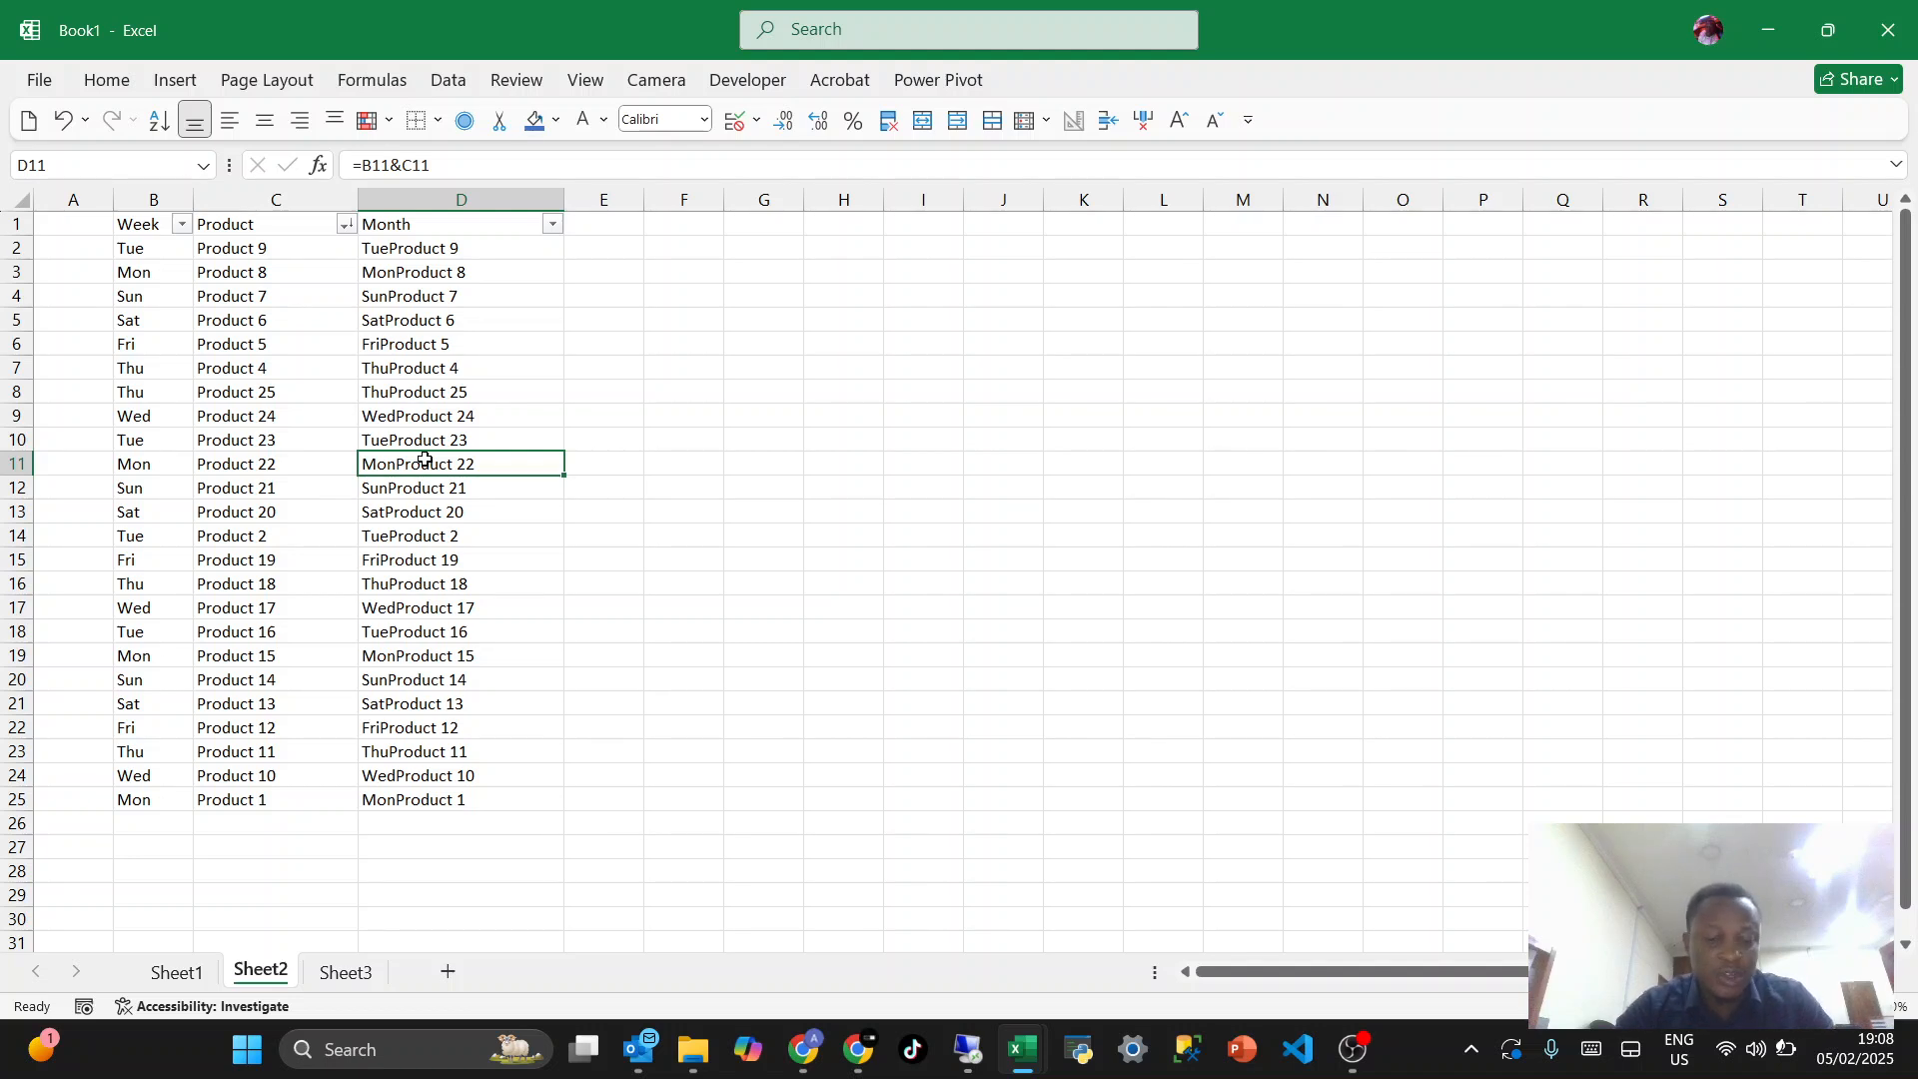
pyautogui.click(303, 432)
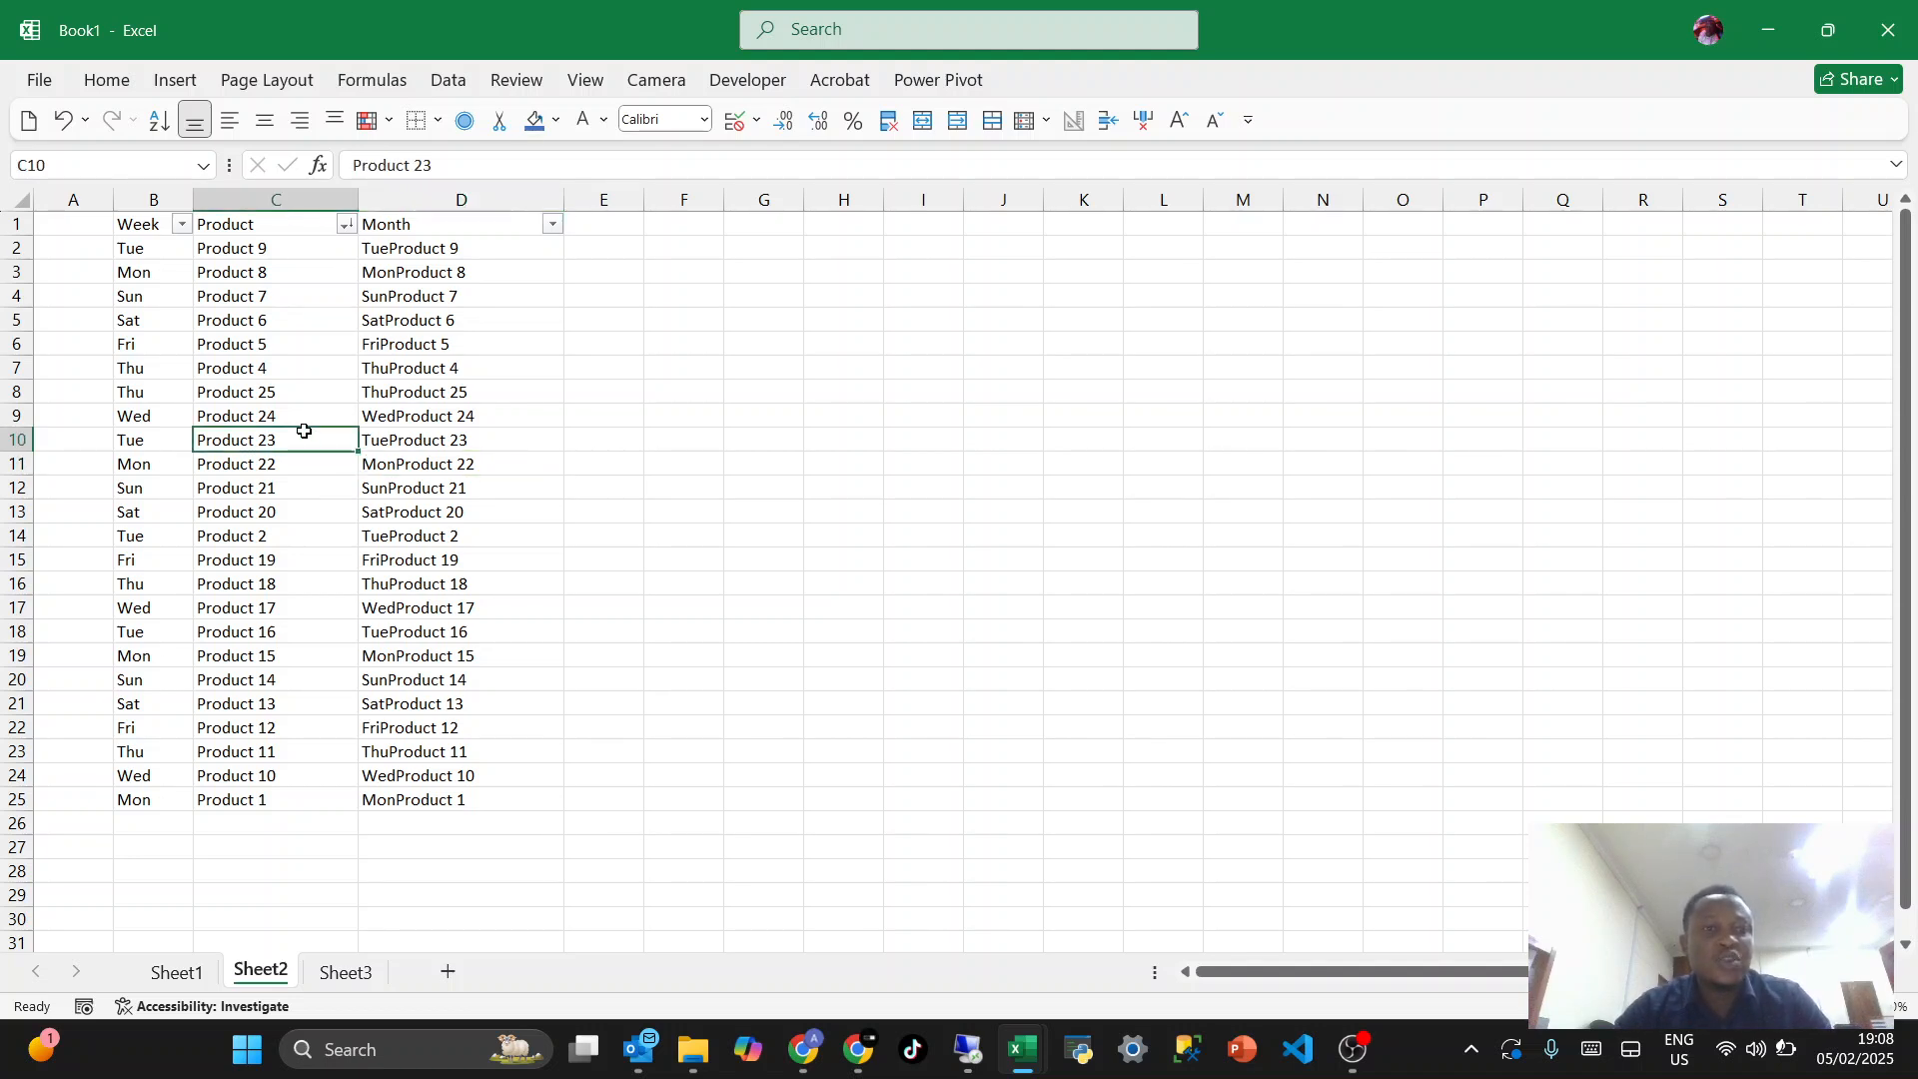
pyautogui.hotkey('ctrl', 'a')
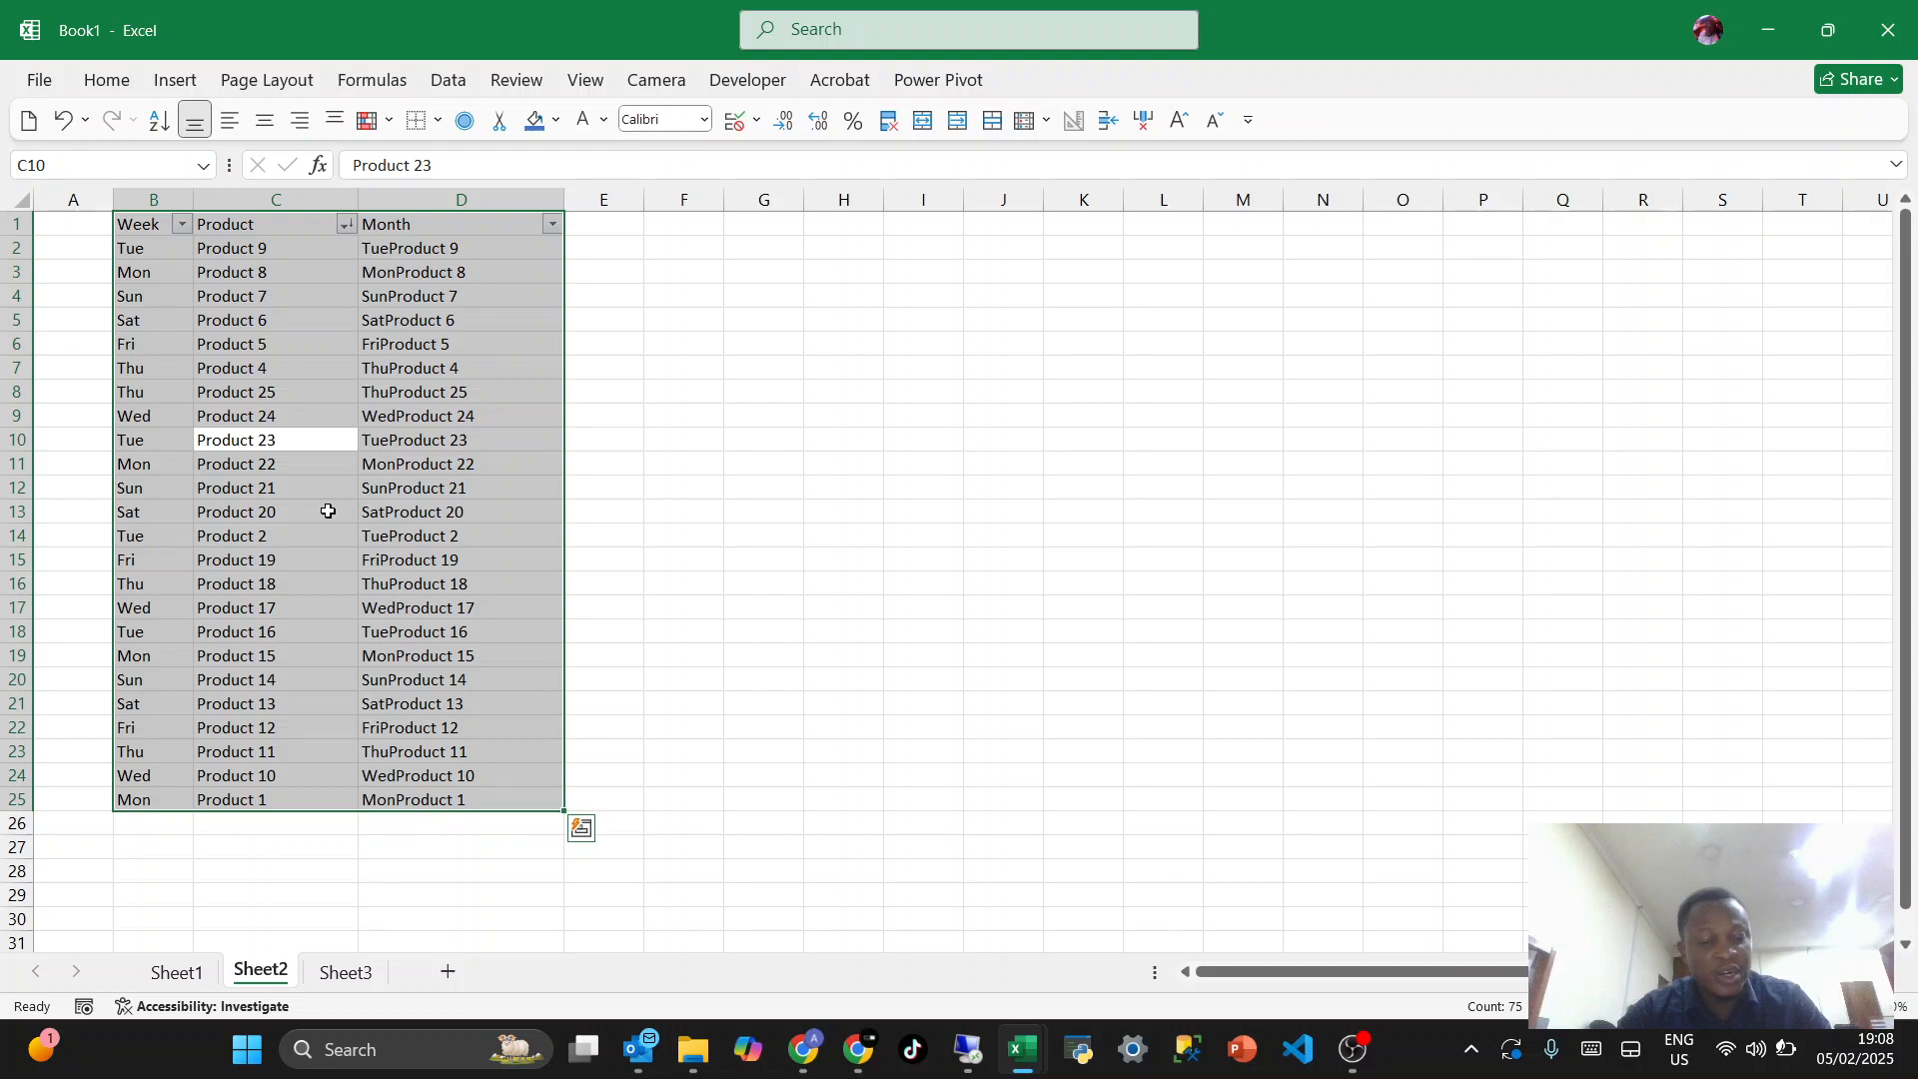
pyautogui.press('alt')
pyautogui.press('h')
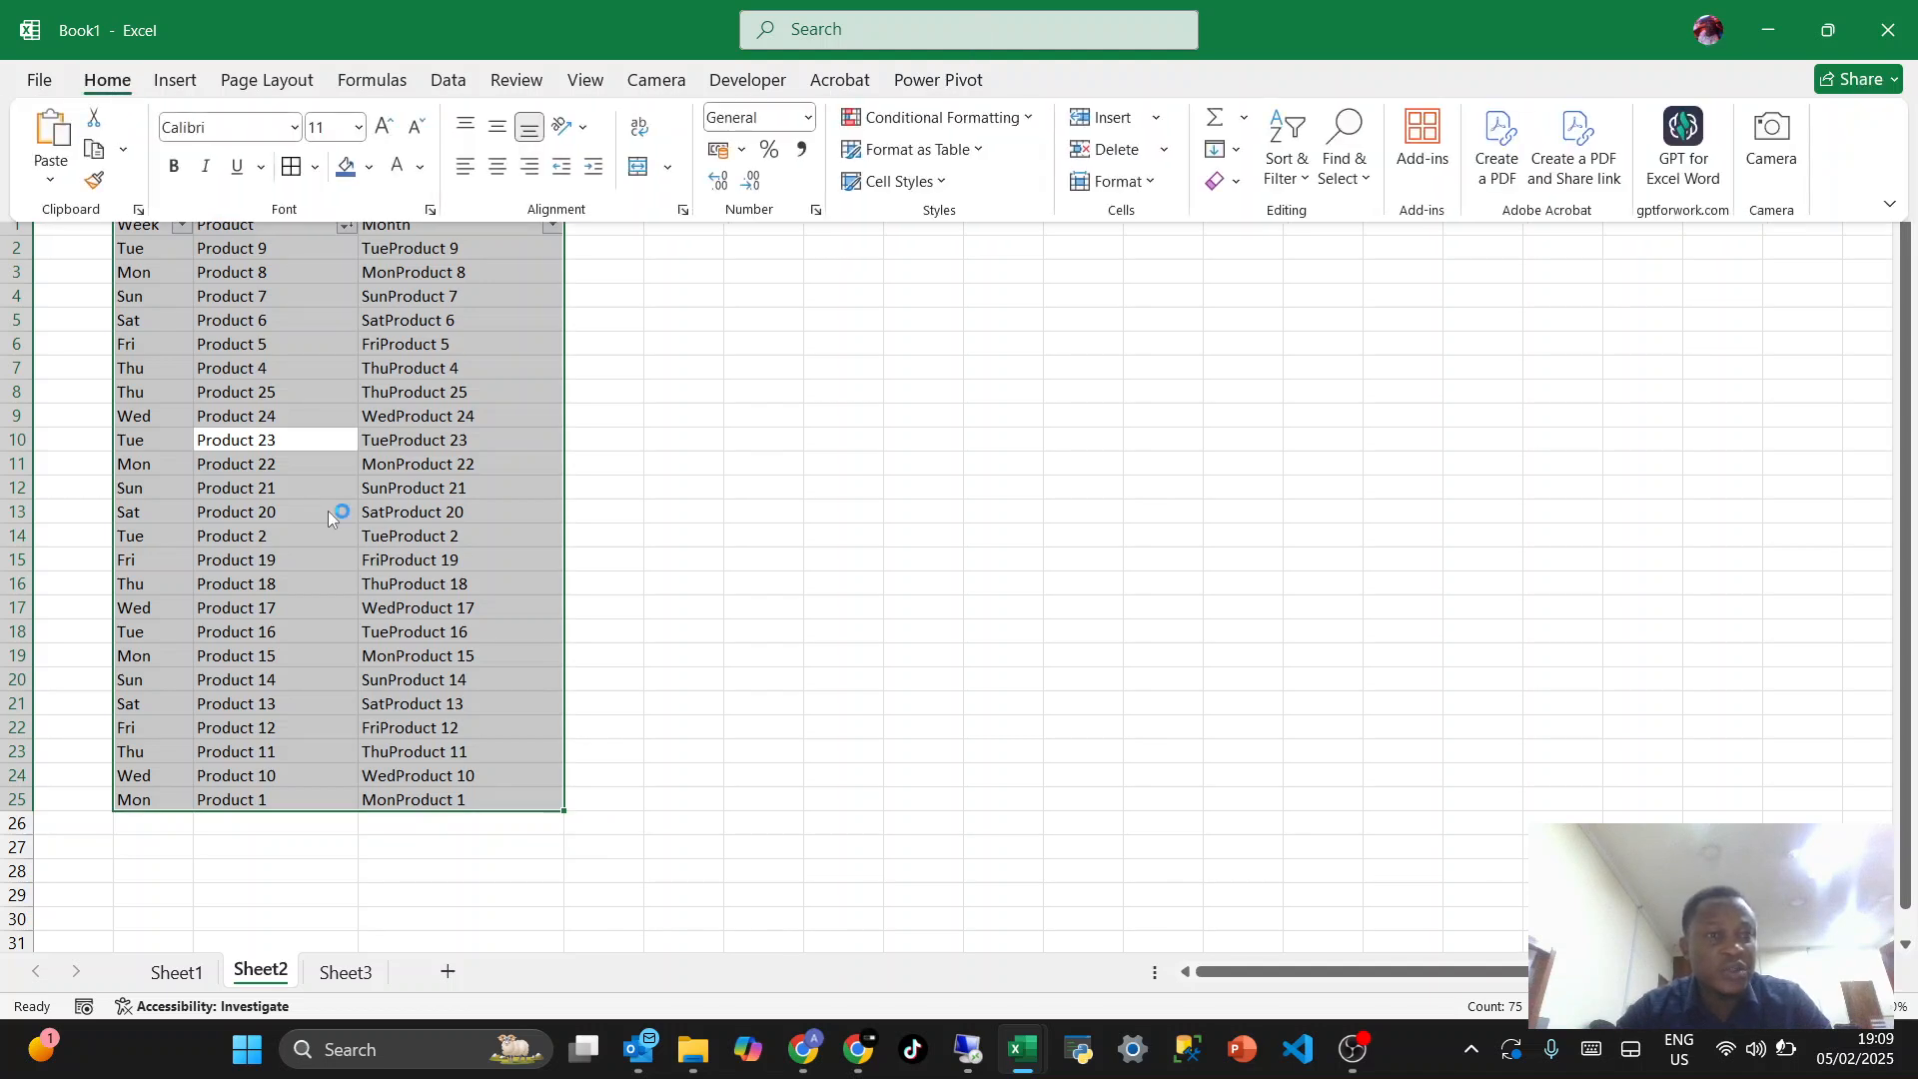
pyautogui.press('b')
pyautogui.press('a')
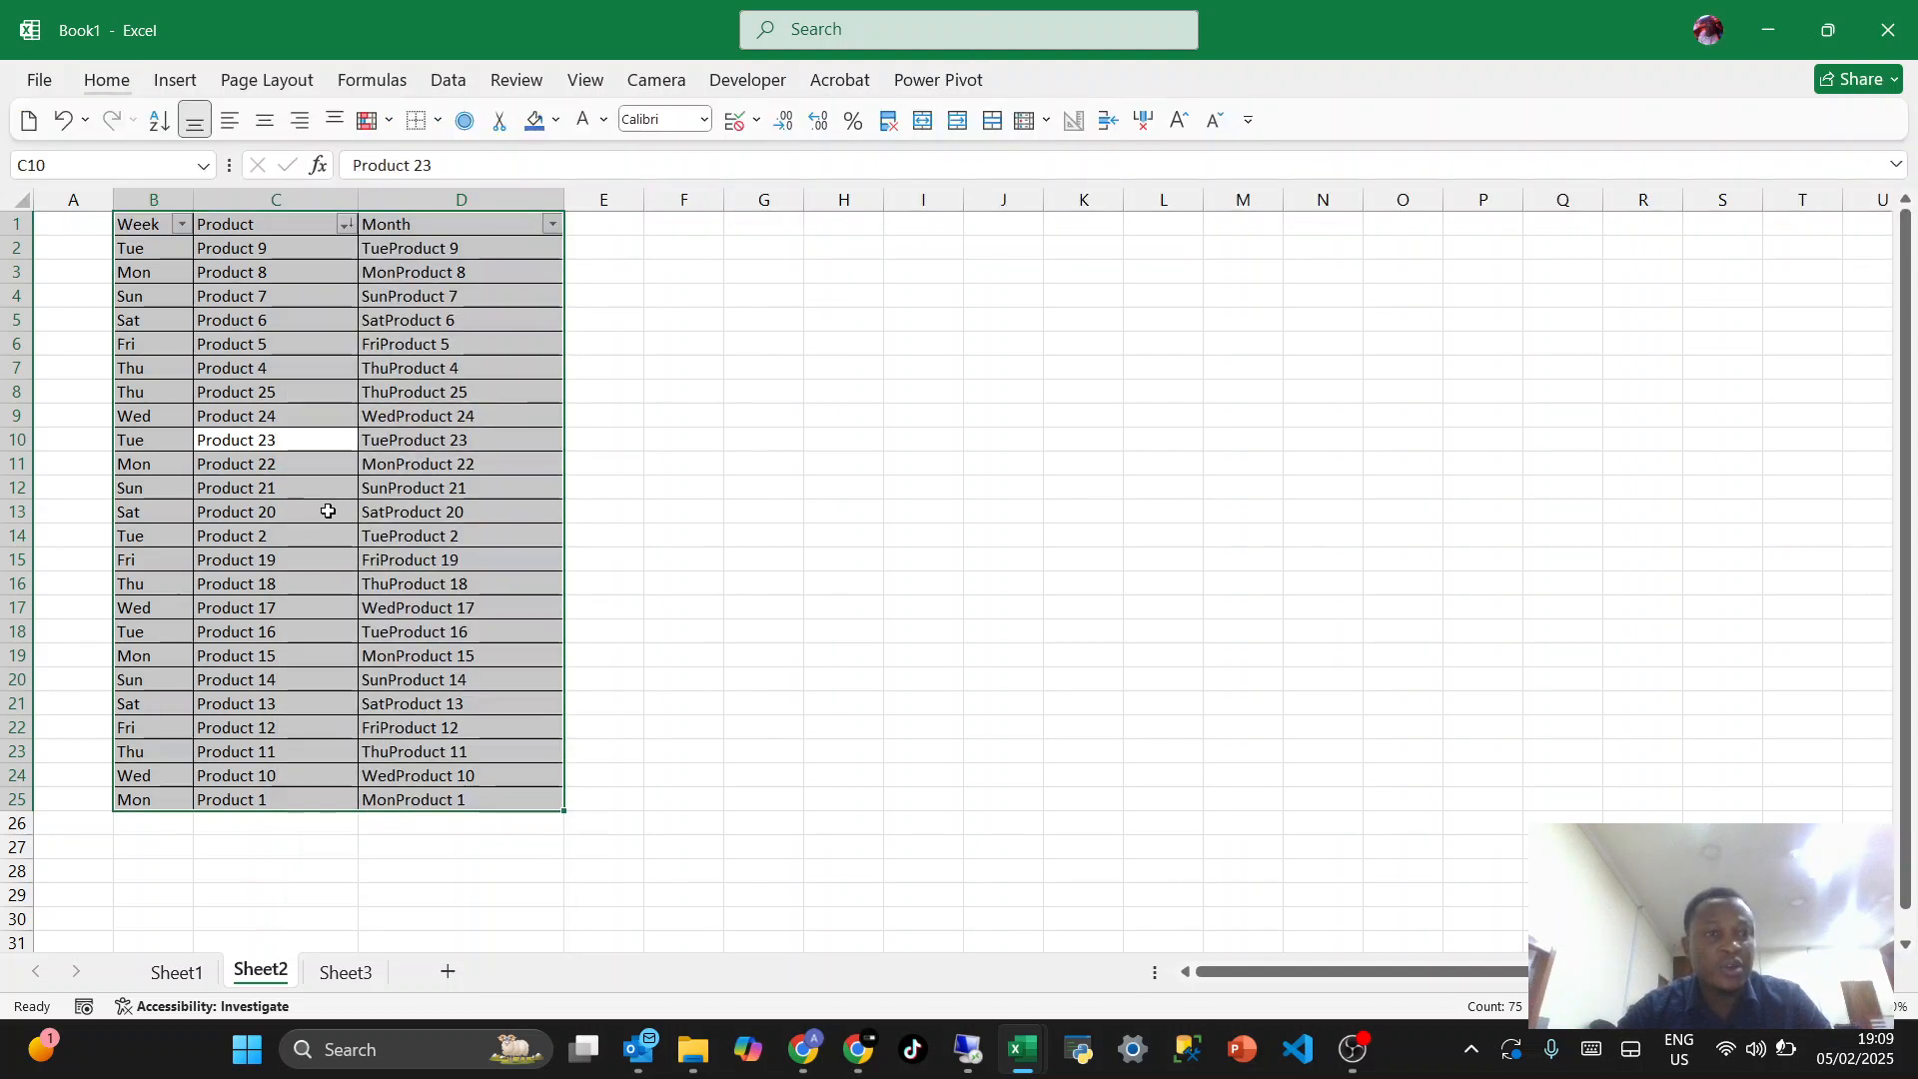
# - Select the whole table B1:D25 and undo the borders applied to it
pyautogui.click(328, 511)
pyautogui.hotkey('ctrl', 'a')
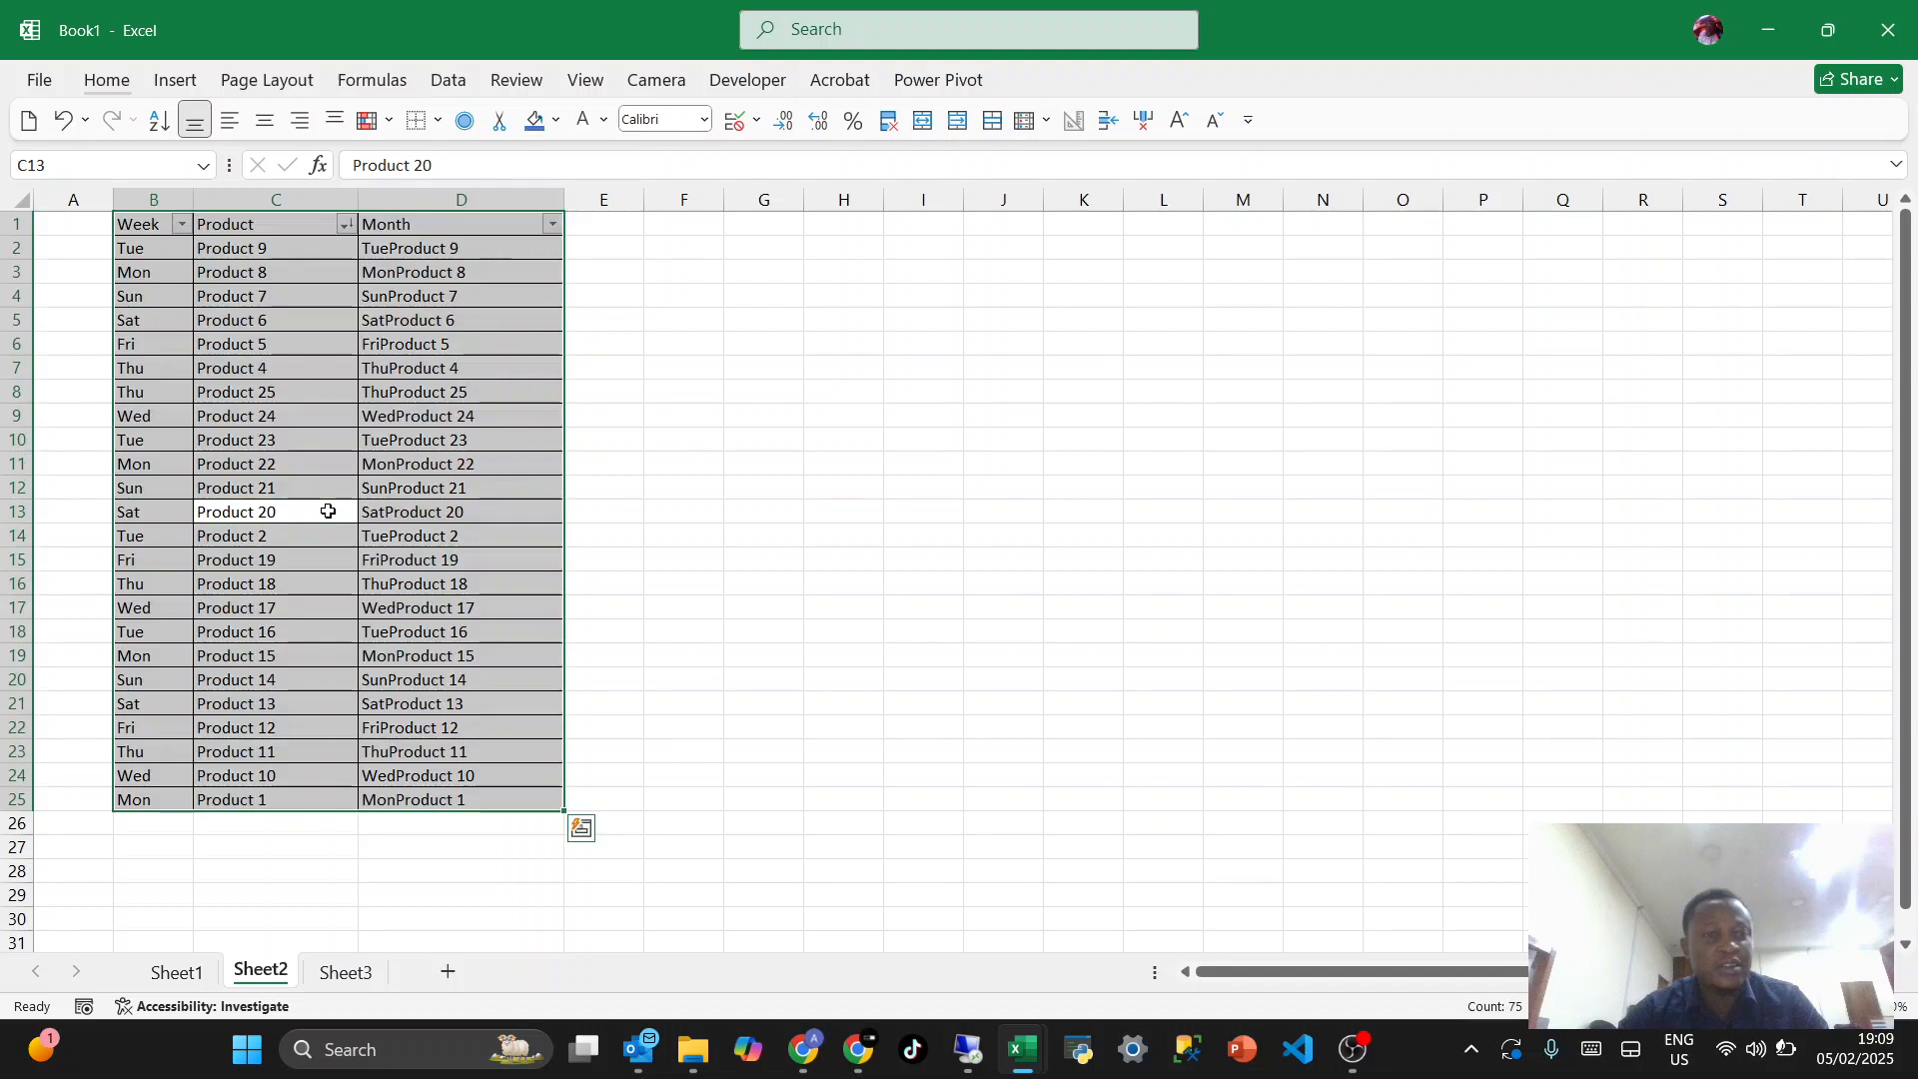
pyautogui.hotkey('ctrl', 'a')
pyautogui.hotkey('ctrl', 'z')
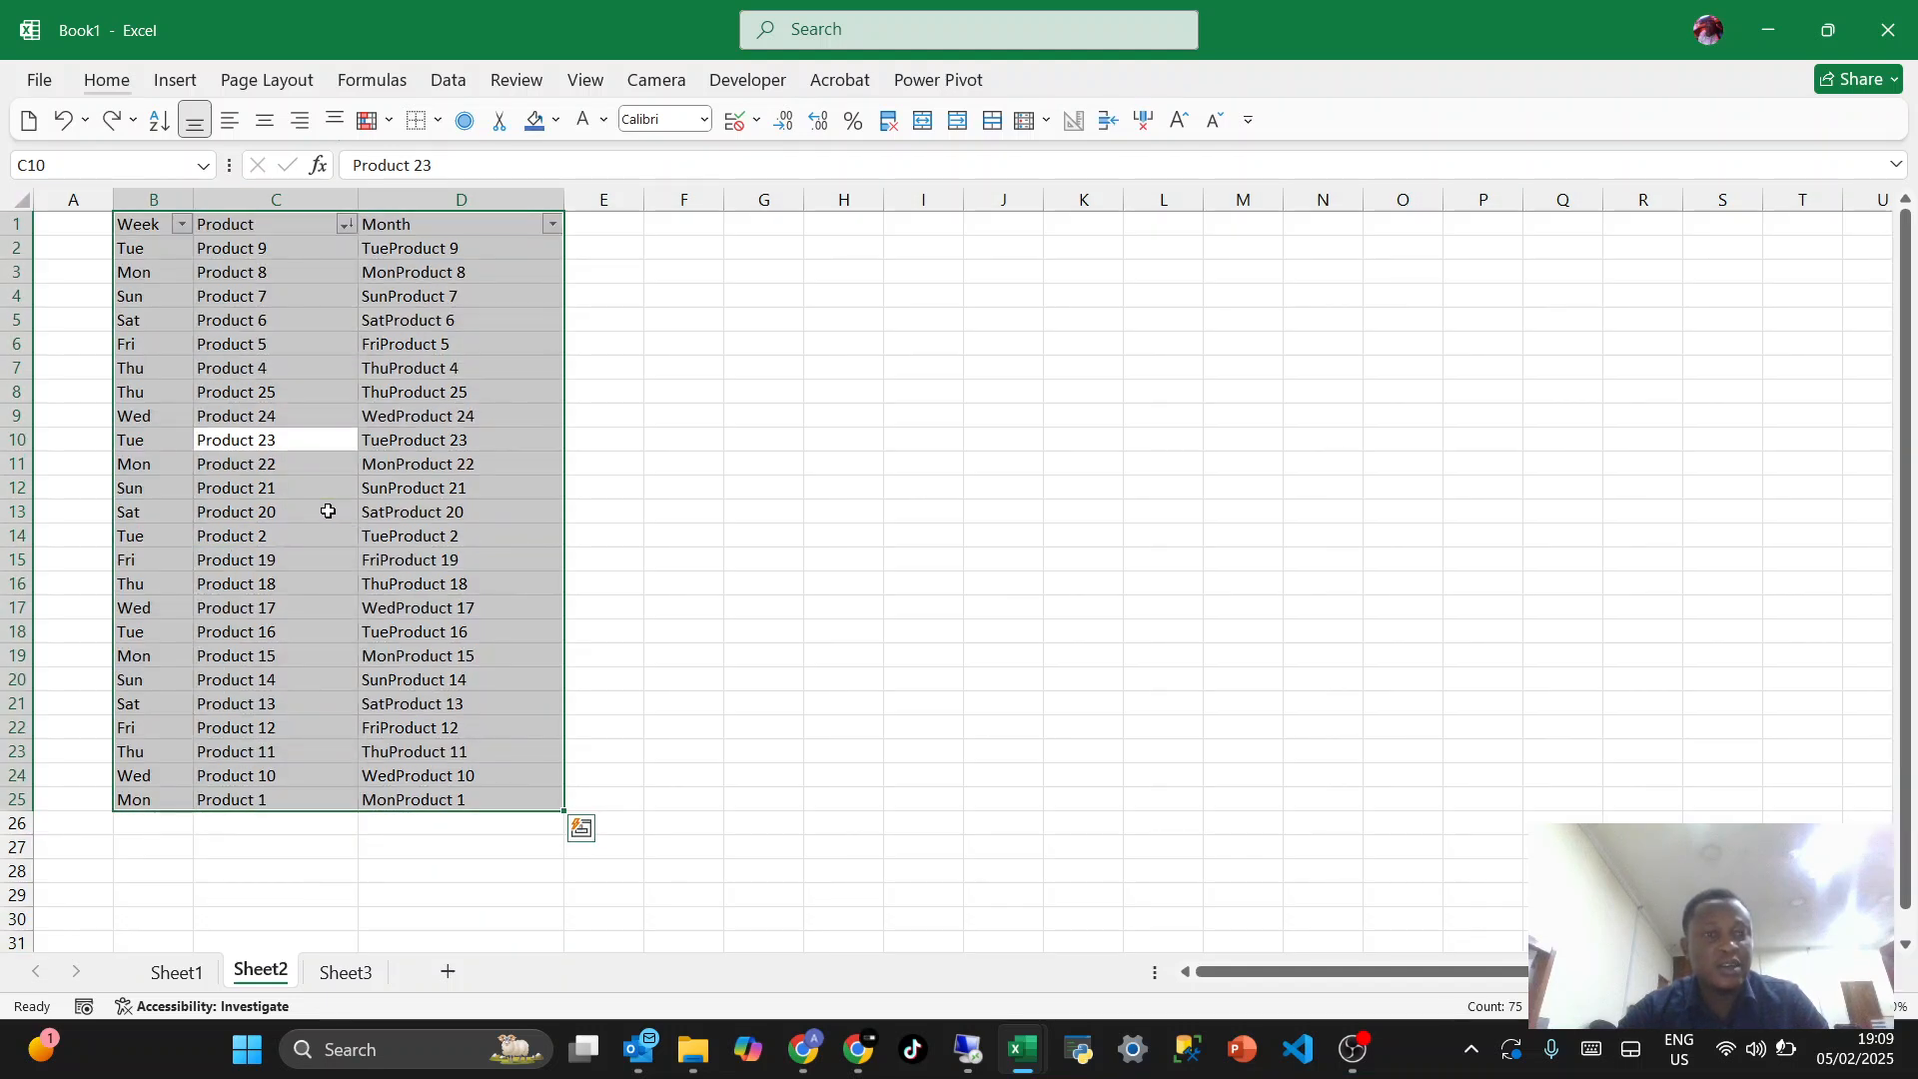
# - Apply all borders to the whole table B1:D25 again and undo them
pyautogui.click(327, 512)
pyautogui.hotkey('ctrl', 'a')
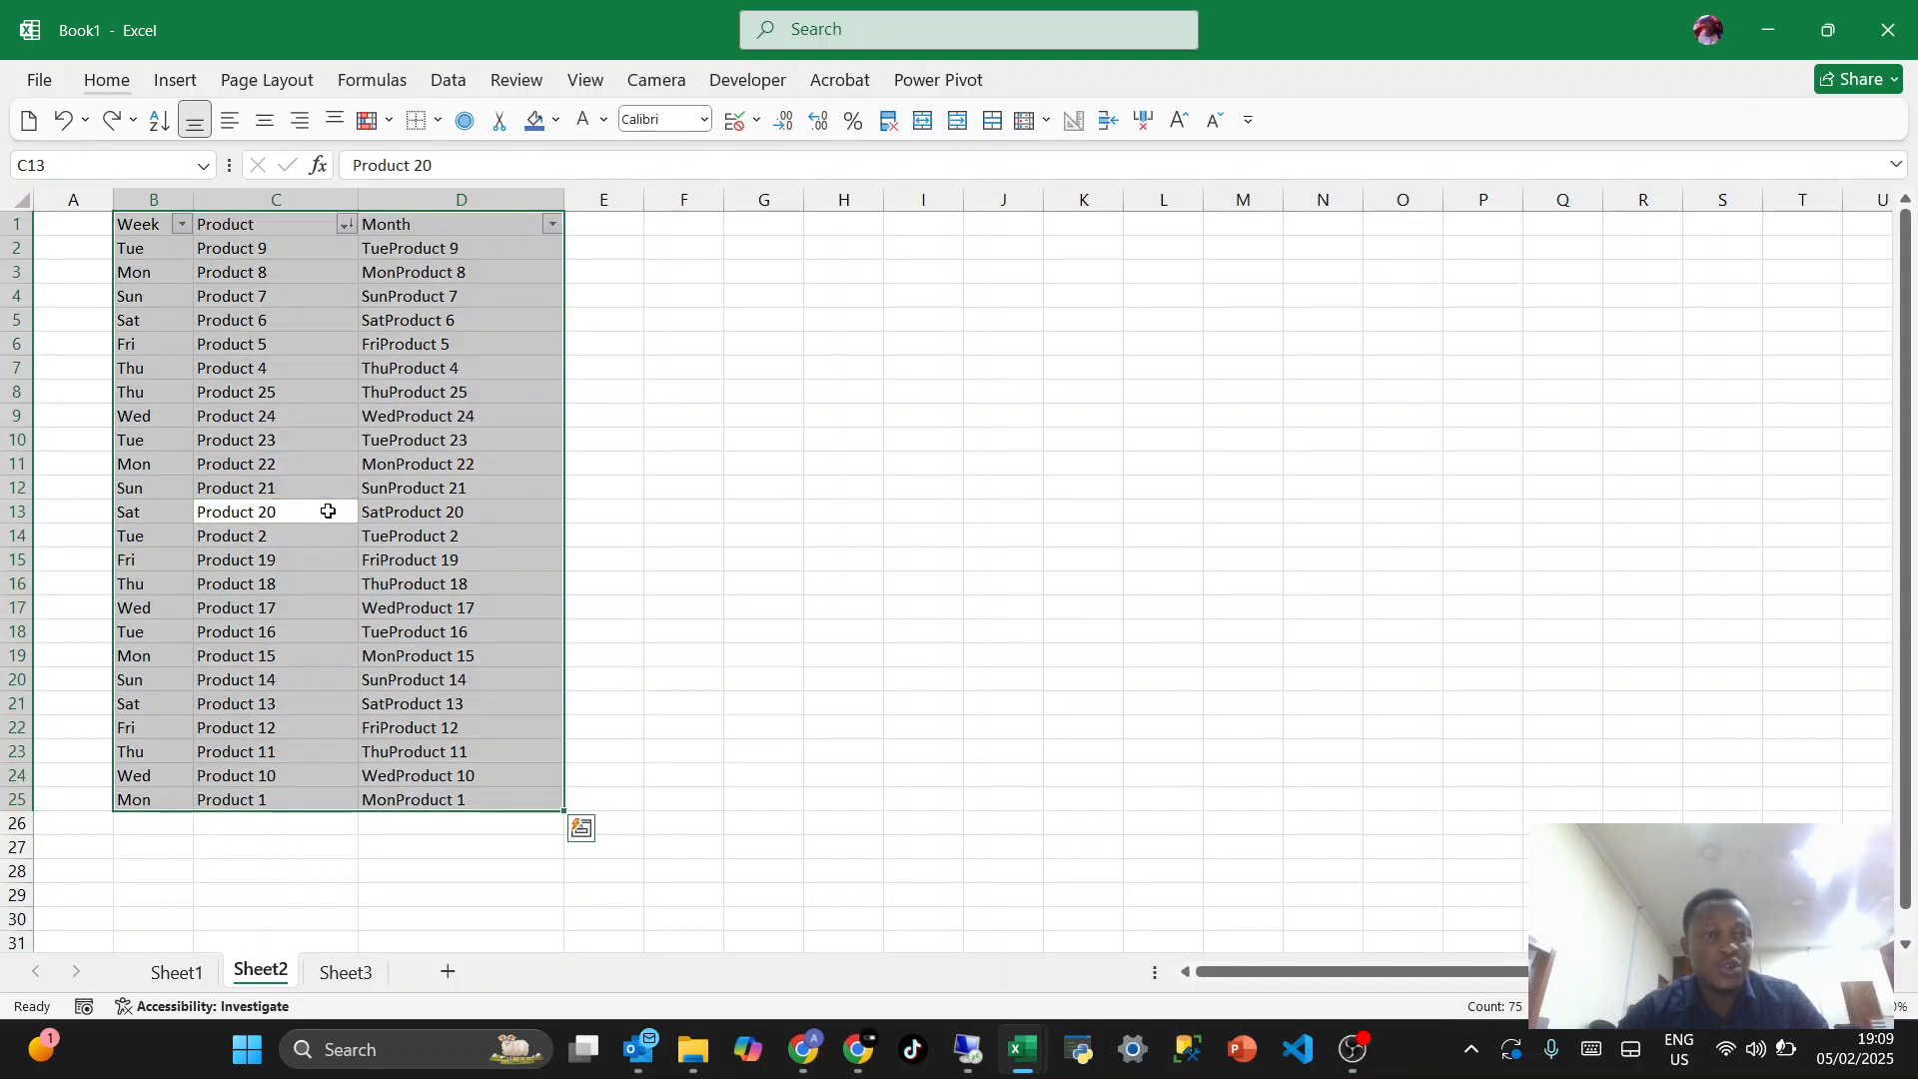
pyautogui.press('alt')
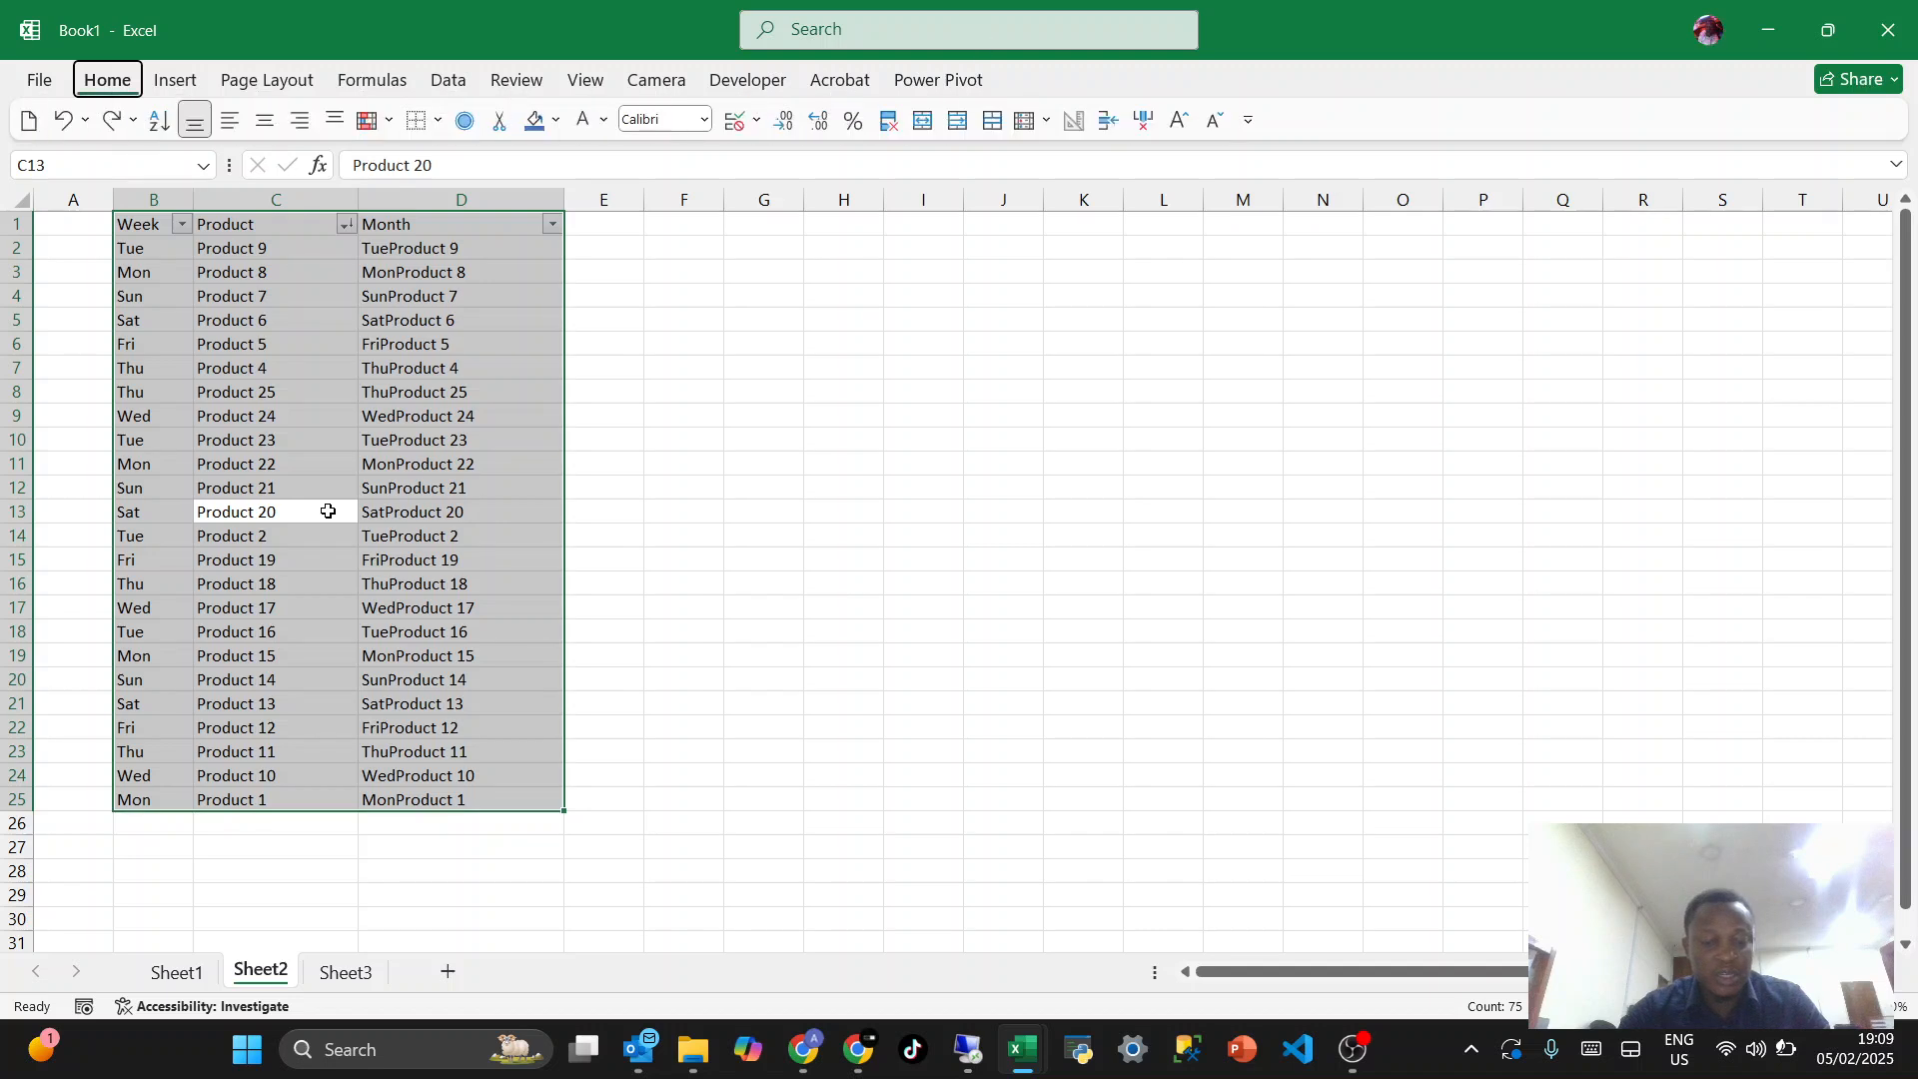
pyautogui.press('h')
pyautogui.press('b')
pyautogui.press('a')
pyautogui.click(327, 511)
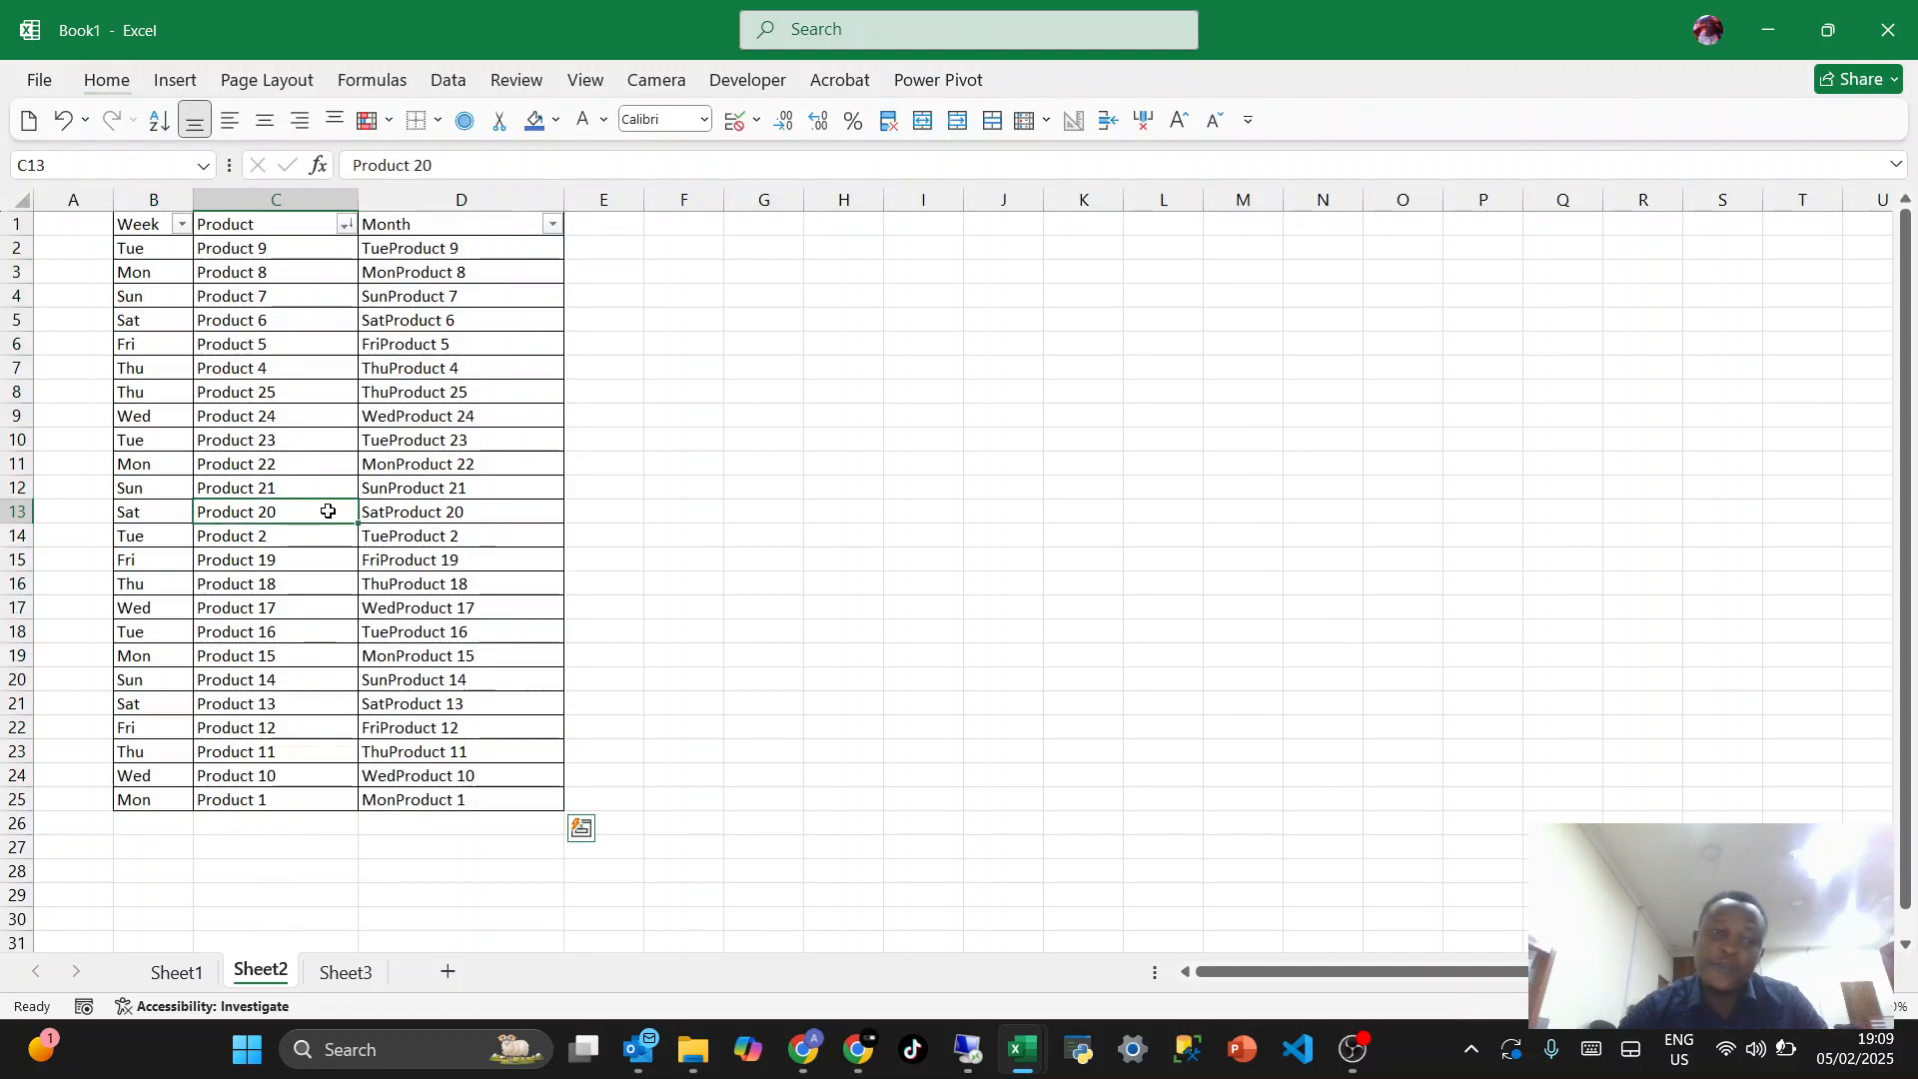
pyautogui.click(446, 436)
pyautogui.hotkey('ctrl', 'z')
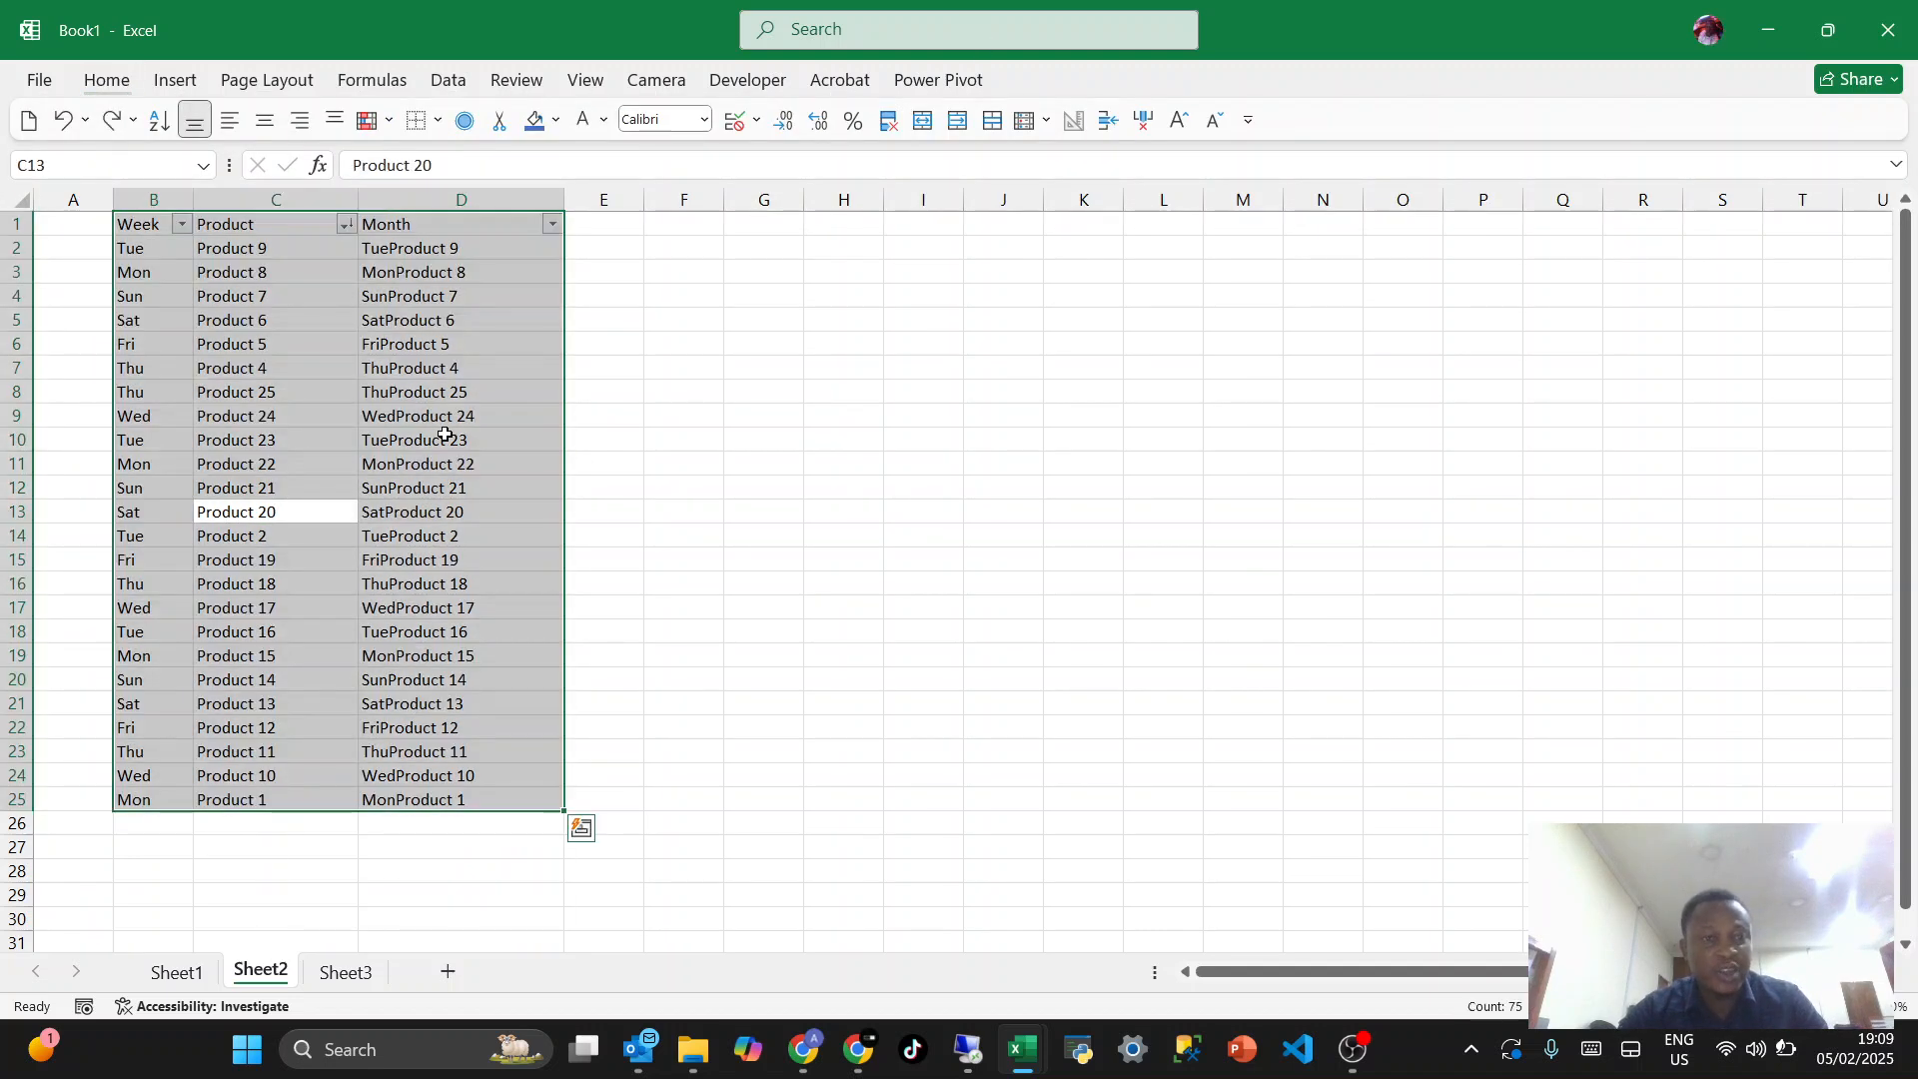
# - Select the whole table B1:D25 and apply all borders to every cell
pyautogui.click(446, 435)
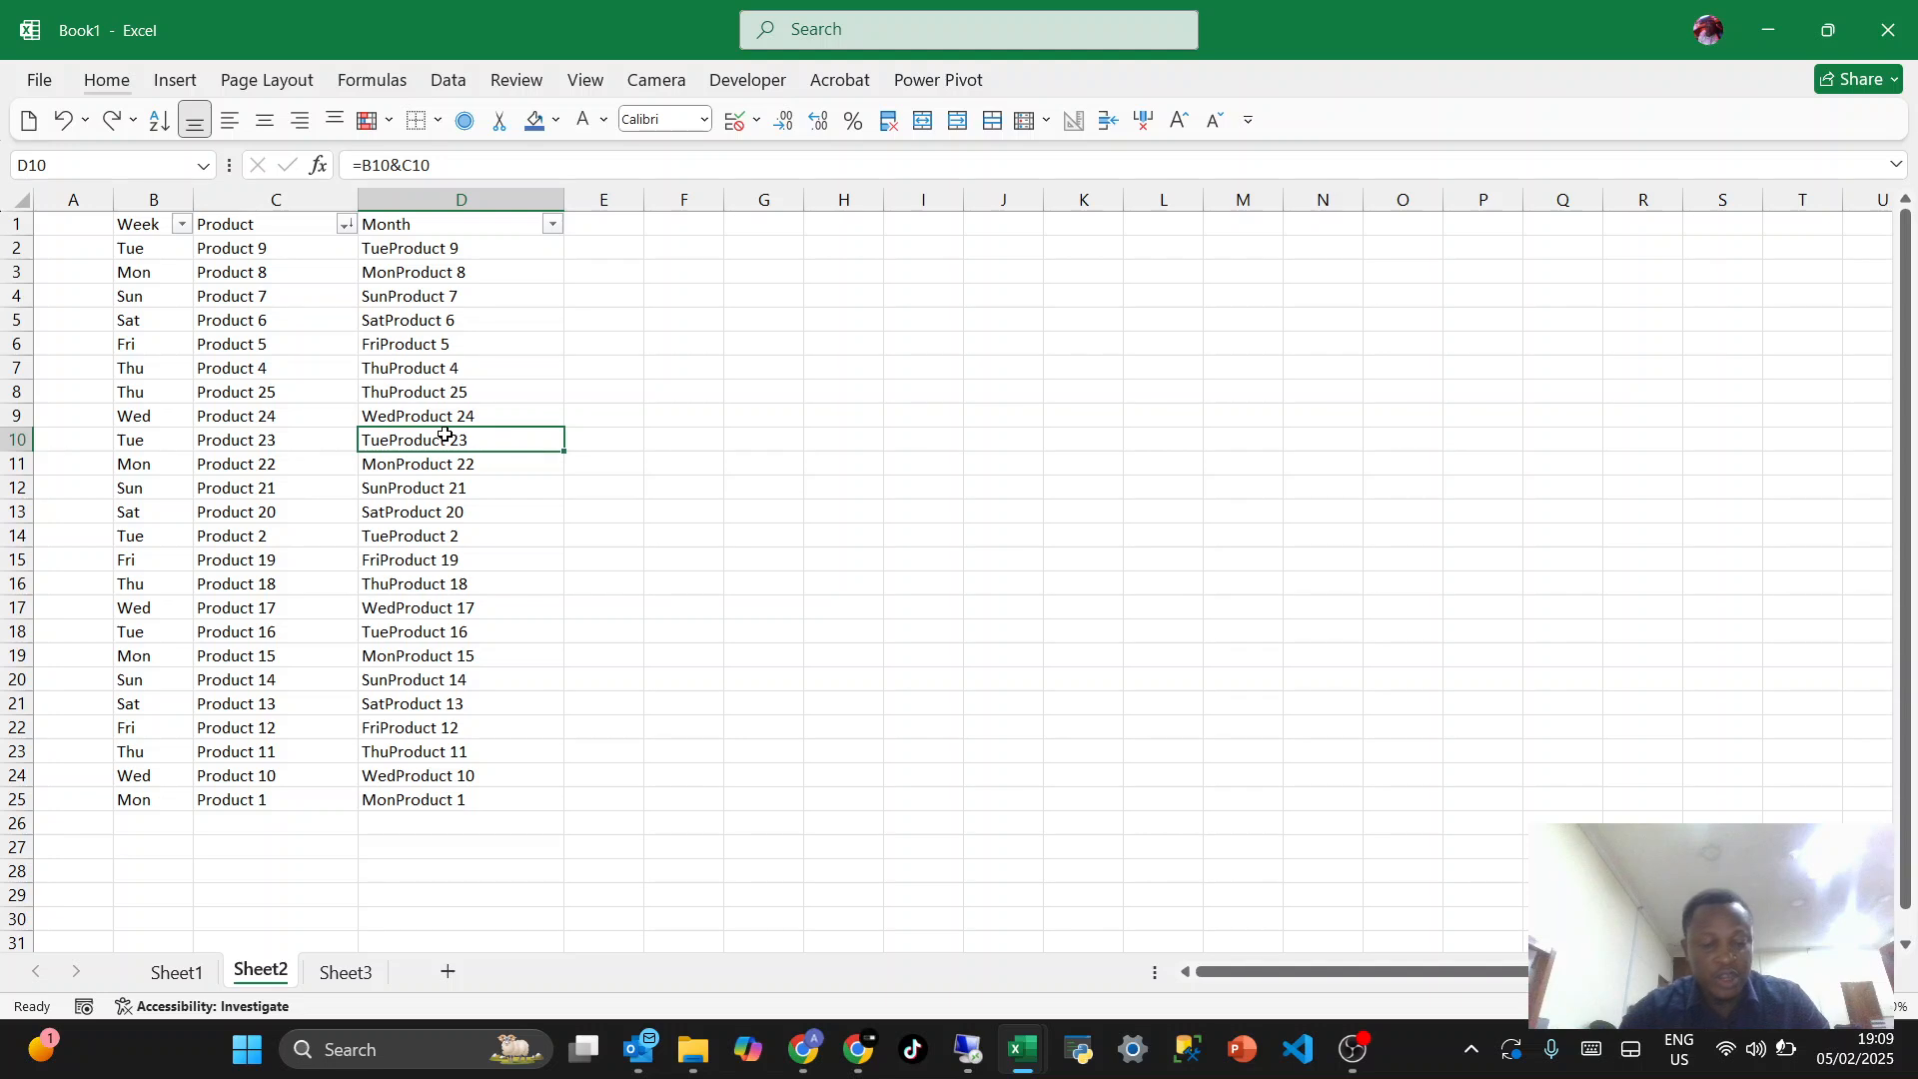
pyautogui.hotkey('ctrl', 'a')
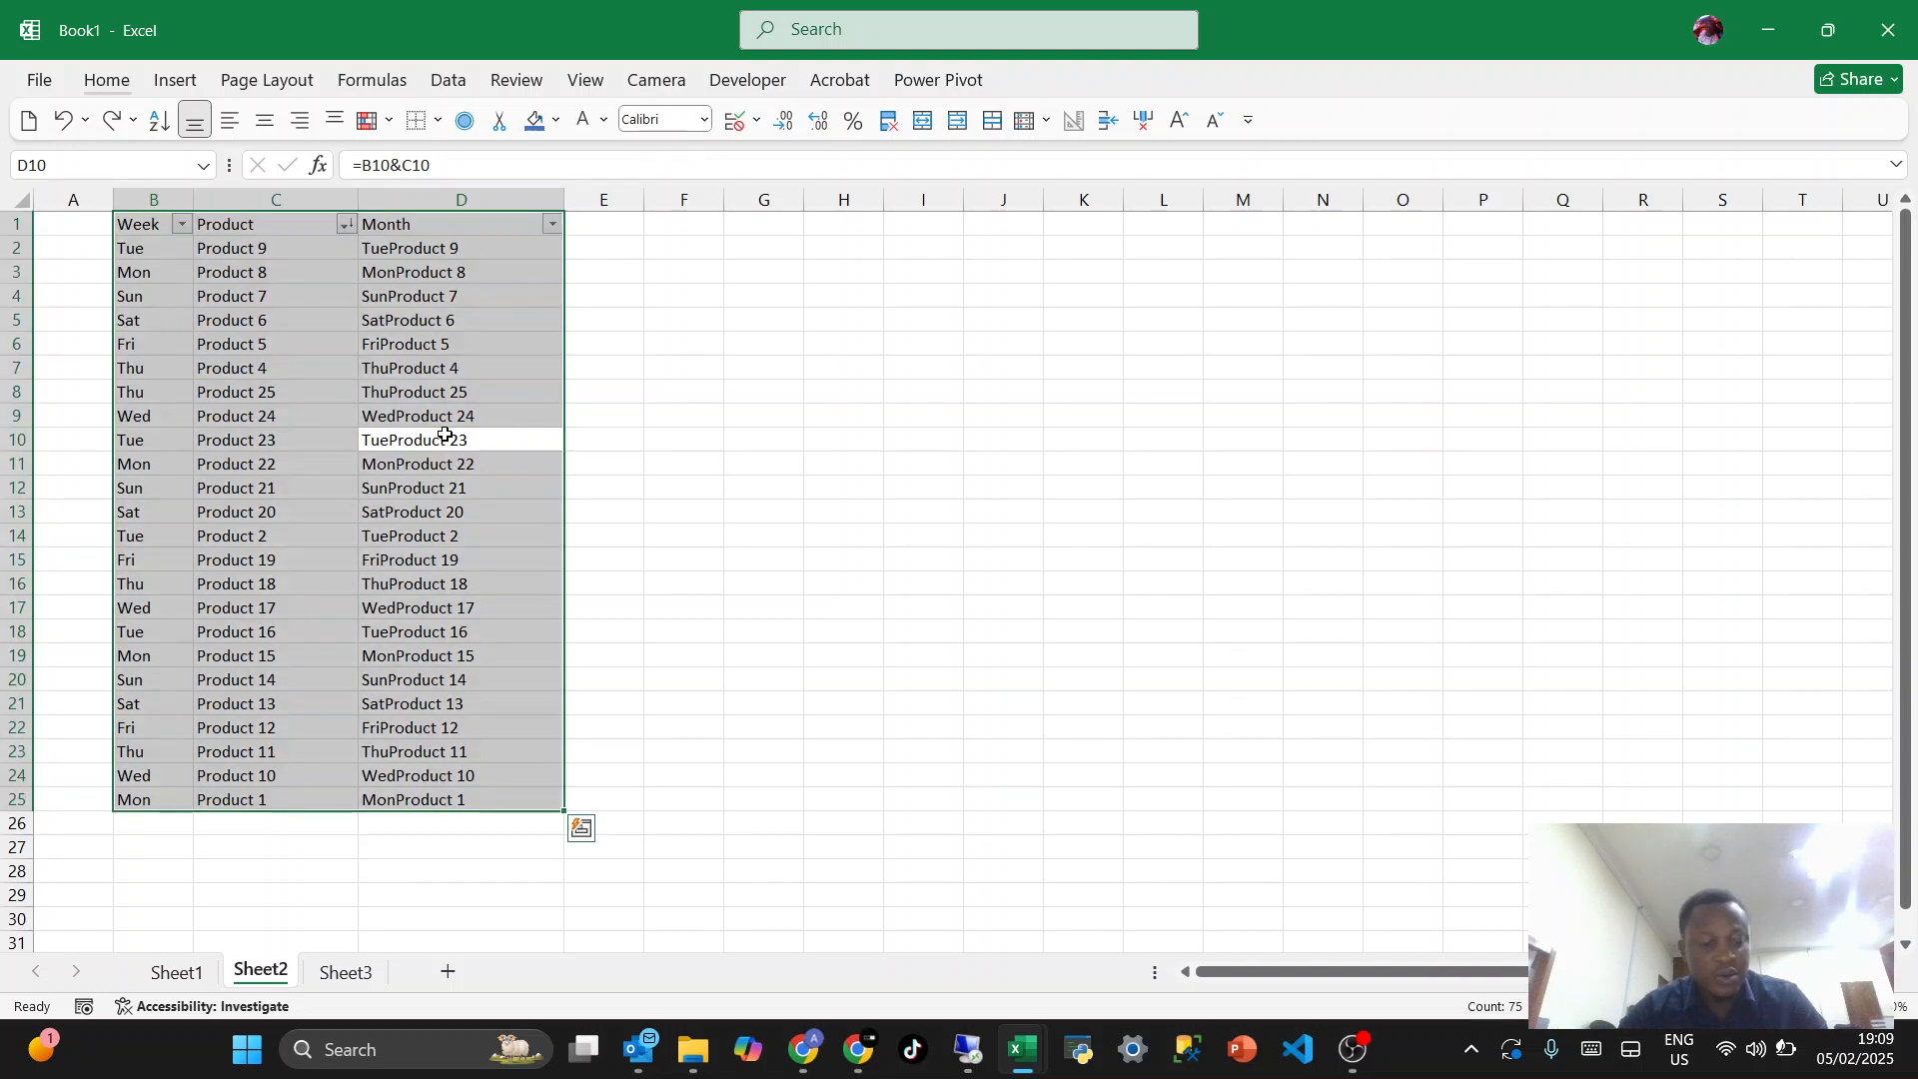
pyautogui.hotkey('alt', 'h')
pyautogui.press('b')
pyautogui.press('a')
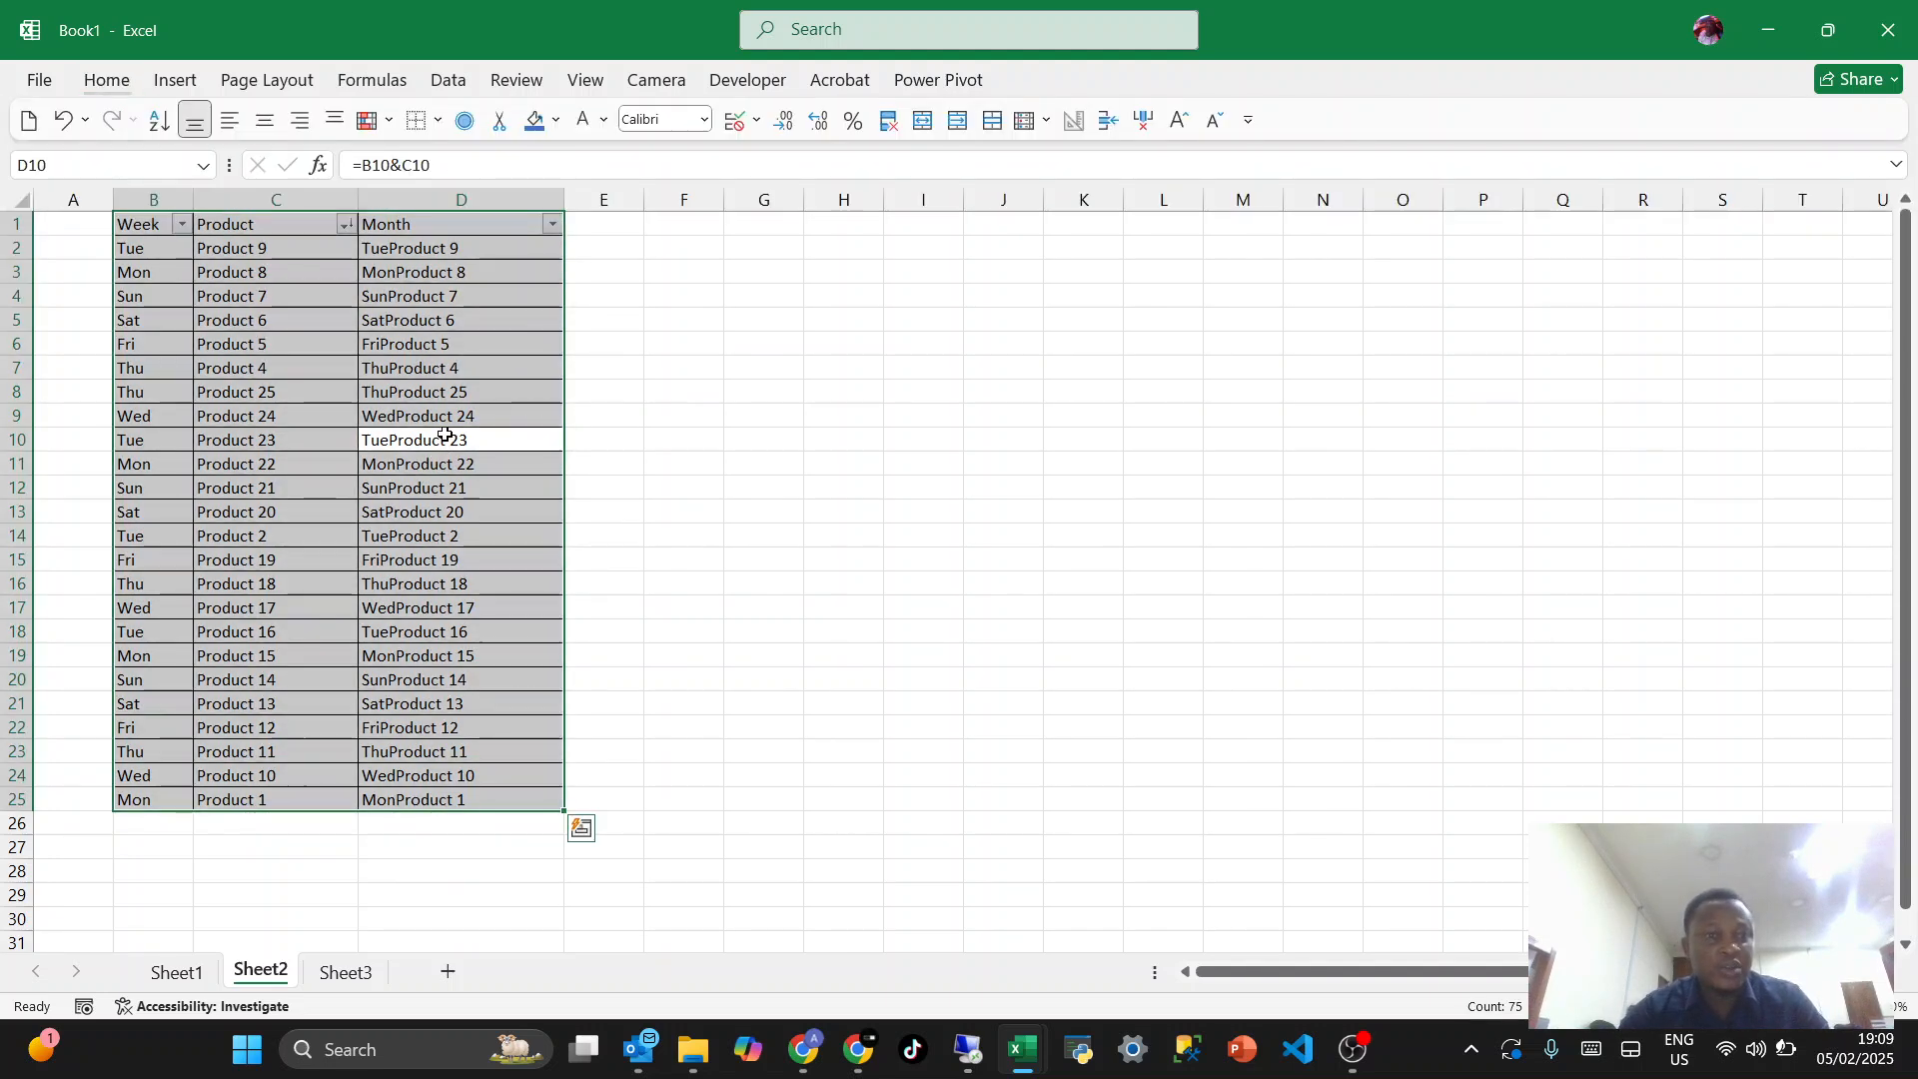
pyautogui.click(372, 447)
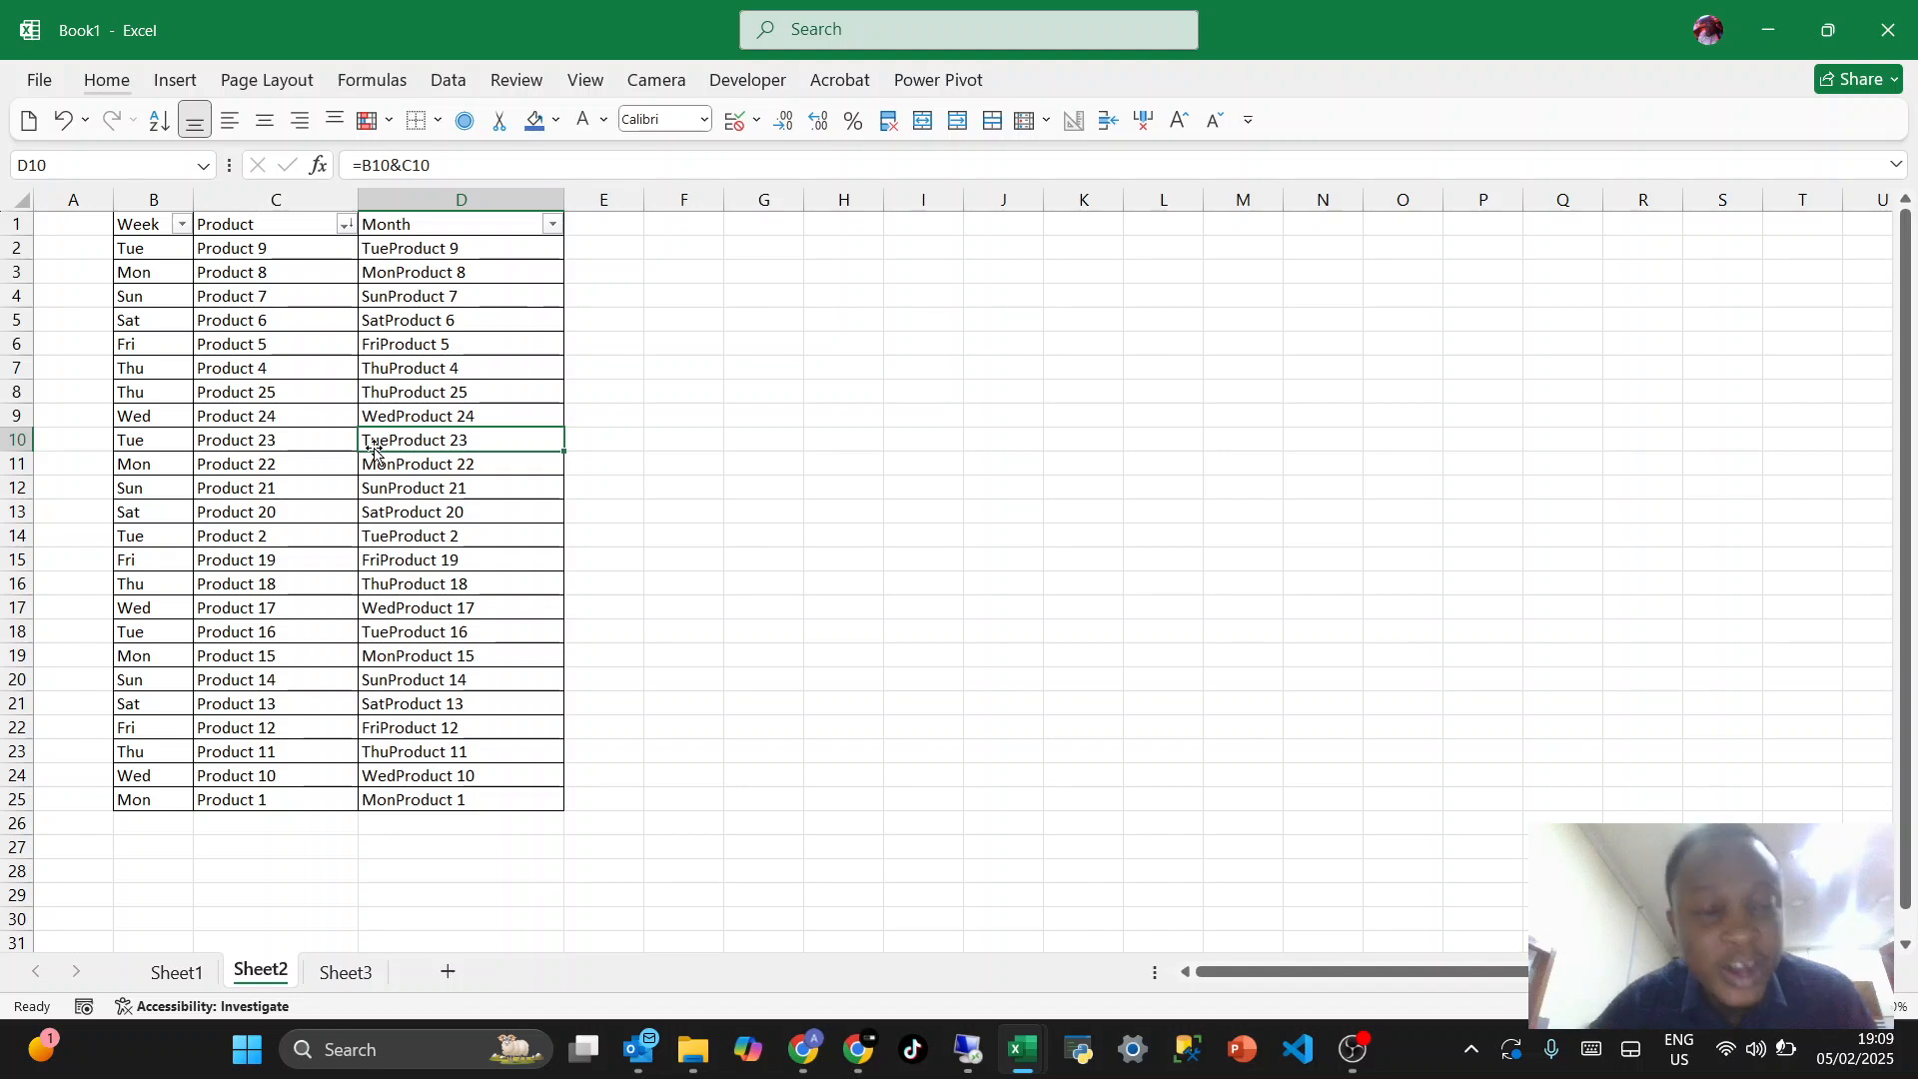
pyautogui.click(314, 470)
pyautogui.hotkey('ctrl', 't')
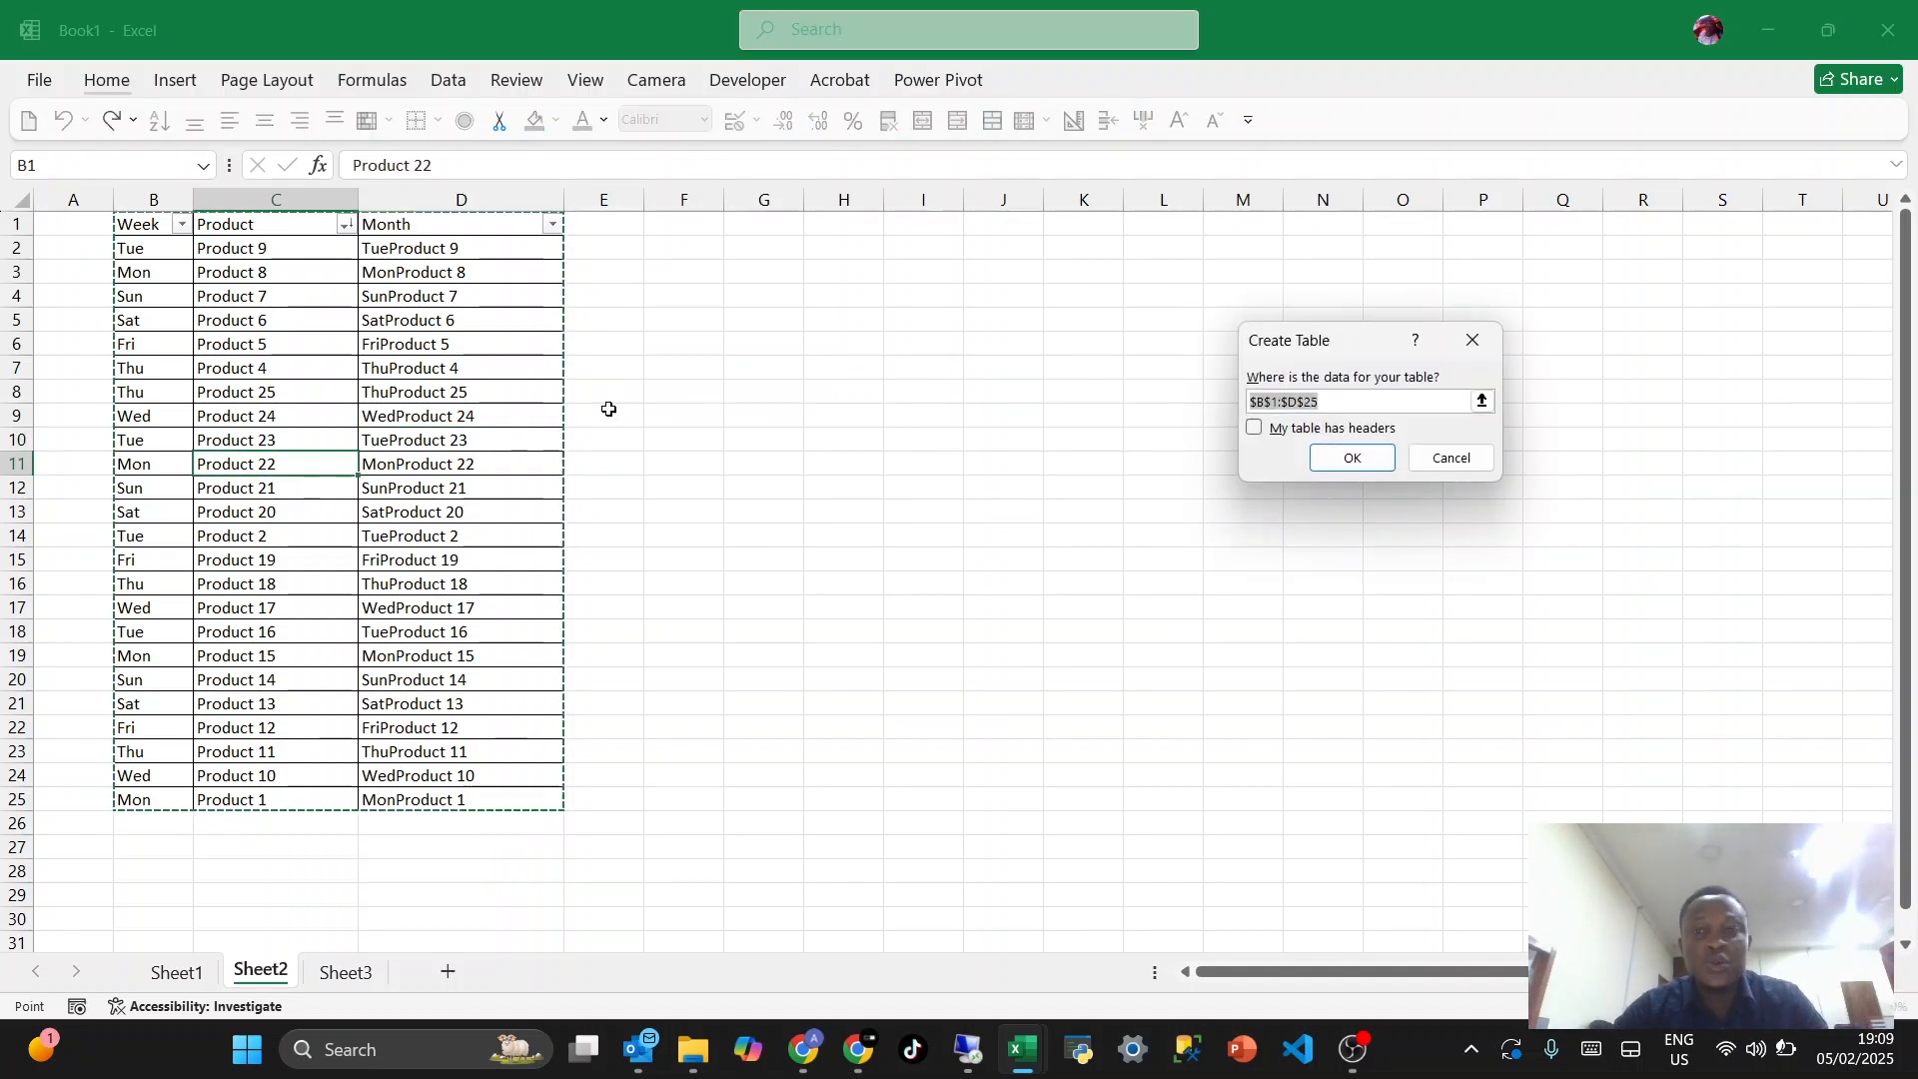
pyautogui.press('Escape')
pyautogui.click(419, 393)
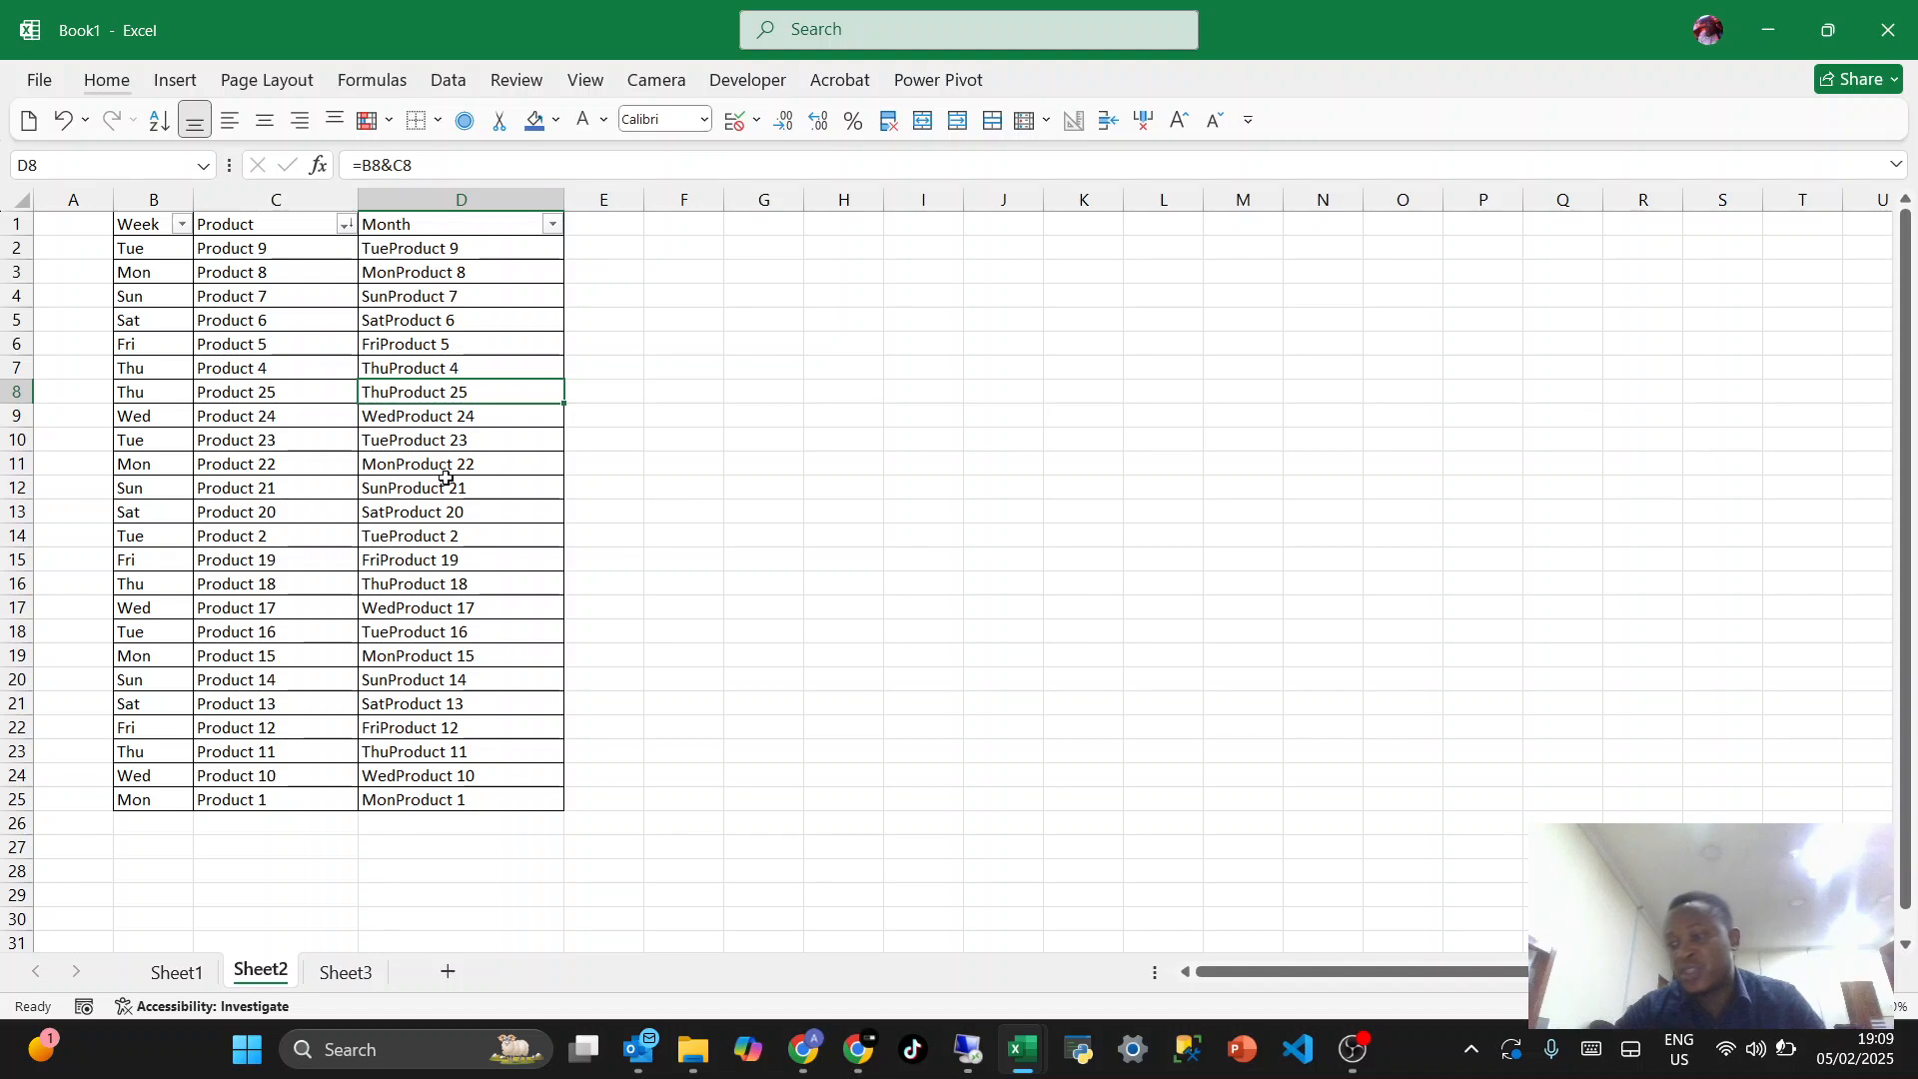
# - Append a long run of the letter n to "Product 20" in C13 and clear the contents of D13
pyautogui.doubleClick(288, 508)
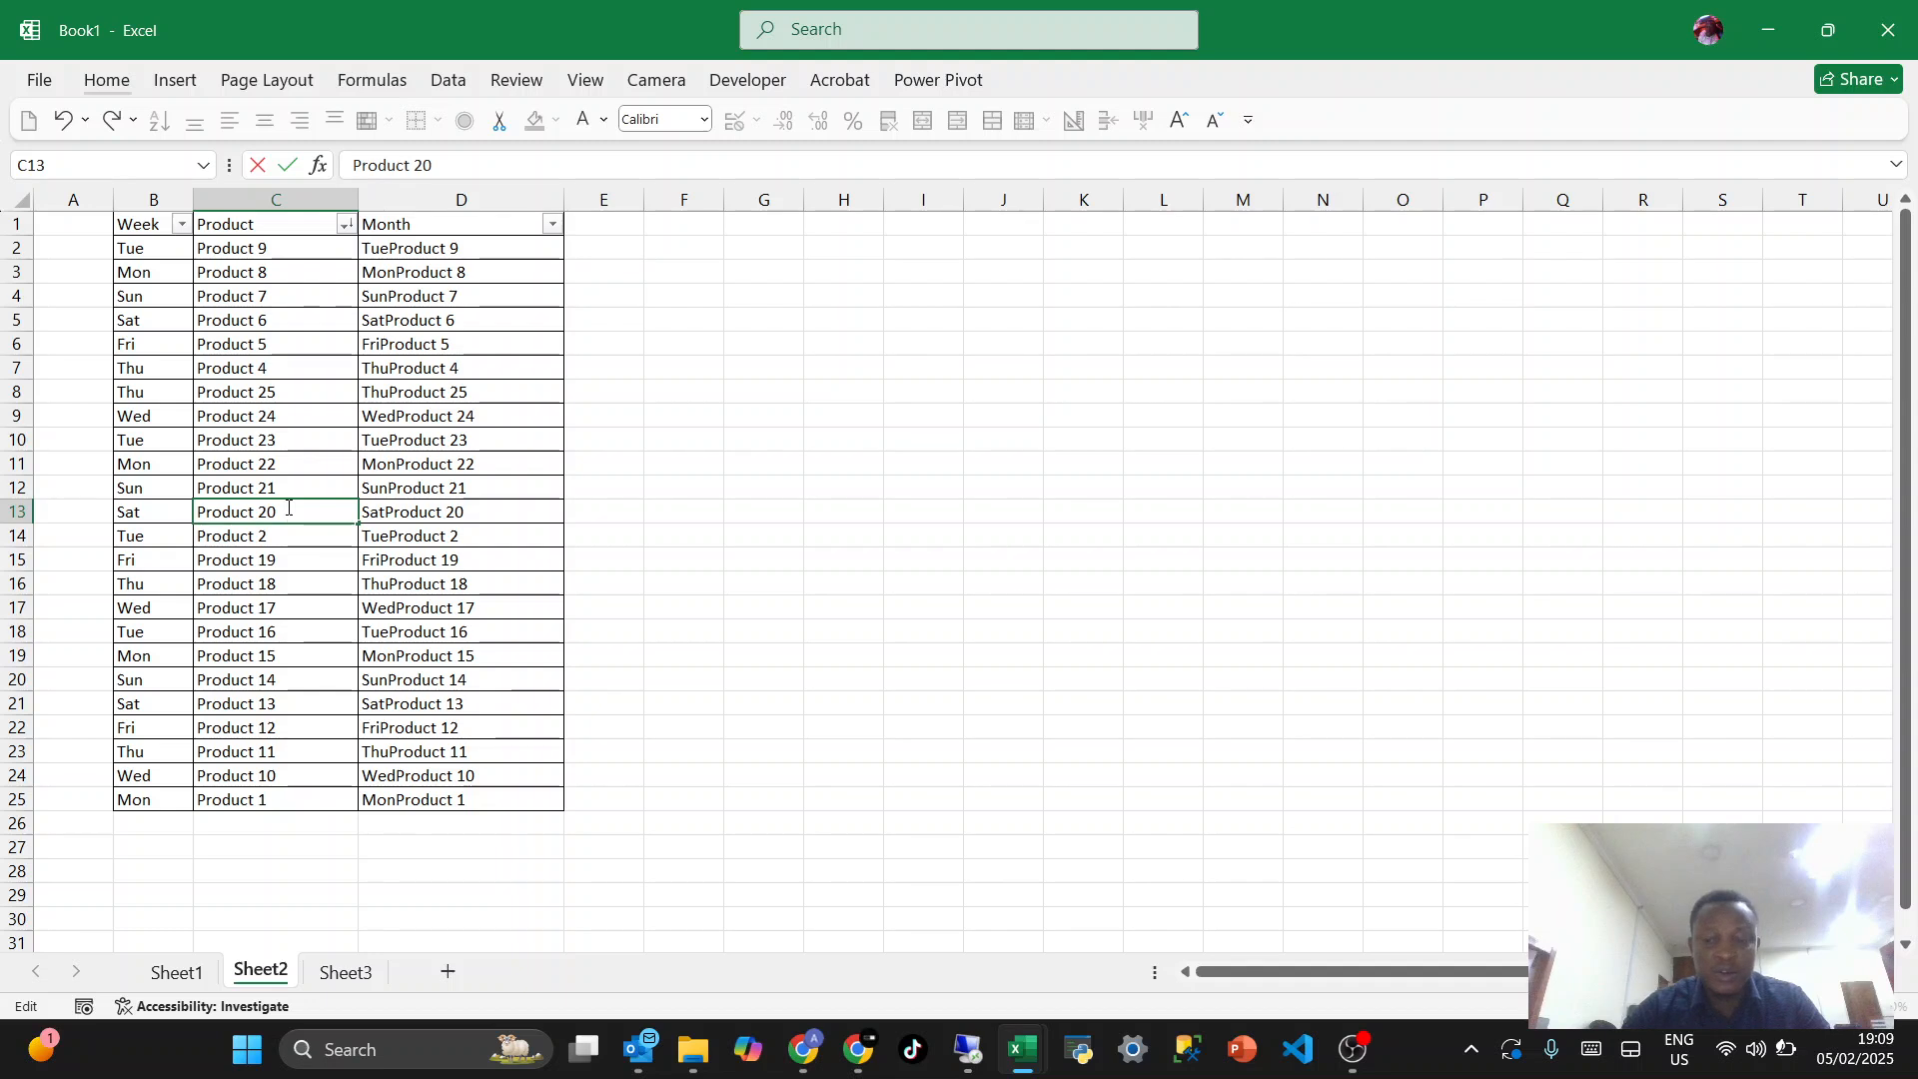
pyautogui.write('nnnnnnnnnnnnnnnnnnnnnnnnnnn')
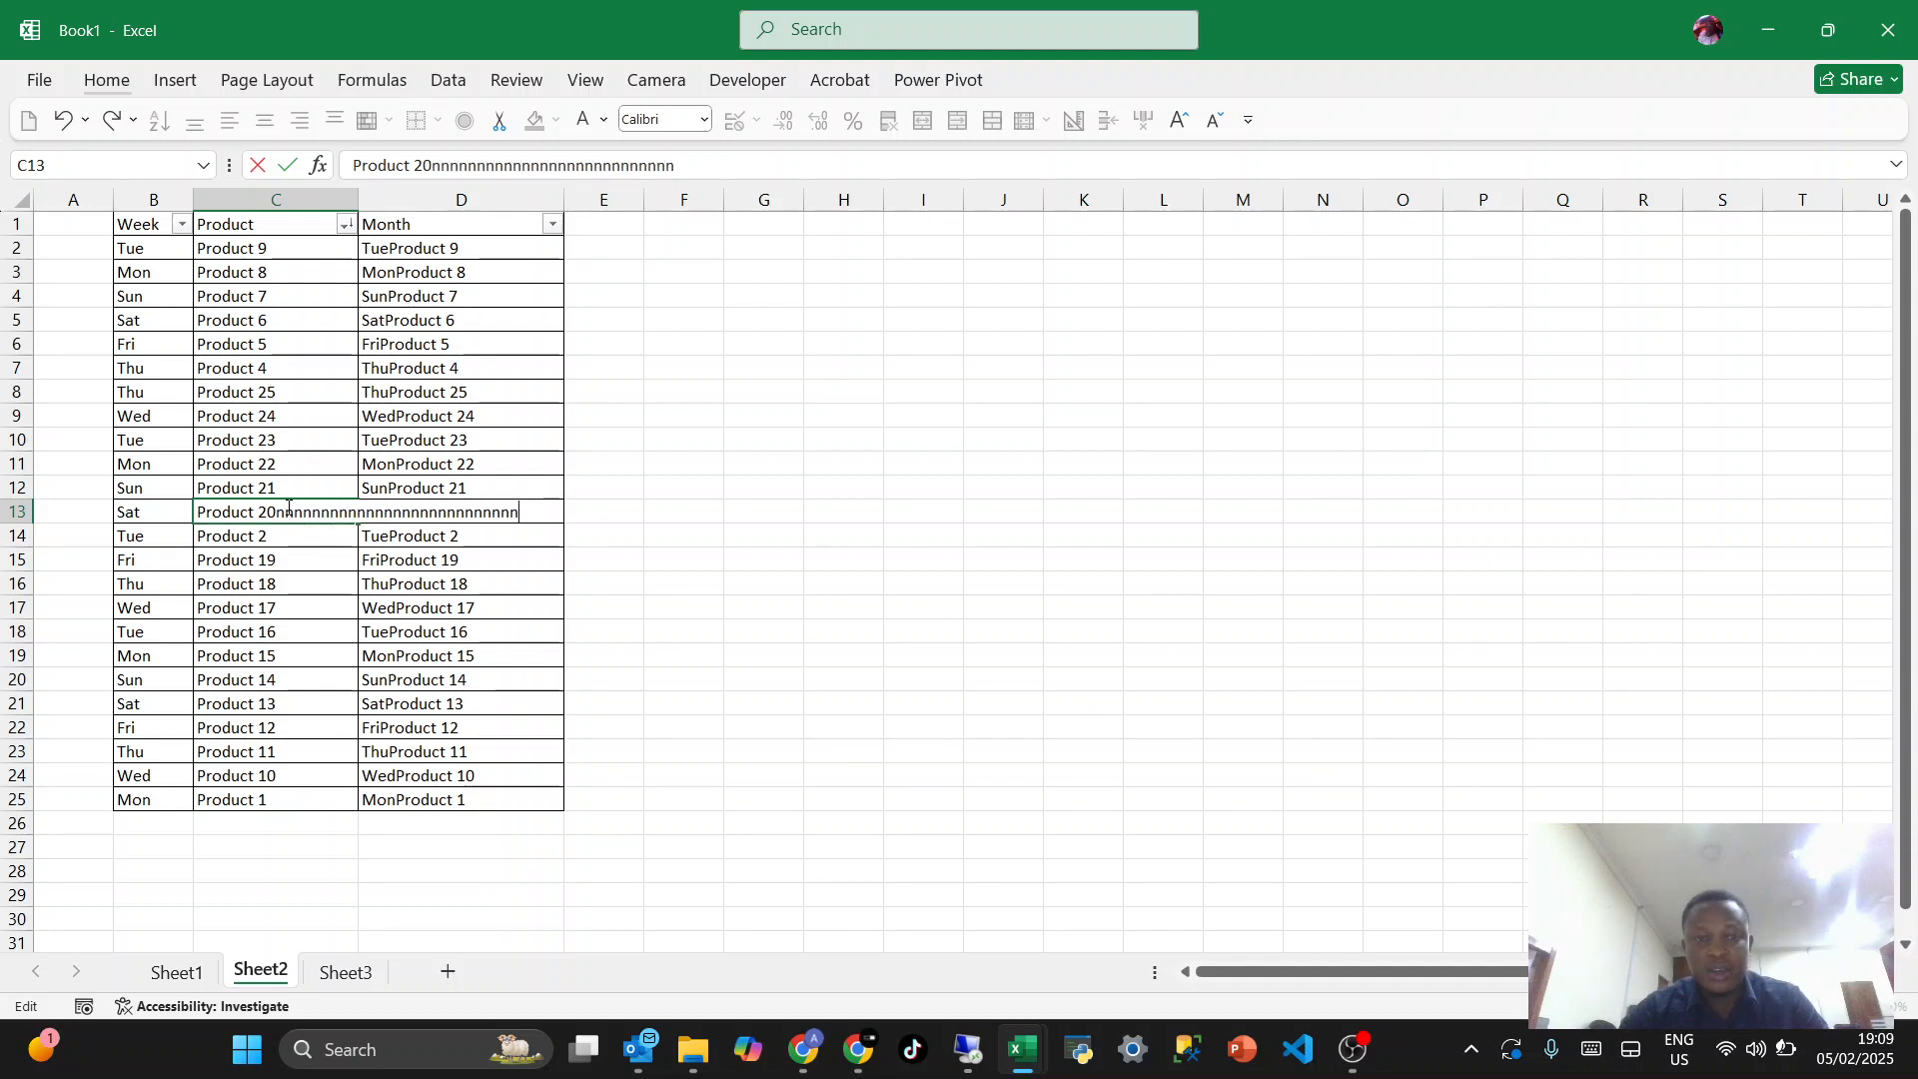
pyautogui.press('Return')
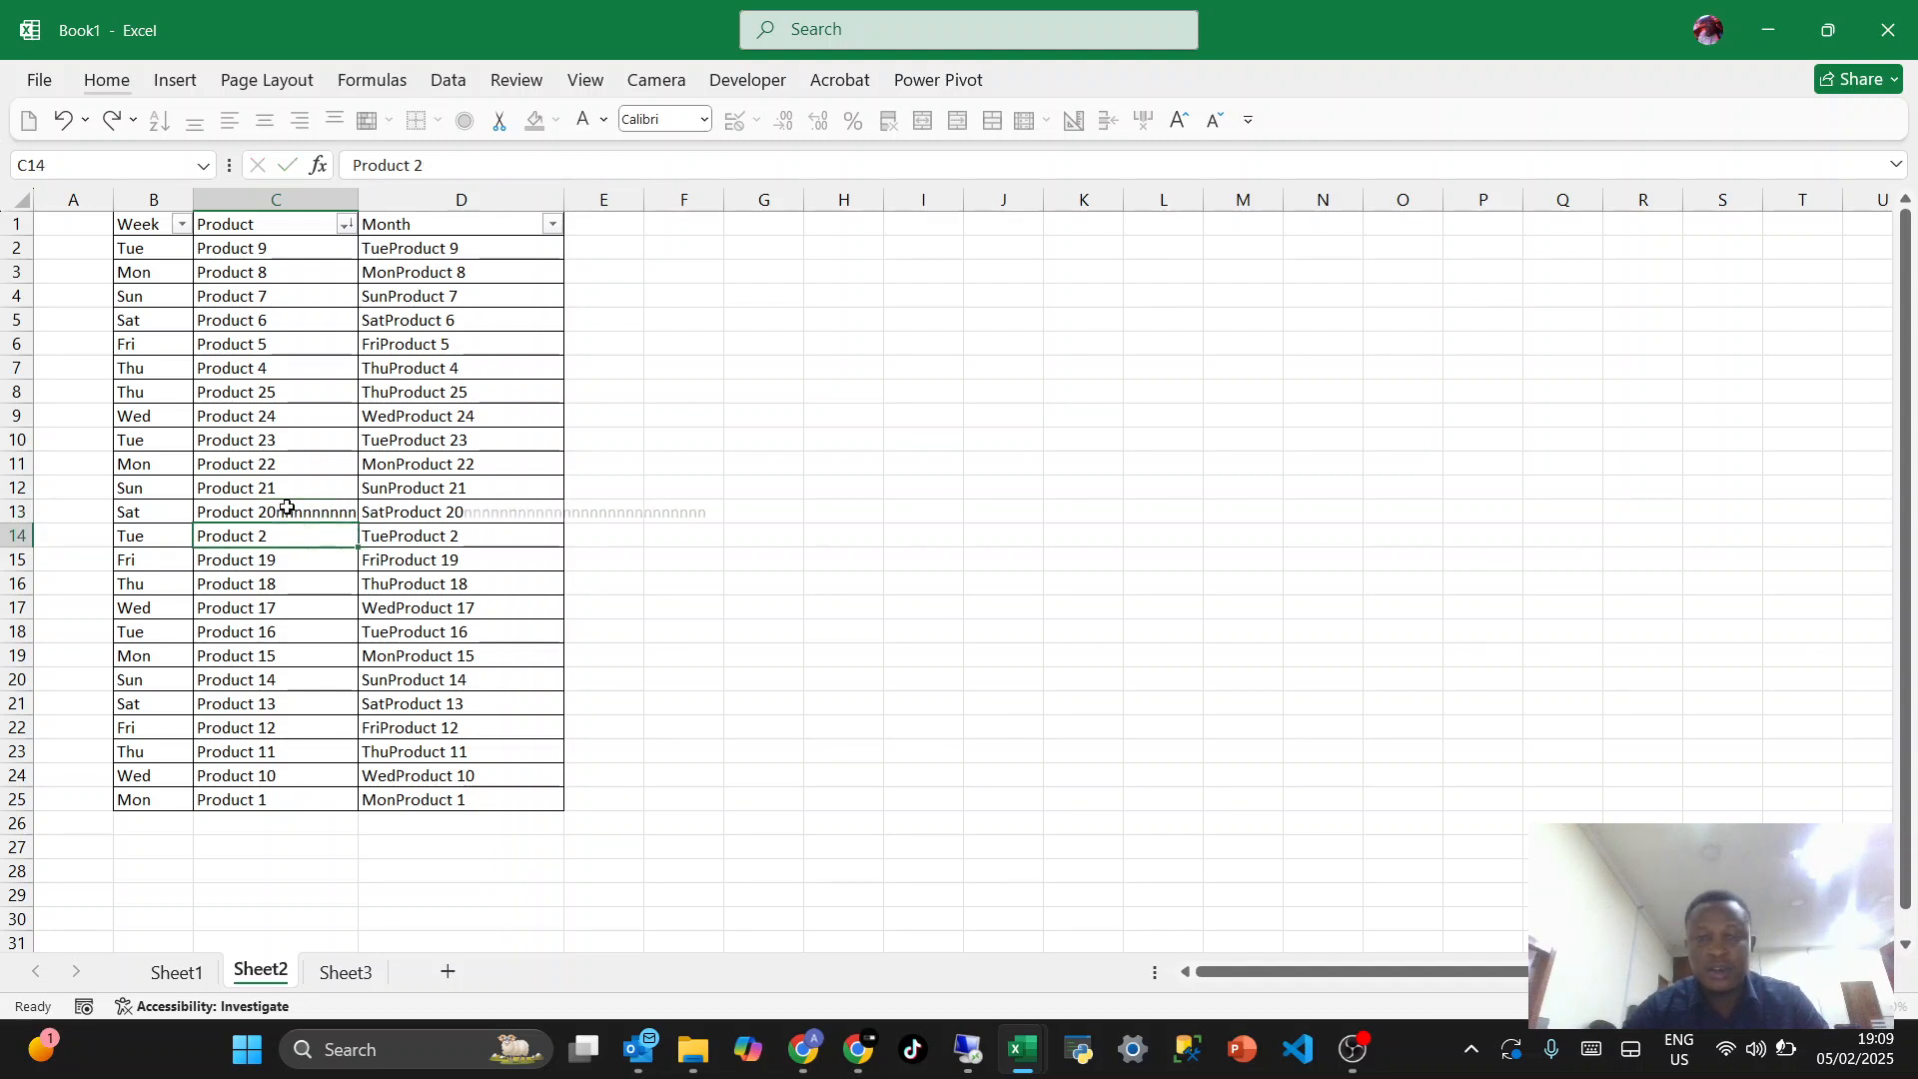
pyautogui.click(383, 507)
pyautogui.press('Delete')
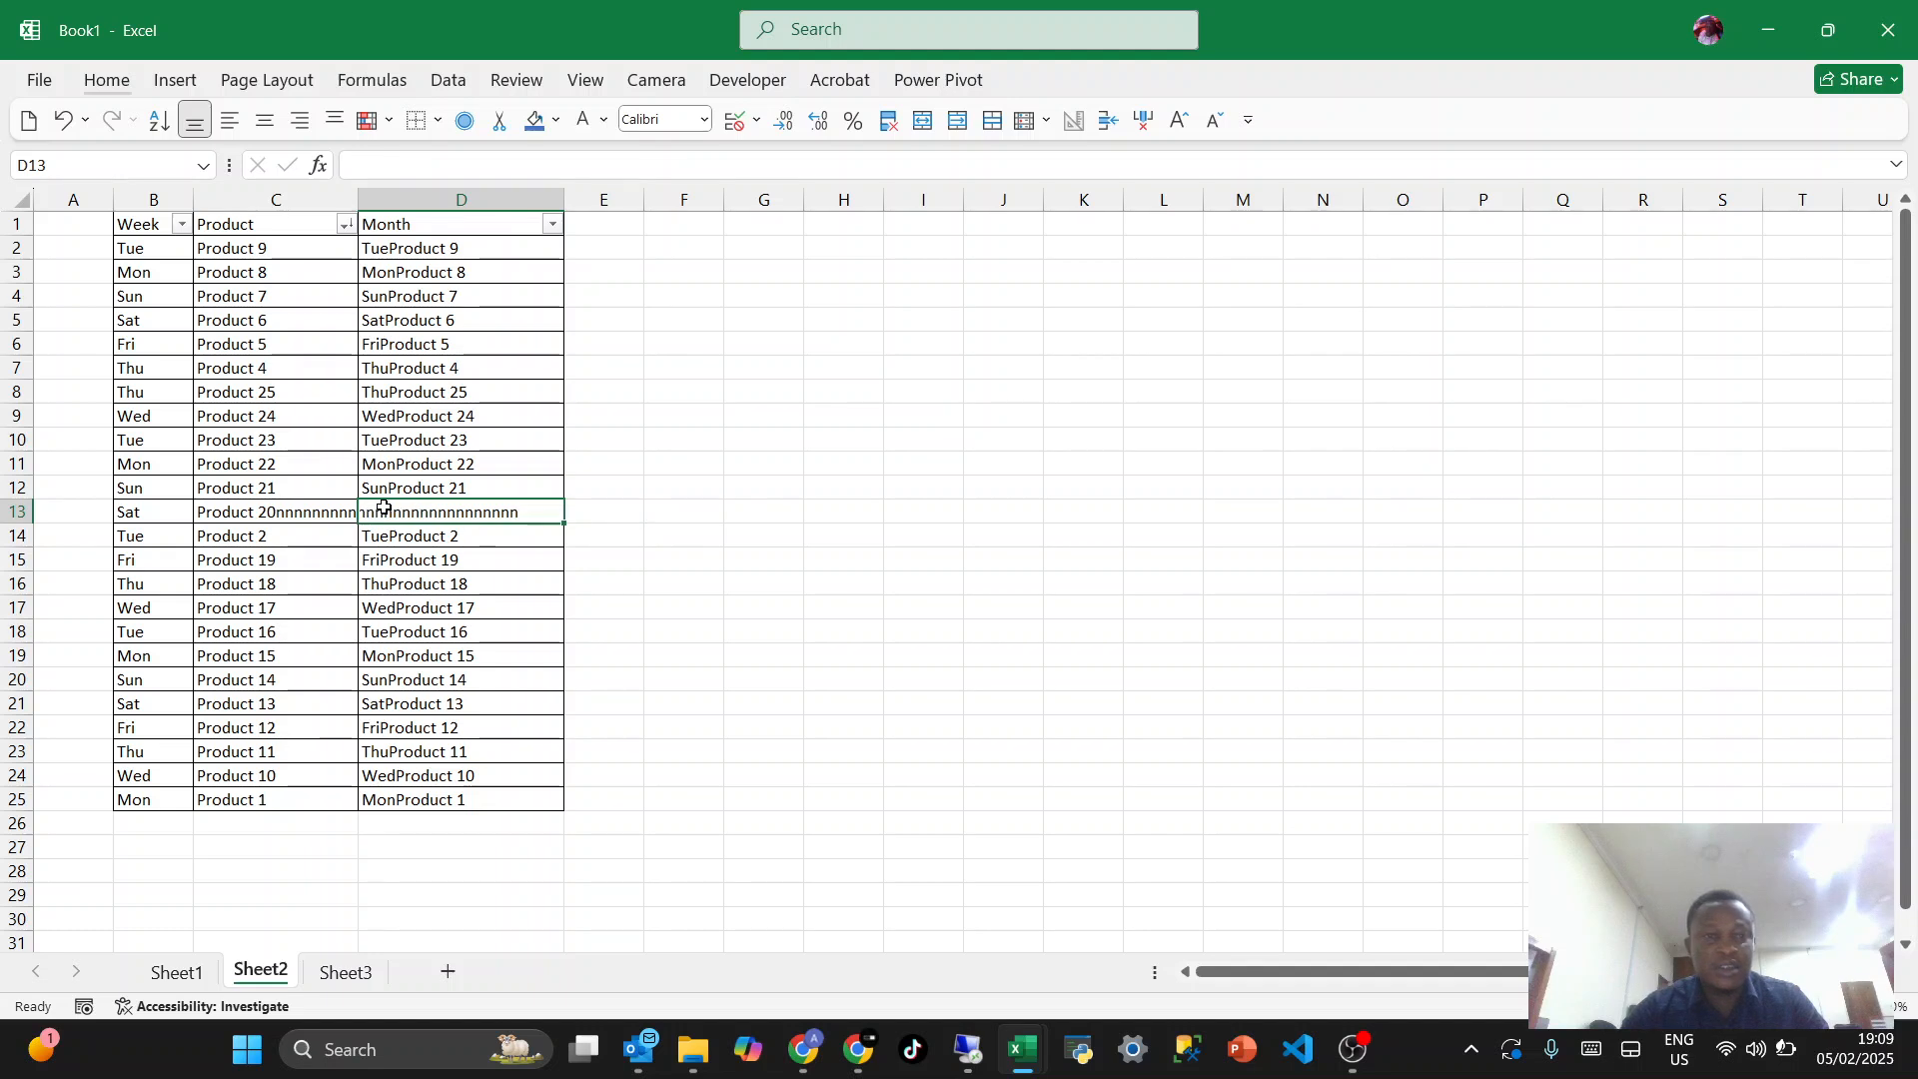
pyautogui.click(388, 601)
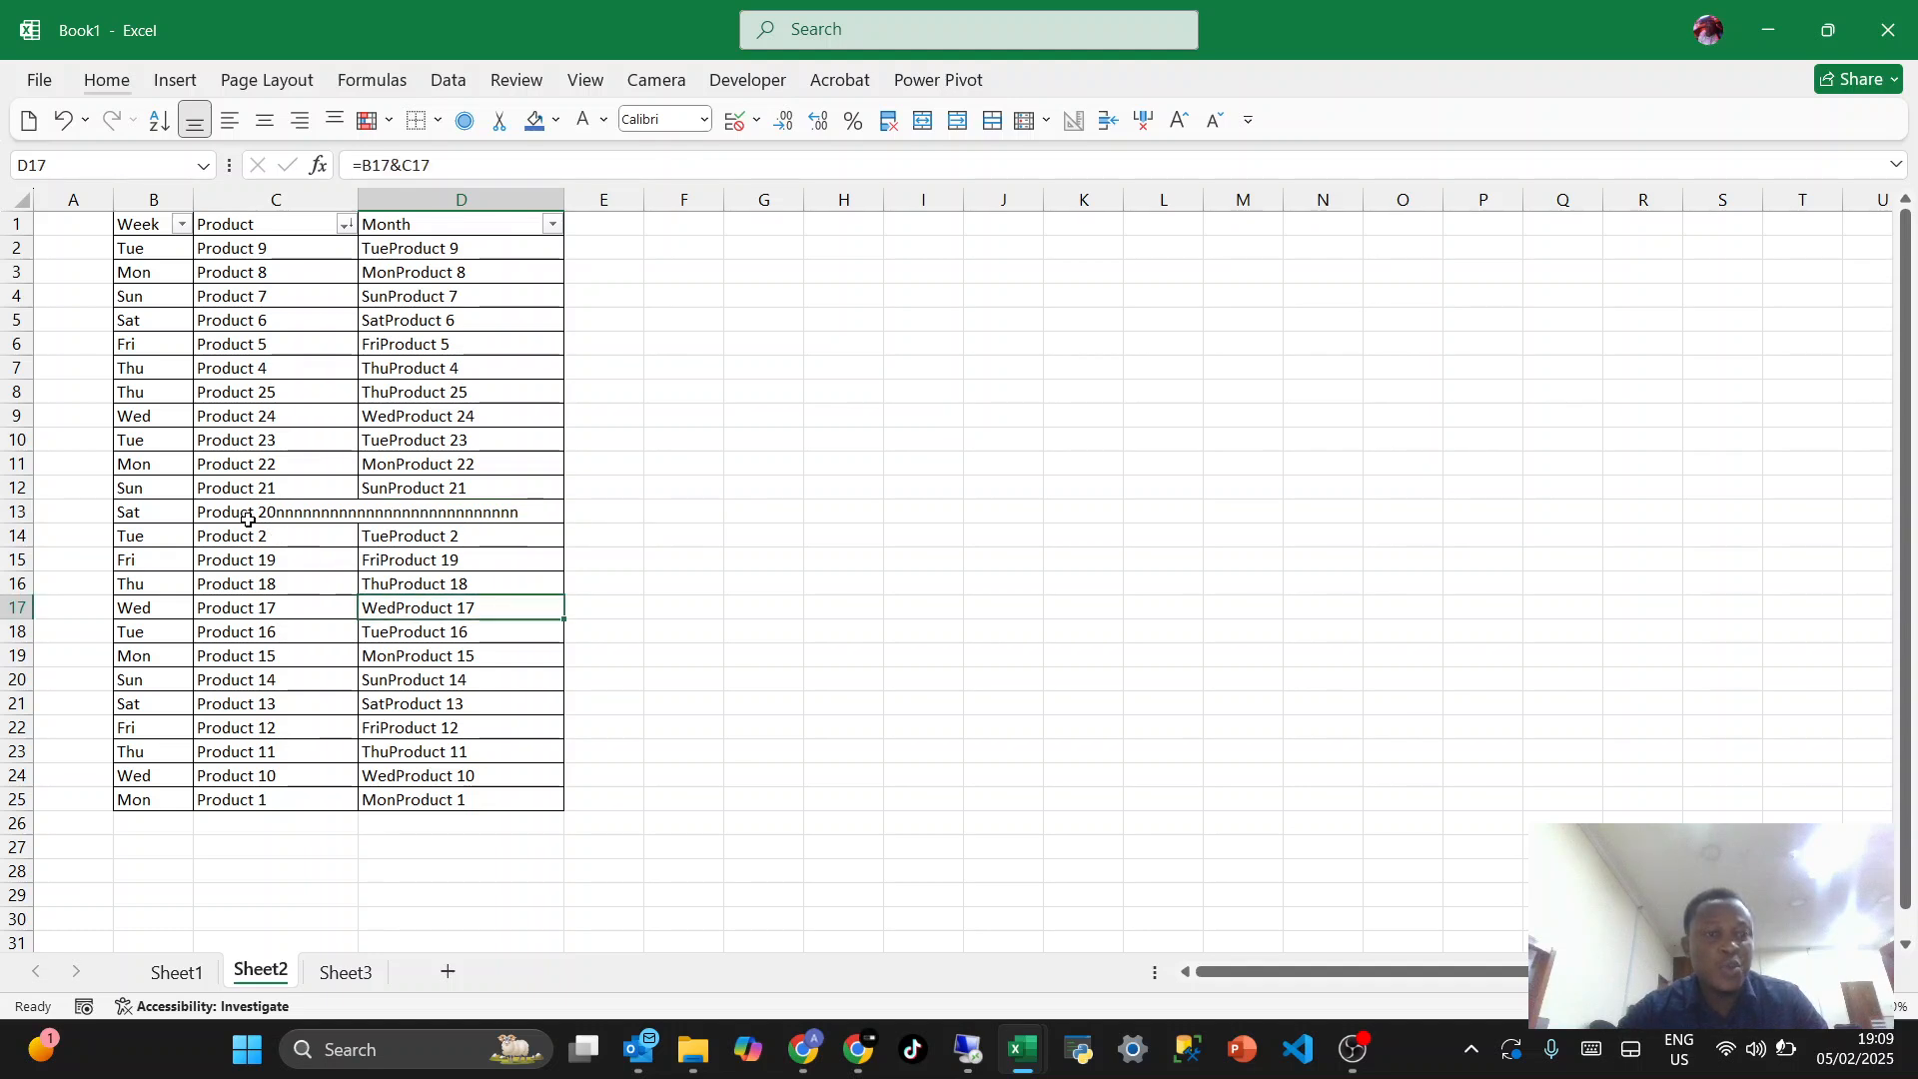
# - Merge and center cells C13:D13
pyautogui.moveTo(249, 520); pyautogui.dragTo(387, 511)
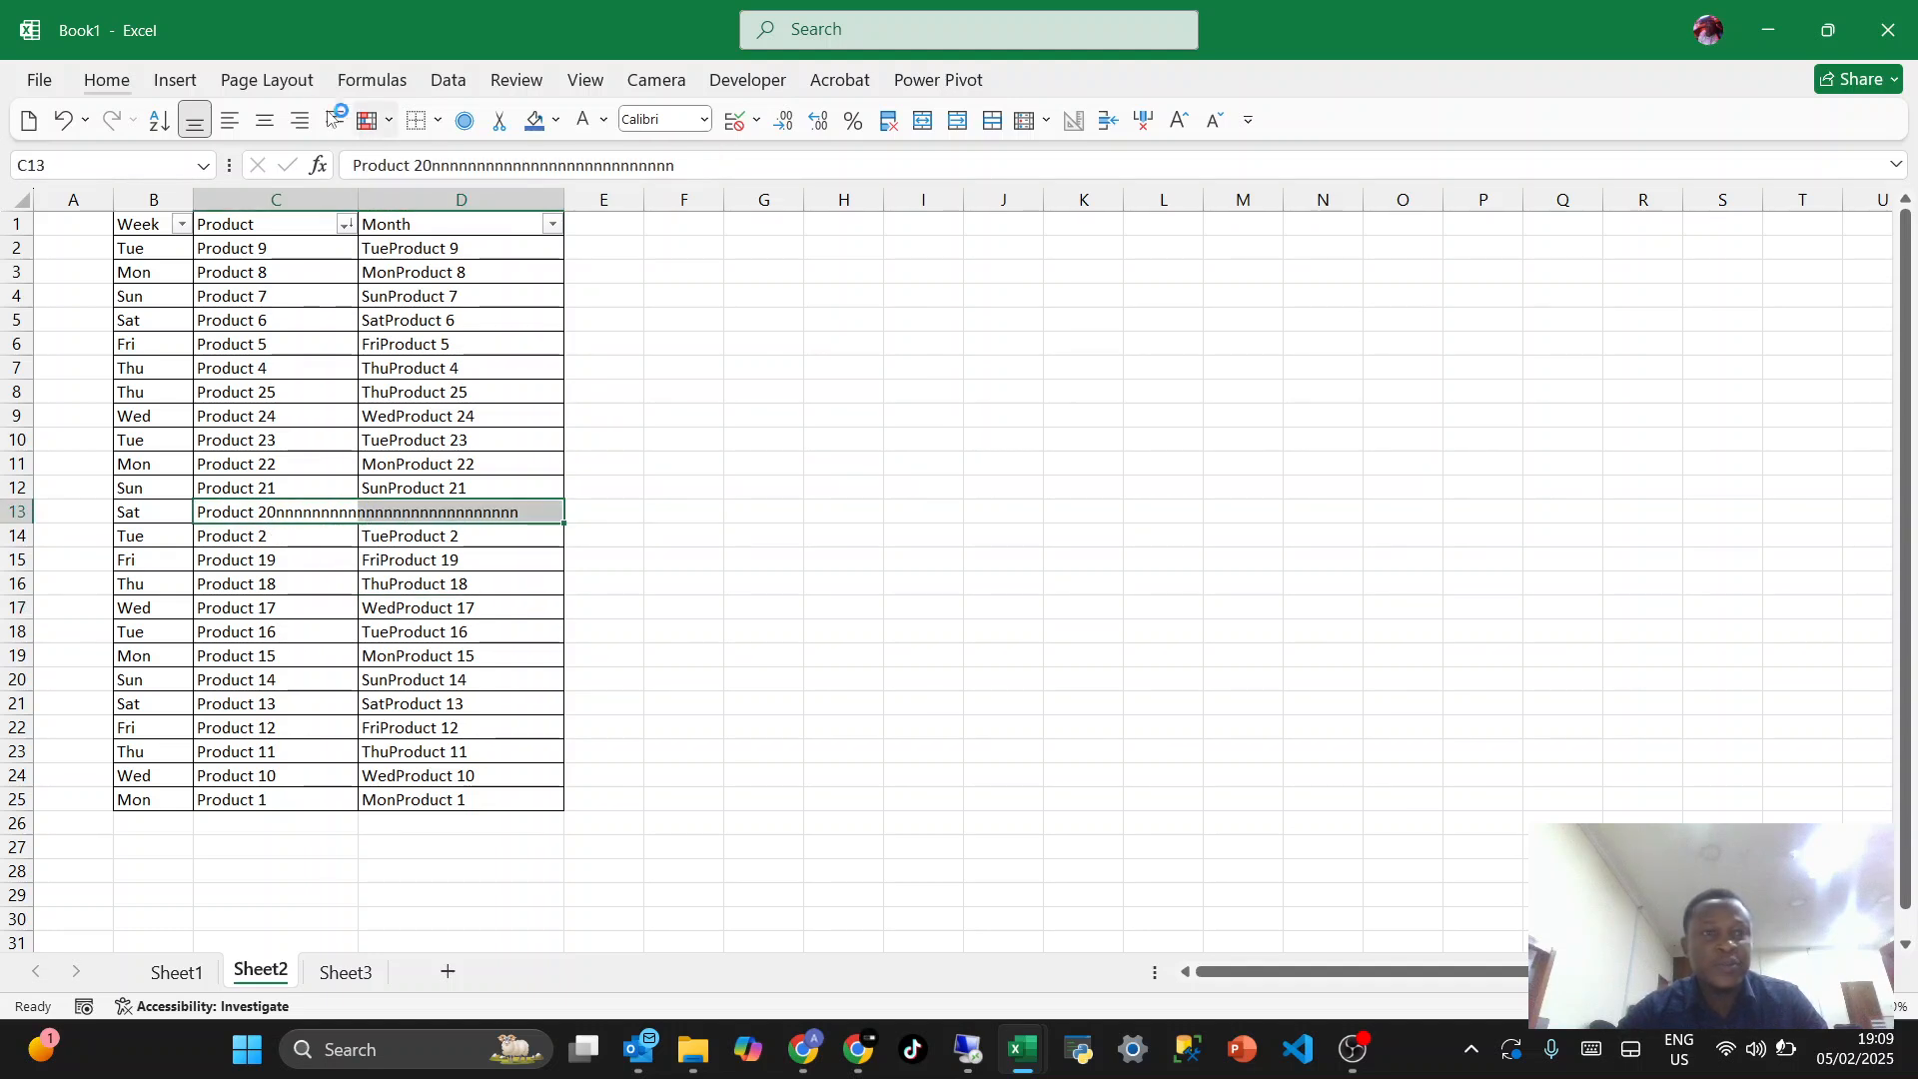
pyautogui.click(112, 84)
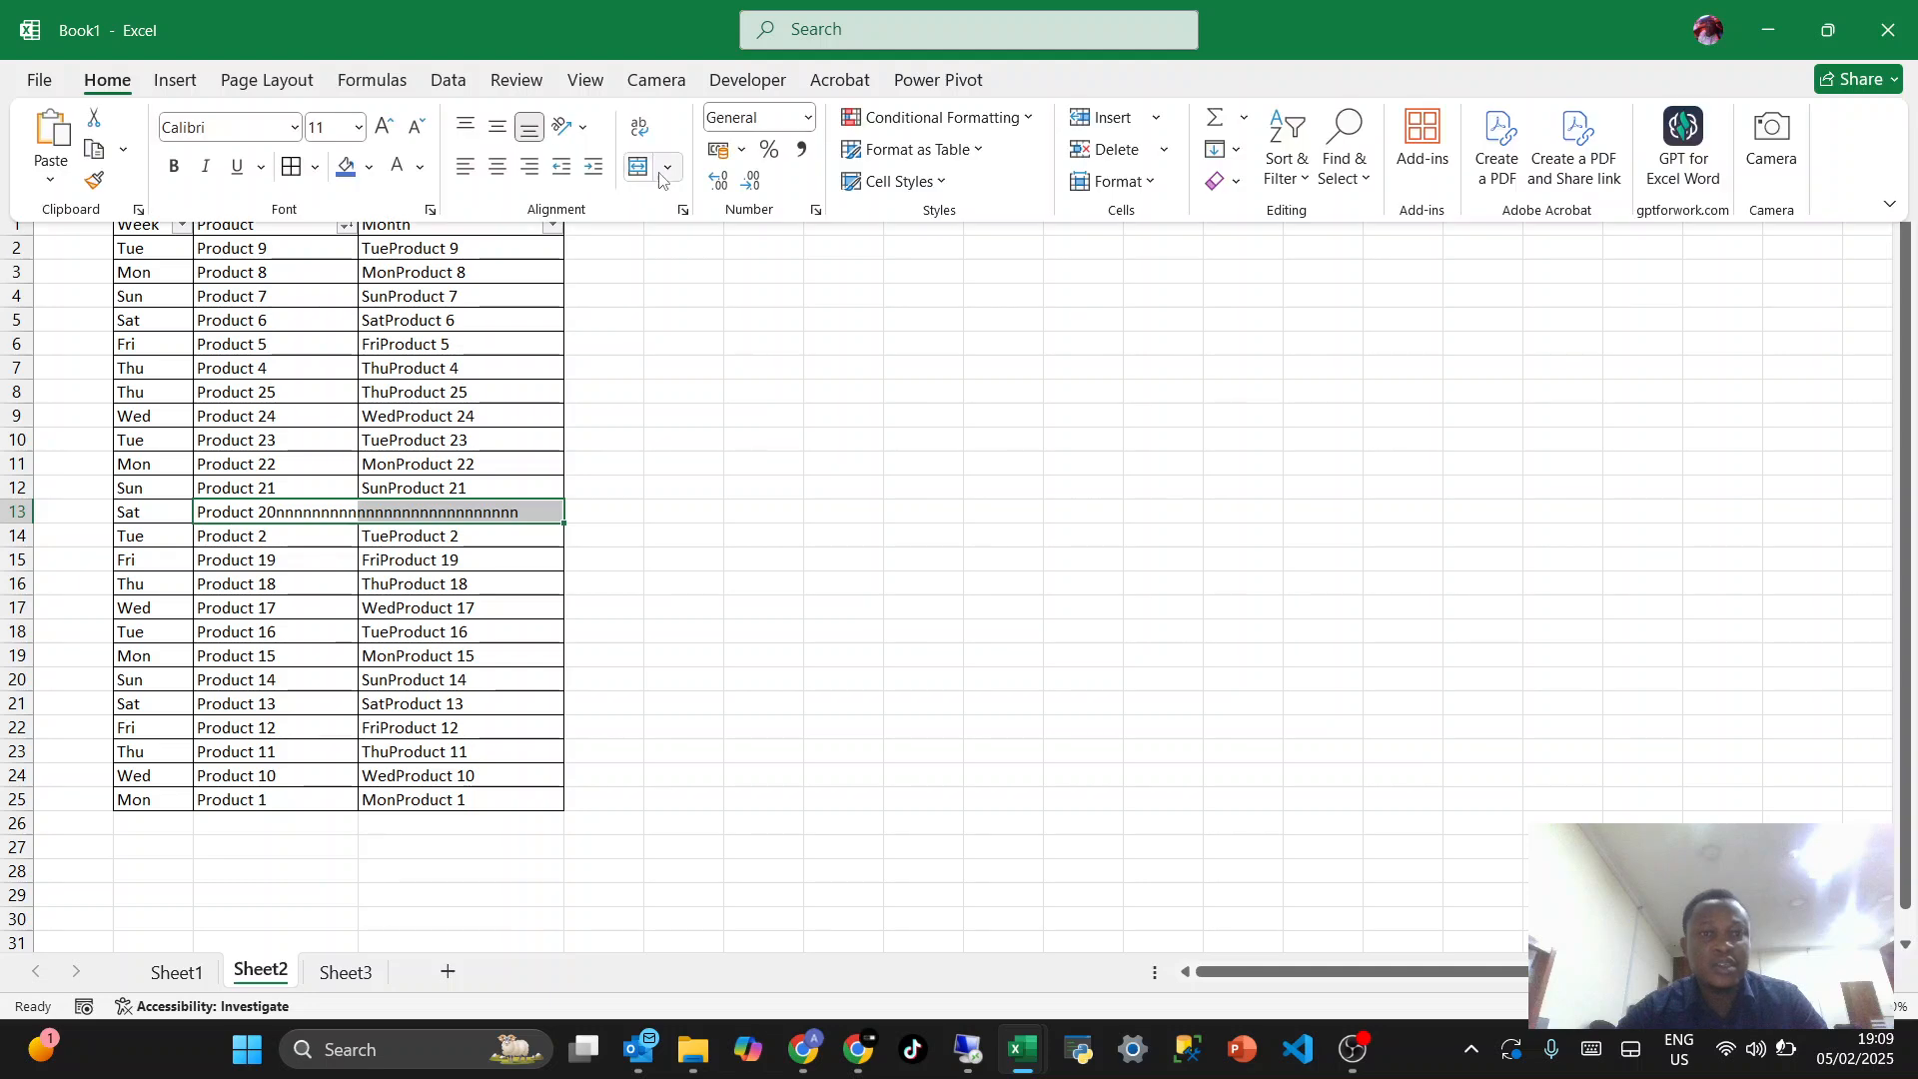
pyautogui.click(639, 167)
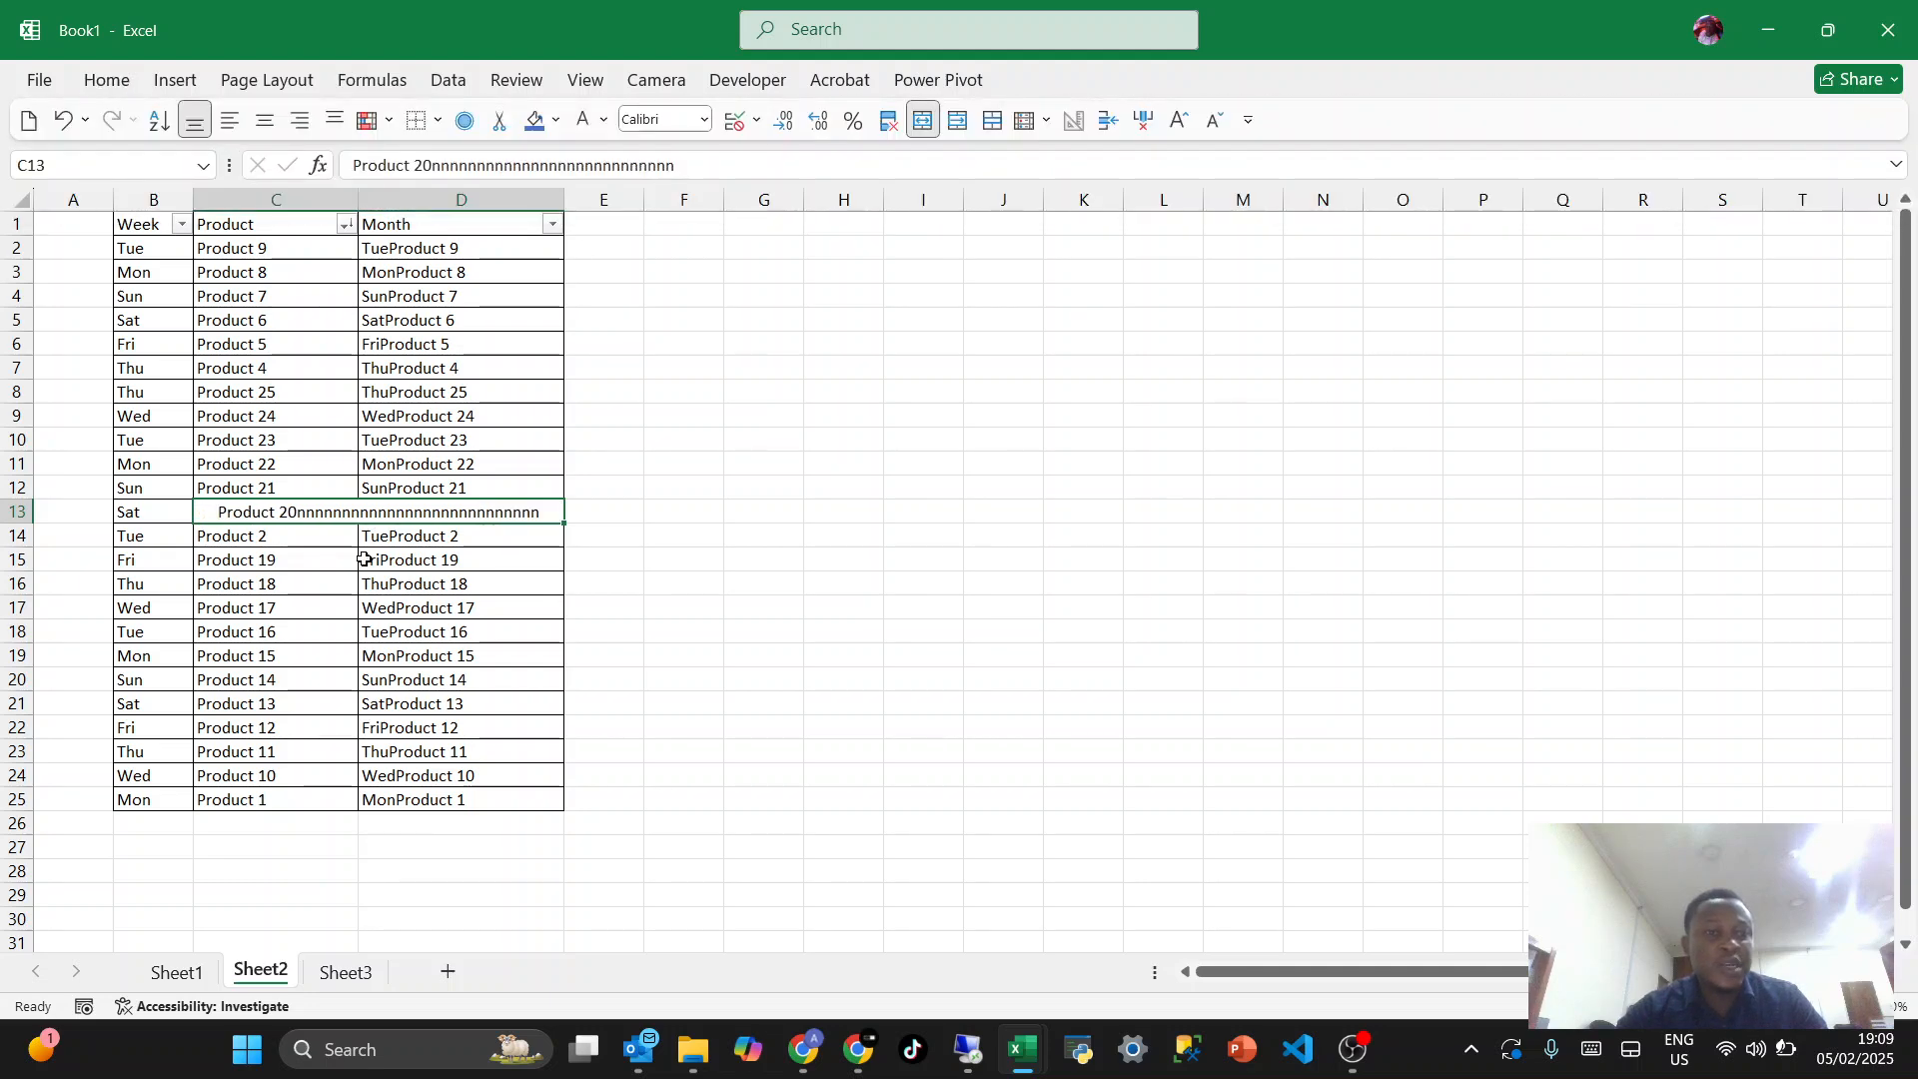
pyautogui.click(409, 606)
pyautogui.scroll(-1, 313, 514)
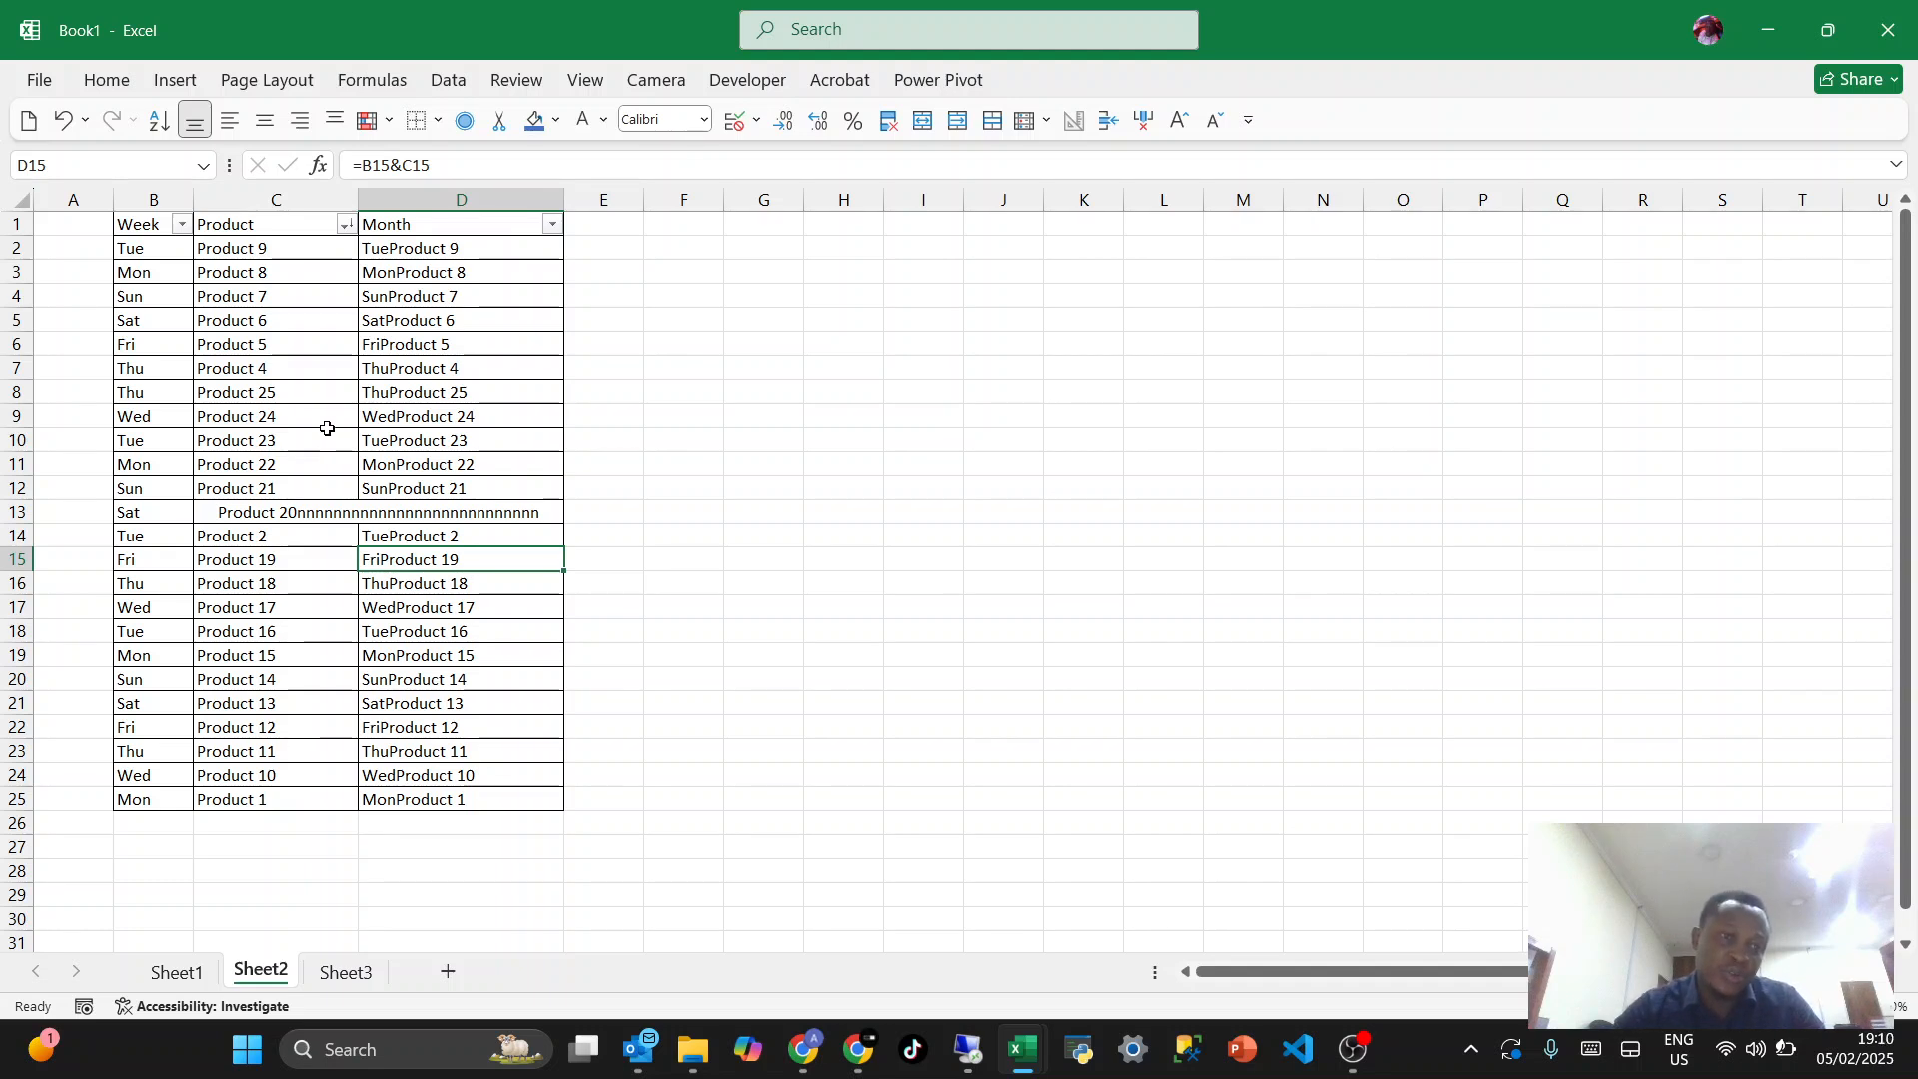
# - Try to sort the table A to Z by the Product column with the merged cell in row 13
pyautogui.click(330, 504)
pyautogui.click(340, 407)
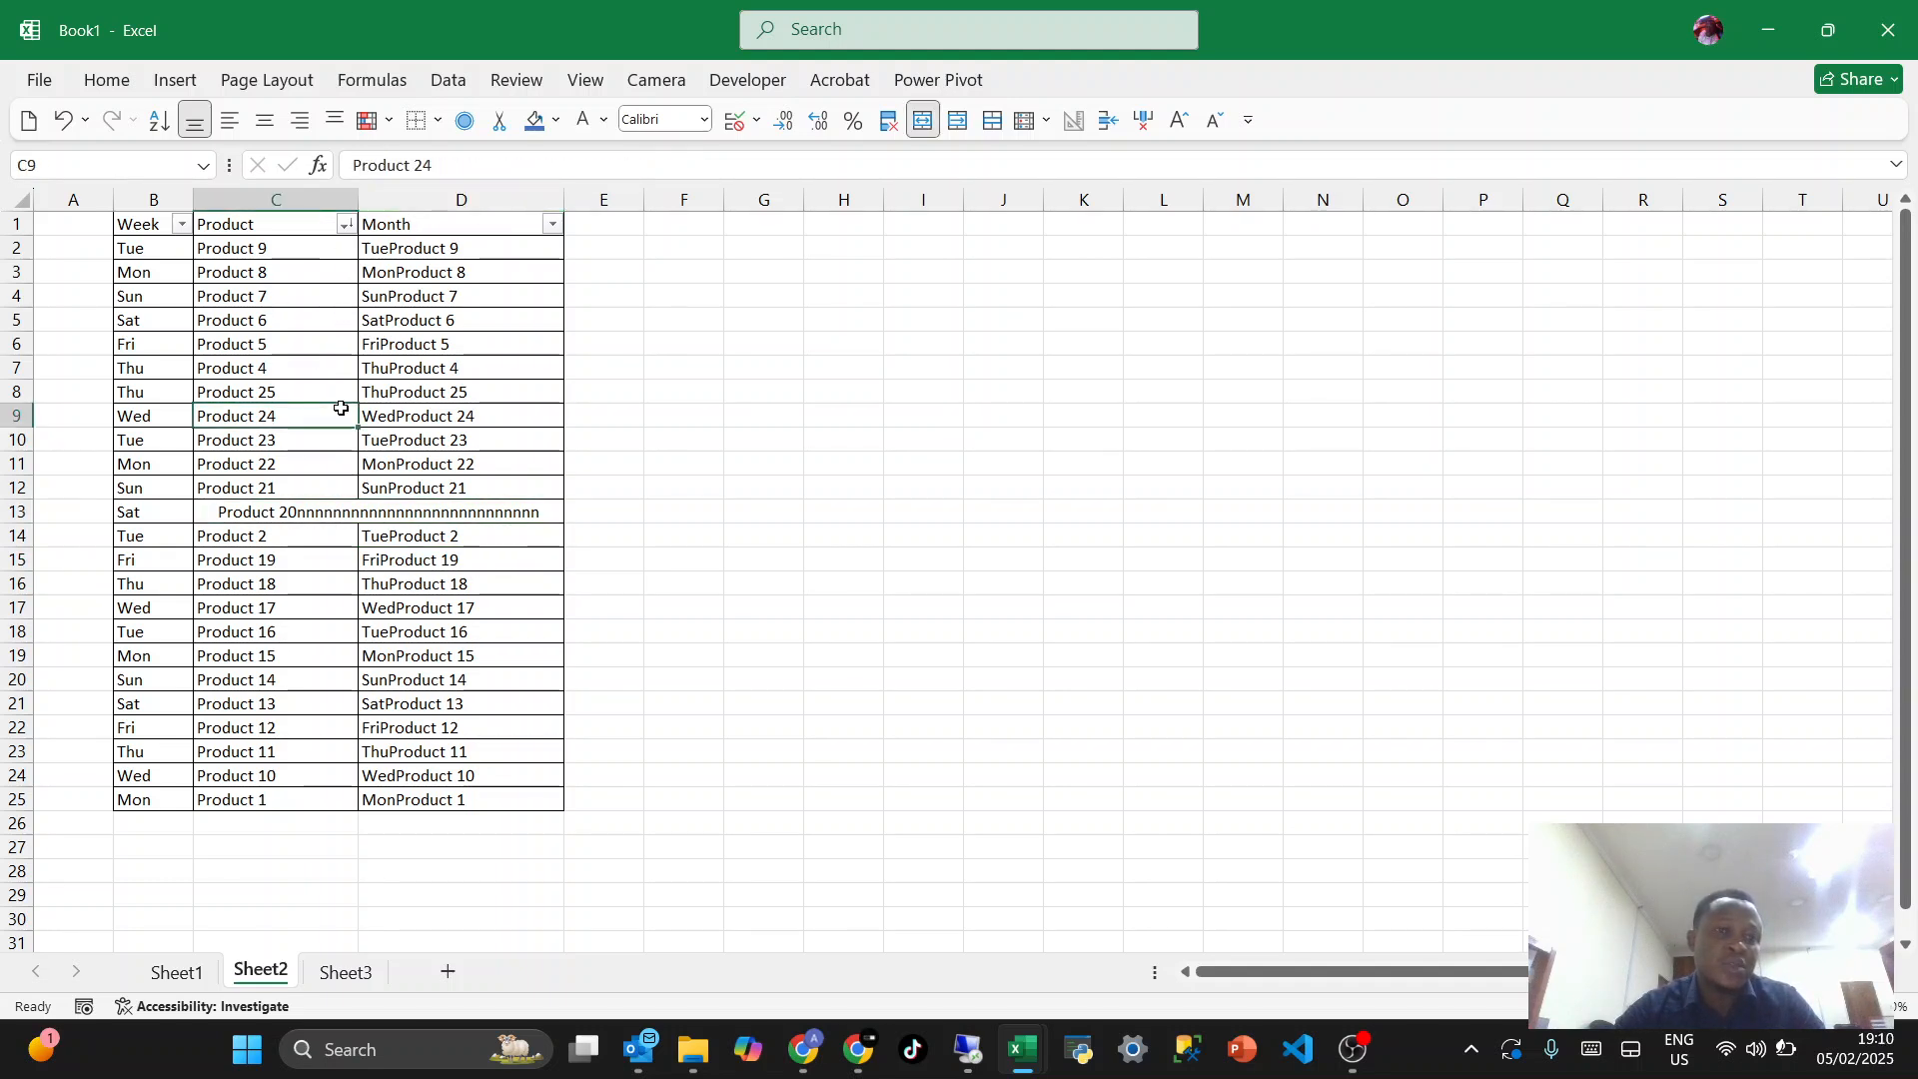
pyautogui.click(346, 223)
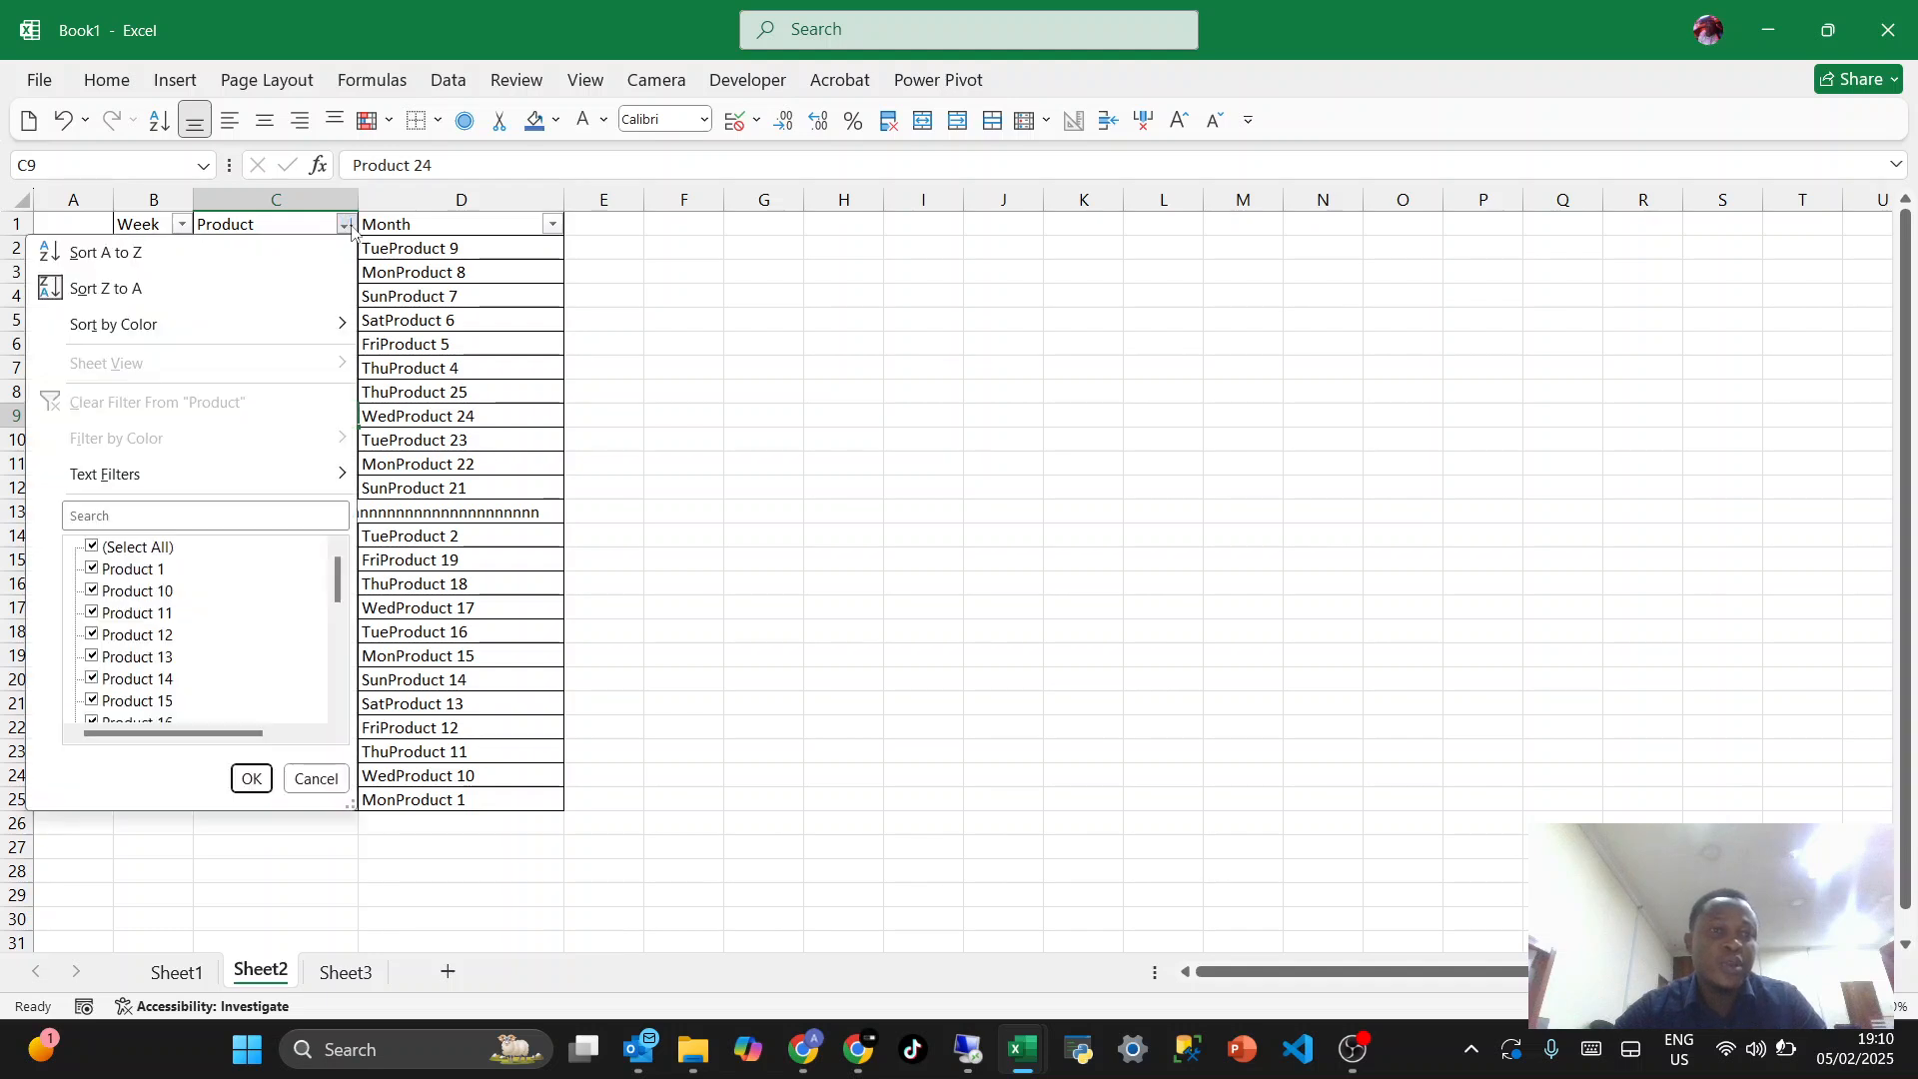
pyautogui.click(154, 253)
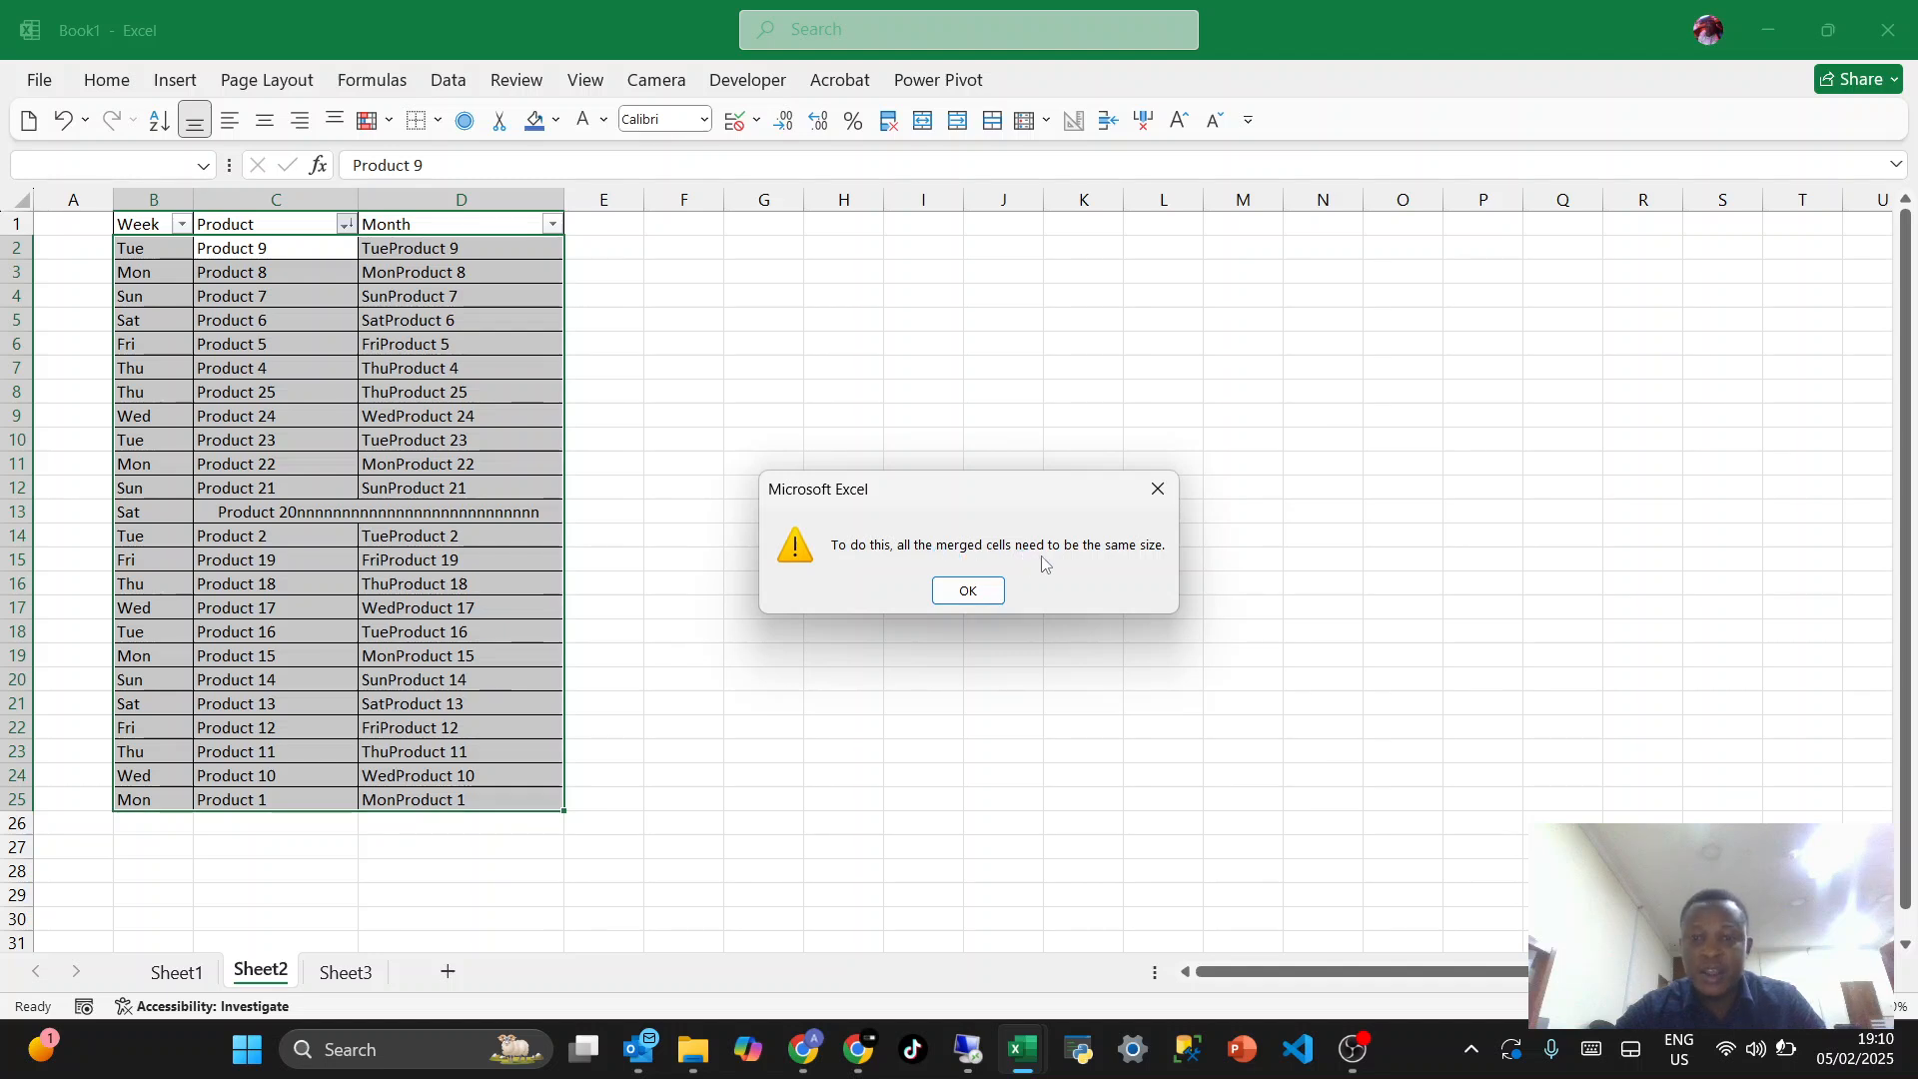
pyautogui.click(971, 588)
pyautogui.click(384, 606)
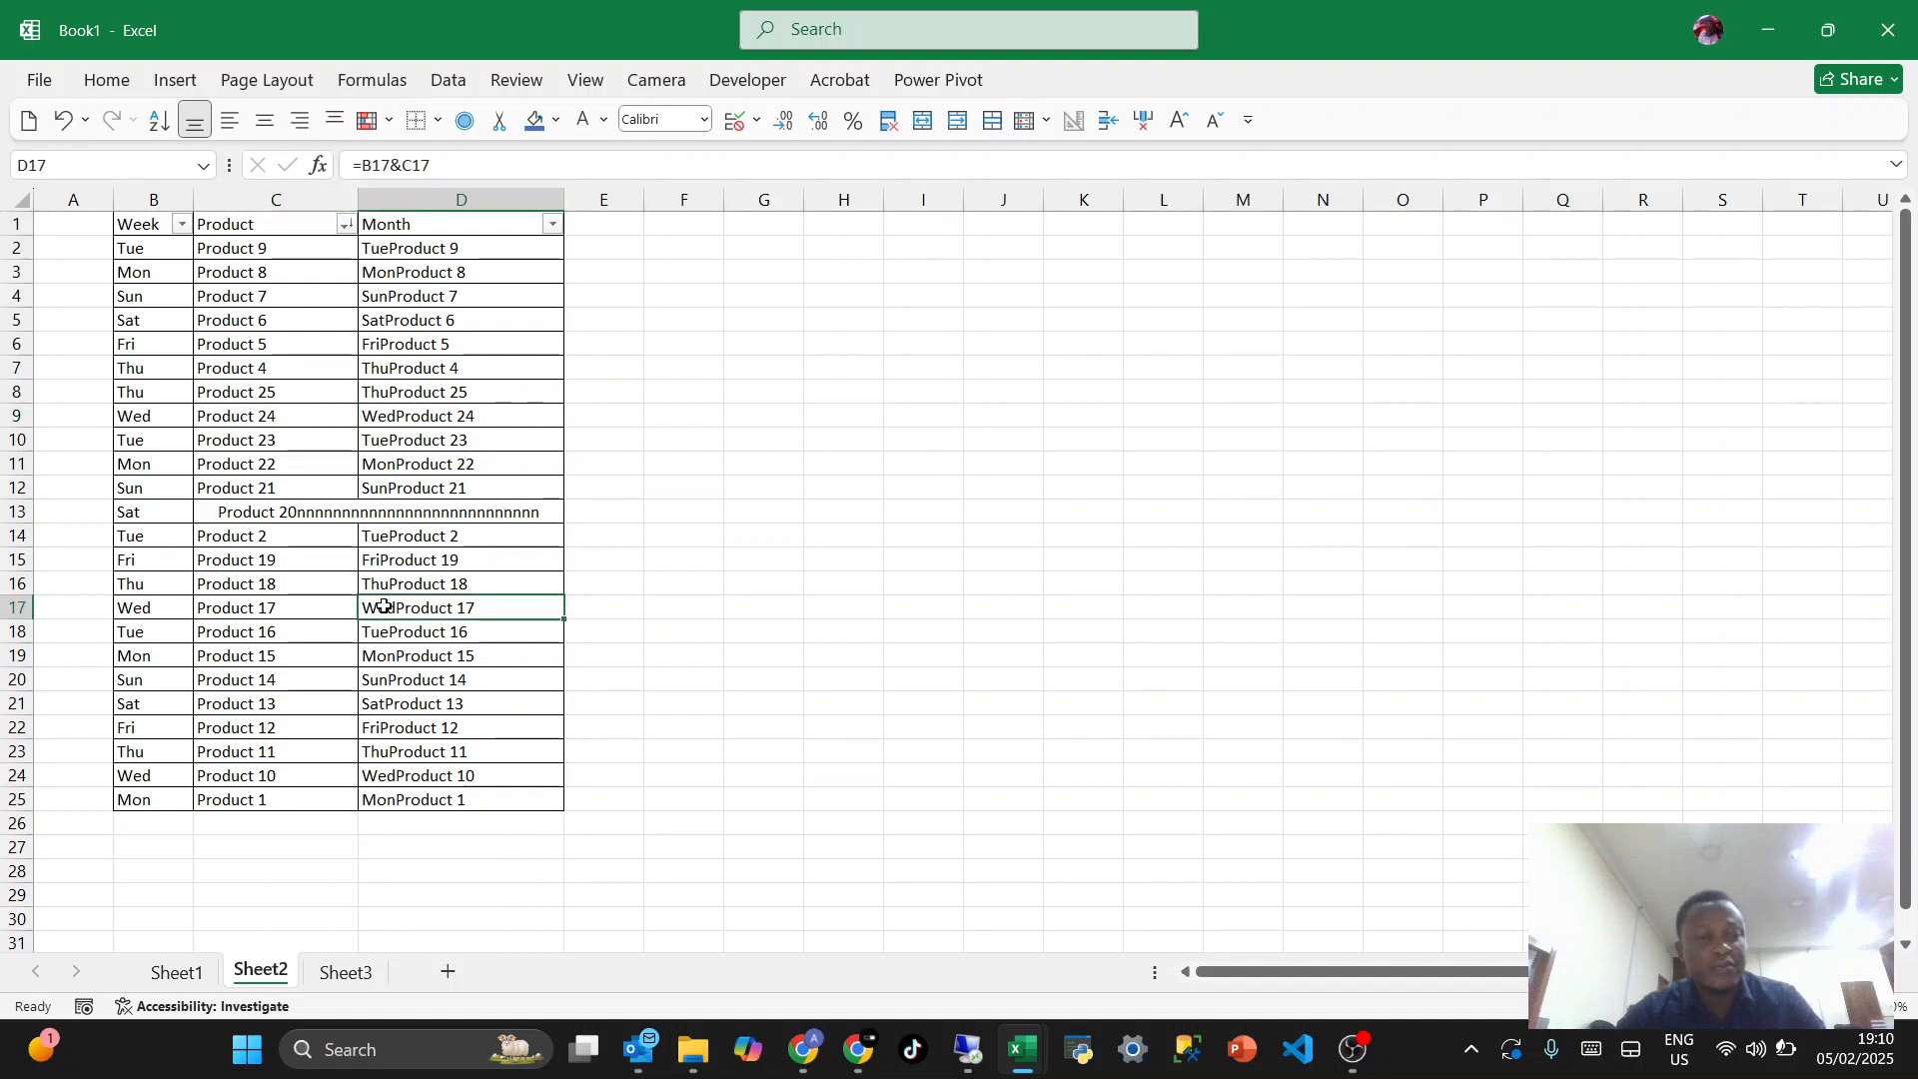
# - Undo the merging of cells C13:D13
pyautogui.click(308, 509)
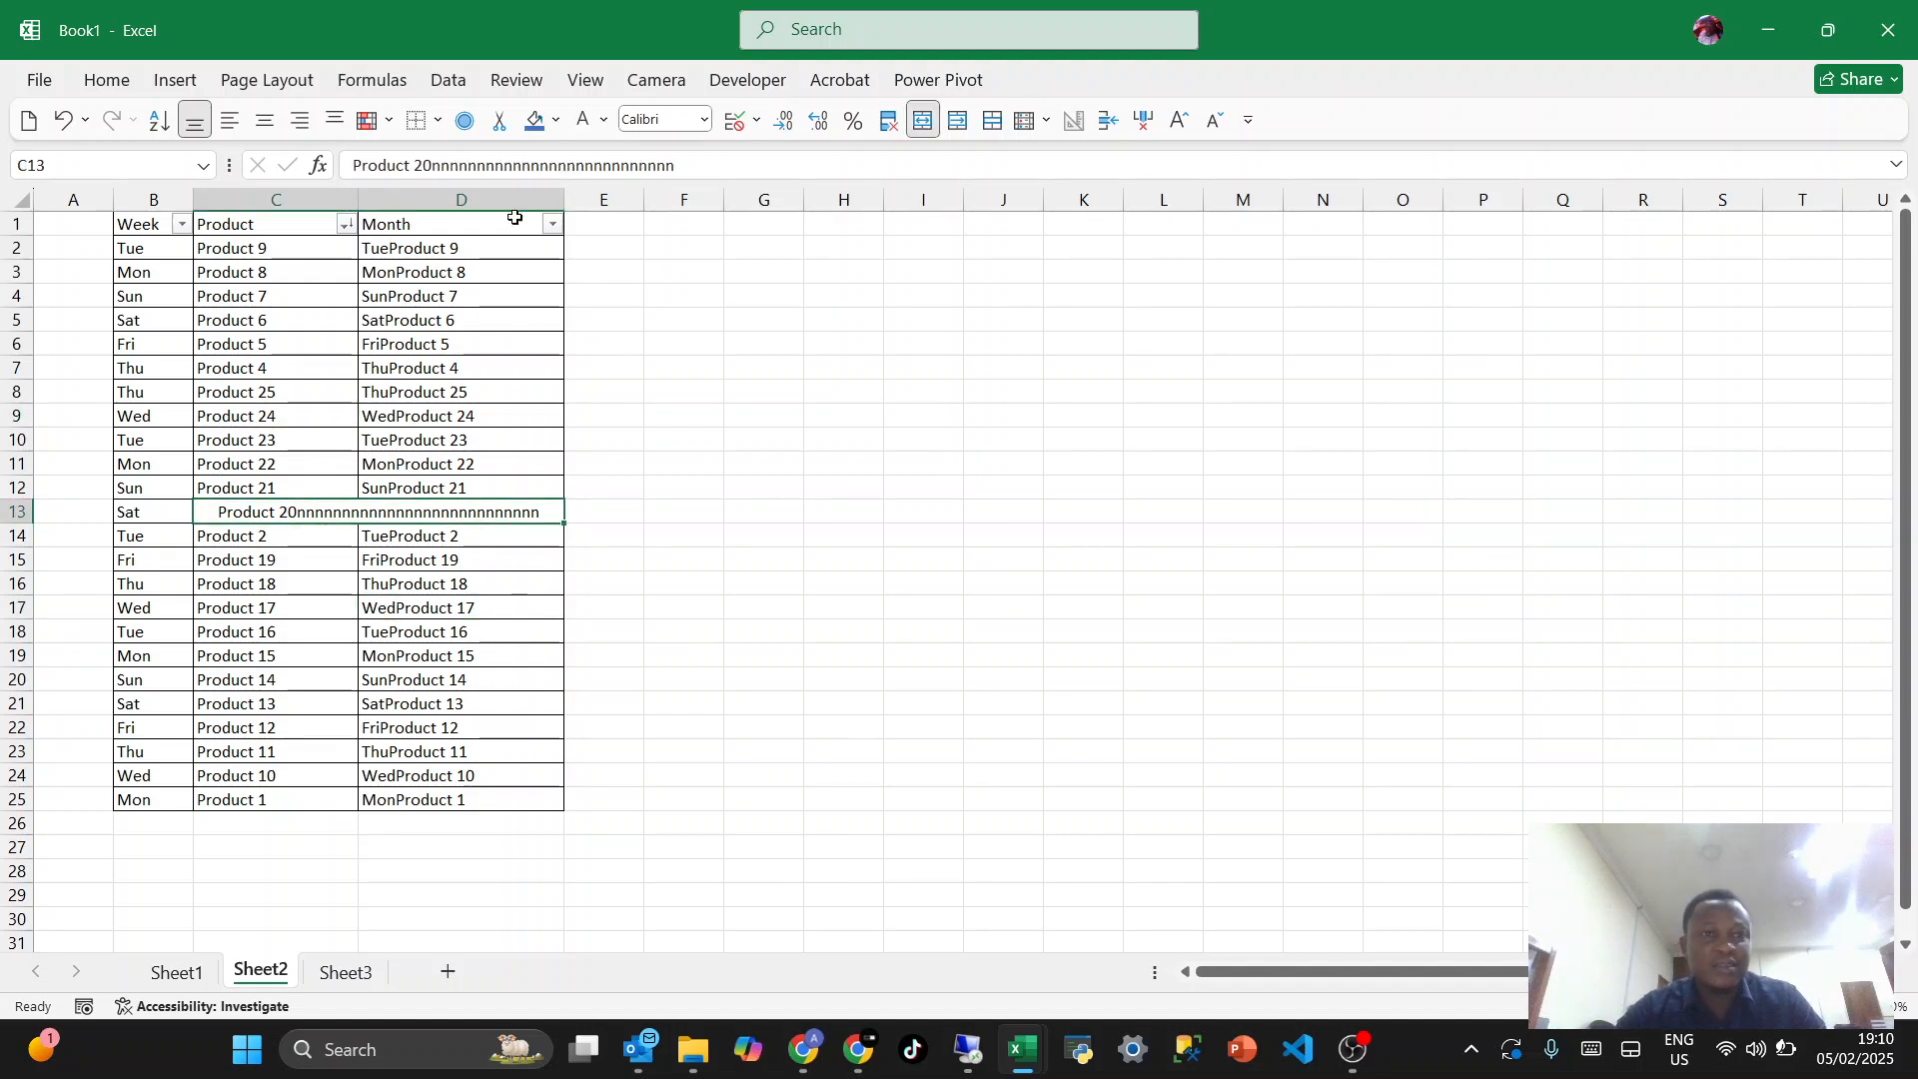
pyautogui.hotkey('ctrl', 'z')
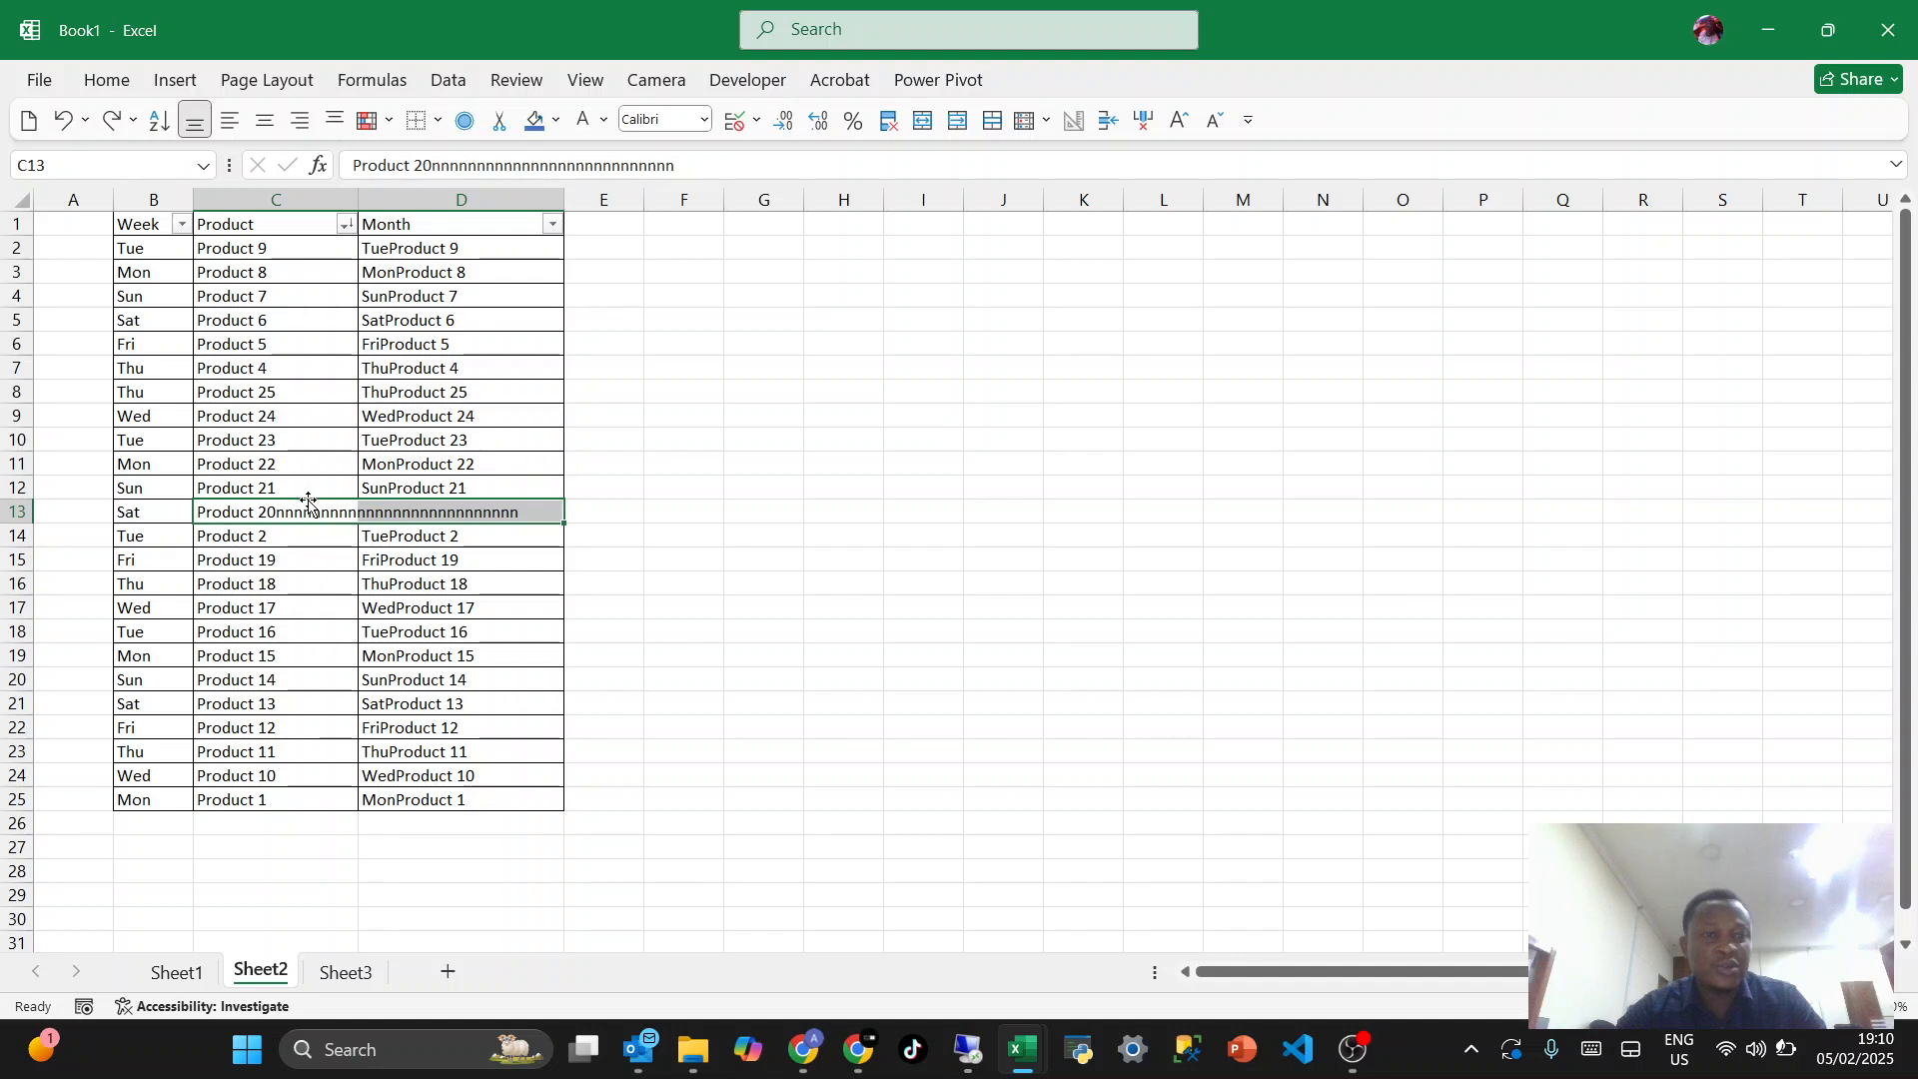
pyautogui.click(316, 515)
pyautogui.click(407, 514)
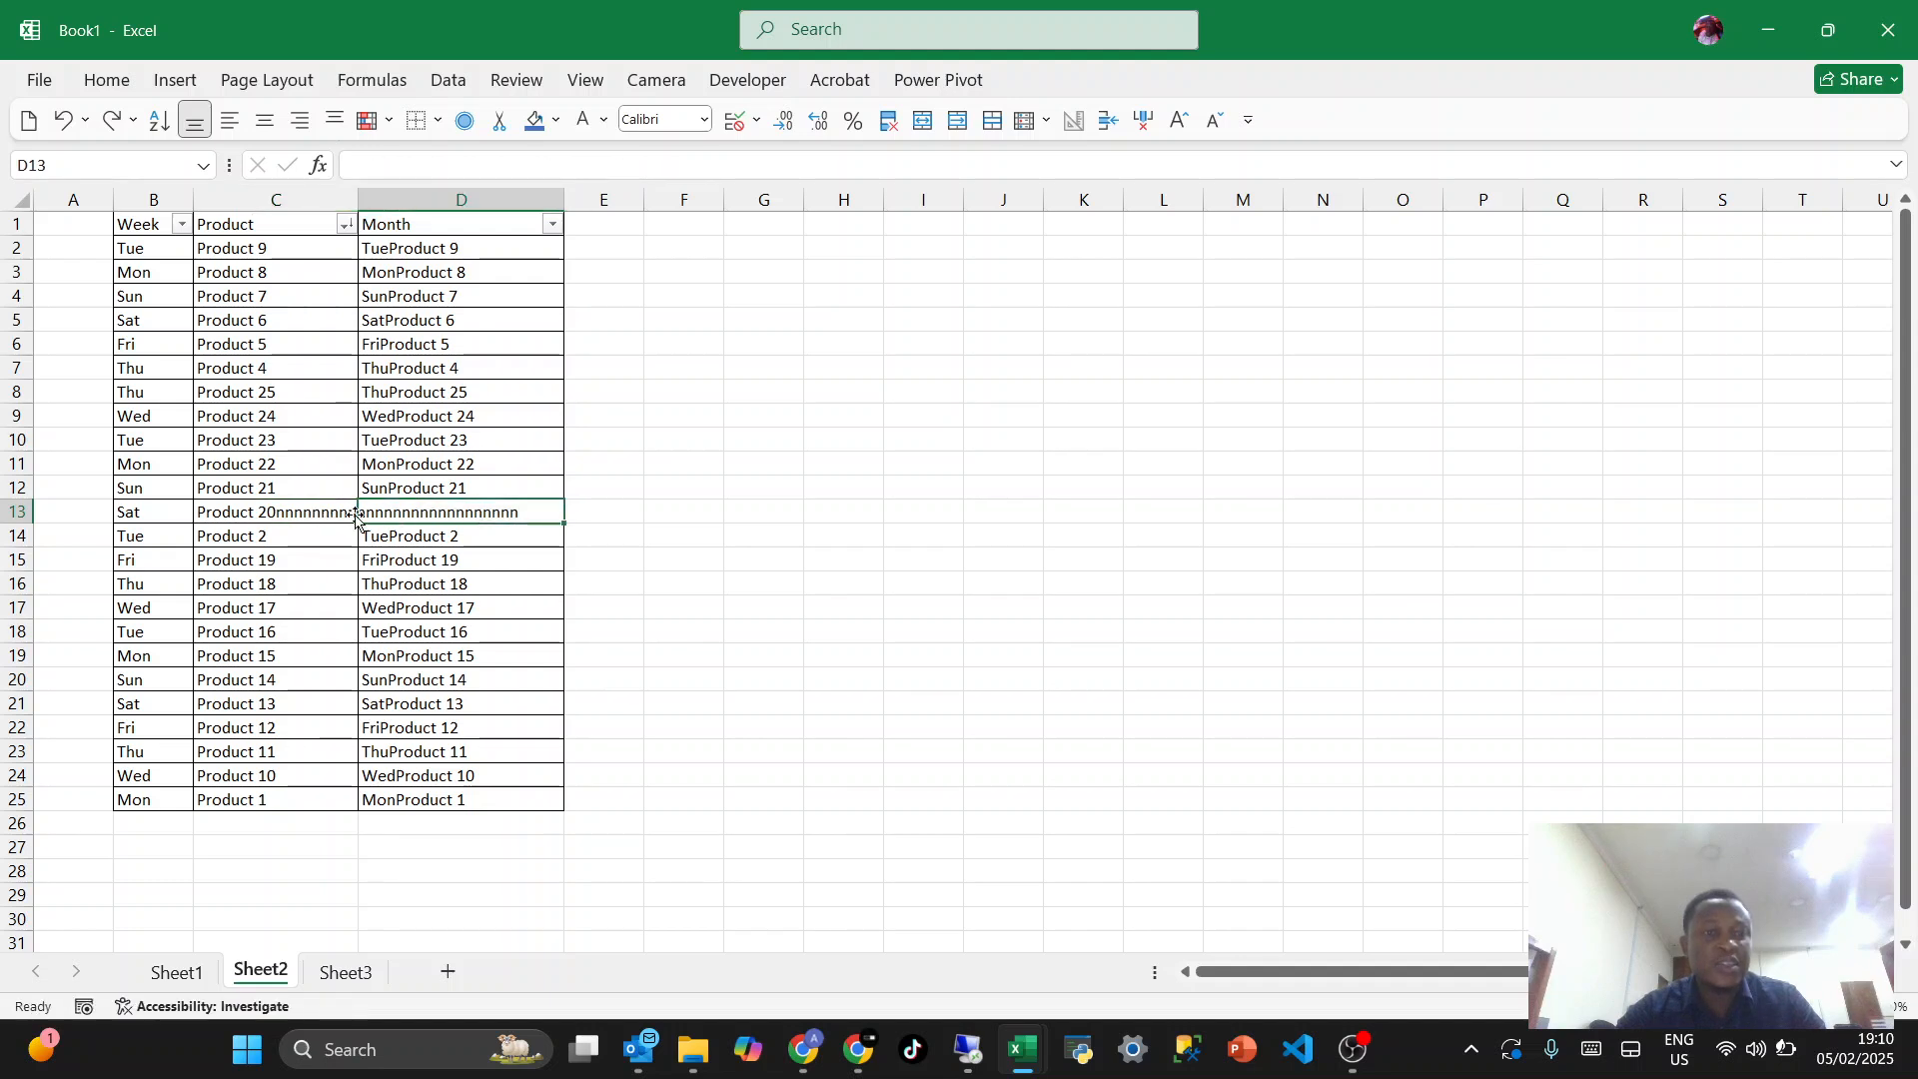
# - Set the horizontal alignment of cell C13 to Center Across Selection
pyautogui.click(305, 512)
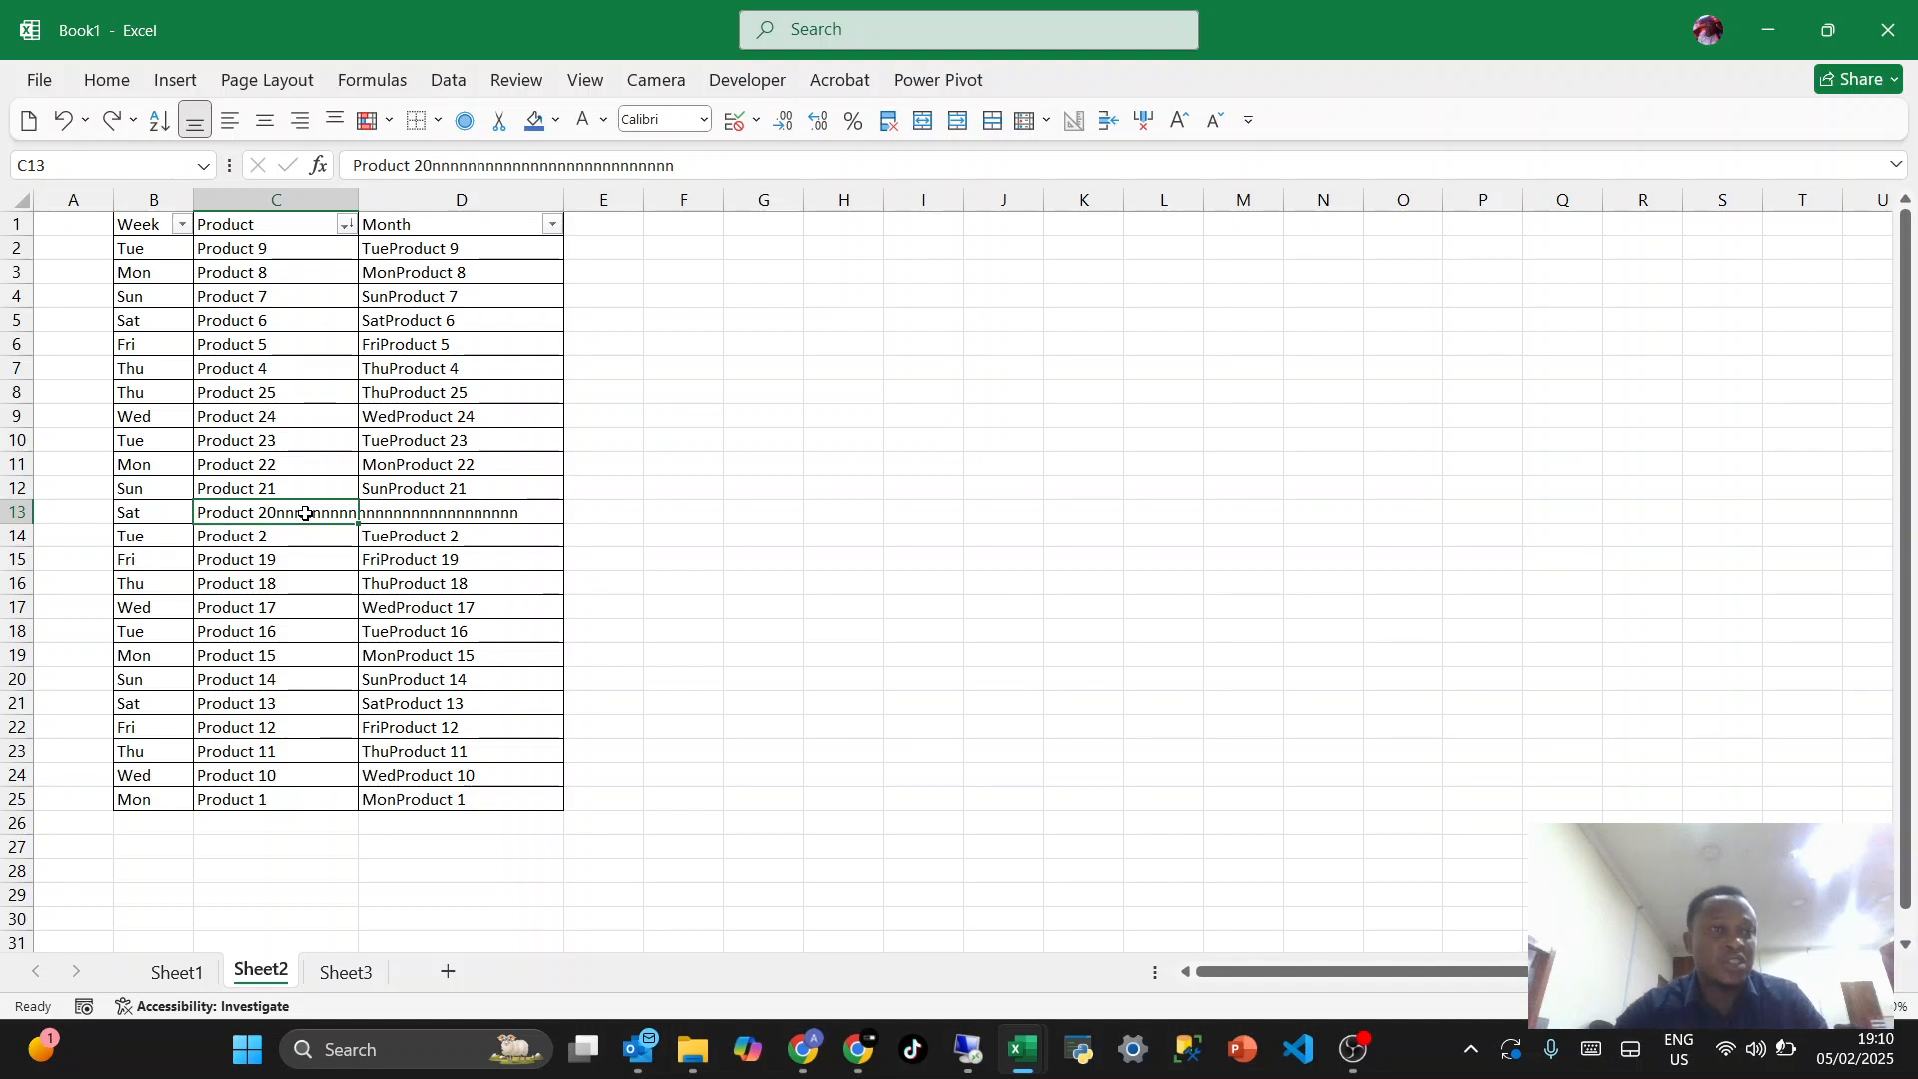
pyautogui.hotkey('ctrl', '1')
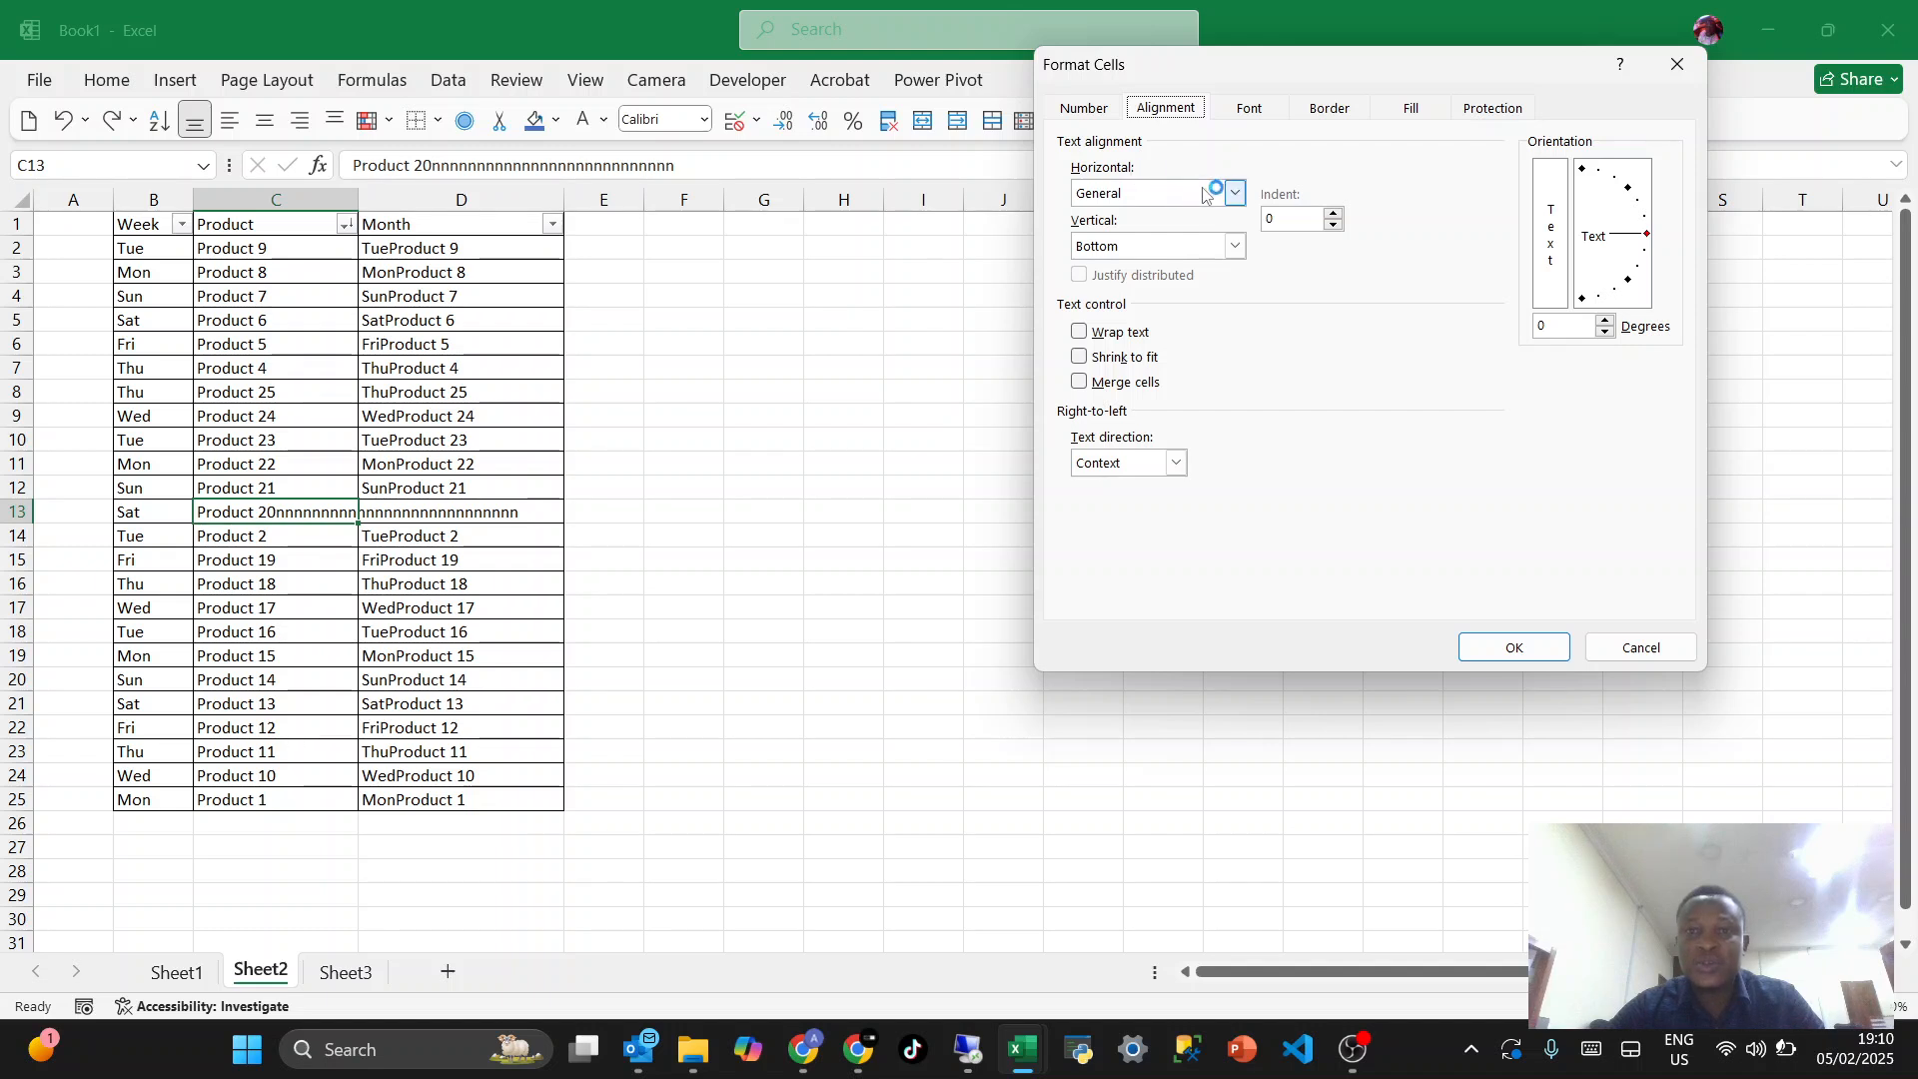
pyautogui.click(1235, 194)
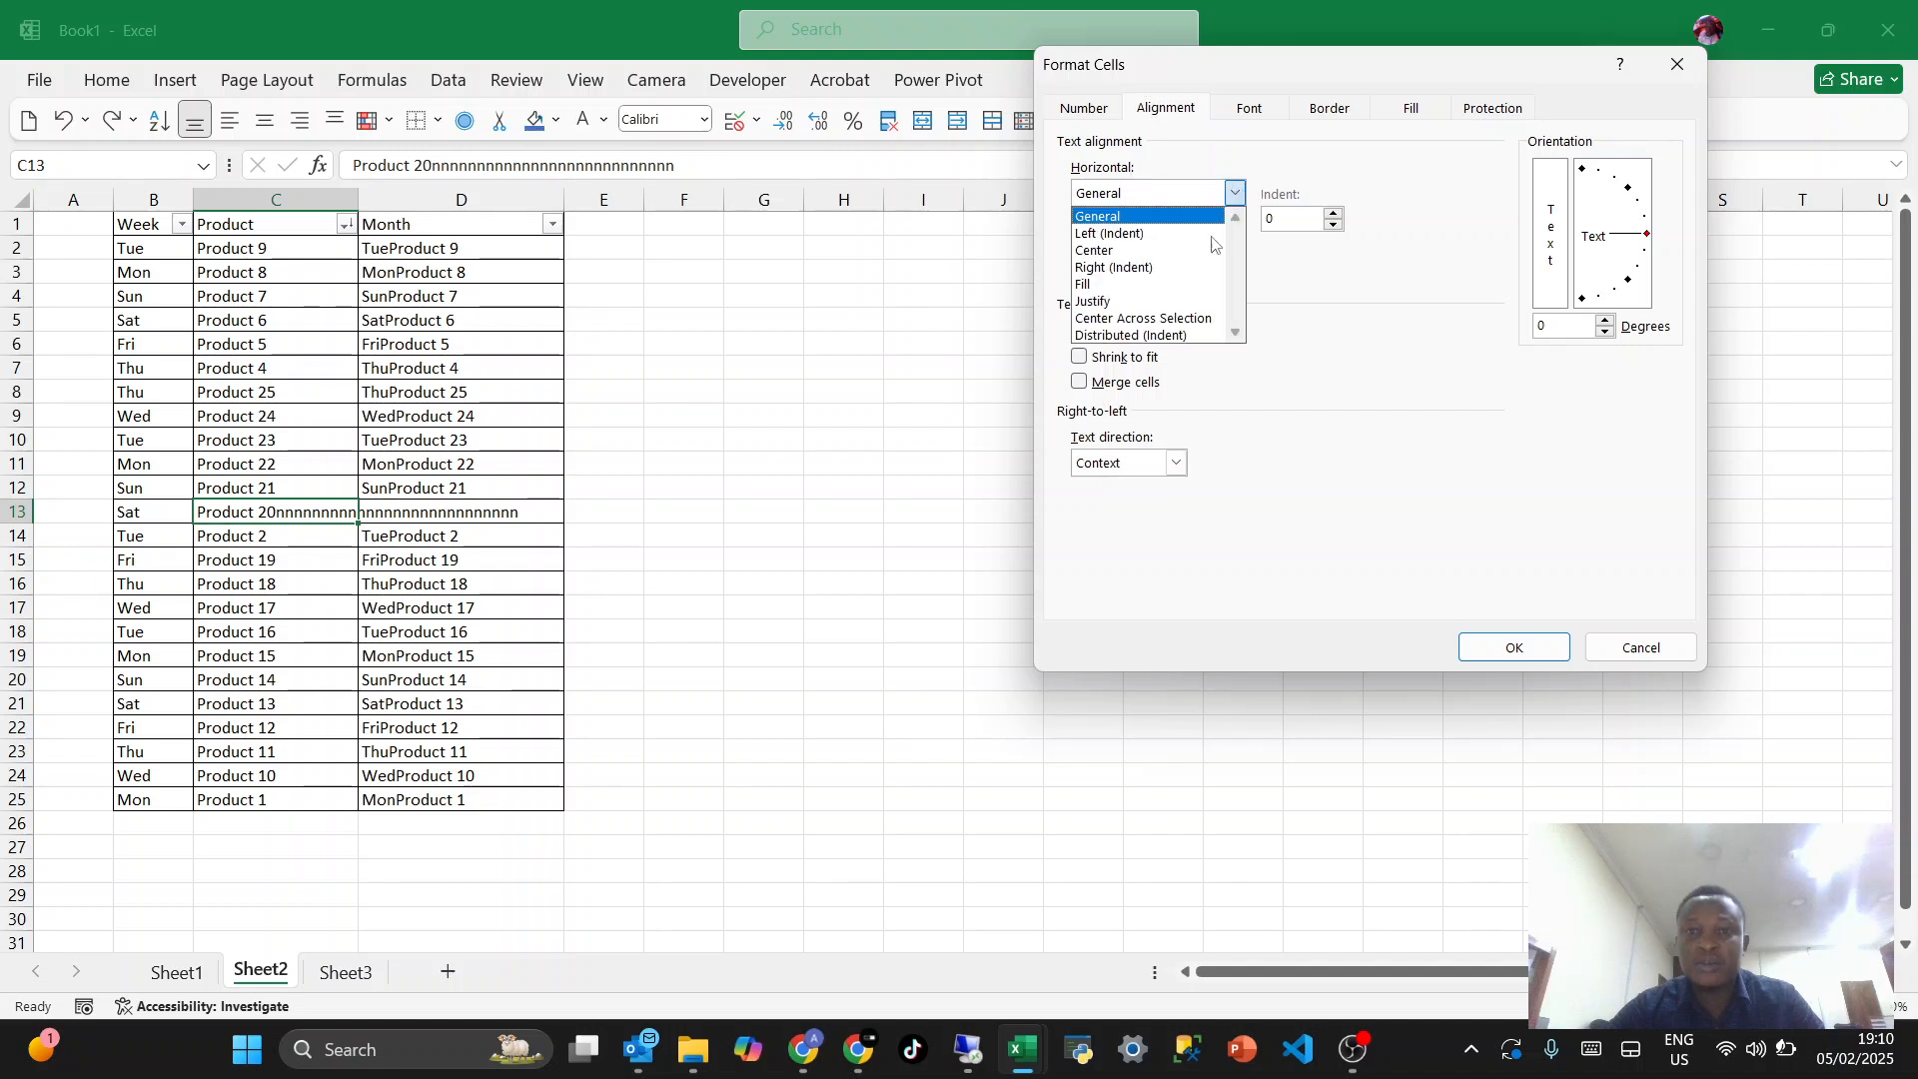
pyautogui.click(1159, 319)
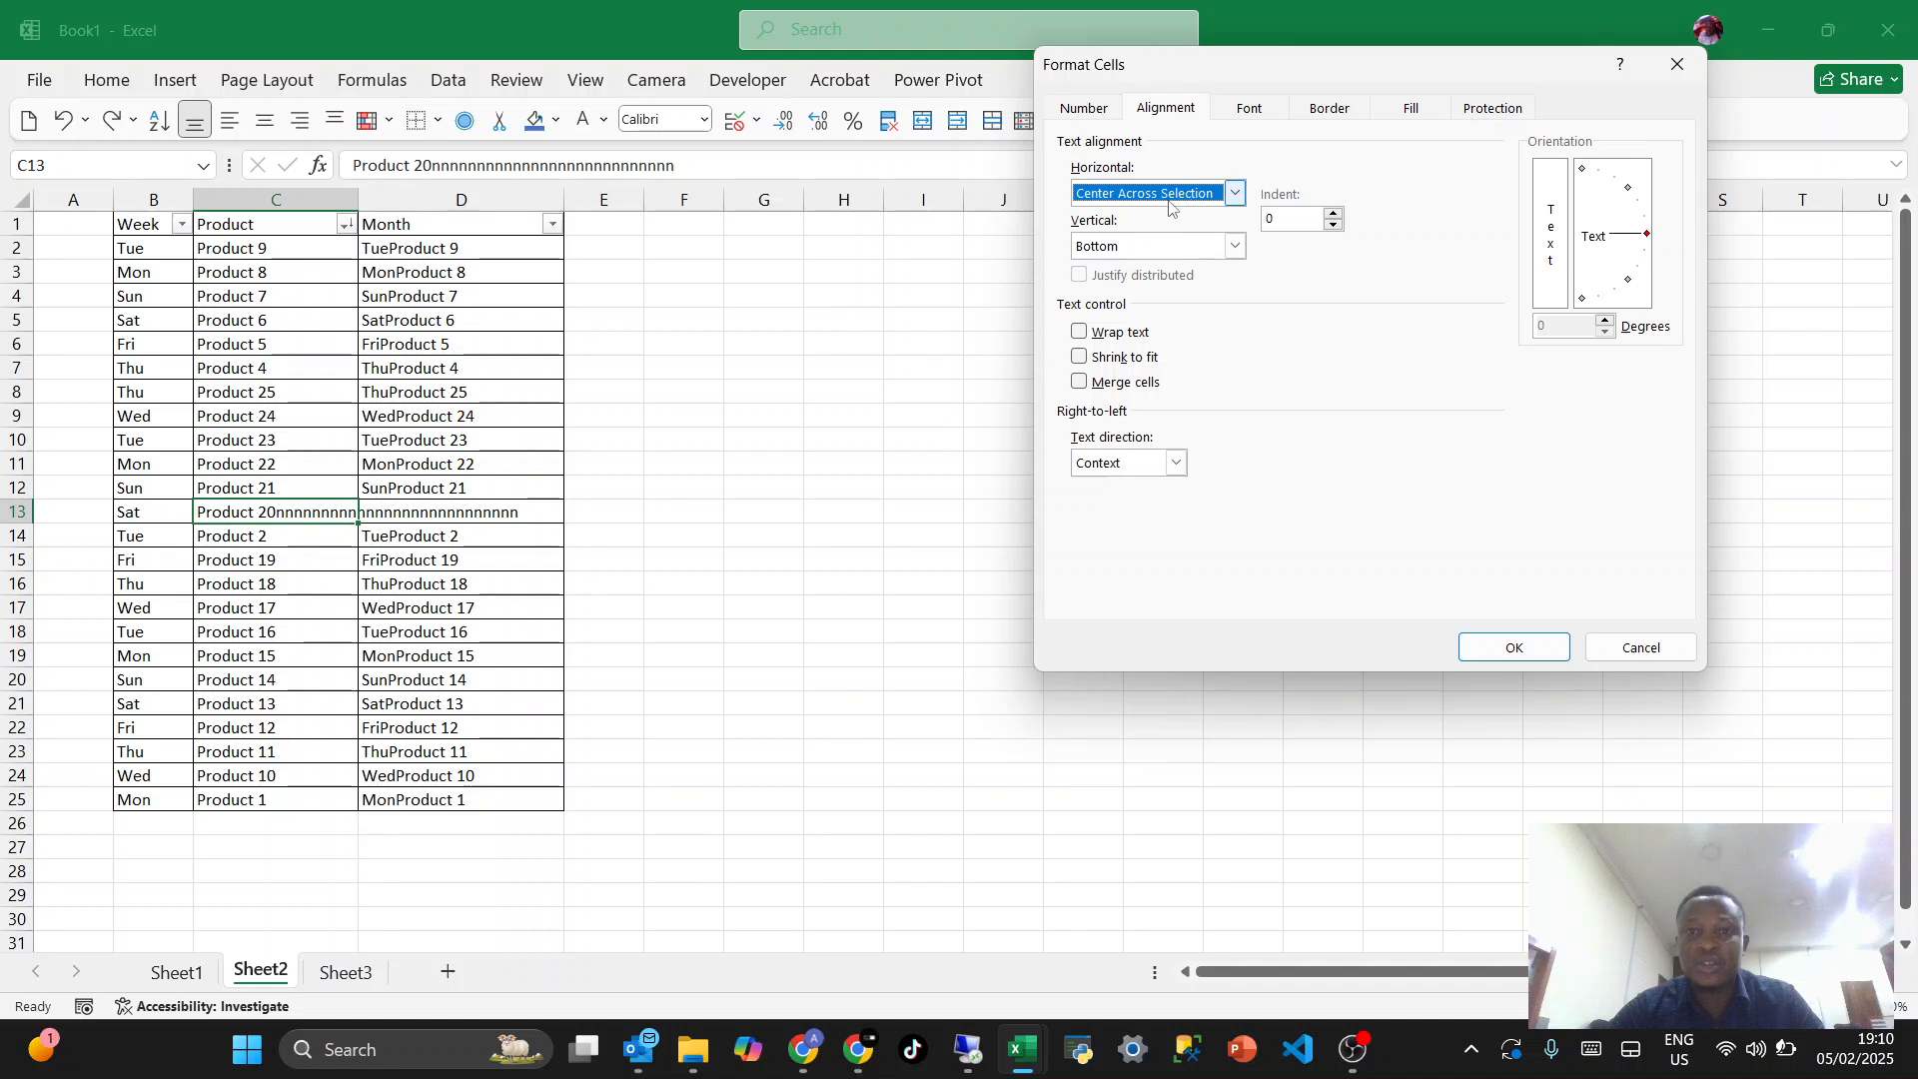
pyautogui.click(1482, 652)
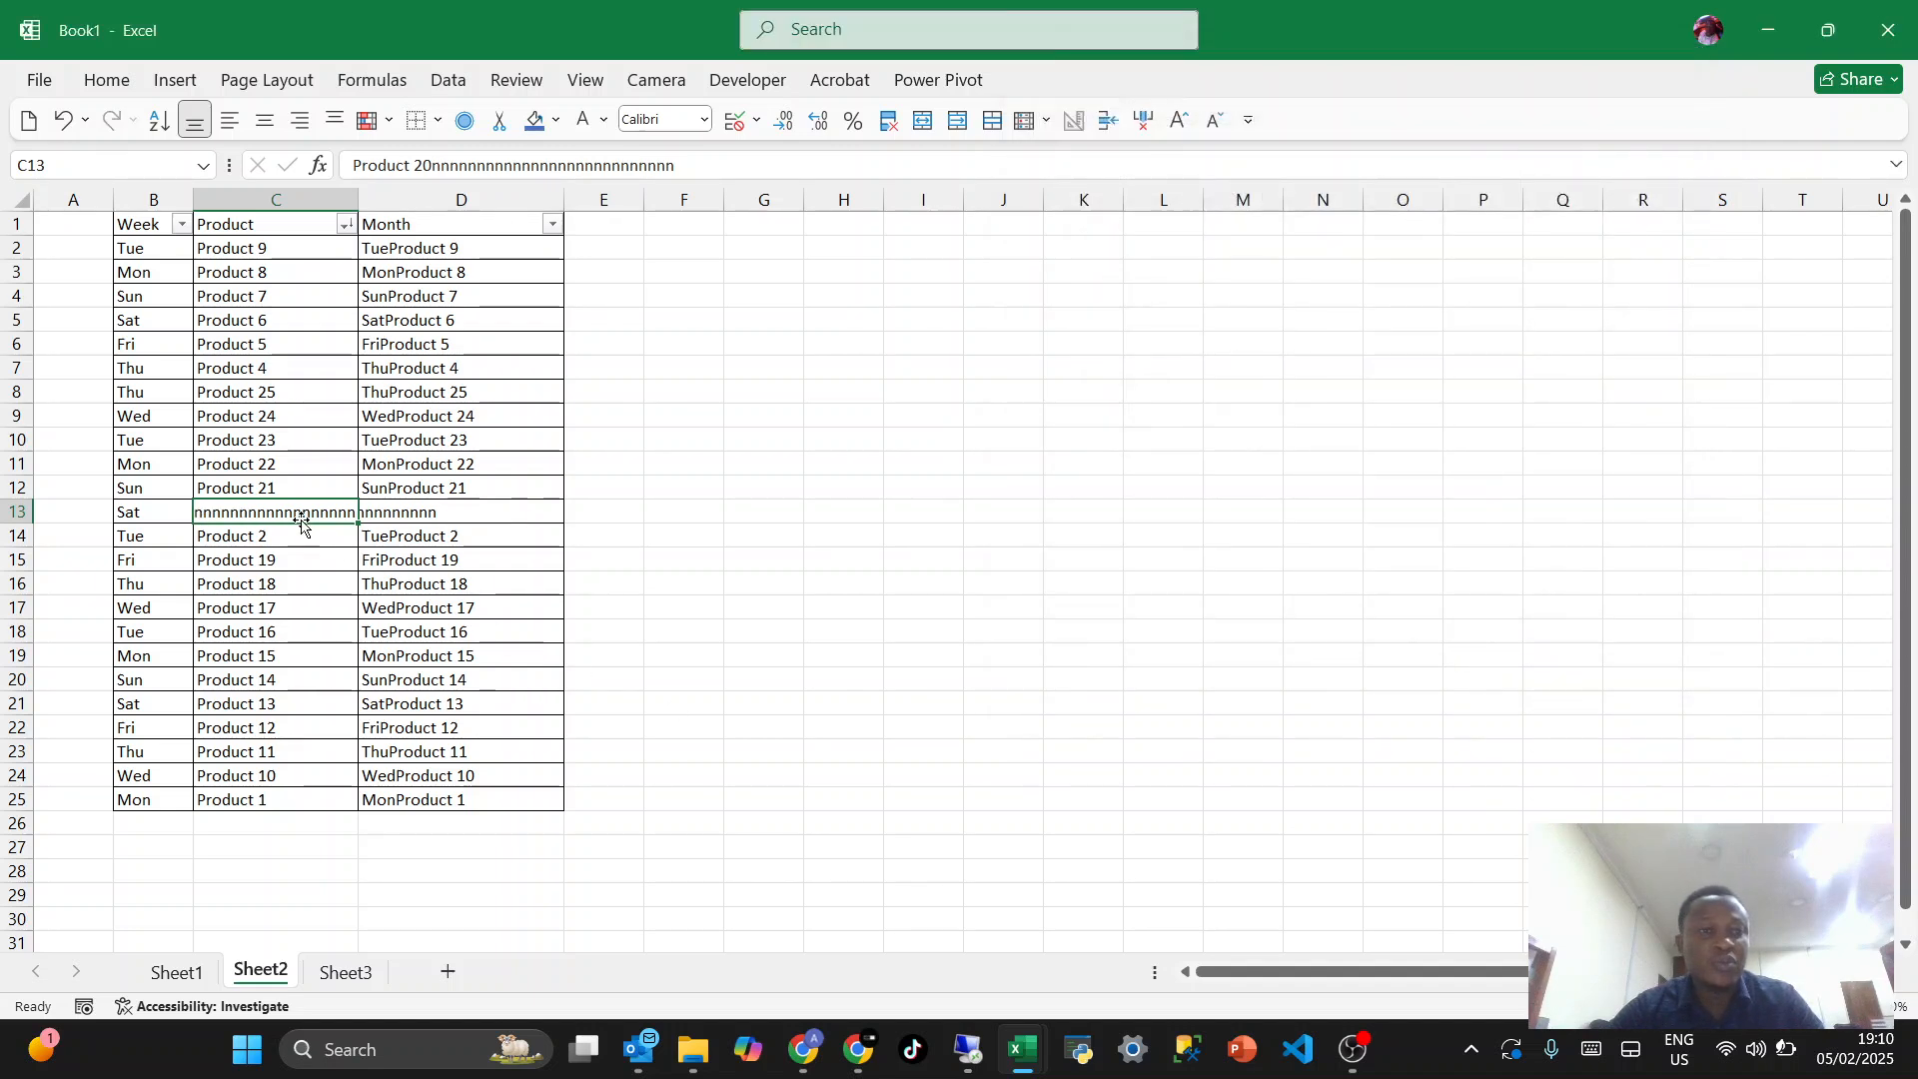
# - Switch the text in cell C13 to centered and finally to left alignment
pyautogui.click(265, 120)
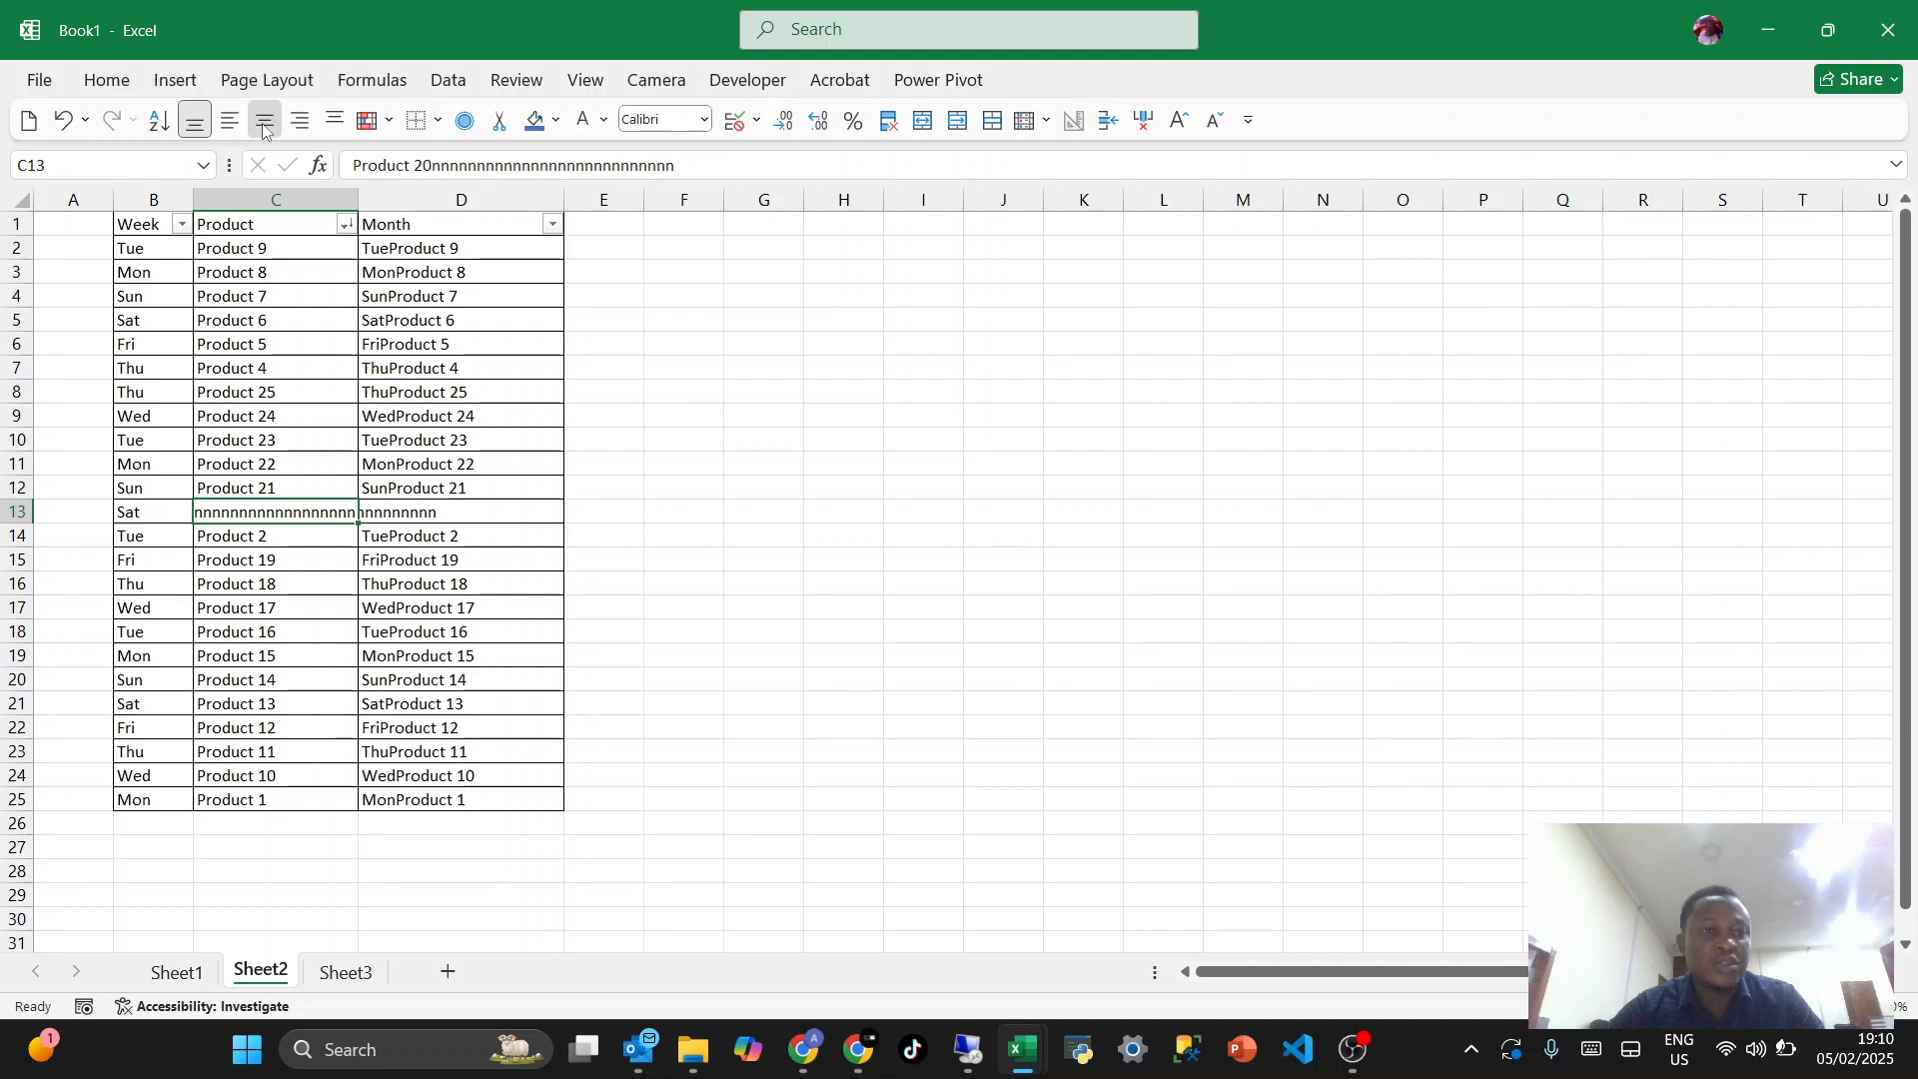
pyautogui.click(229, 121)
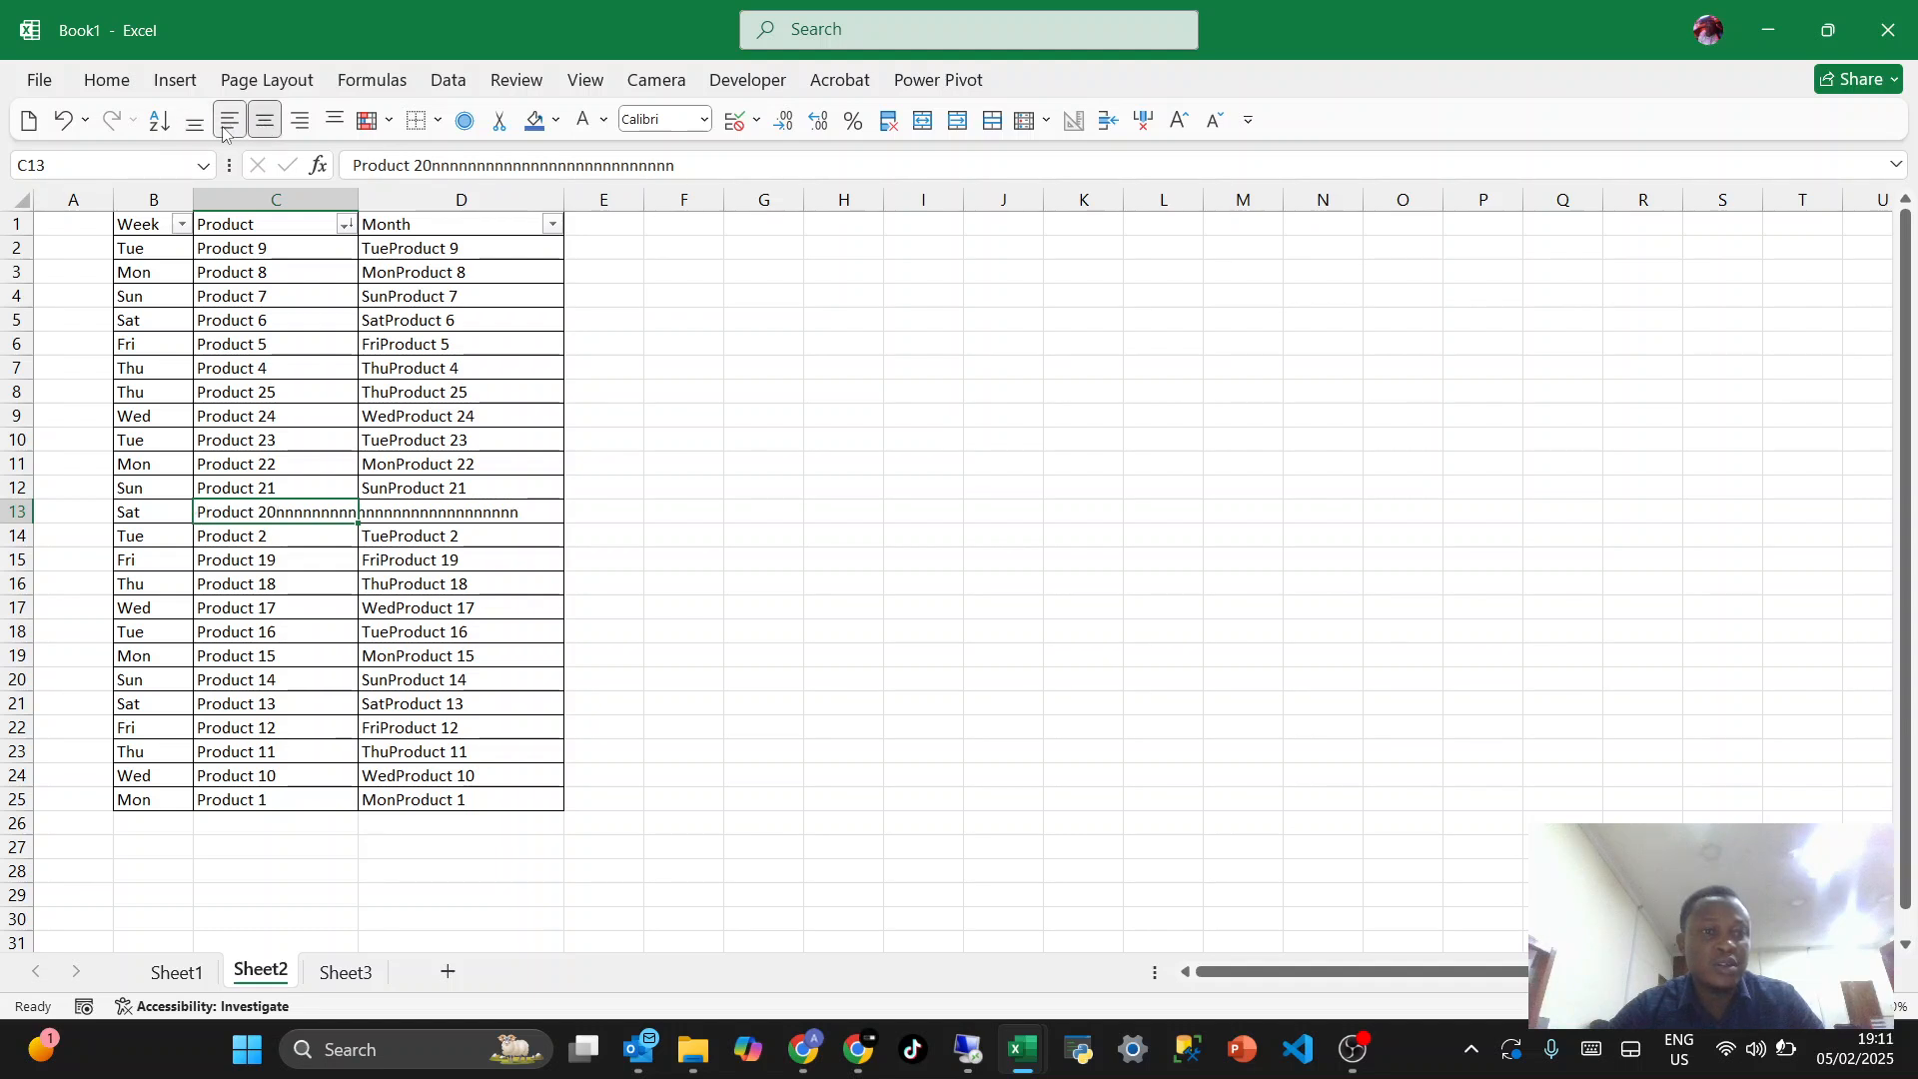
# - Sort the table A to Z by the Product column, followed by a Z to A sort by the Week column
pyautogui.click(289, 608)
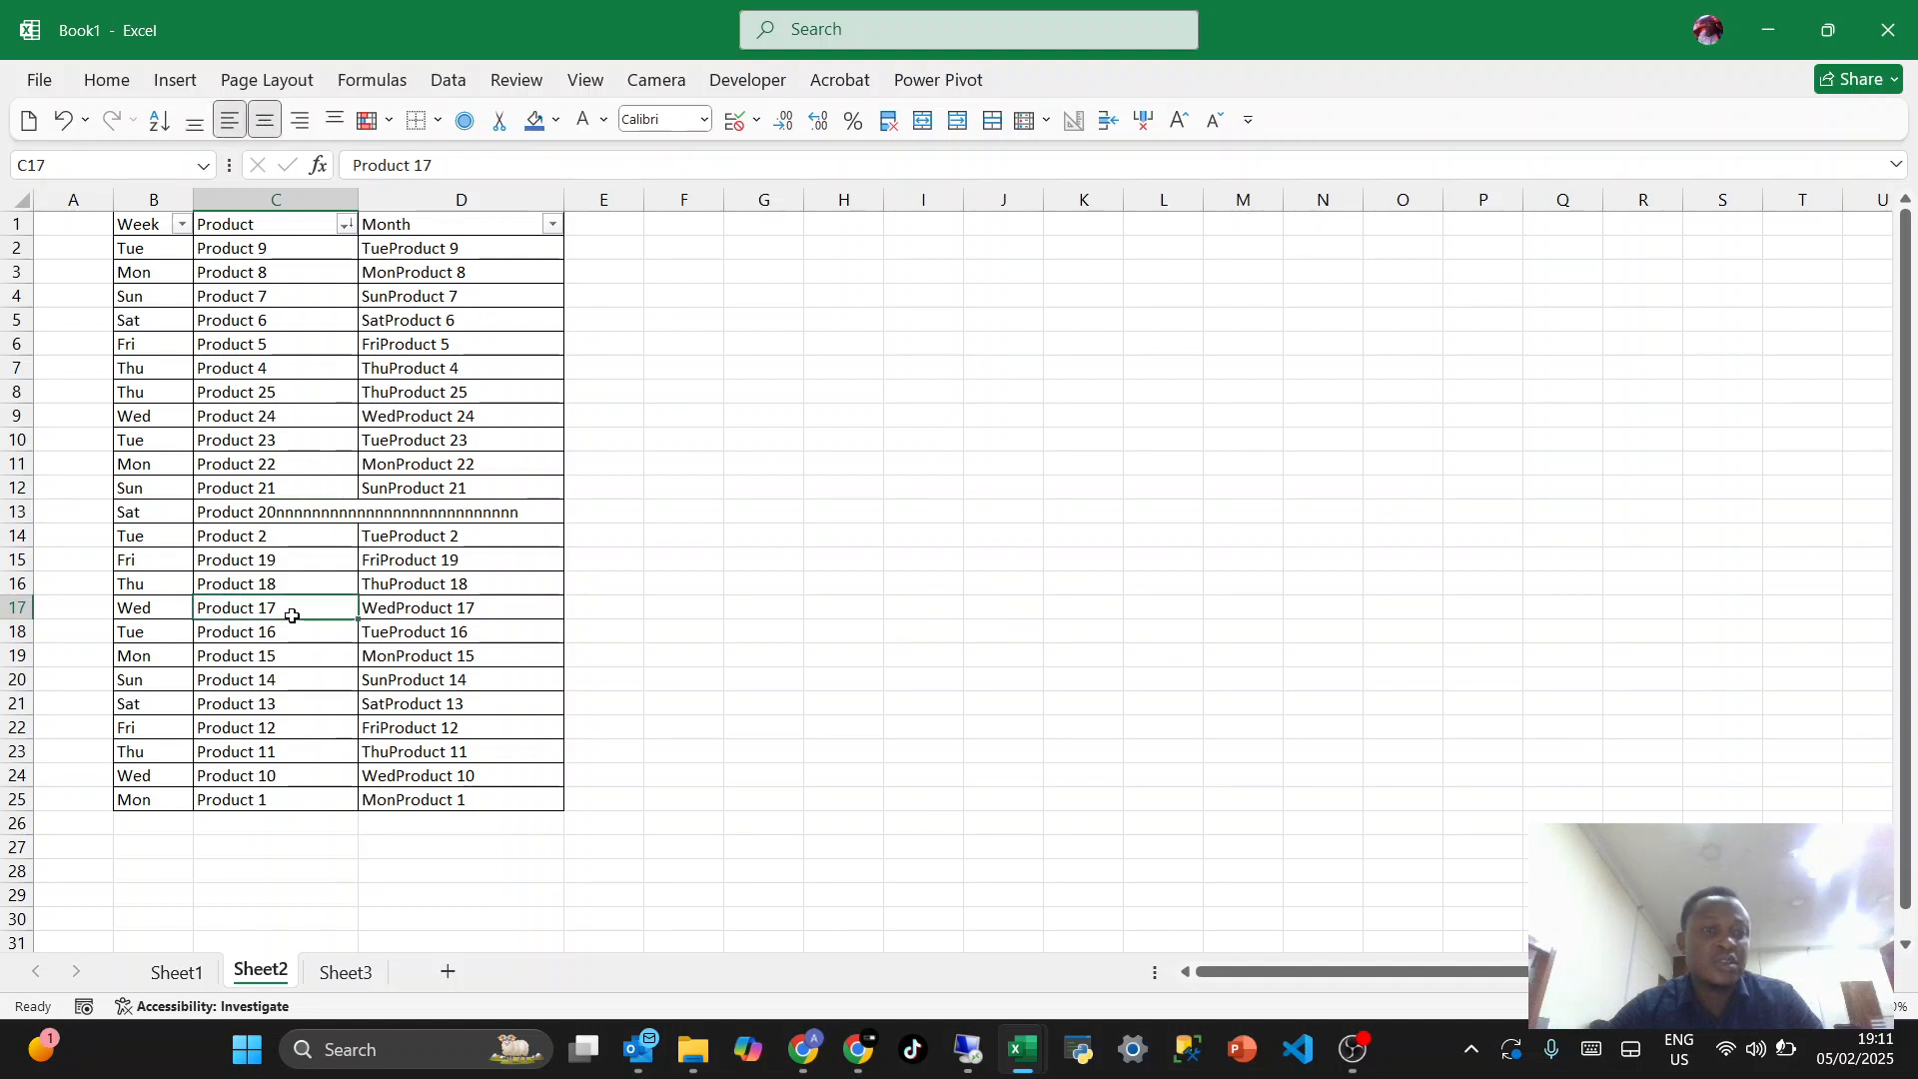
pyautogui.click(289, 513)
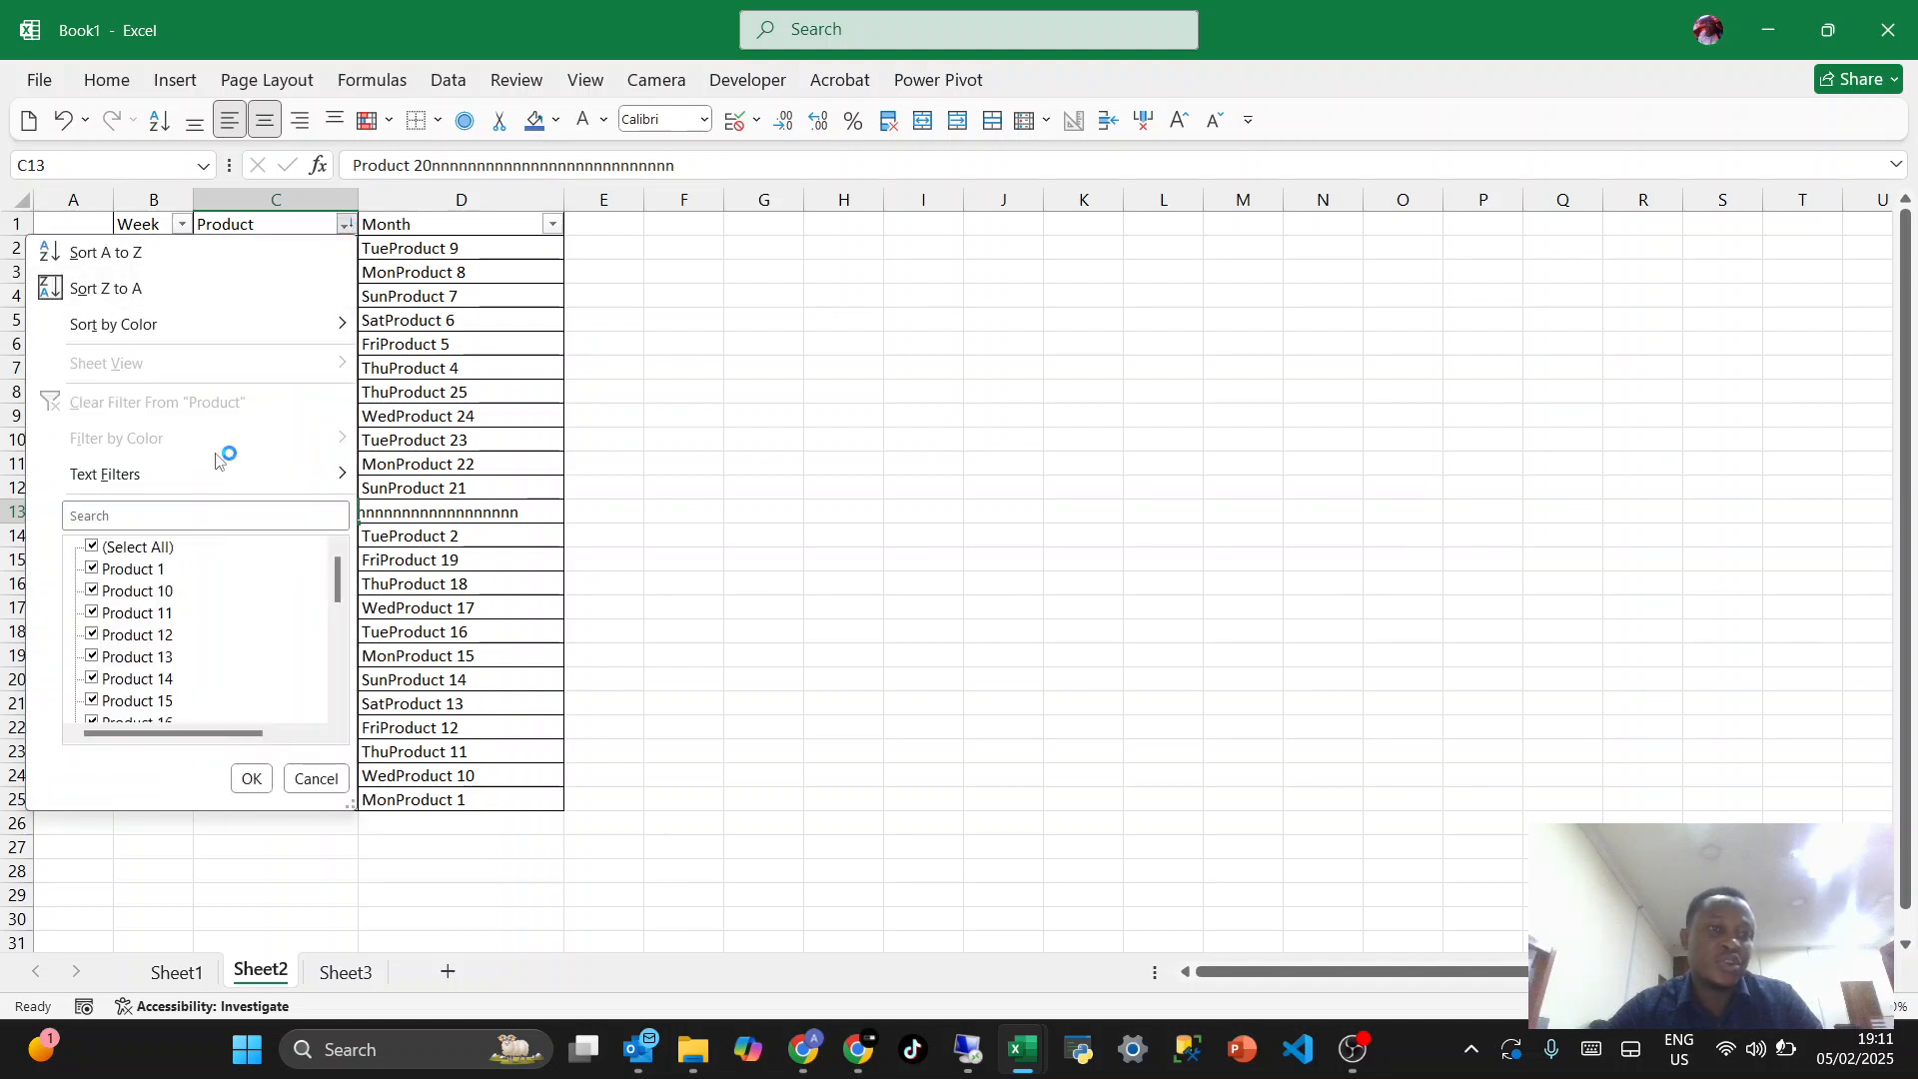
pyautogui.click(175, 255)
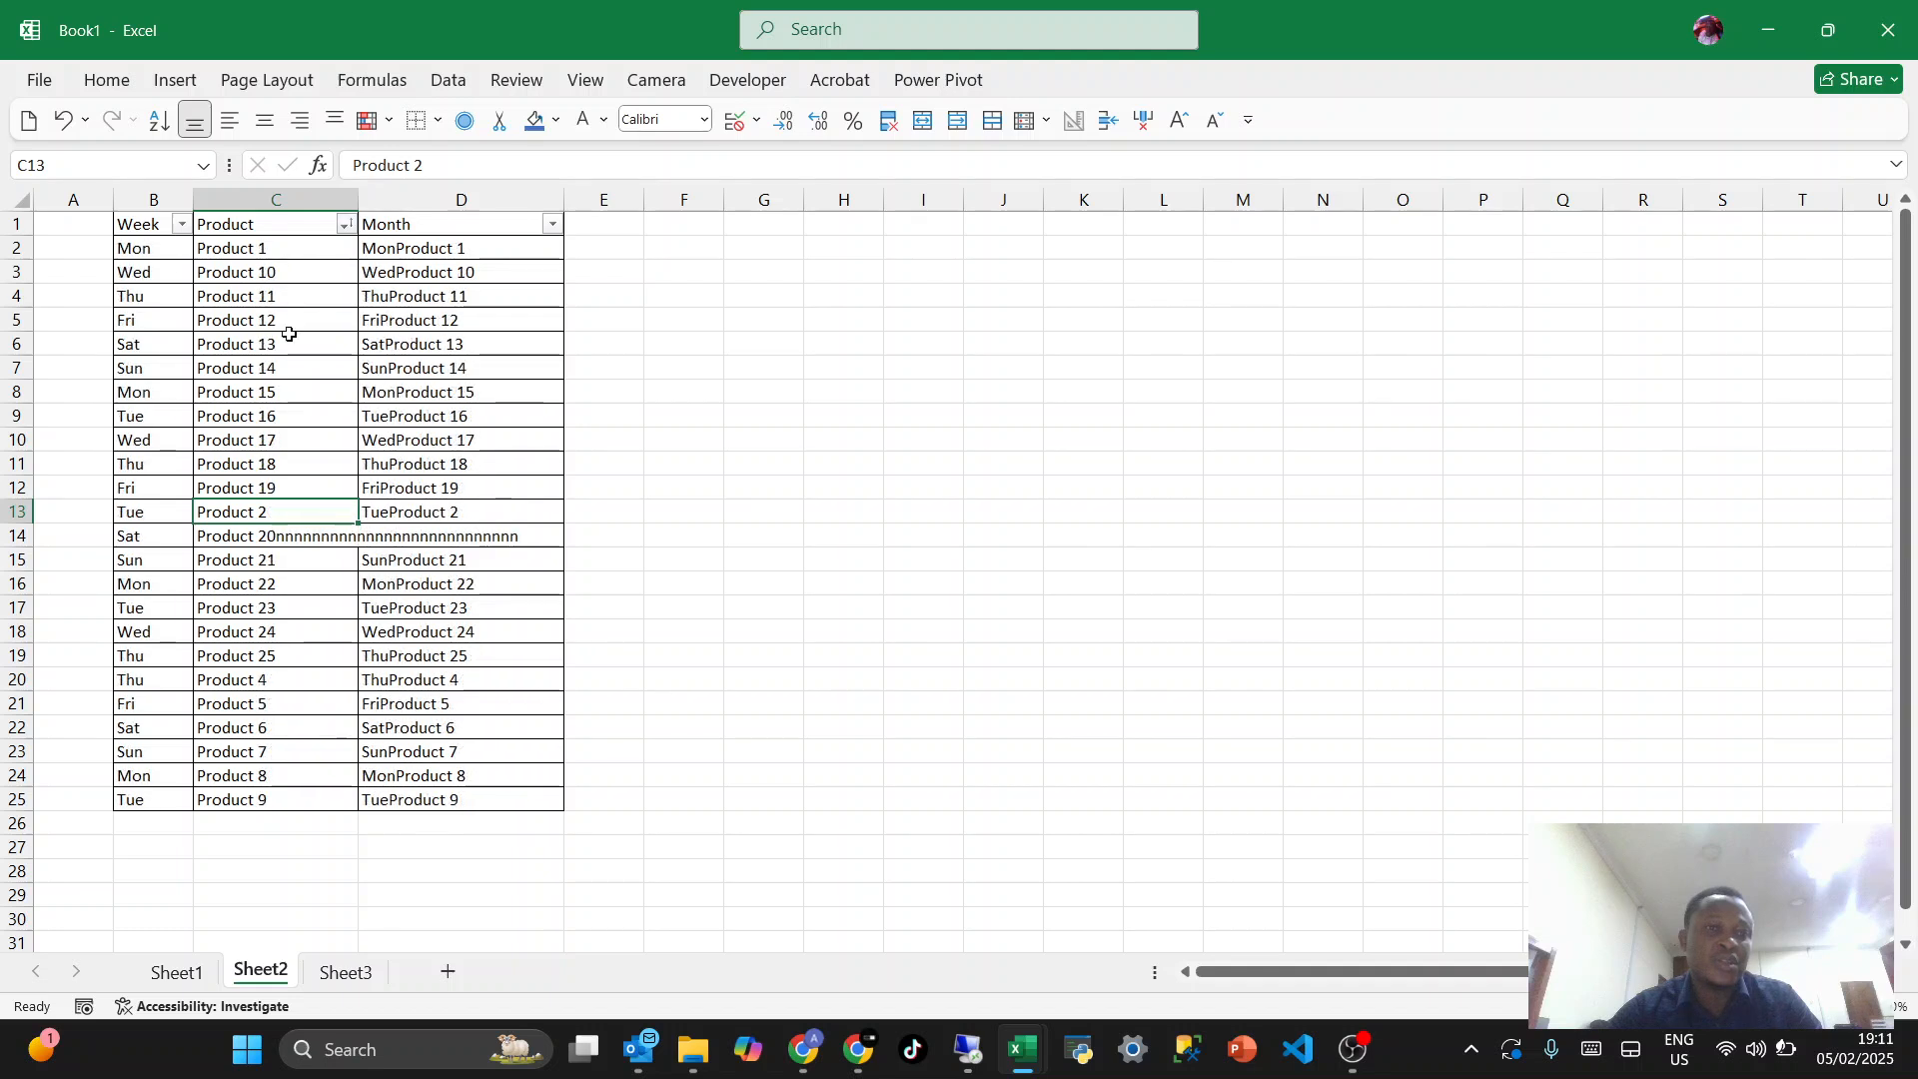
pyautogui.click(181, 224)
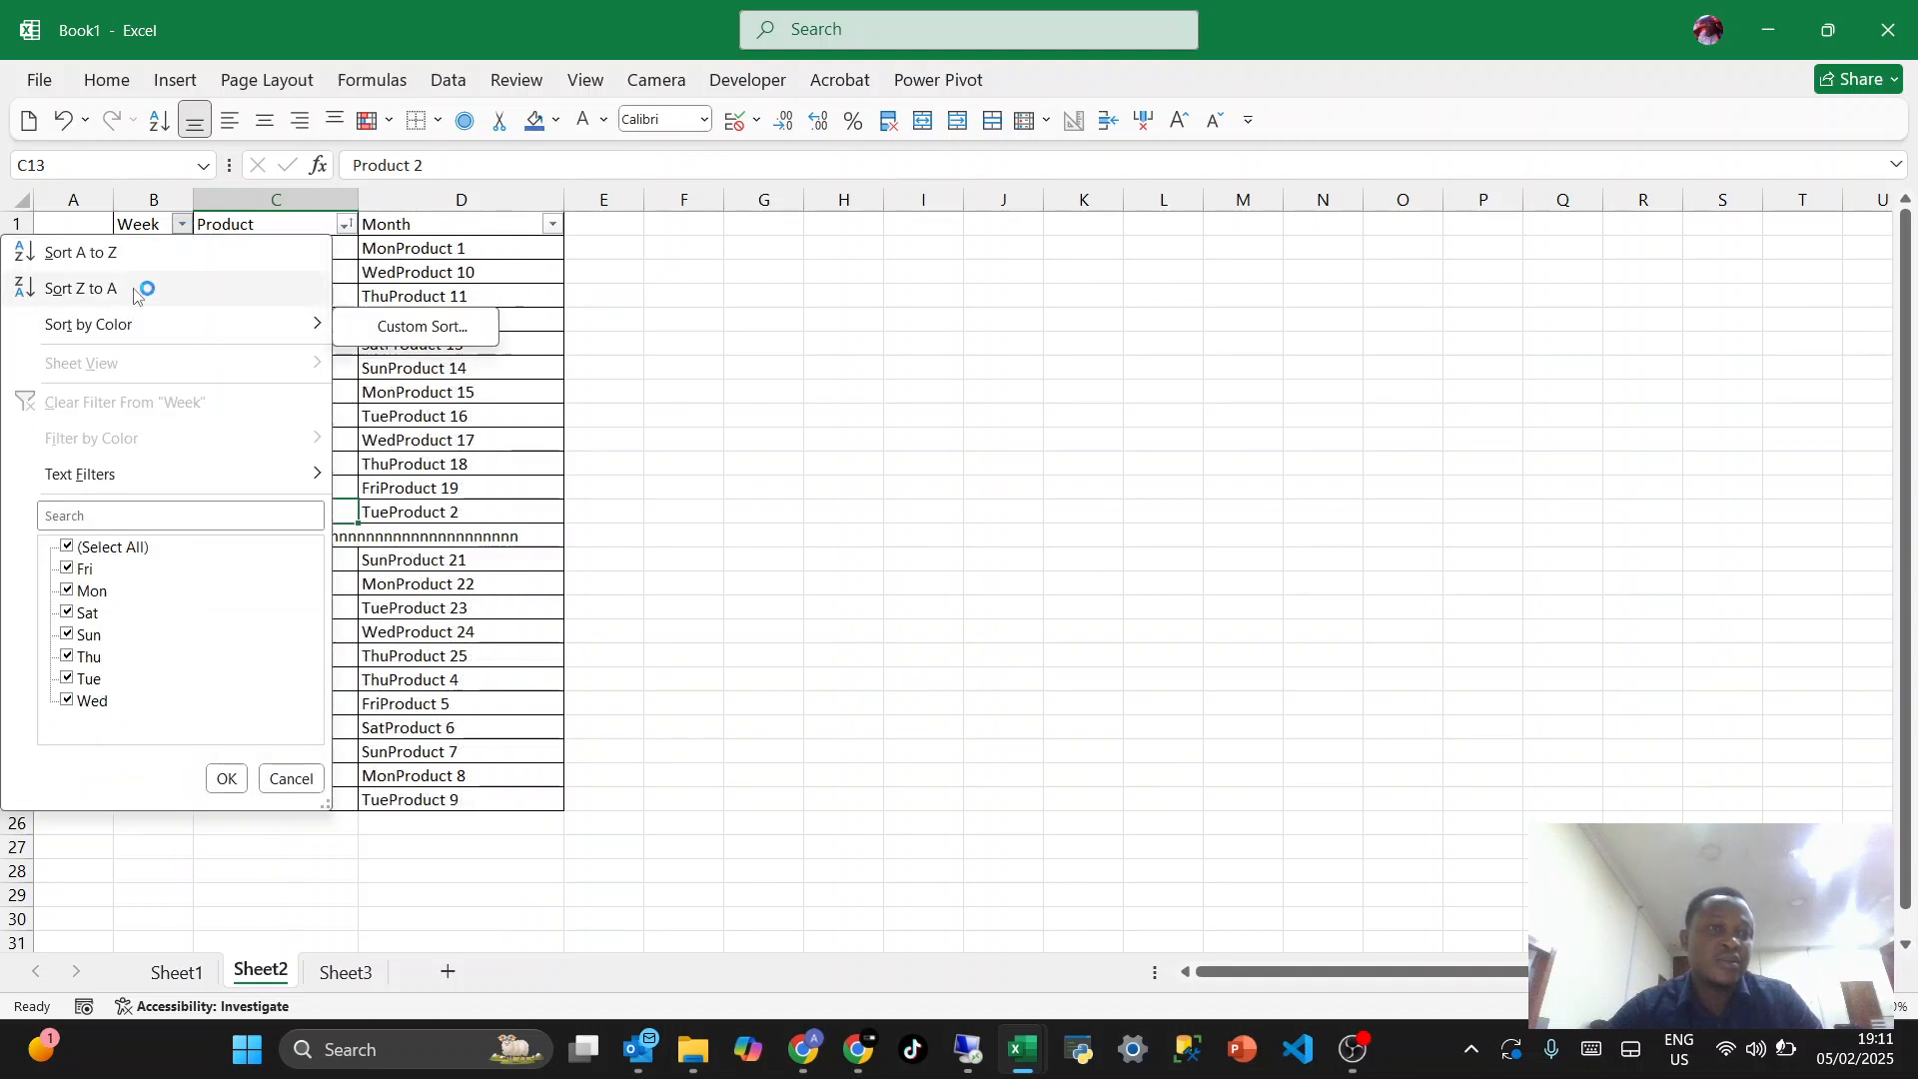
pyautogui.click(110, 289)
pyautogui.click(321, 432)
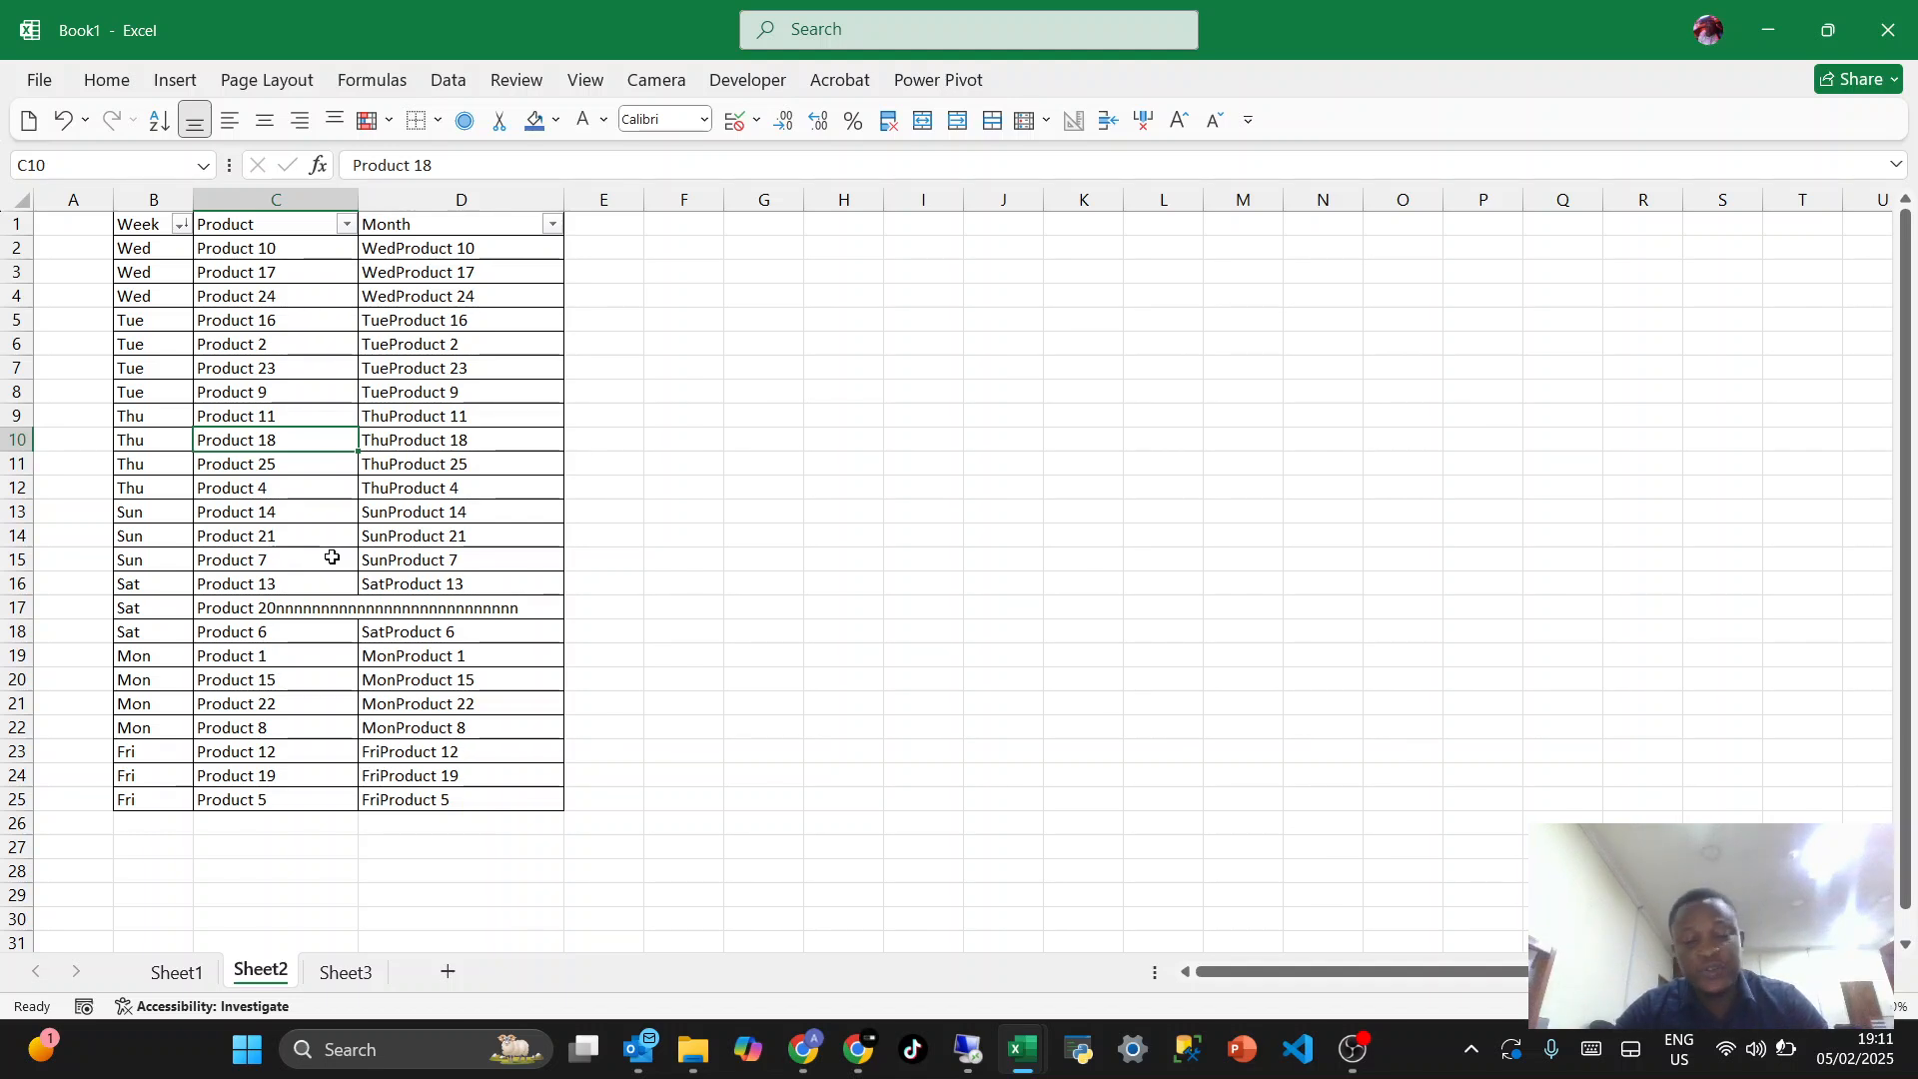
# - Open Sheet3 and fill the Unit Price cell in row 10 (H10) with blue
pyautogui.click(345, 972)
pyautogui.click(542, 558)
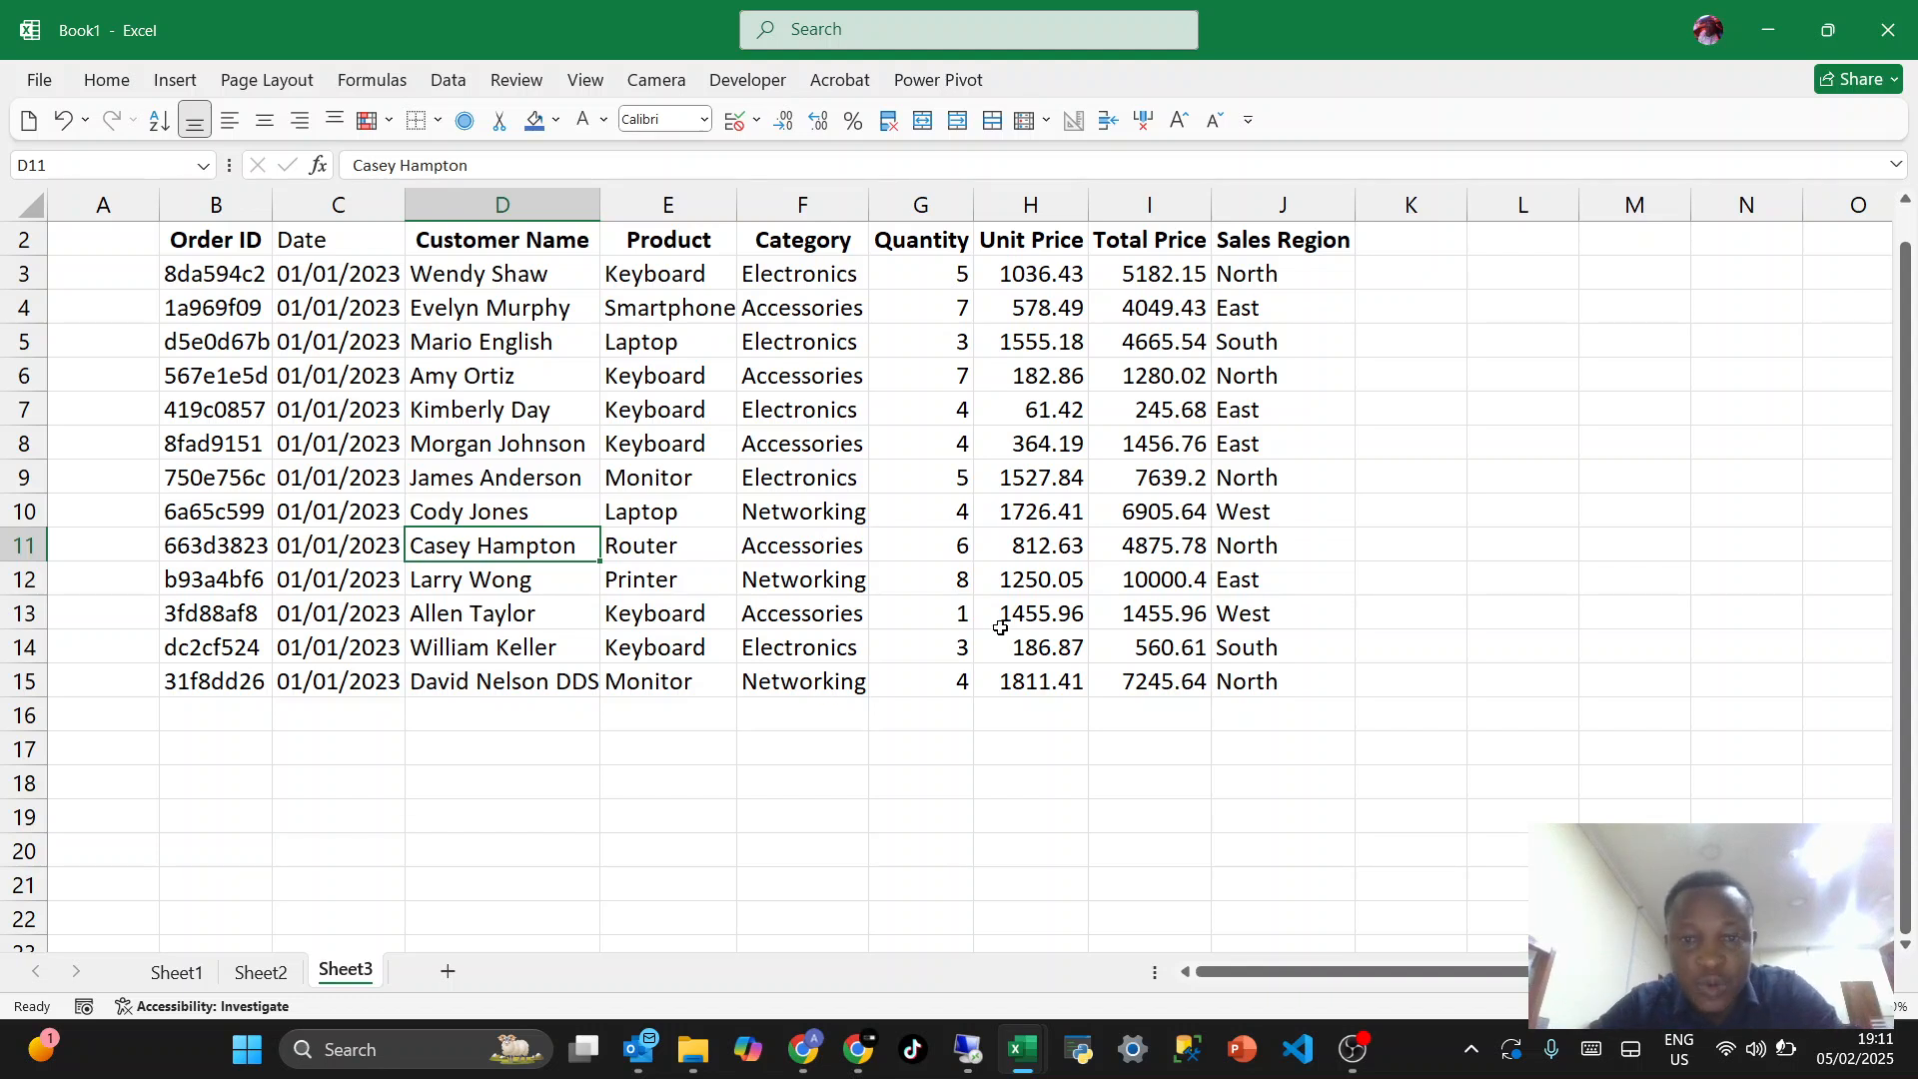
pyautogui.click(1022, 511)
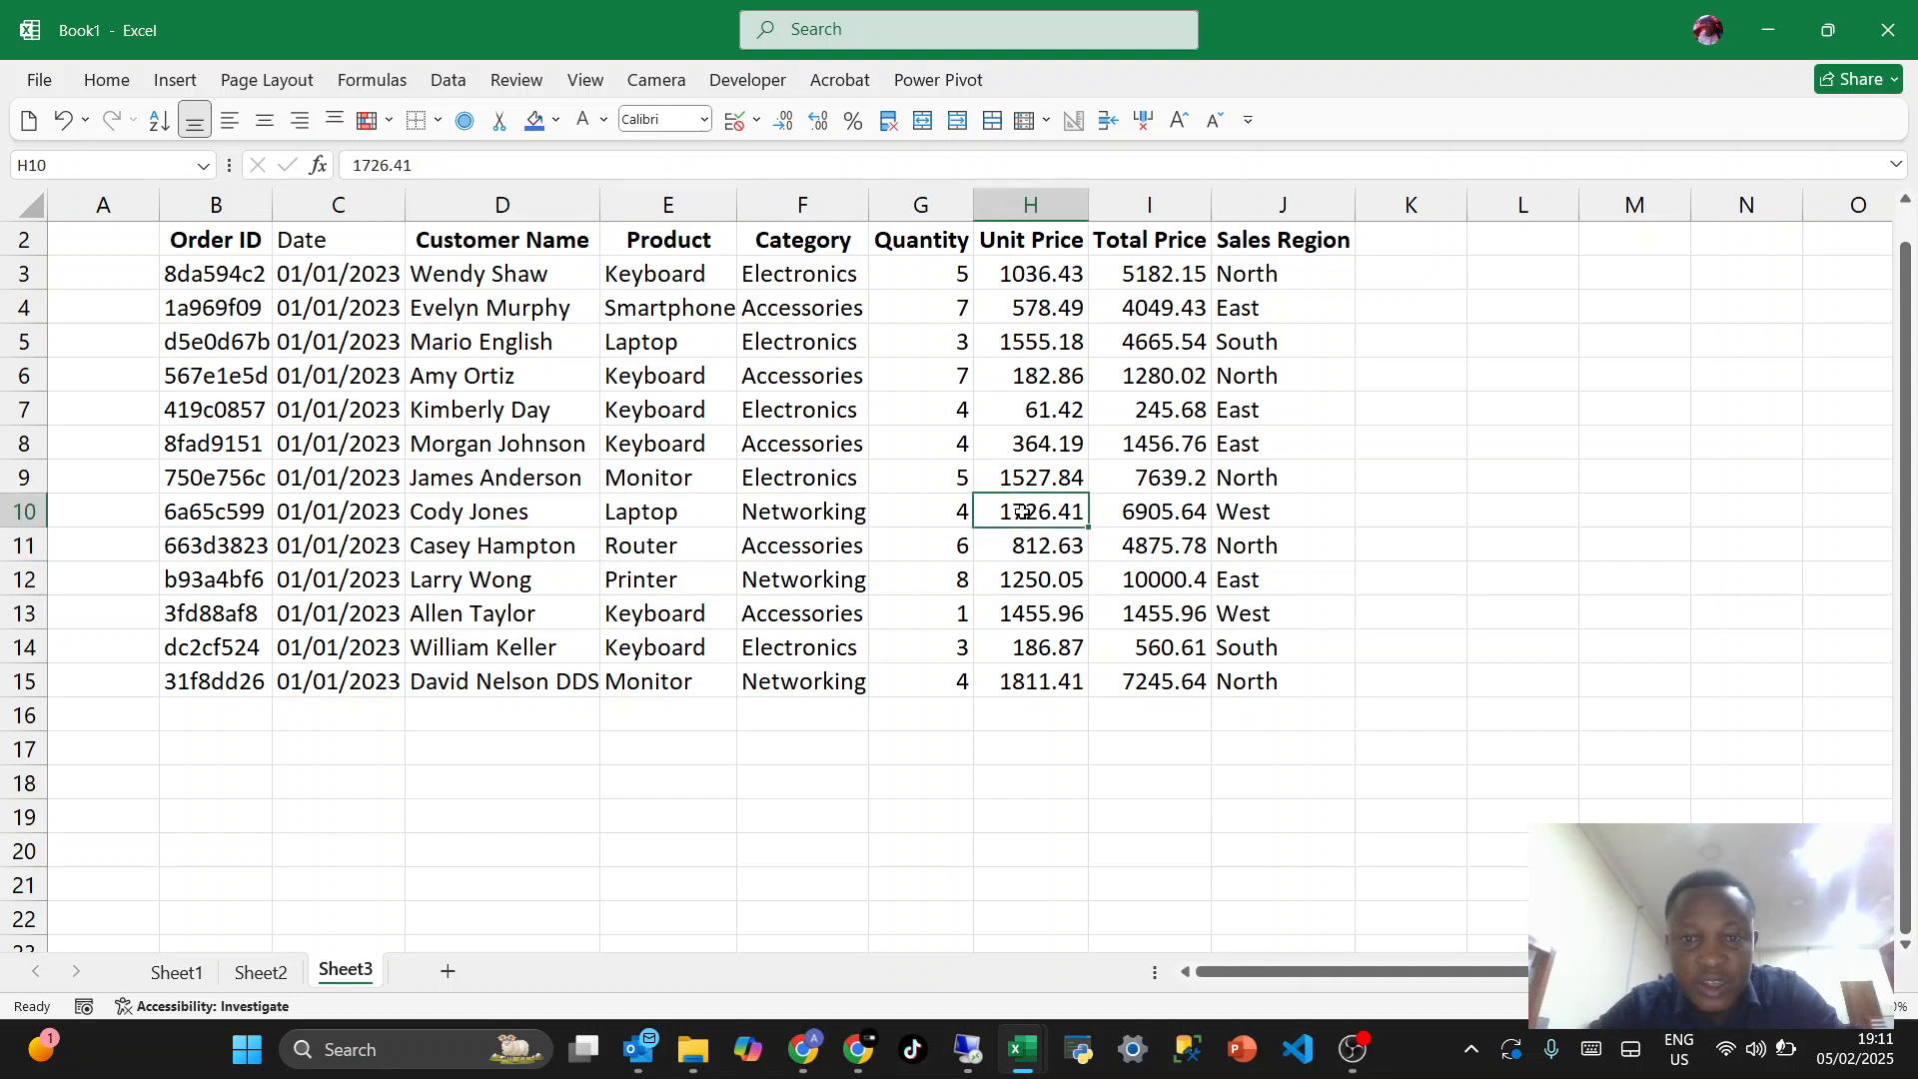
pyautogui.click(541, 121)
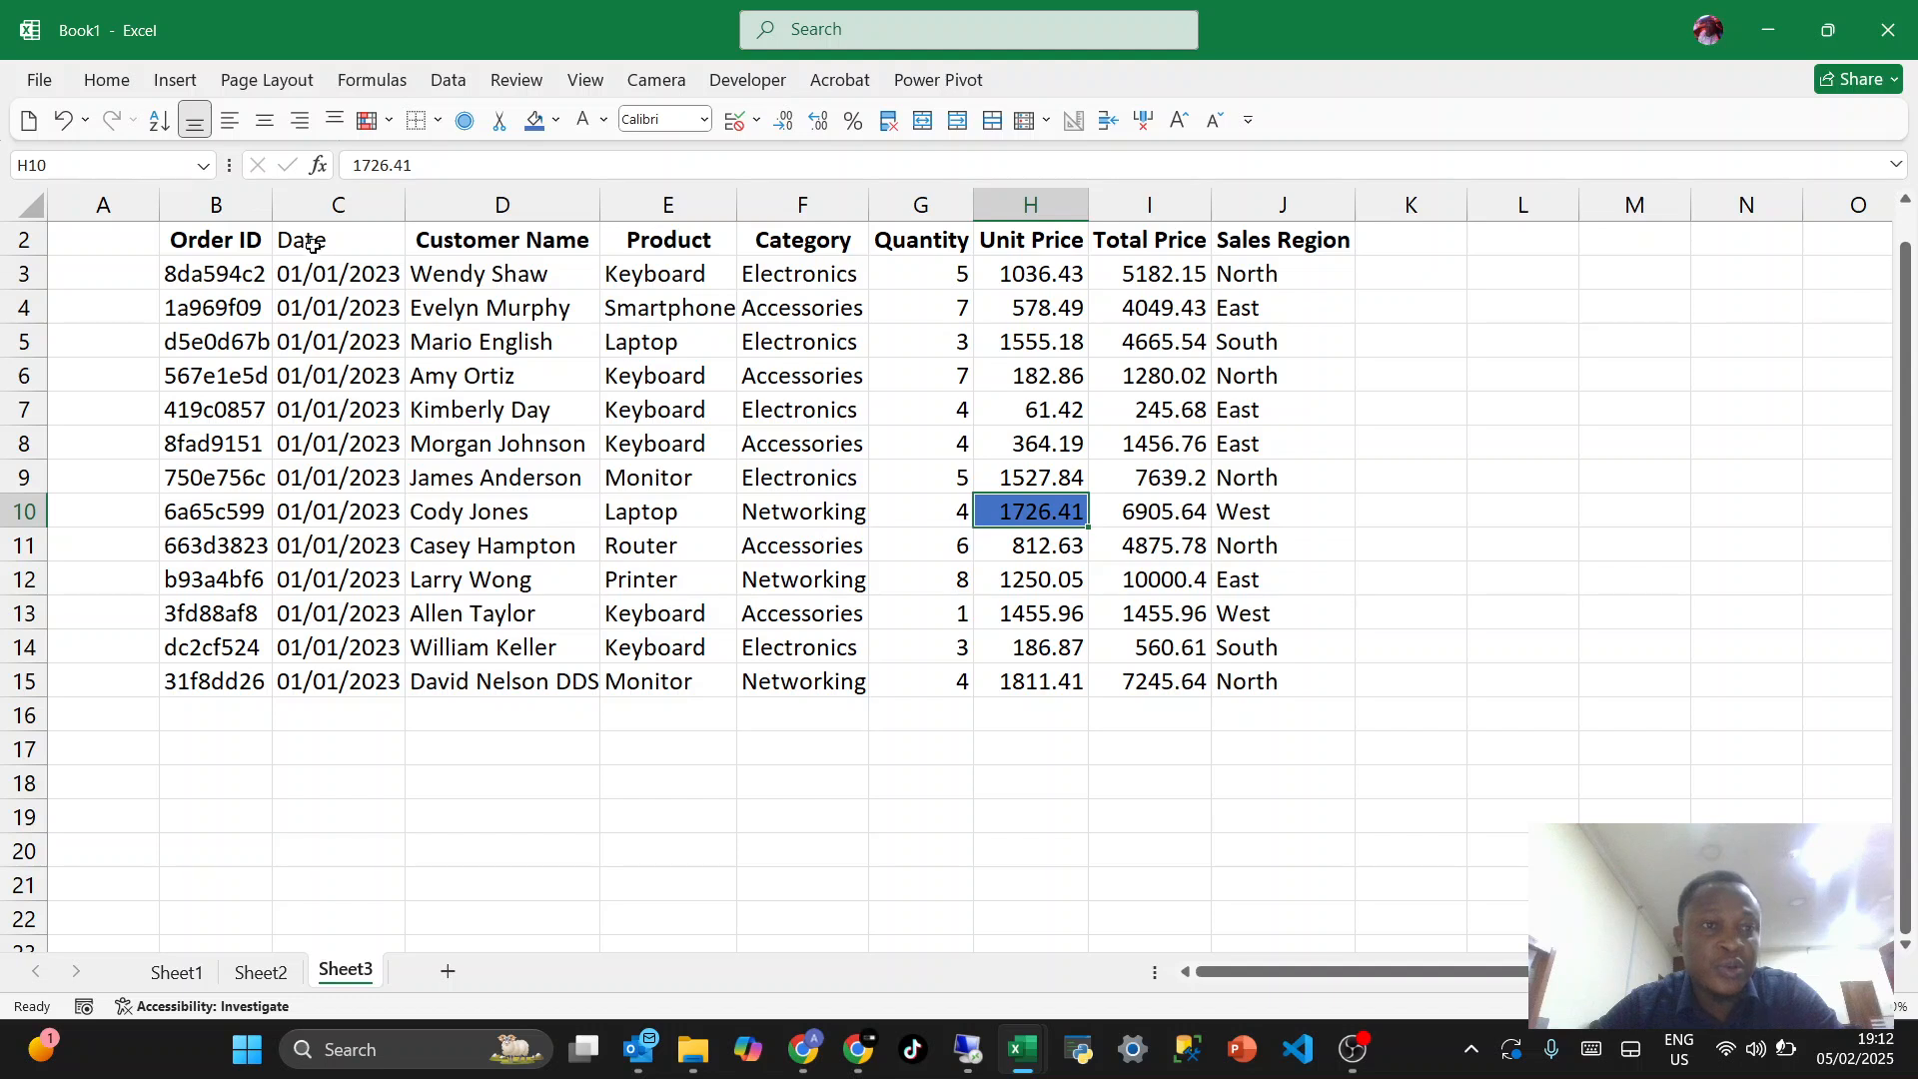
# - Fill the header cells C2:J2 and the Order ID values in B3:B15 with blue
pyautogui.moveTo(313, 244); pyautogui.dragTo(1243, 270)
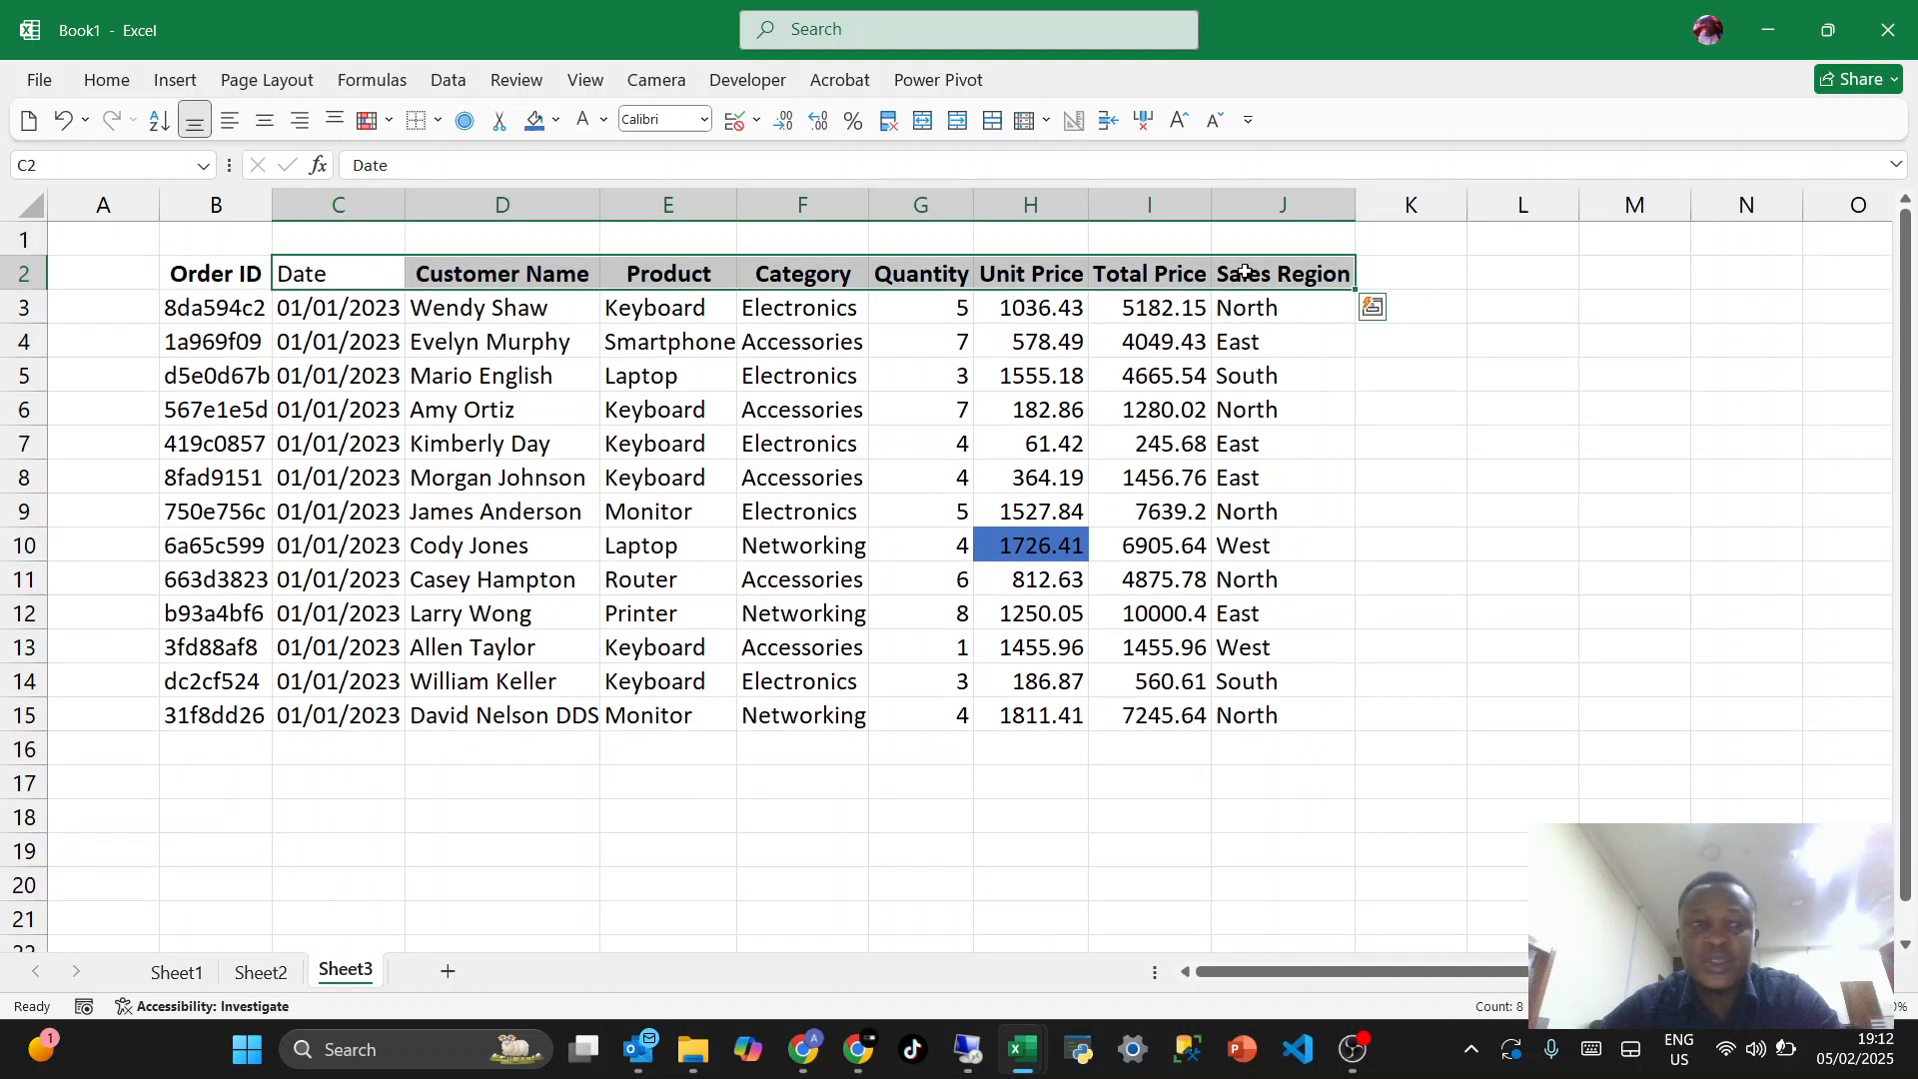
pyautogui.click(532, 121)
pyautogui.moveTo(217, 306); pyautogui.dragTo(196, 705)
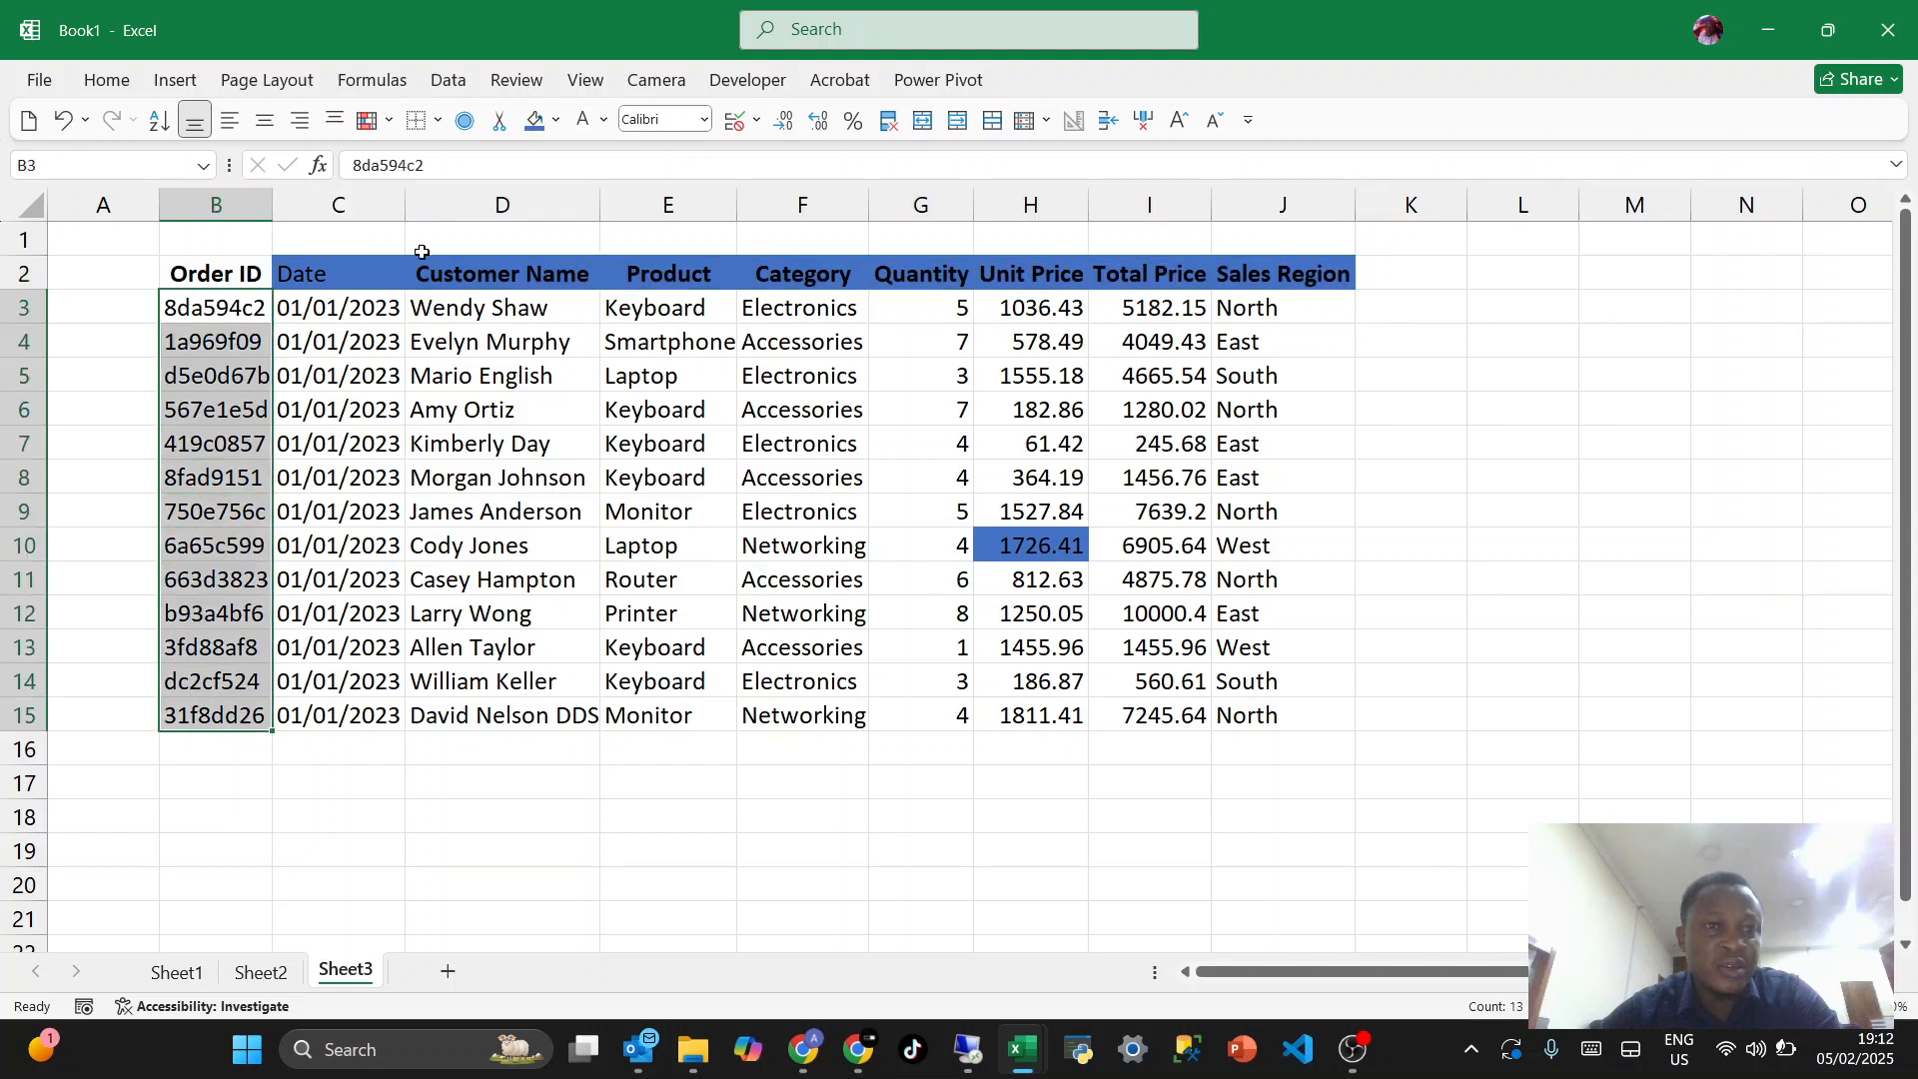
pyautogui.click(532, 121)
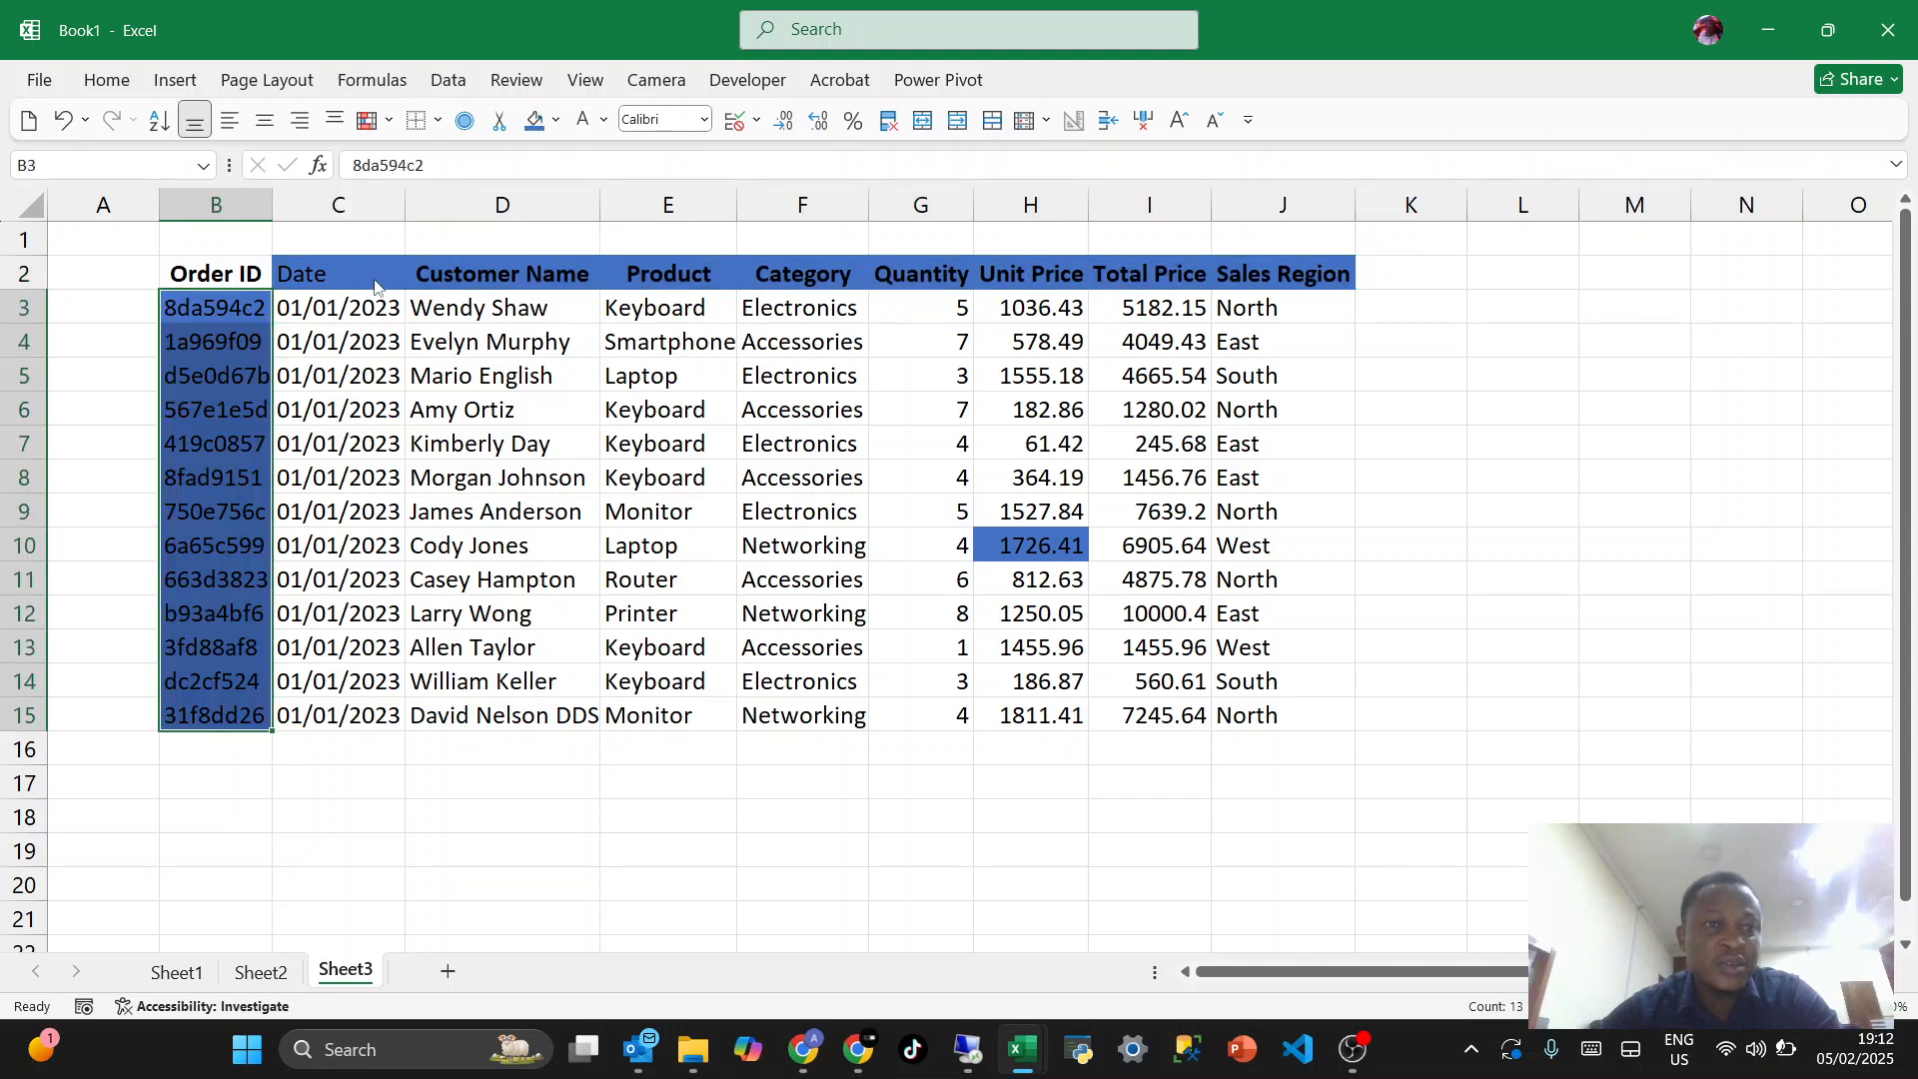
# - Fill the data range C3:J15 with the standard yellow color
pyautogui.moveTo(338, 308); pyautogui.dragTo(1310, 704)
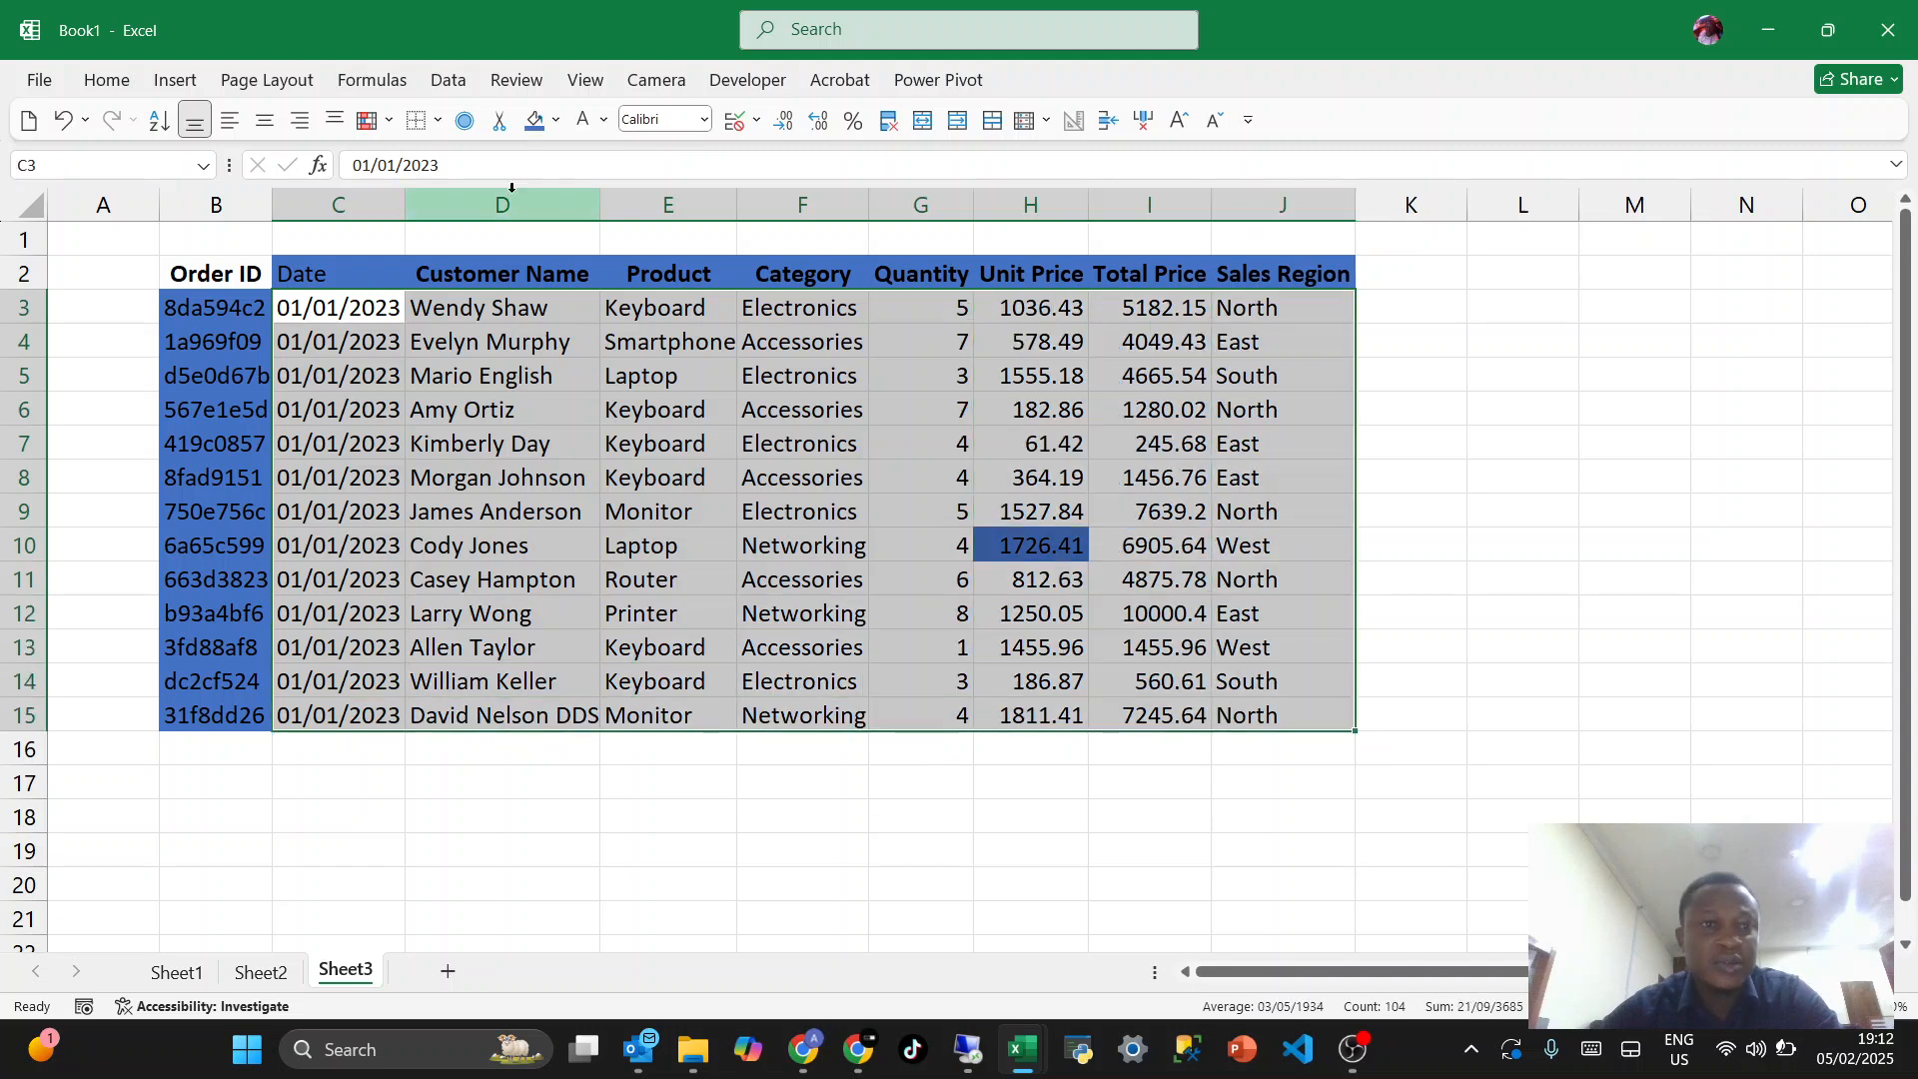
pyautogui.click(556, 120)
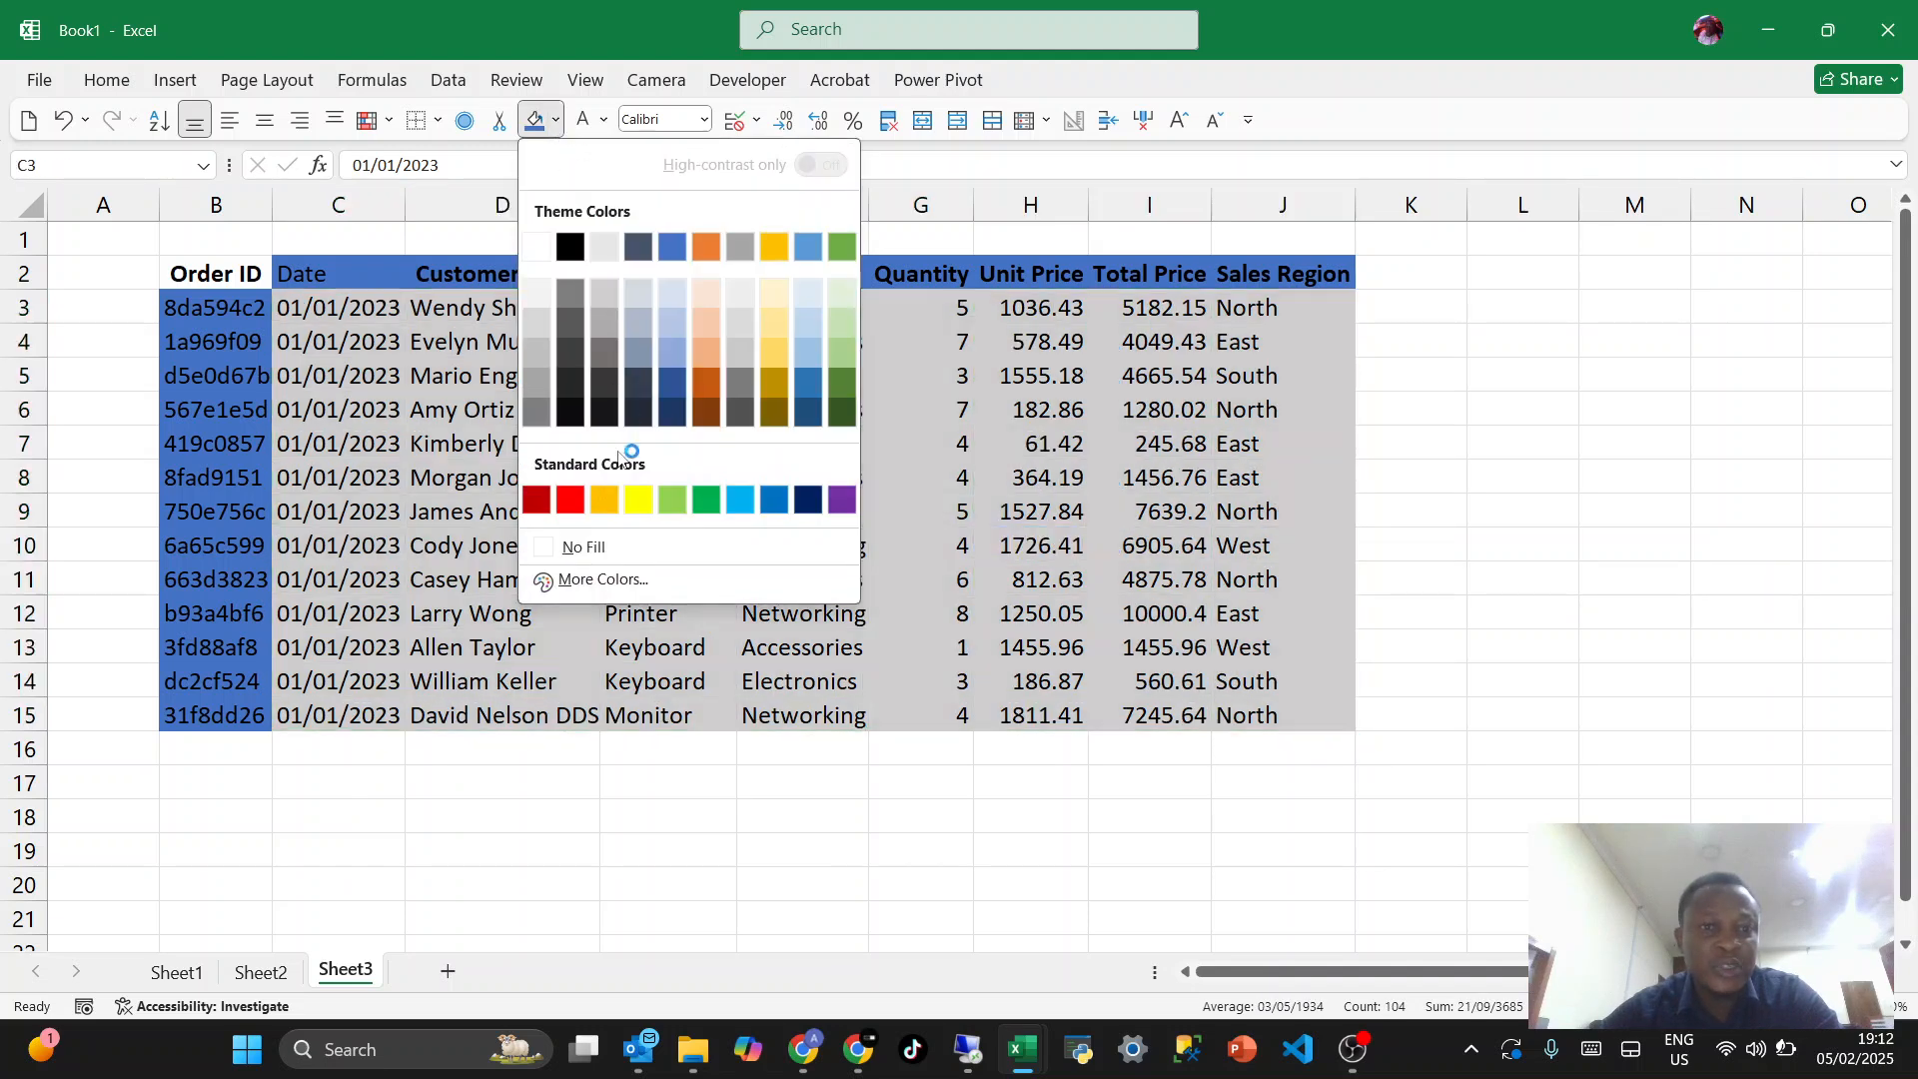
pyautogui.click(637, 499)
pyautogui.click(829, 515)
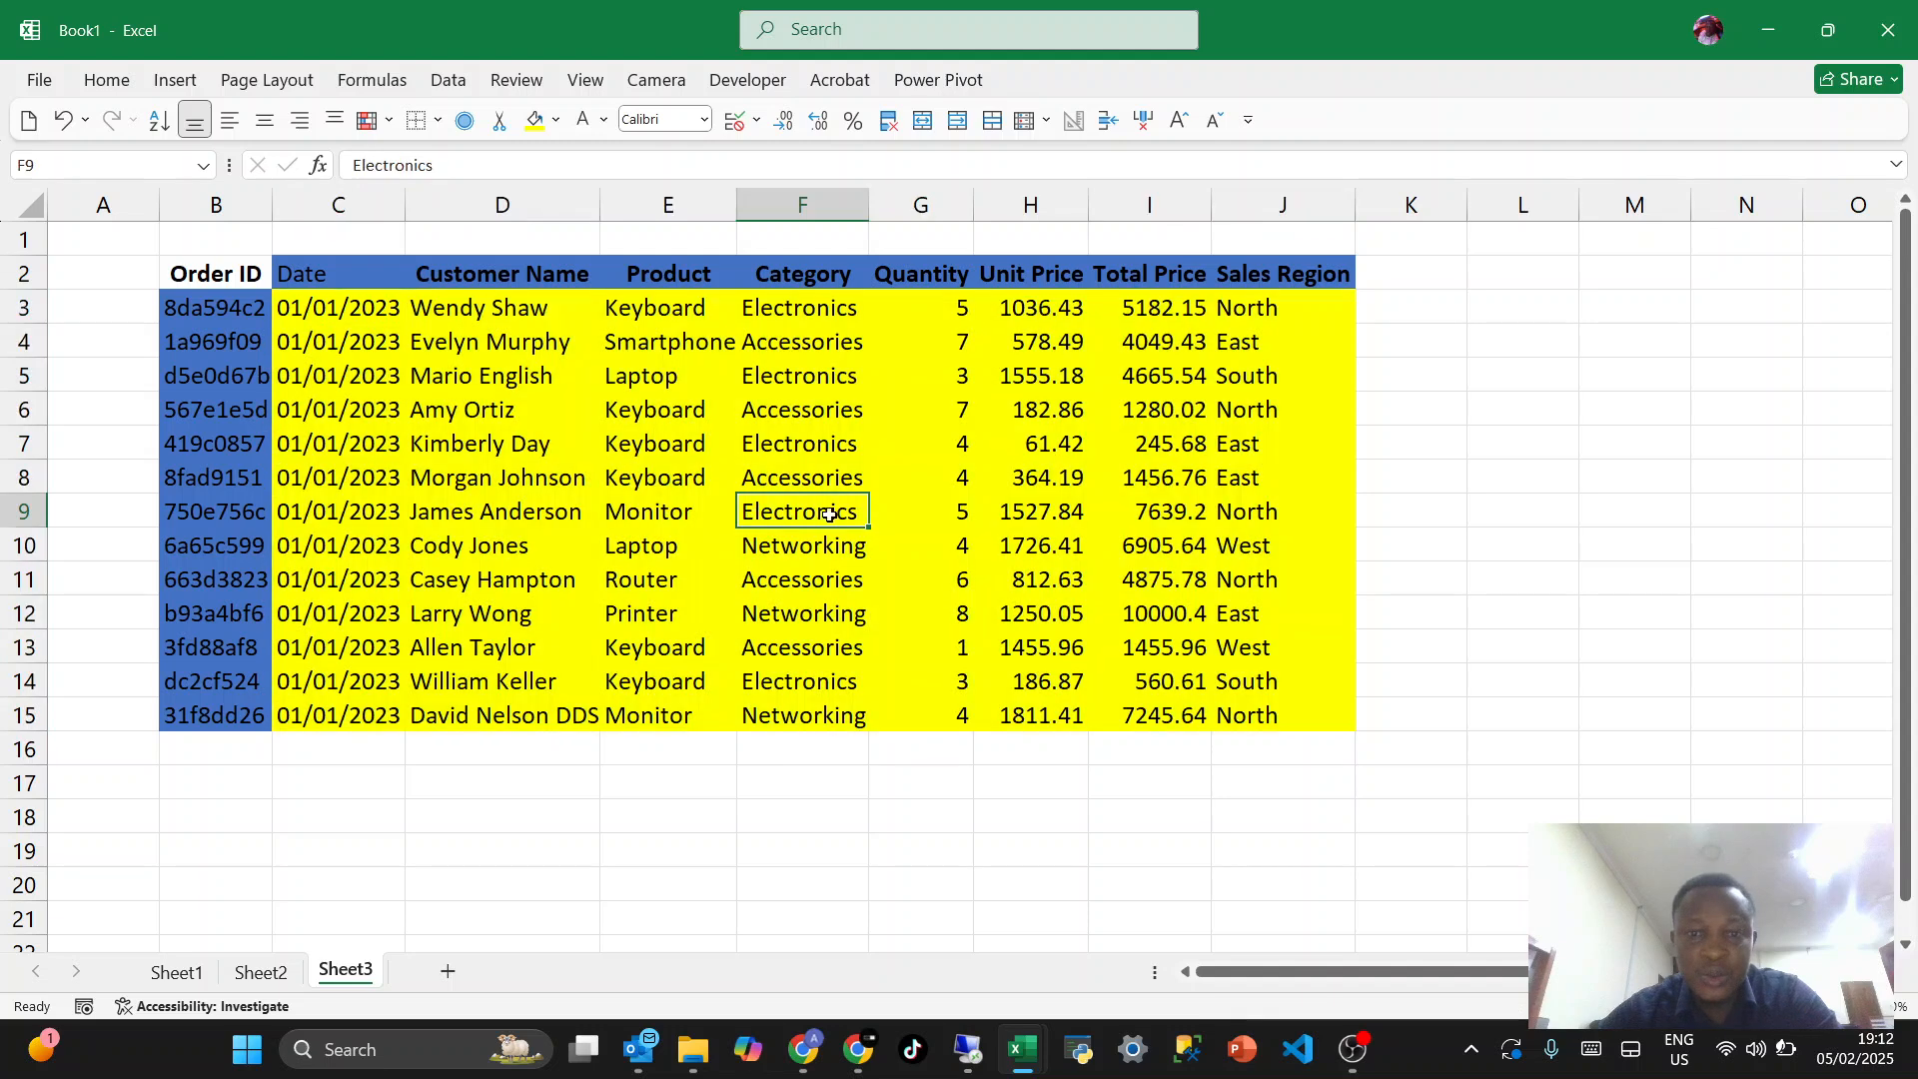
# - Try a dark blue-gray fill on cell H10 and finally set it to light blue
pyautogui.click(994, 540)
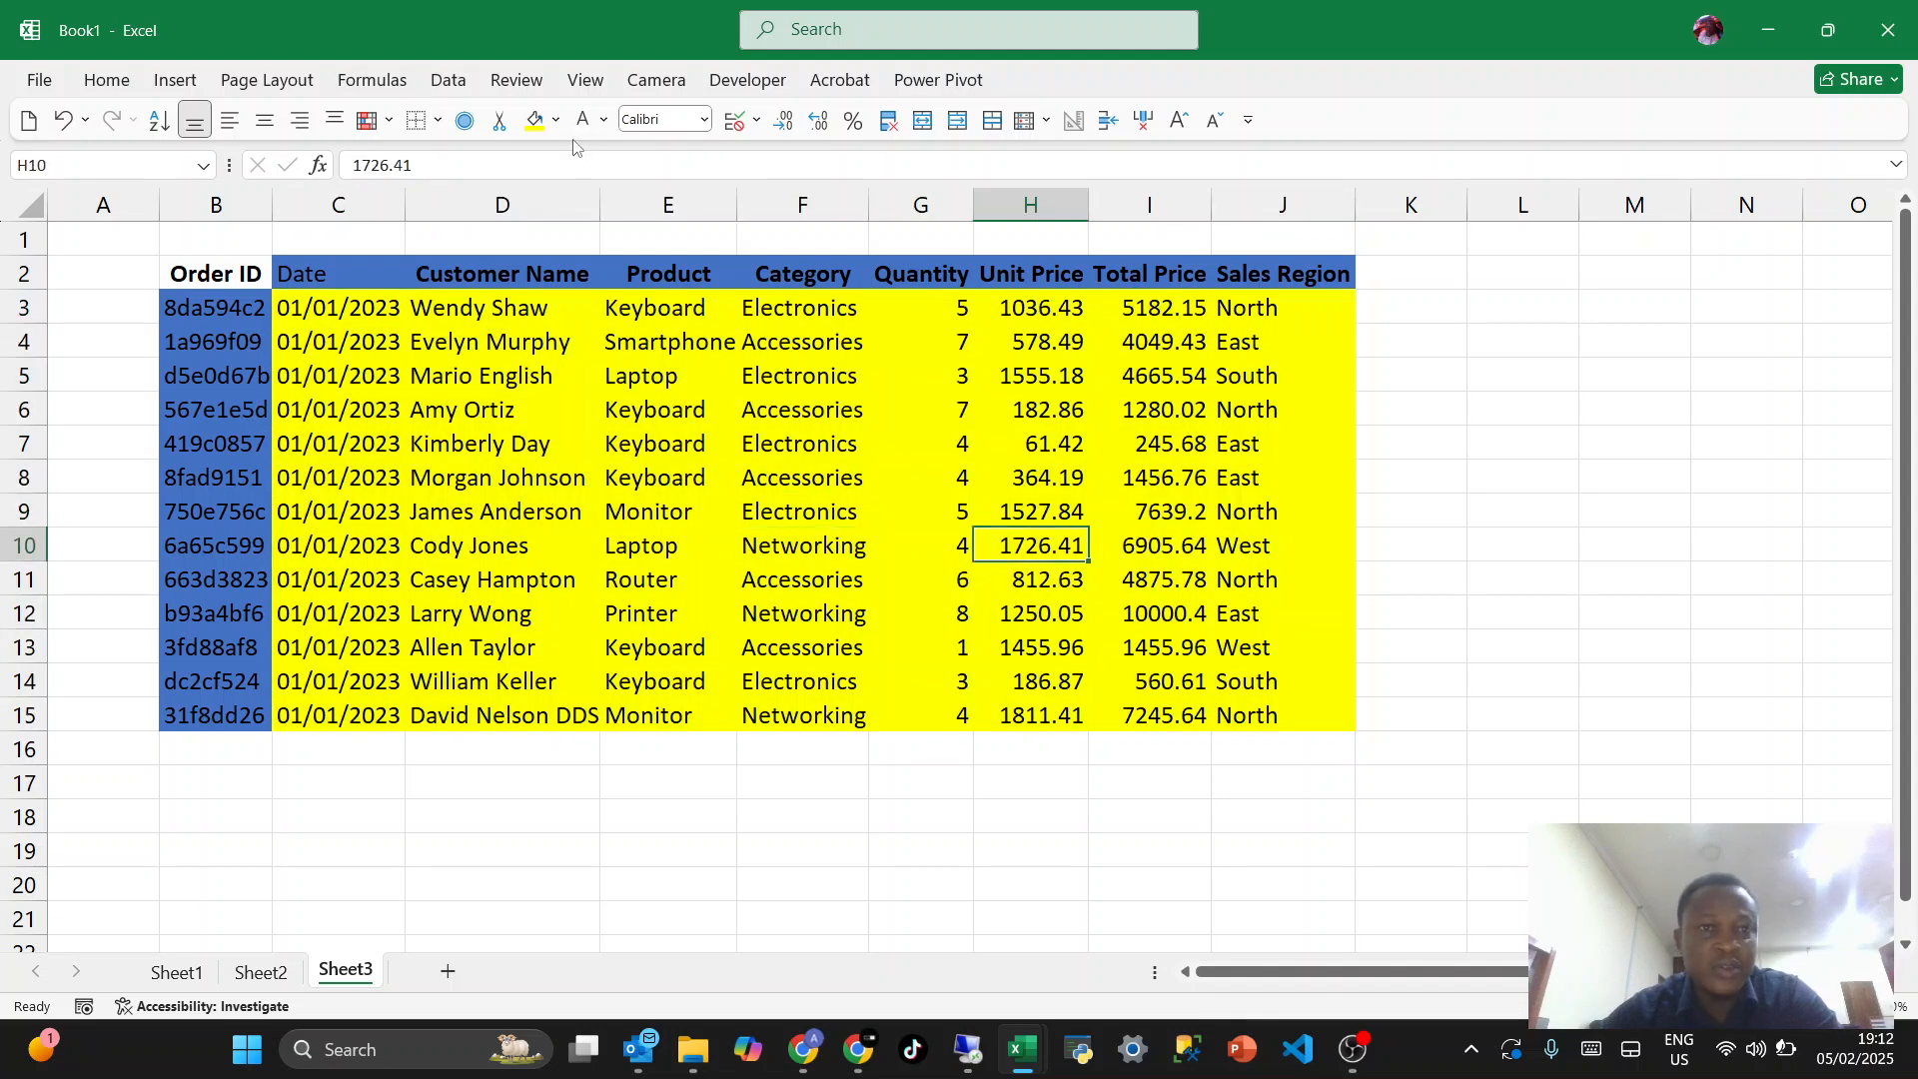
pyautogui.click(556, 120)
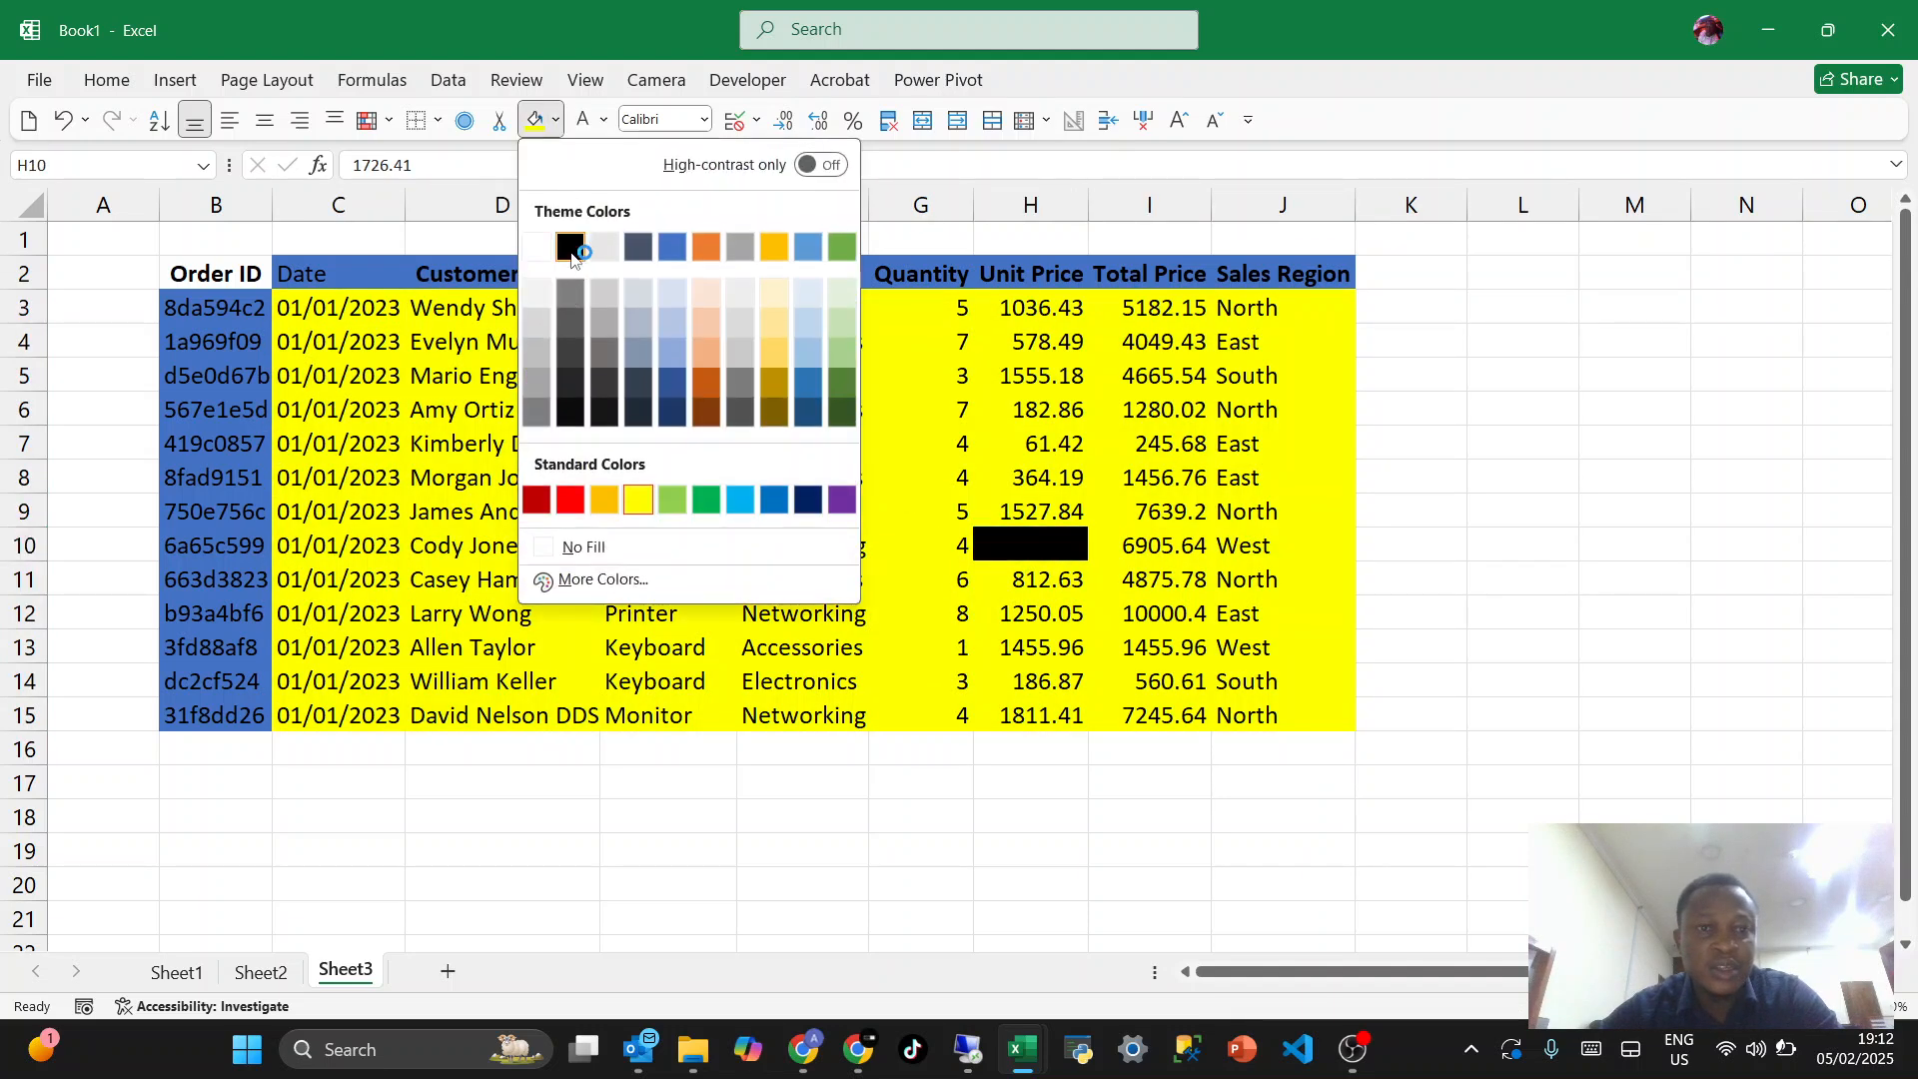
pyautogui.click(637, 246)
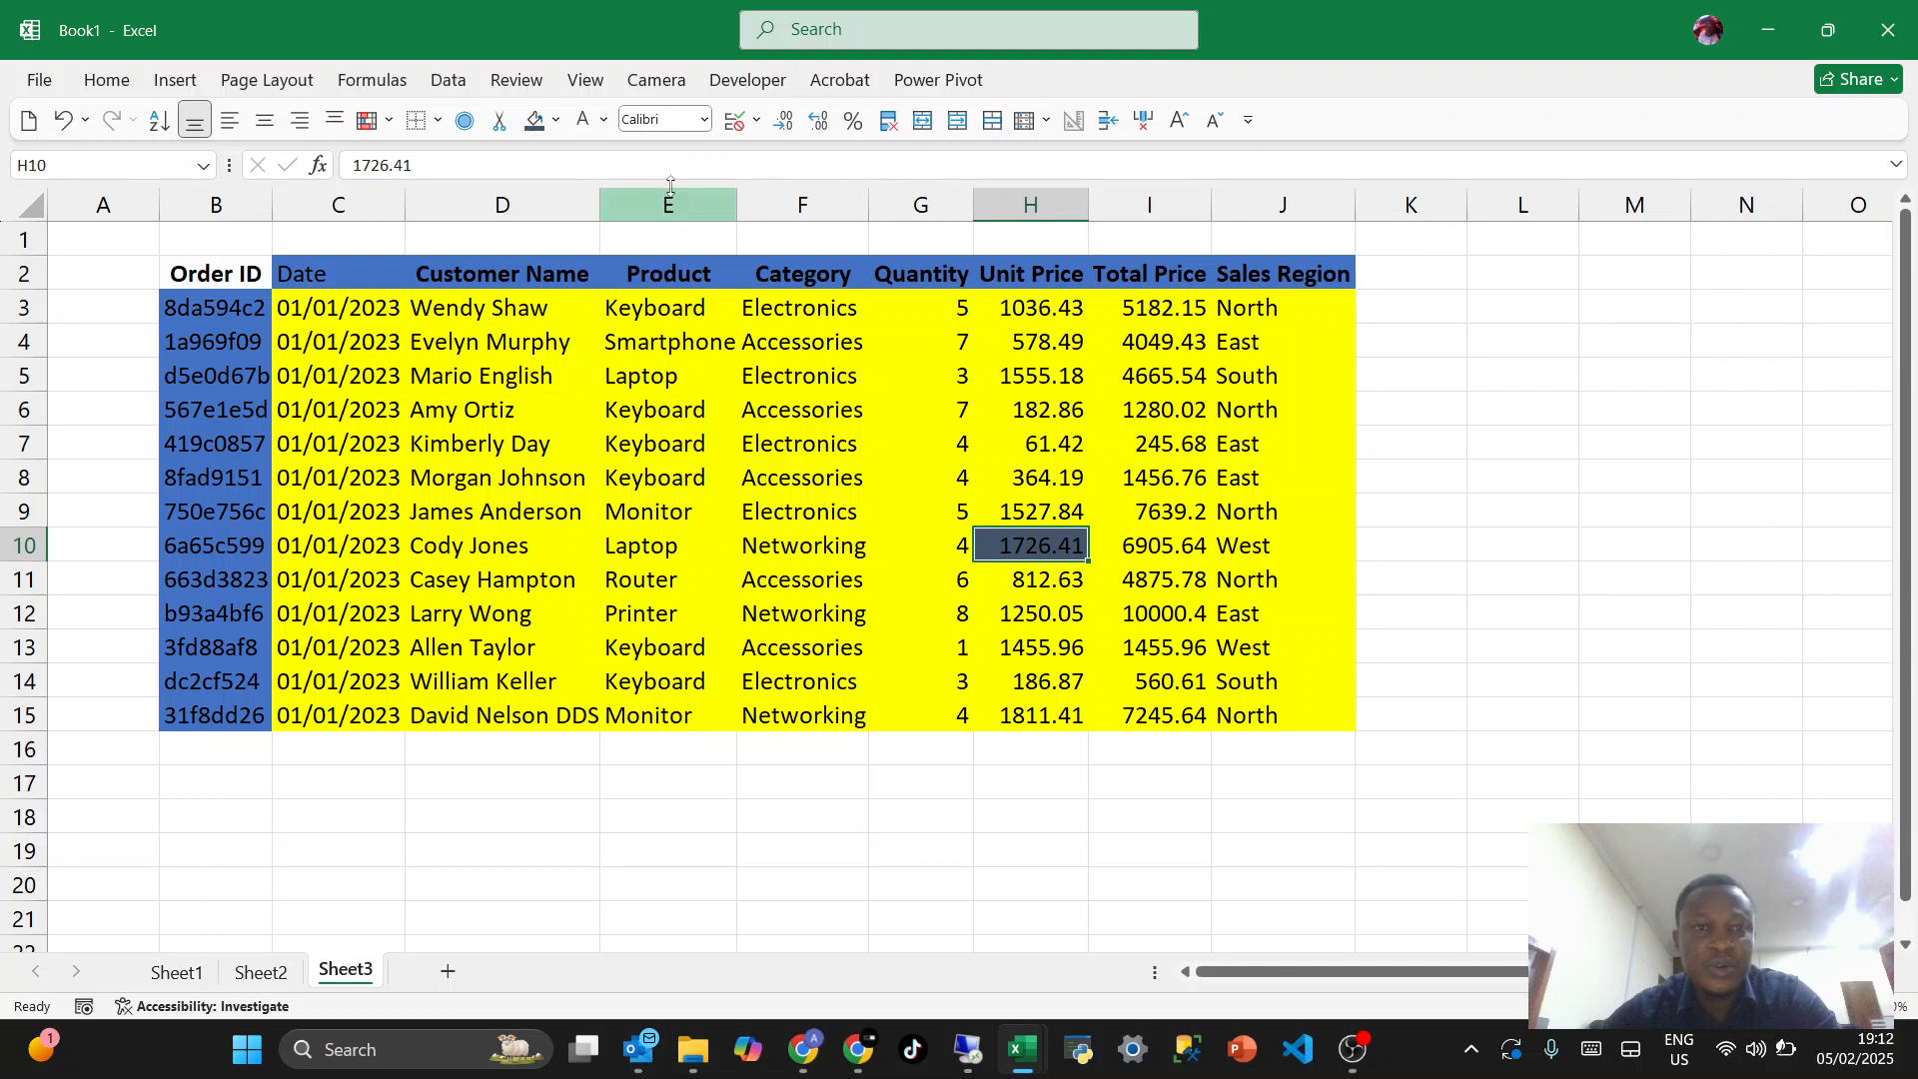
pyautogui.click(556, 120)
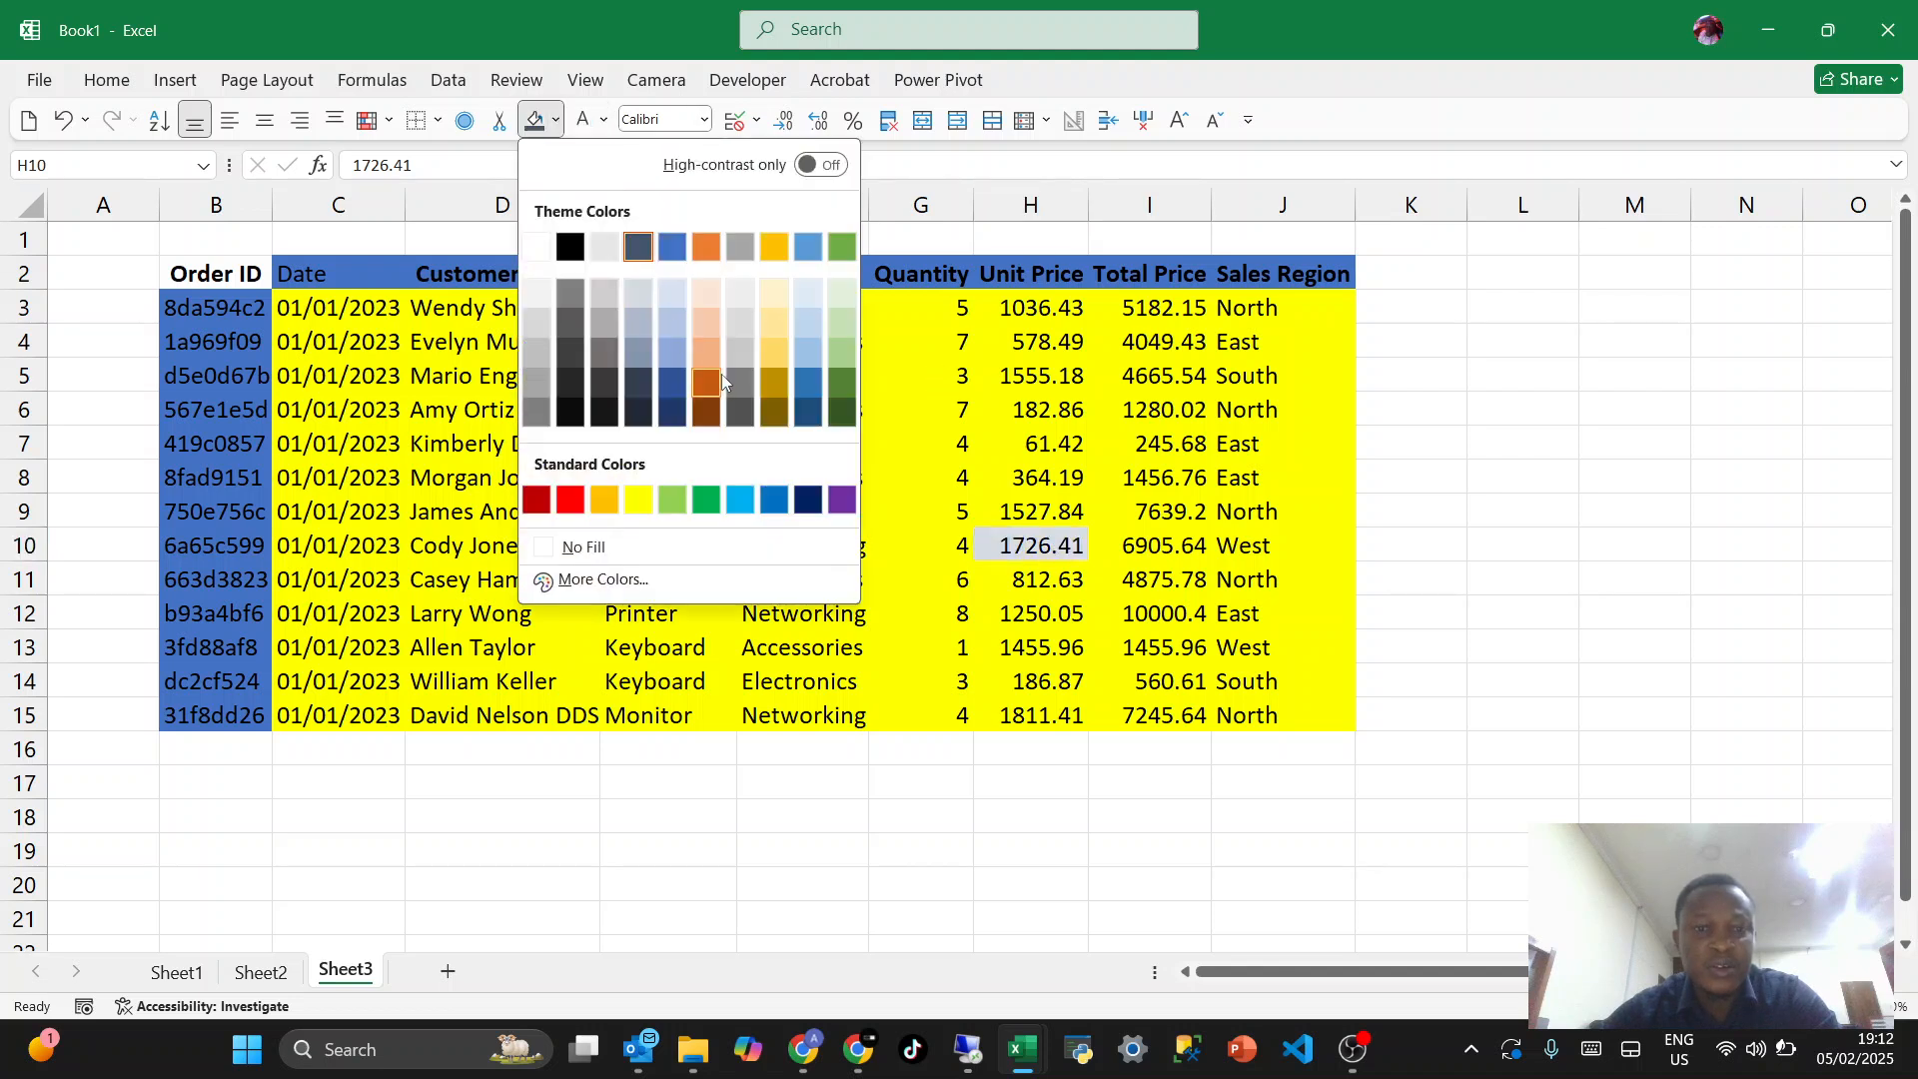
pyautogui.click(676, 320)
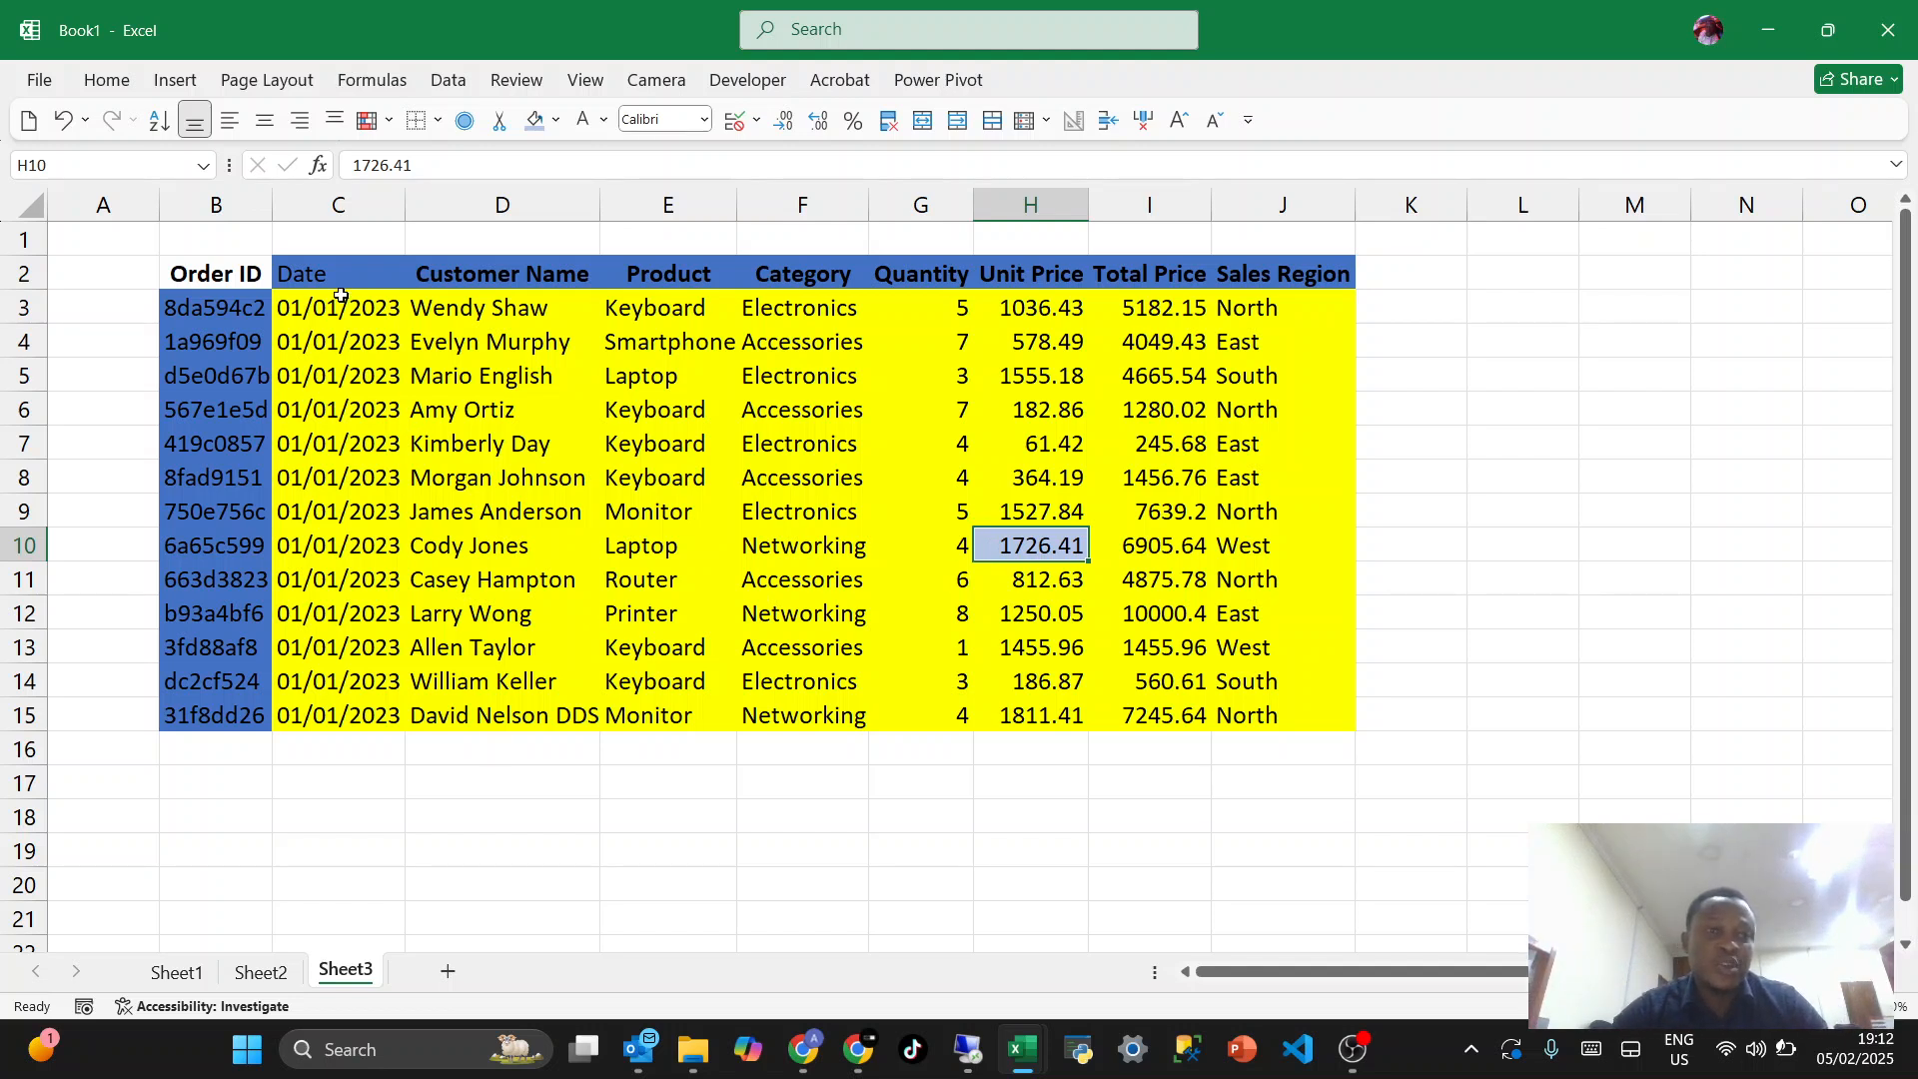
# - Examine the header row, the Order ID column and the data range, and how row 10 meets the Unit Price column
pyautogui.click(353, 281)
pyautogui.hotkey('shift', 'Right')
pyautogui.hotkey('shift', 'Right')
pyautogui.hotkey('shift', 'Right')
pyautogui.hotkey('shift', 'Right')
pyautogui.hotkey('shift', 'Right')
pyautogui.hotkey('shift', 'Right')
pyautogui.hotkey('shift', 'Right')
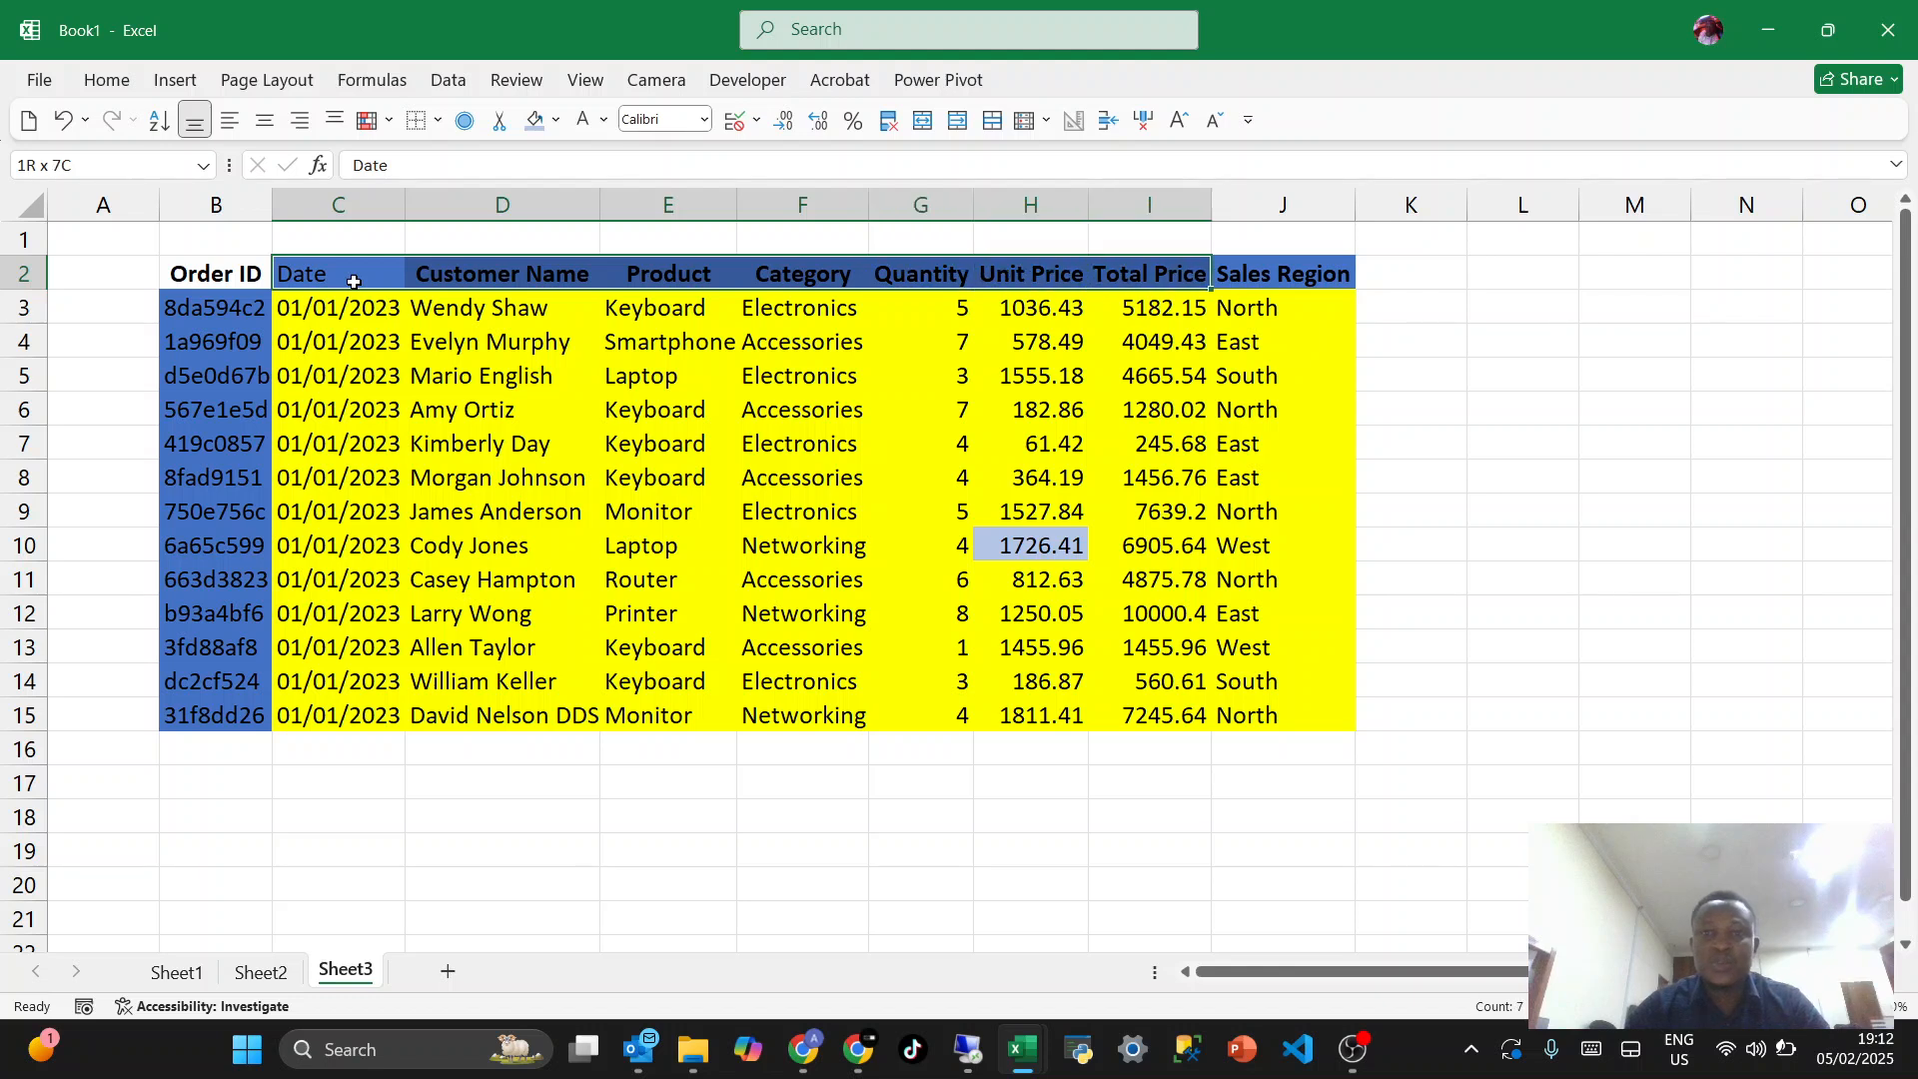
pyautogui.moveTo(212, 310); pyautogui.dragTo(219, 707)
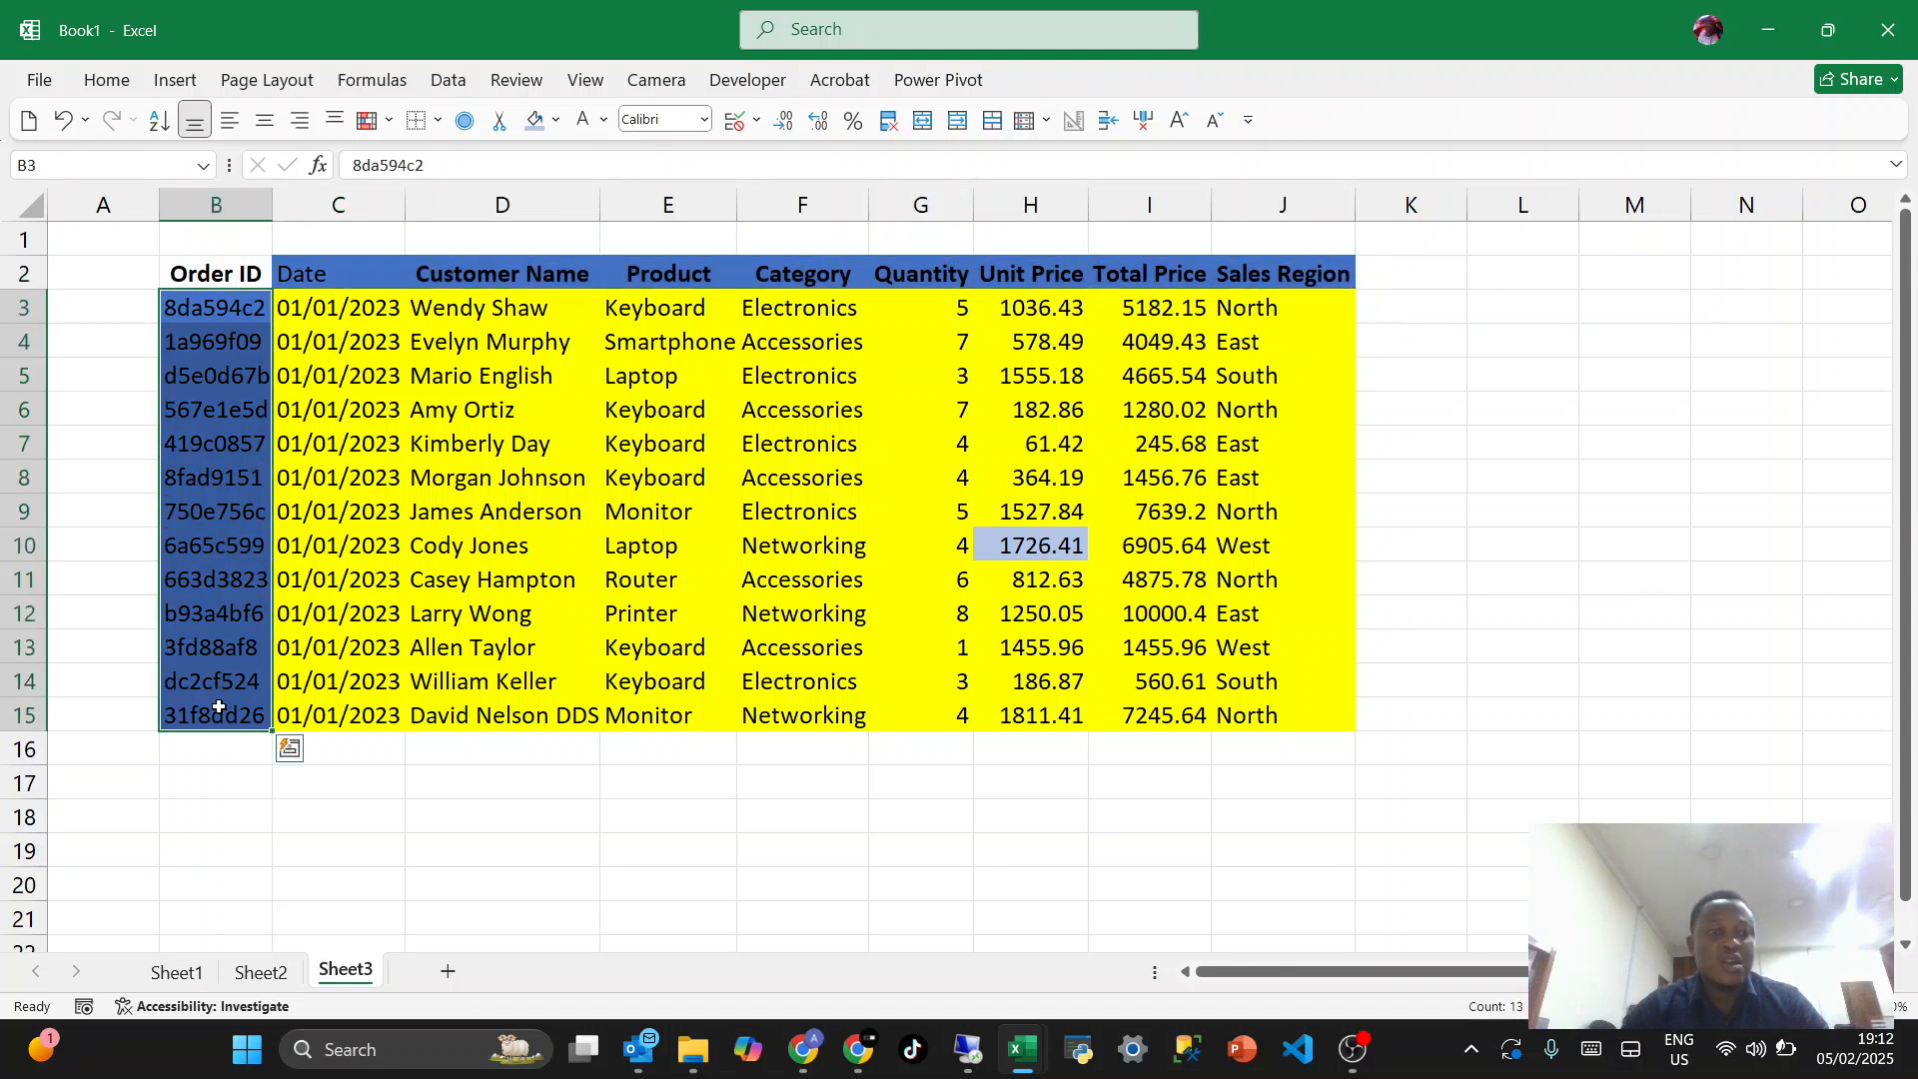
pyautogui.click(315, 366)
pyautogui.moveTo(312, 314); pyautogui.dragTo(1377, 707)
pyautogui.click(789, 620)
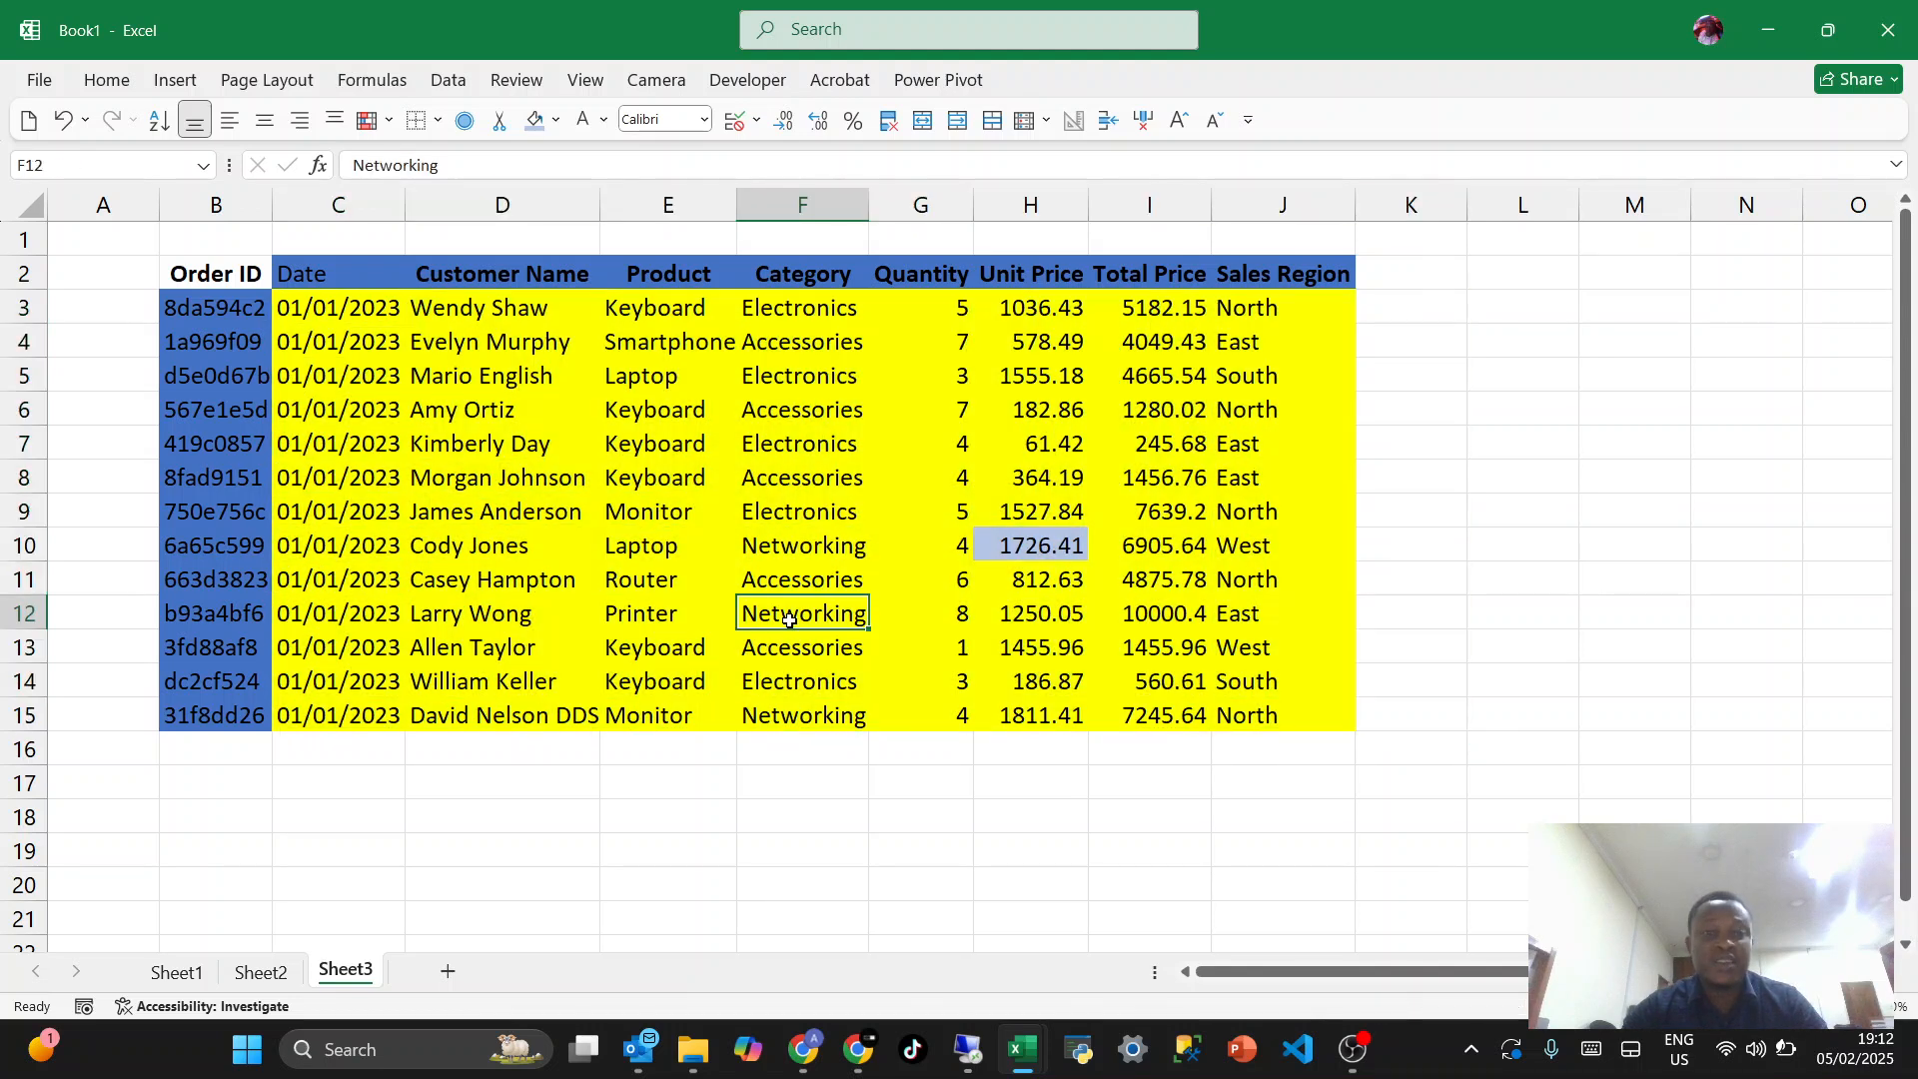
pyautogui.click(319, 783)
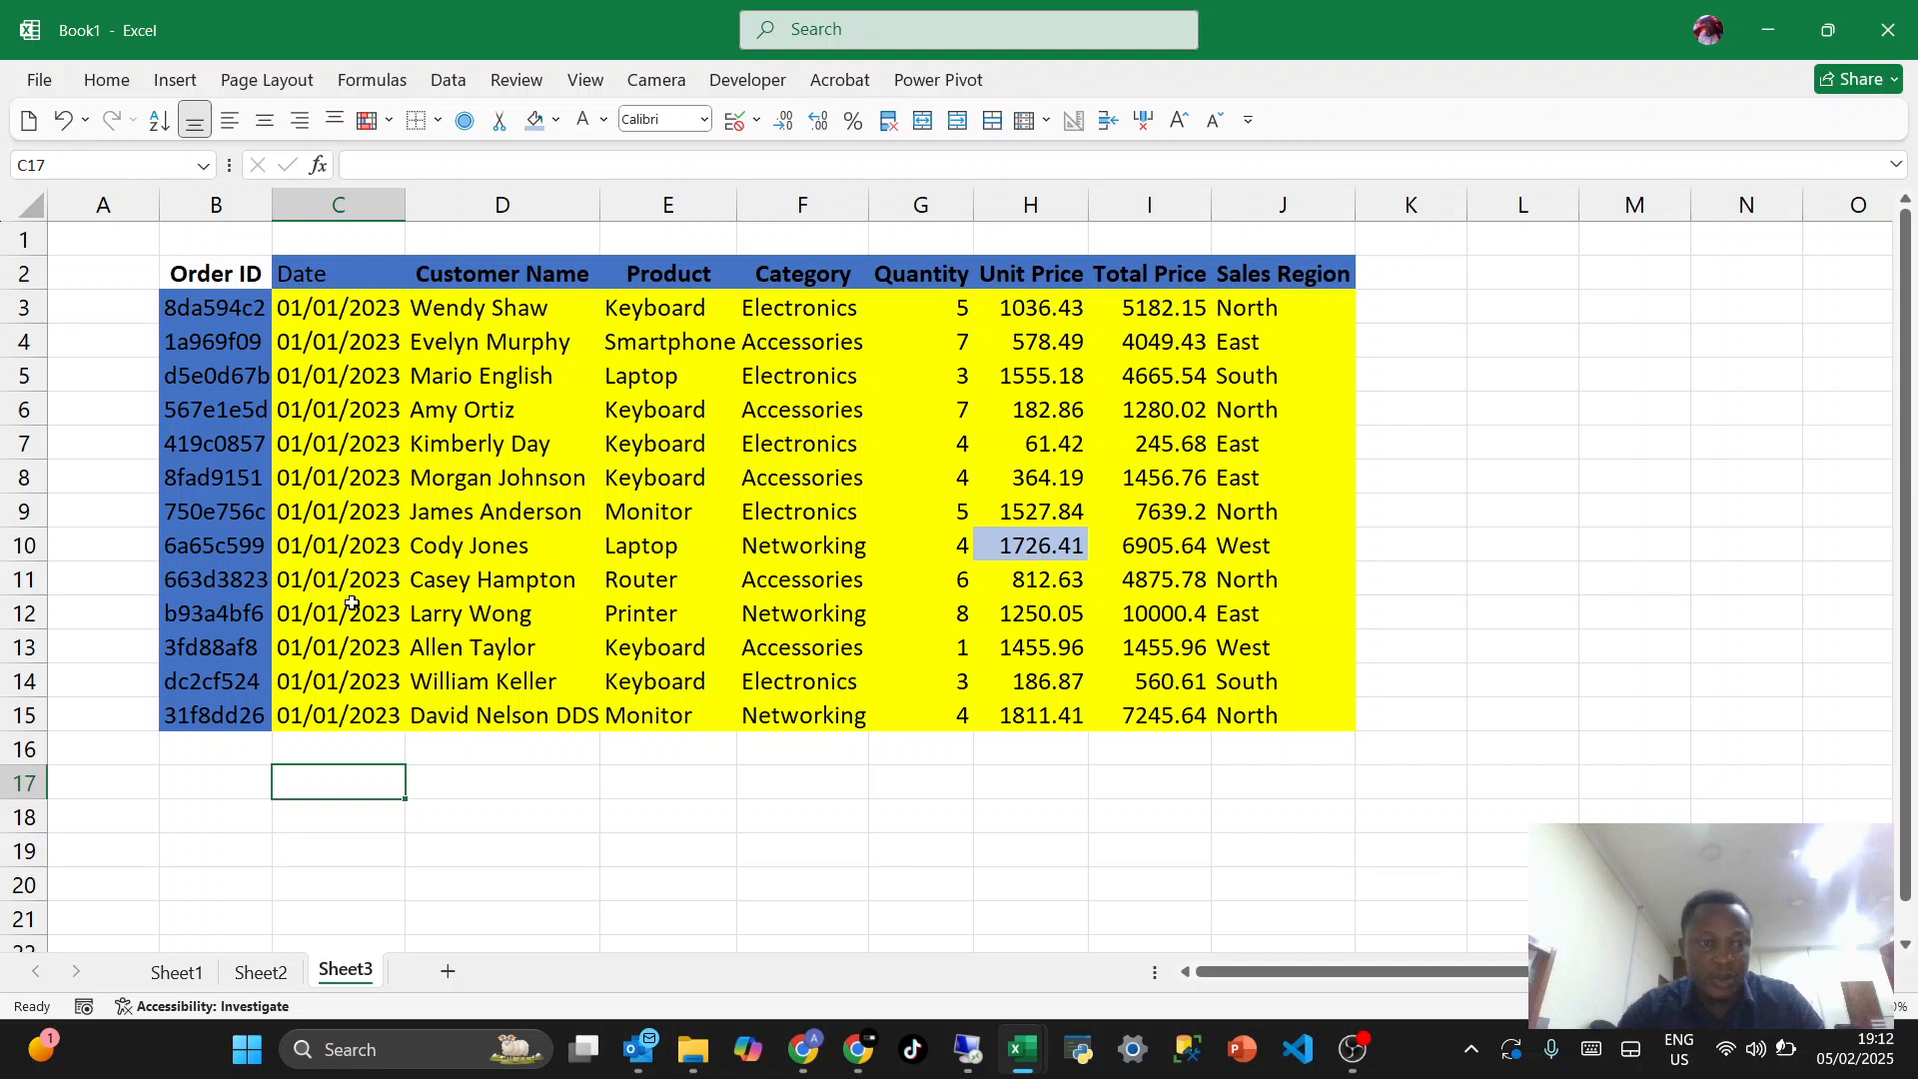
pyautogui.click(1029, 551)
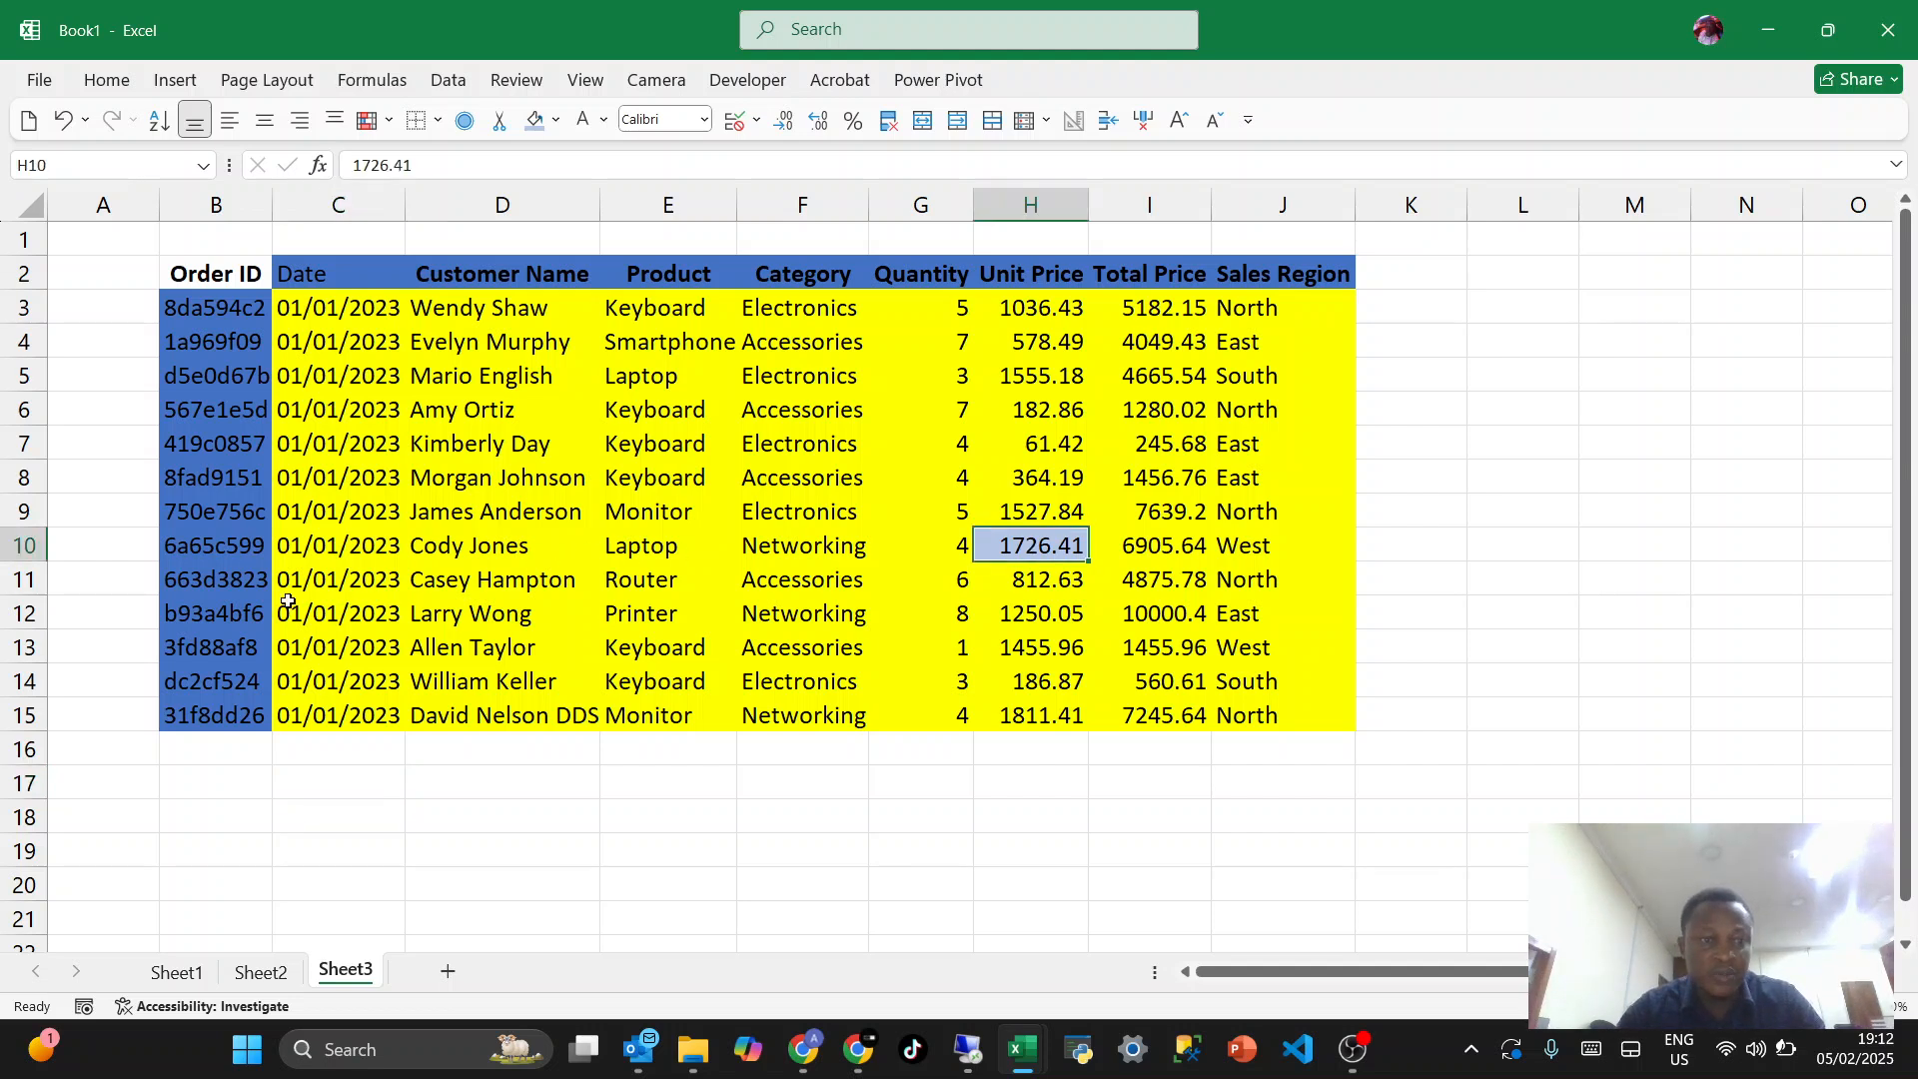
pyautogui.click(219, 547)
# - Enter the label "Order ID" in cell B18 below the table
pyautogui.click(229, 811)
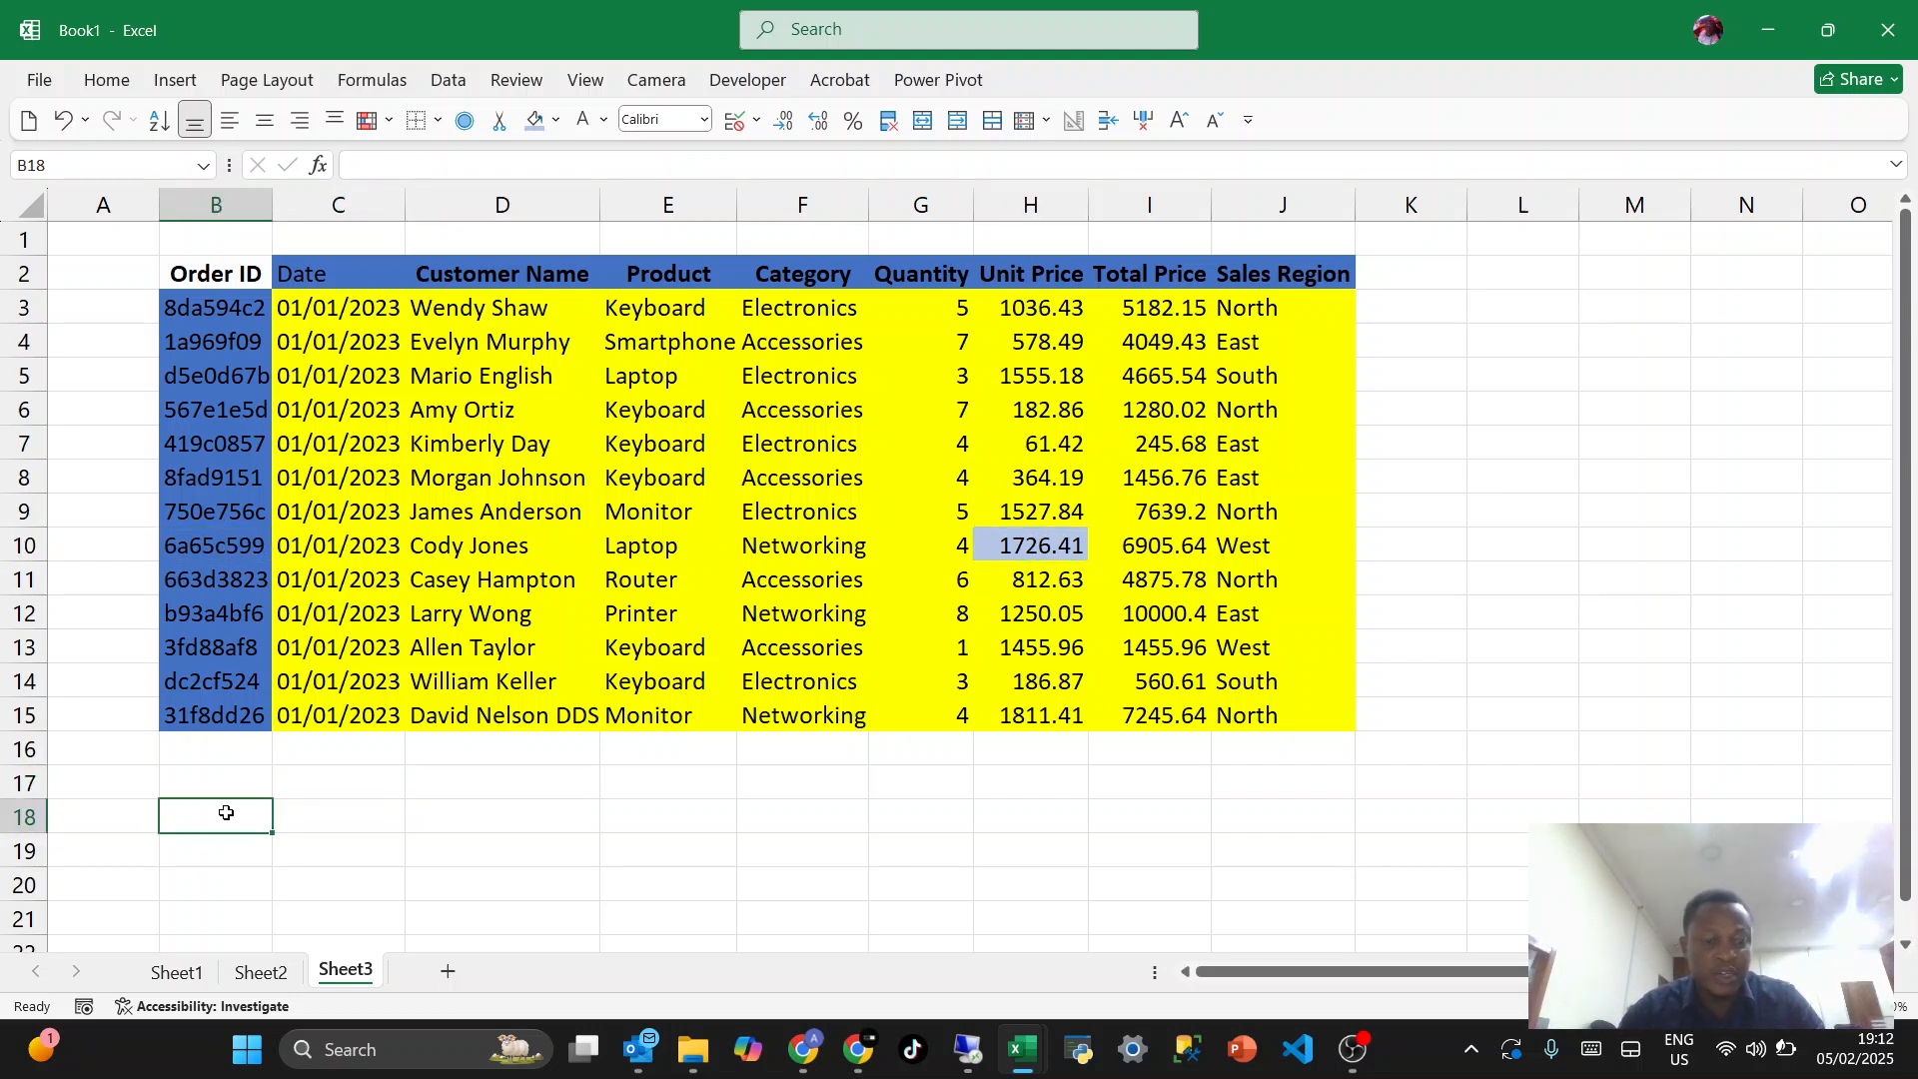
pyautogui.write('Order')
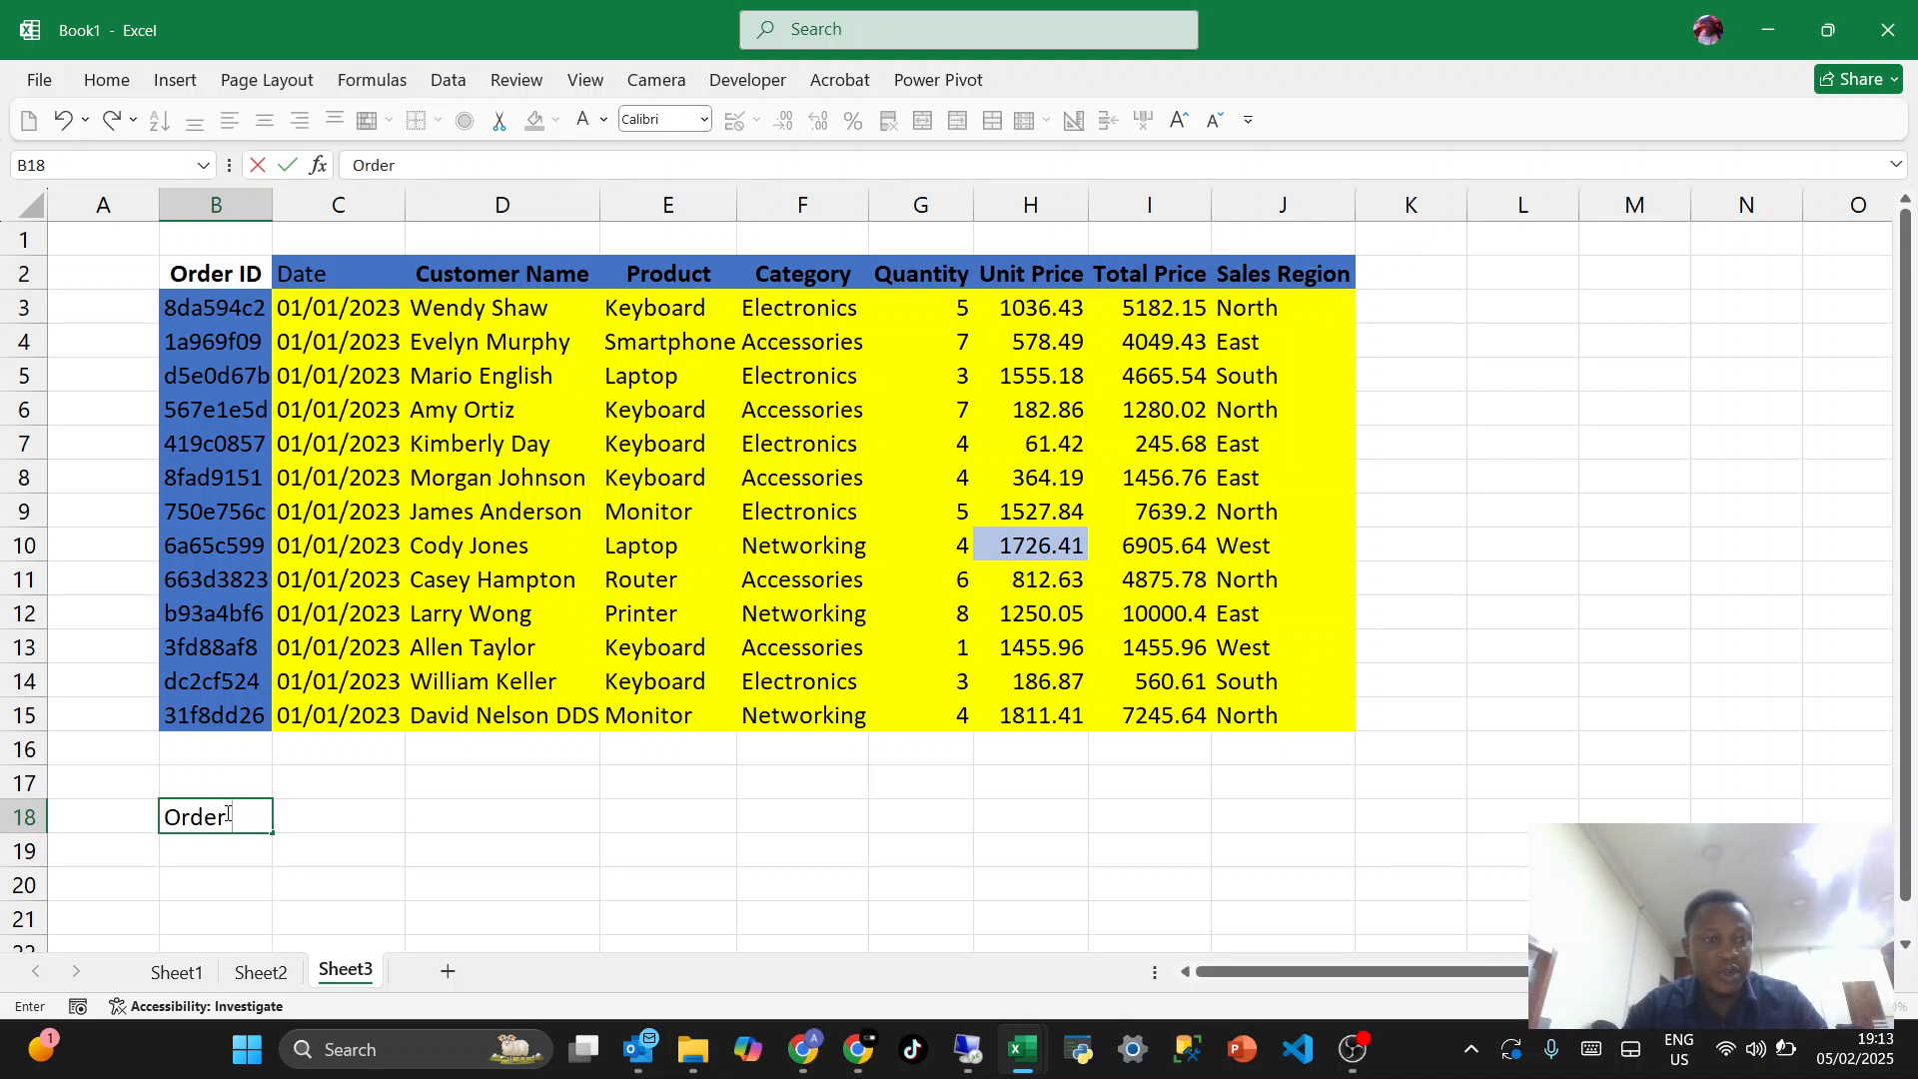
pyautogui.write(' ID')
pyautogui.press('Tab')
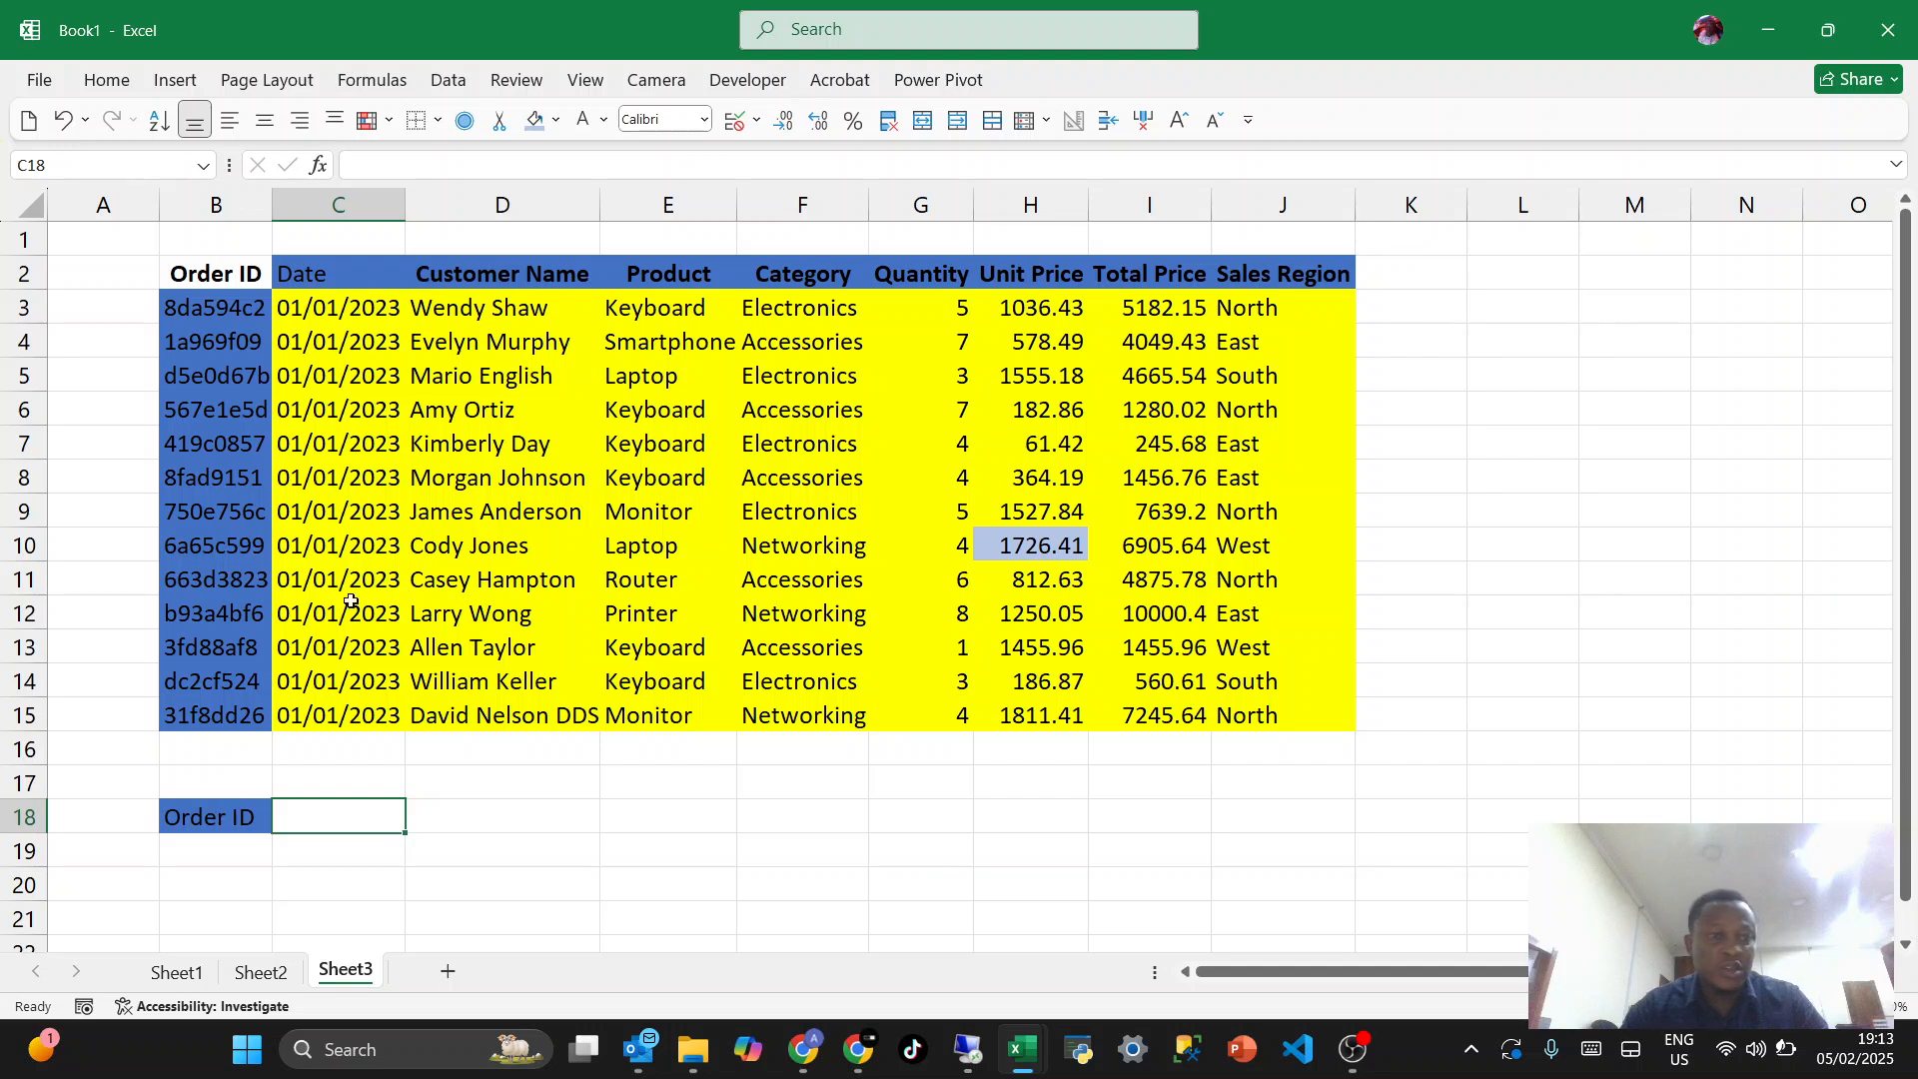
# - Copy the order ID from cell B10 and paste it into C18 as a value without its fill
pyautogui.click(205, 540)
pyautogui.hotkey('ctrl', 'c')
pyautogui.click(343, 816)
pyautogui.hotkey('ctrl', 'v')
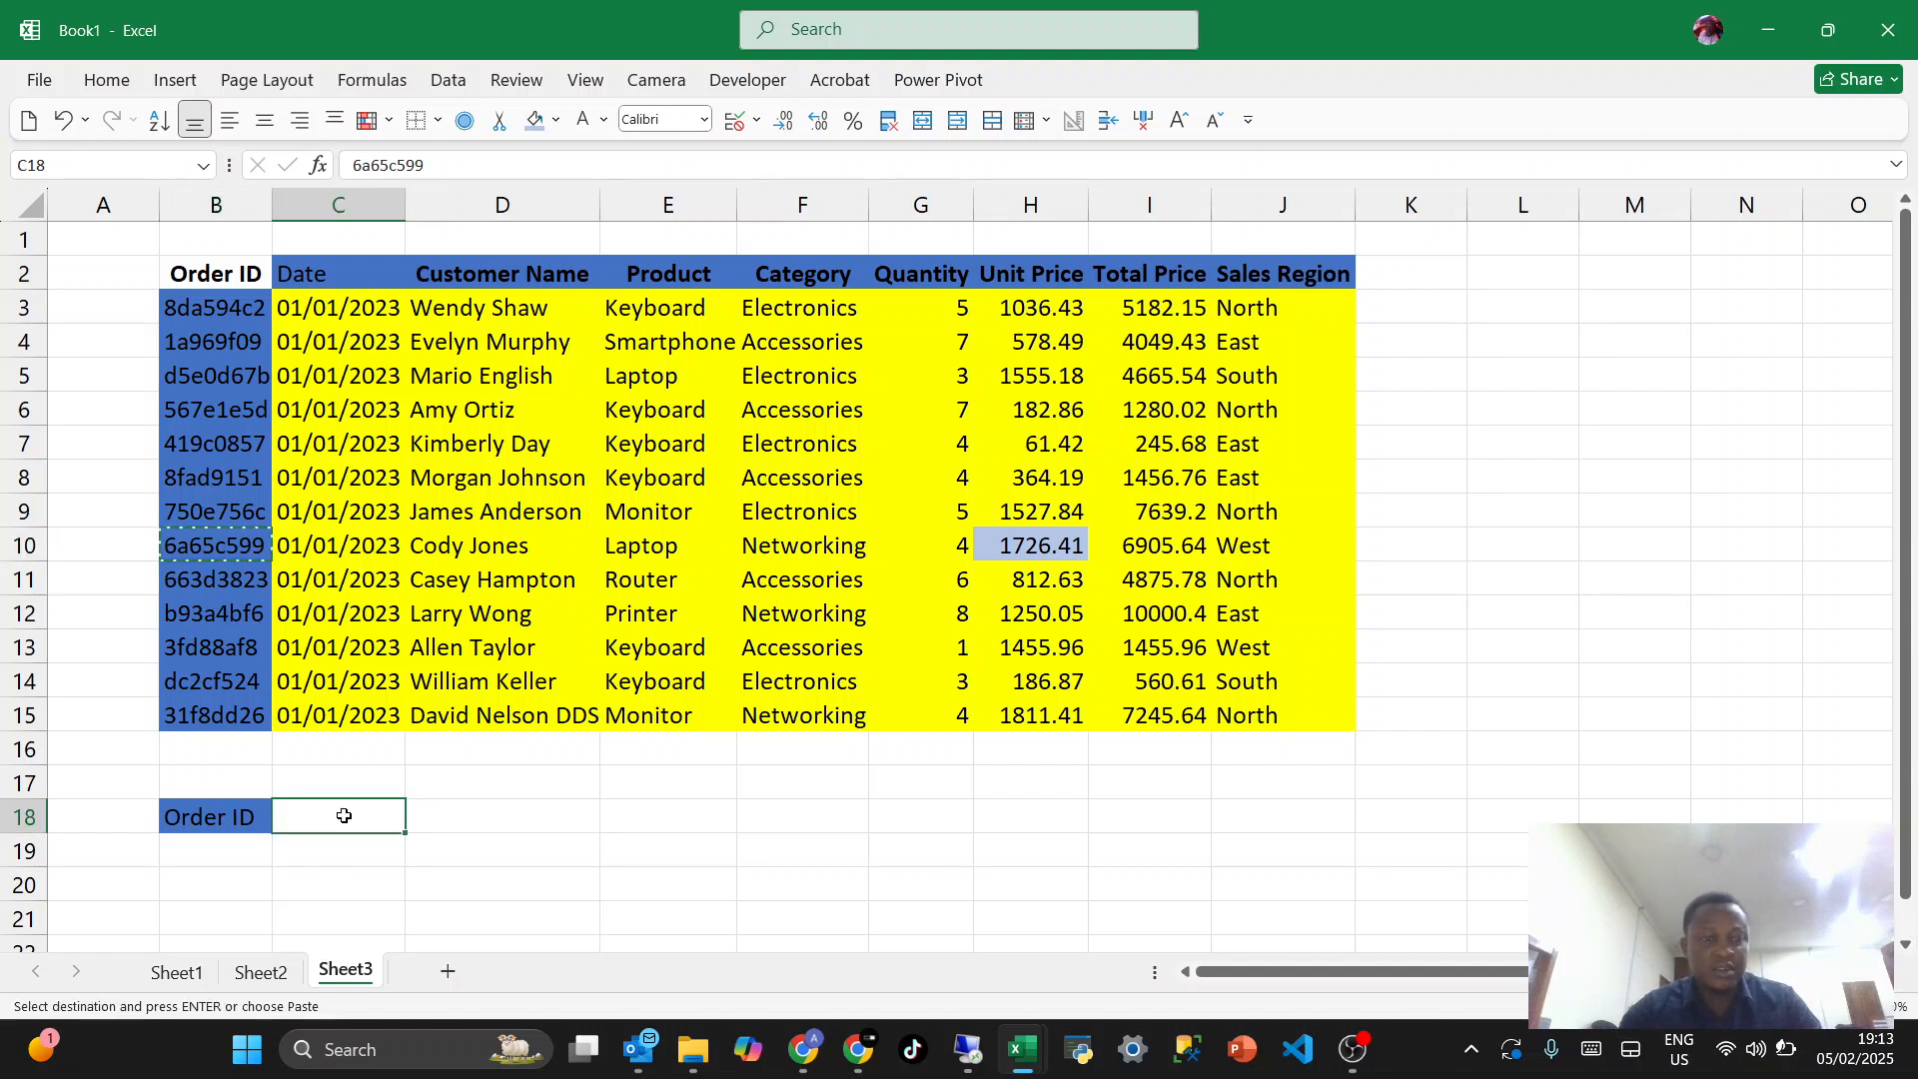
pyautogui.rightClick(344, 816)
pyautogui.click(443, 233)
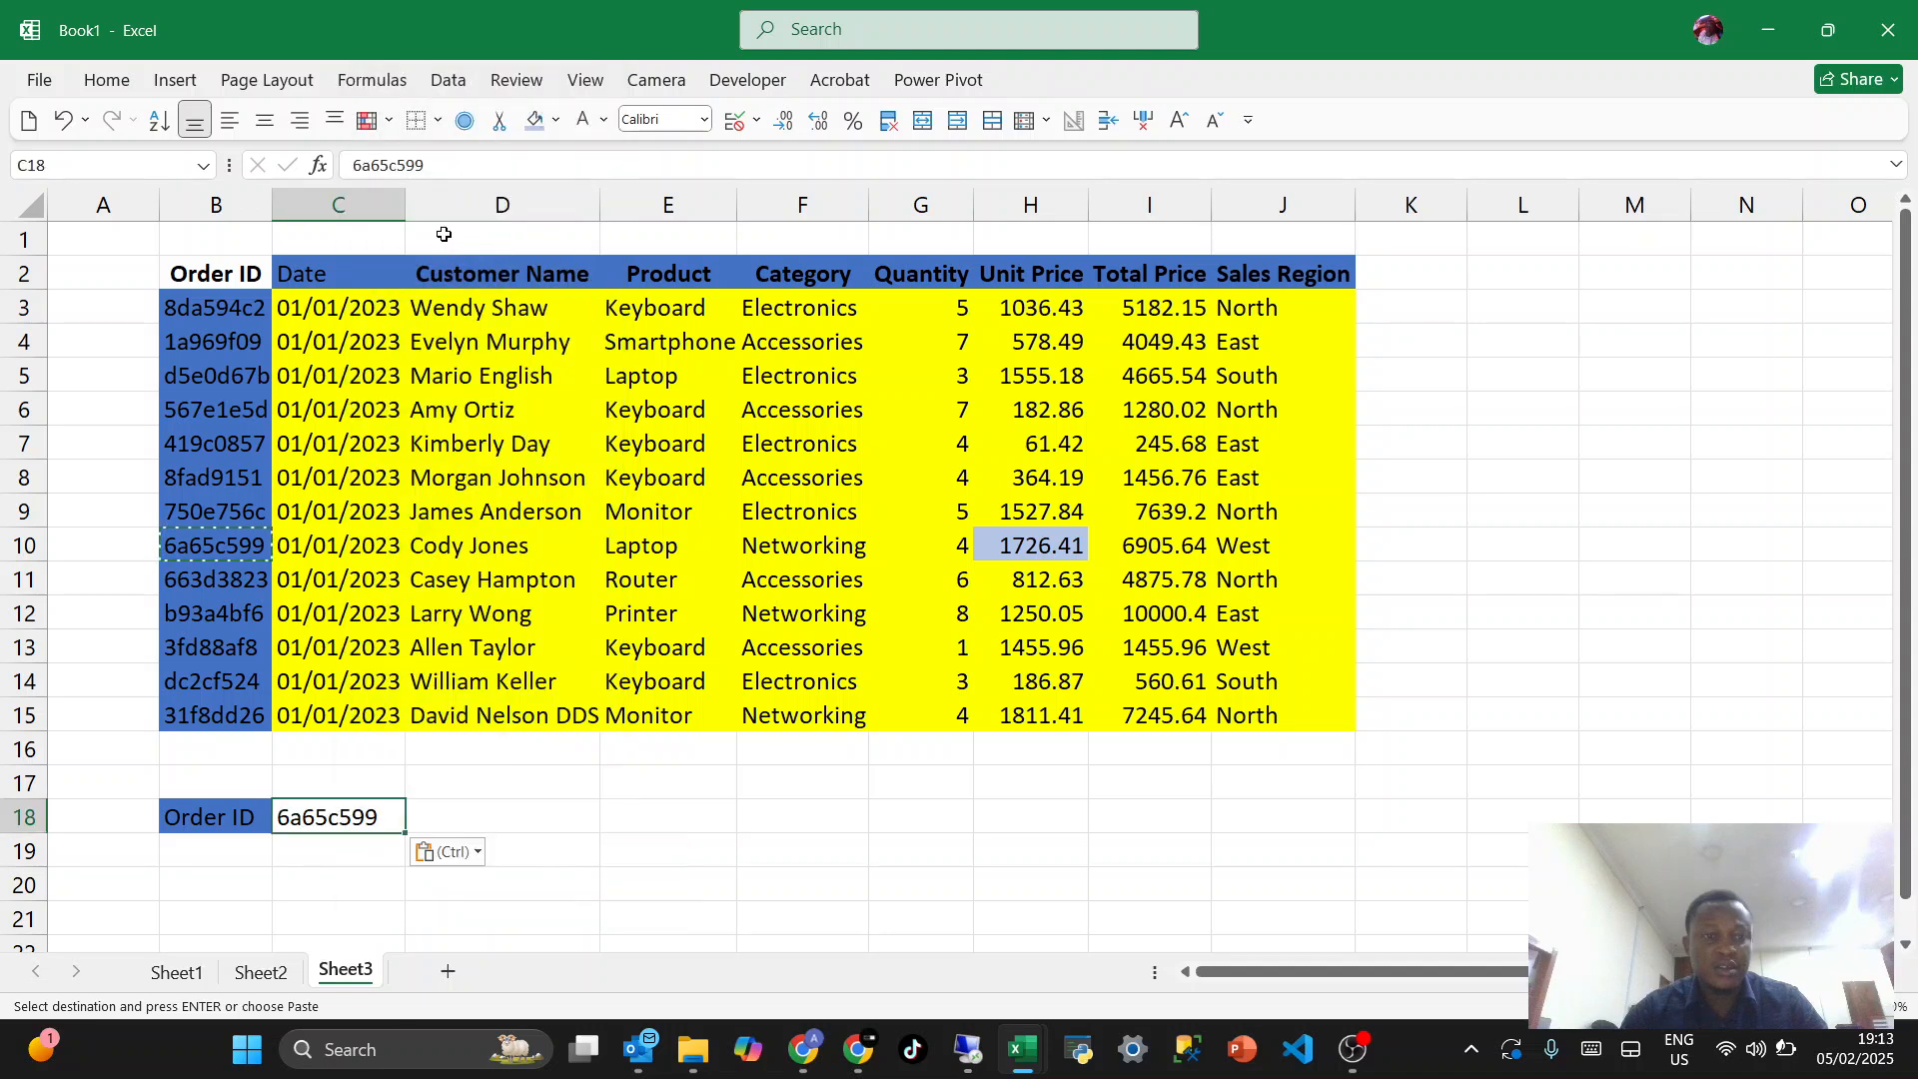
pyautogui.click(497, 789)
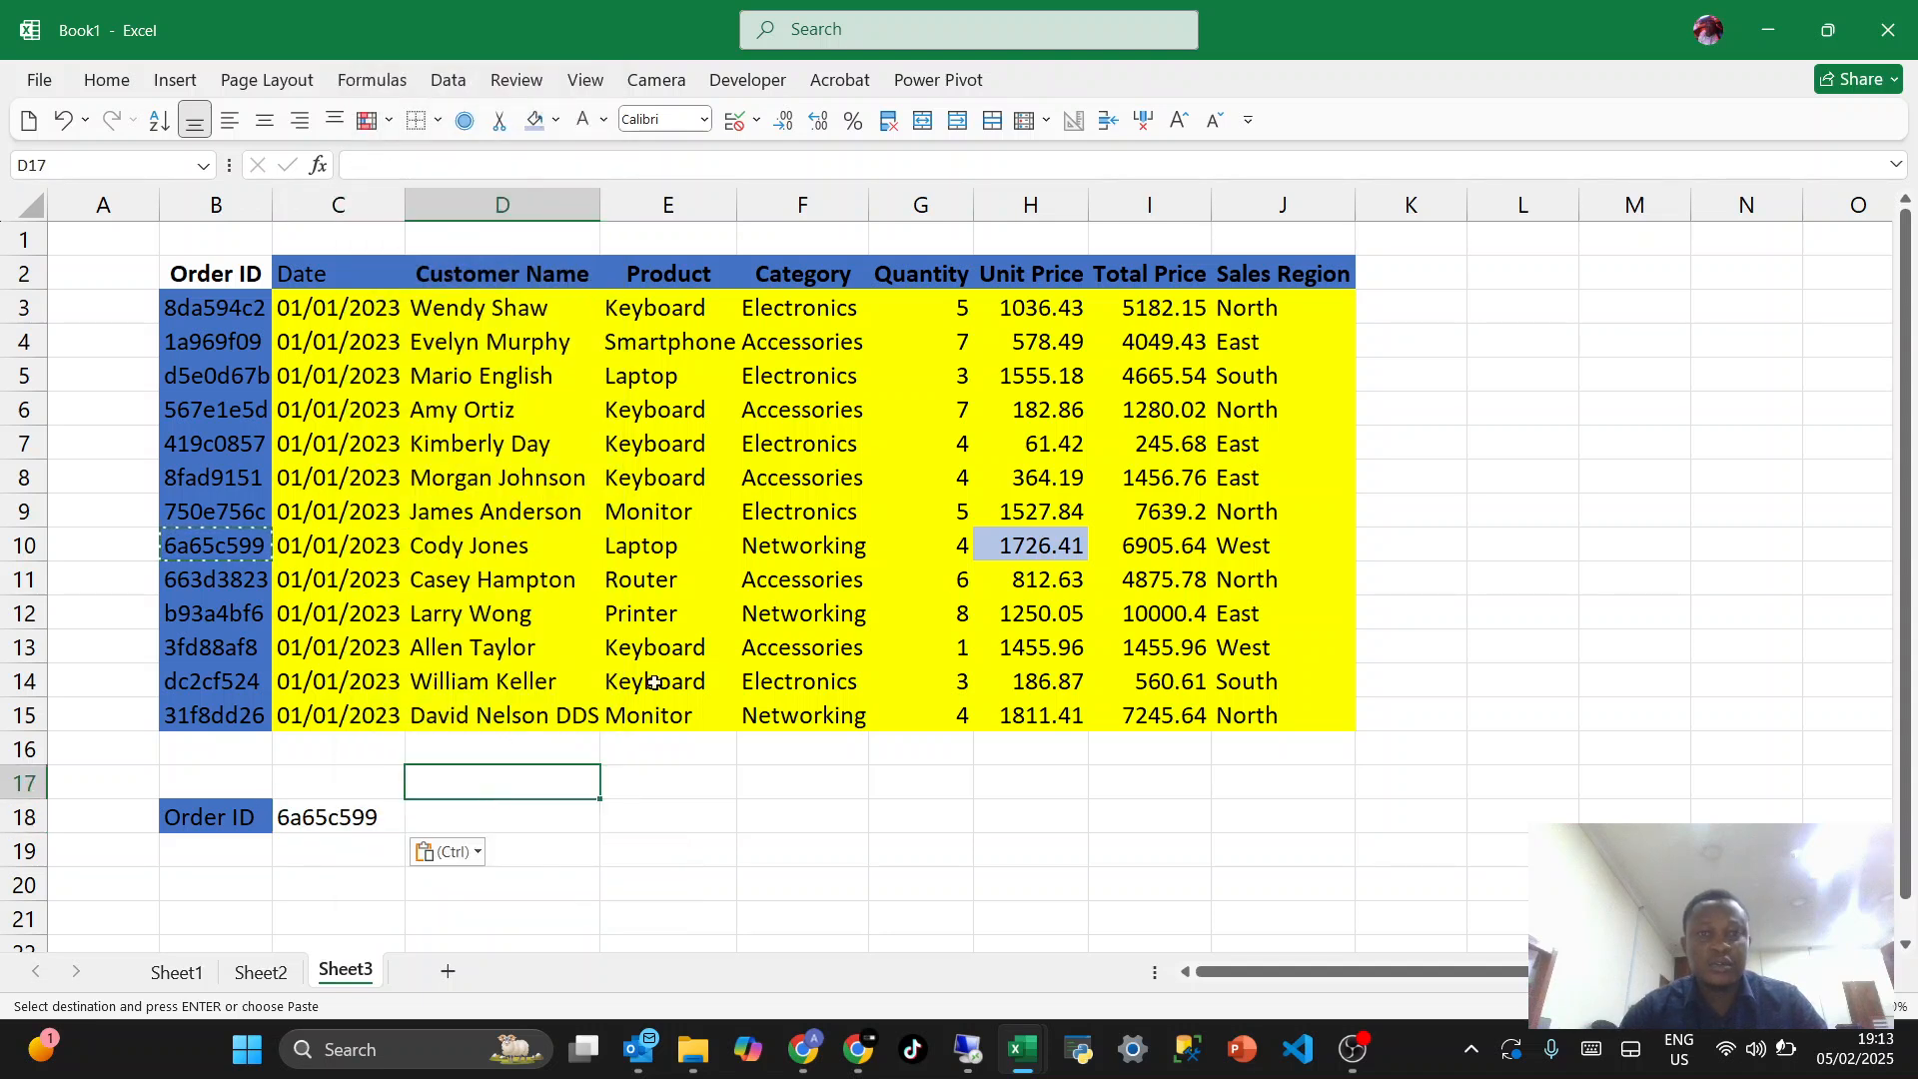
pyautogui.press('Escape')
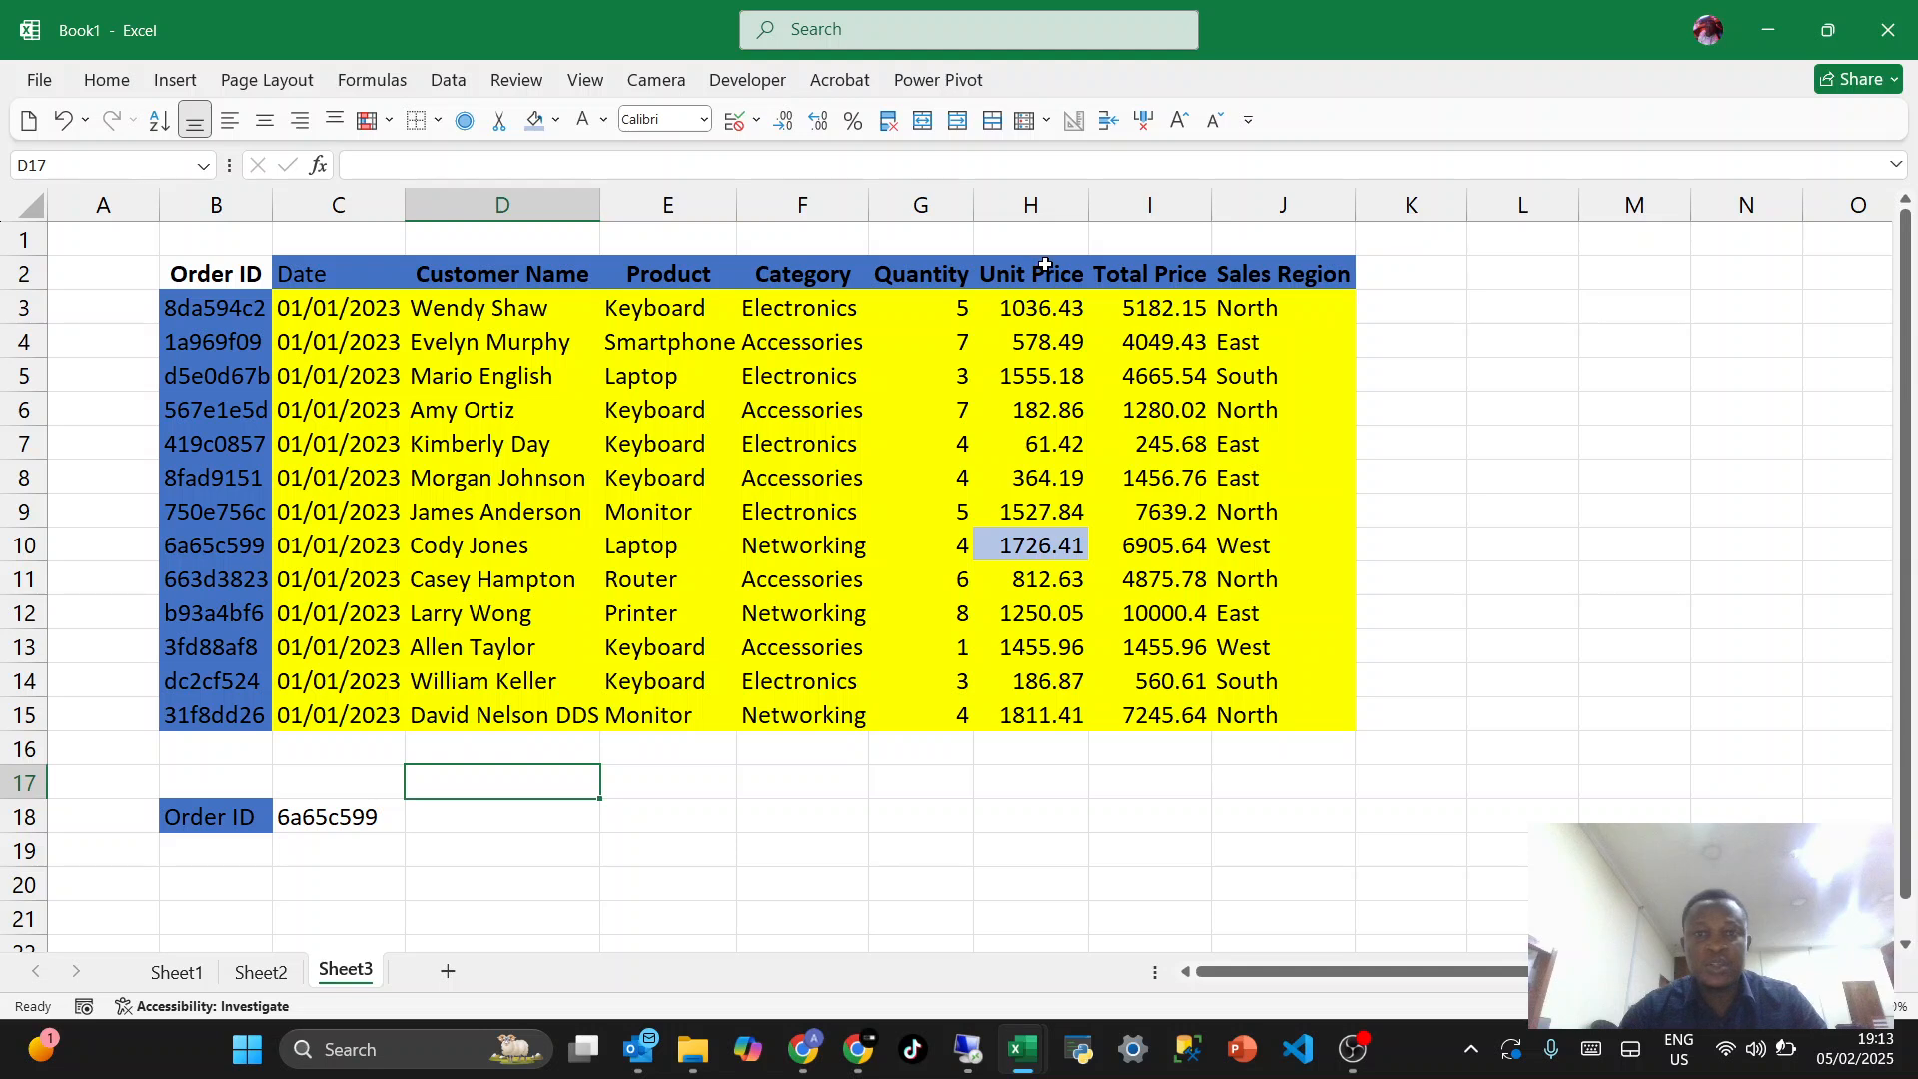
# - Enter "Unit Price" in cell C19 under the copied order ID
pyautogui.click(216, 849)
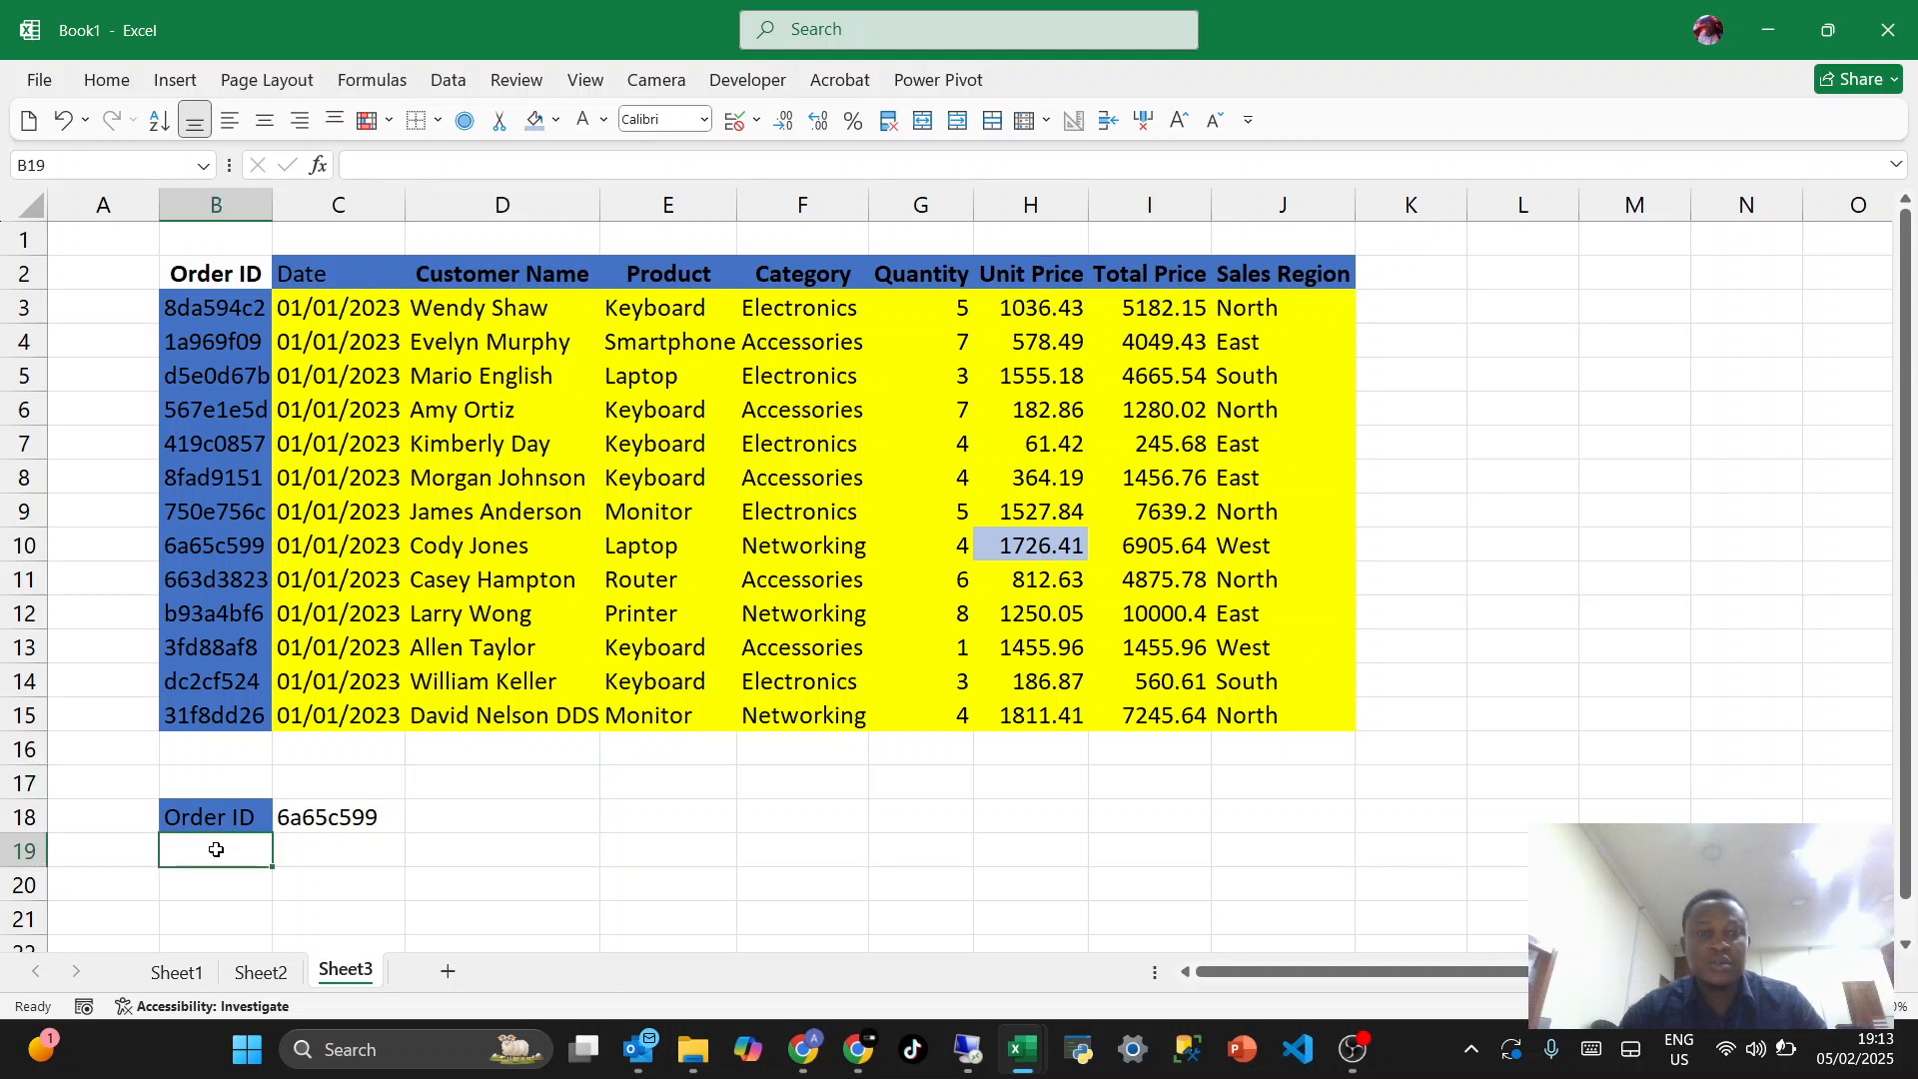
pyautogui.click(296, 849)
pyautogui.write('Un')
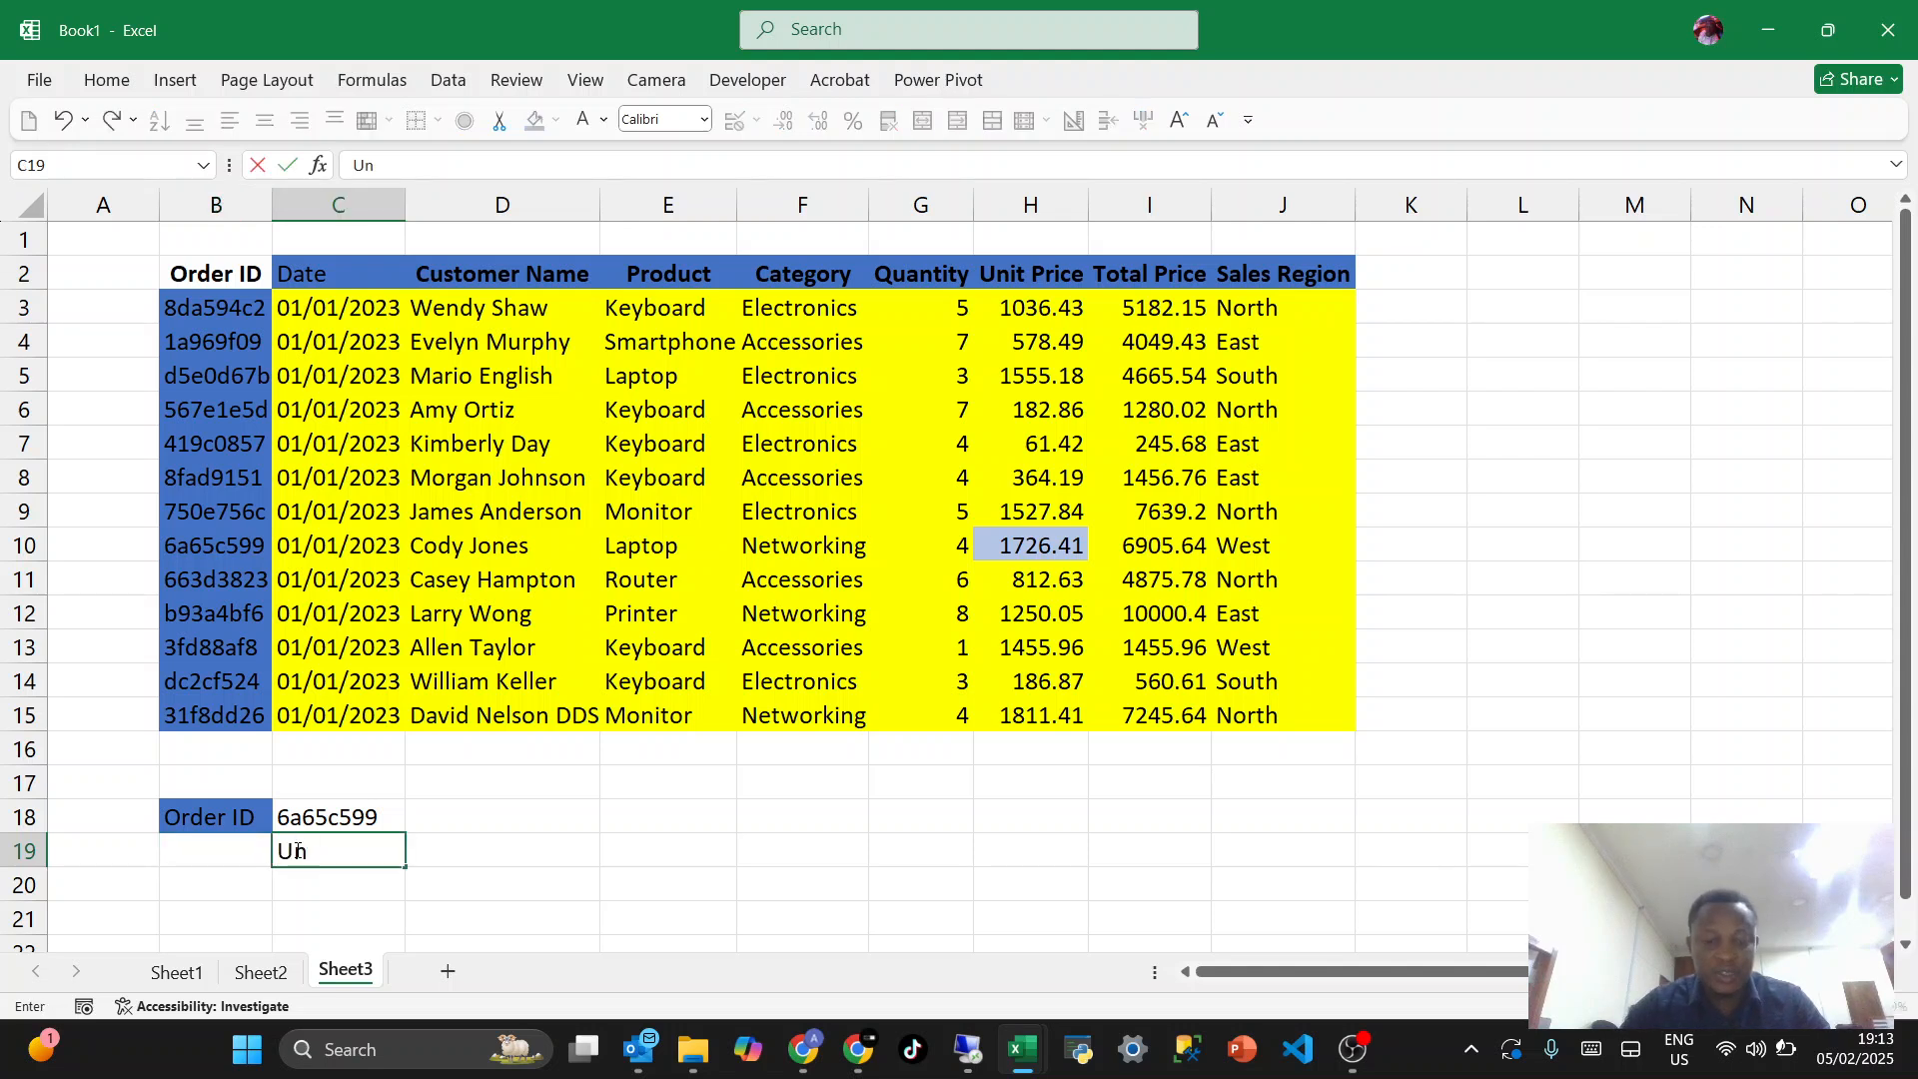
pyautogui.write('it Pric')
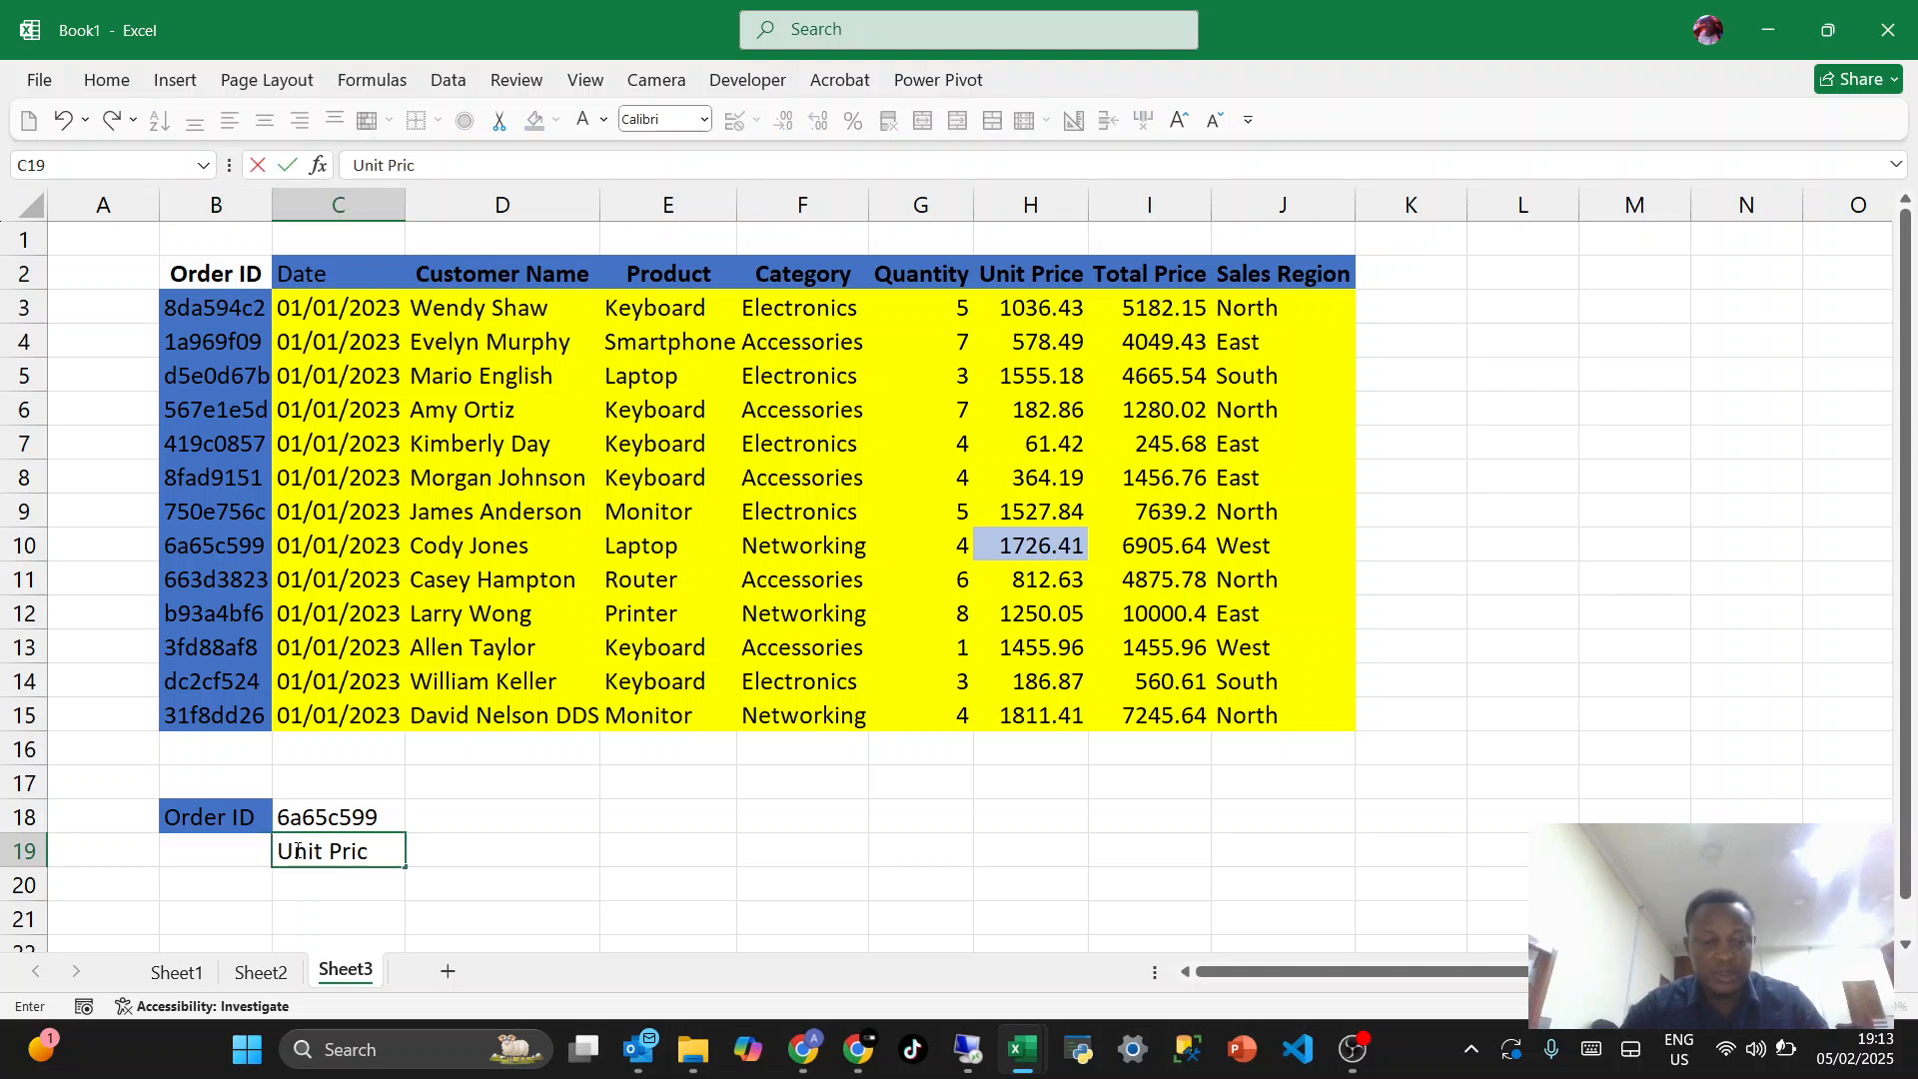
pyautogui.write('e')
pyautogui.press('Return')
# - Enter the label "Column" in cell B19 under the Order ID label
pyautogui.press('Left')
pyautogui.press('Up')
pyautogui.write('C')
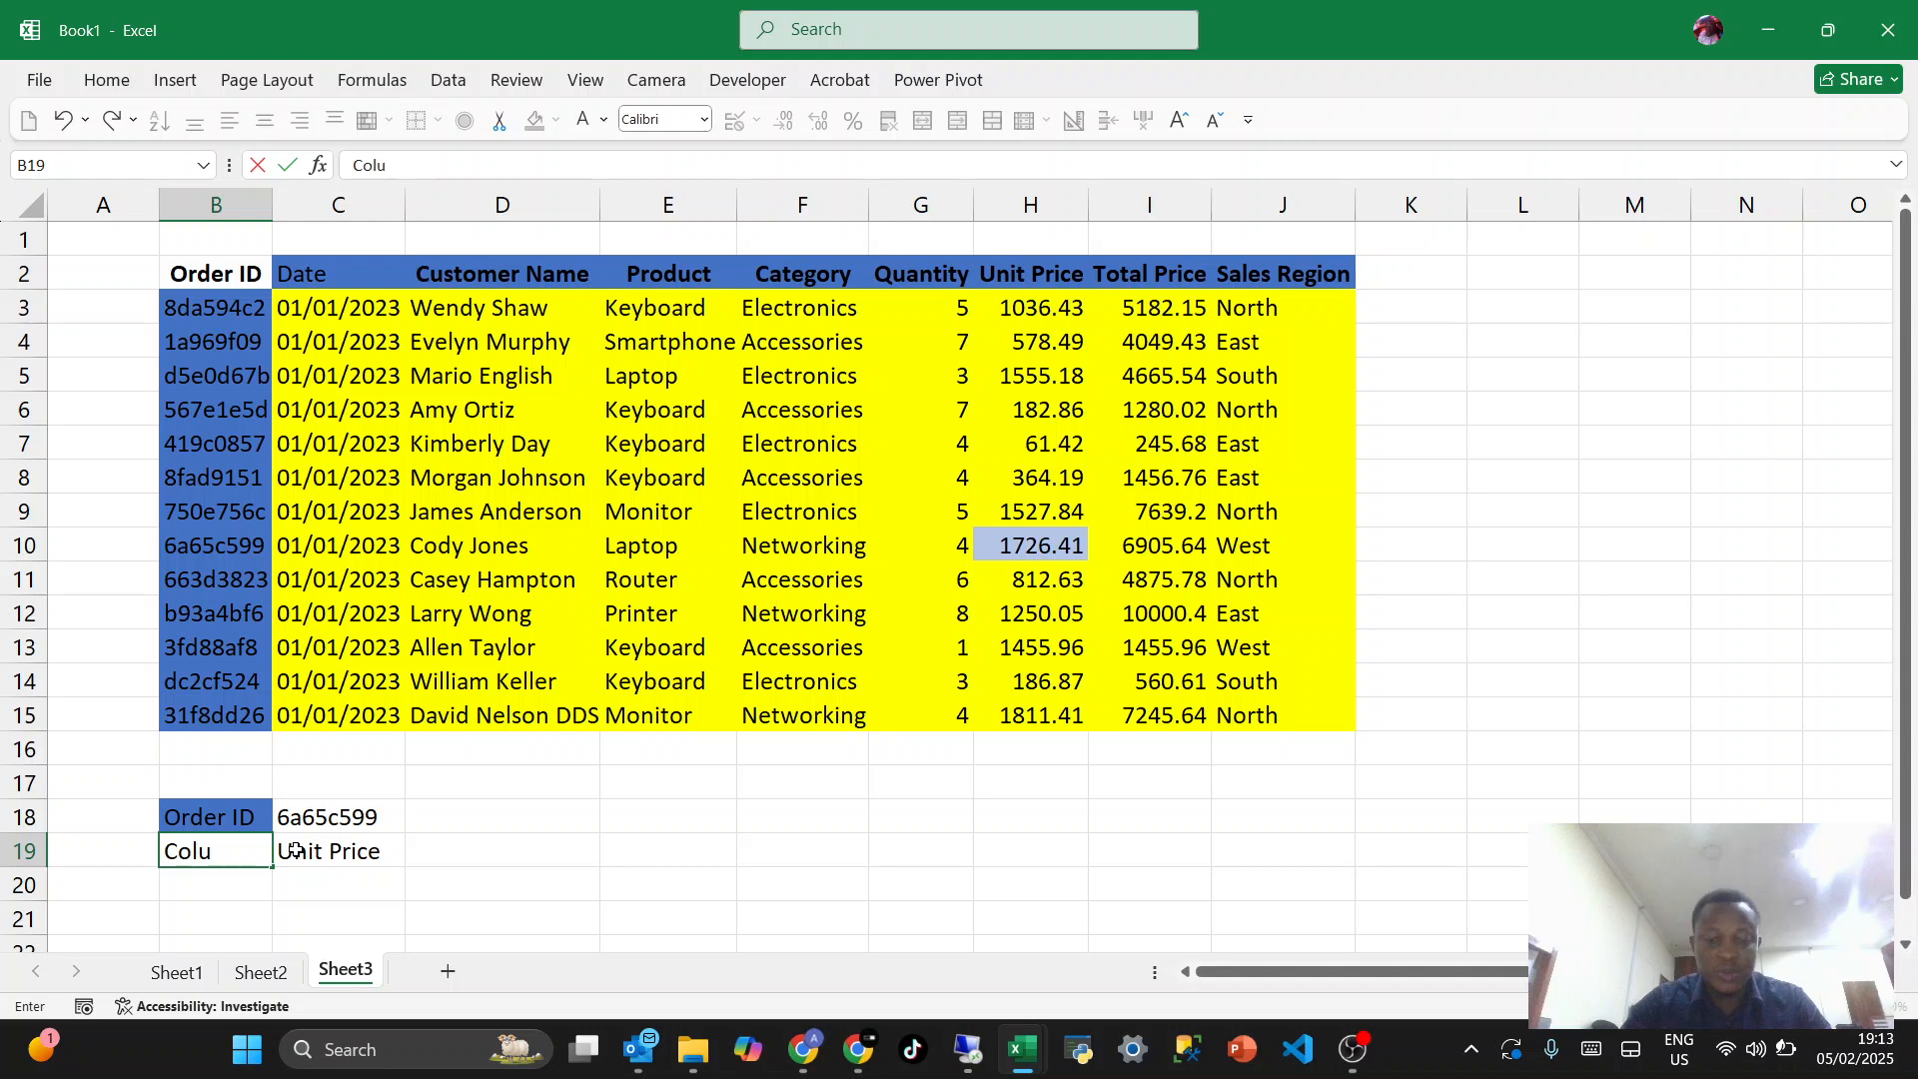
pyautogui.write('olumn')
pyautogui.press('Return')
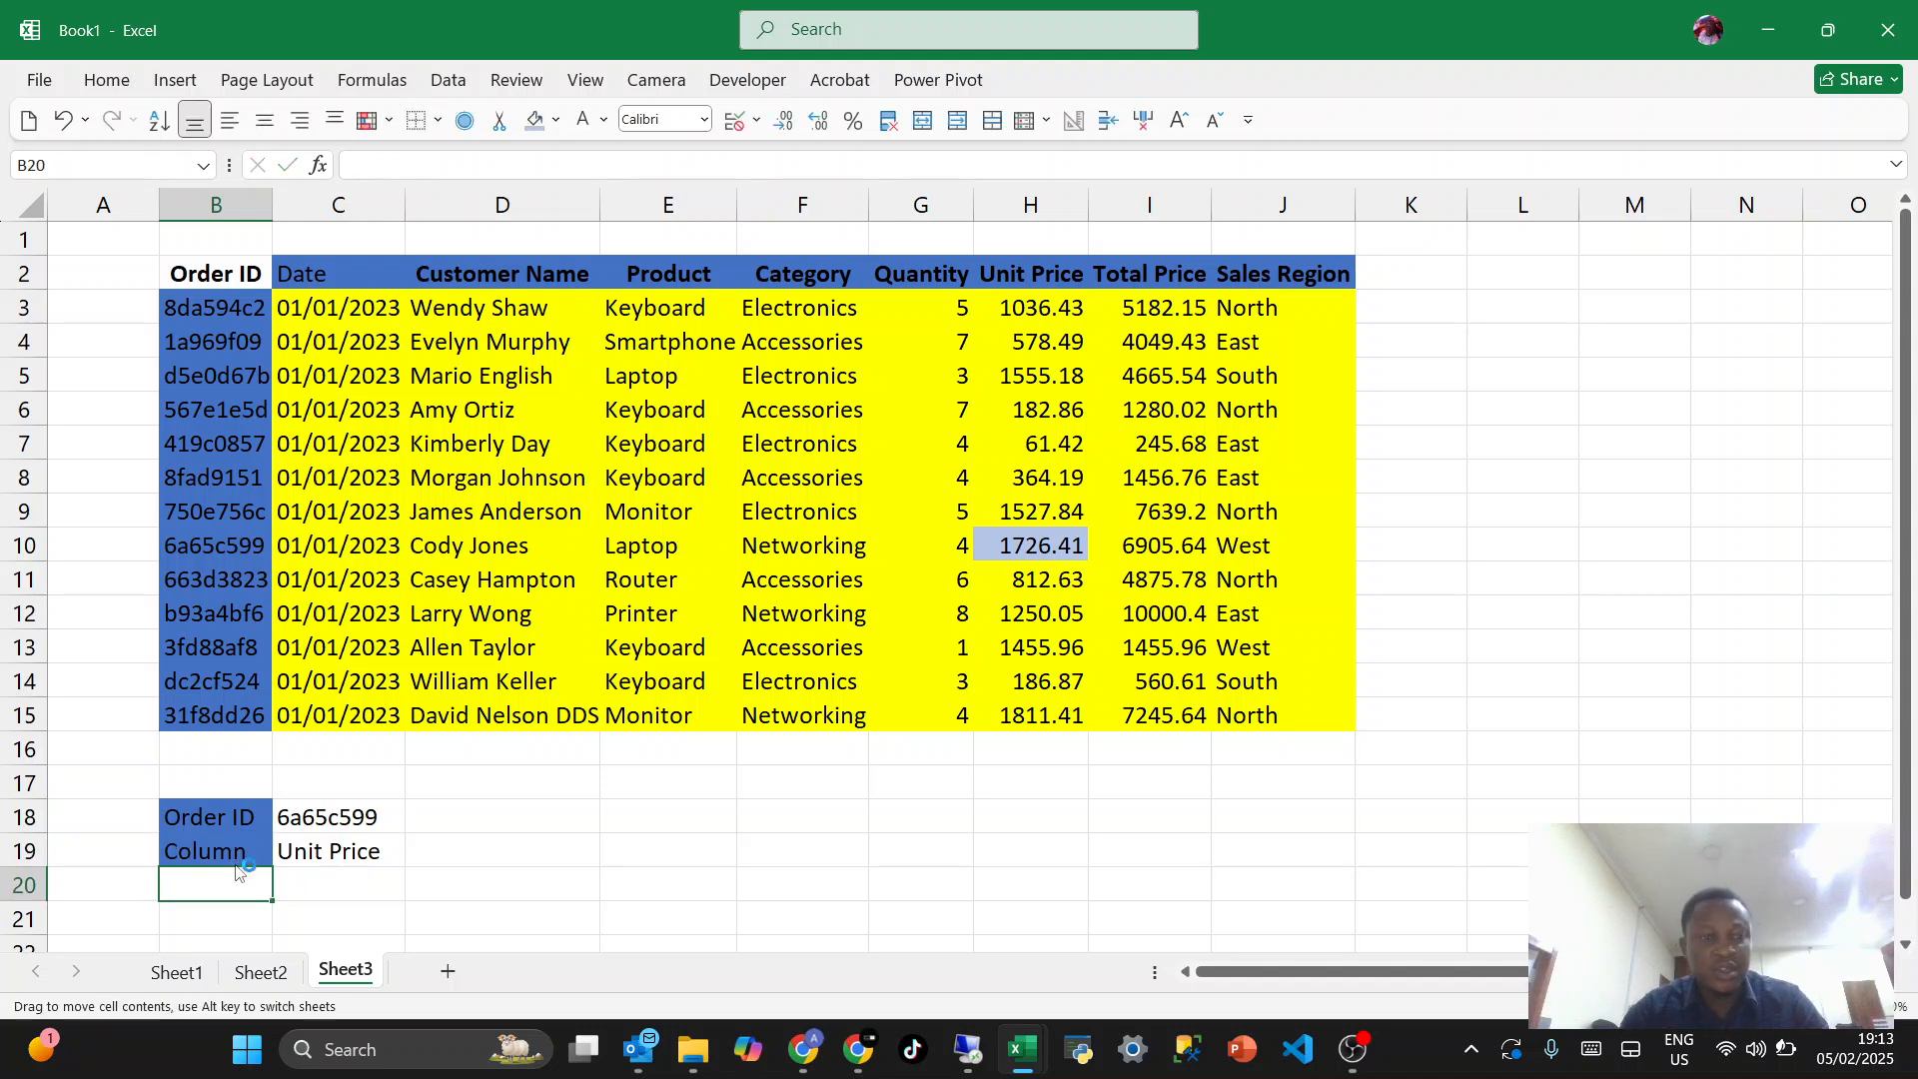
pyautogui.click(493, 850)
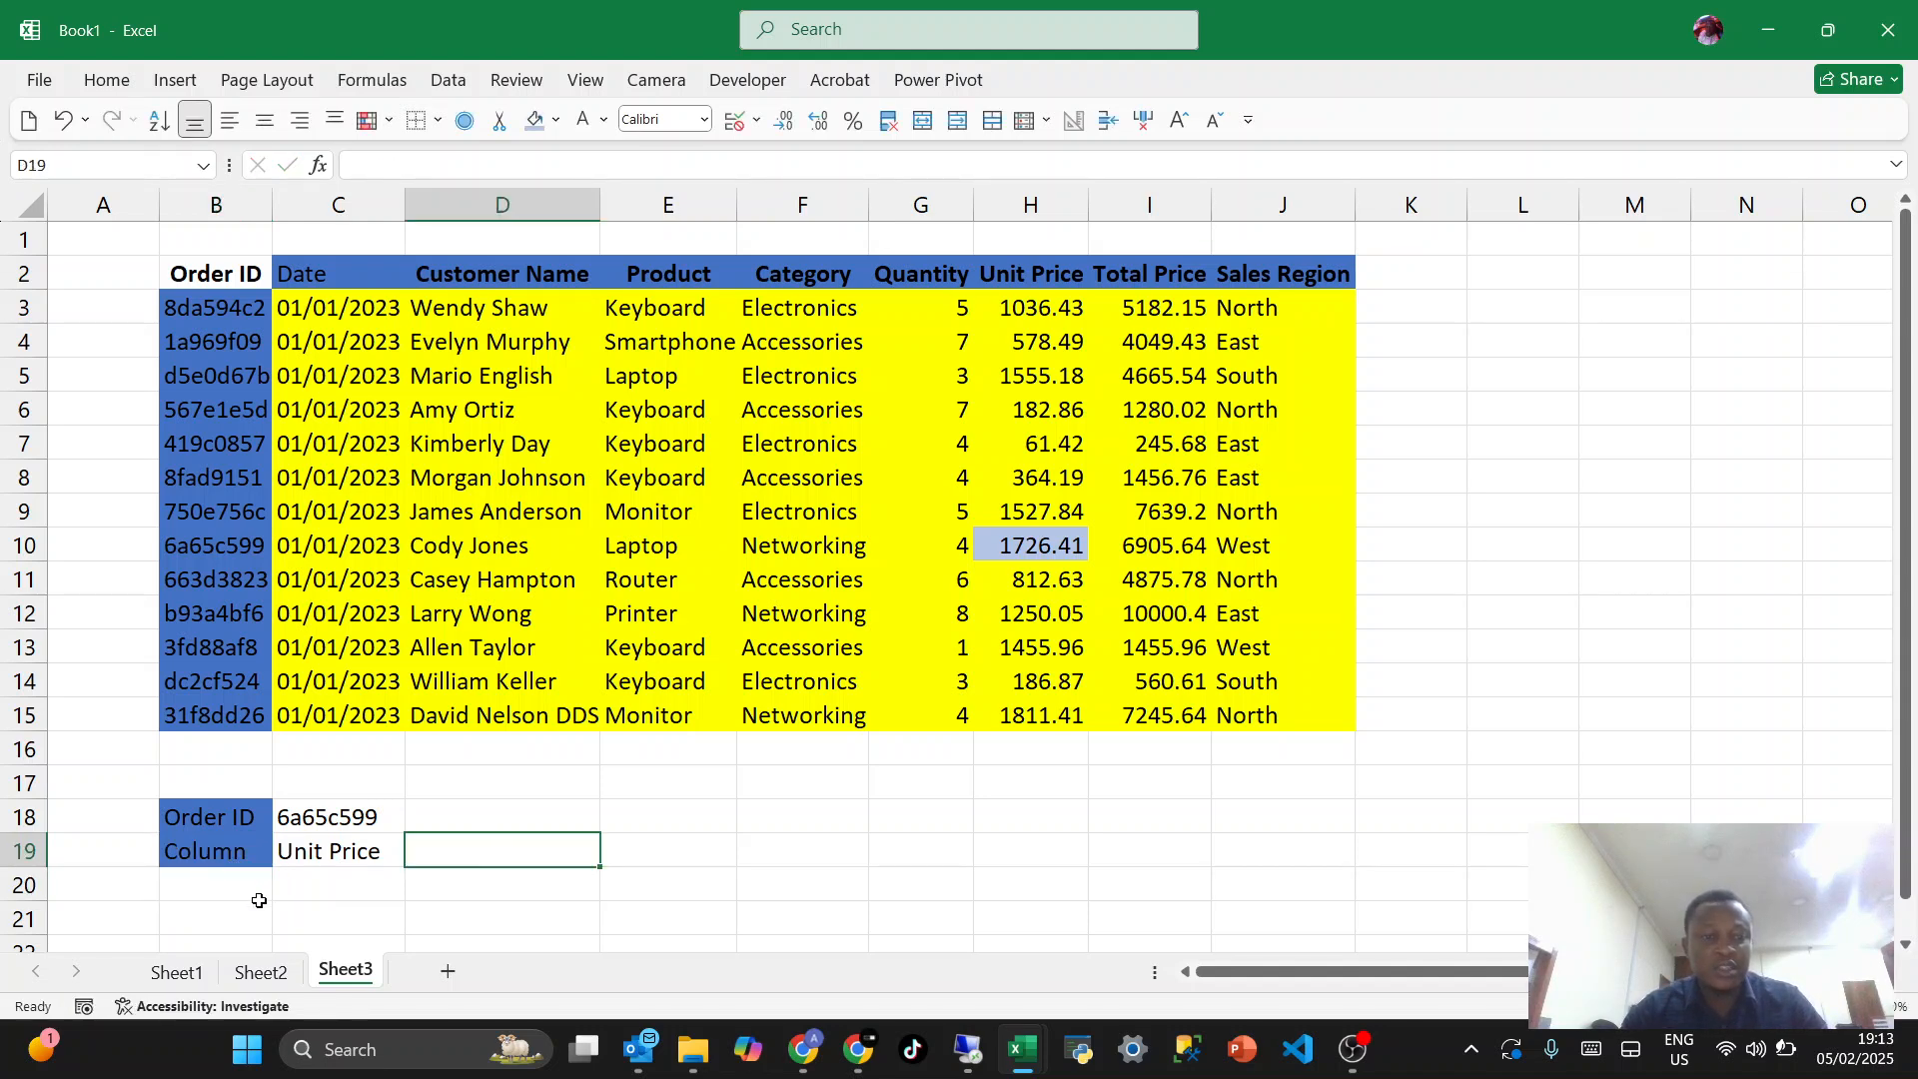
# - Start an INDEX formula in cell B21 with the yellow data range C3:J15 as its array
pyautogui.scroll(-1, 241, 908)
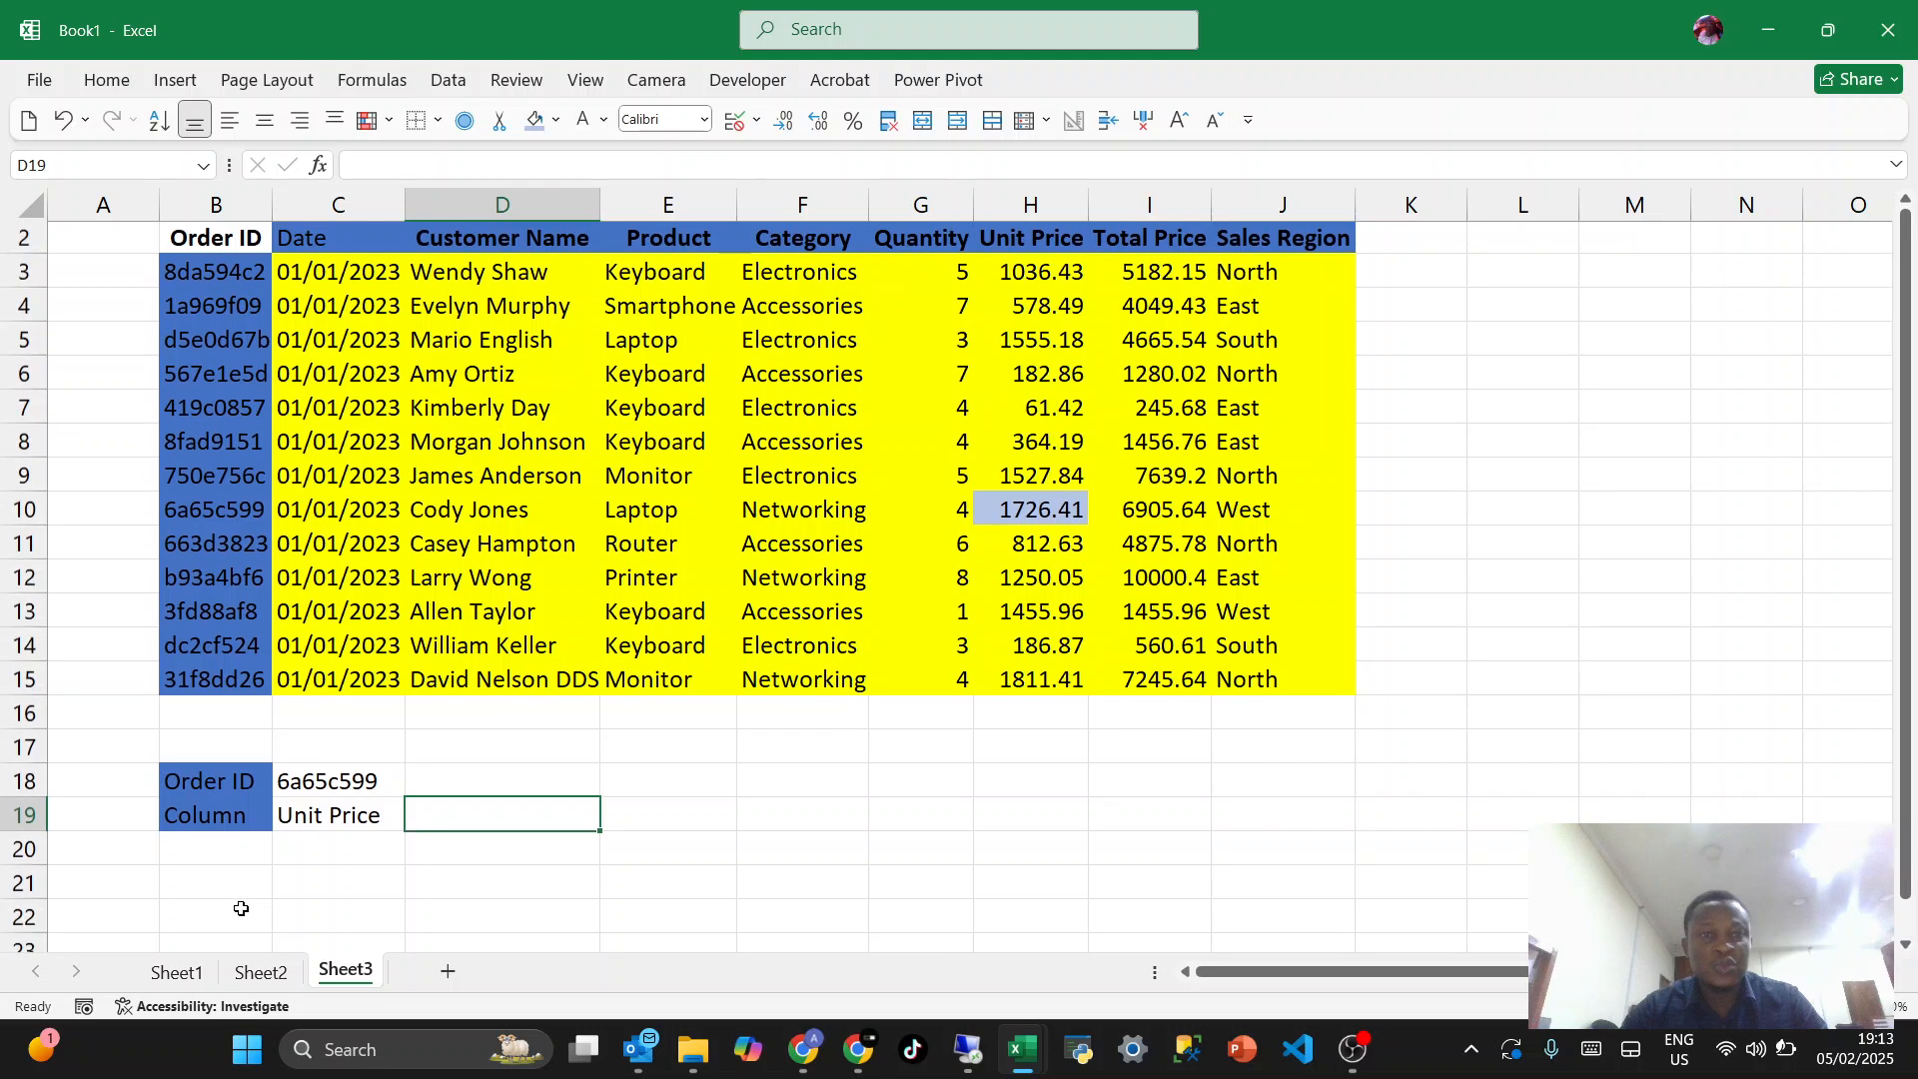
pyautogui.click(214, 878)
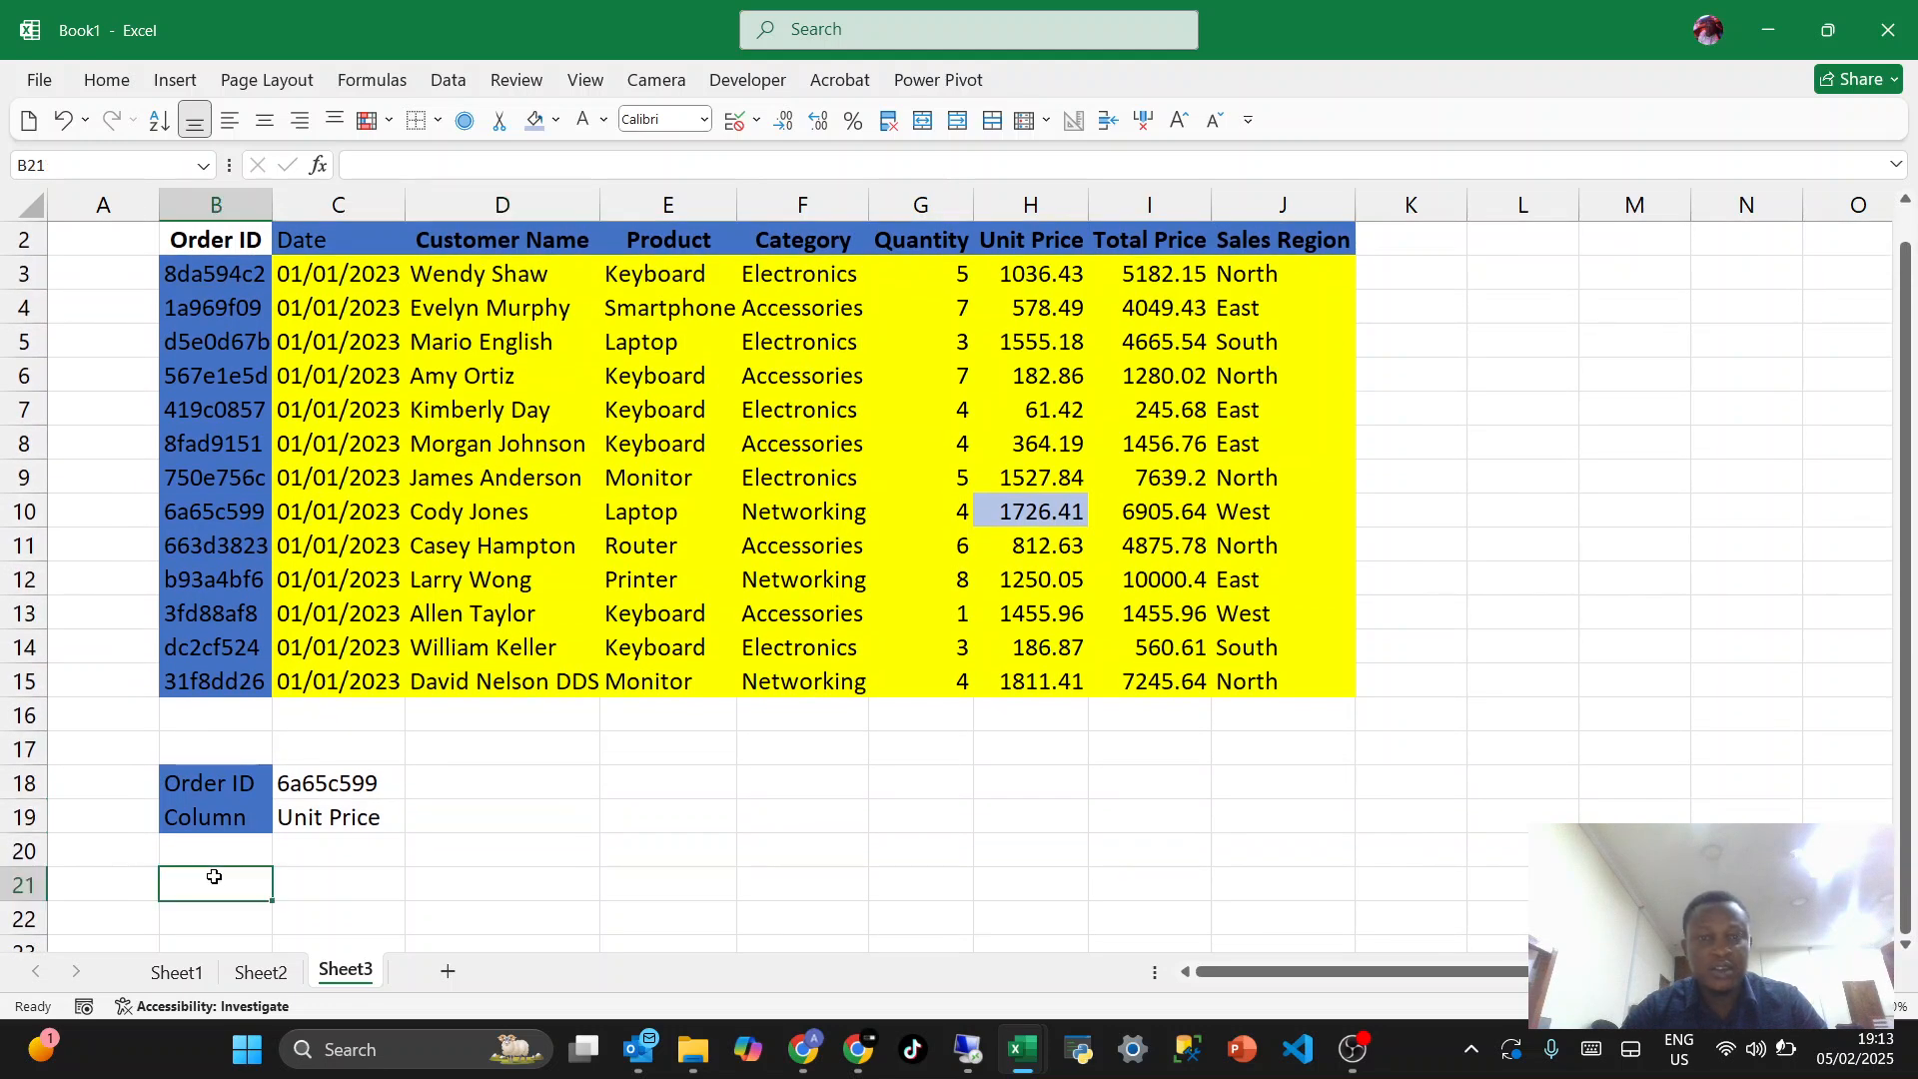
pyautogui.write('=')
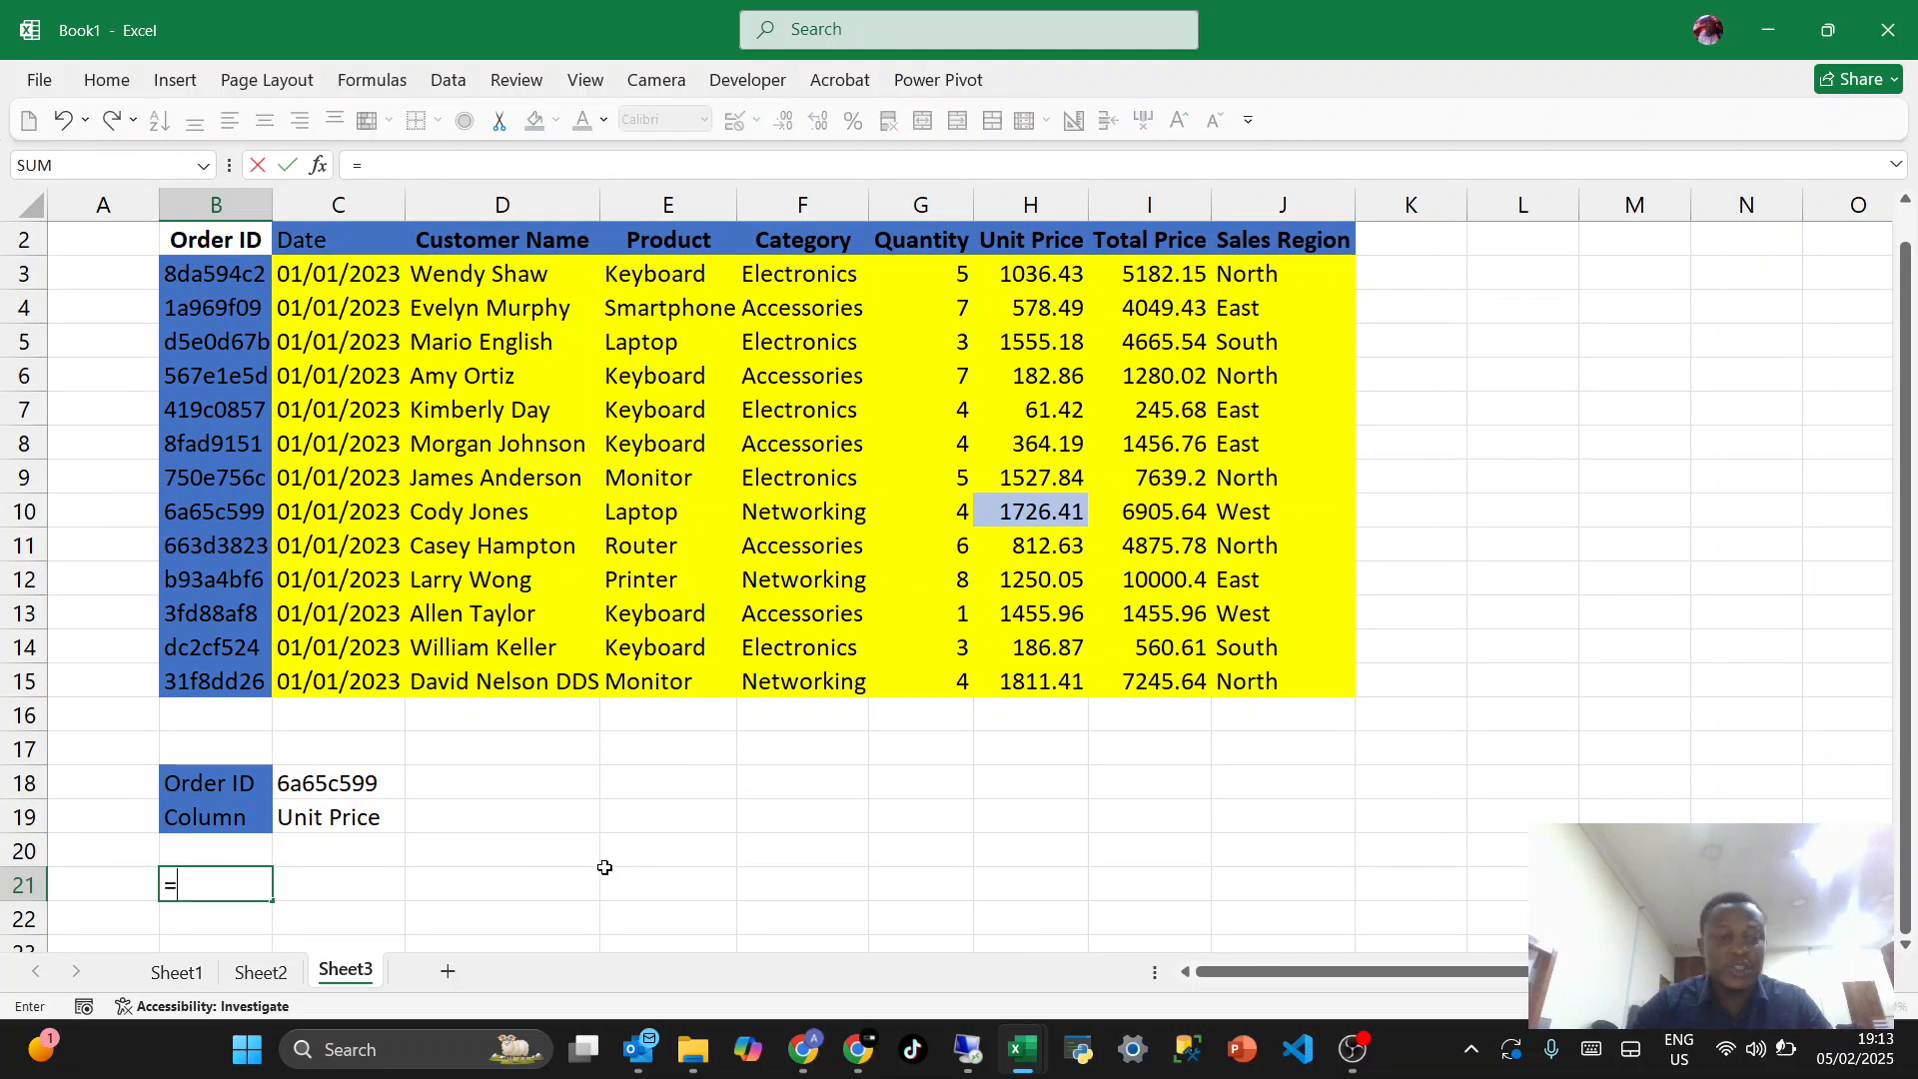
pyautogui.write('inde')
pyautogui.press('Tab')
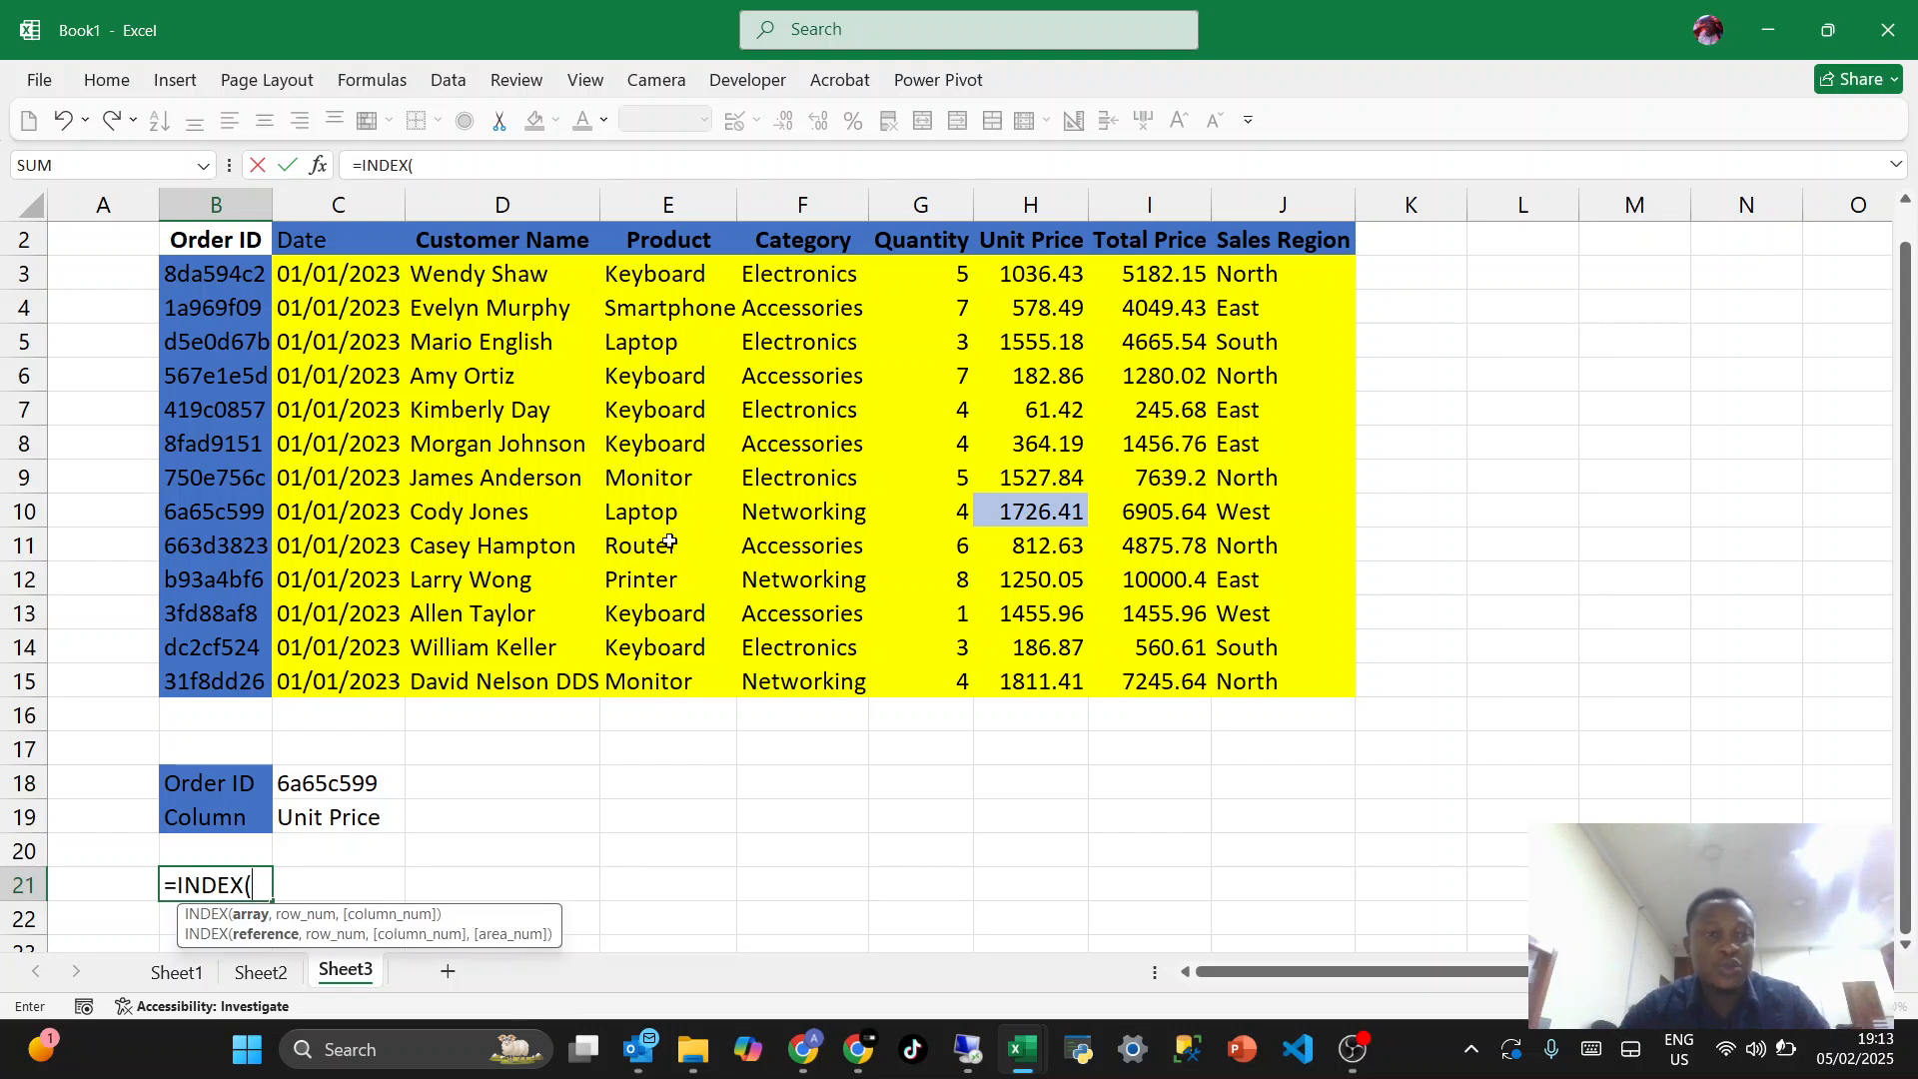
pyautogui.moveTo(315, 271); pyautogui.dragTo(1276, 682)
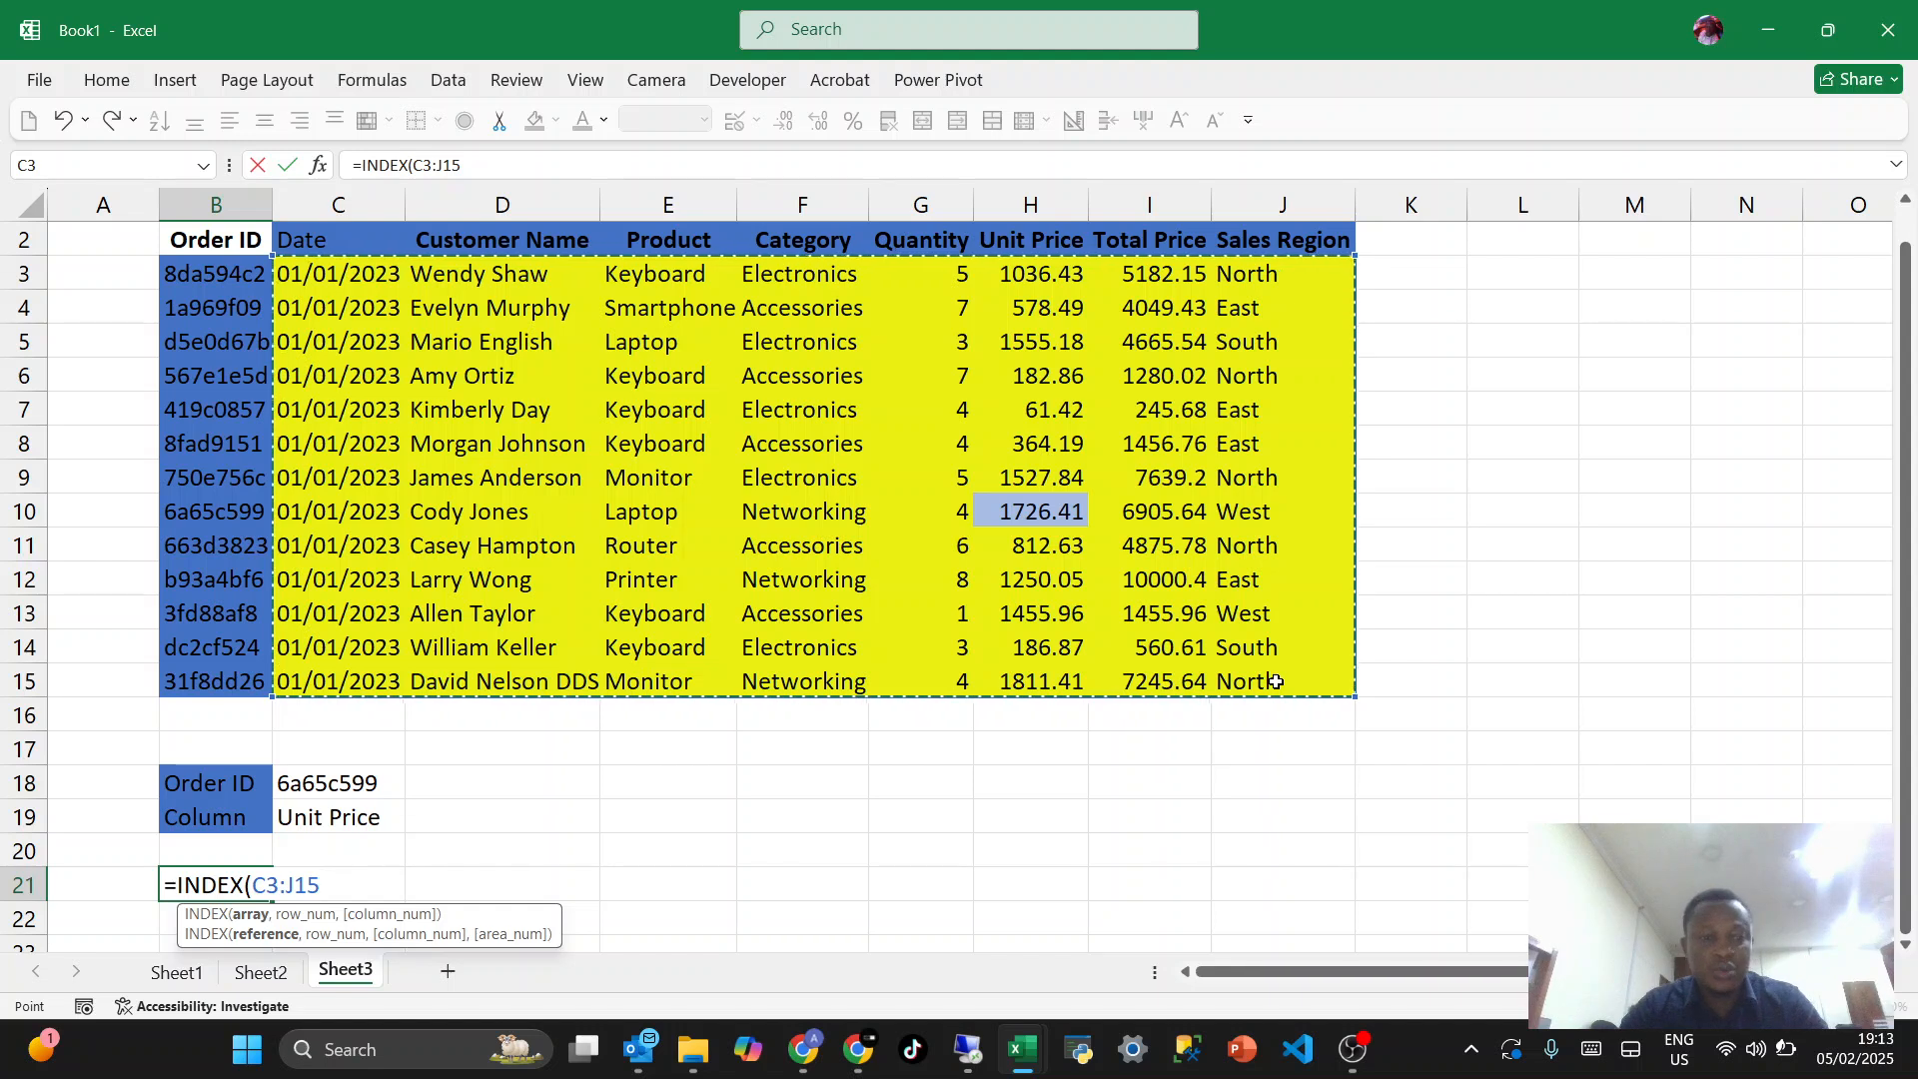
# - Add a MATCH as the row number argument, looking up C18 in B3:B15 with exact match type 0
pyautogui.write(',matc')
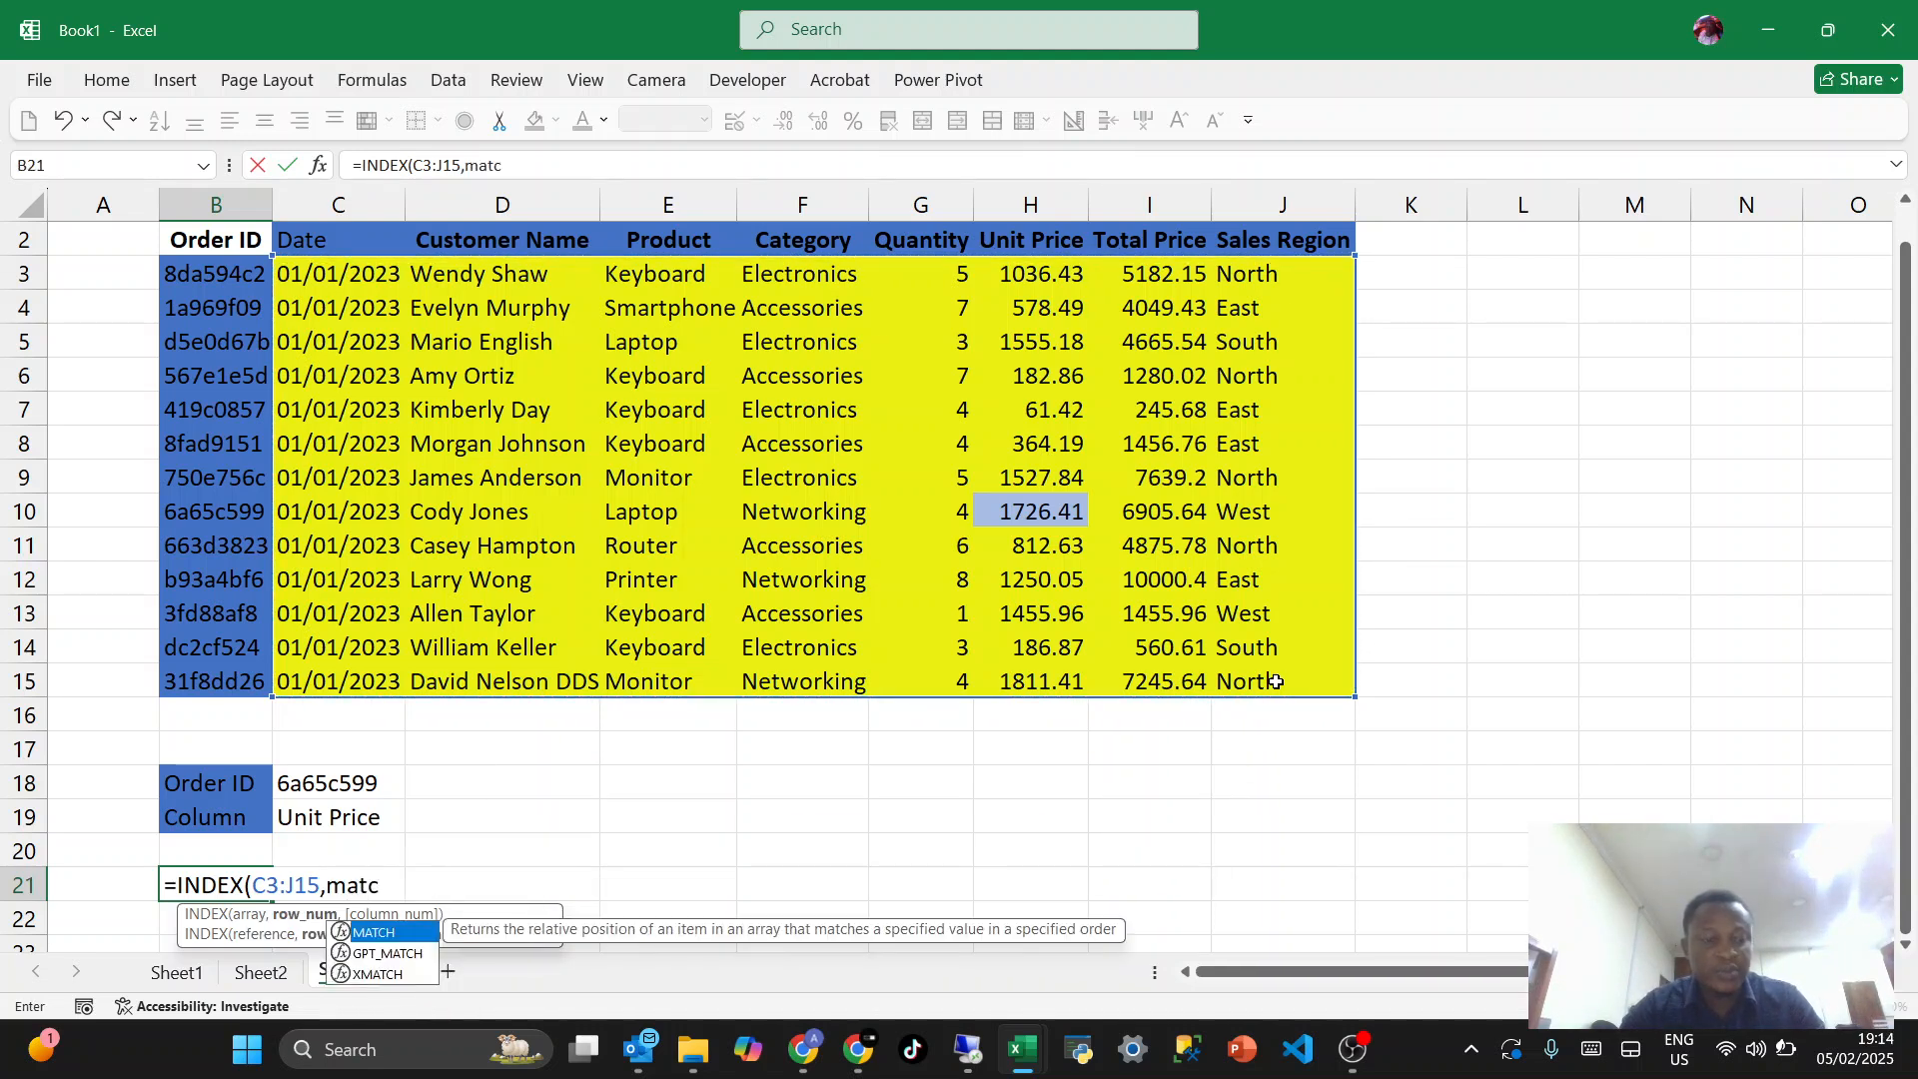
pyautogui.press('Tab')
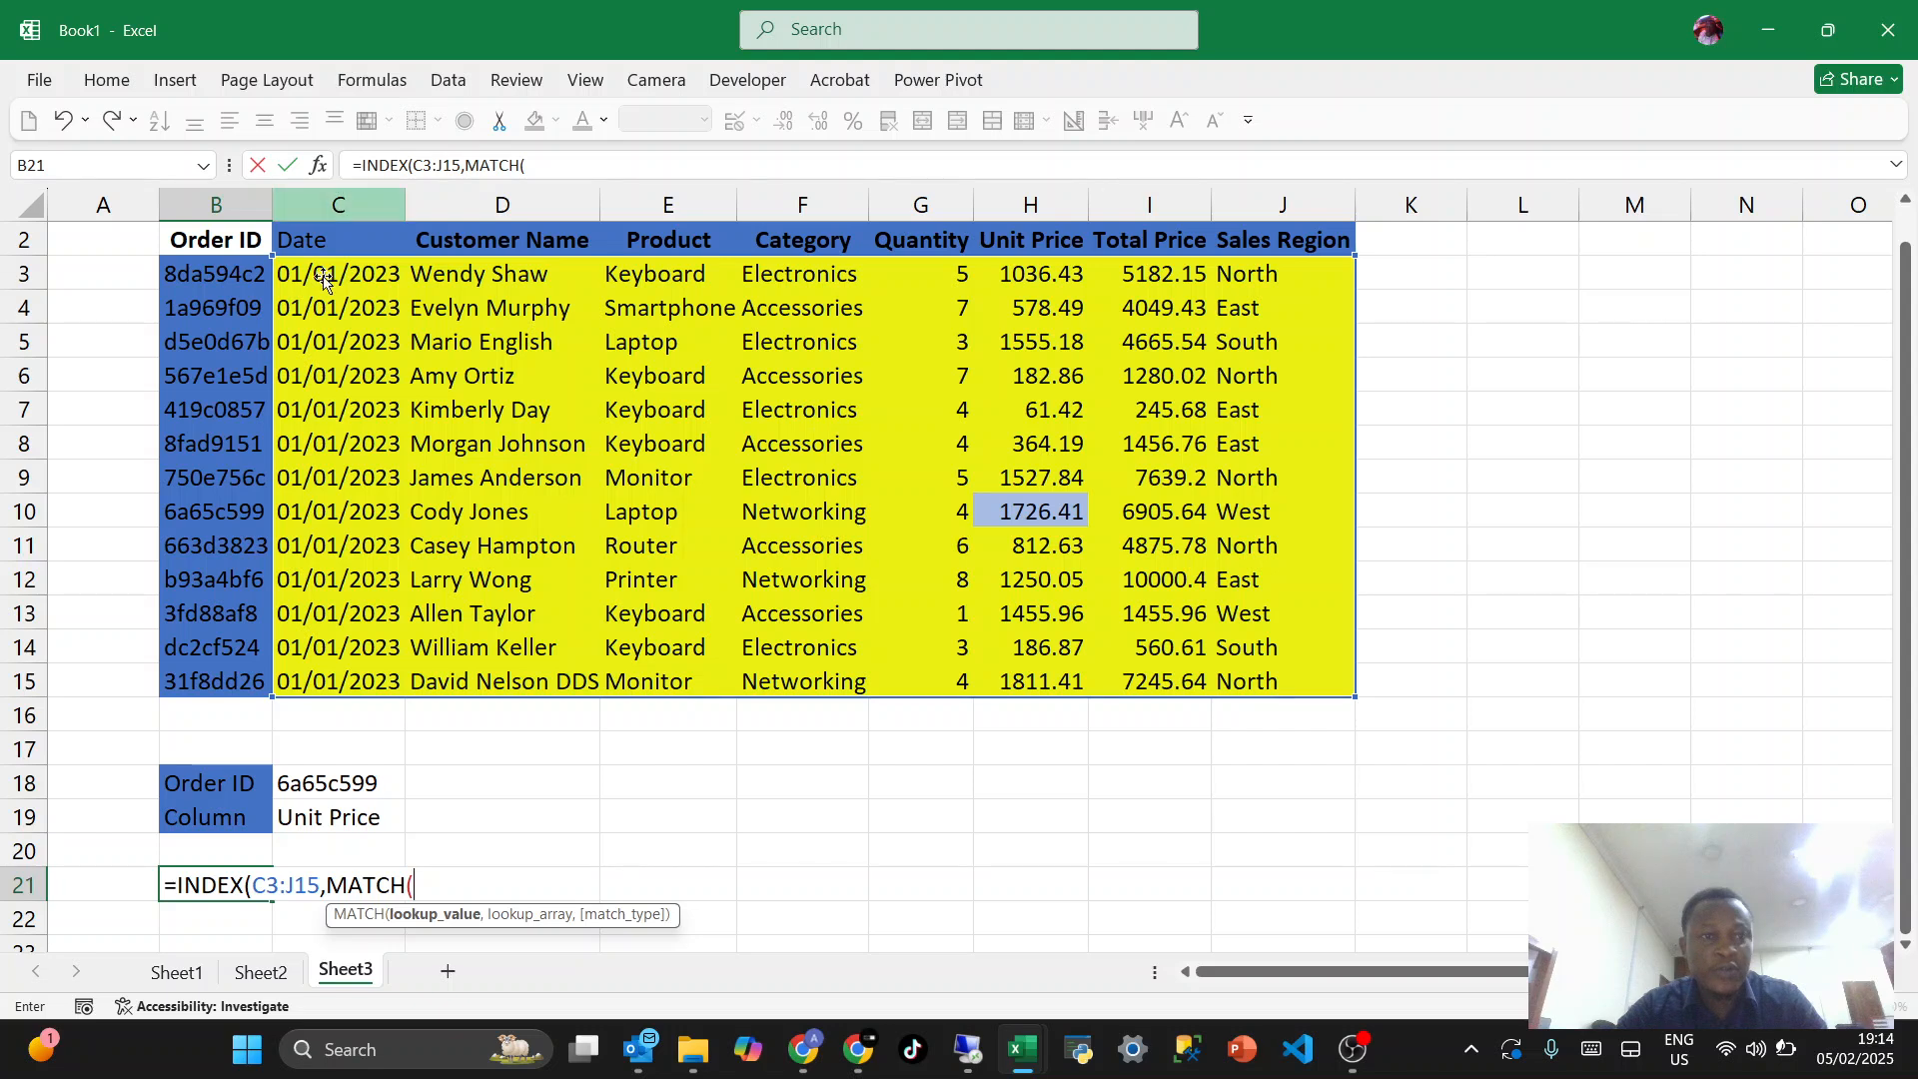
pyautogui.click(339, 782)
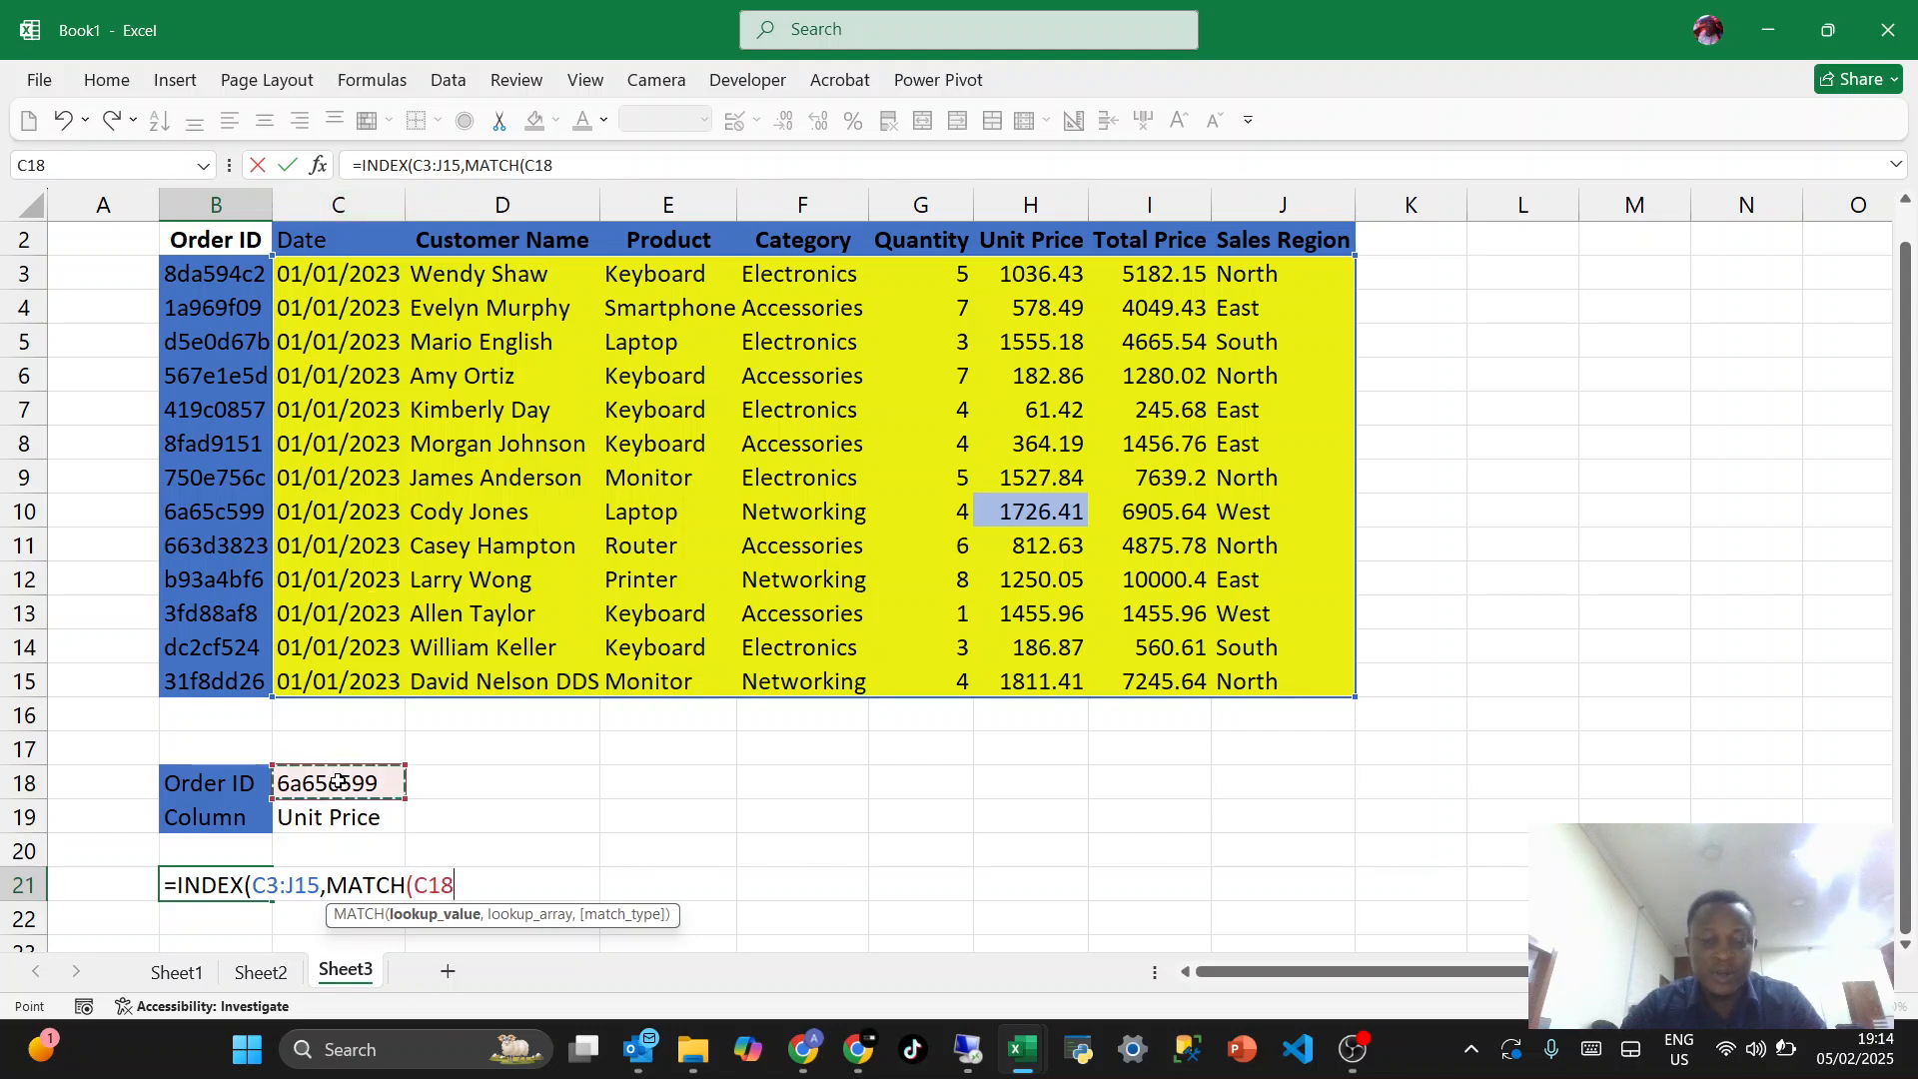
pyautogui.write(',')
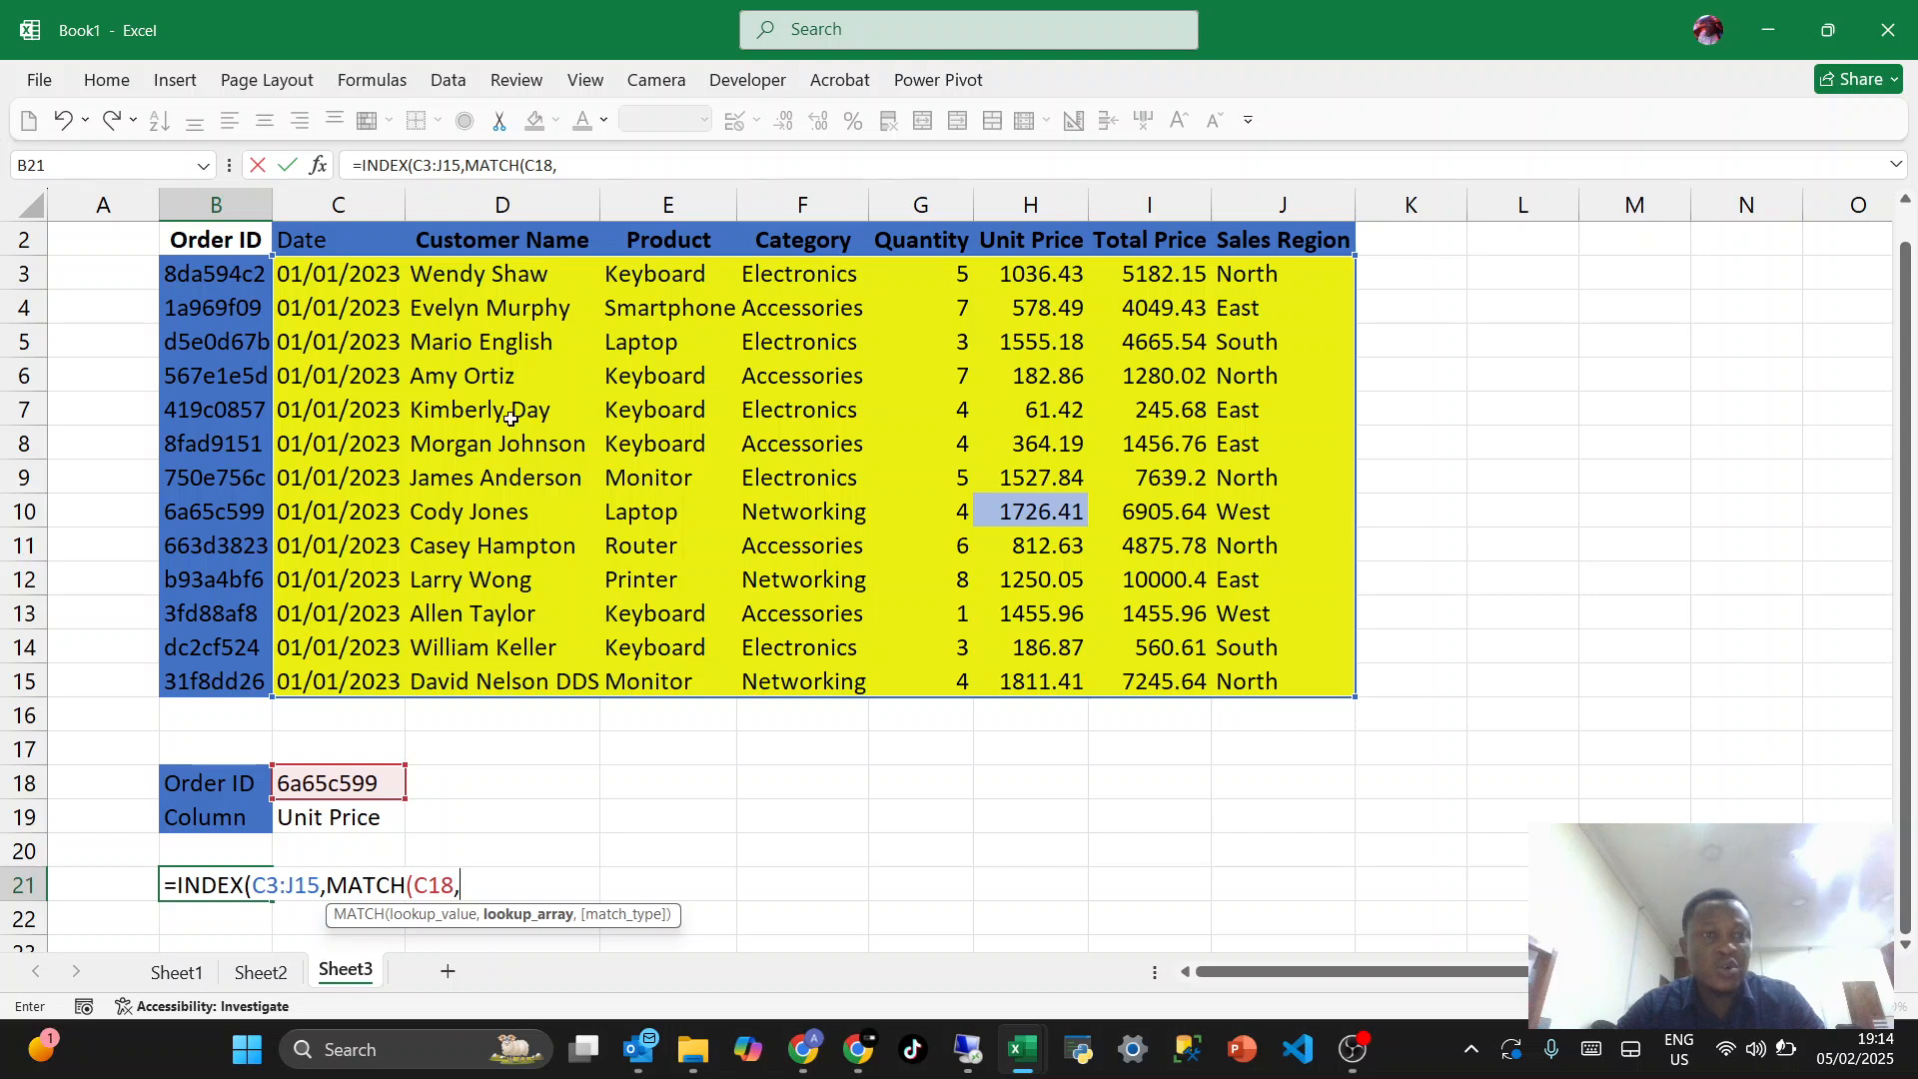
pyautogui.moveTo(231, 271); pyautogui.dragTo(221, 672)
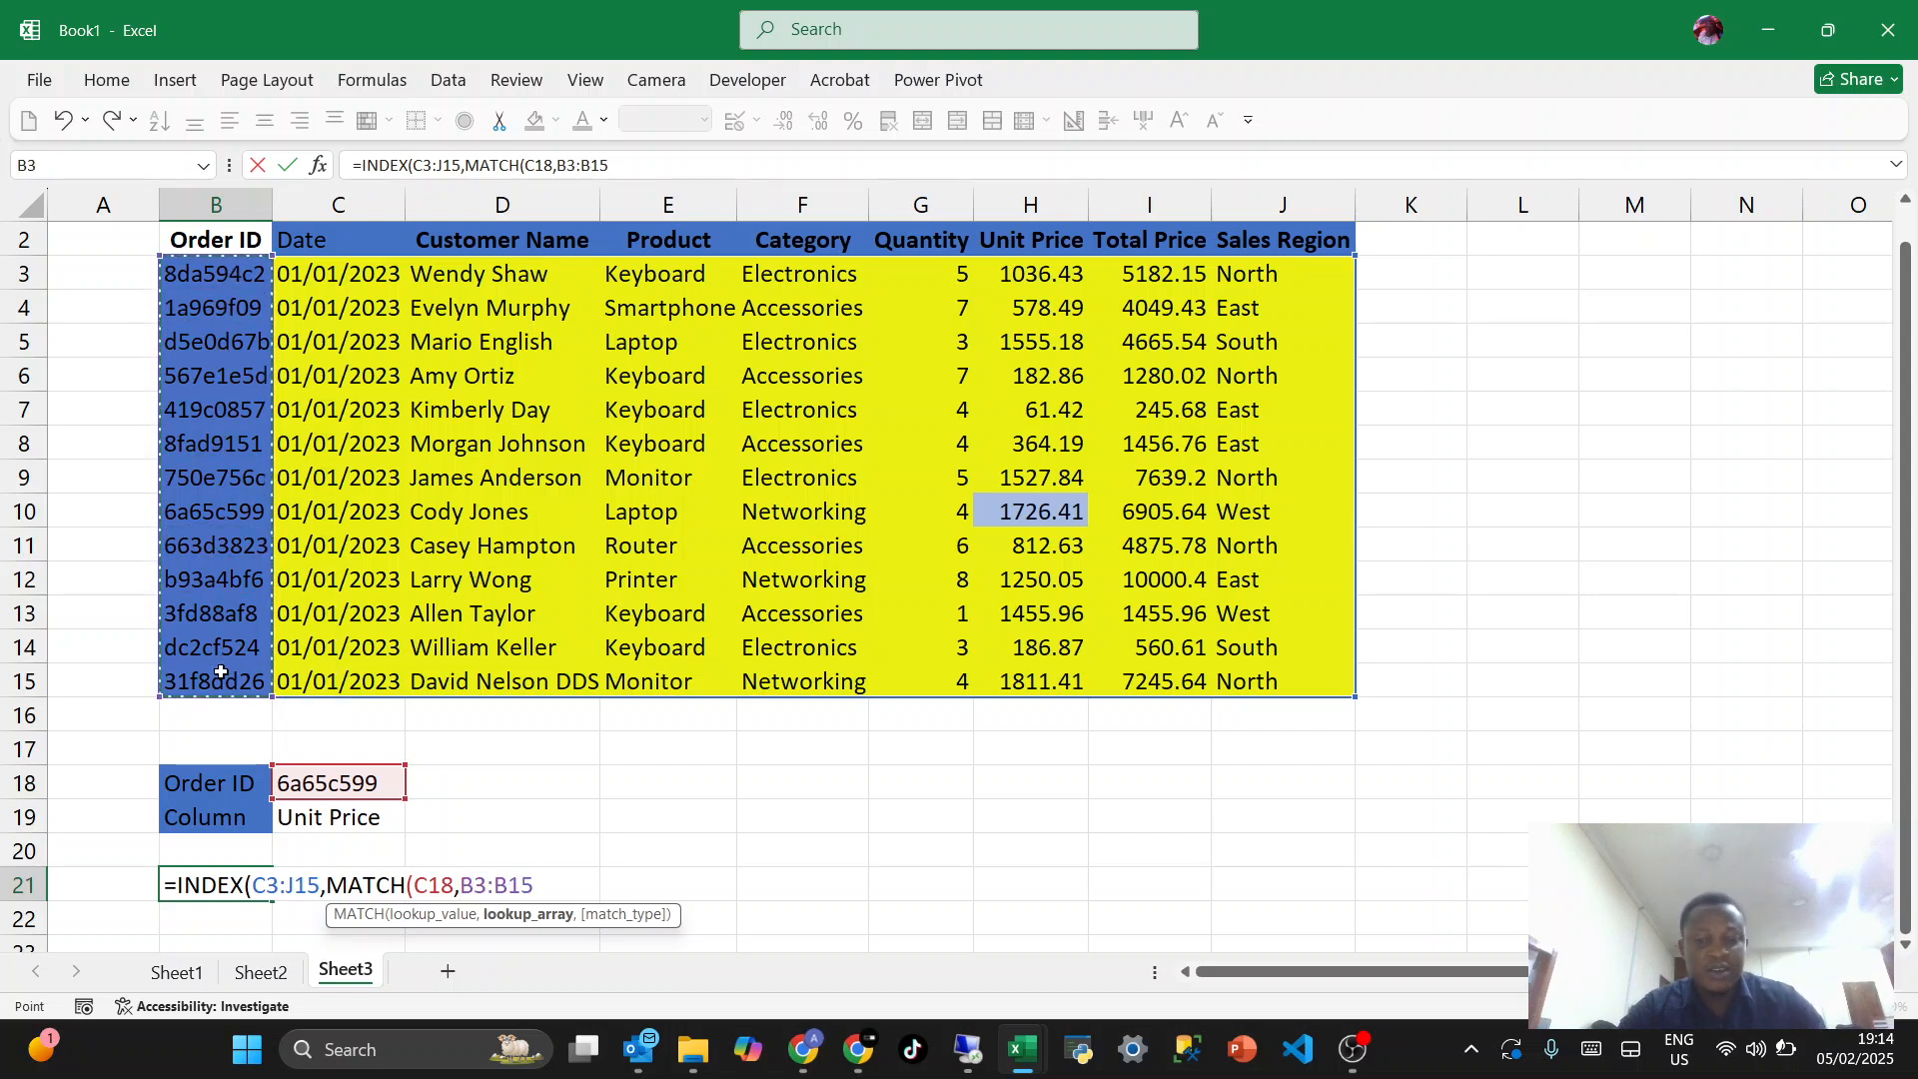
pyautogui.write(',')
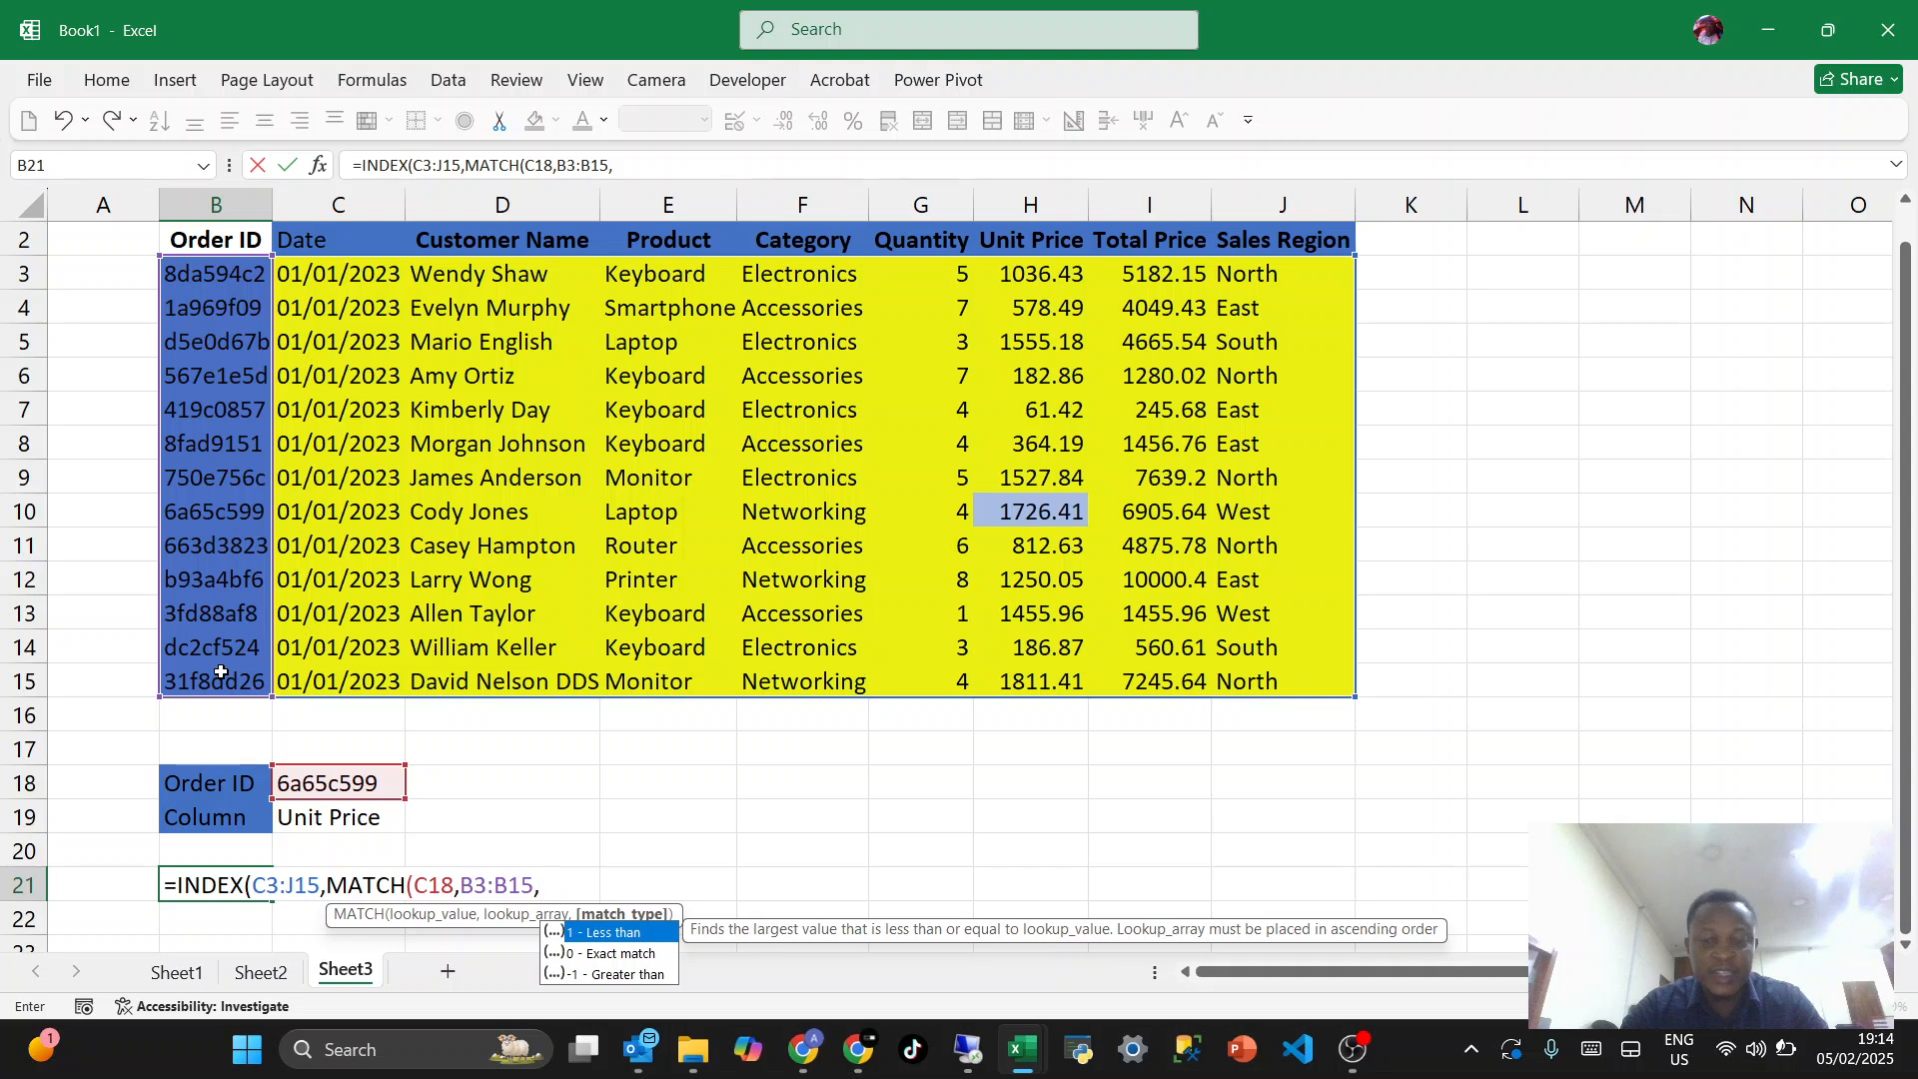
pyautogui.write('0),')
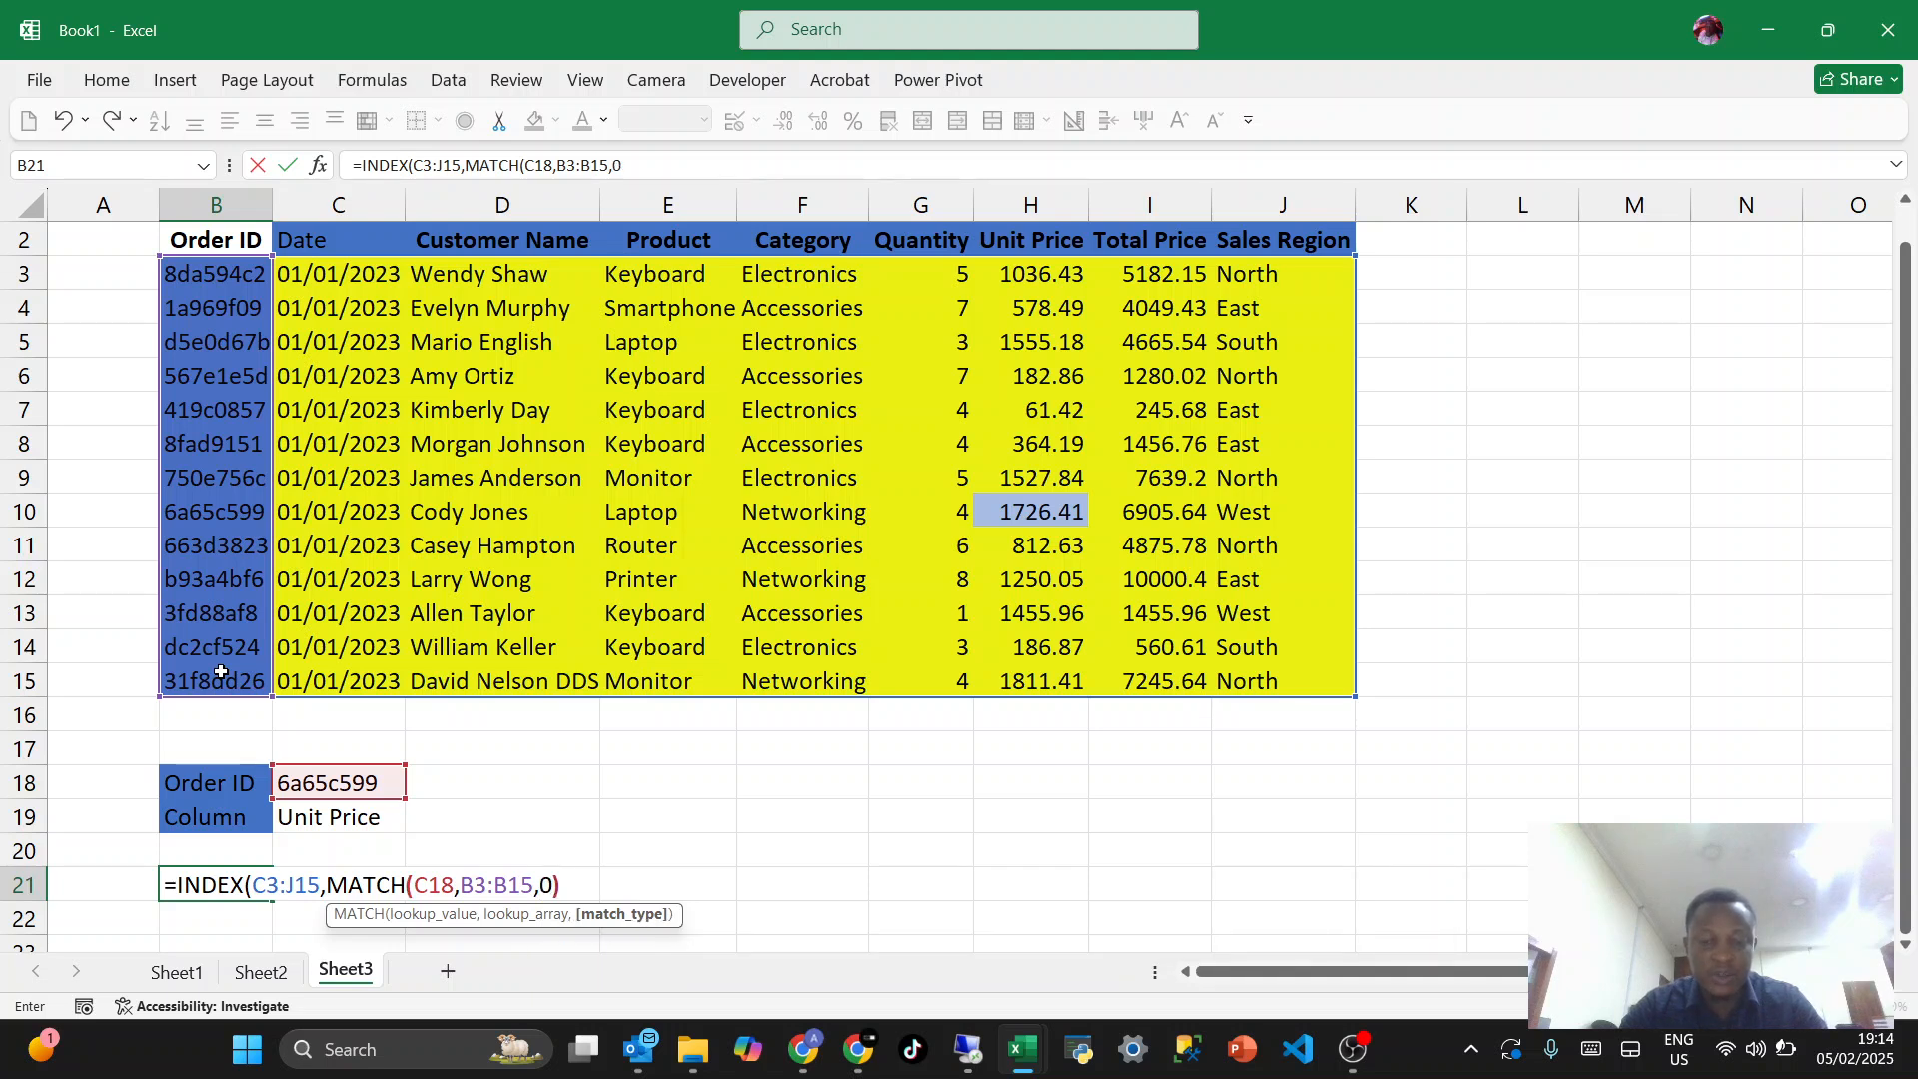
pyautogui.write('match')
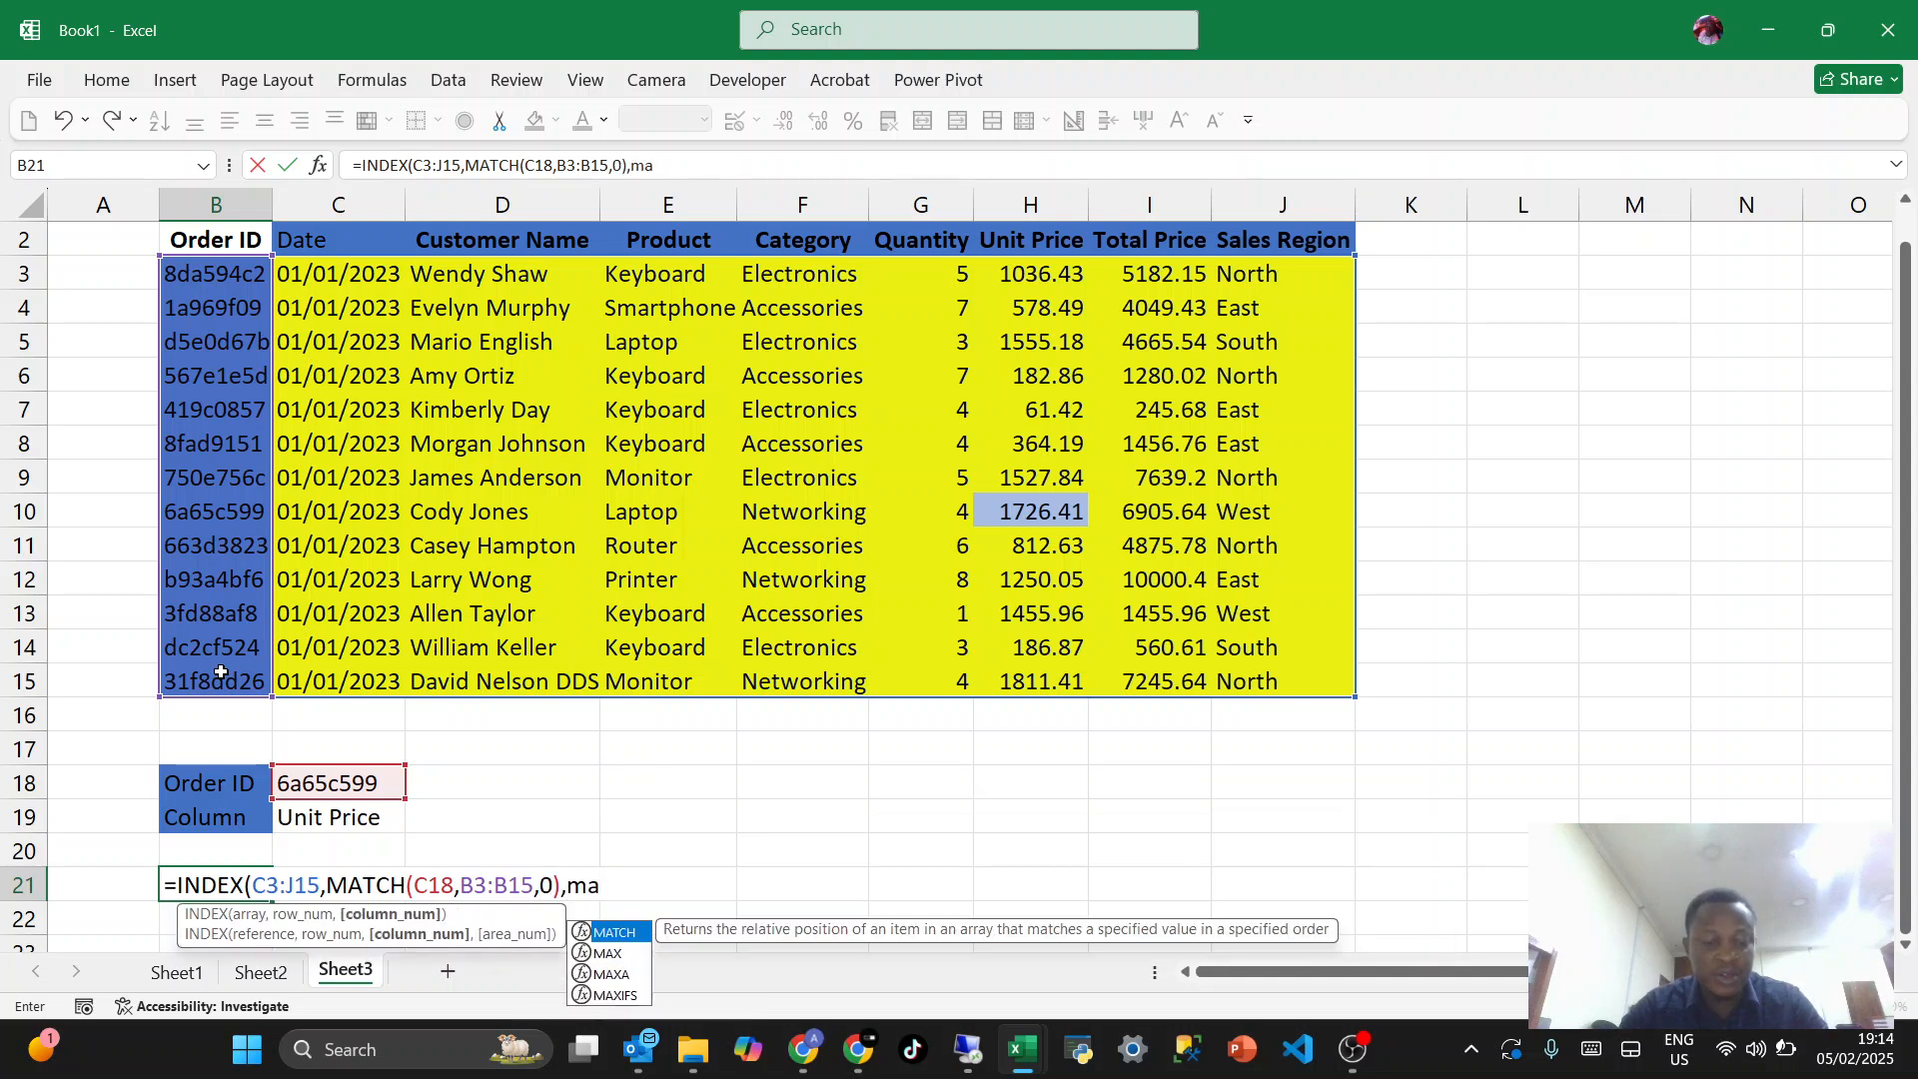
# - Add a second MATCH for the column number, looking up C19 in C2:J2 with match type 0, and complete the formula
pyautogui.press('Tab')
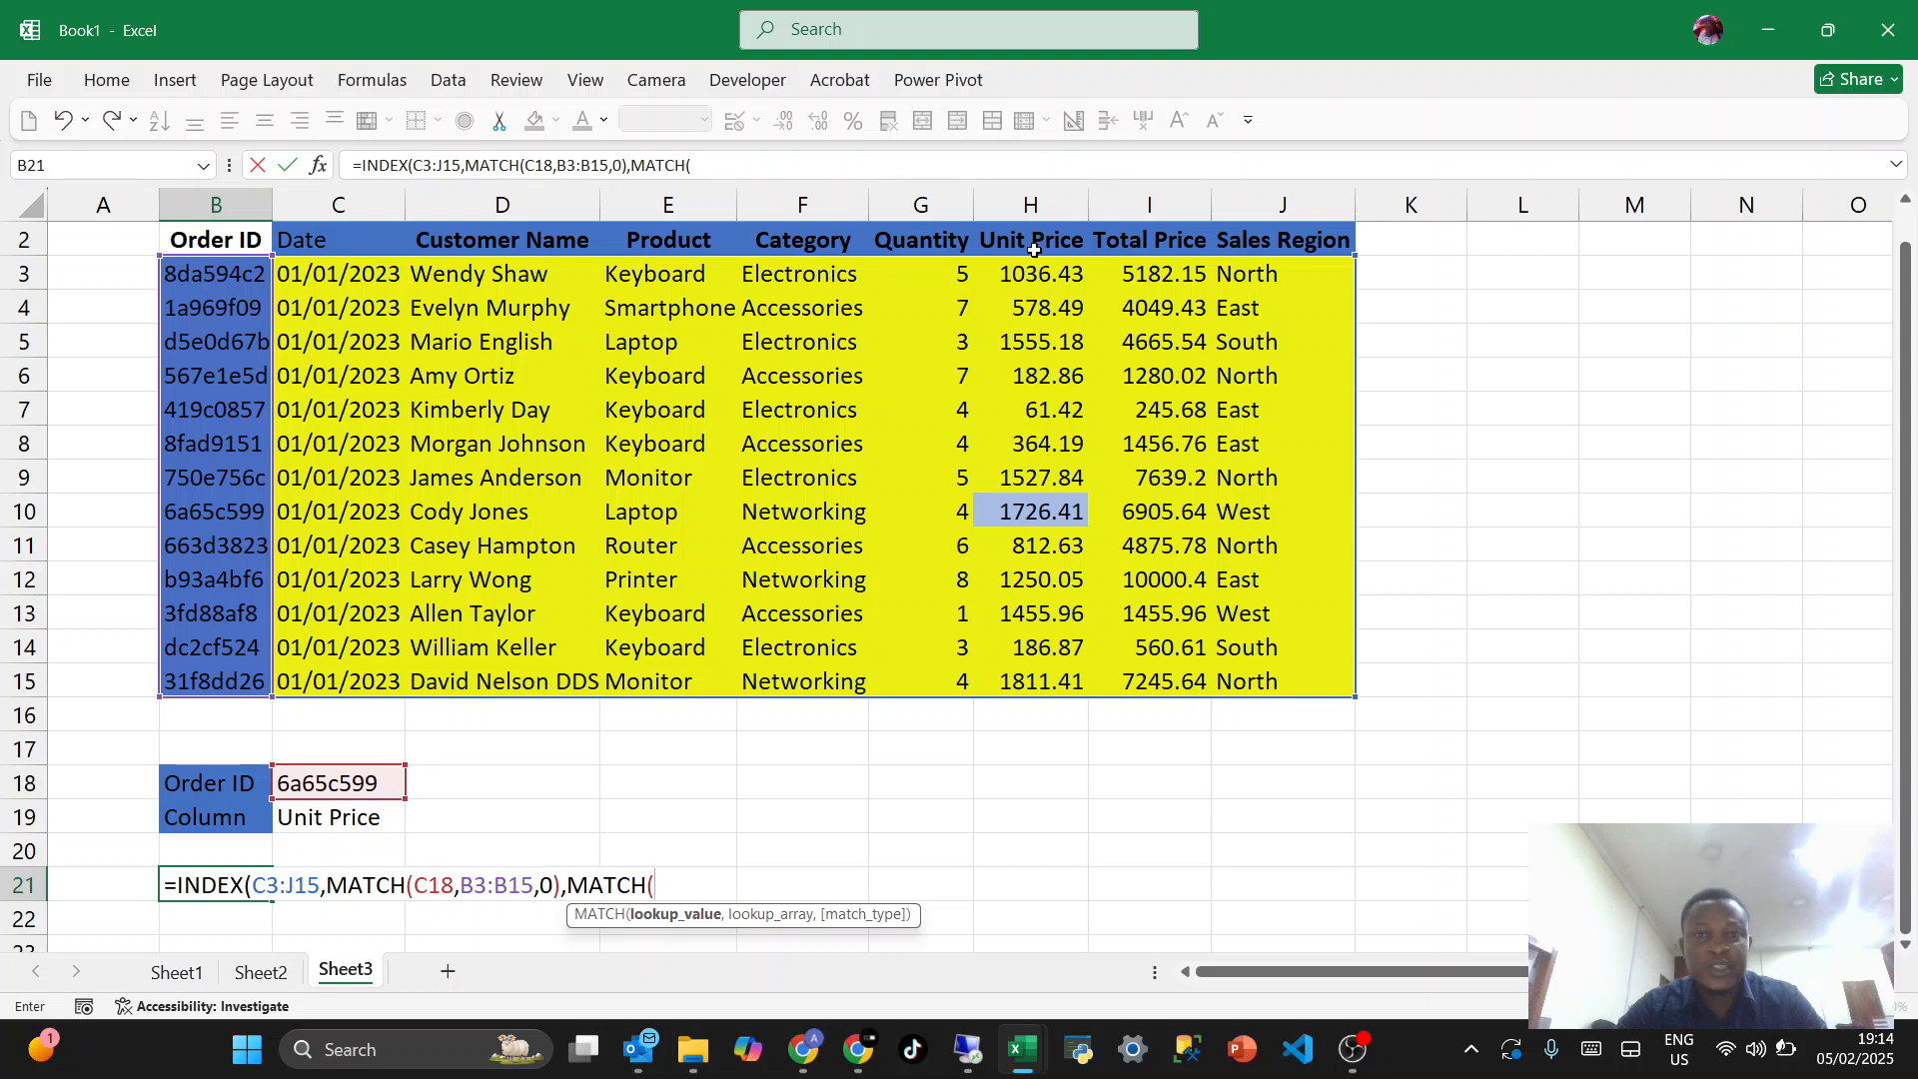
pyautogui.click(358, 820)
pyautogui.write(',')
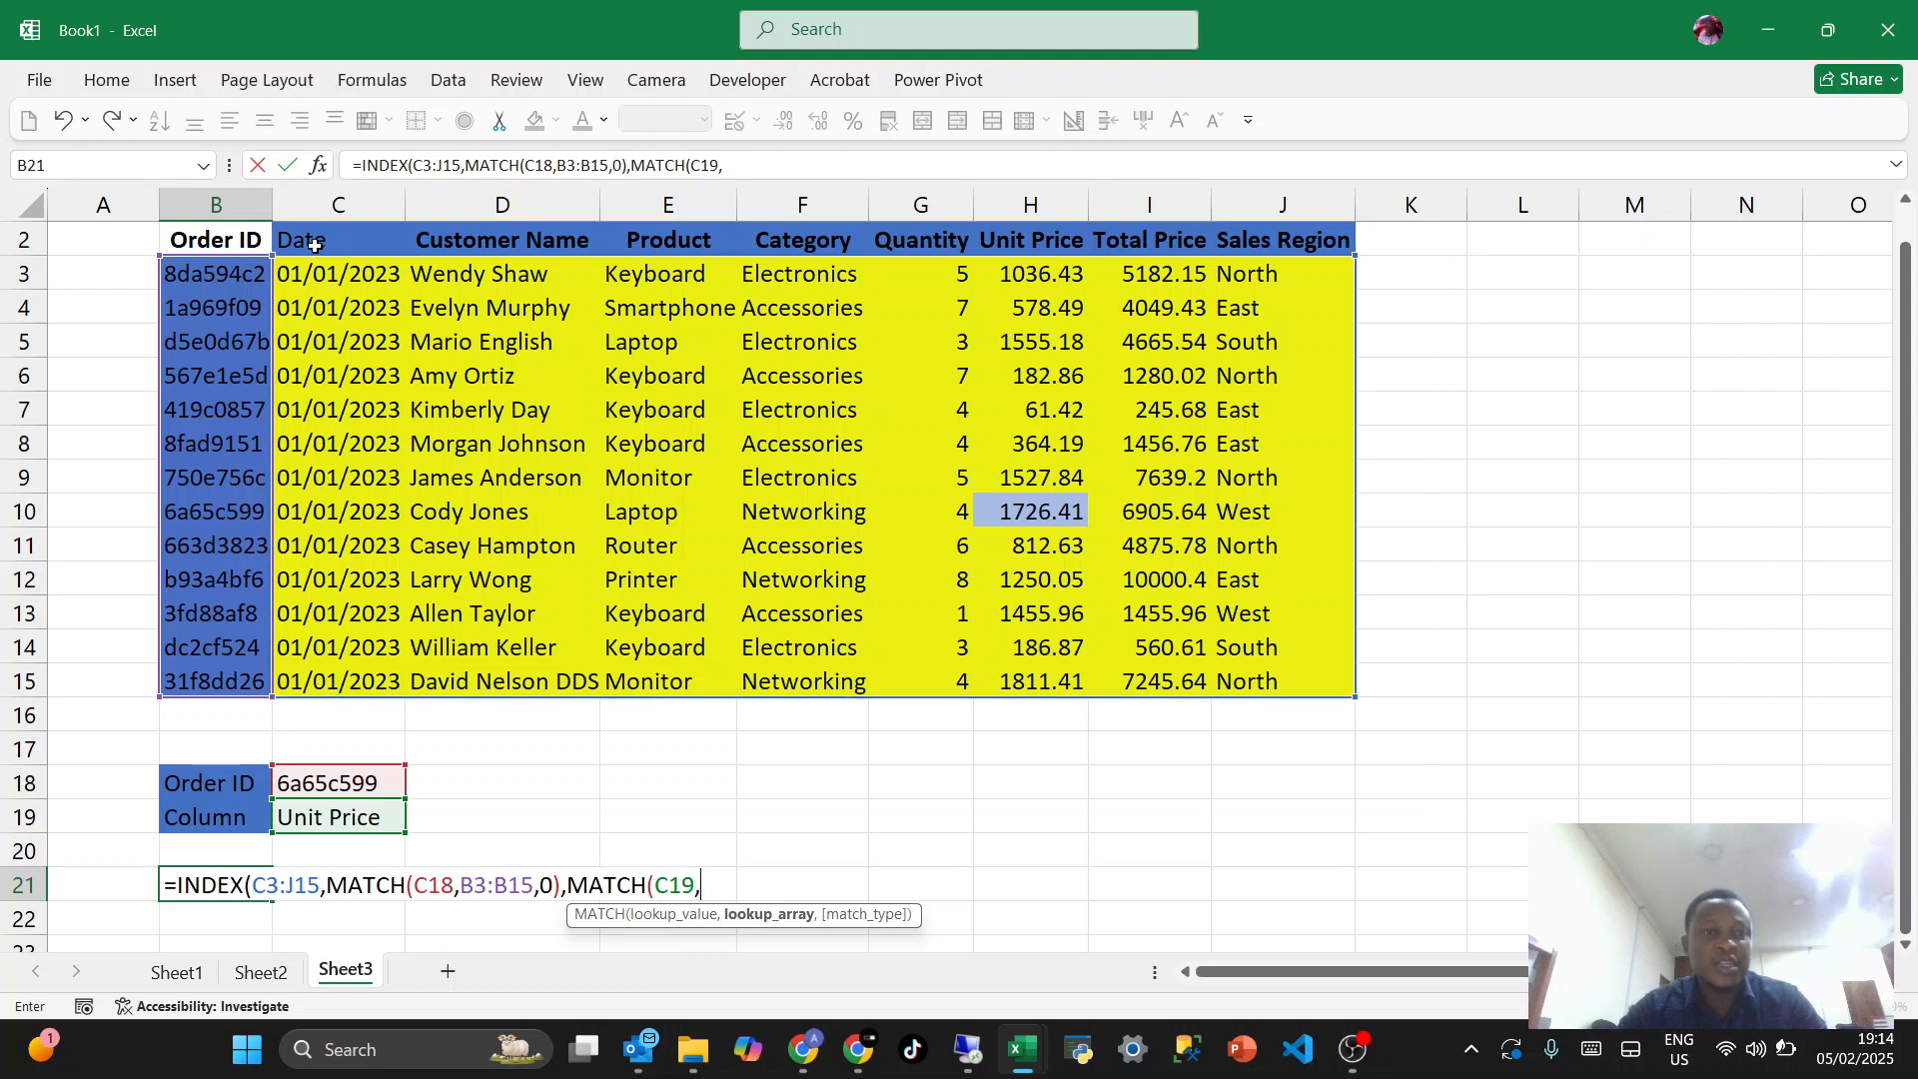
pyautogui.moveTo(315, 244); pyautogui.dragTo(1238, 244)
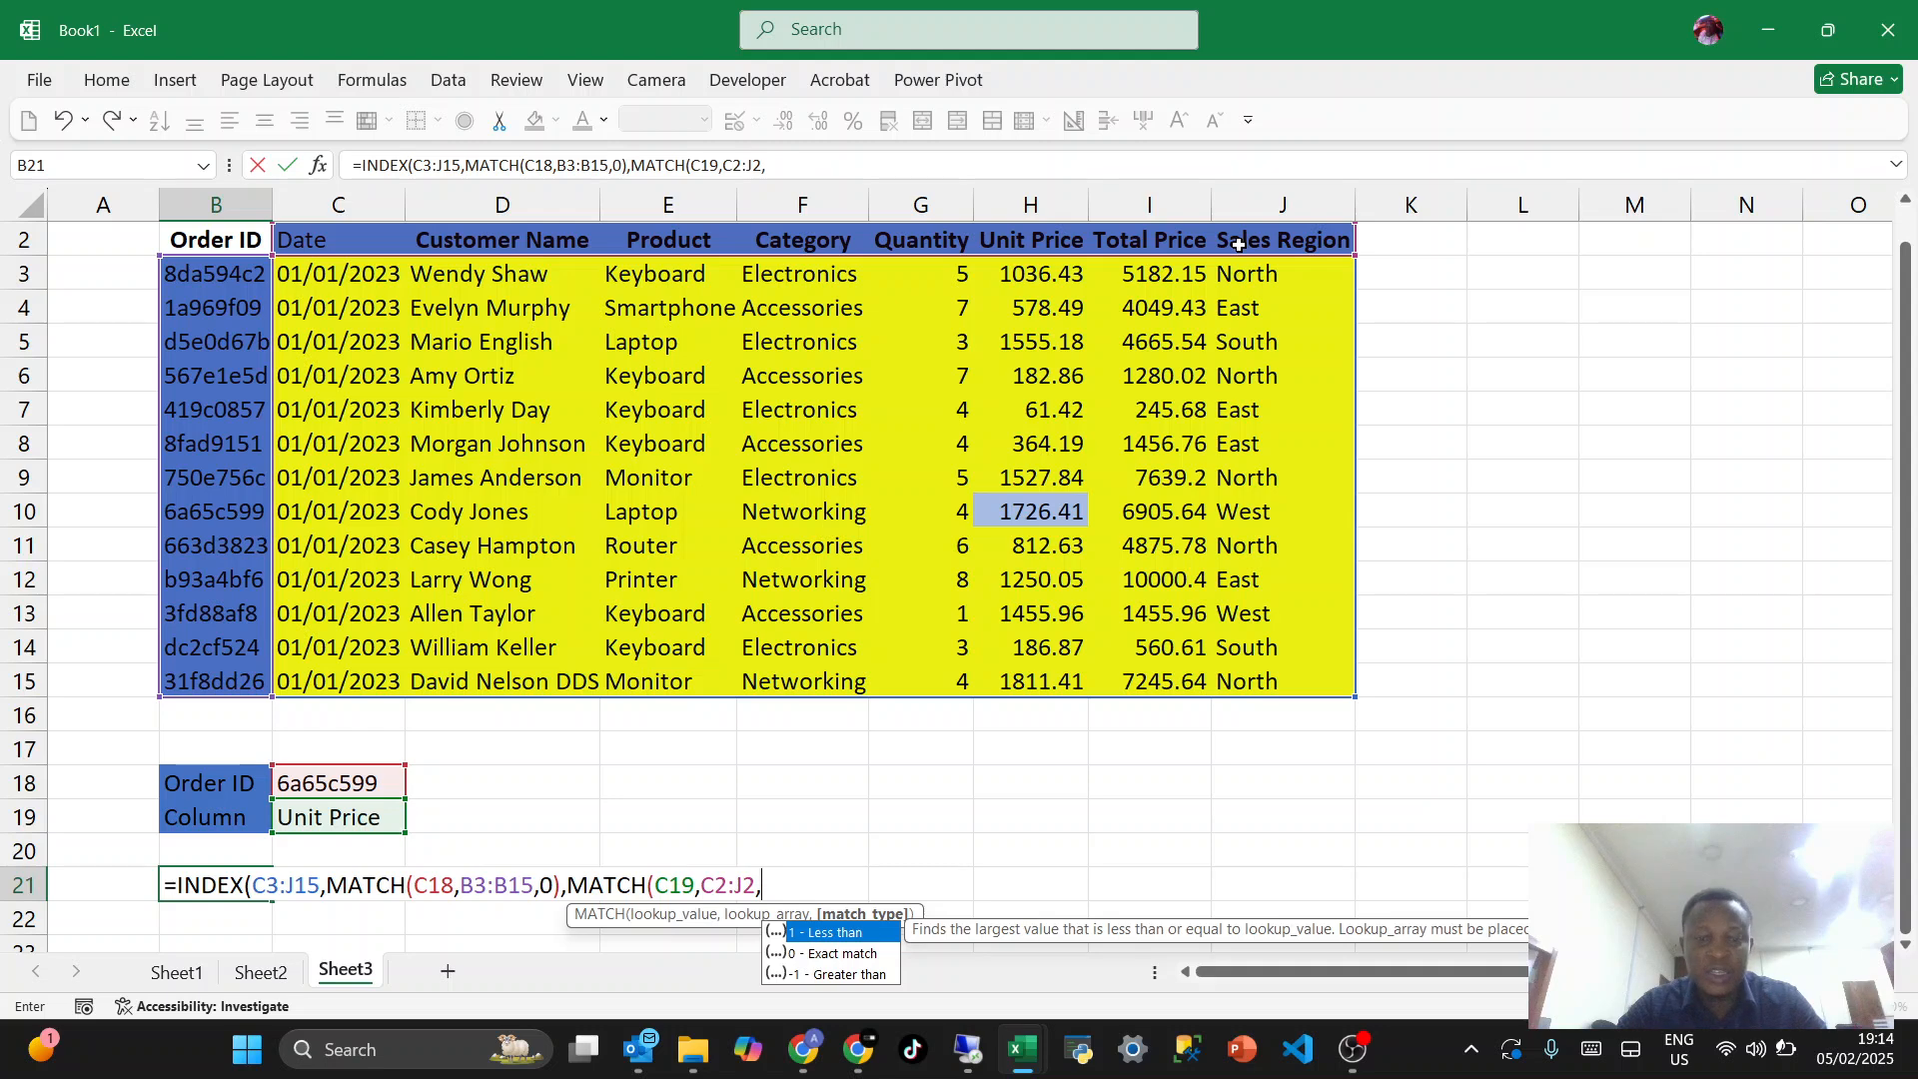
pyautogui.write('0))')
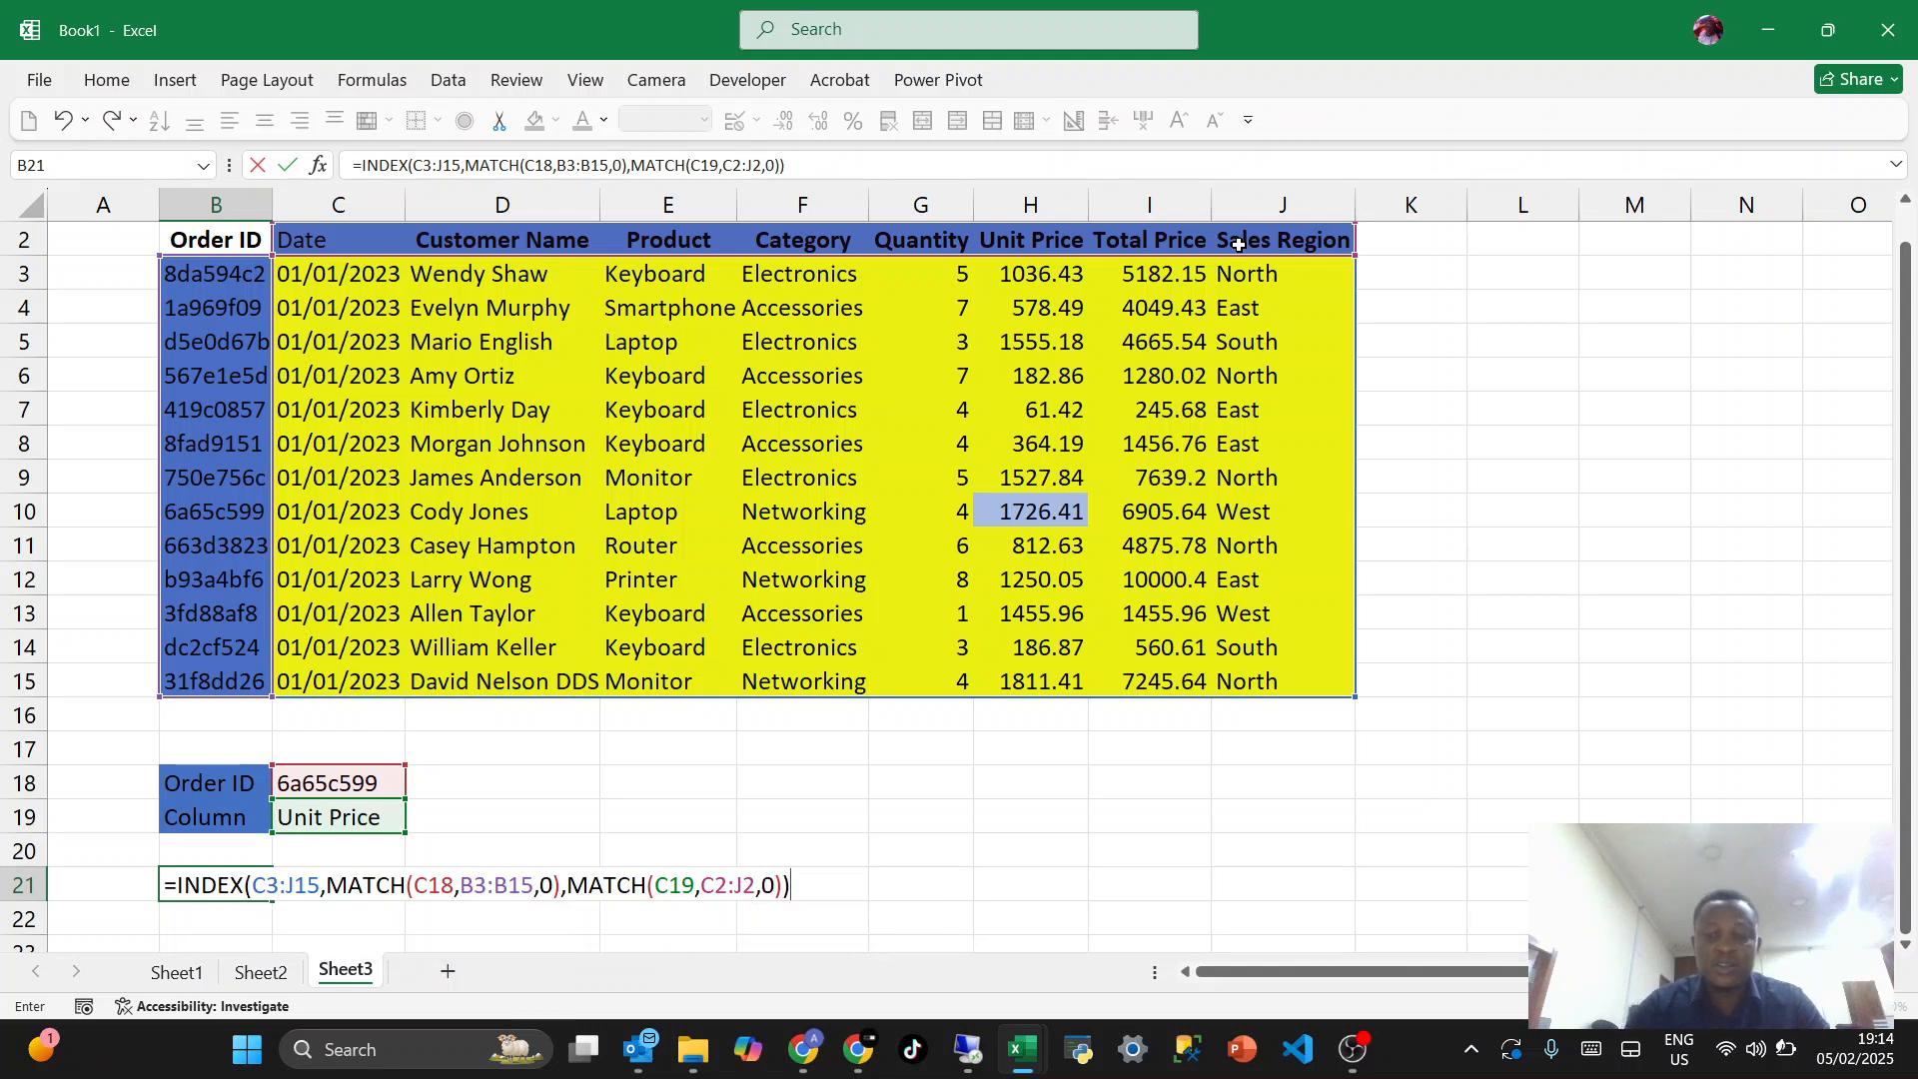
pyautogui.hotkey('ctrl', 'Return')
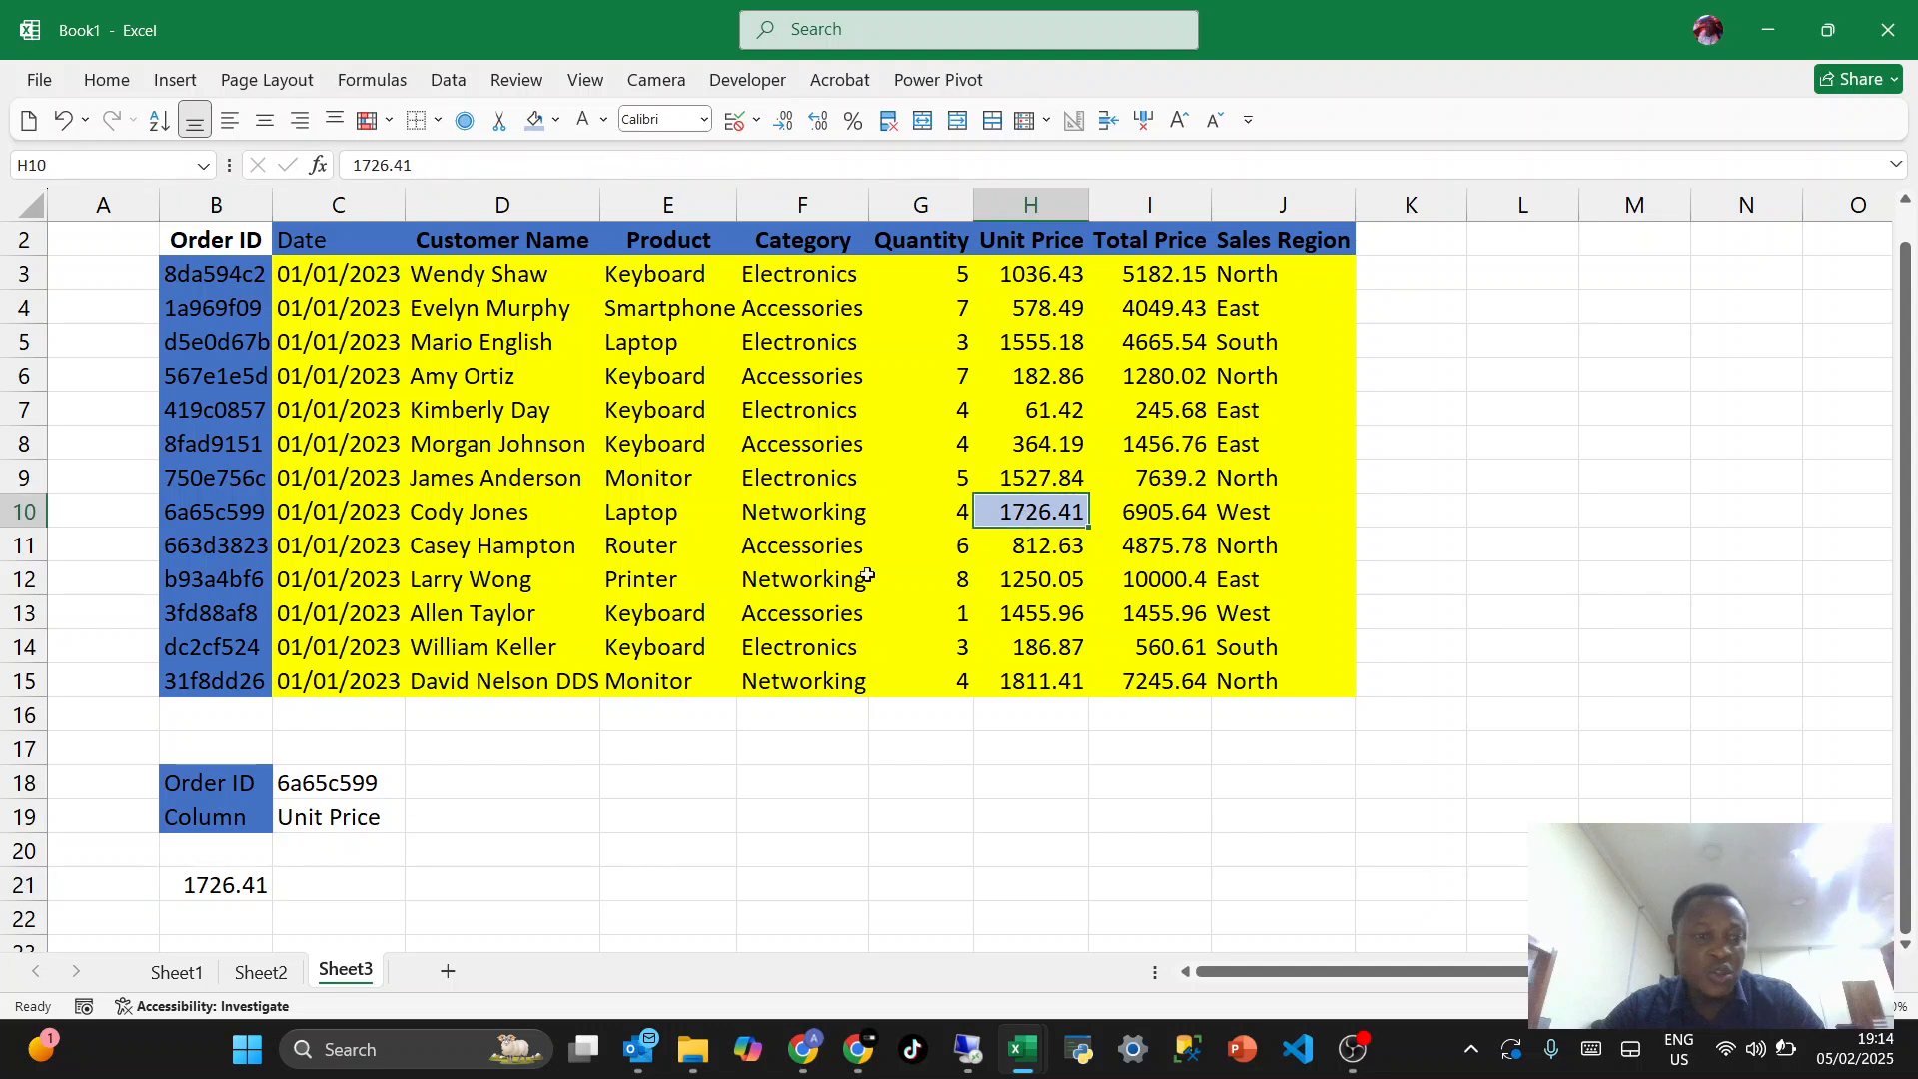
# - Test the lookup by changing the column name in C19 to "Product" and check the result in B21
pyautogui.click(304, 791)
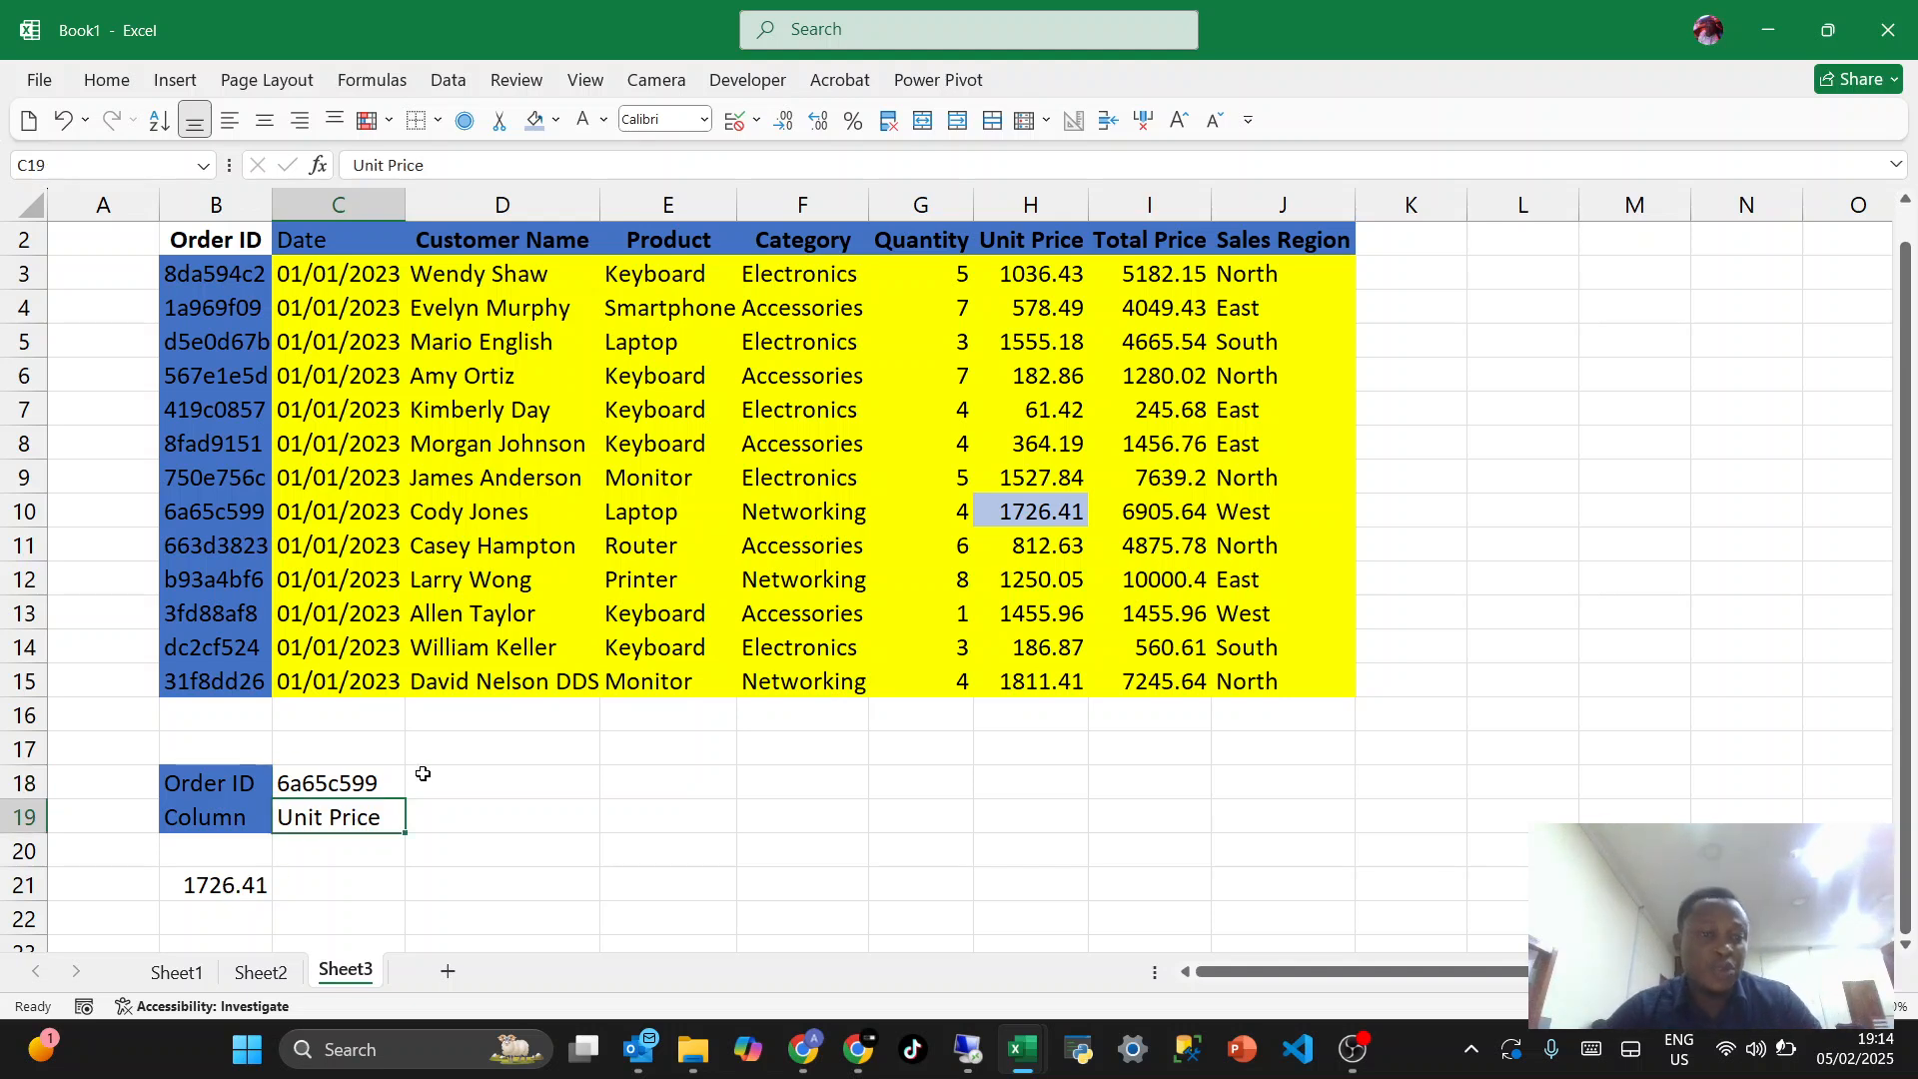
pyautogui.click(329, 807)
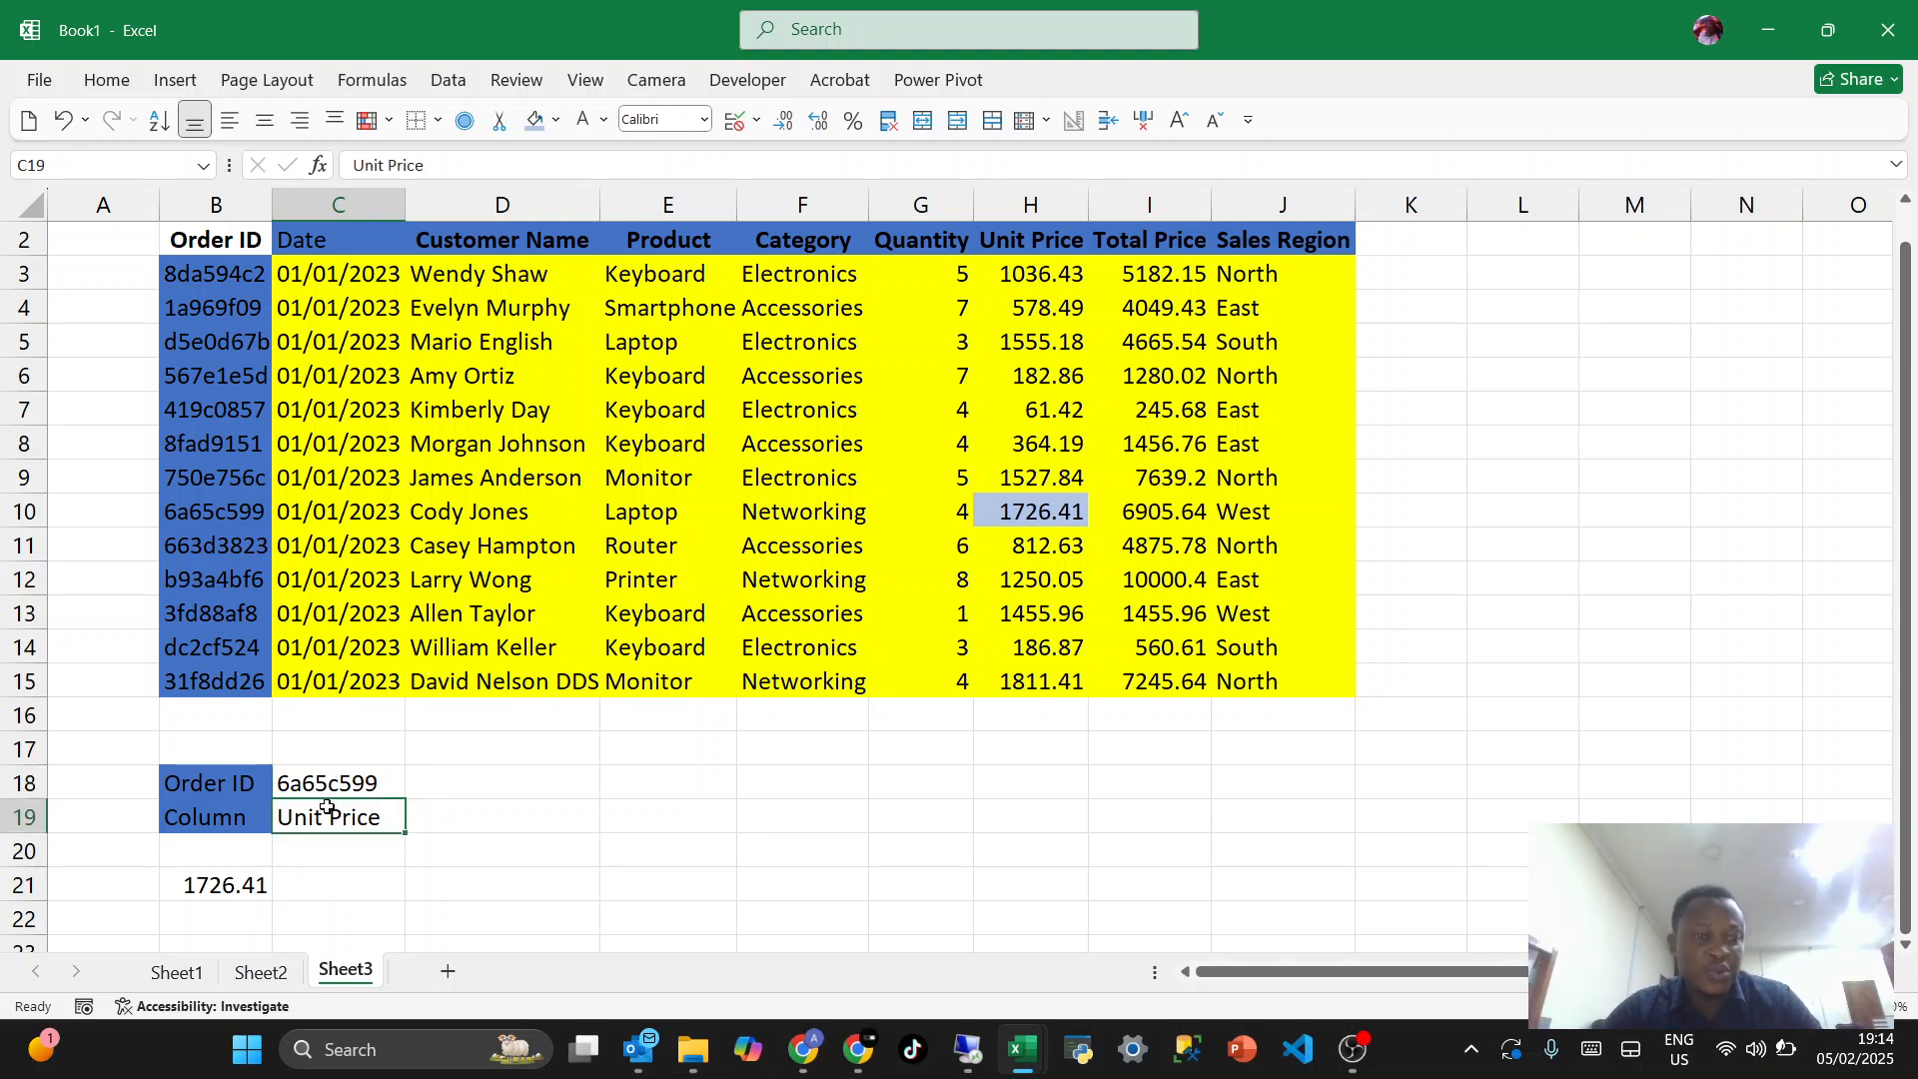
pyautogui.write('Product')
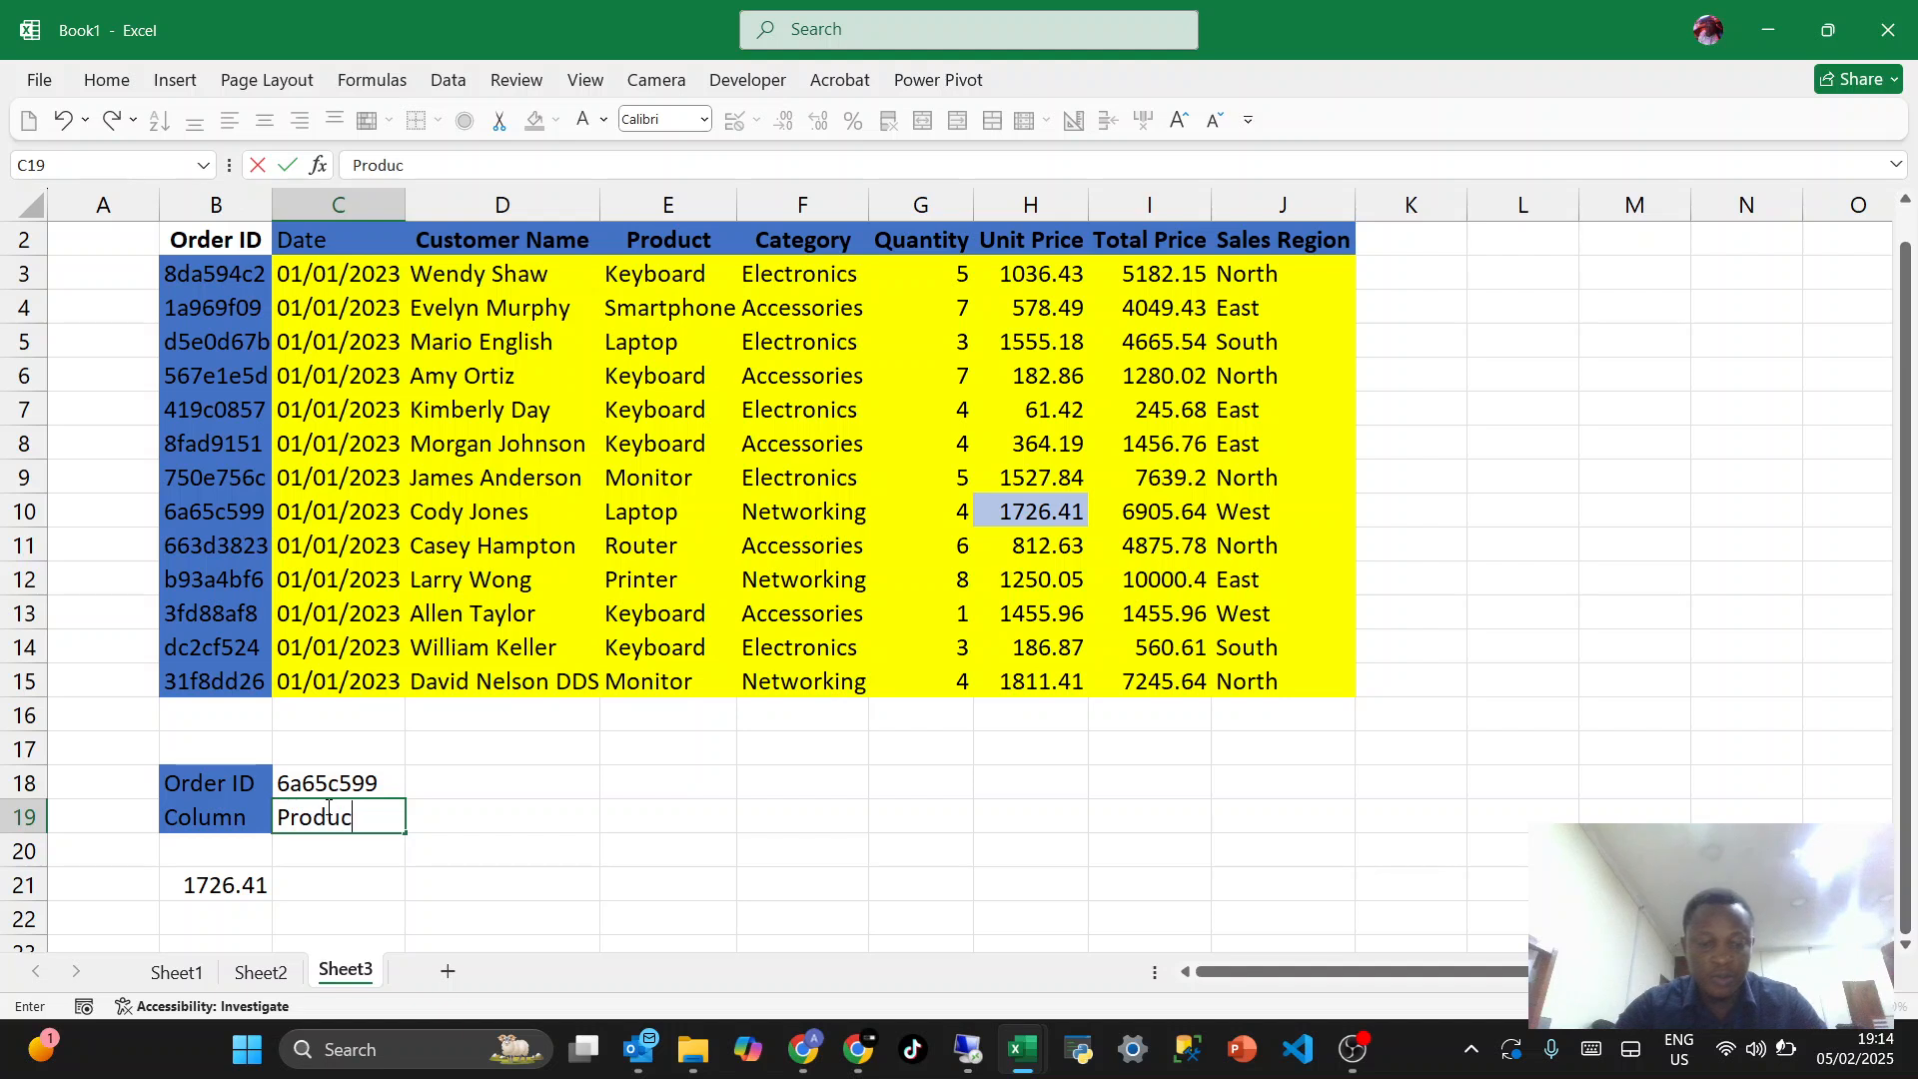
pyautogui.press('Return')
pyautogui.click(212, 889)
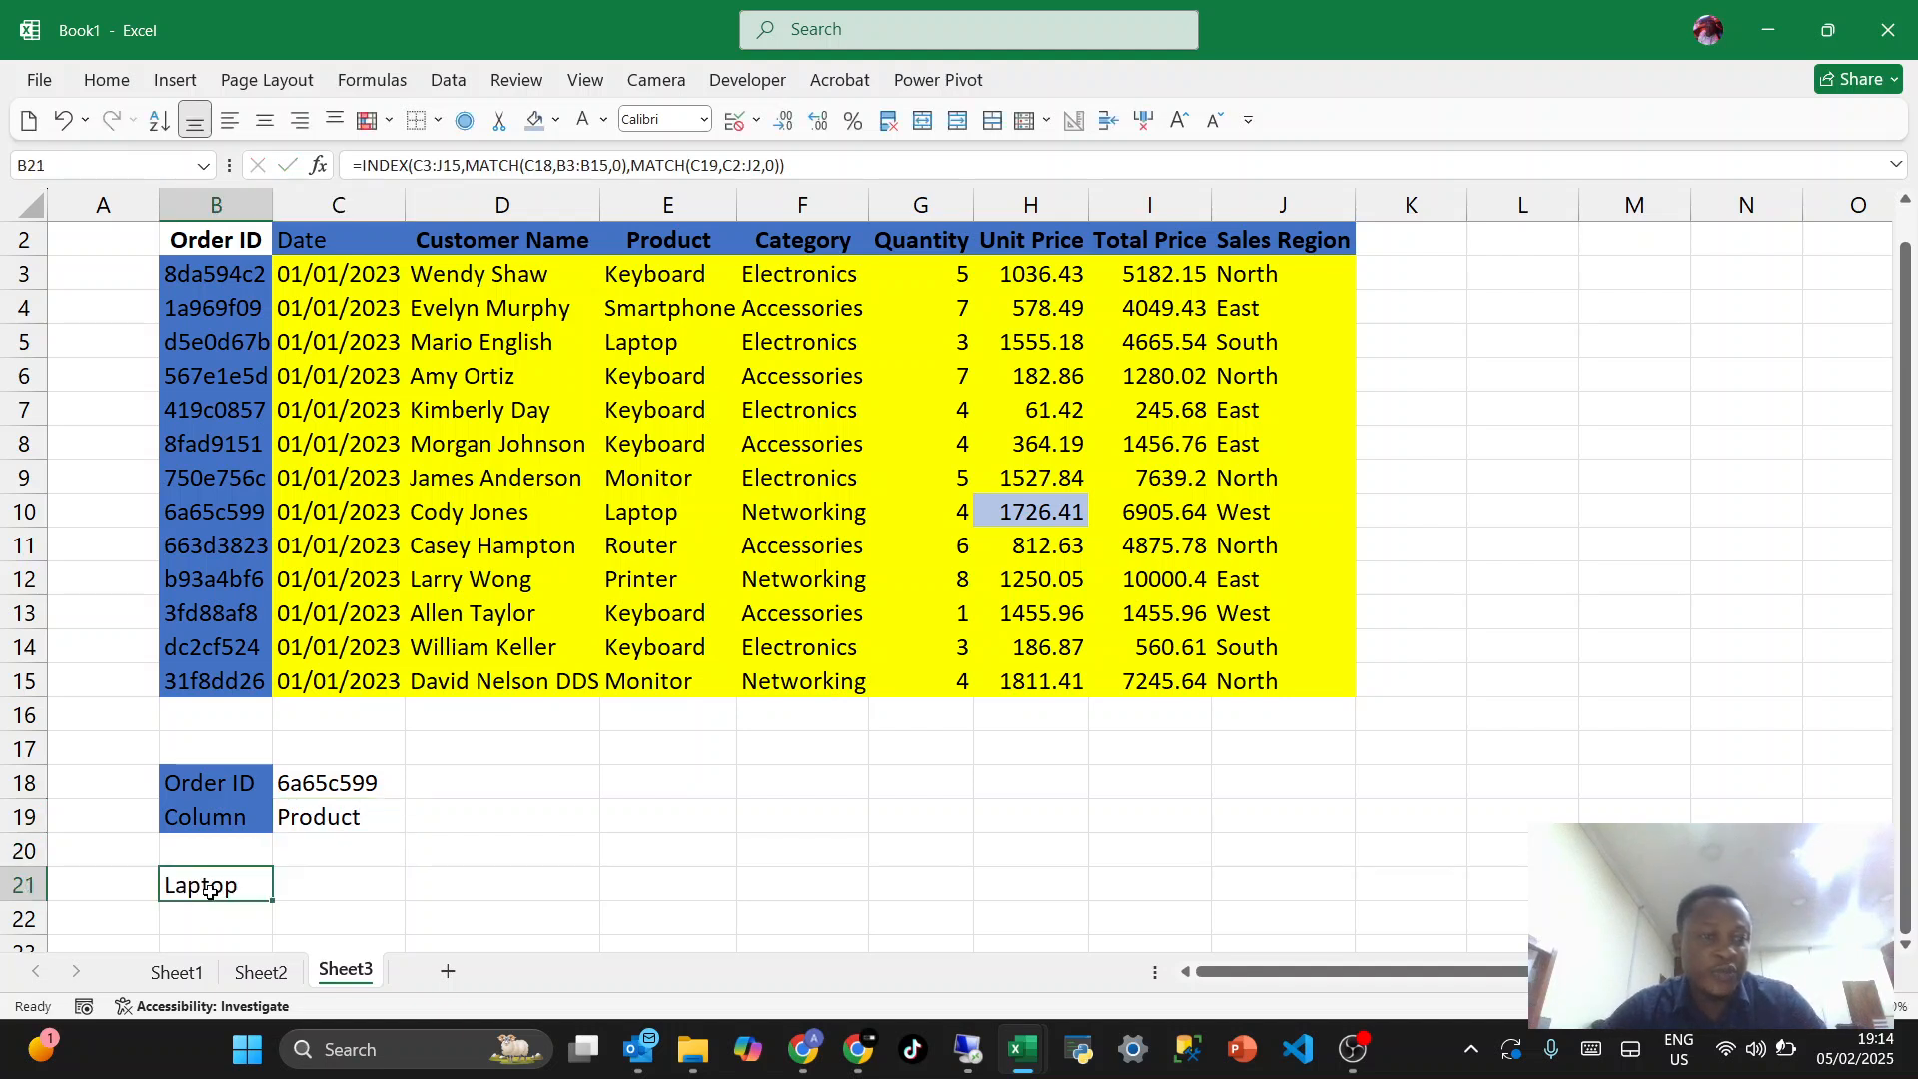
pyautogui.click(329, 790)
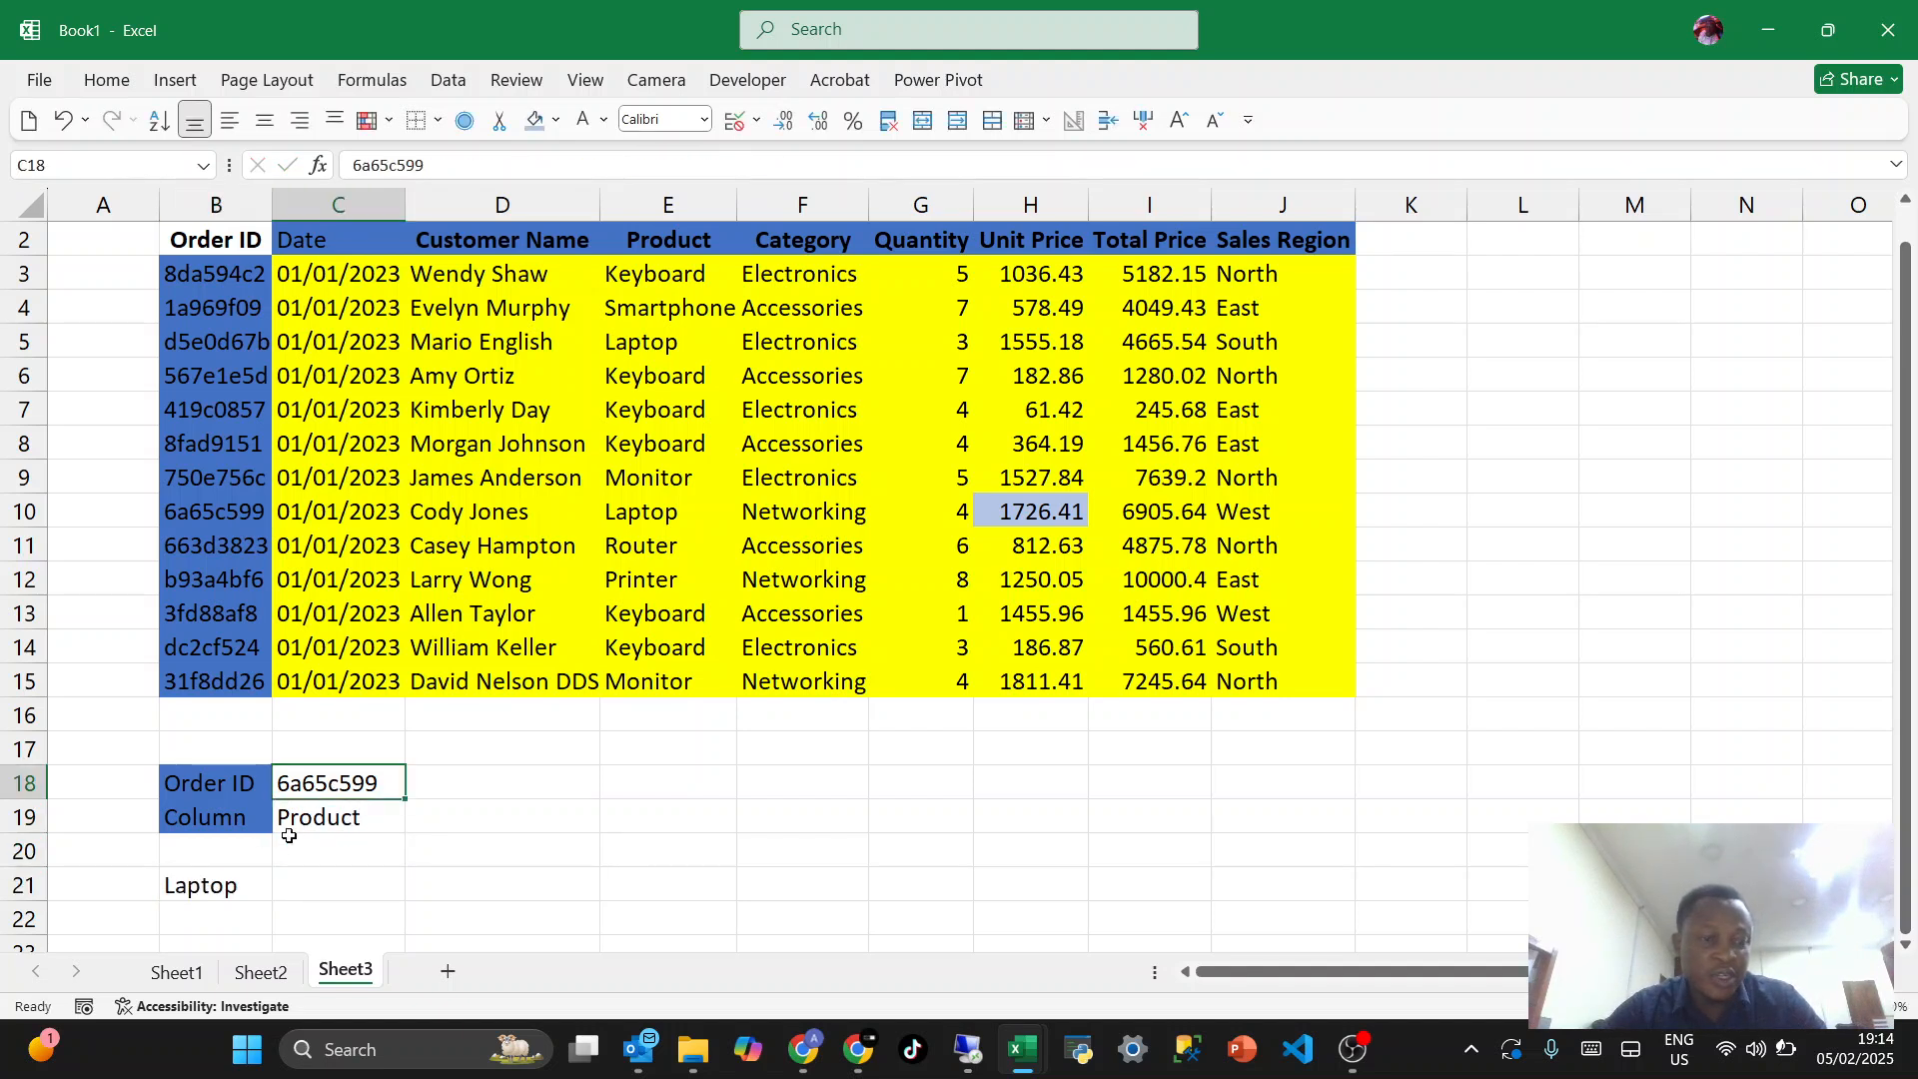
pyautogui.click(230, 876)
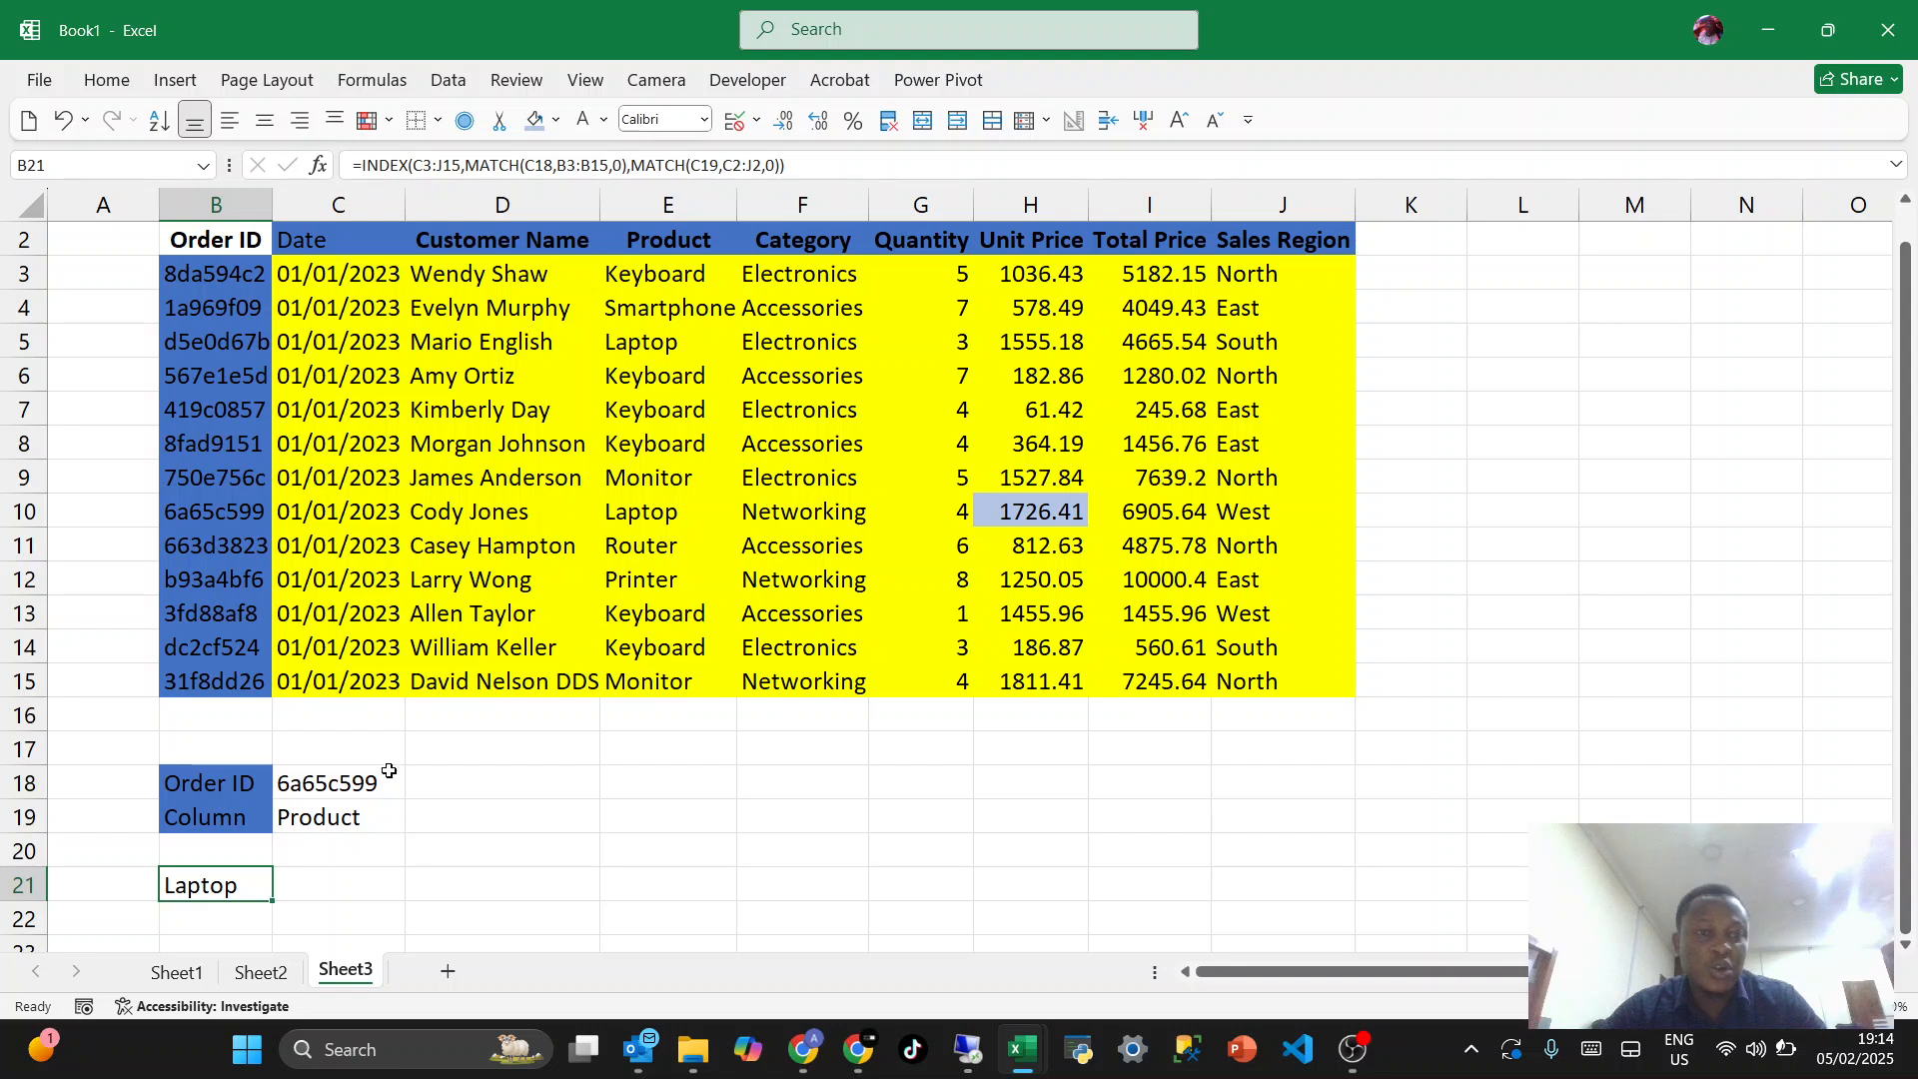
# - Test the lookup with "Customer Name" in C19 and check the result in B21
pyautogui.click(321, 817)
pyautogui.write('Customer Name')
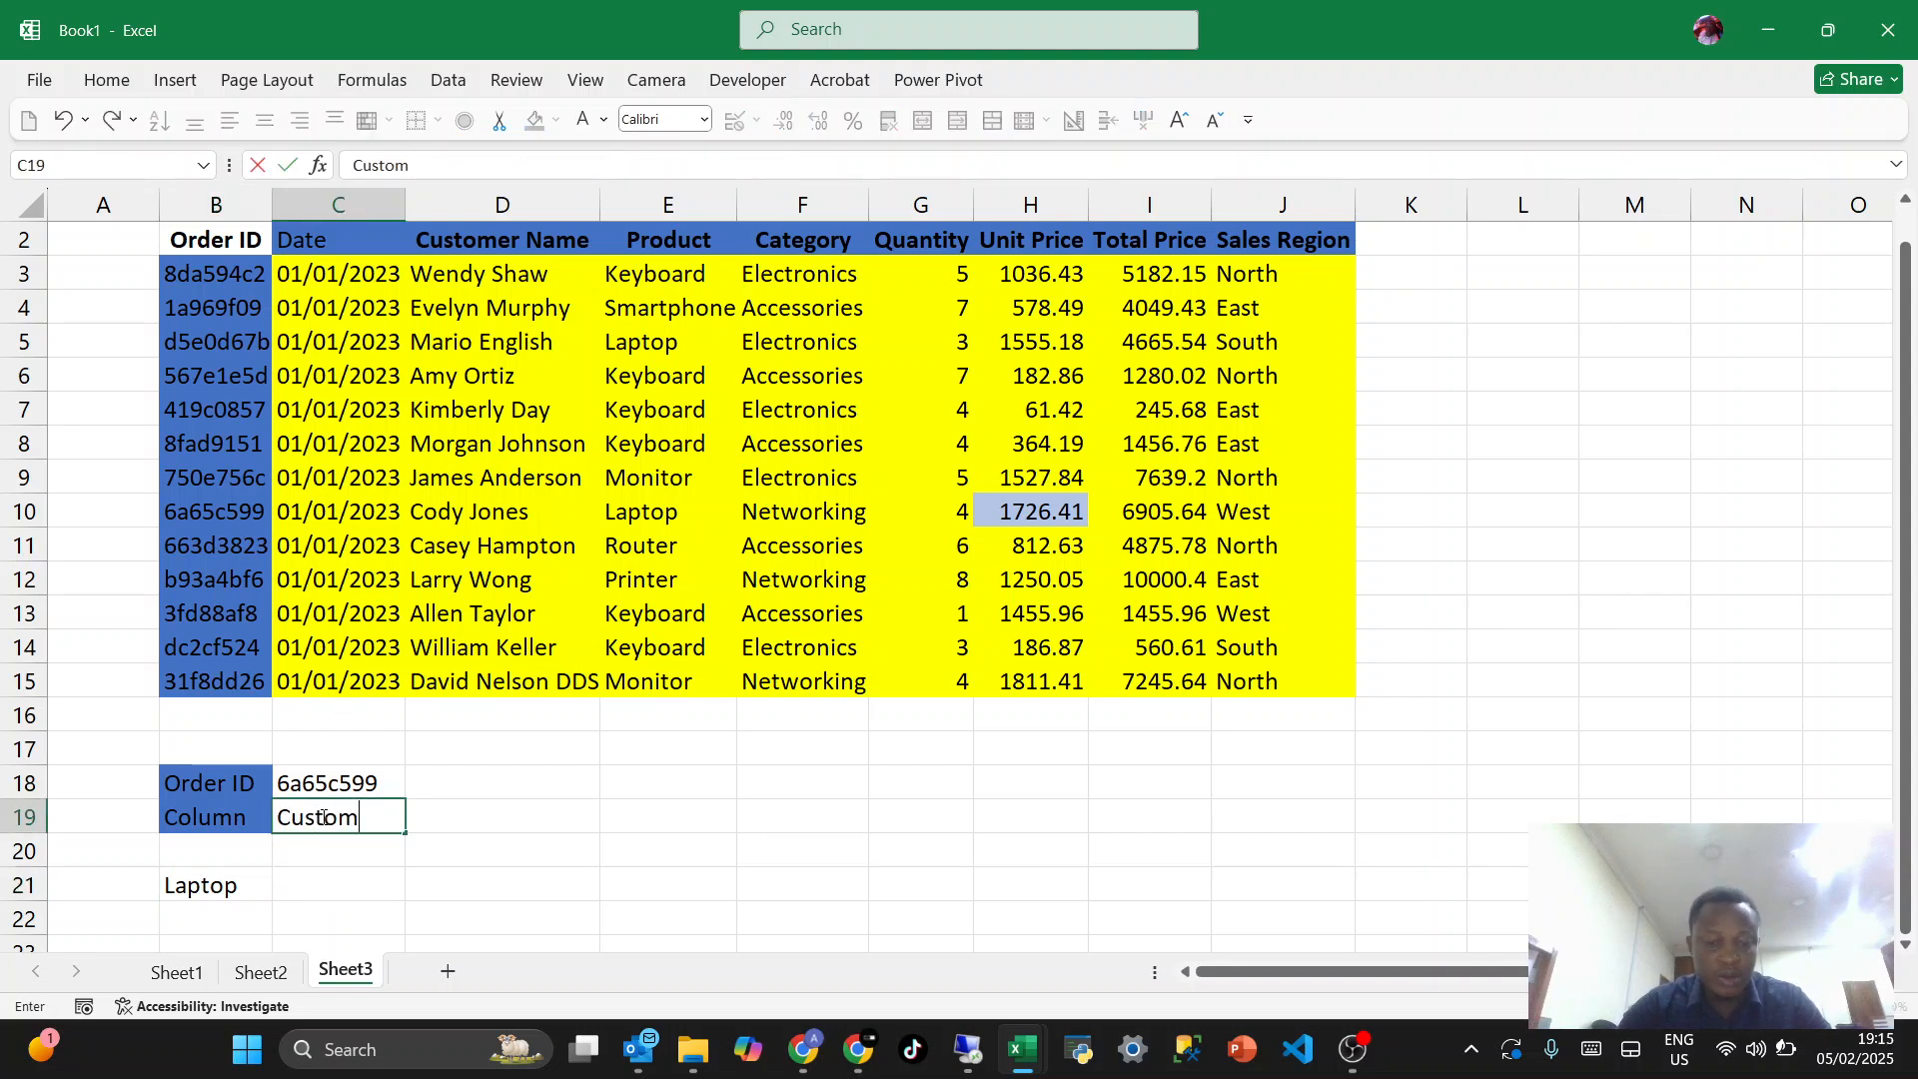
pyautogui.press('Return')
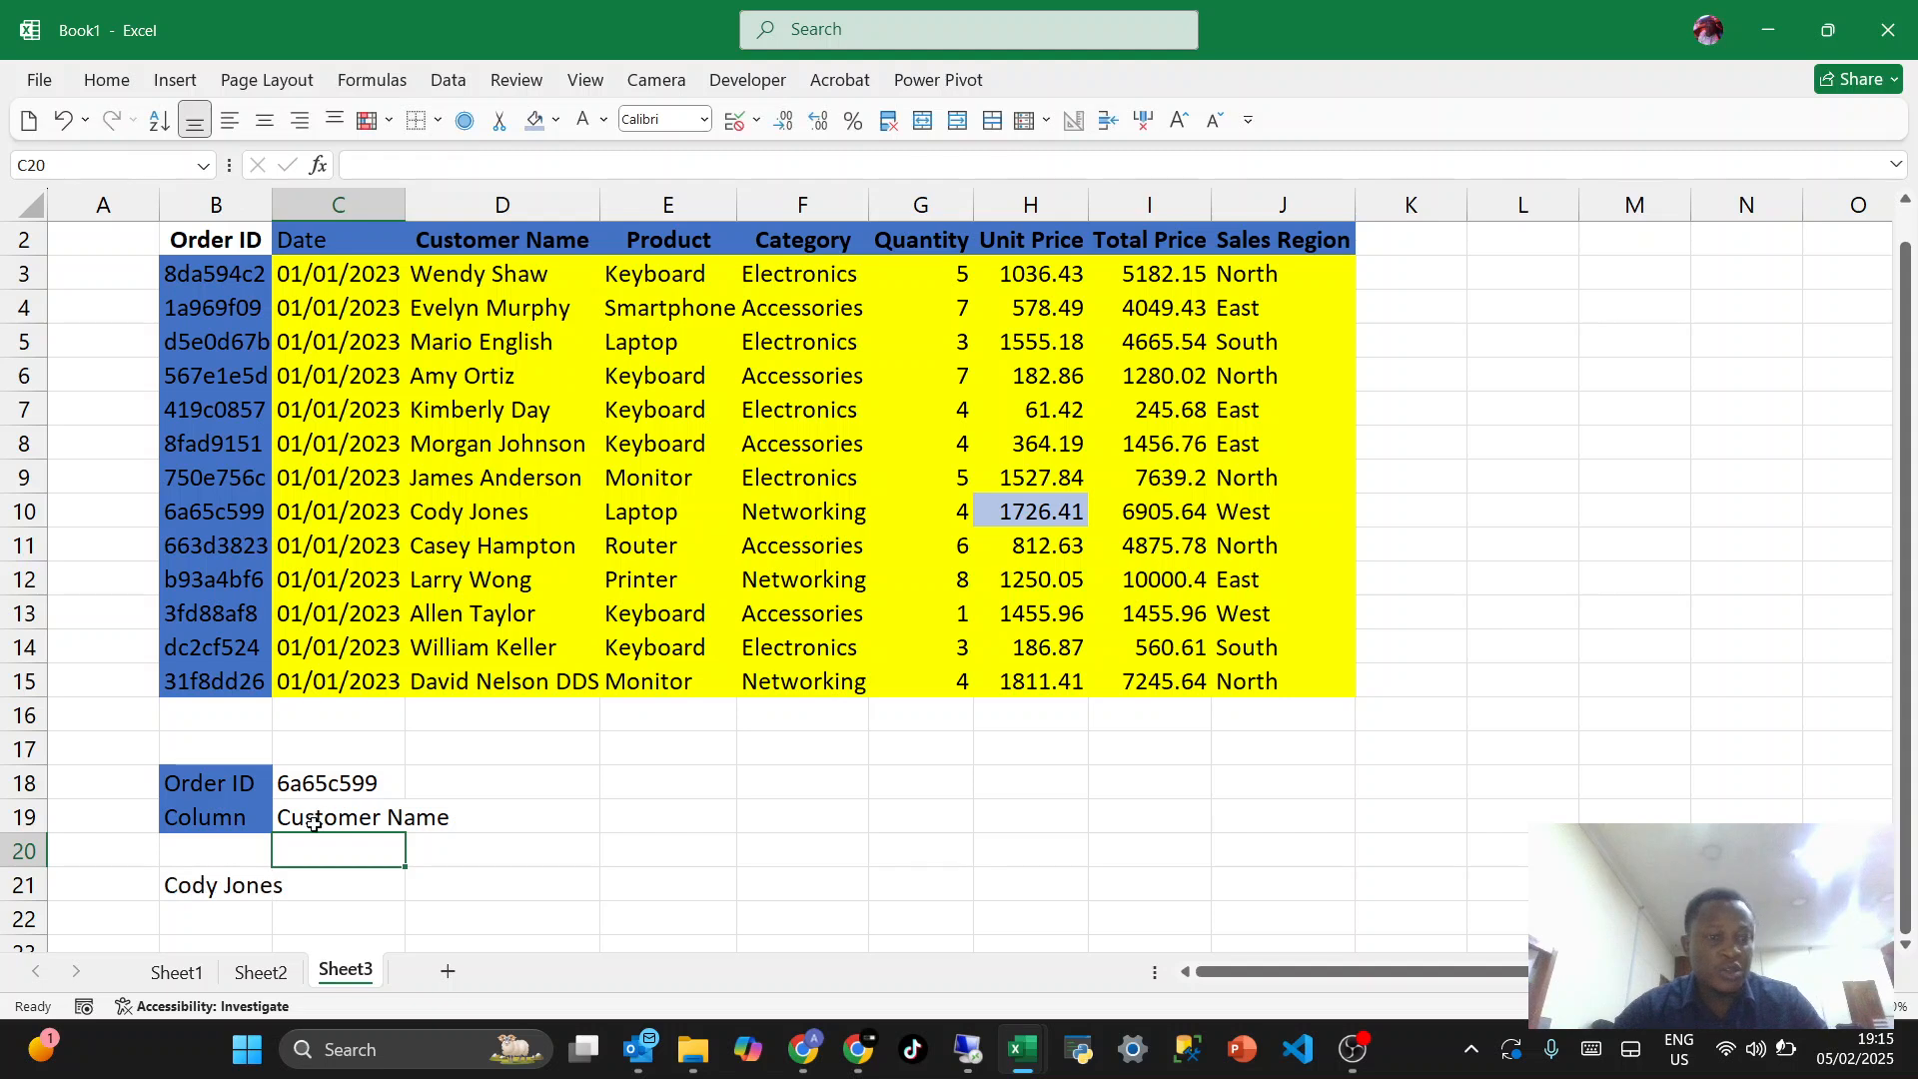
pyautogui.click(220, 884)
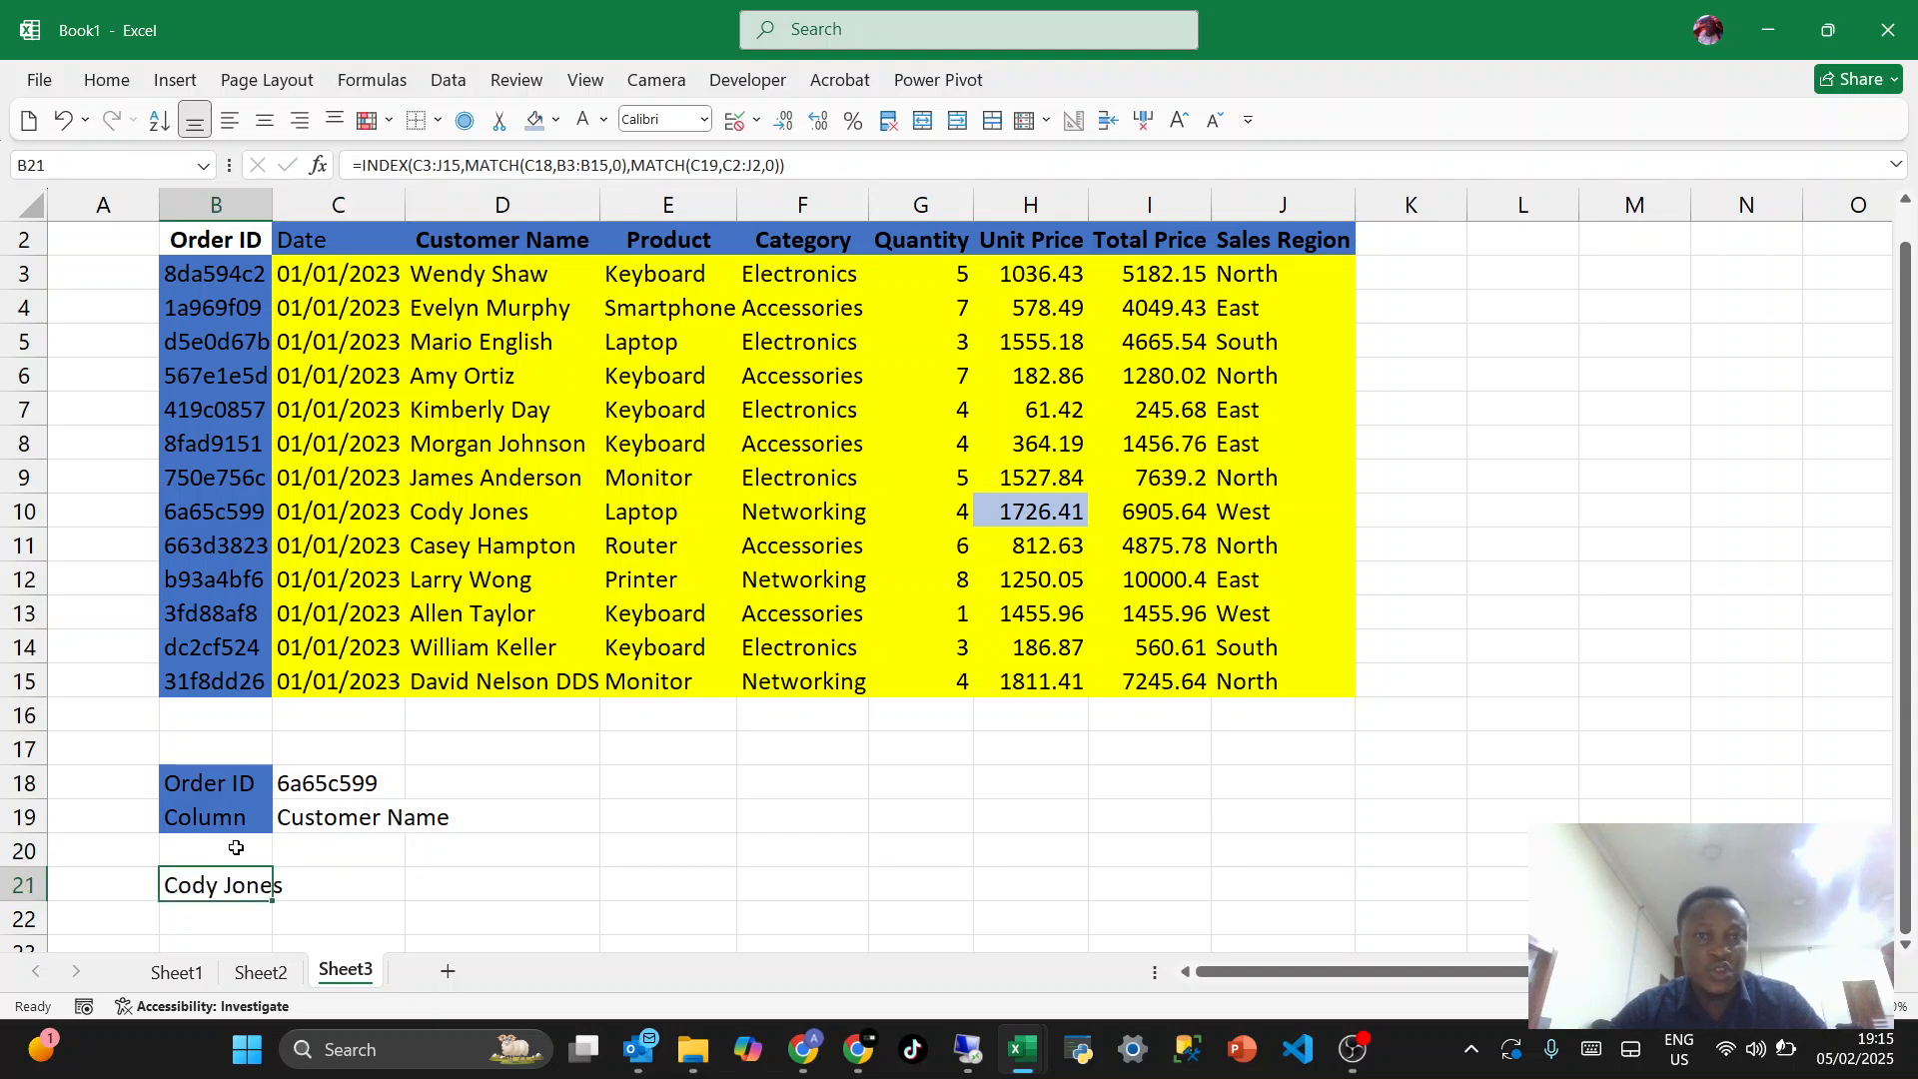
# - Set the lookup column name in C19 to "Category"
pyautogui.click(292, 819)
pyautogui.write('Ca')
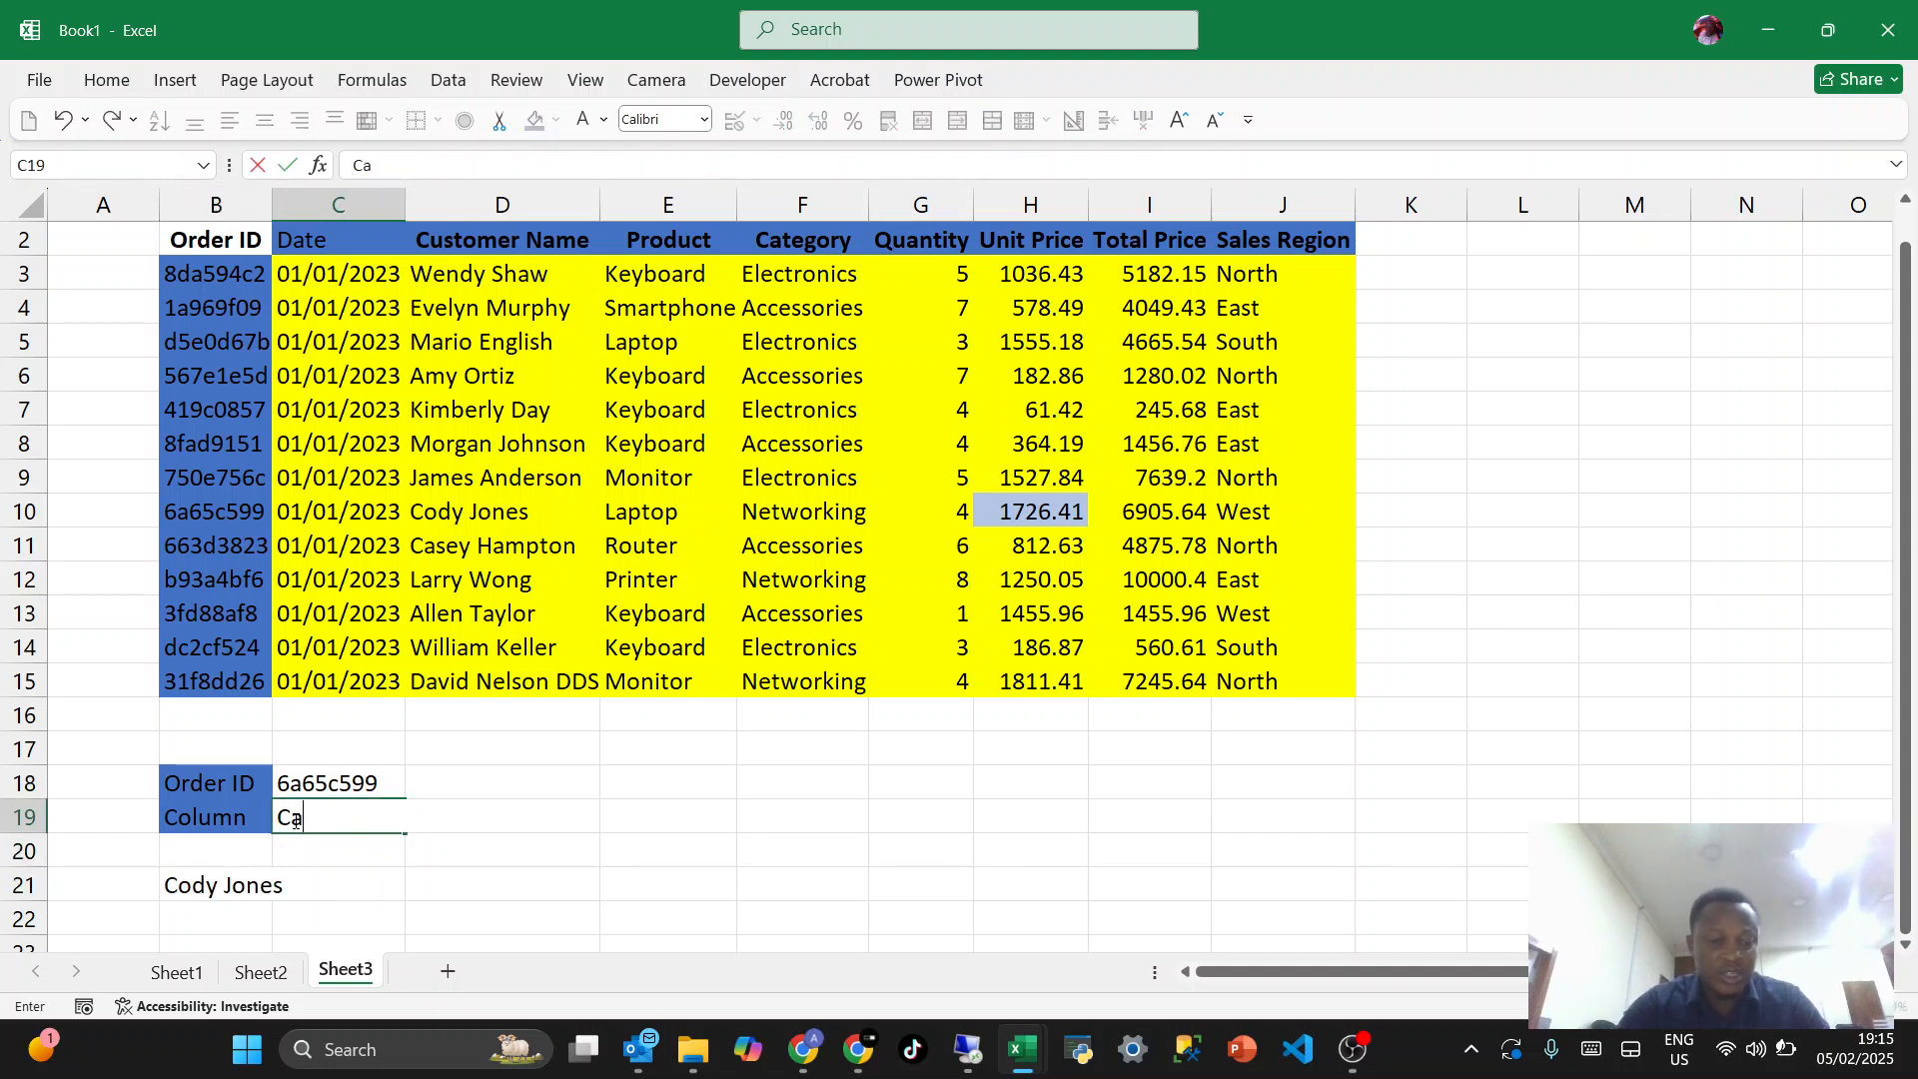
pyautogui.write('tegory')
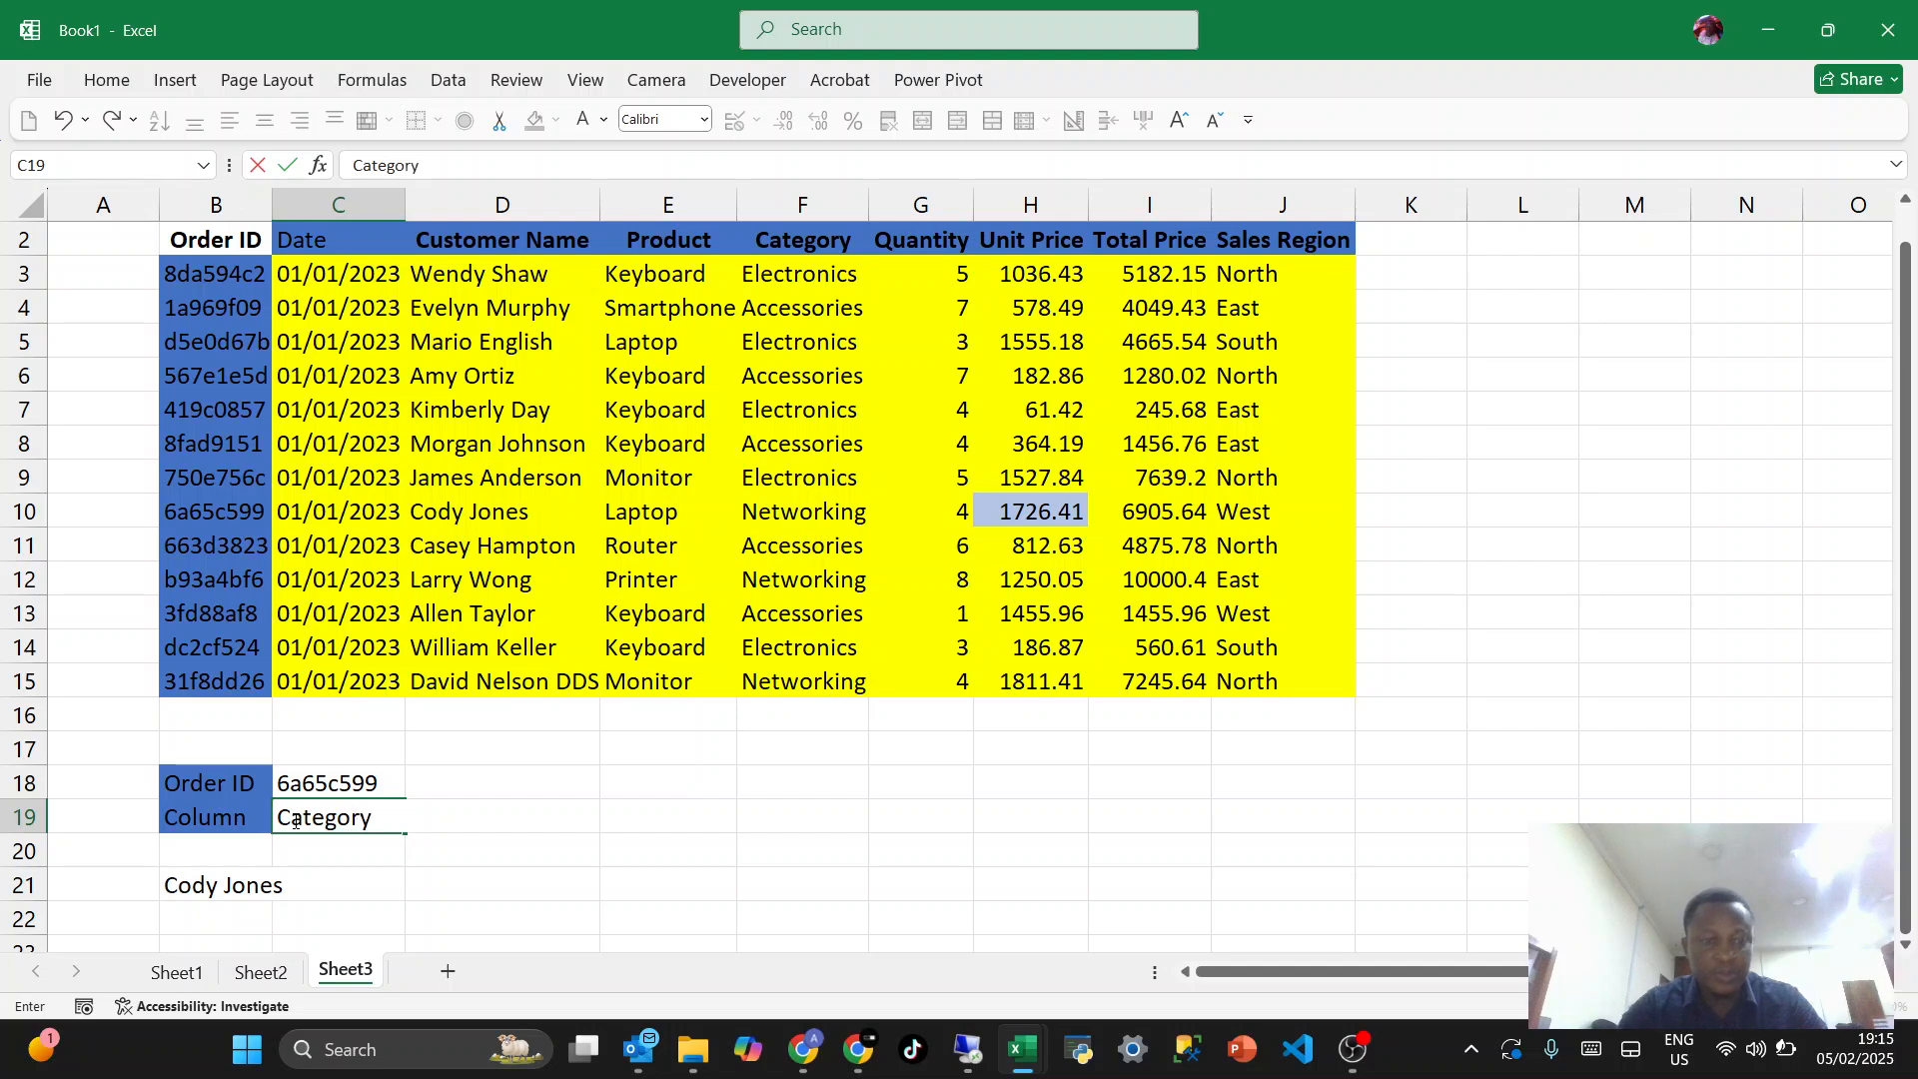
pyautogui.press('Return')
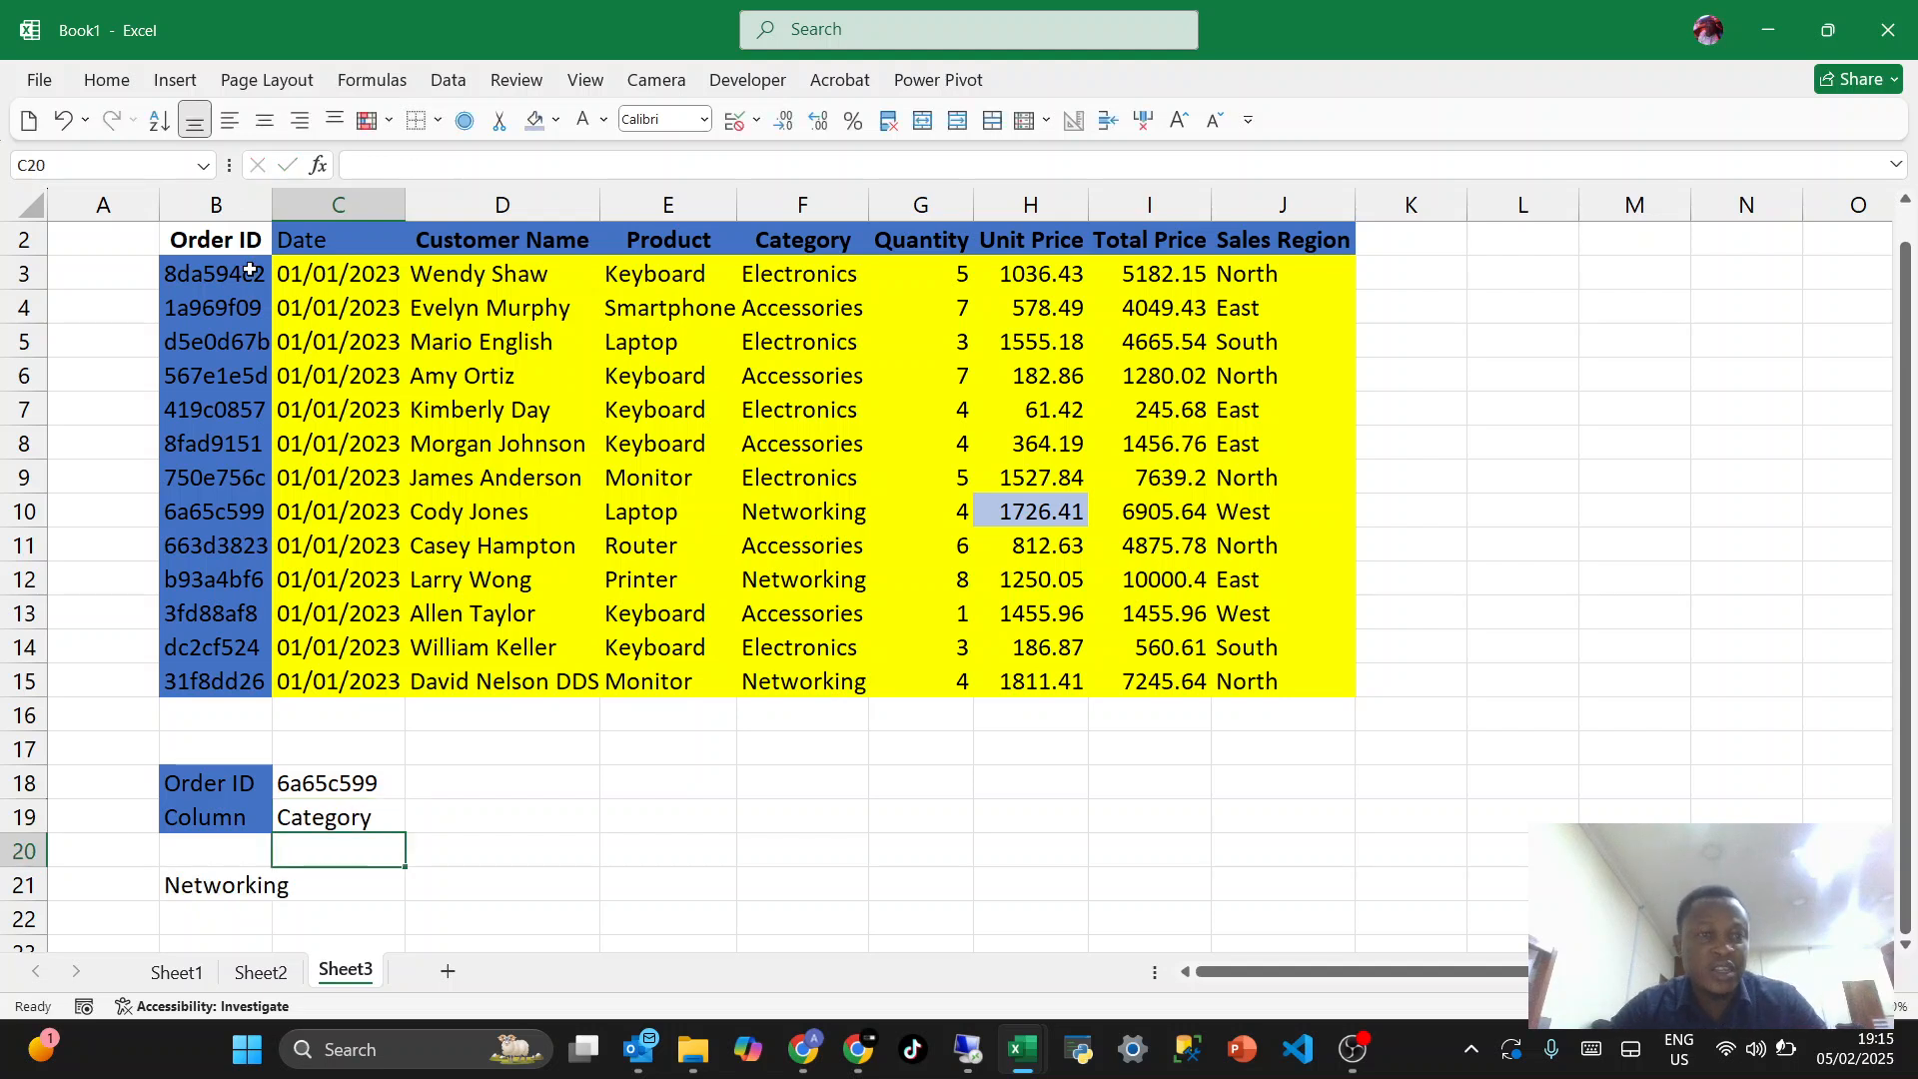
# - Widen column B to about twice its width so the order IDs and lookup result fit
pyautogui.moveTo(272, 205); pyautogui.dragTo(385, 232)
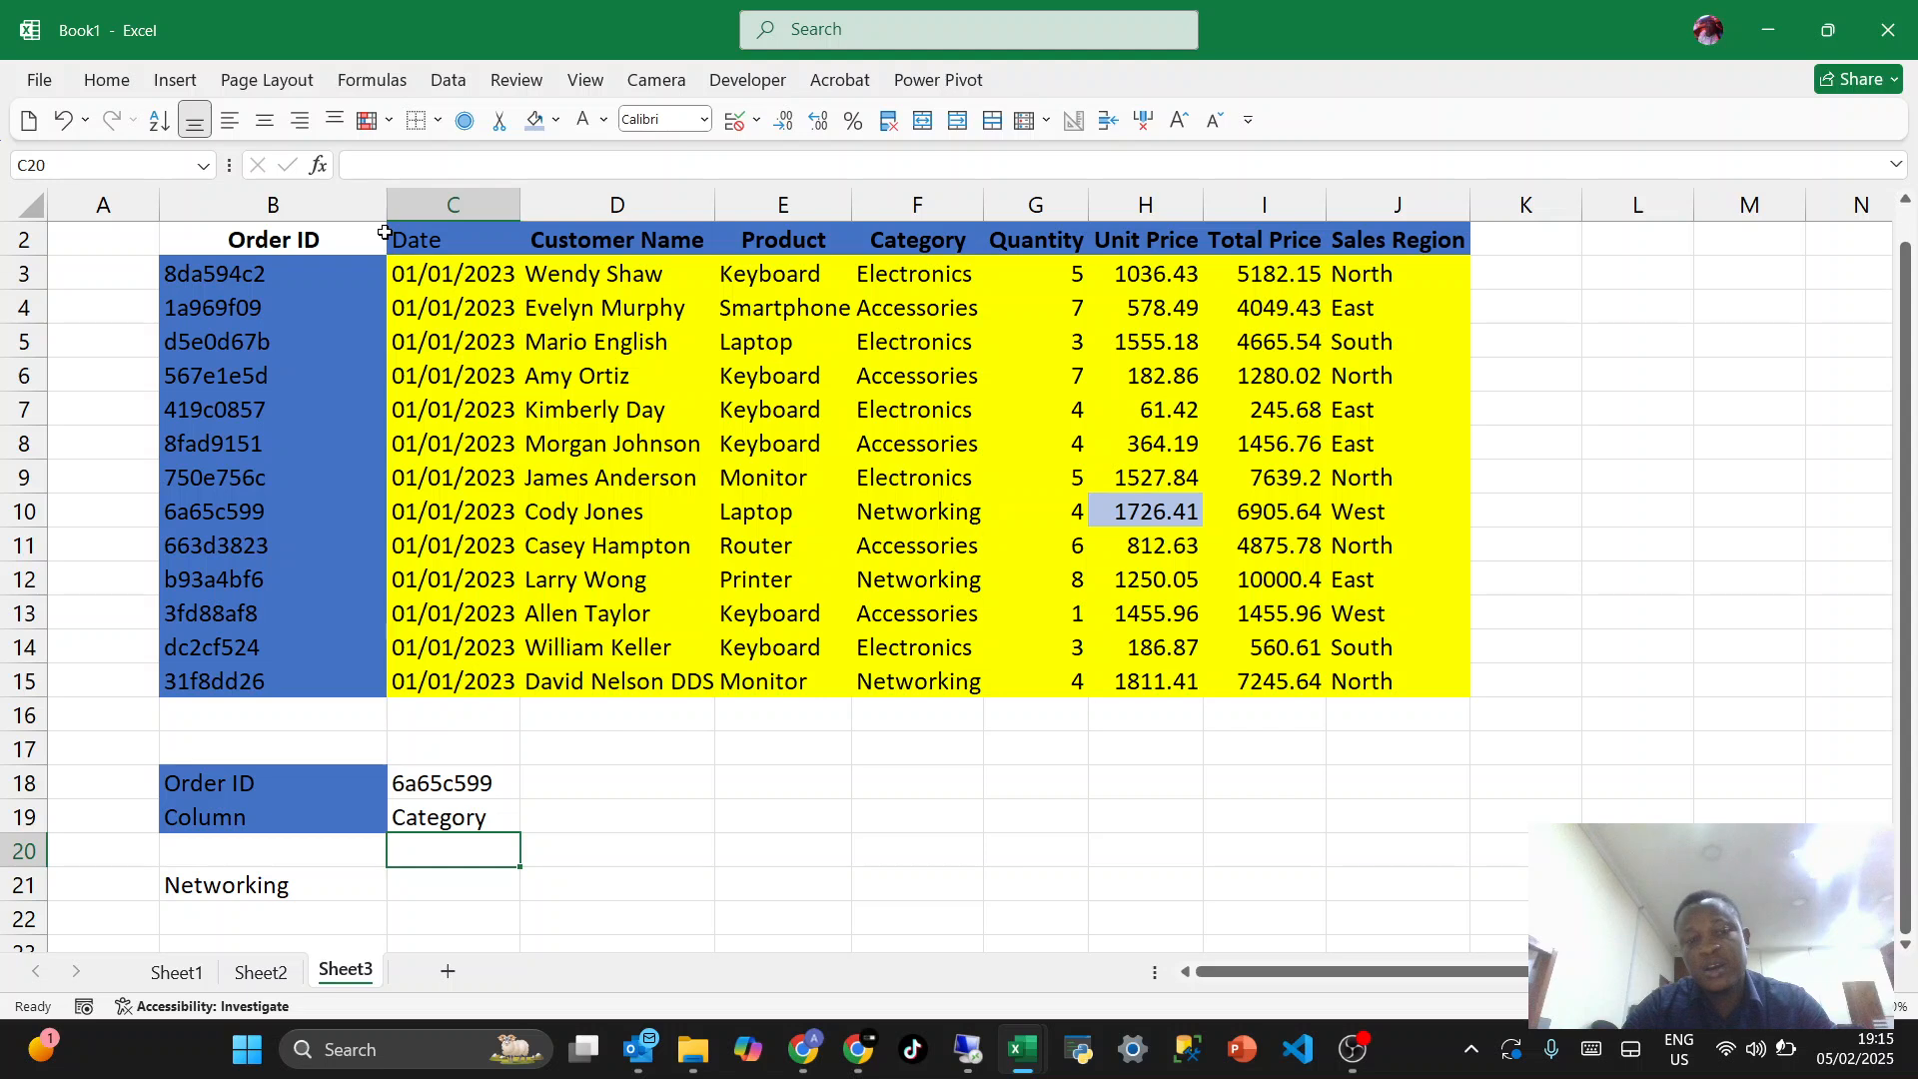
pyautogui.press('Up')
pyautogui.press('Up')
pyautogui.press('Up')
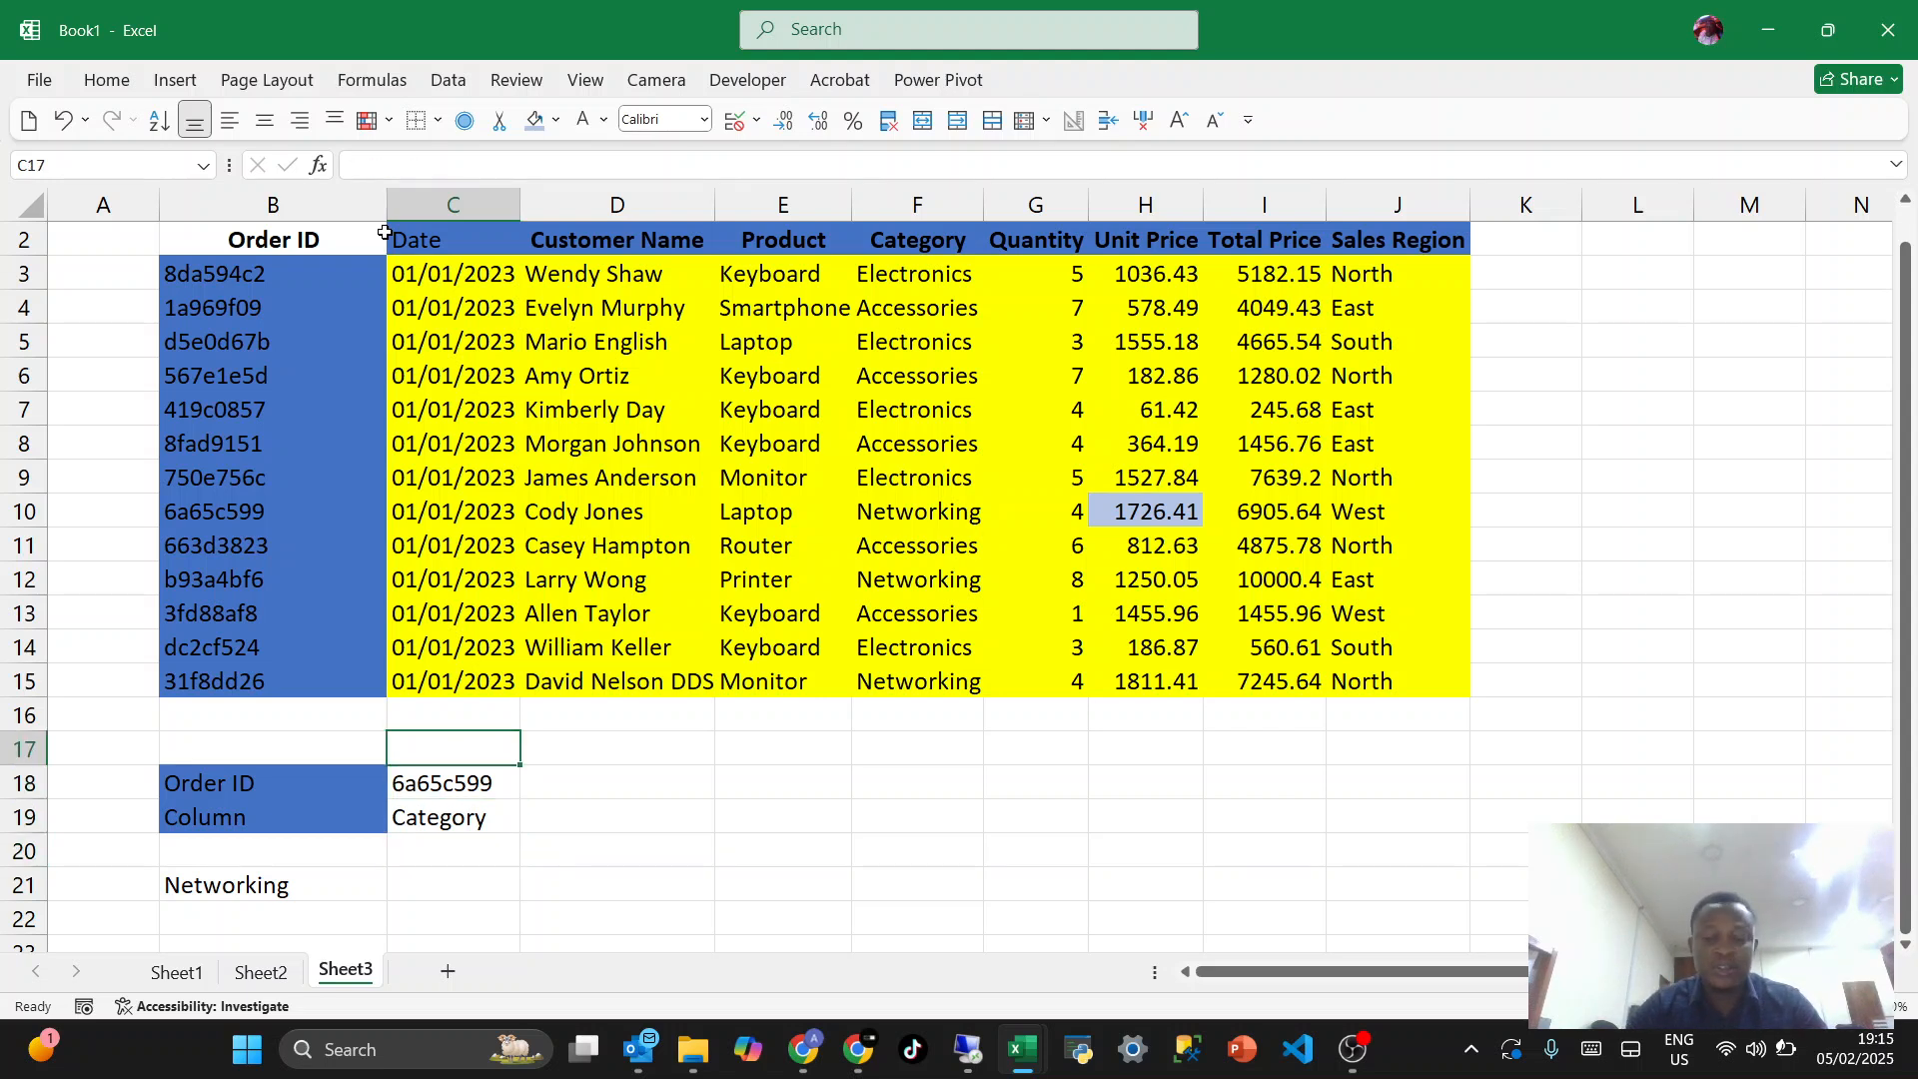
# - Delete the rows from row 17 down that hold the Order ID and Column lookup block below the order data
pyautogui.press('Left')
pyautogui.press('Left')
pyautogui.hotkey('shift', 'space')
pyautogui.hotkey('ctrl', '-')
pyautogui.hotkey('ctrl', '-')
pyautogui.hotkey('ctrl', '-')
pyautogui.hotkey('ctrl', '-')
pyautogui.hotkey('ctrl', '-')
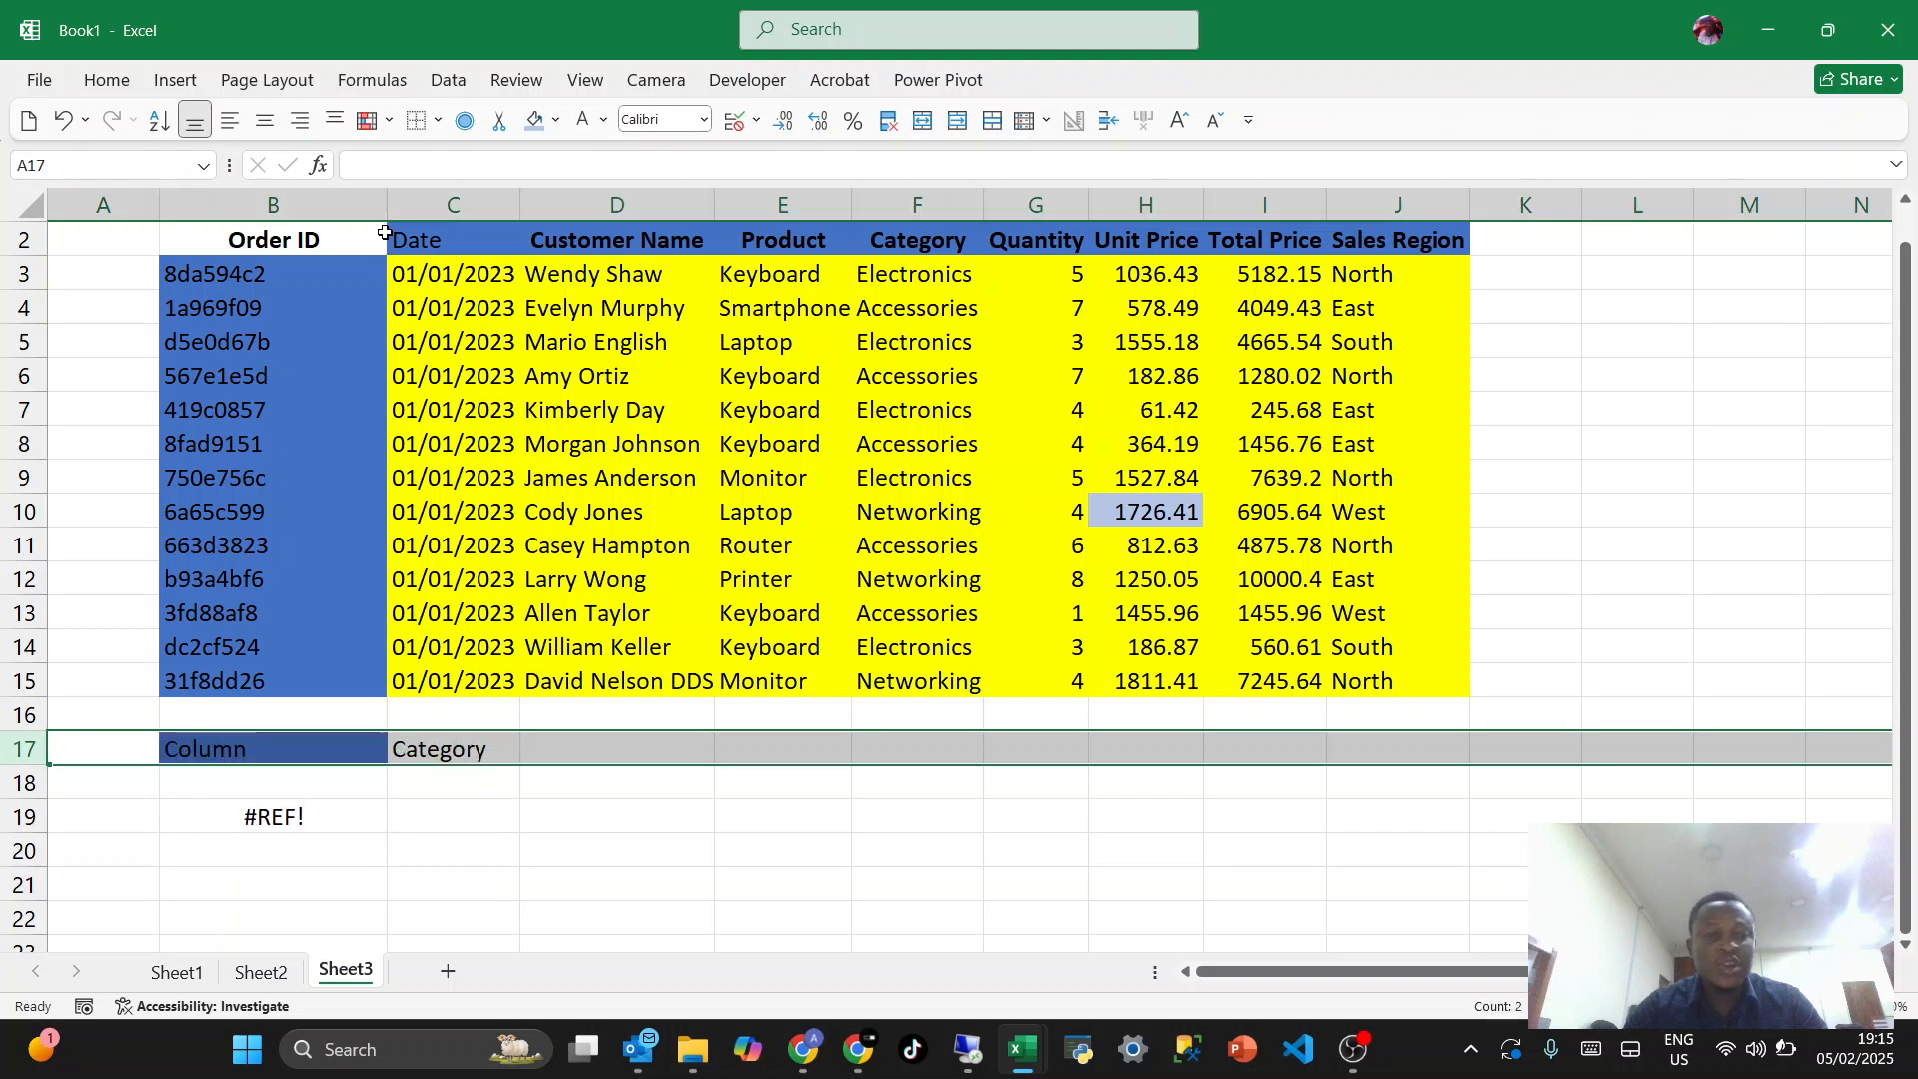
pyautogui.click(738, 299)
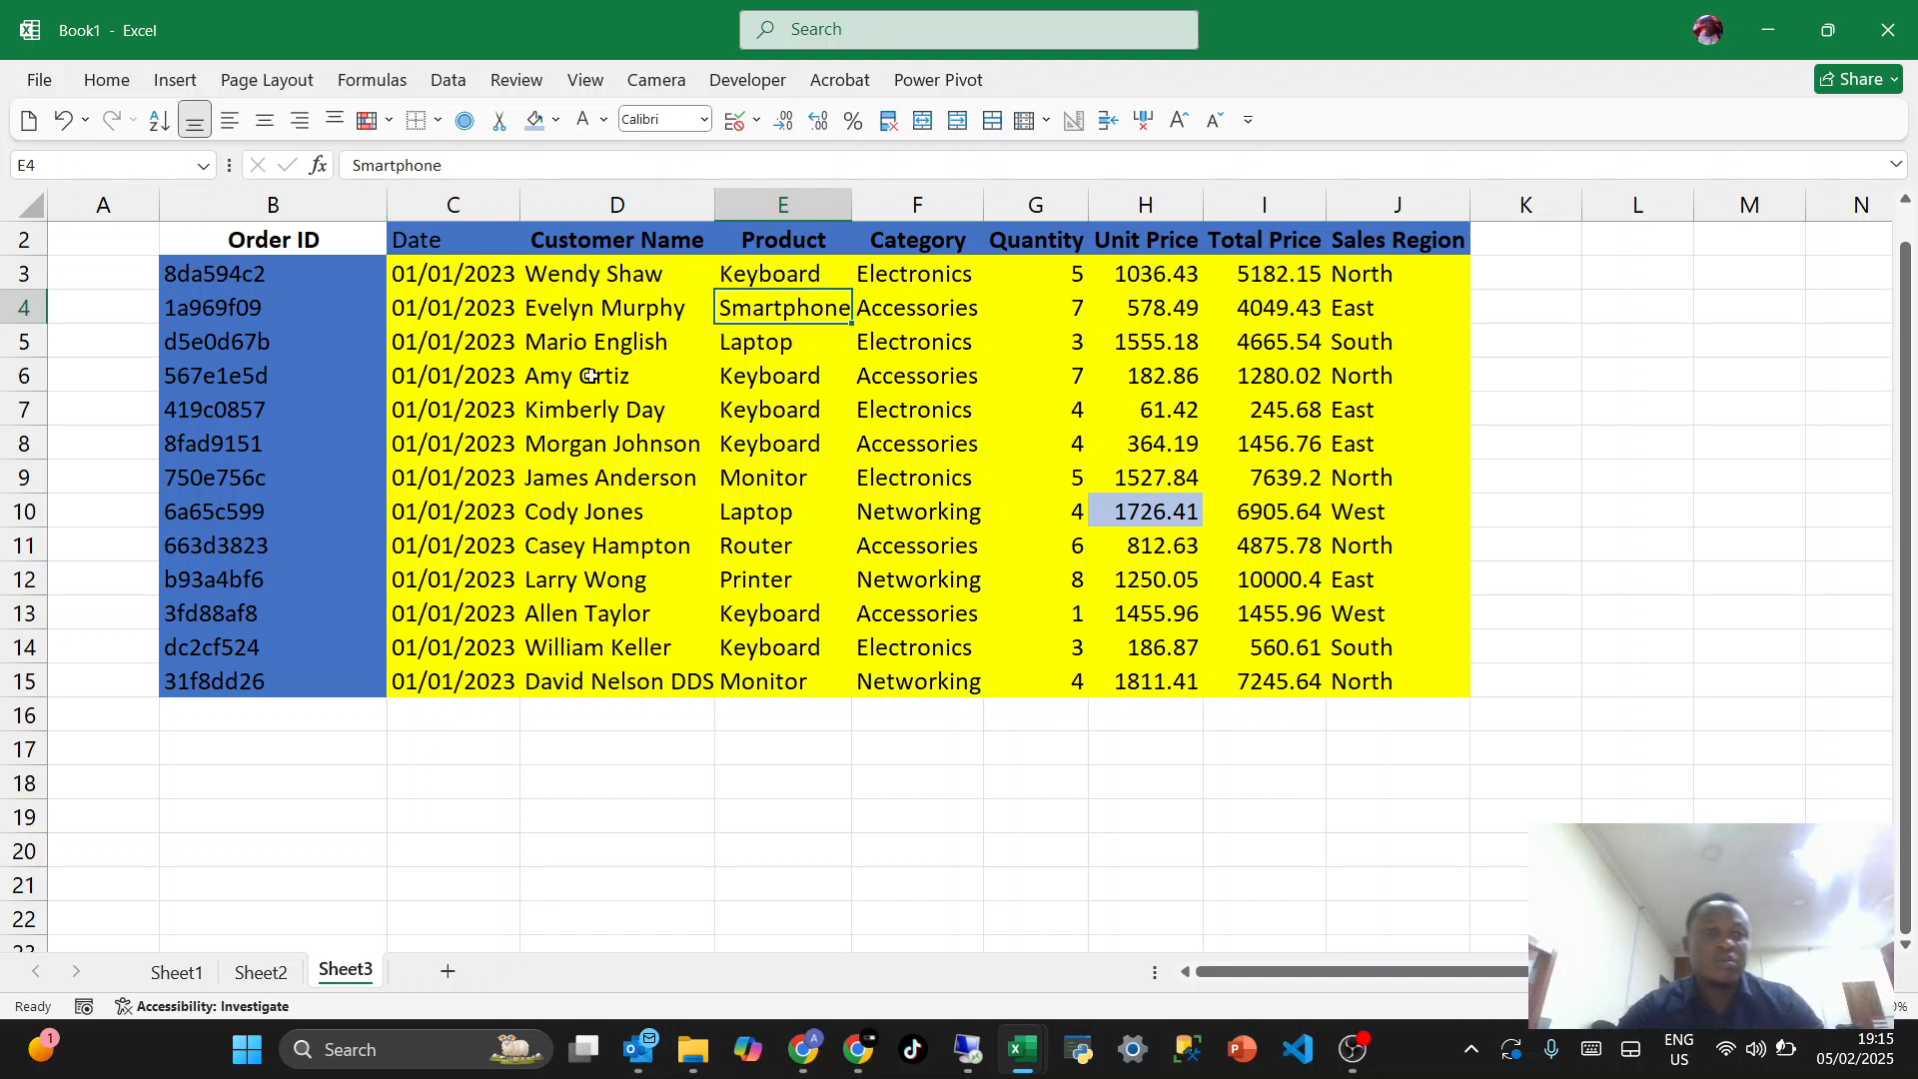
# - Convert the order data in B2:J15 into an Excel table with headers
pyautogui.click(471, 413)
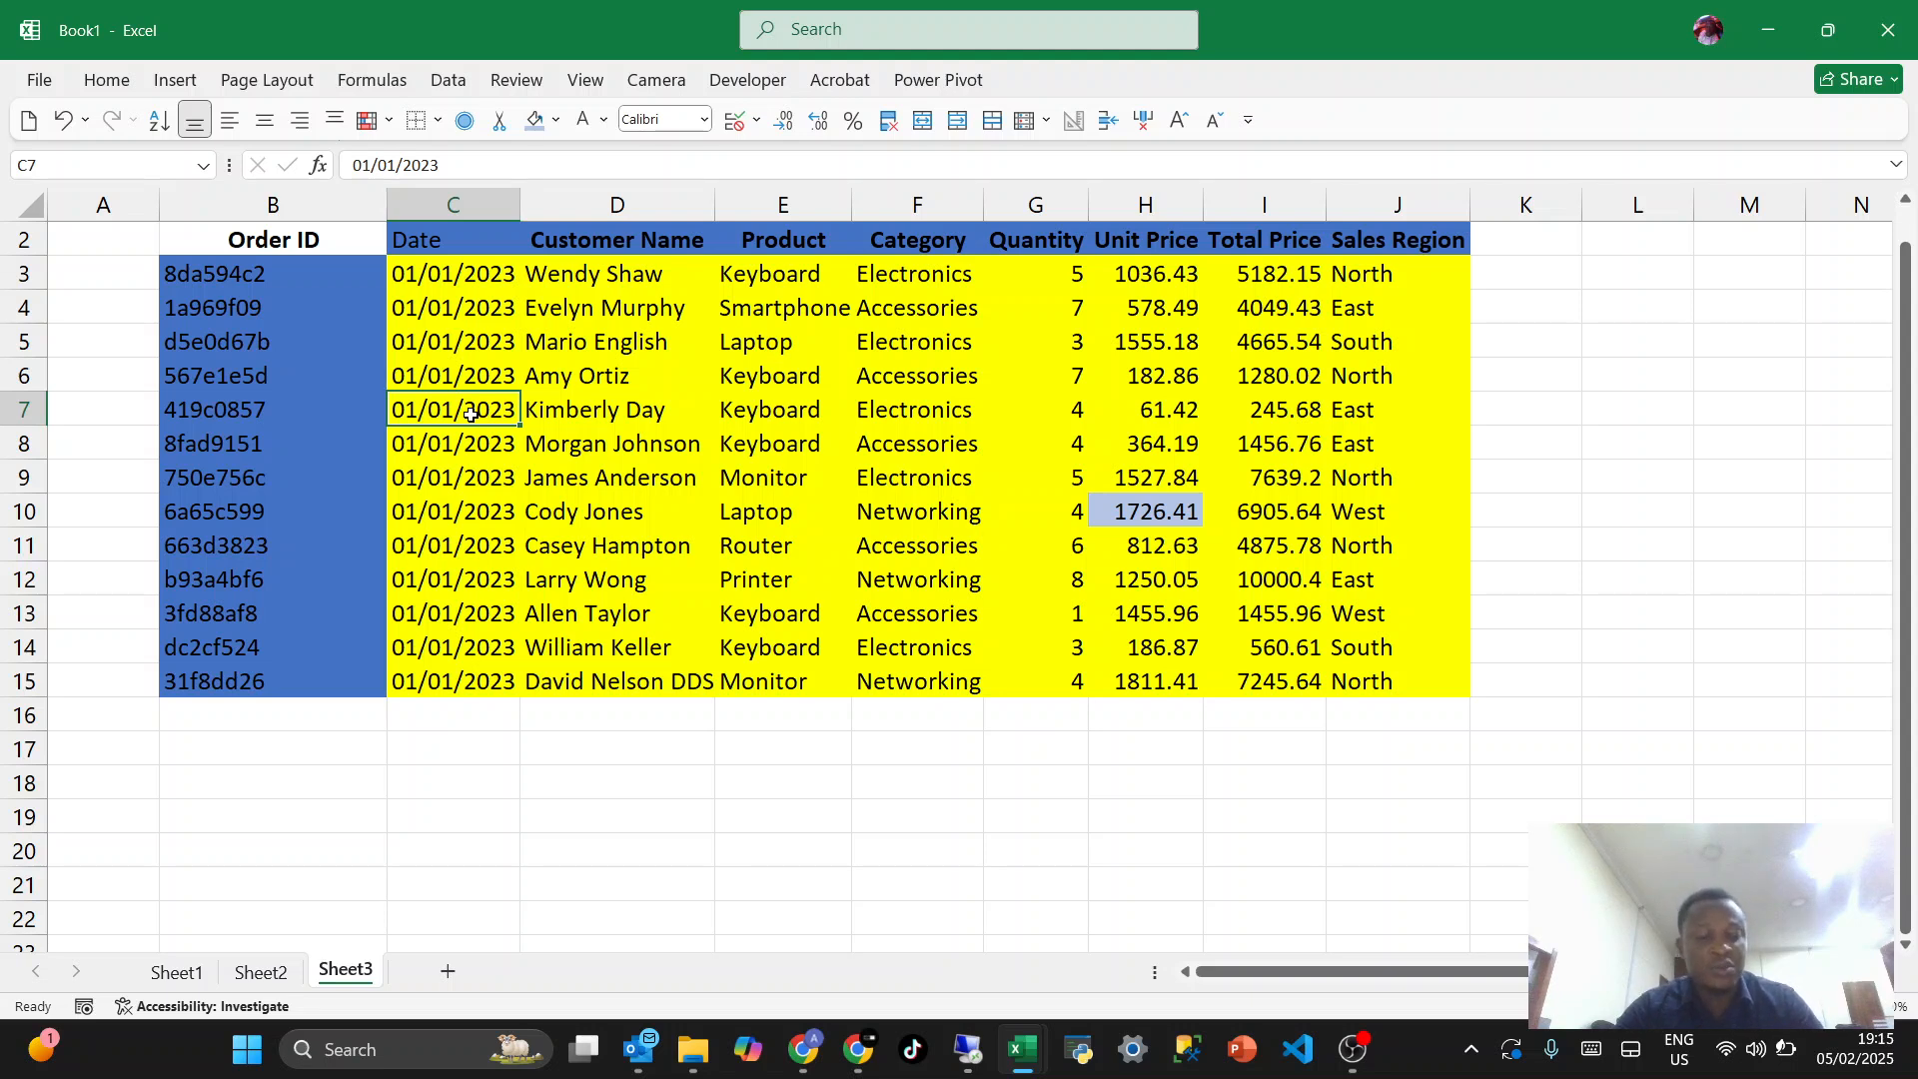
pyautogui.hotkey('ctrl', 't')
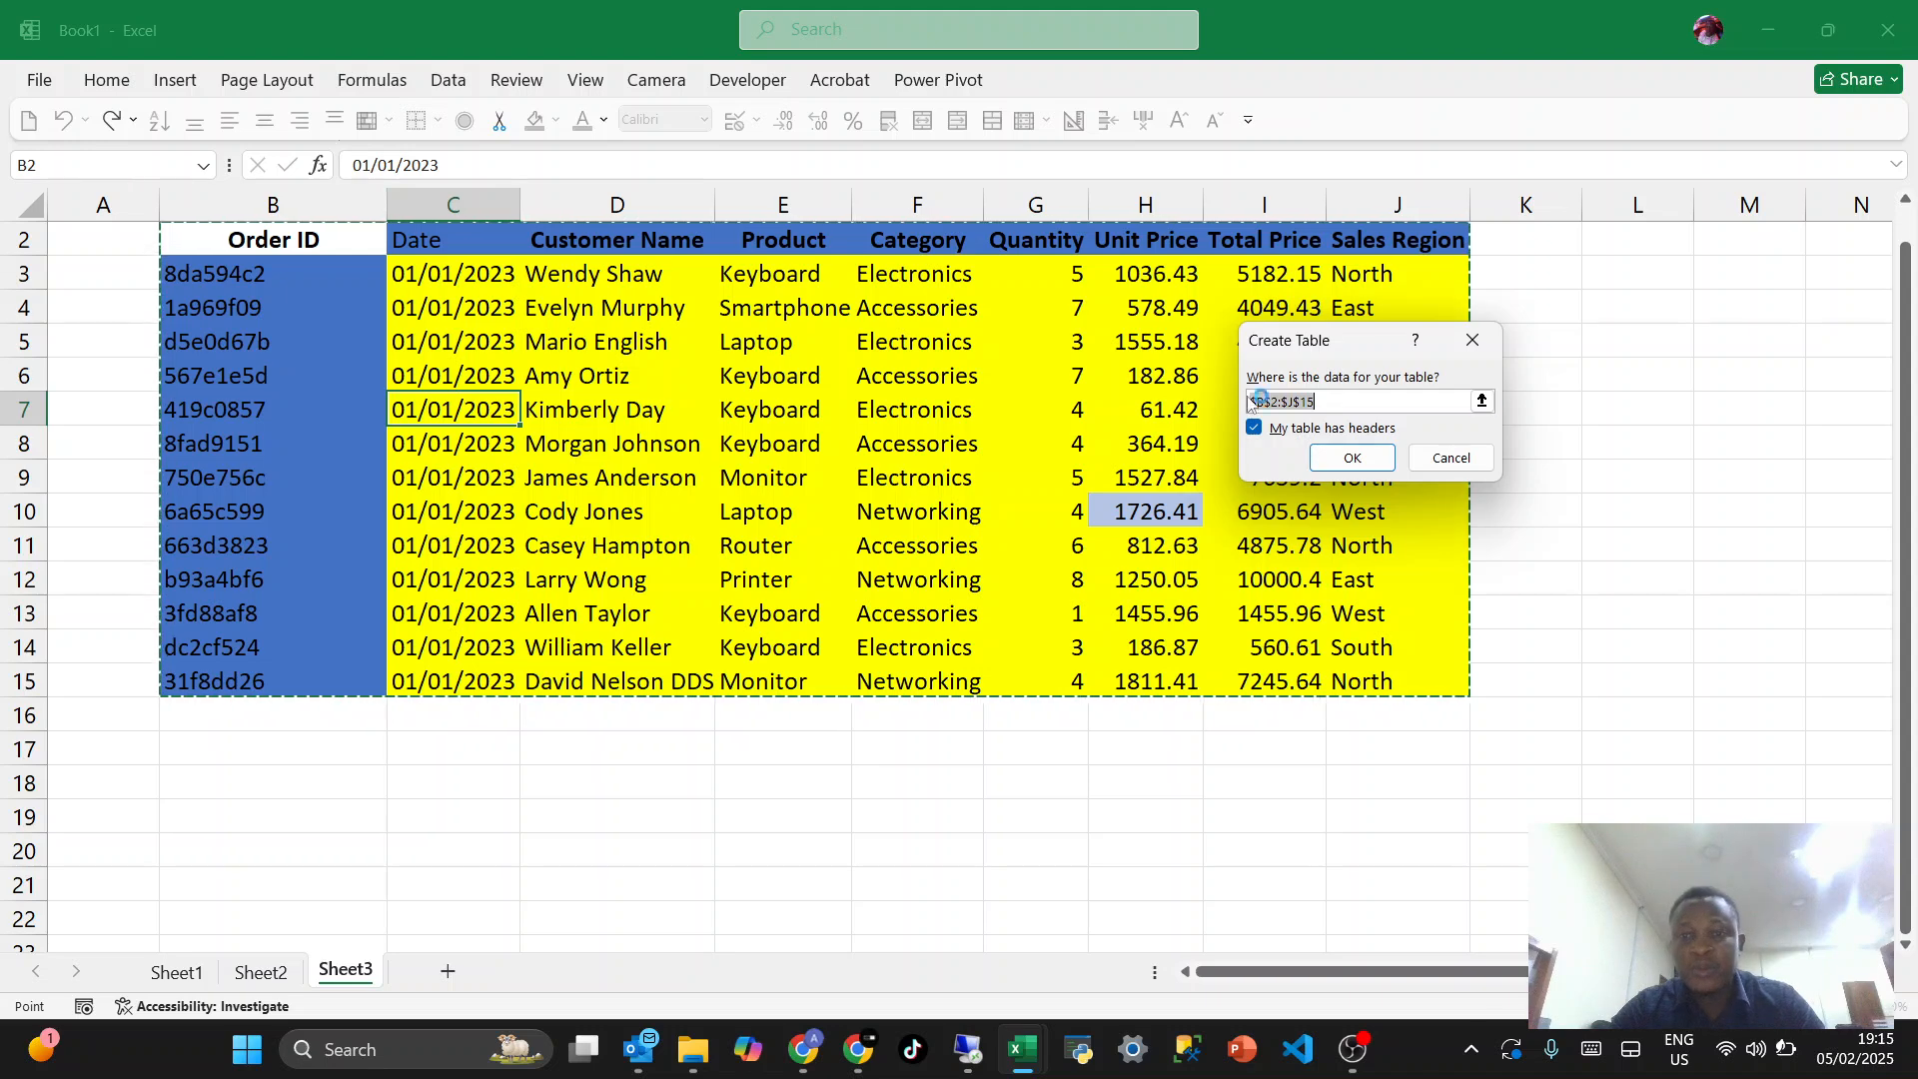
pyautogui.click(1351, 459)
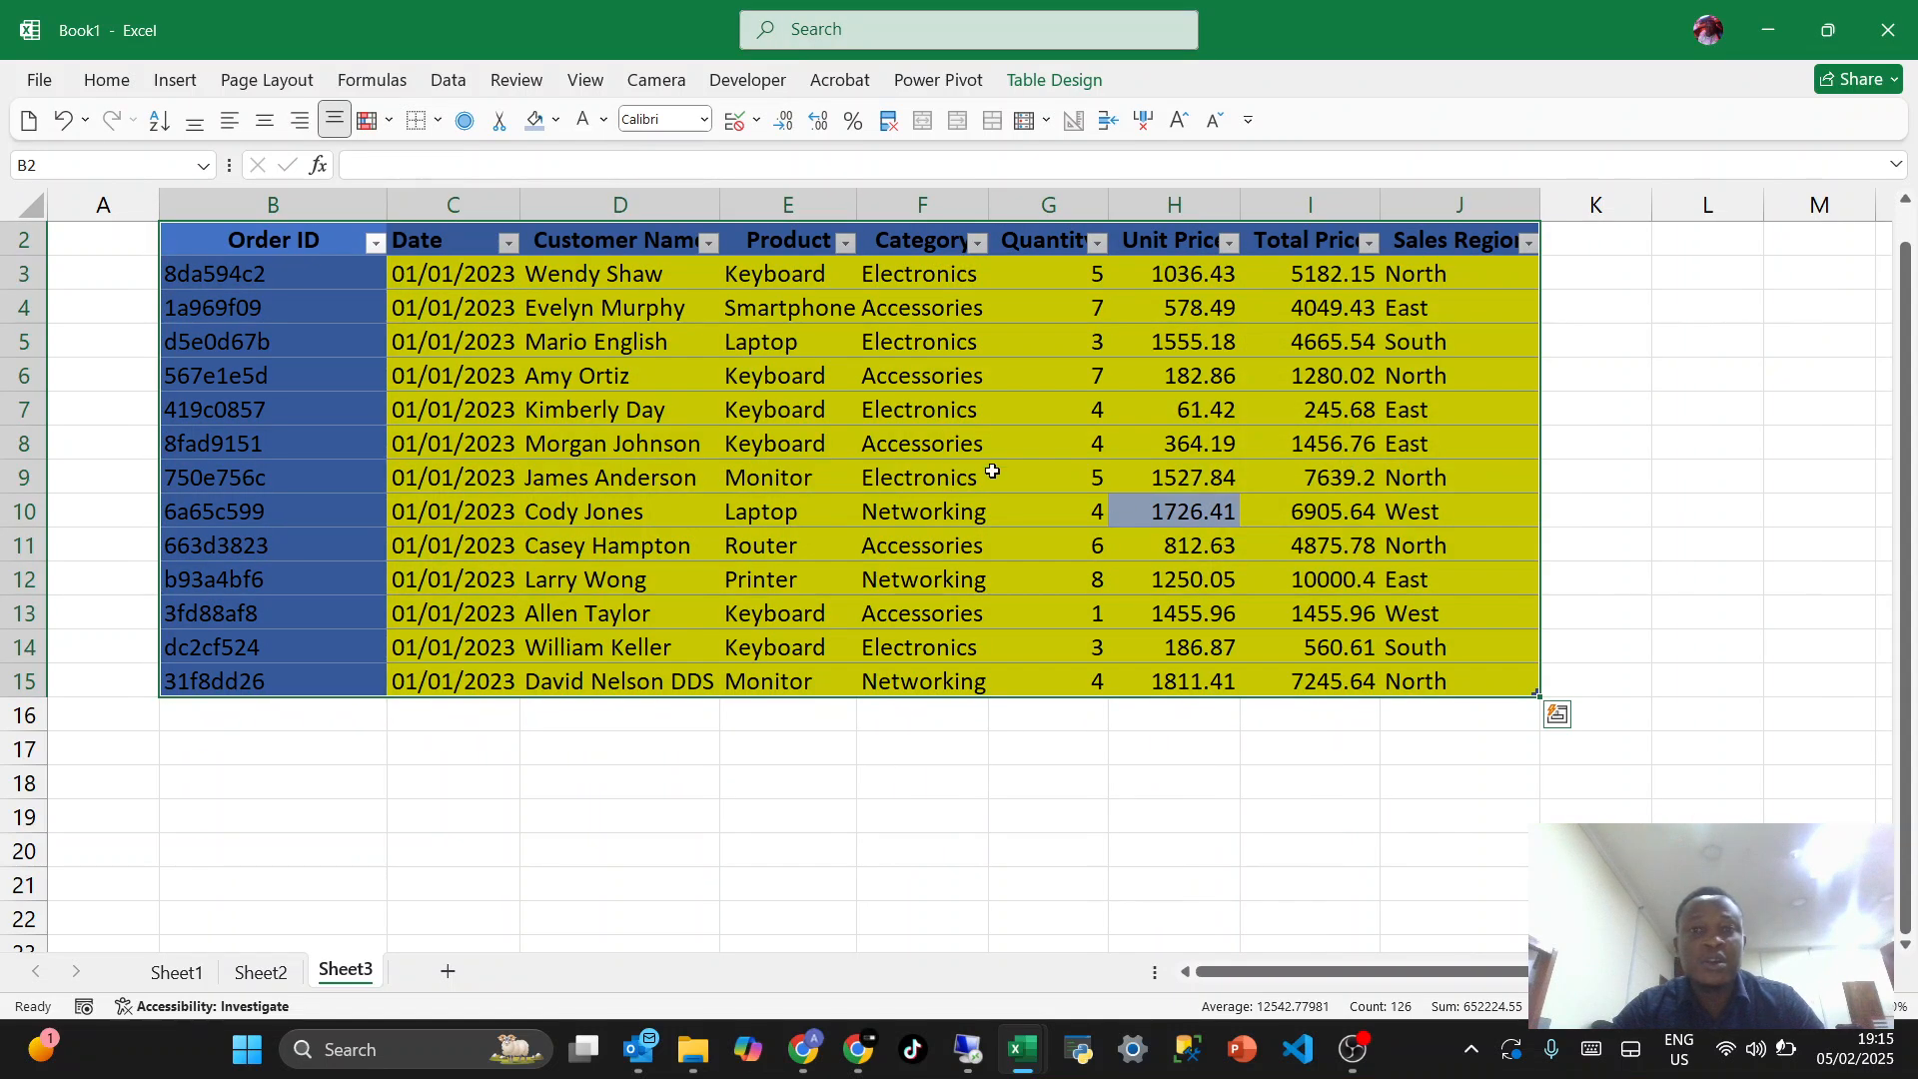
pyautogui.click(992, 470)
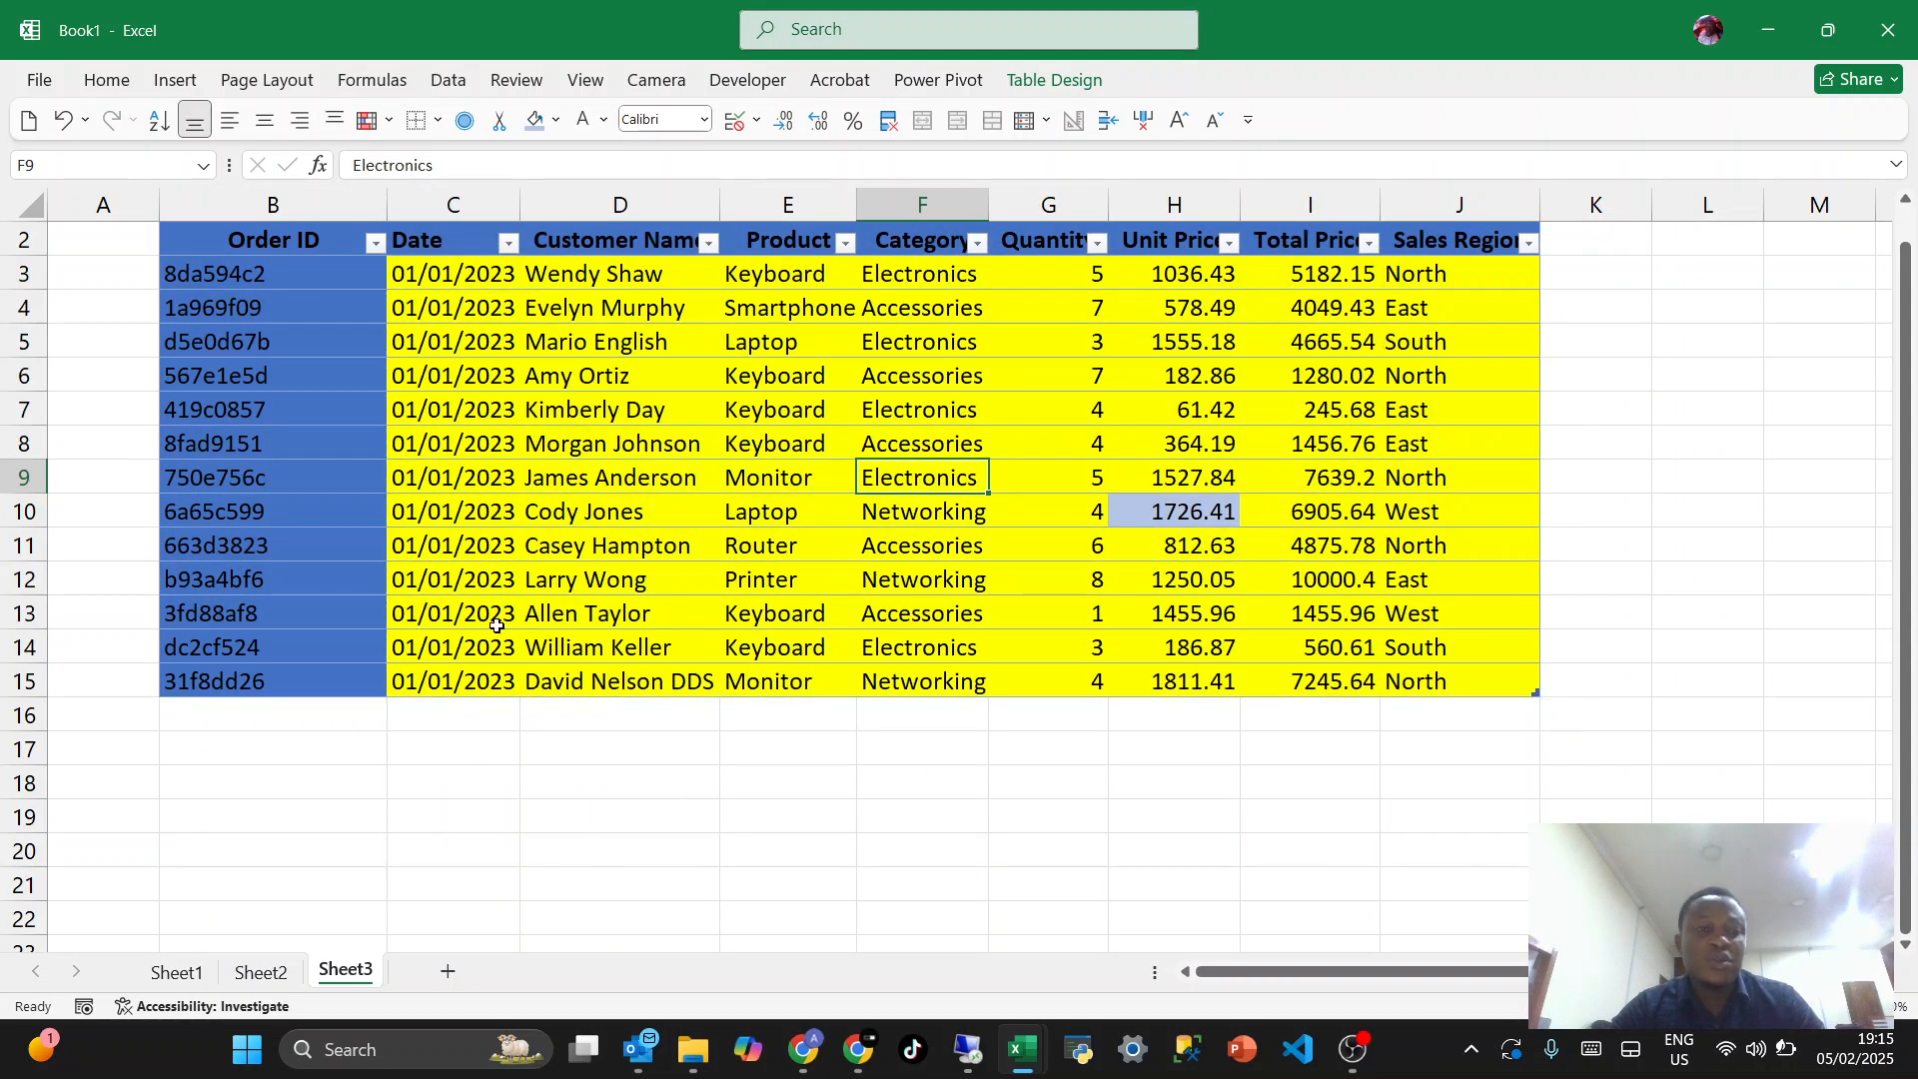
# - Extend the table with three new rows by entering placeholder order IDs in B16, B17 and B18
pyautogui.click(311, 711)
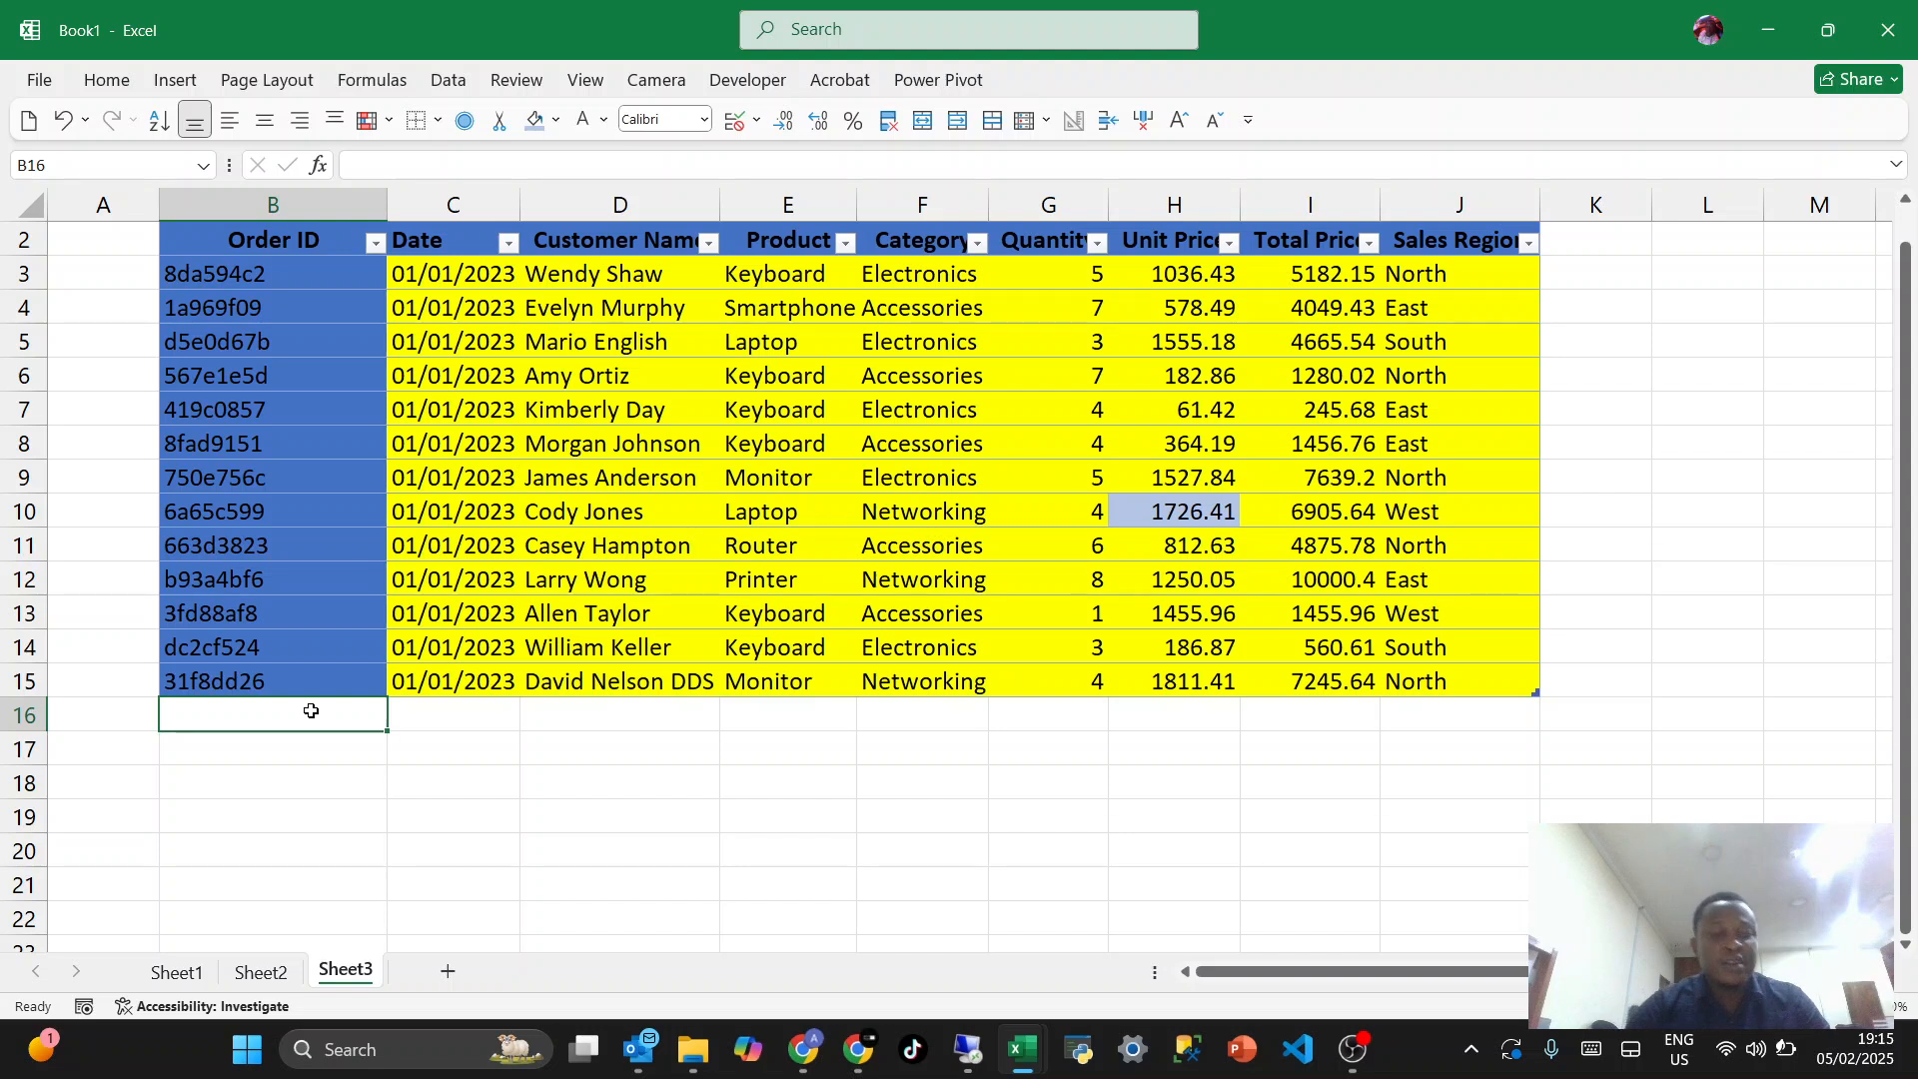
pyautogui.write('o')
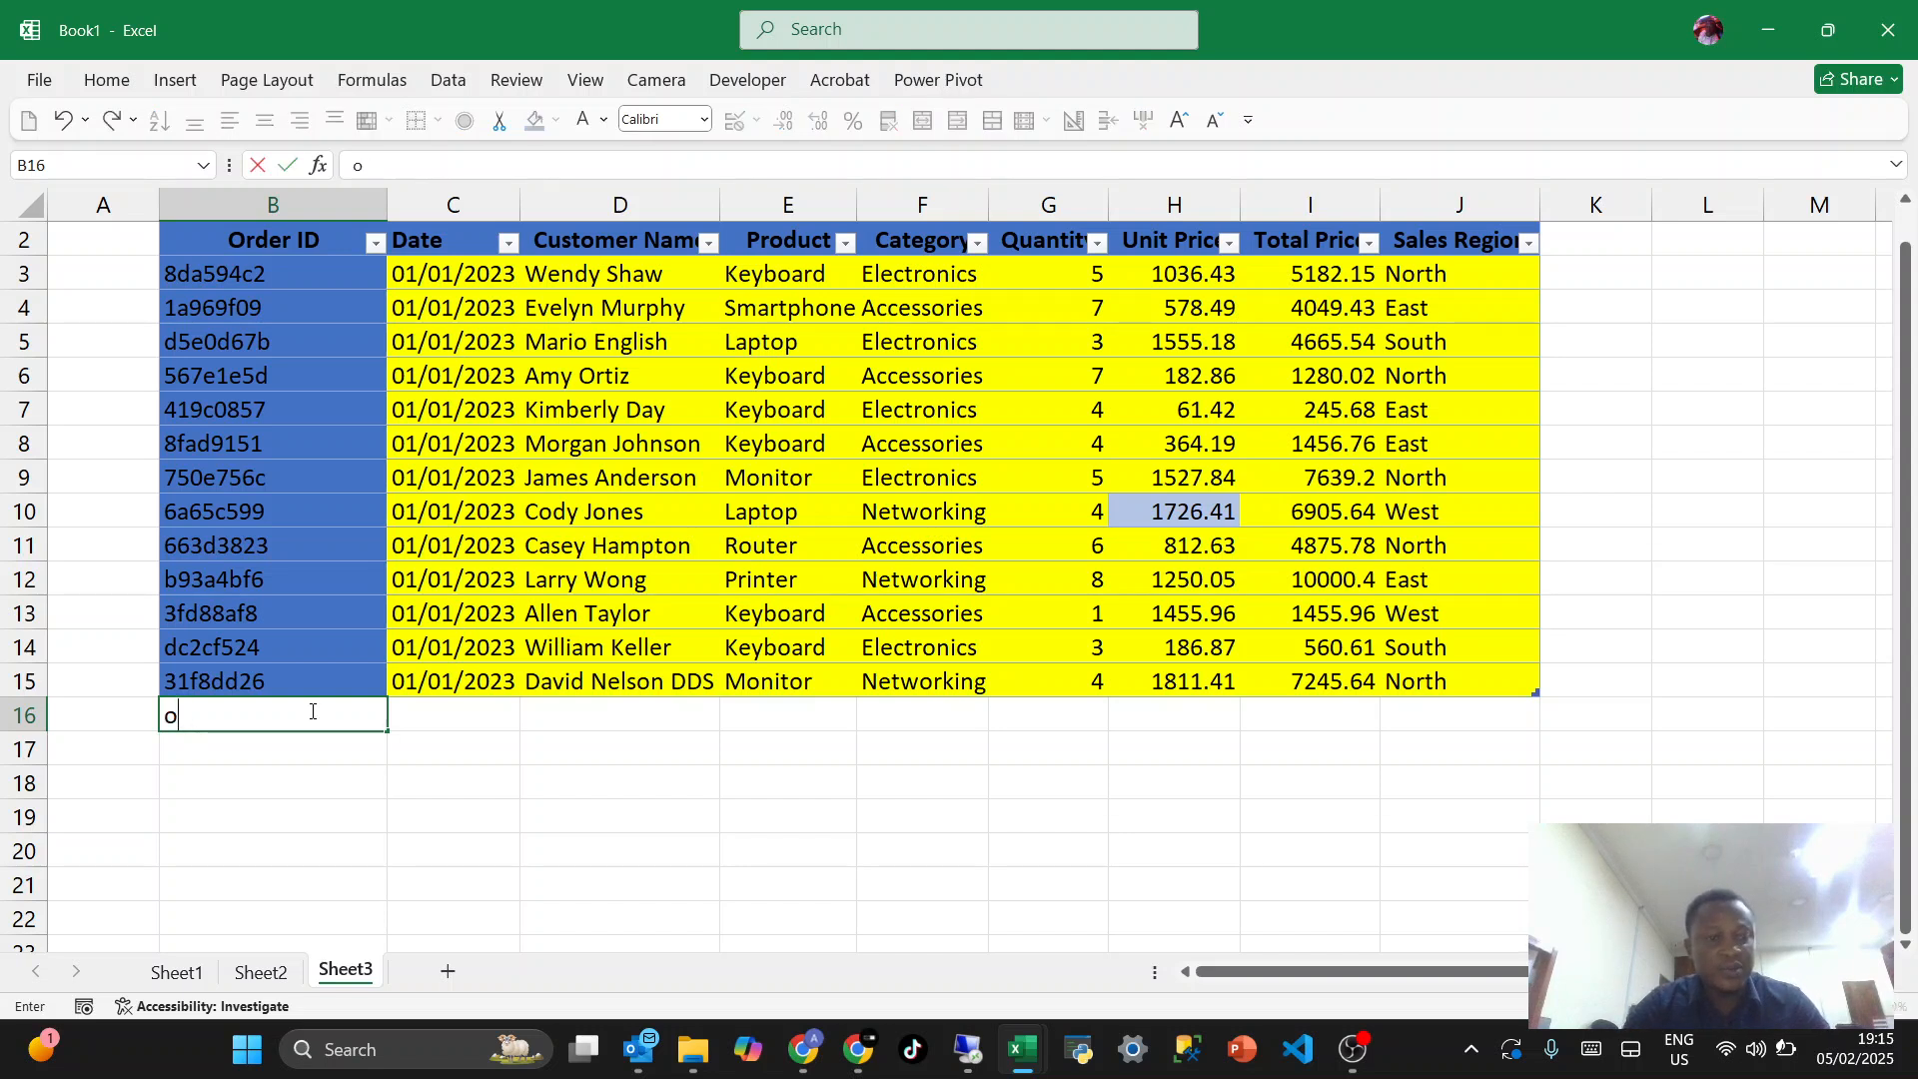
pyautogui.write('ehdhdhdhf')
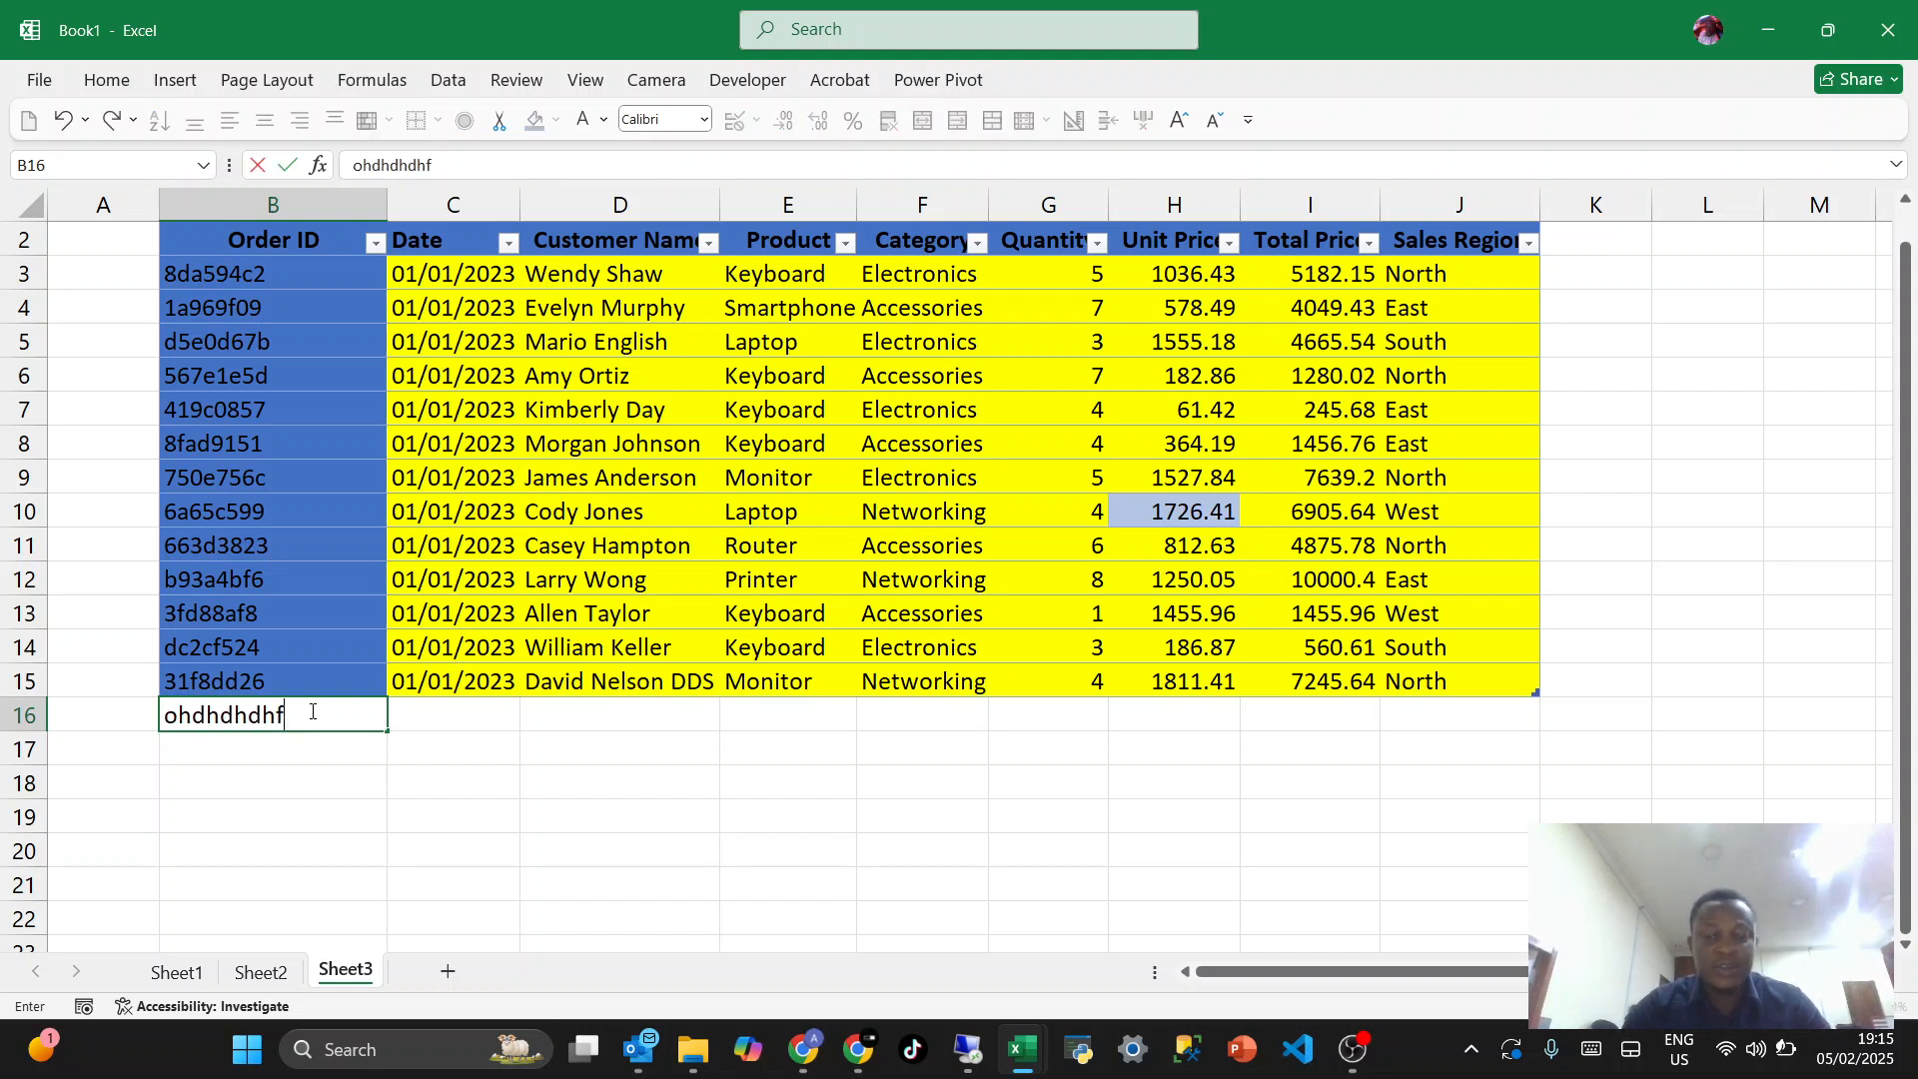
pyautogui.press('Return')
pyautogui.click(450, 711)
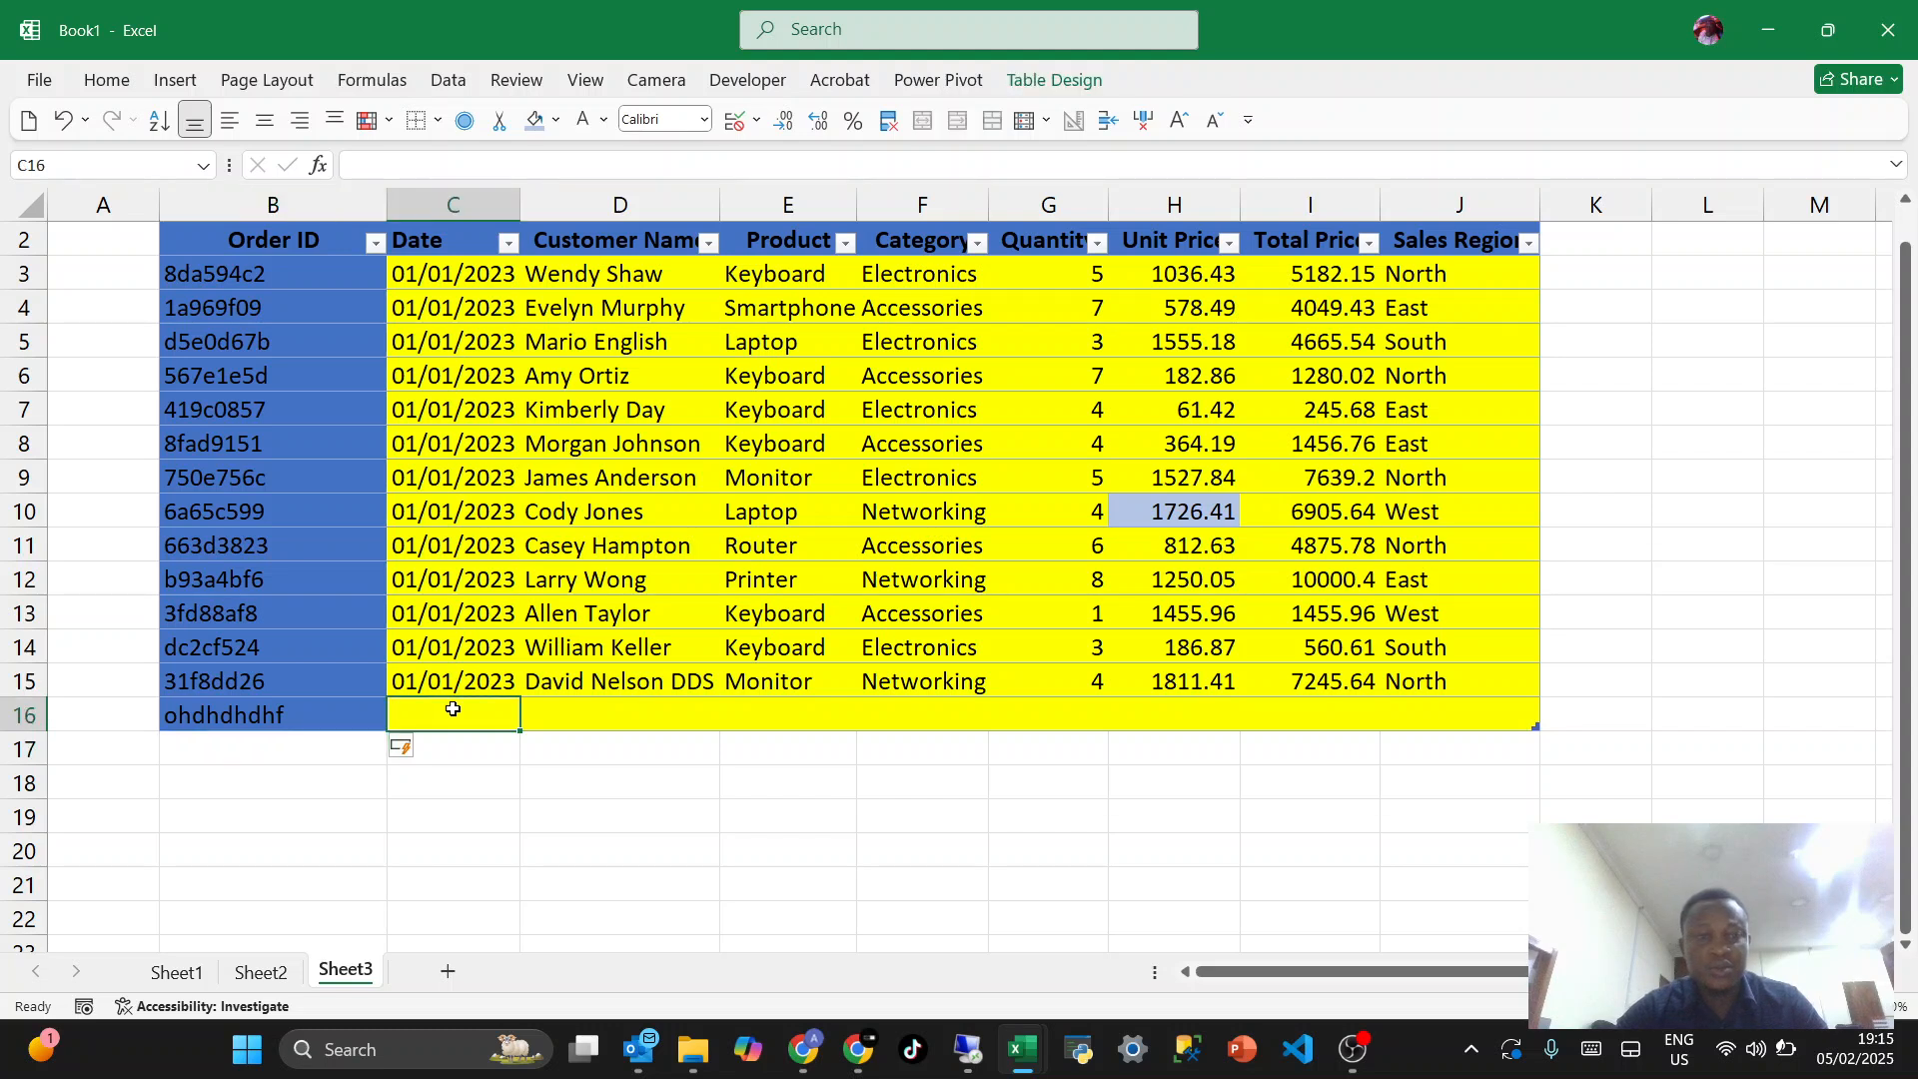
pyautogui.click(322, 760)
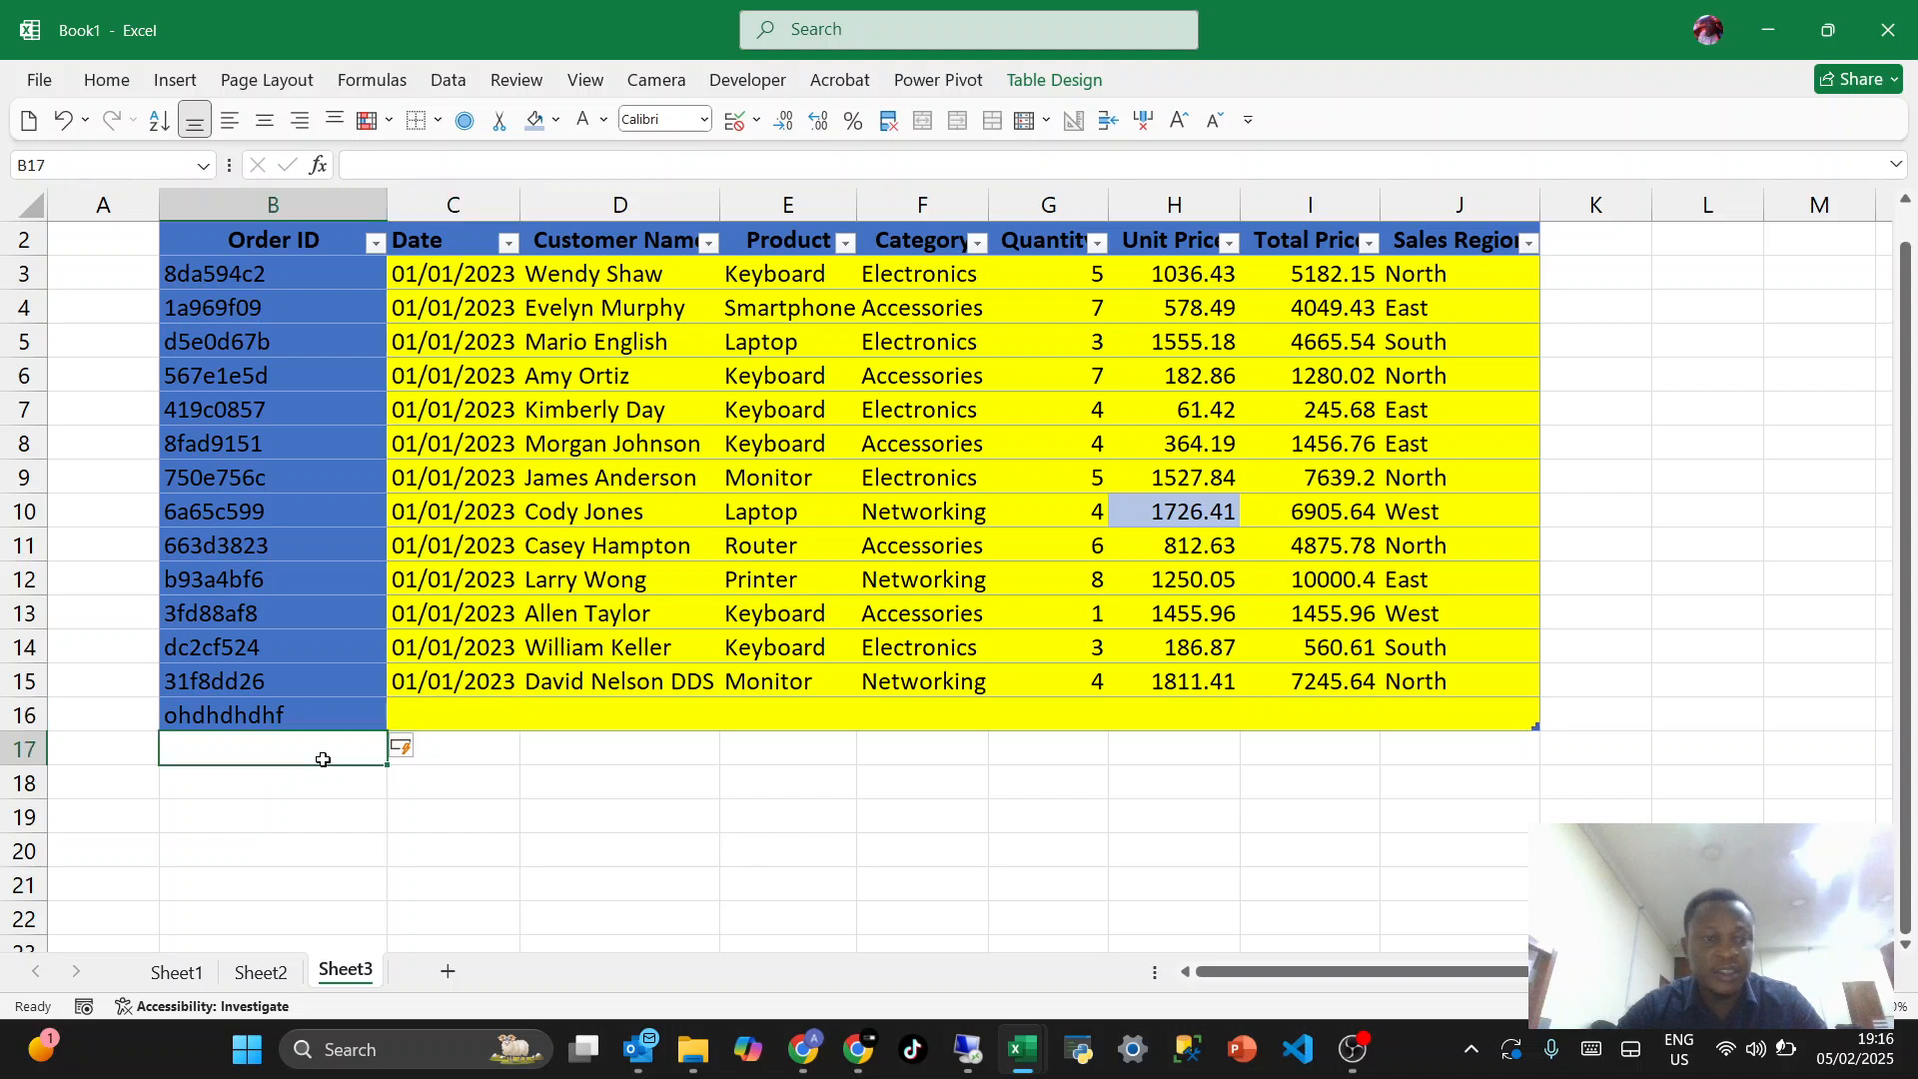
pyautogui.write('bcbcbcbc')
pyautogui.press('Return')
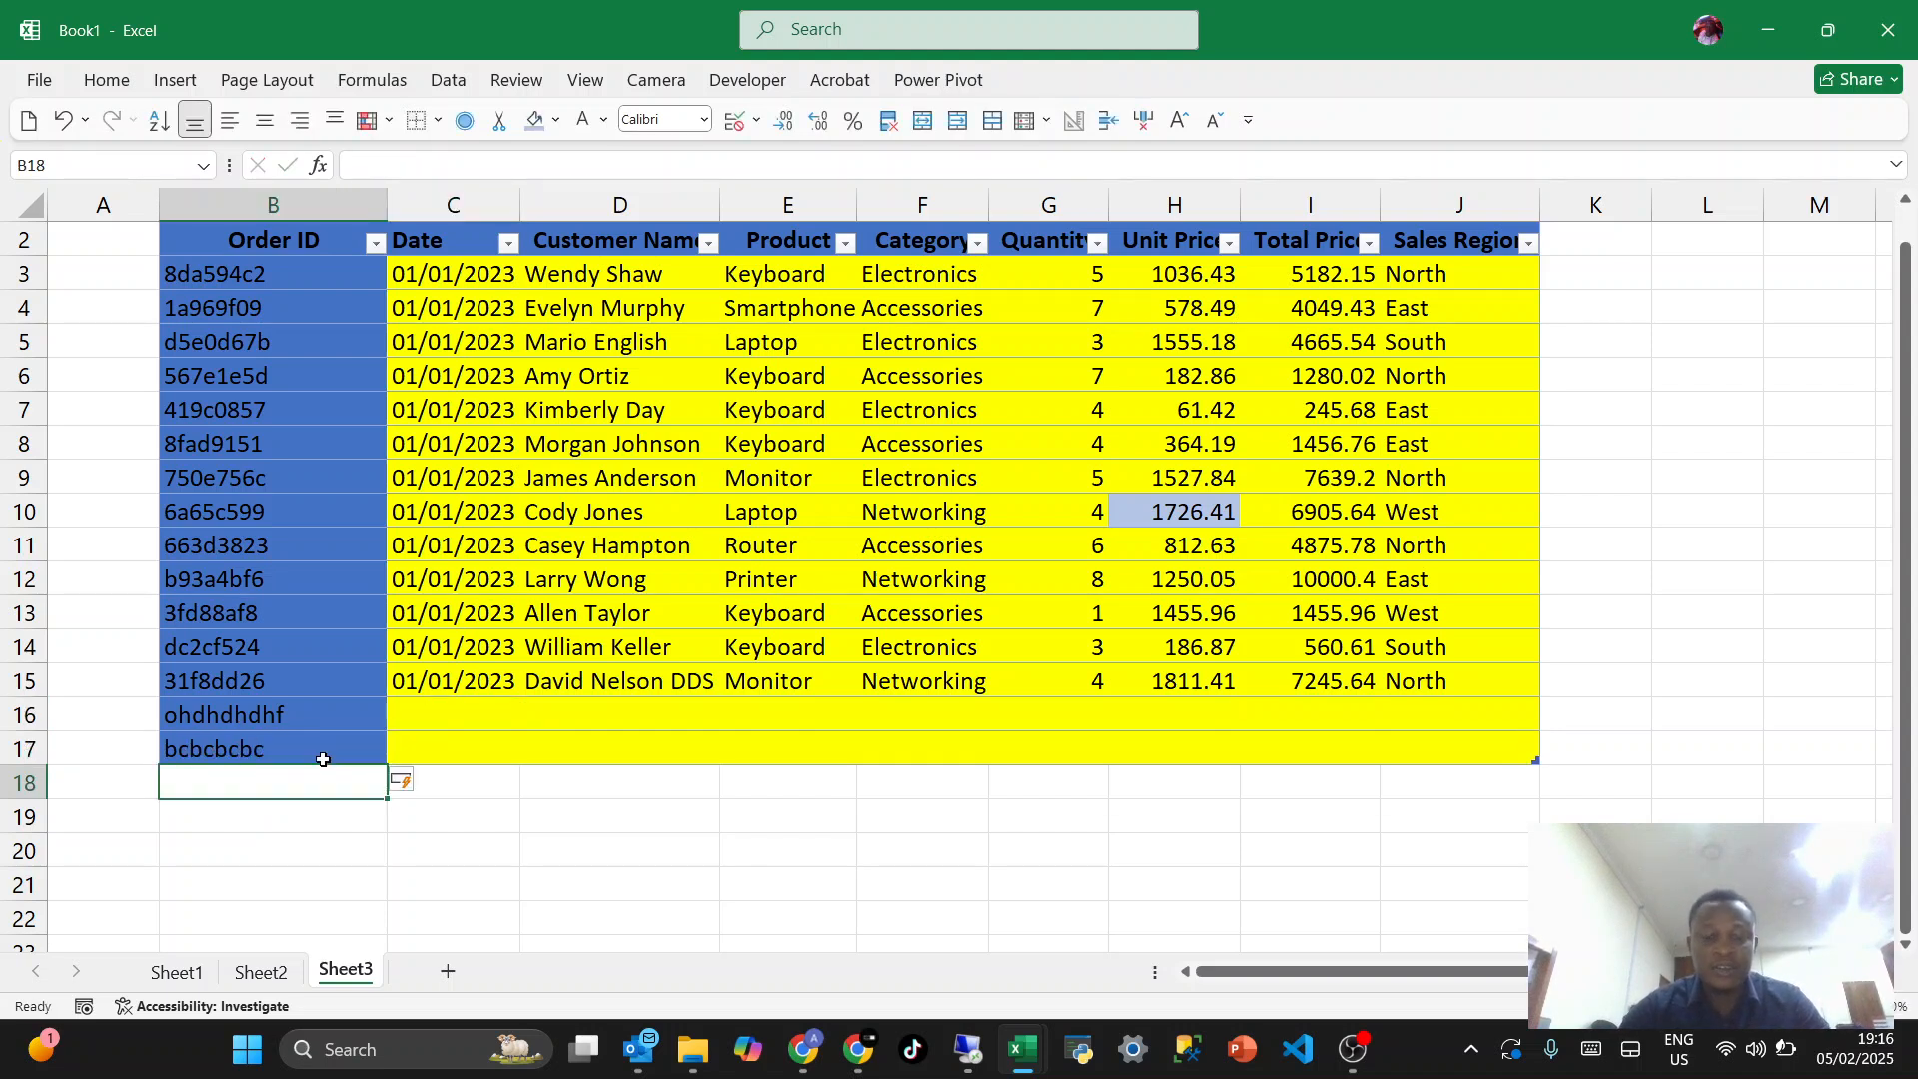
pyautogui.write('hdhdhd')
pyautogui.press('Return')
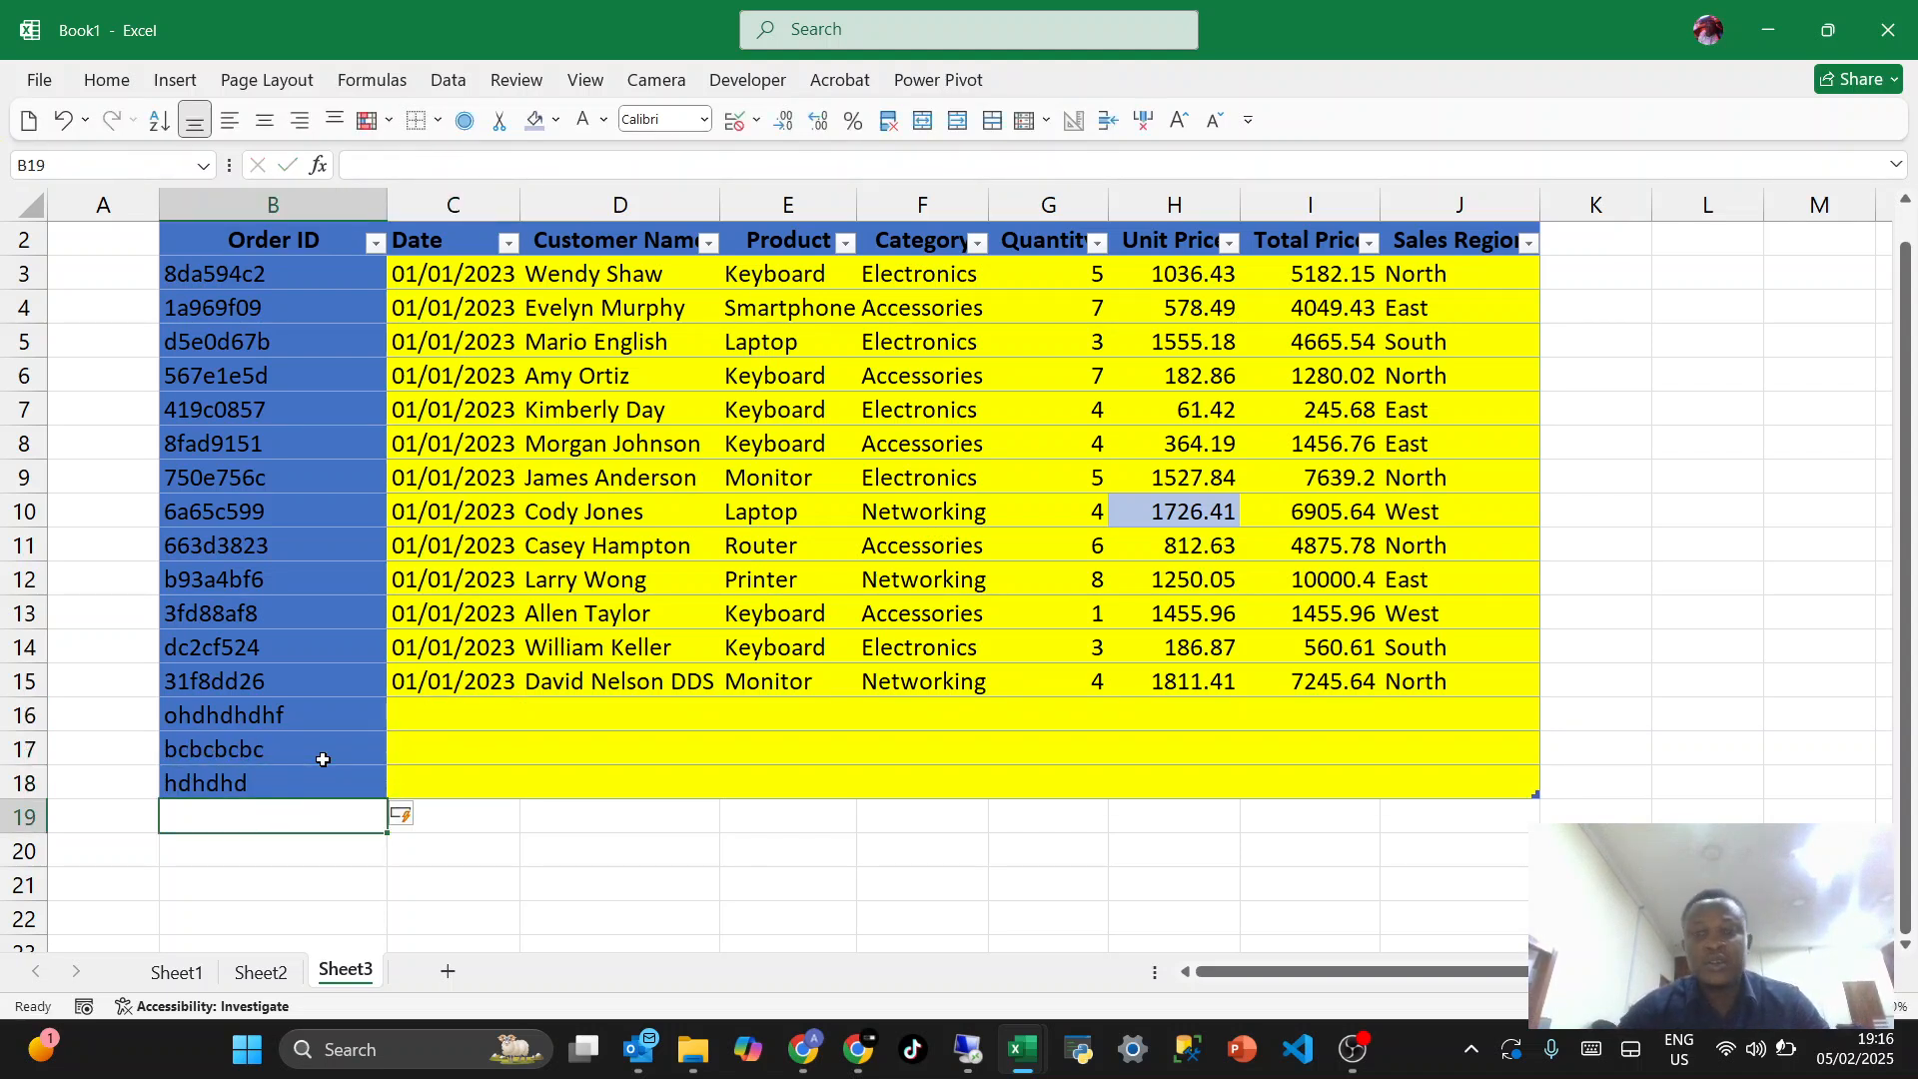
# - Rename the table as Ordertable
pyautogui.click(568, 751)
pyautogui.click(585, 540)
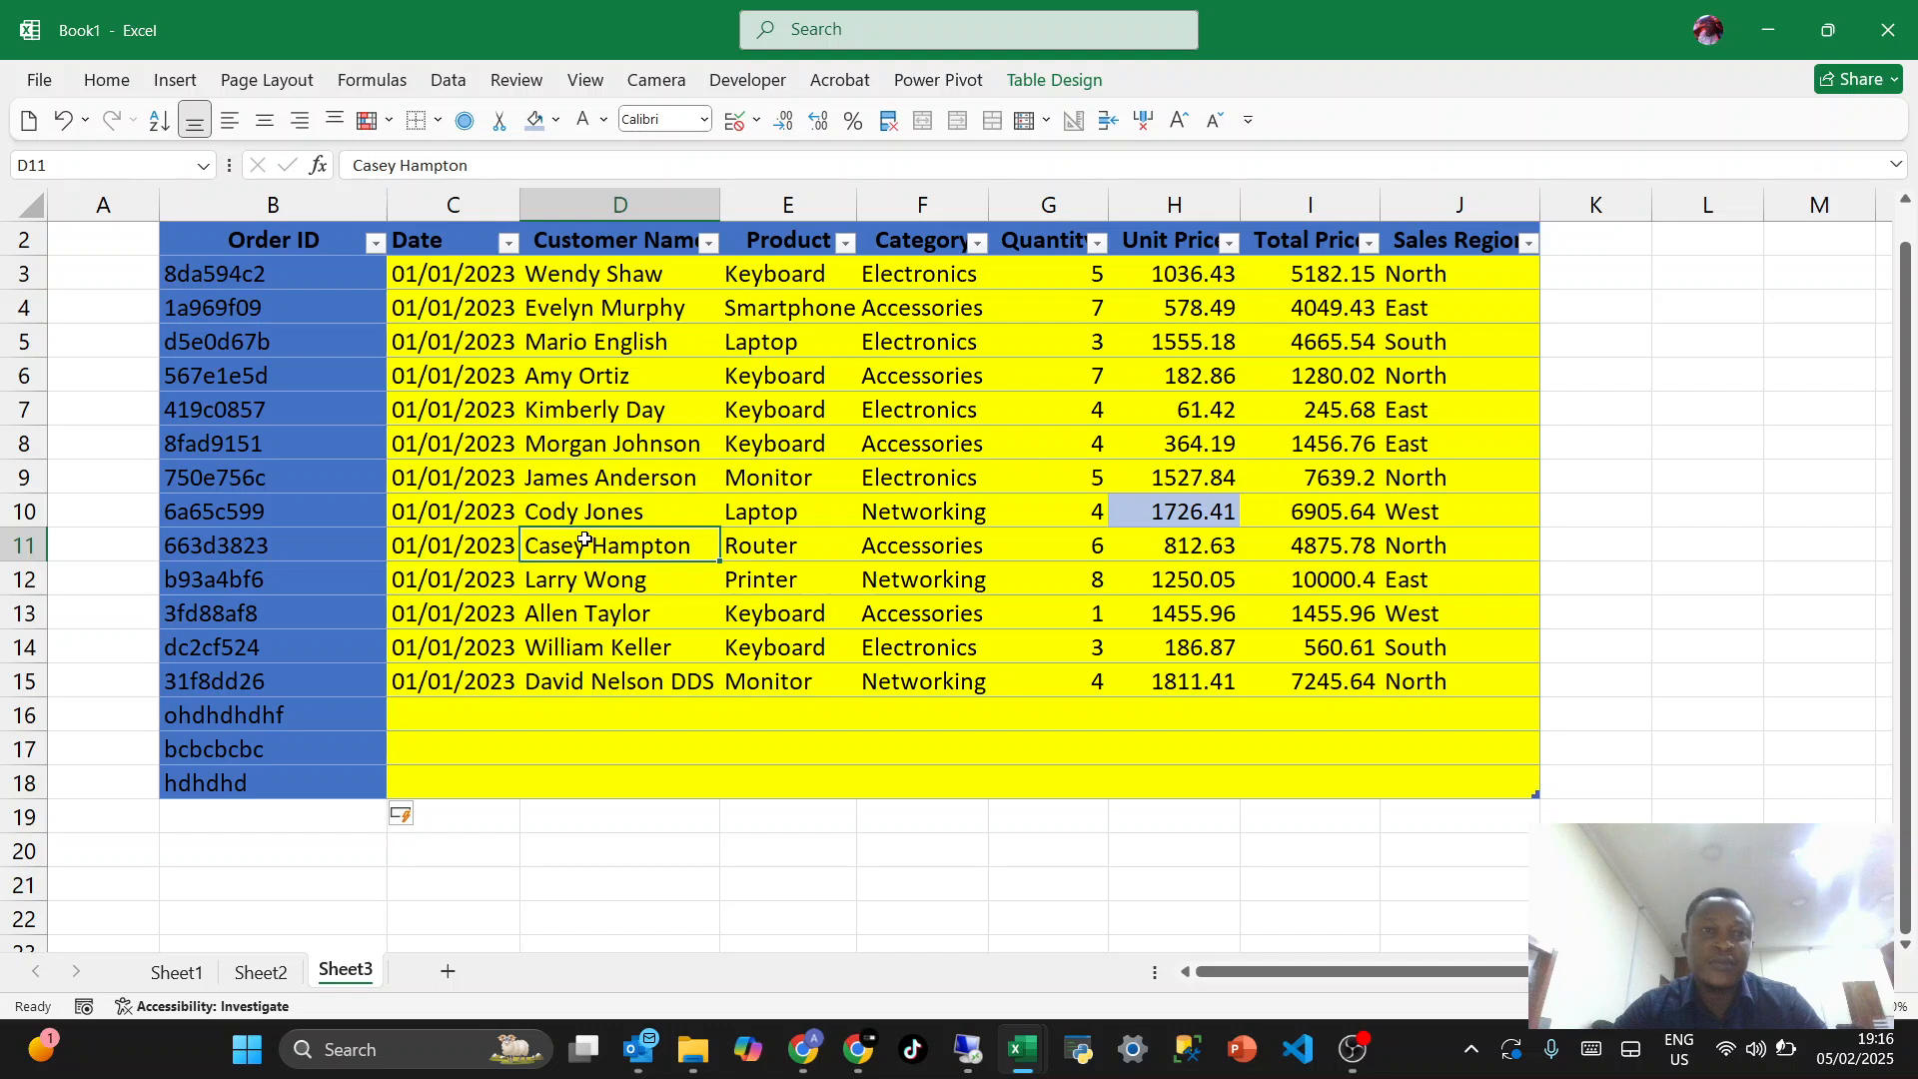
pyautogui.click(1028, 80)
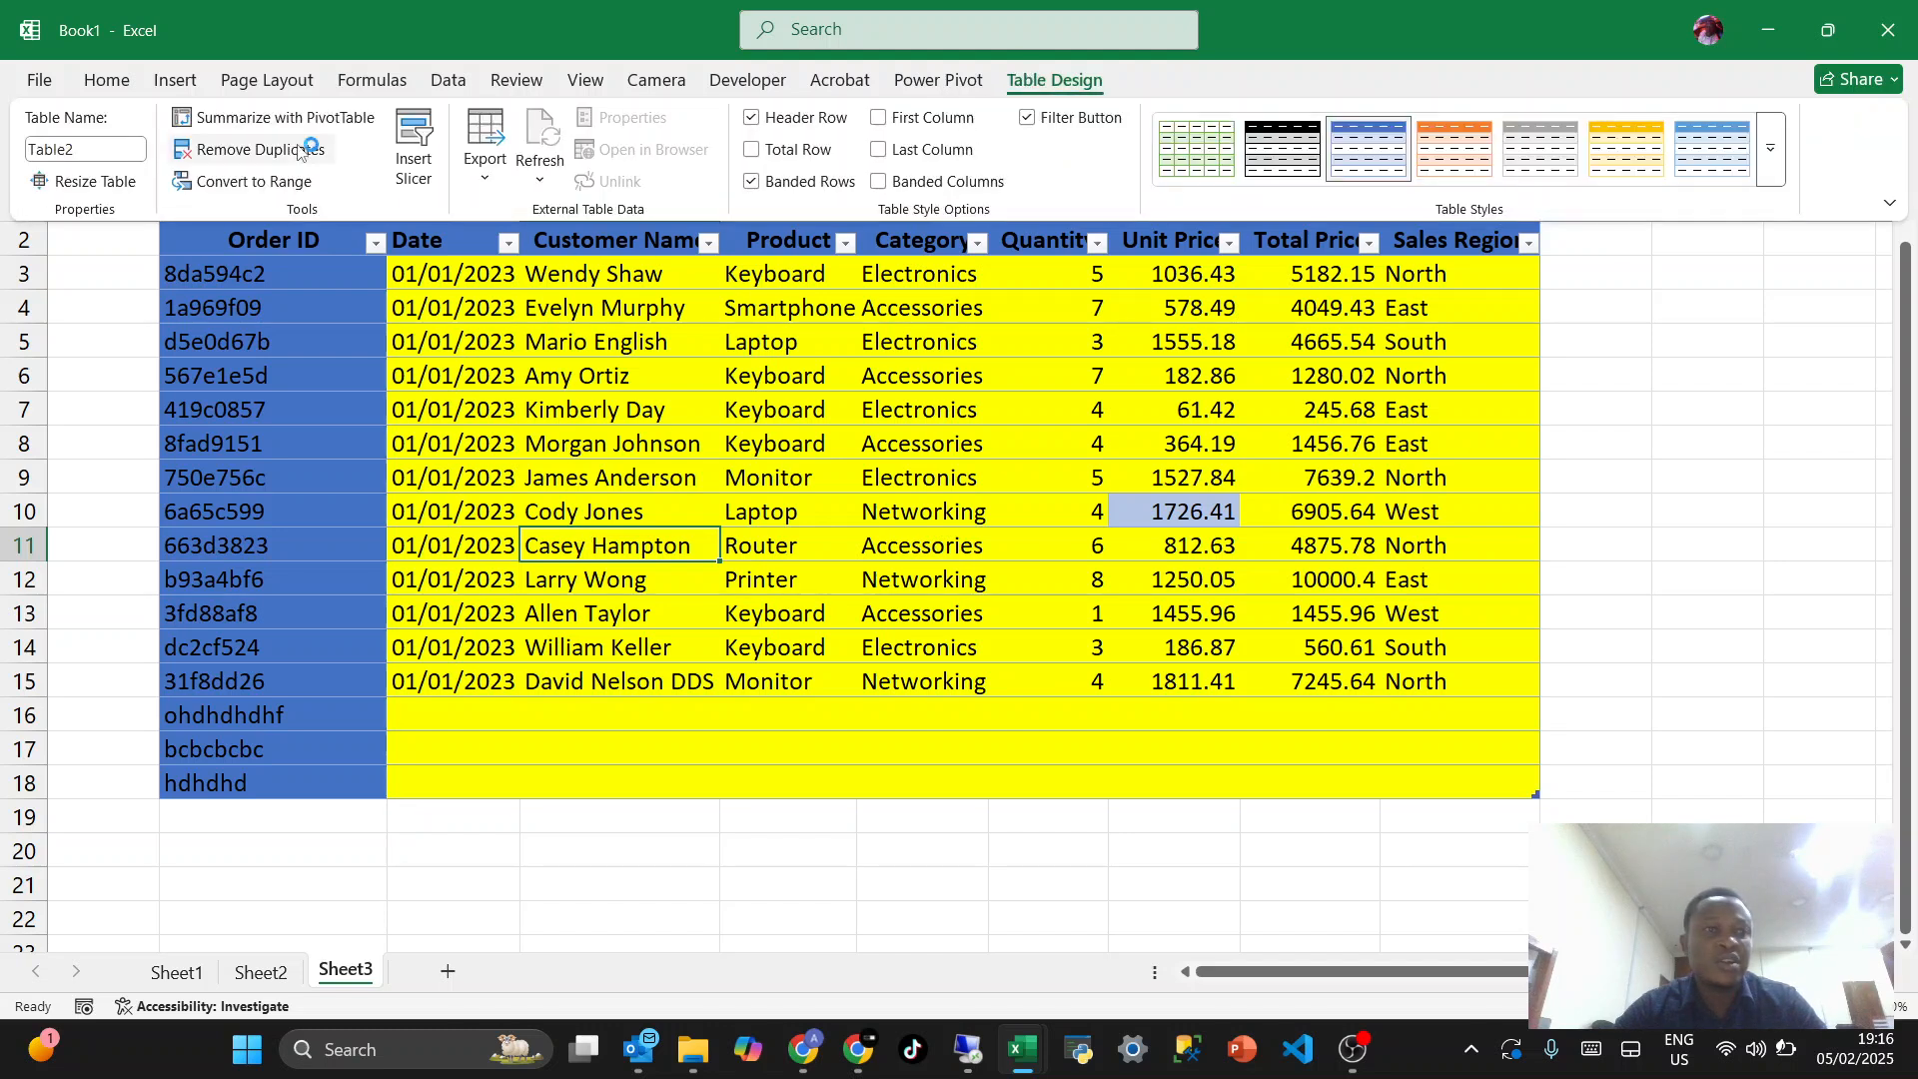
pyautogui.click(24, 156)
pyautogui.write('Ordert')
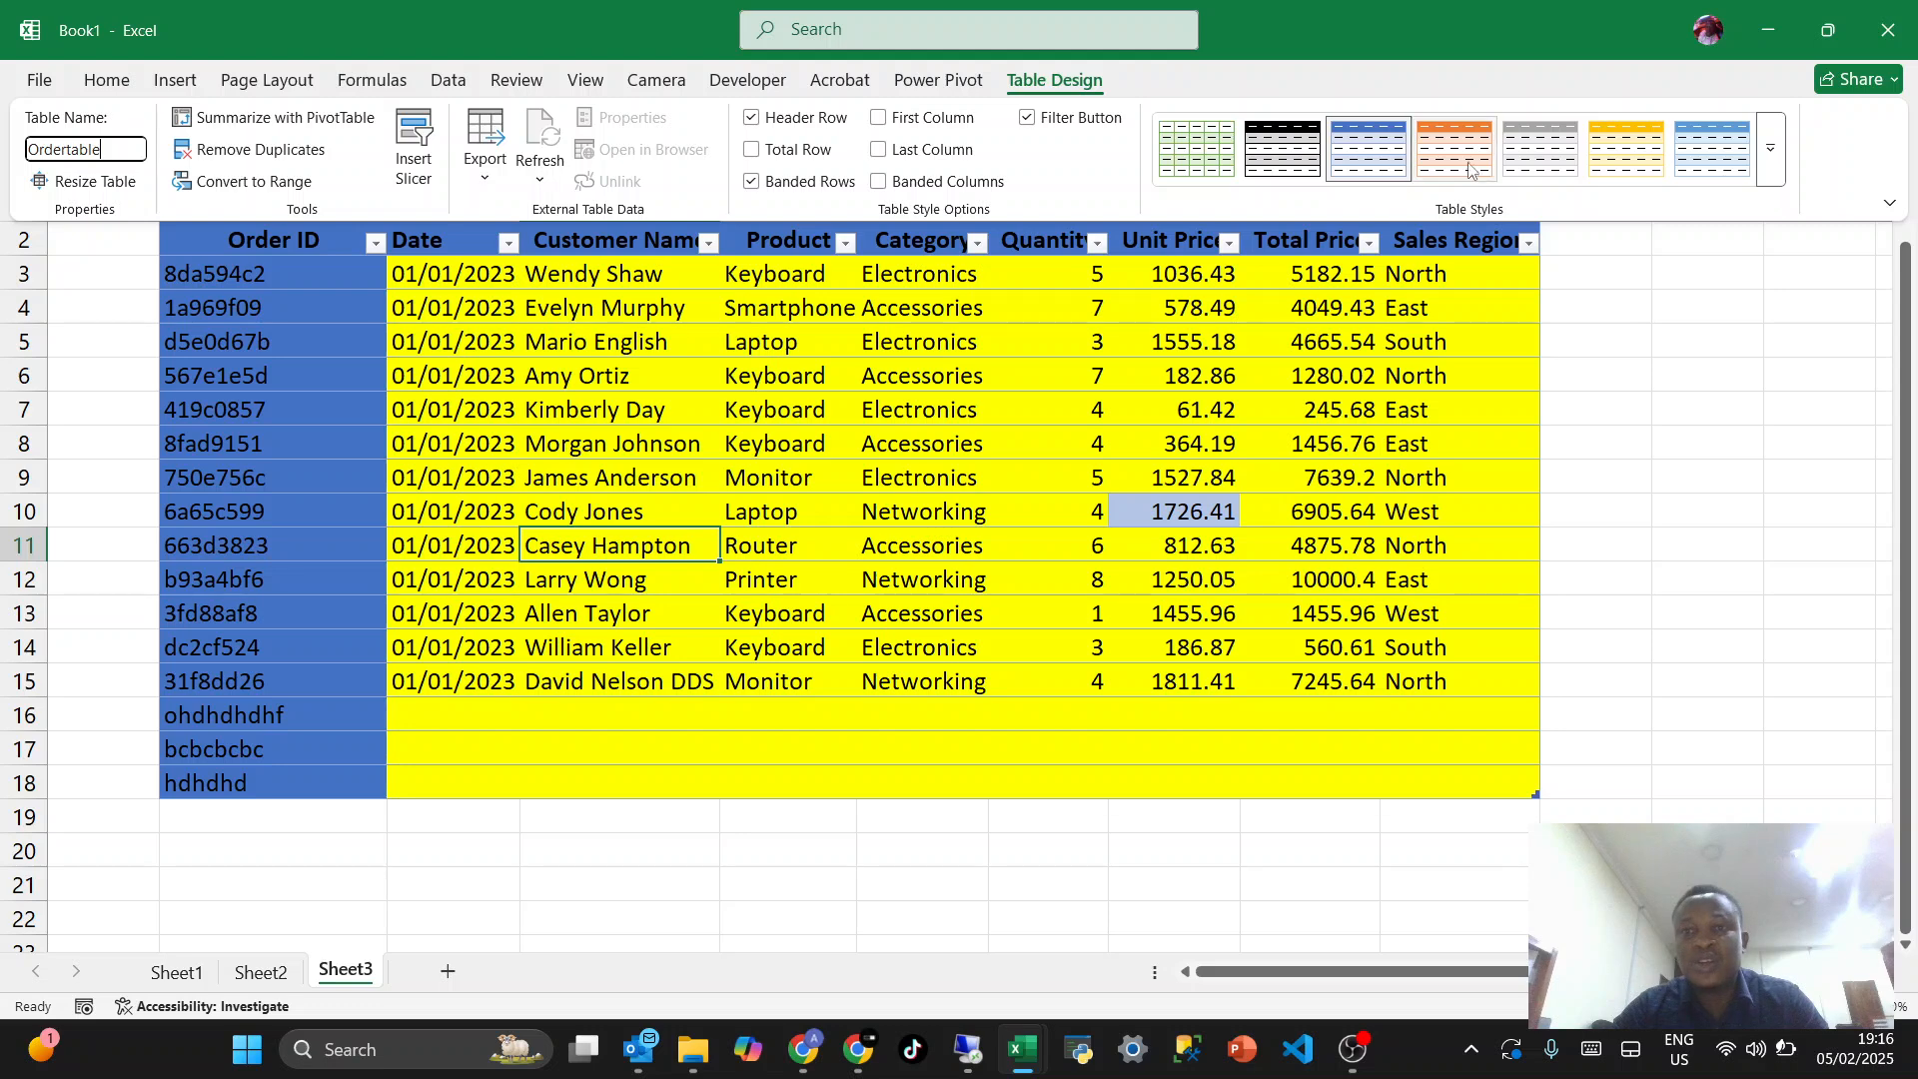
# - Apply the gold table style with a black header from the Dark group to the order table
pyautogui.click(1774, 172)
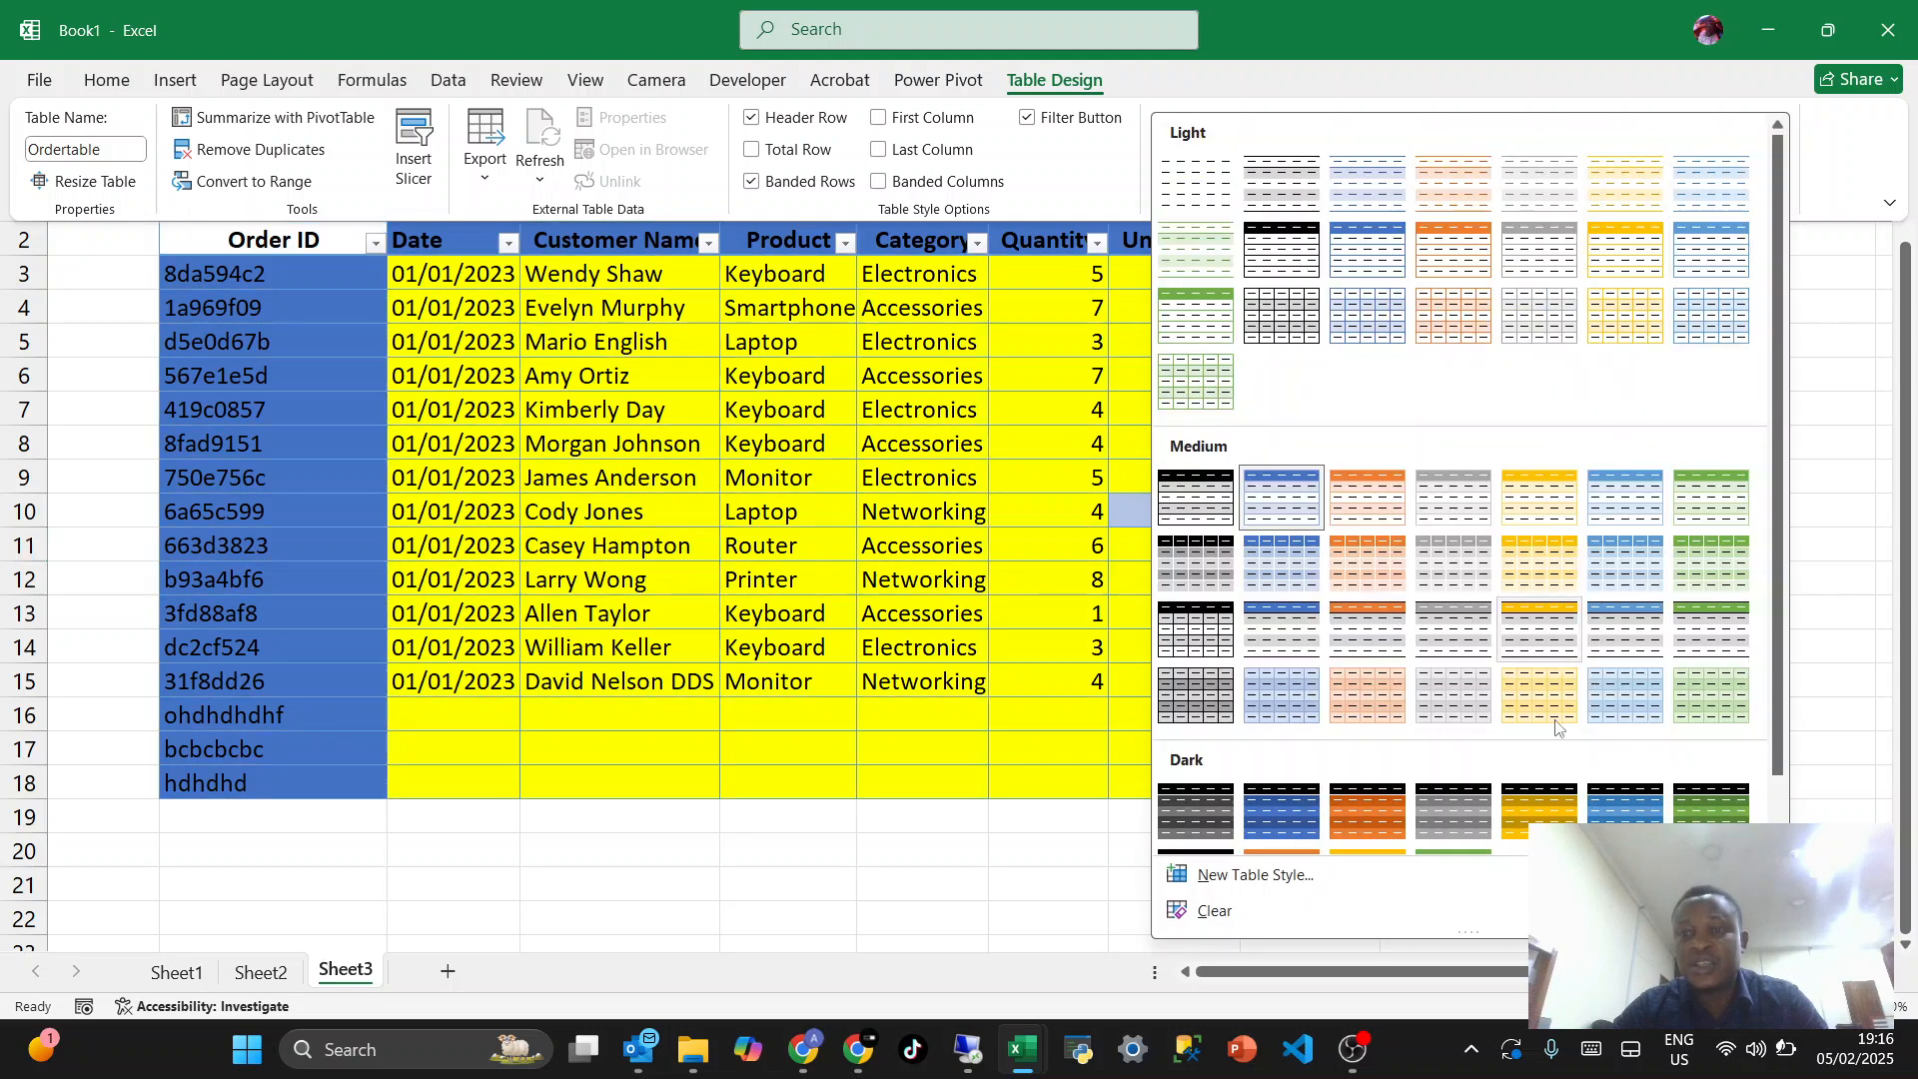
pyautogui.click(1539, 811)
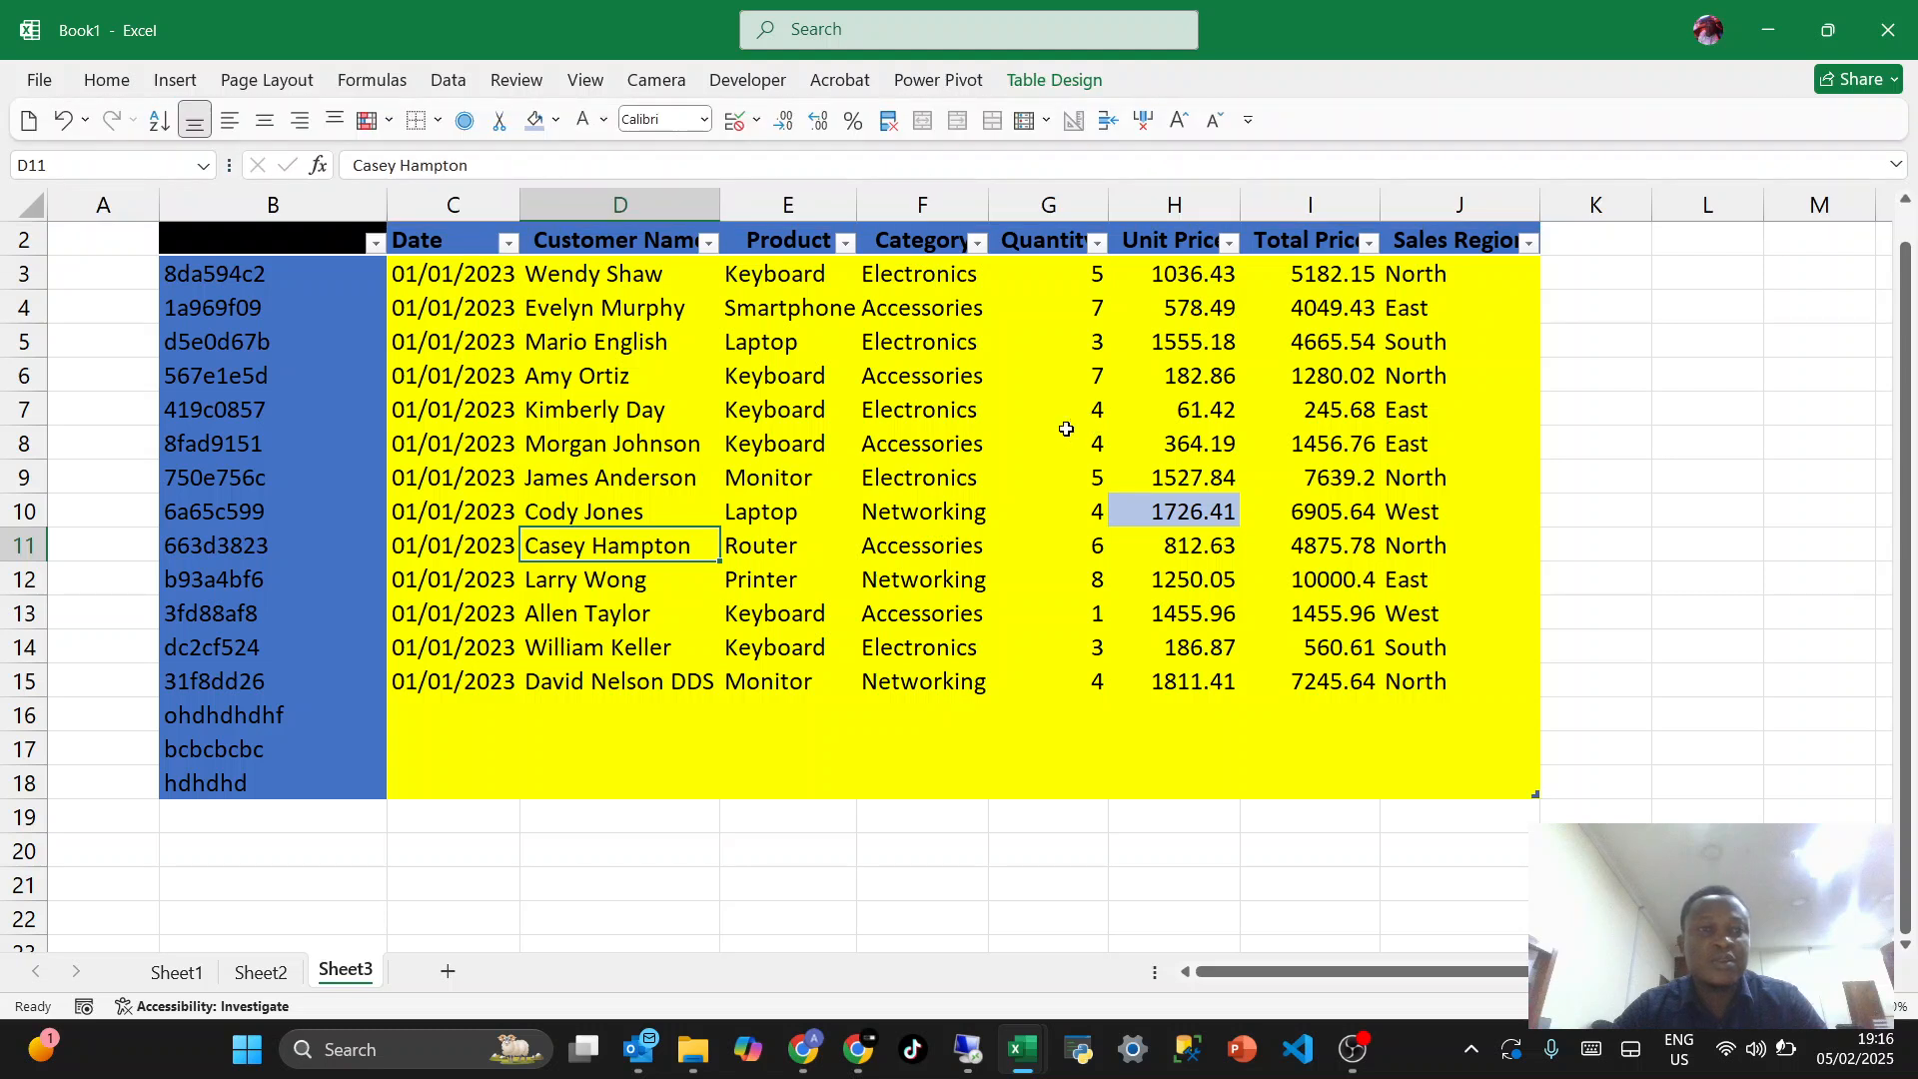
pyautogui.click(888, 466)
pyautogui.click(965, 452)
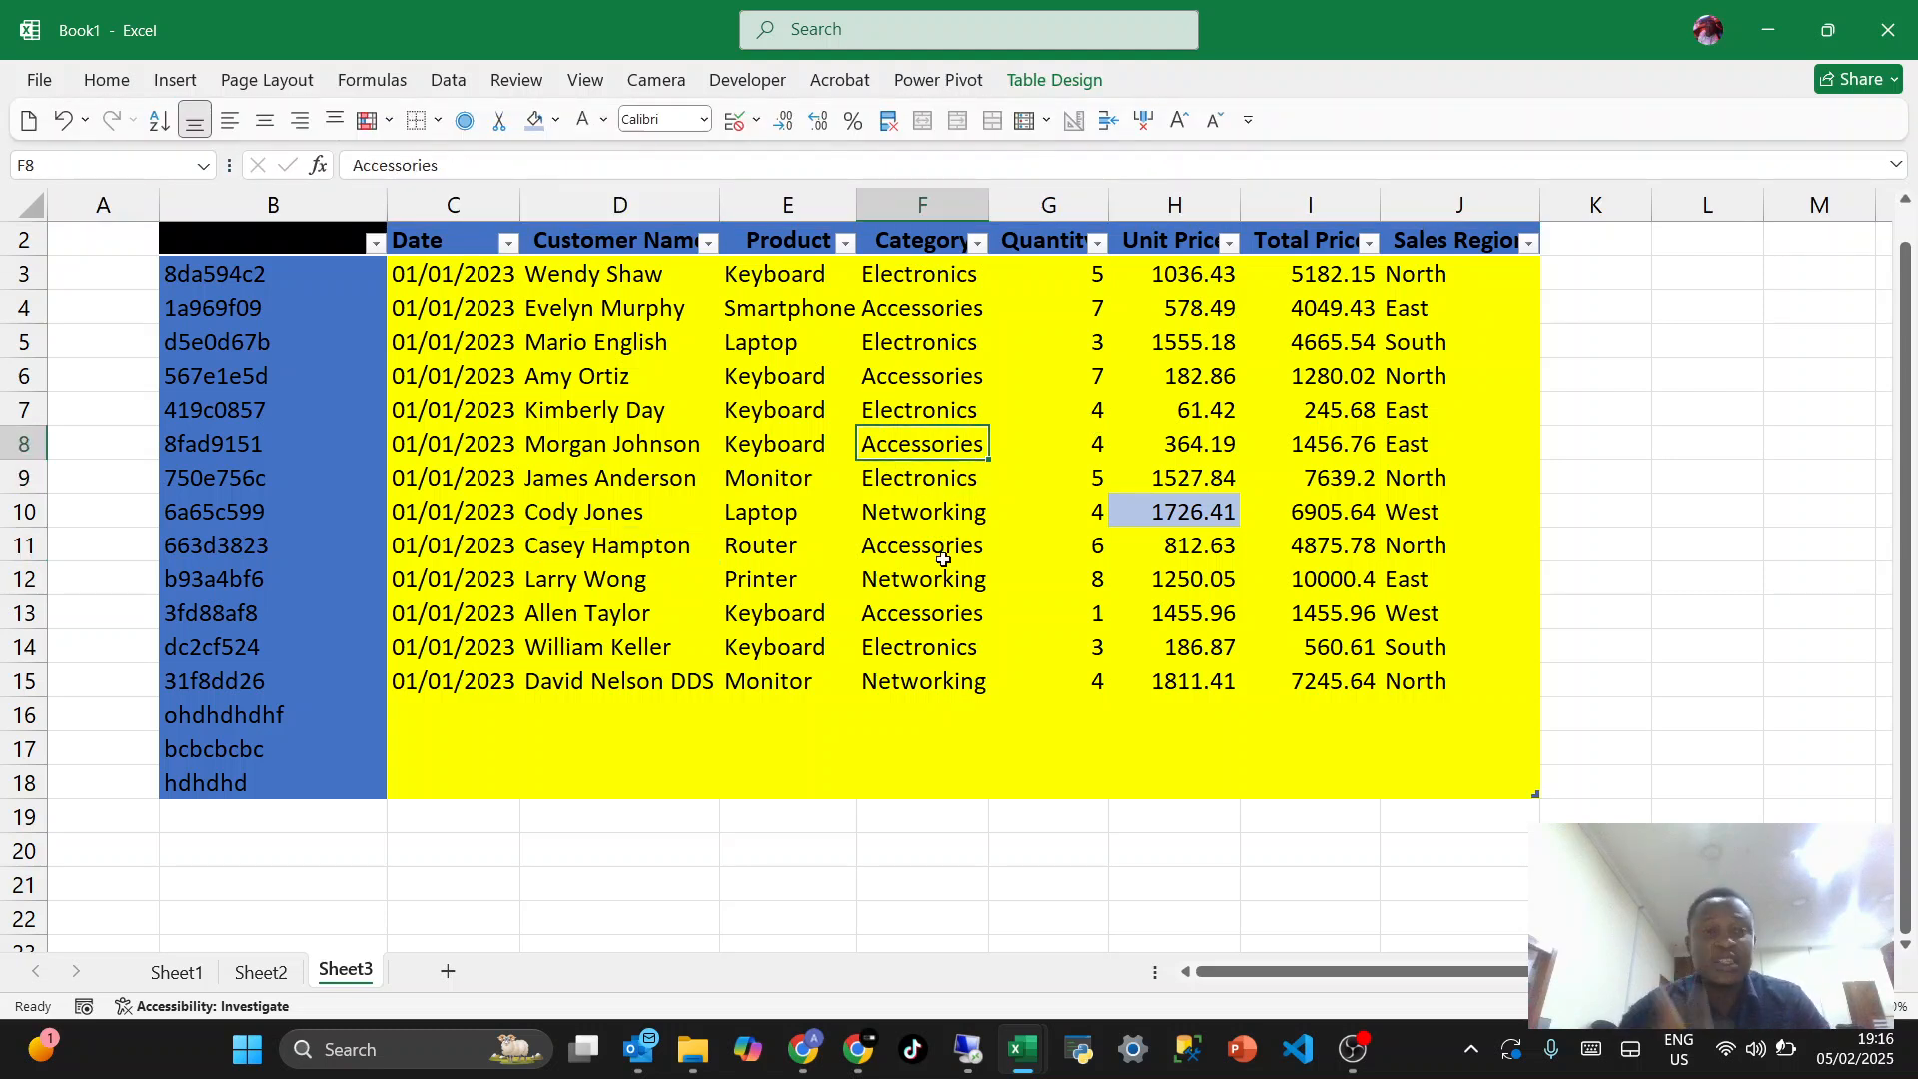
# - Narrow columns B to F and H to J individually until their contents are cut off
pyautogui.moveTo(394, 205); pyautogui.dragTo(243, 207)
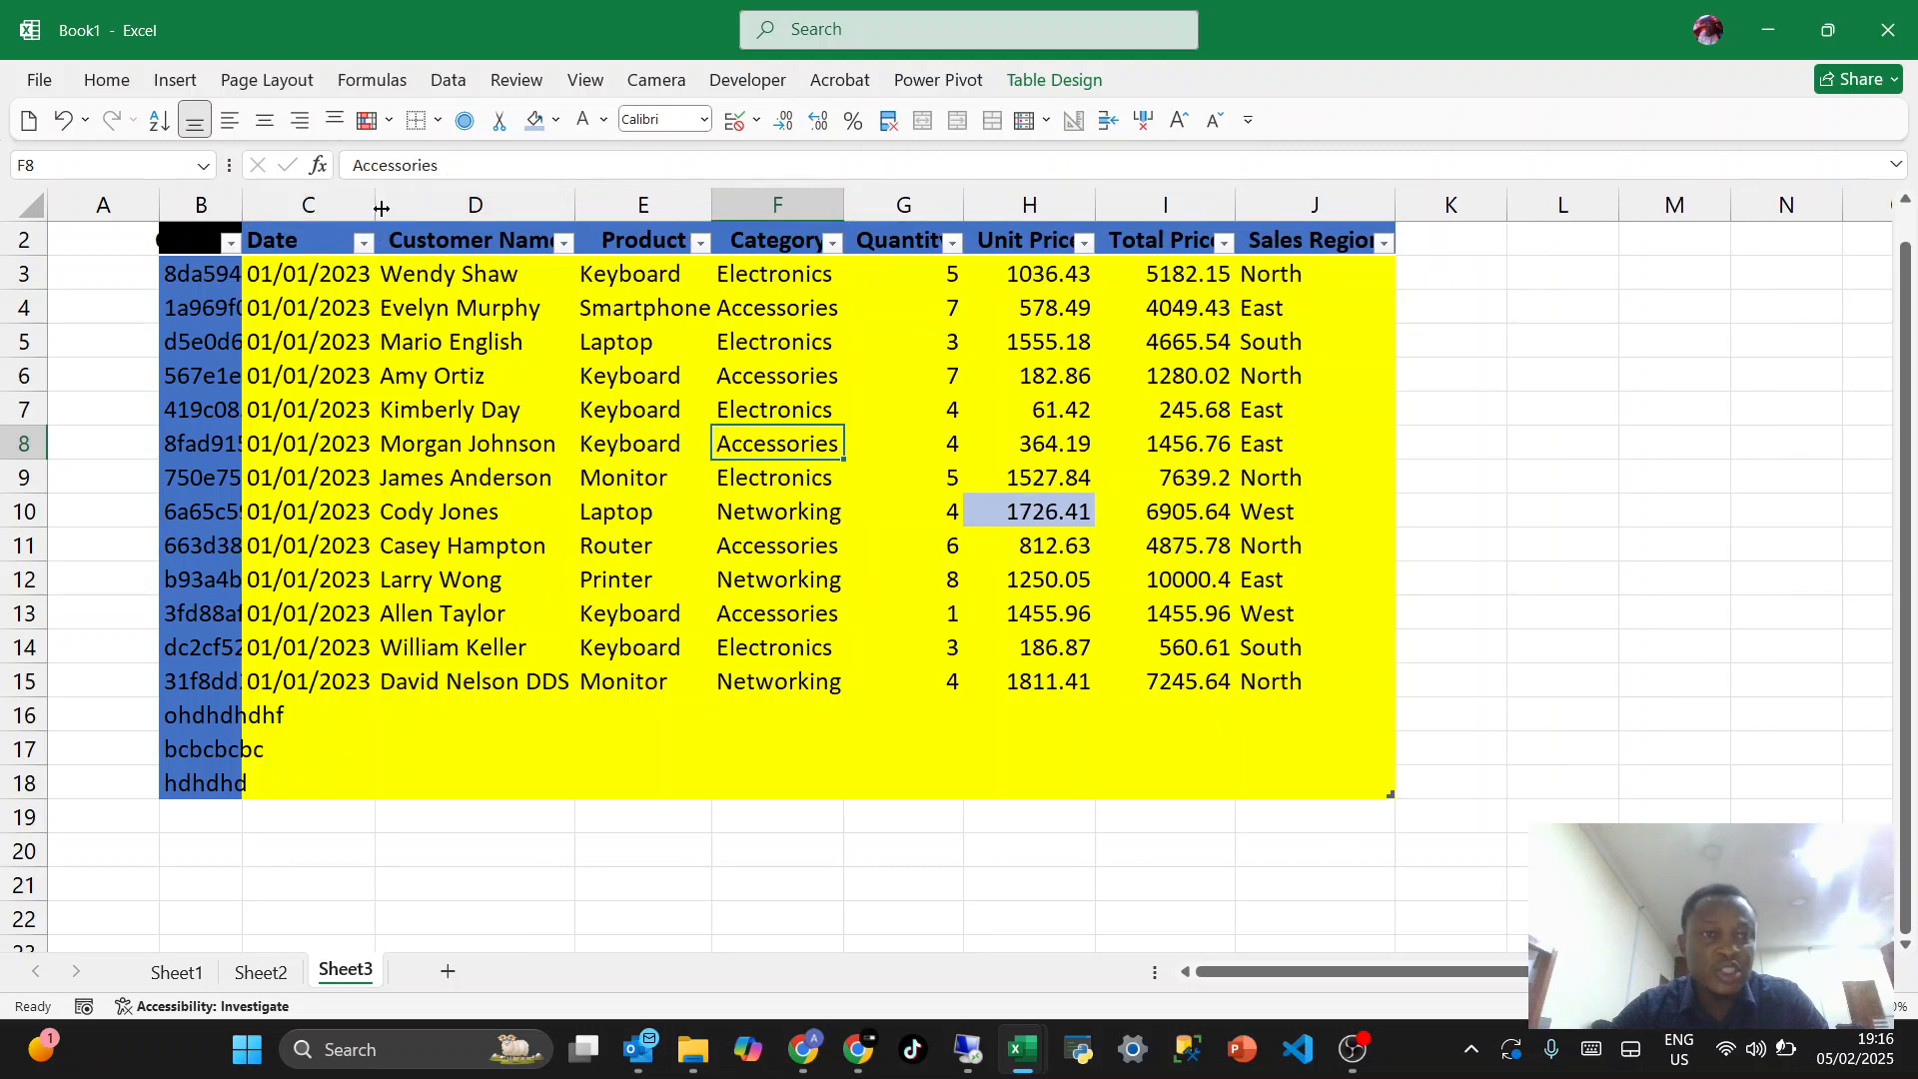
pyautogui.moveTo(380, 208); pyautogui.dragTo(319, 207)
pyautogui.moveTo(519, 205); pyautogui.dragTo(442, 205)
pyautogui.moveTo(579, 198); pyautogui.dragTo(511, 204)
pyautogui.moveTo(642, 196); pyautogui.dragTo(575, 200)
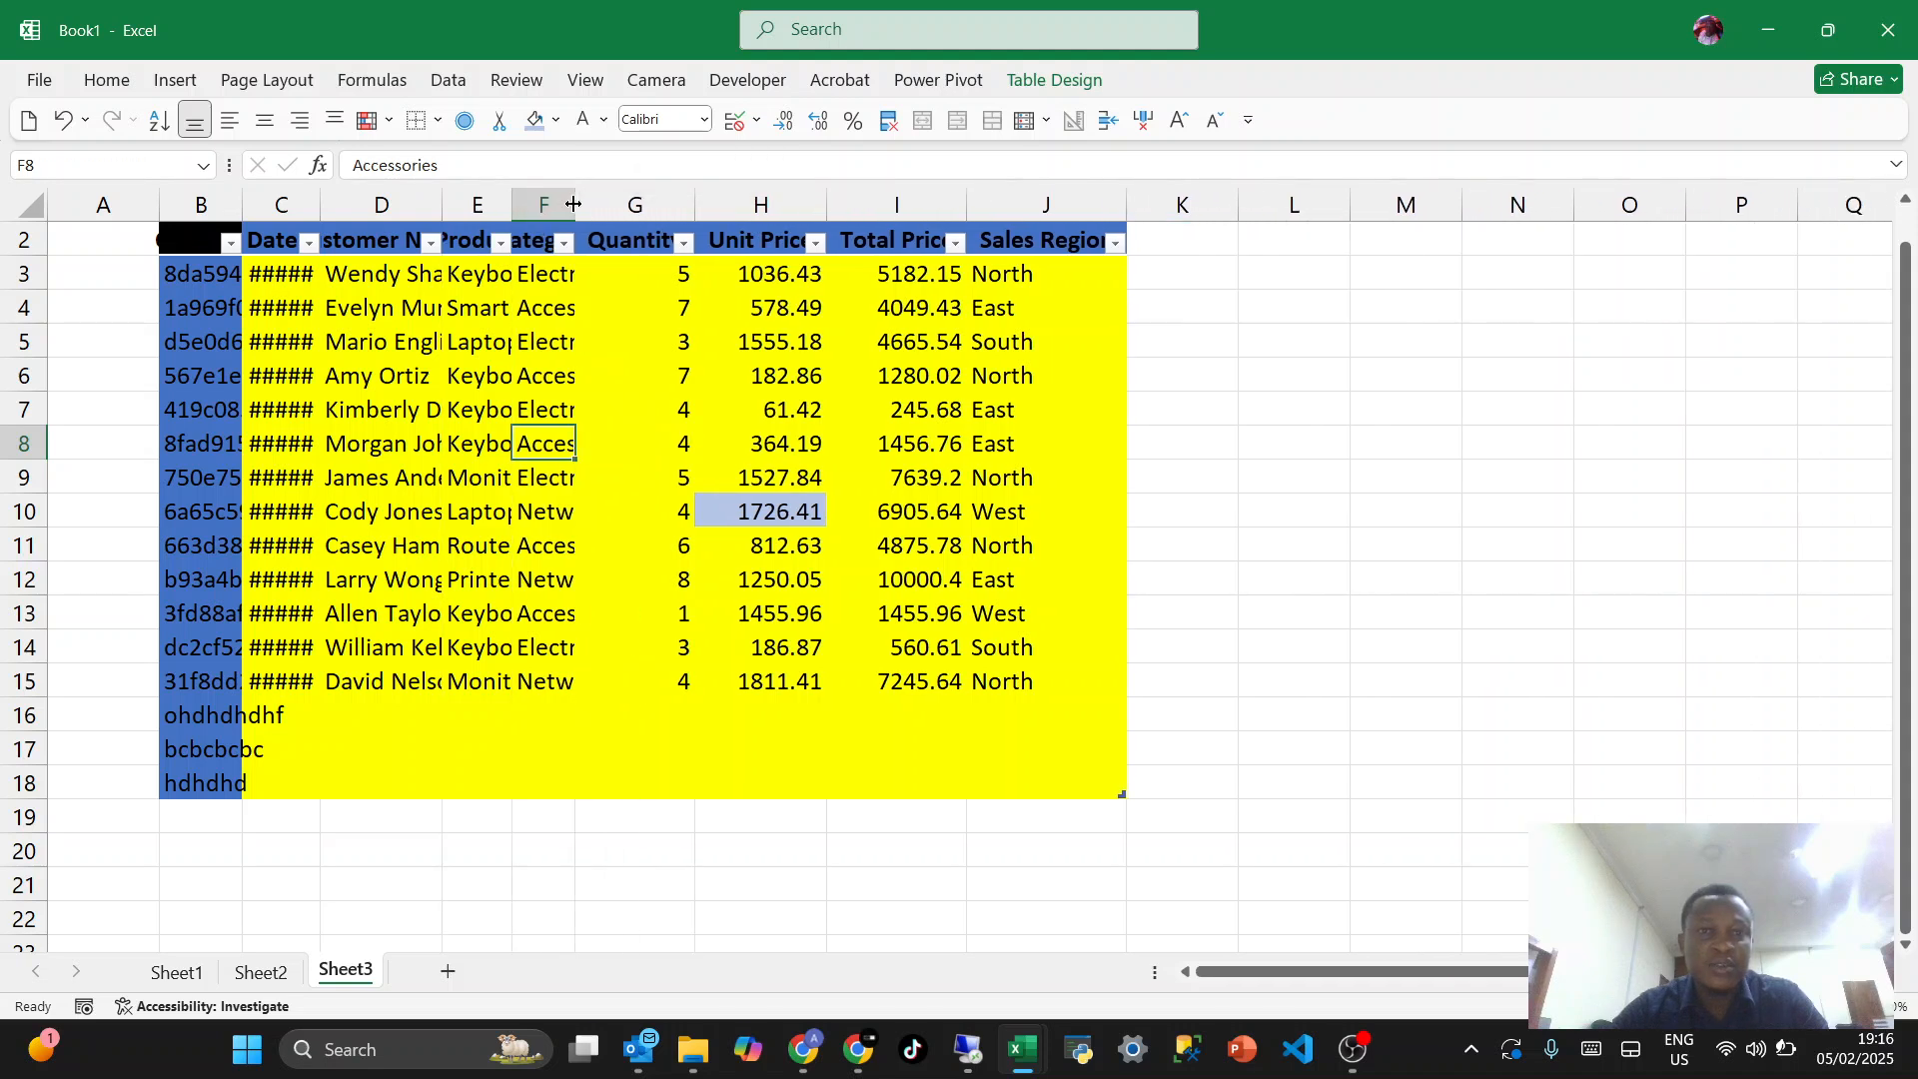
pyautogui.moveTo(826, 205); pyautogui.dragTo(756, 209)
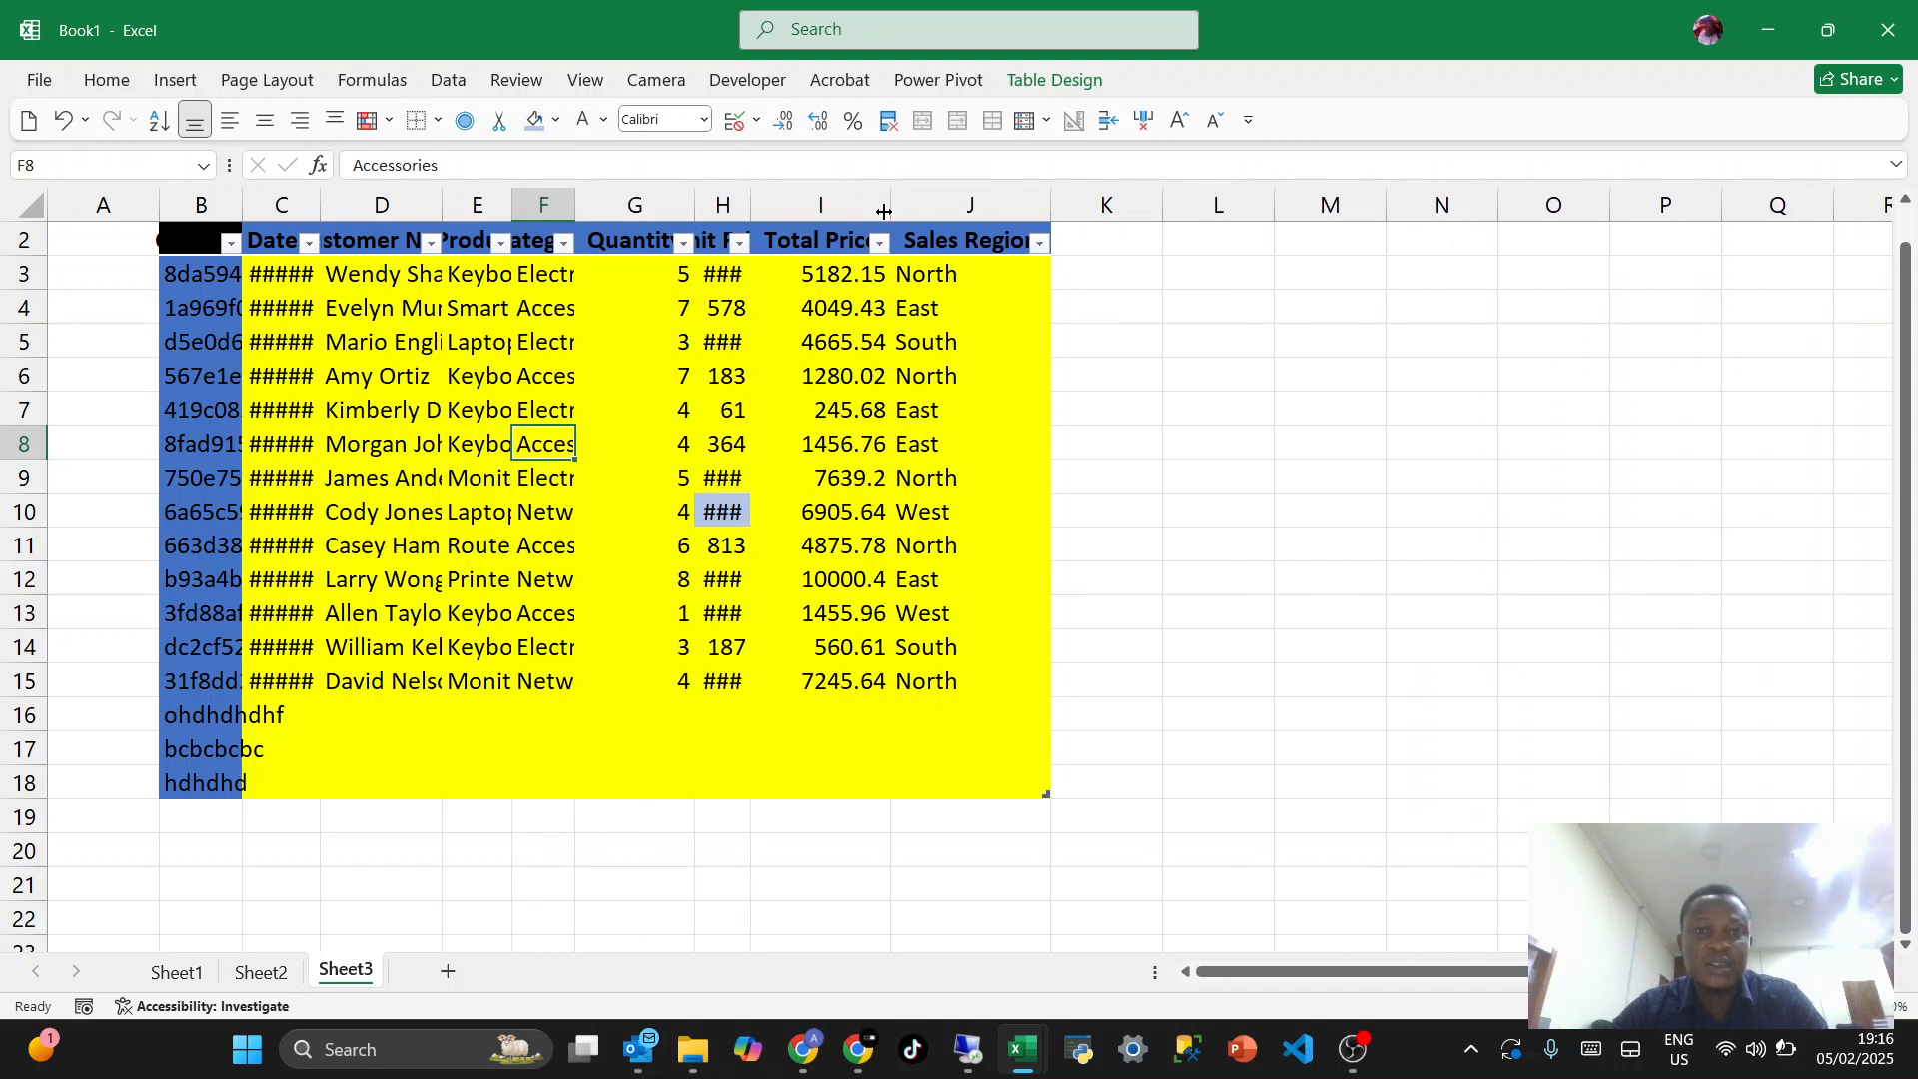
pyautogui.moveTo(890, 205); pyautogui.dragTo(821, 205)
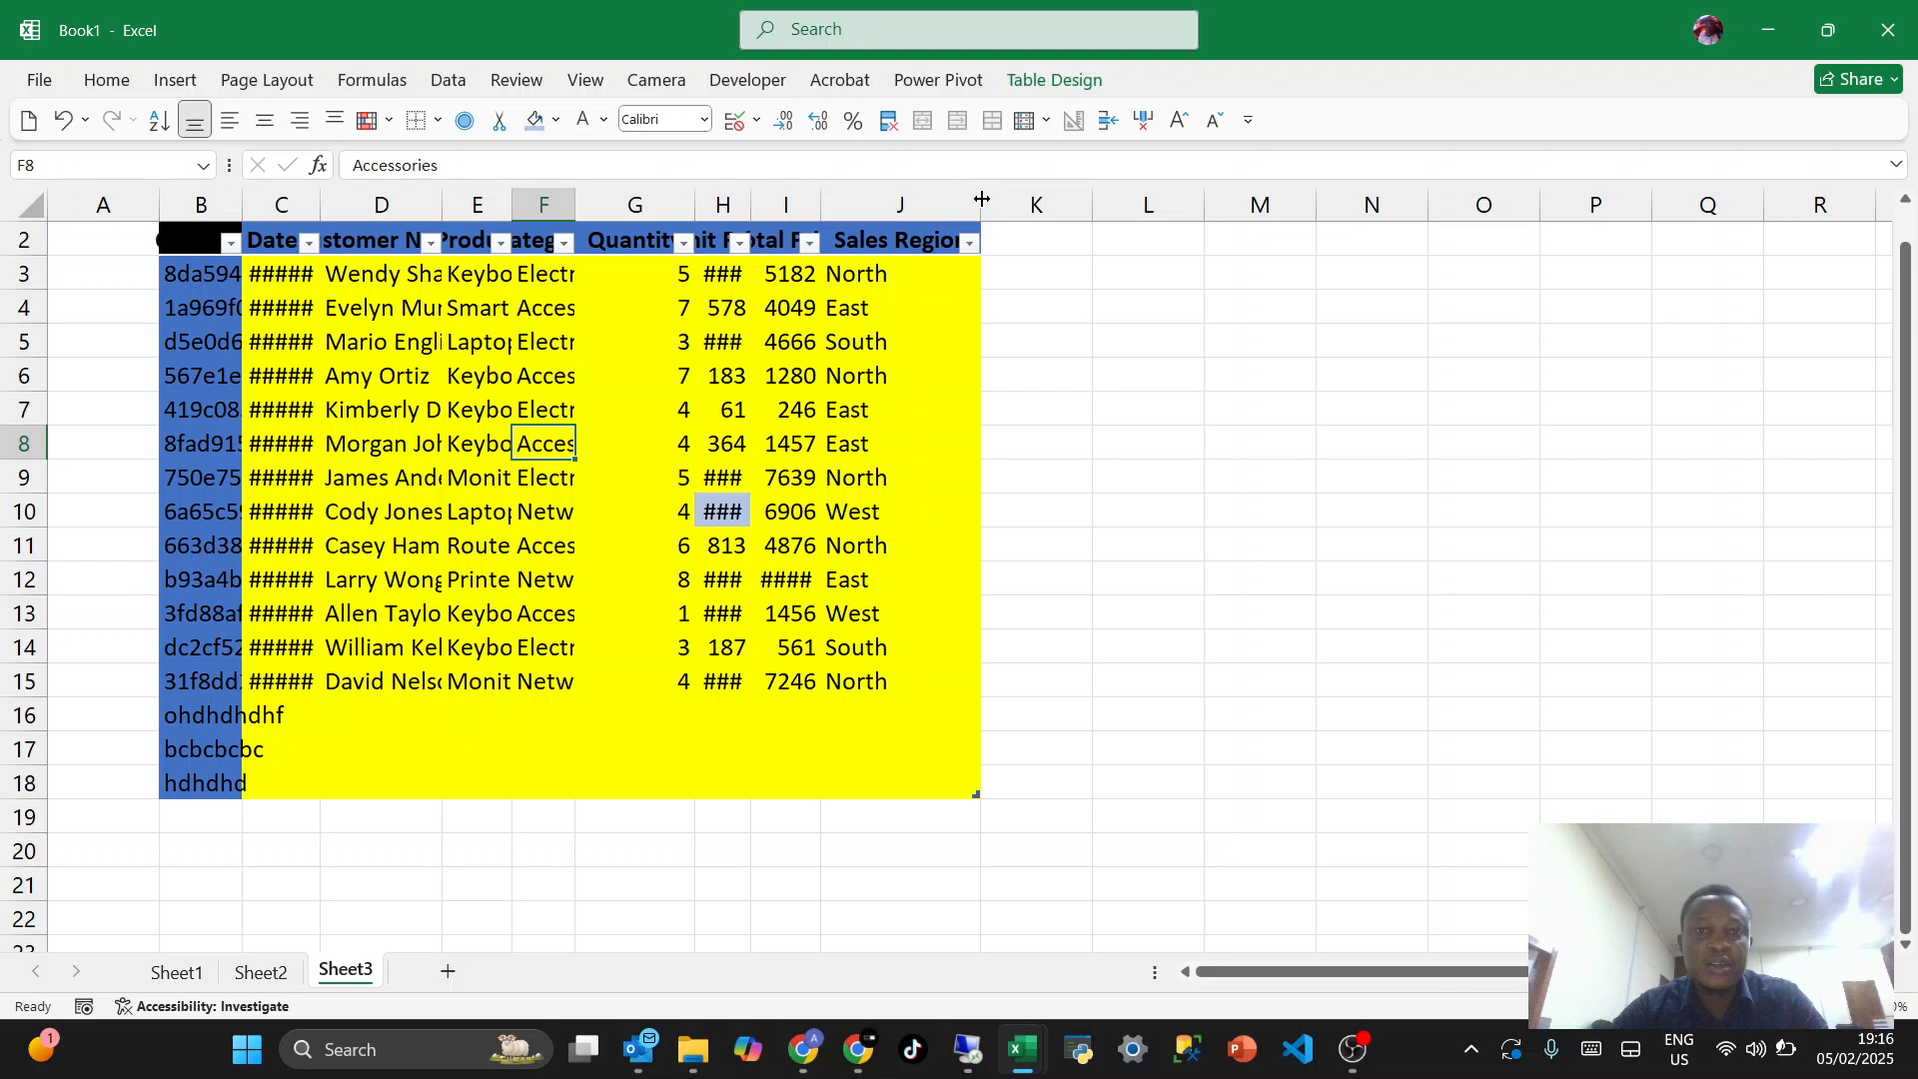
pyautogui.moveTo(980, 200); pyautogui.dragTo(914, 203)
# - Select the table's entire columns B to J and AutoFit all their widths to the contents at once
pyautogui.click(479, 415)
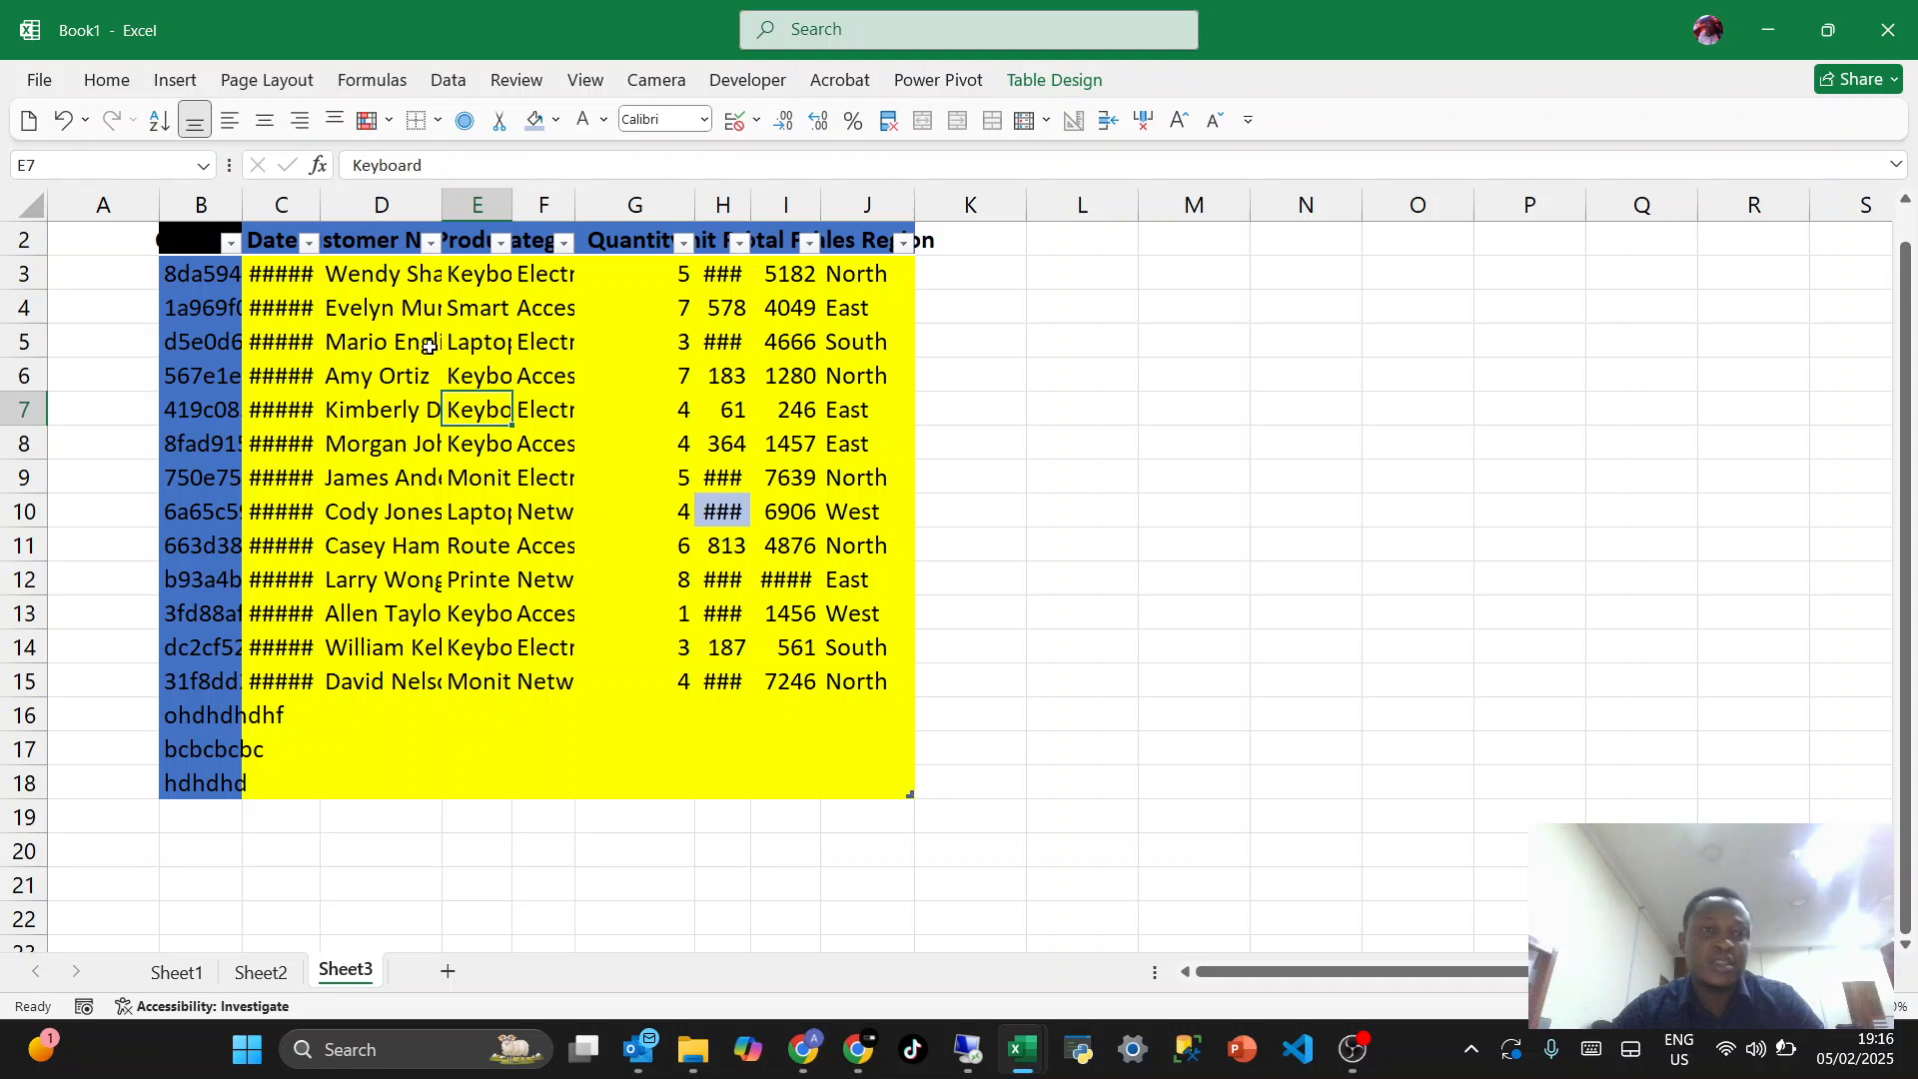
pyautogui.click(367, 363)
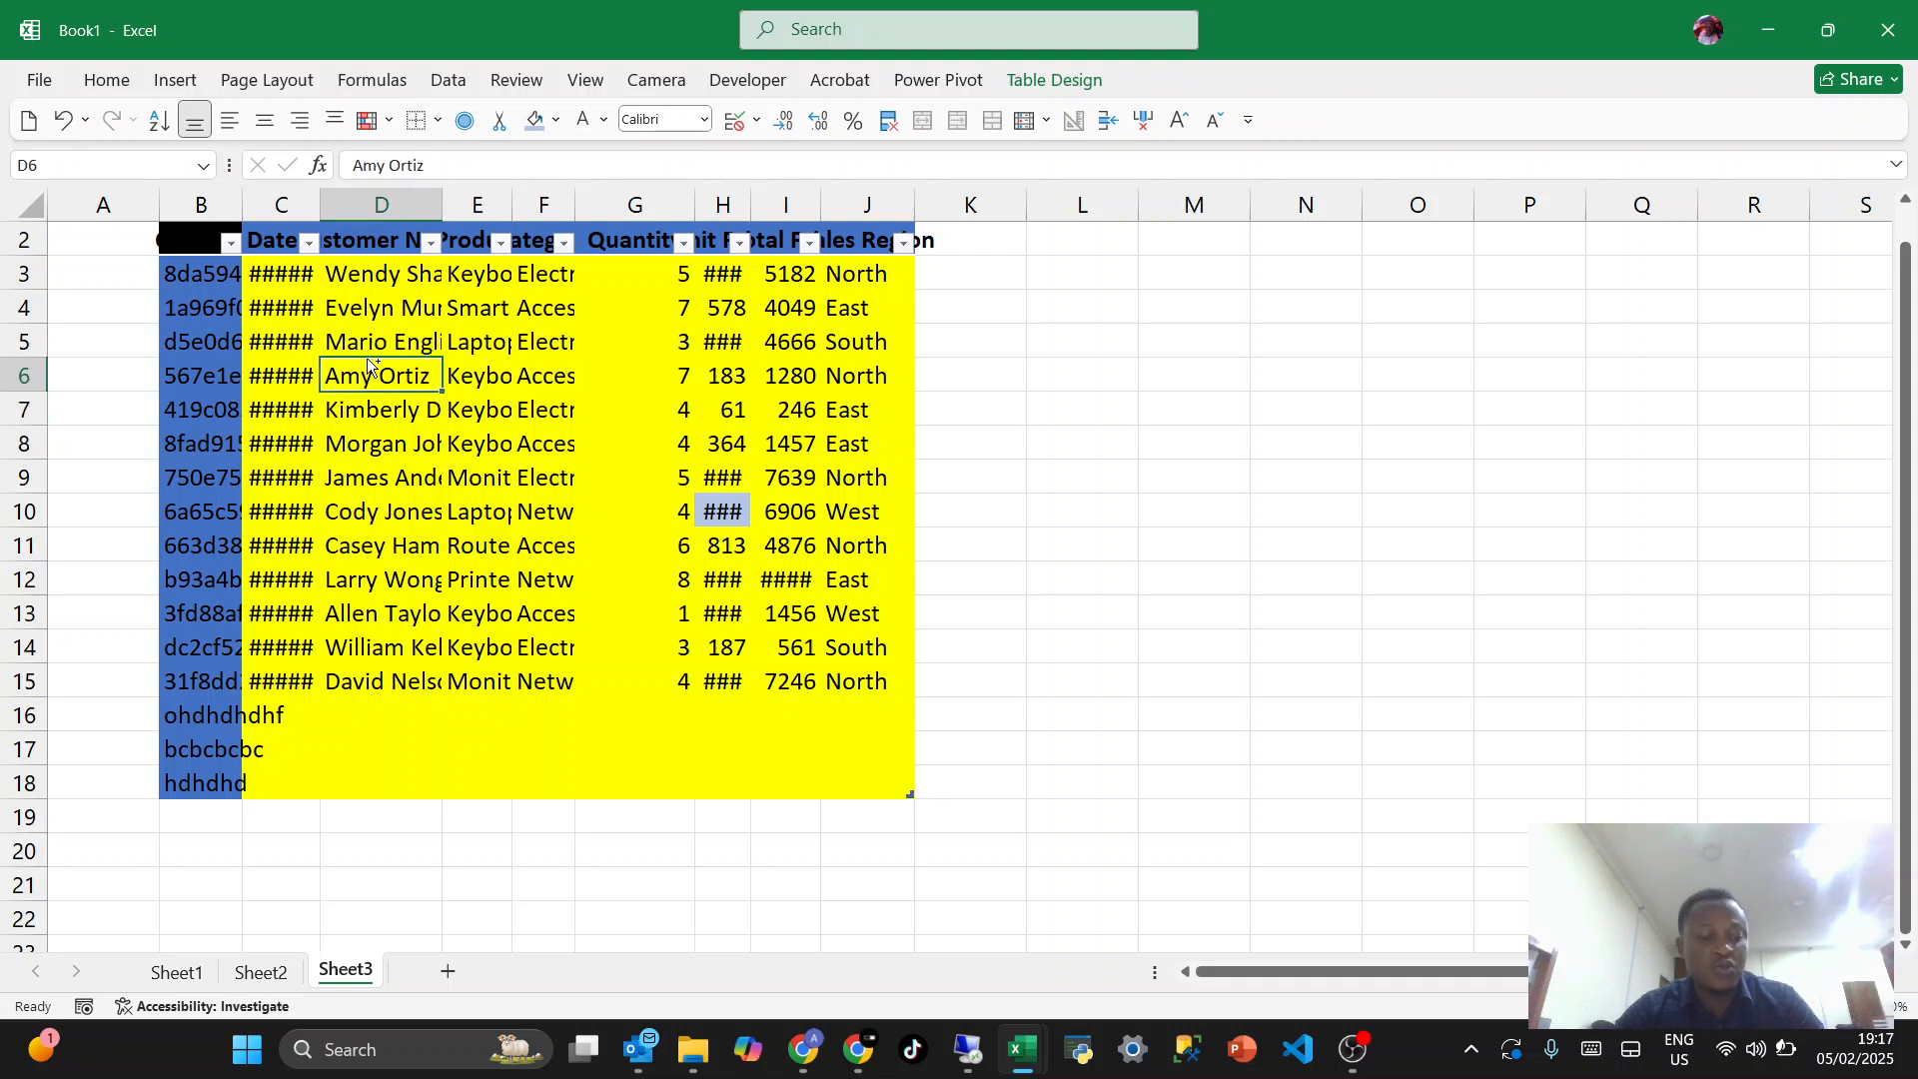
pyautogui.hotkey('ctrl', 'a')
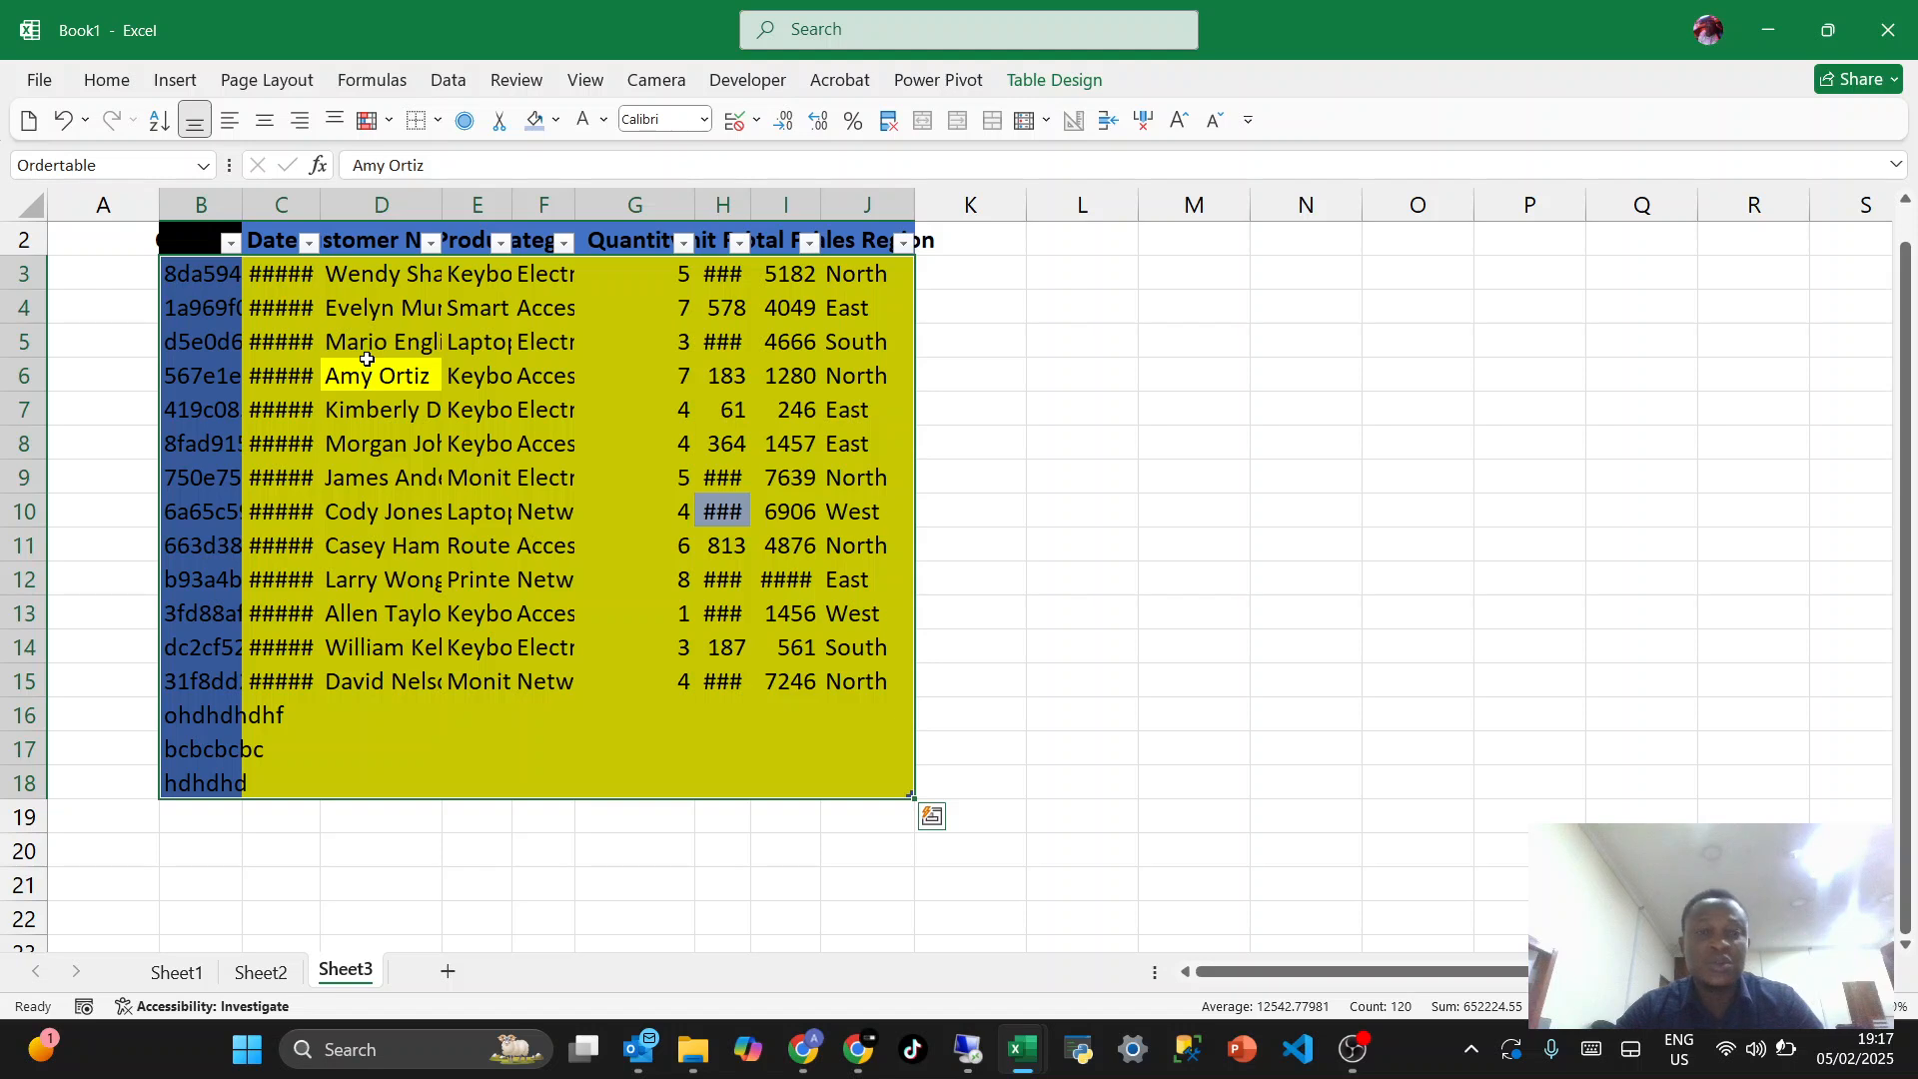
pyautogui.hotkey('ctrl', 'a')
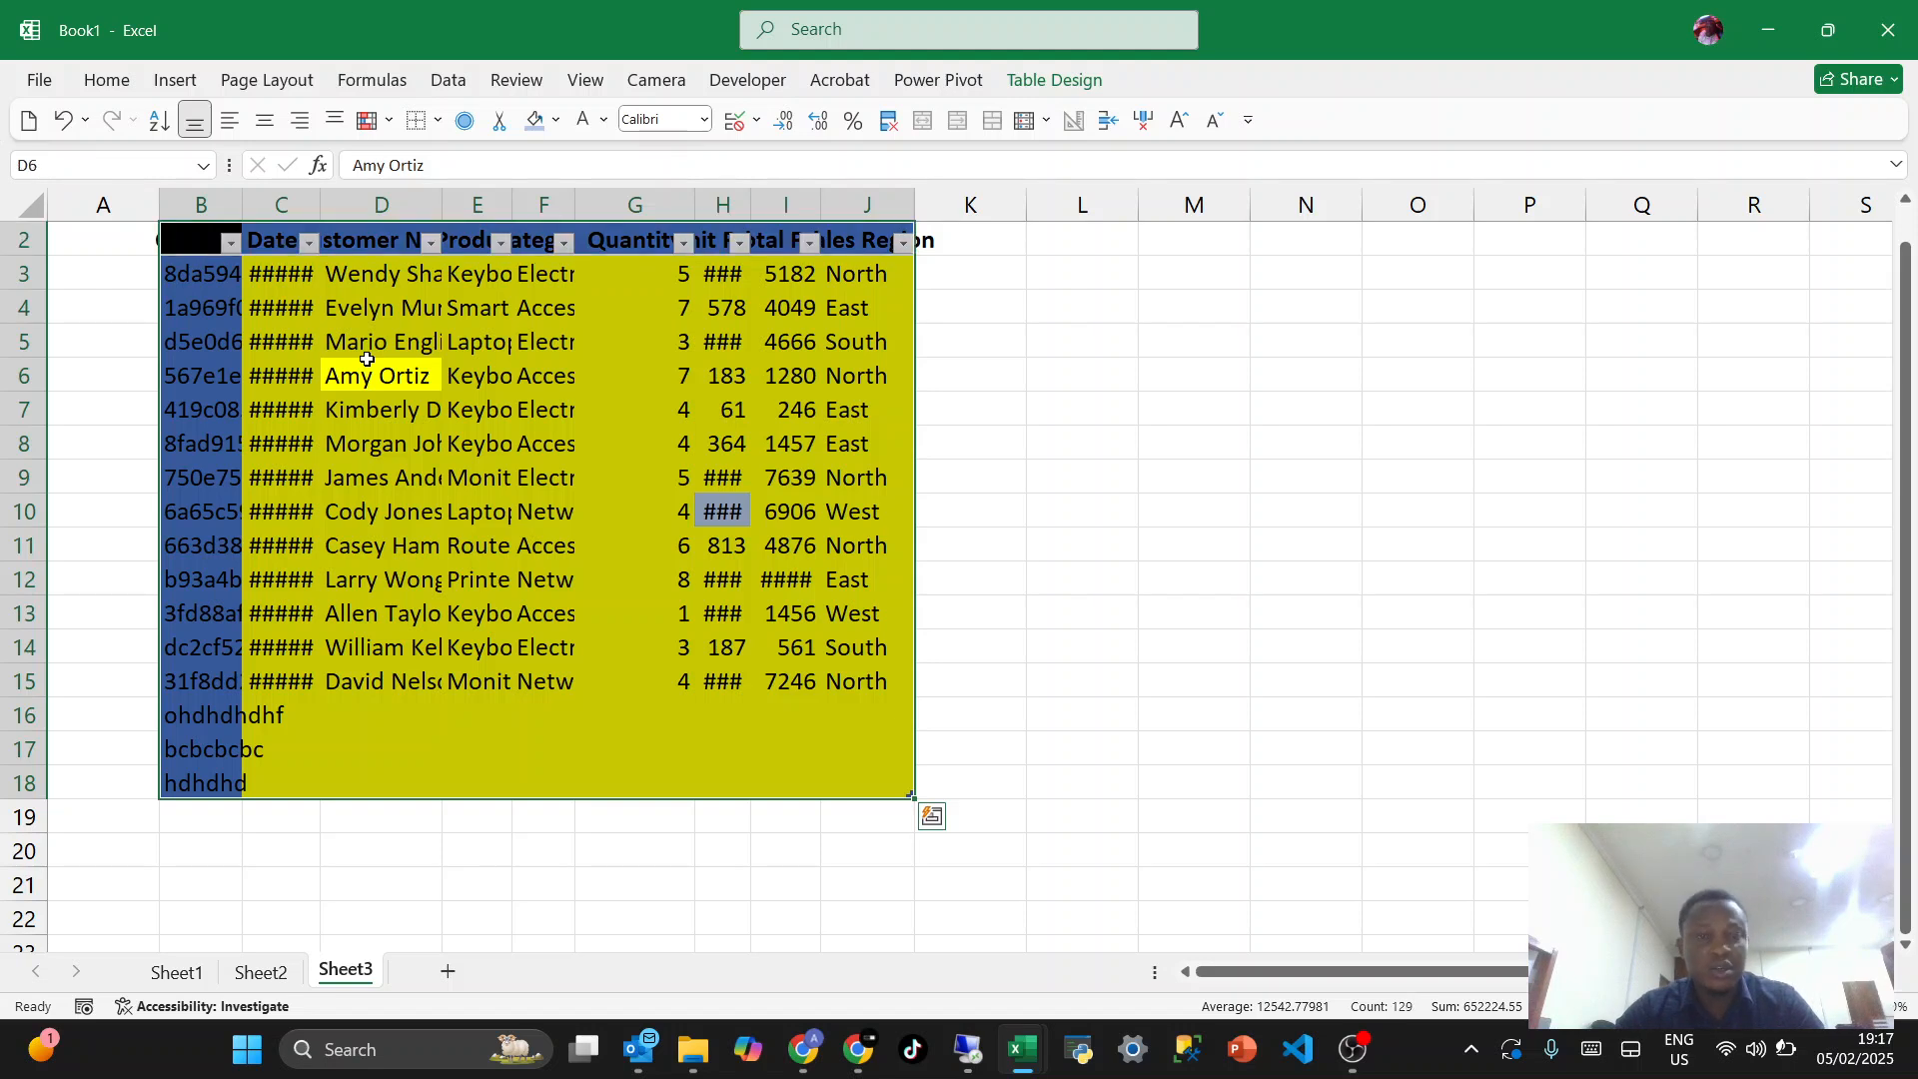
pyautogui.hotkey('ctrl', 'space')
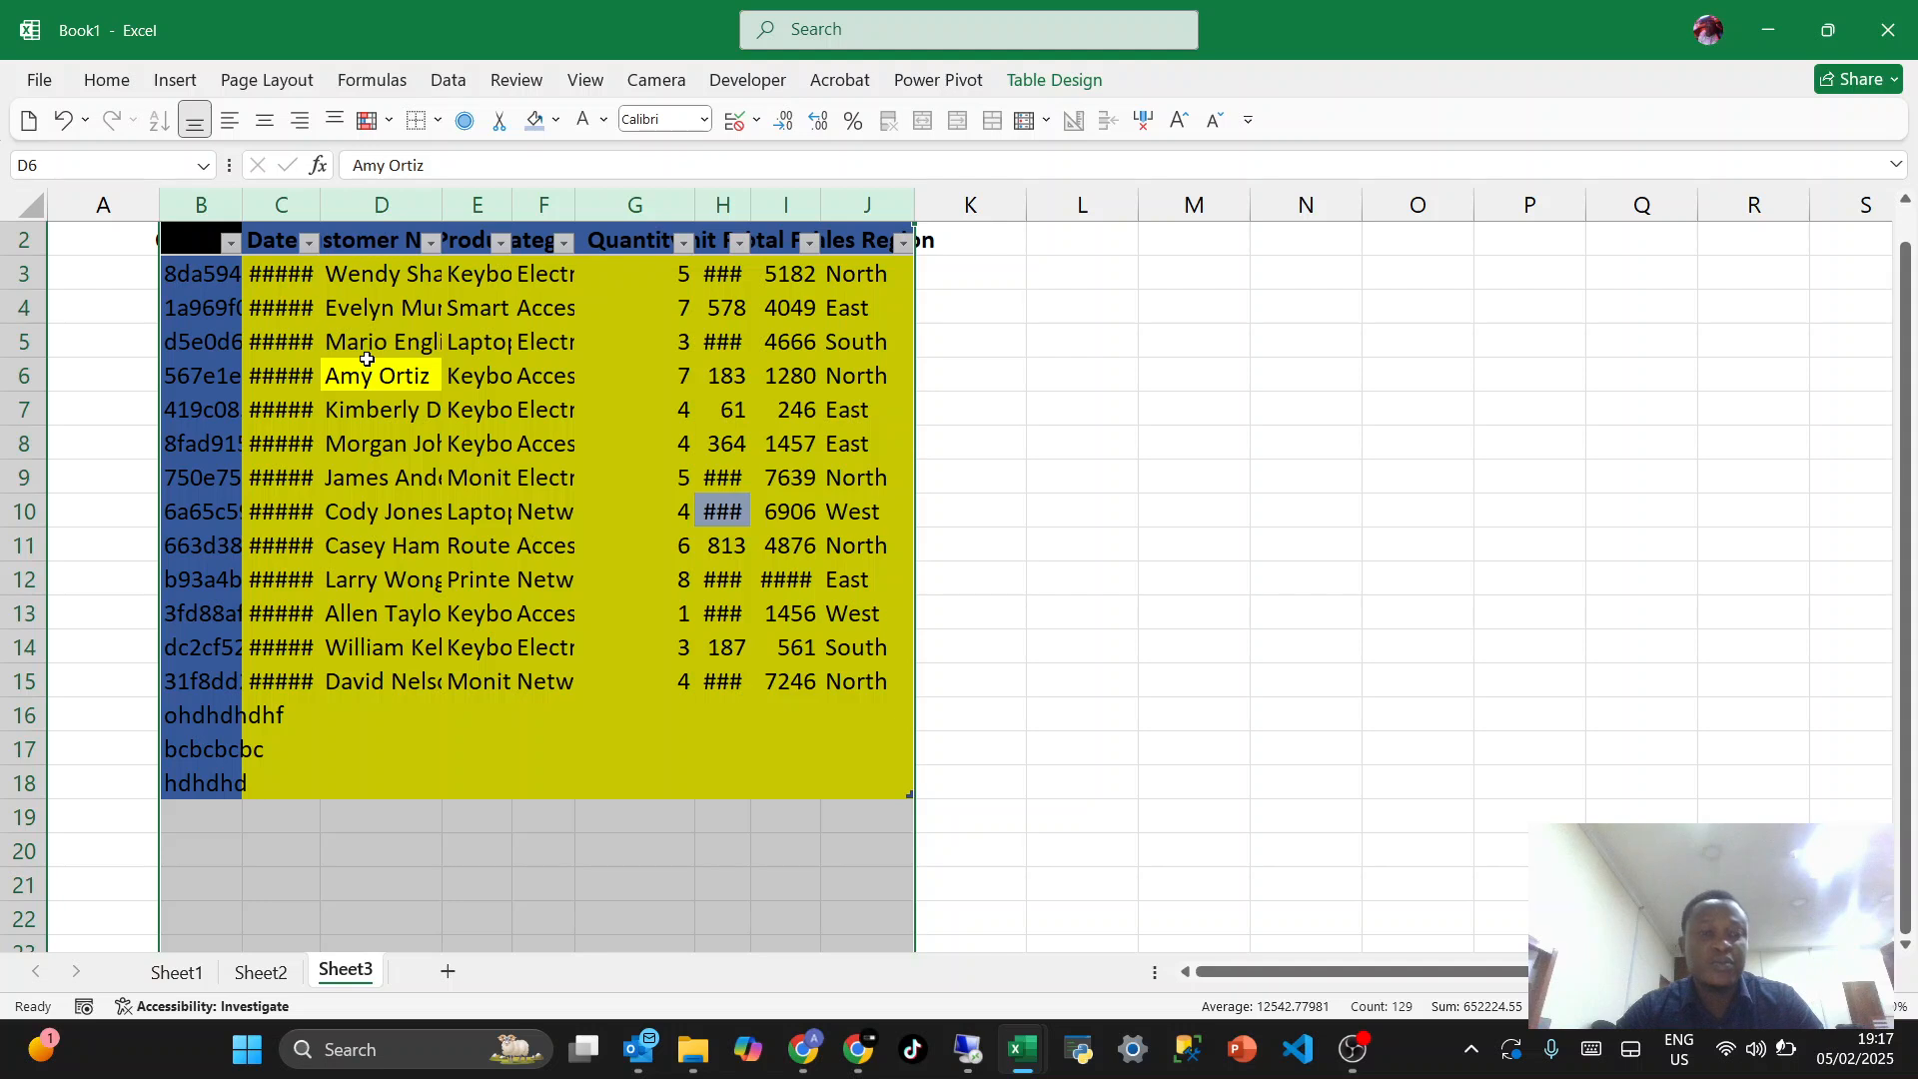
pyautogui.click(343, 428)
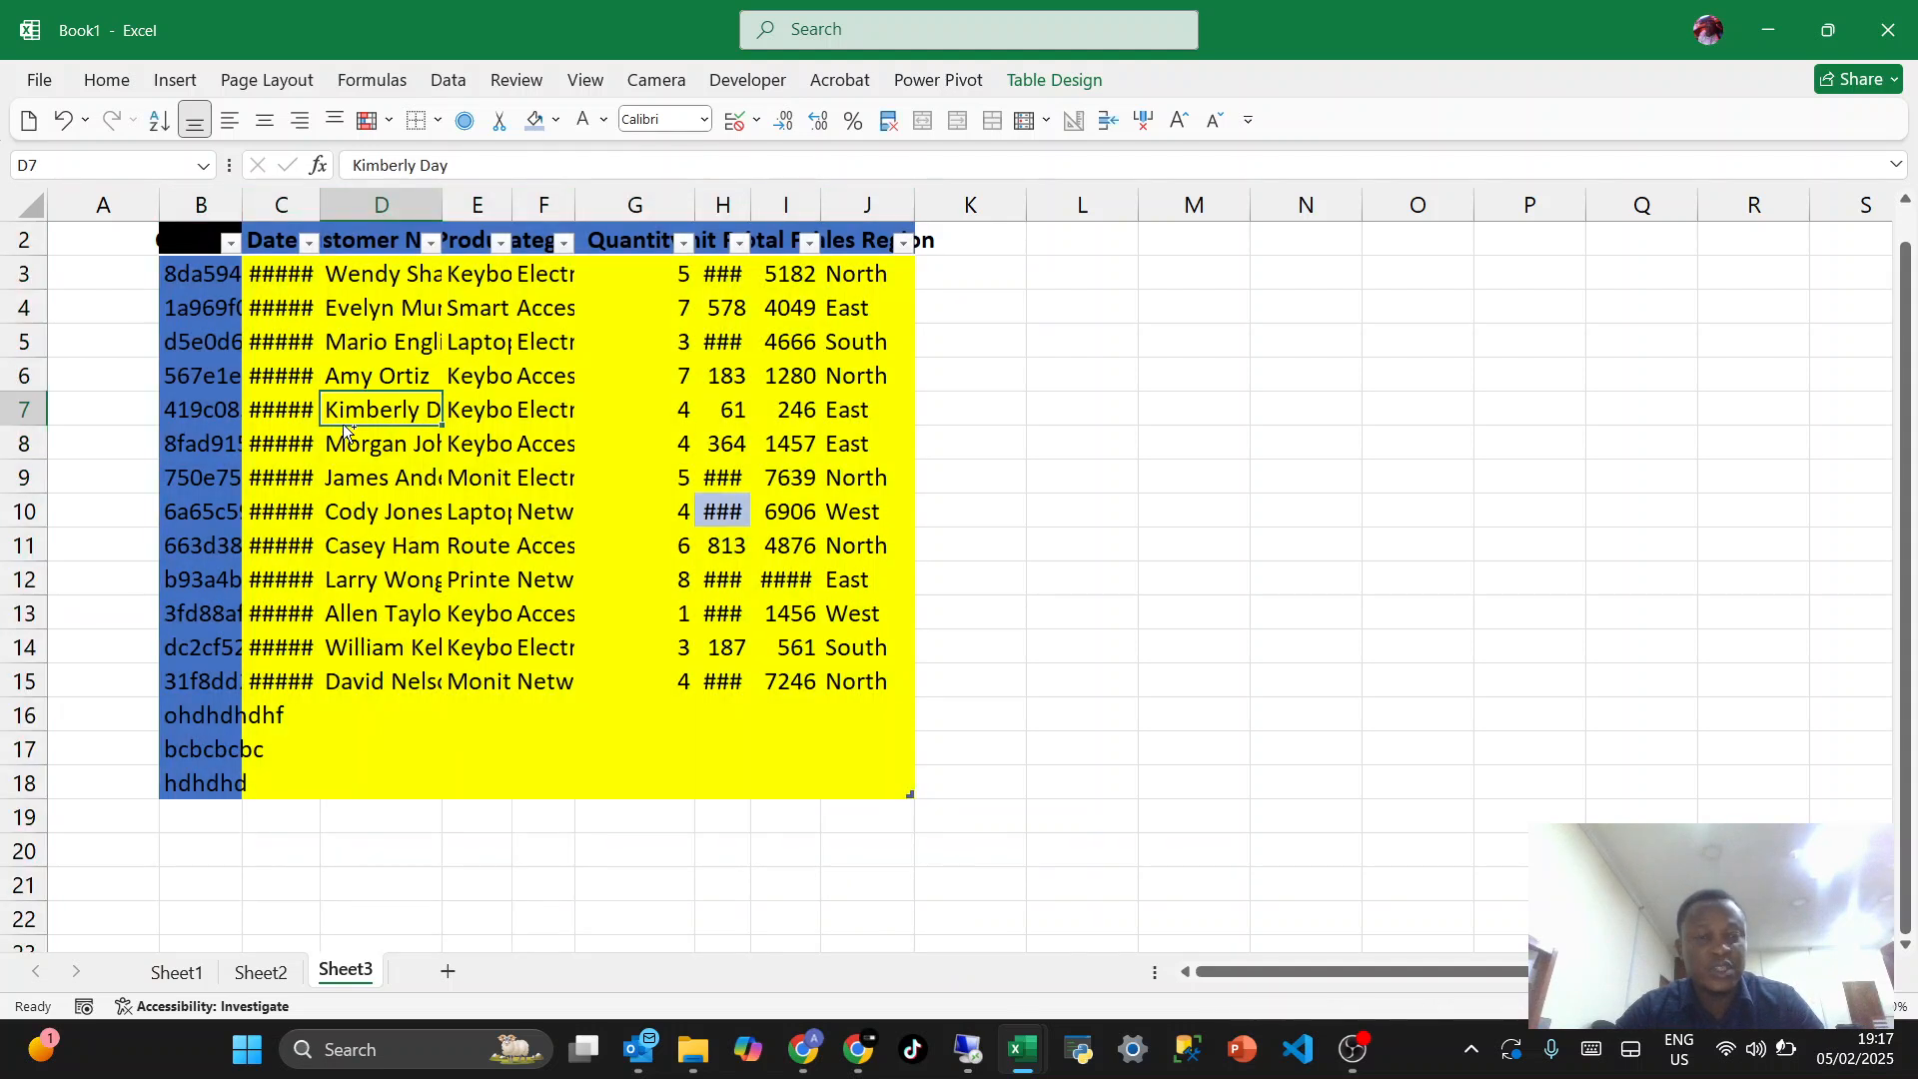
pyautogui.hotkey('ctrl', 'a')
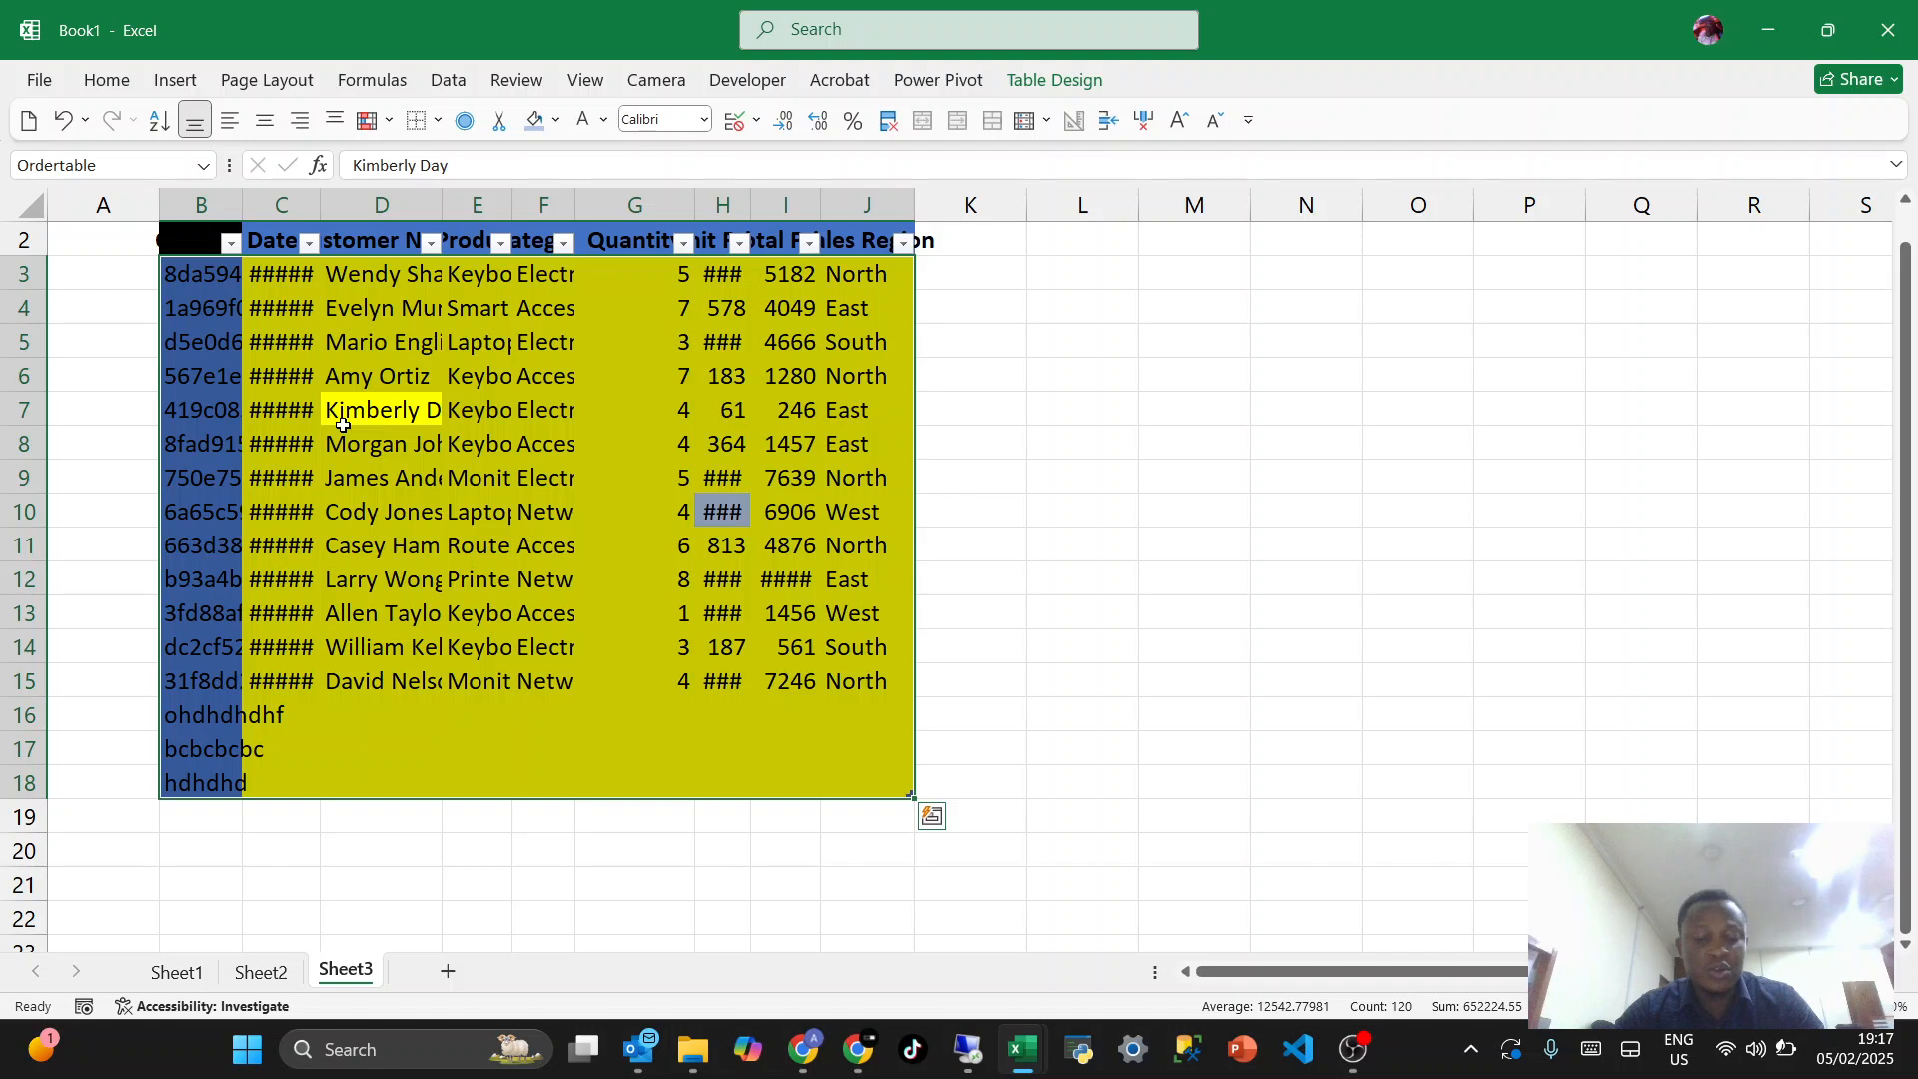
pyautogui.hotkey('ctrl', 'space')
pyautogui.hotkey('ctrl', 'space')
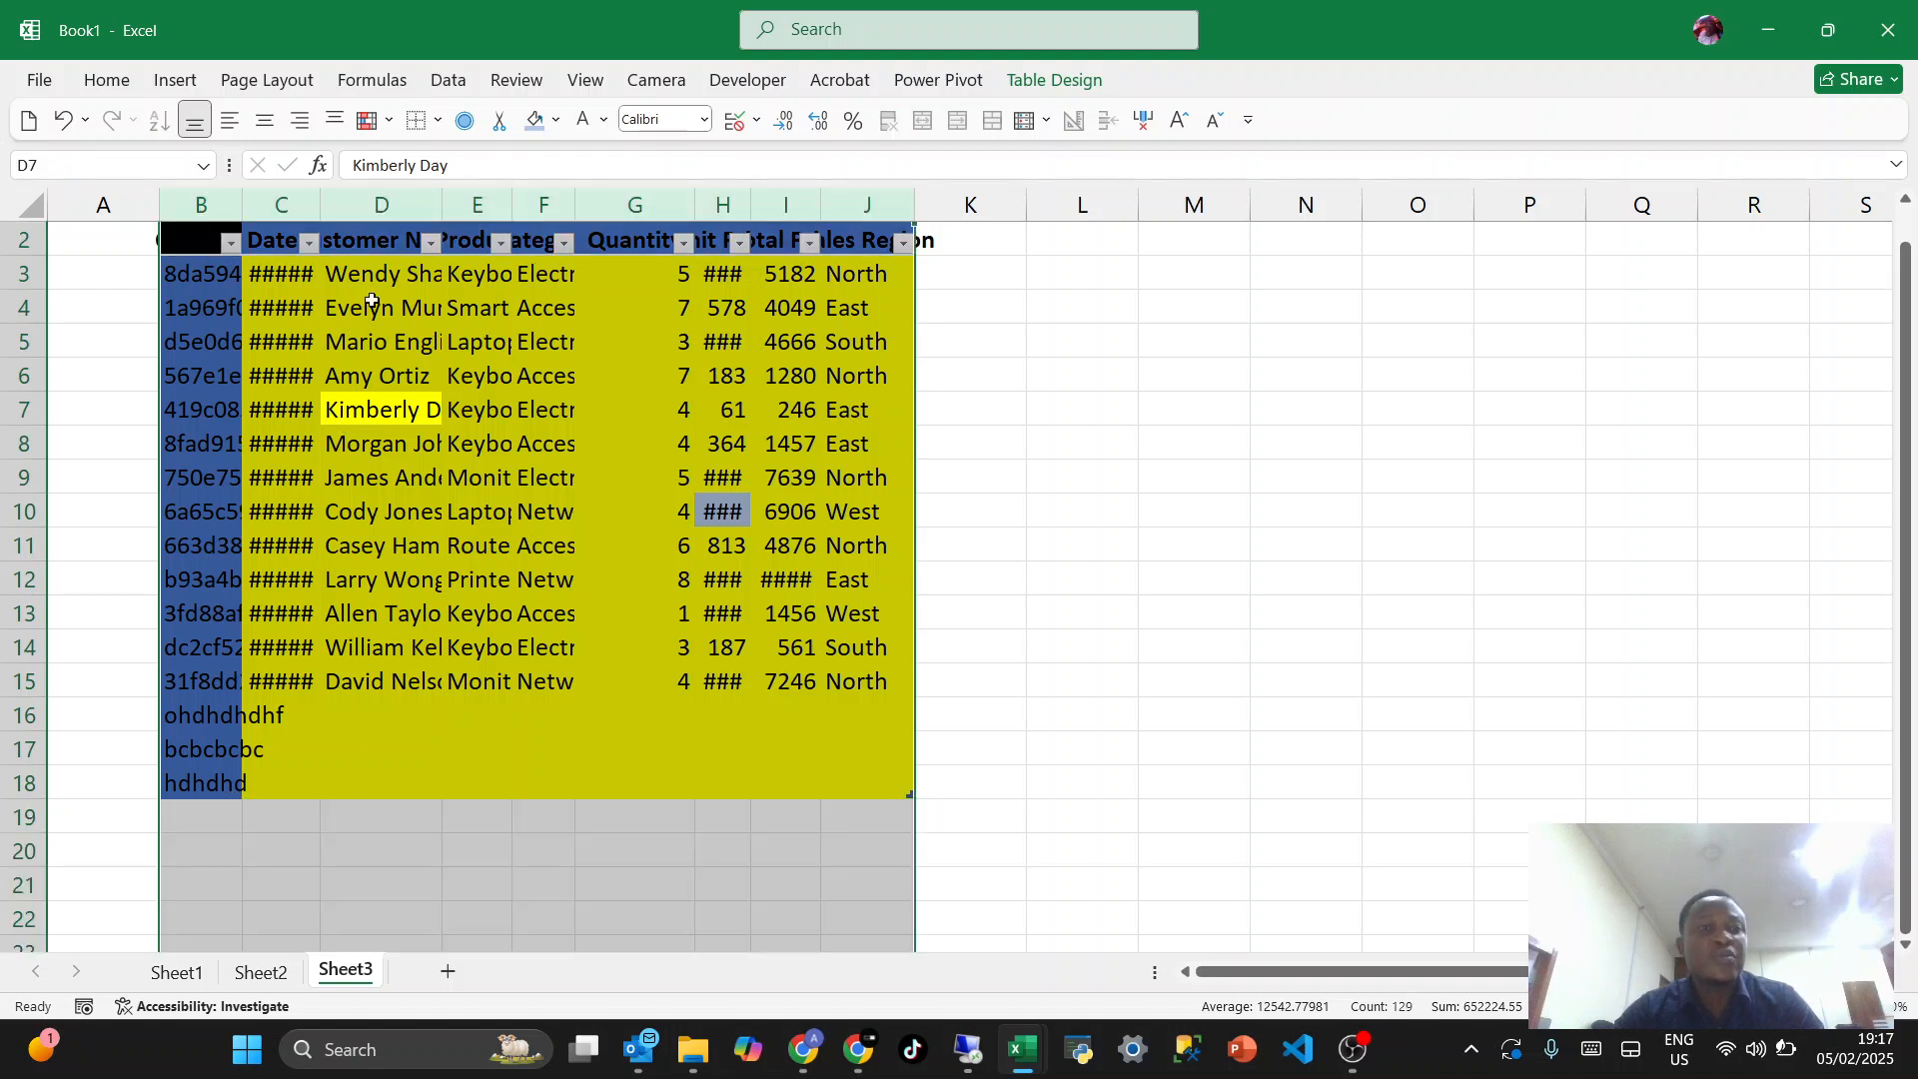
pyautogui.doubleClick(444, 204)
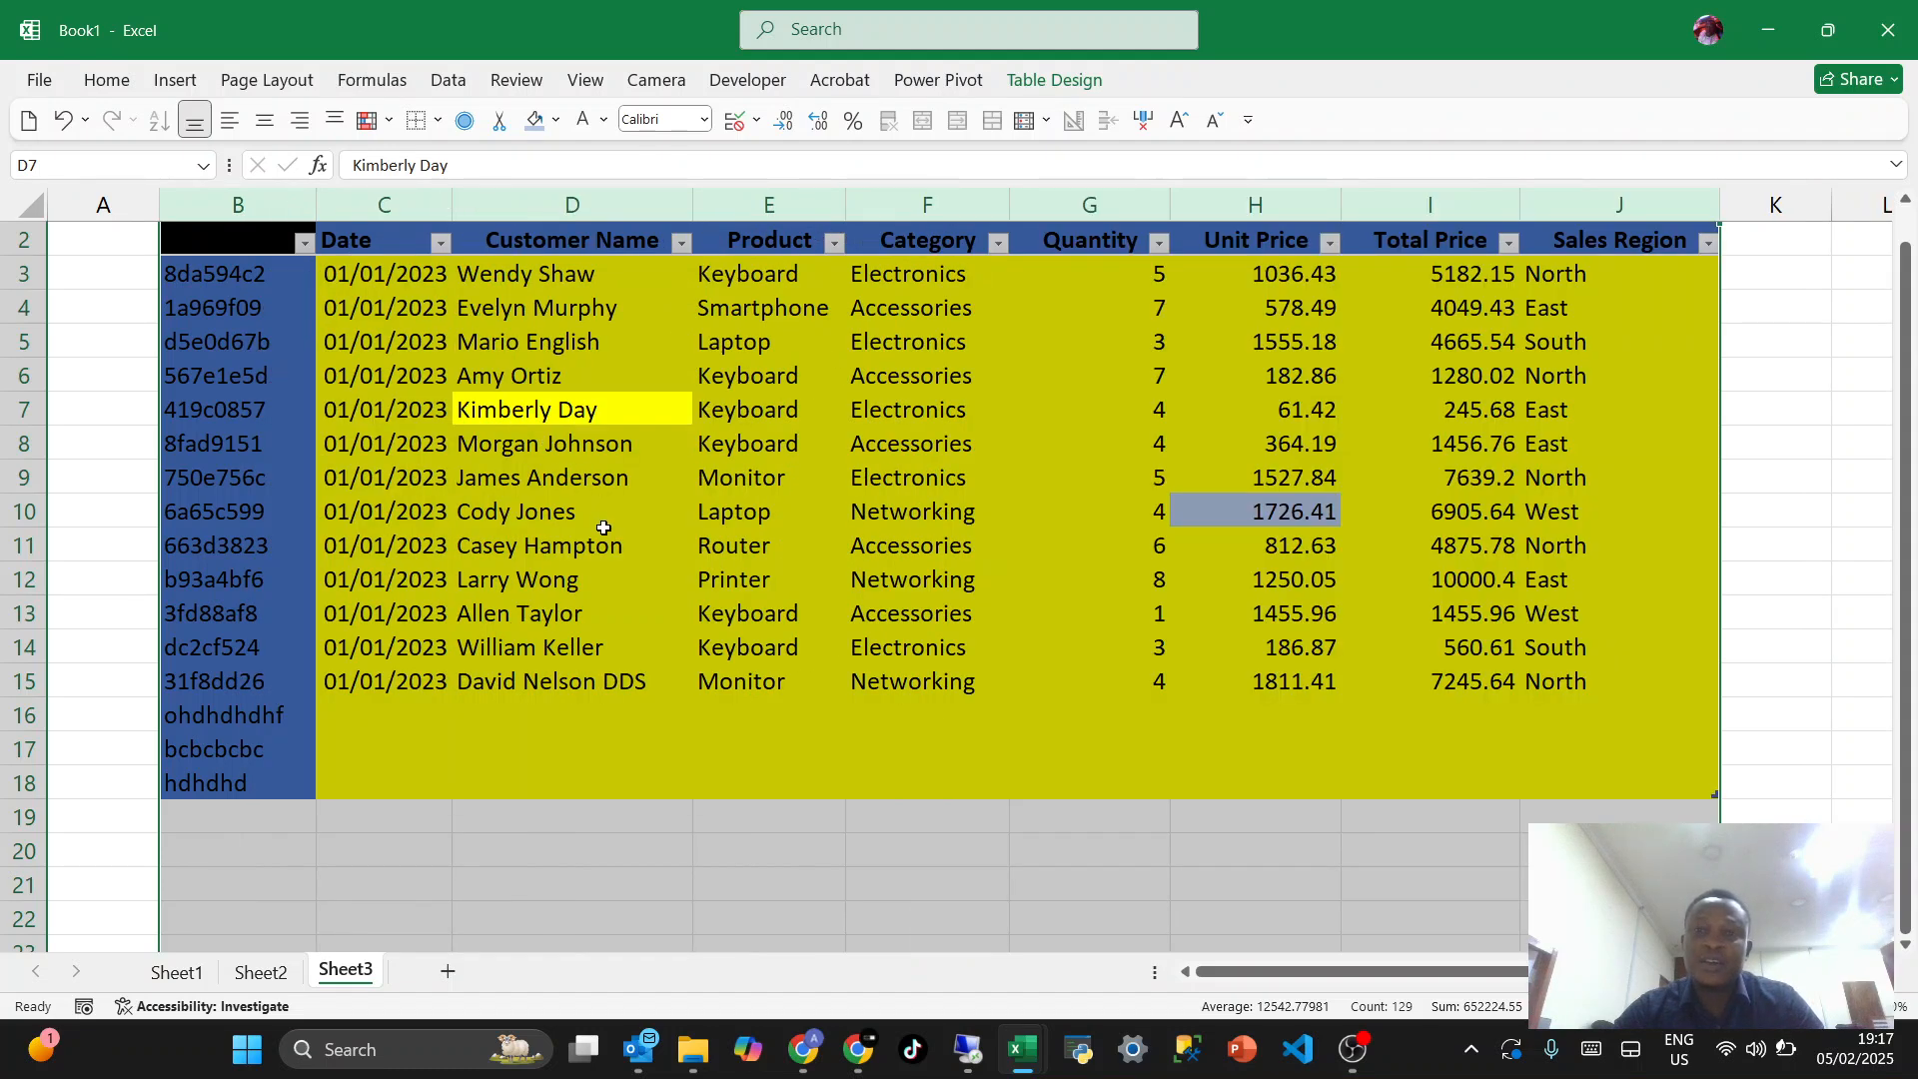
pyautogui.doubleClick(605, 570)
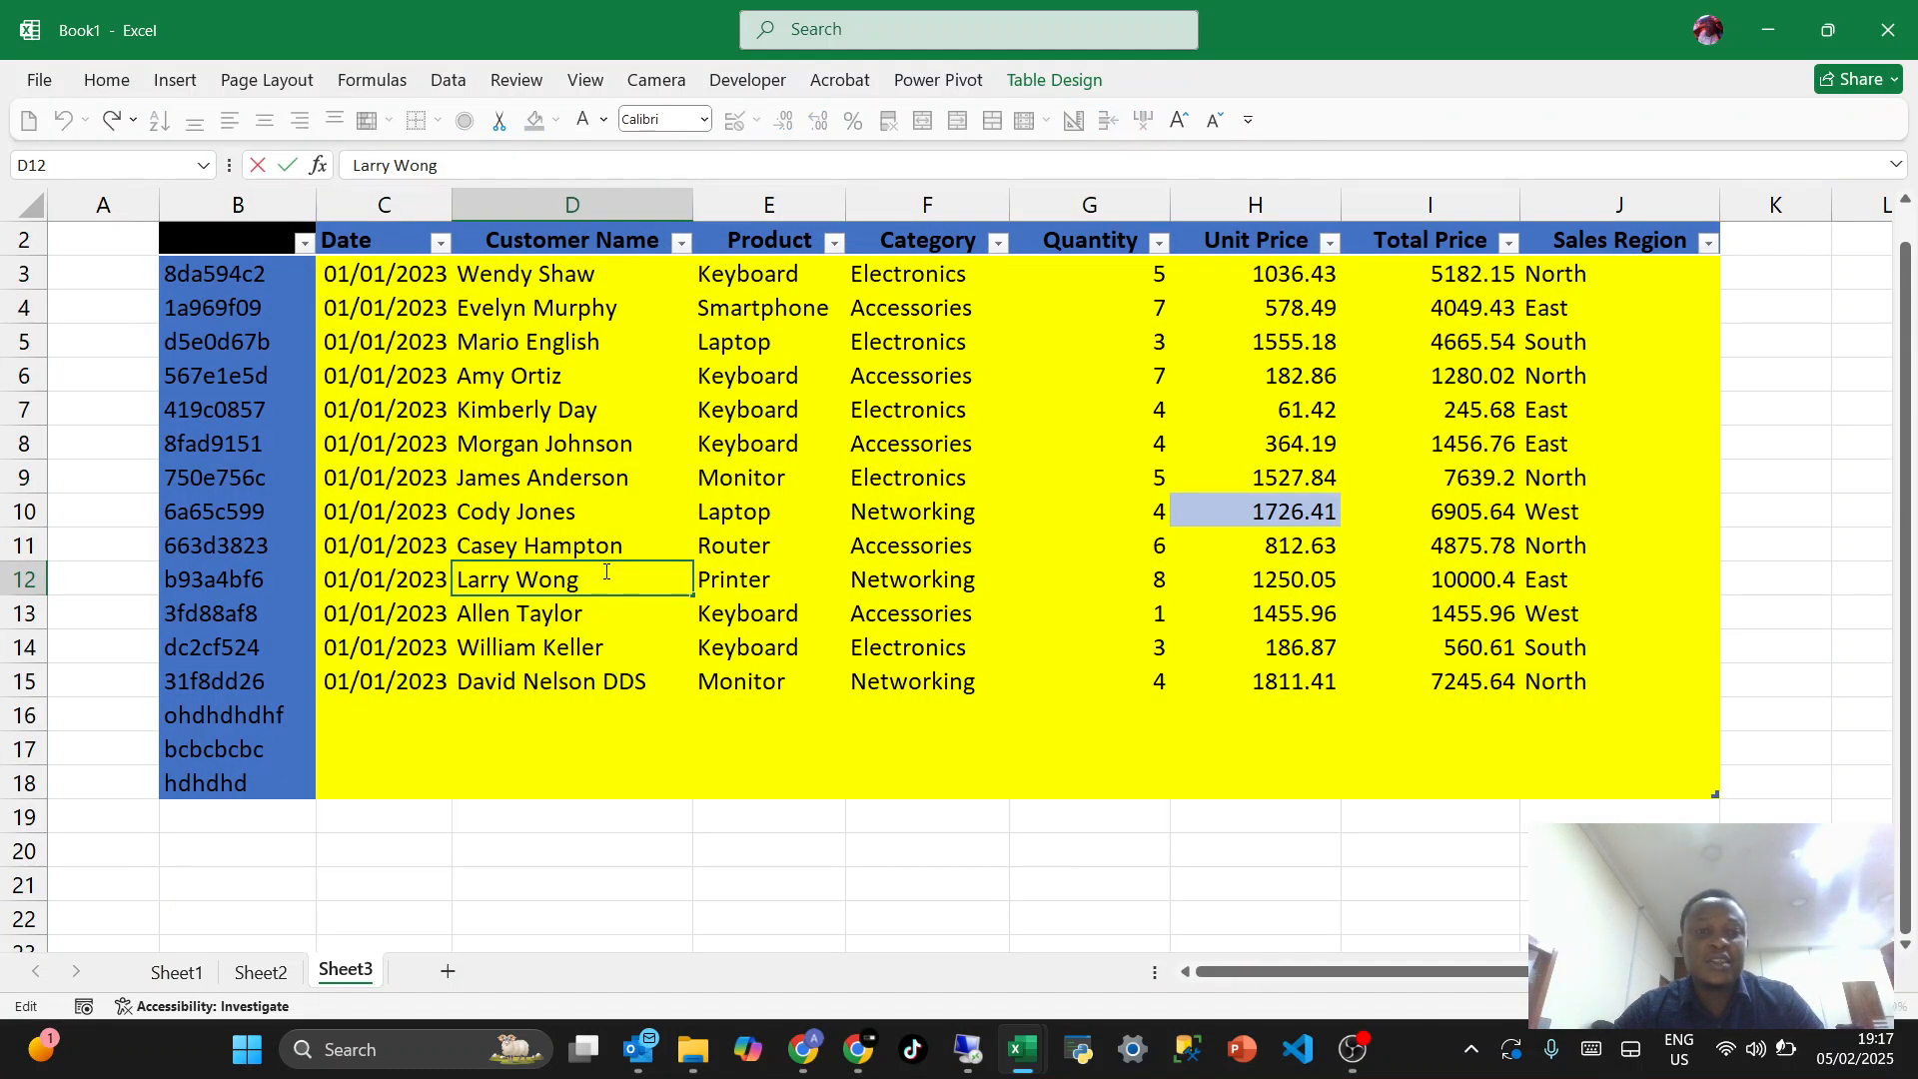
pyautogui.press('Escape')
# - Shrink the heights of rows 5, 10 and 14 and enlarge row 11 individually to make the table's rows uneven
pyautogui.click(506, 502)
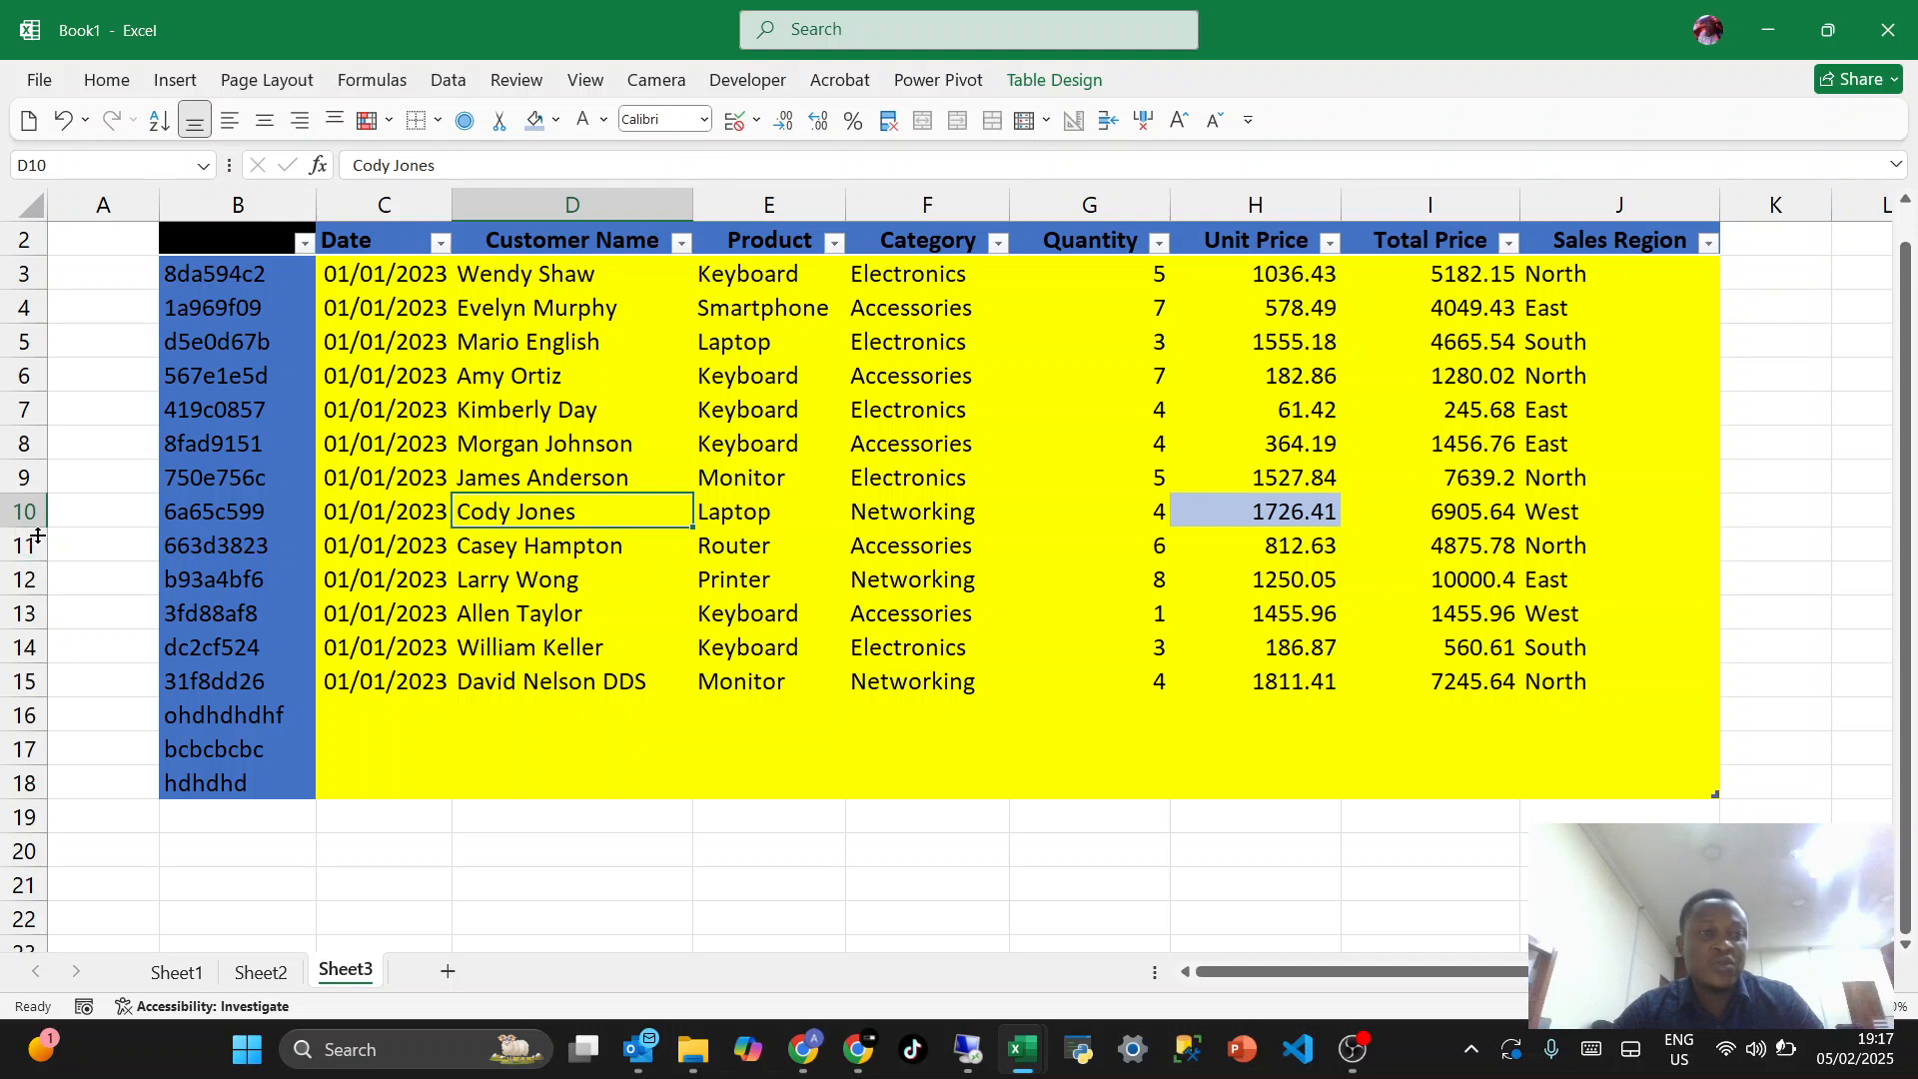
pyautogui.moveTo(37, 532); pyautogui.dragTo(21, 640)
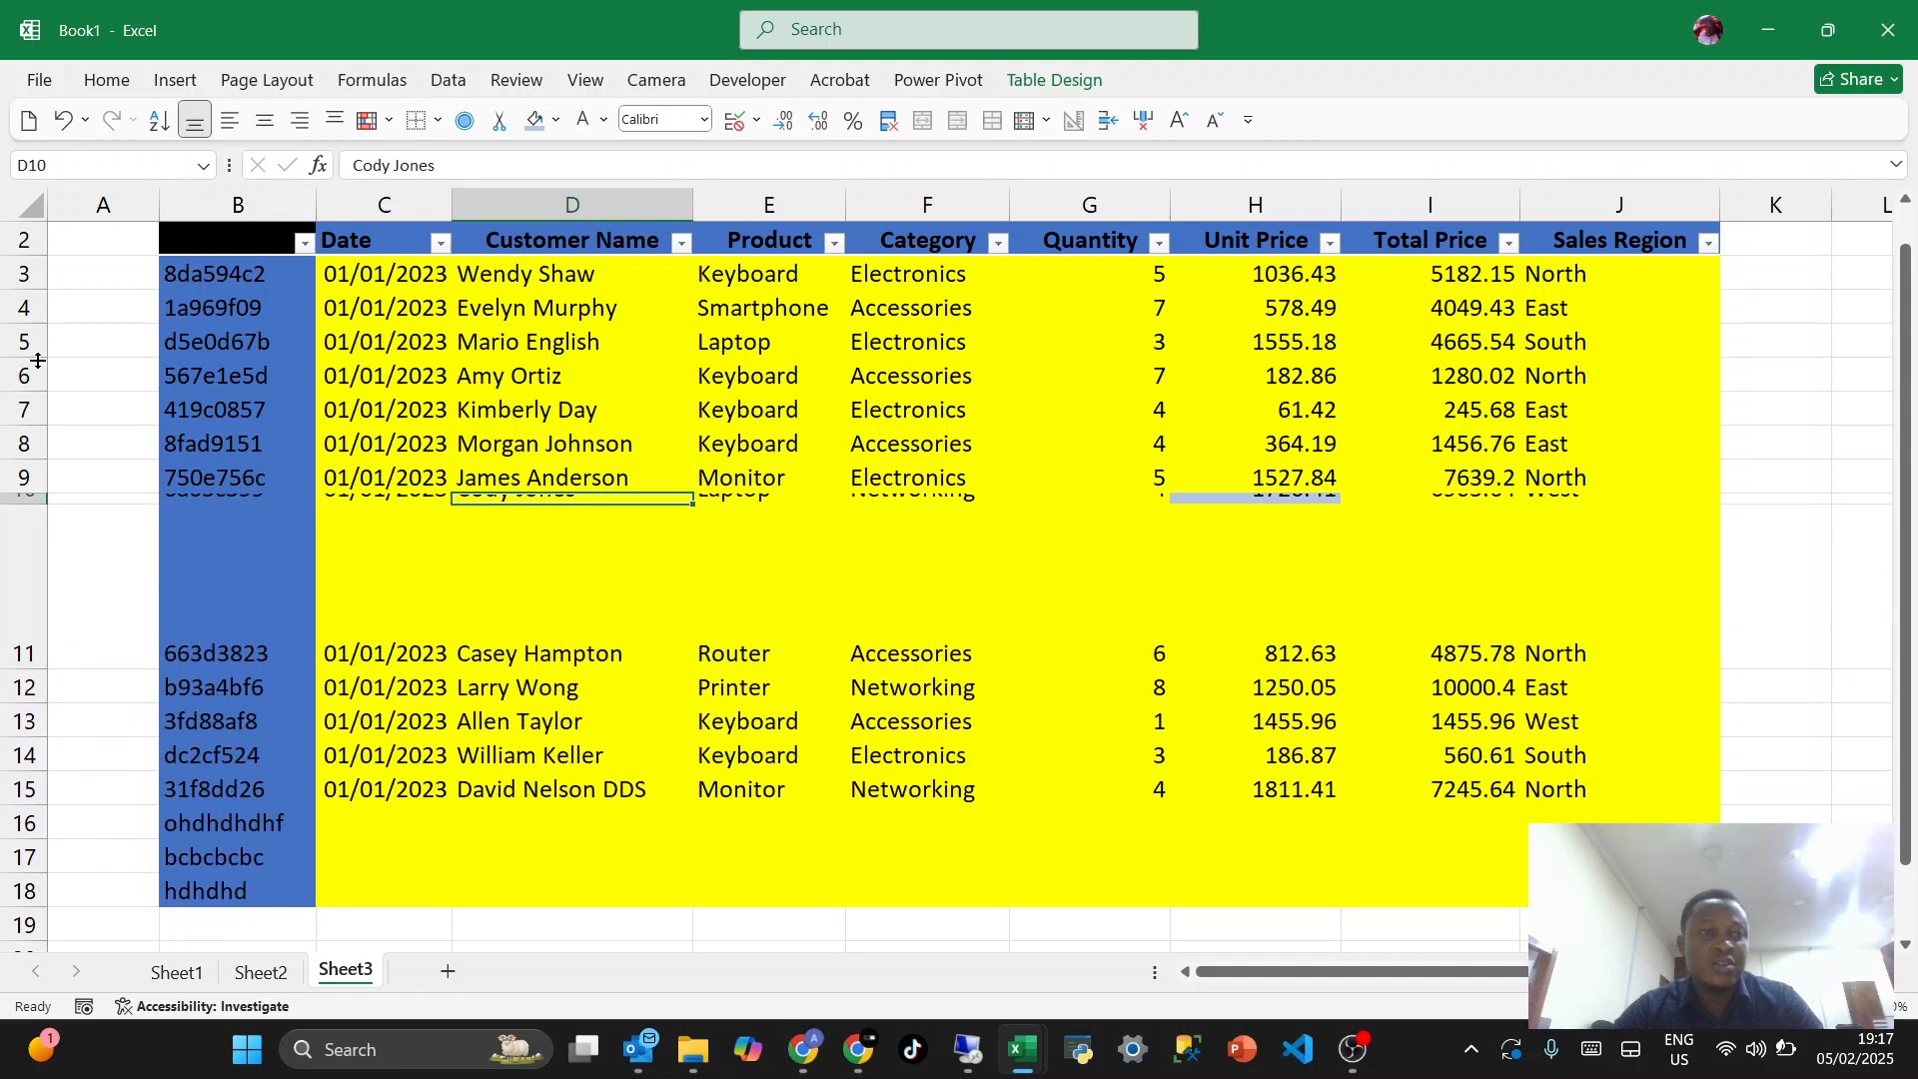
pyautogui.moveTo(40, 356); pyautogui.dragTo(52, 340)
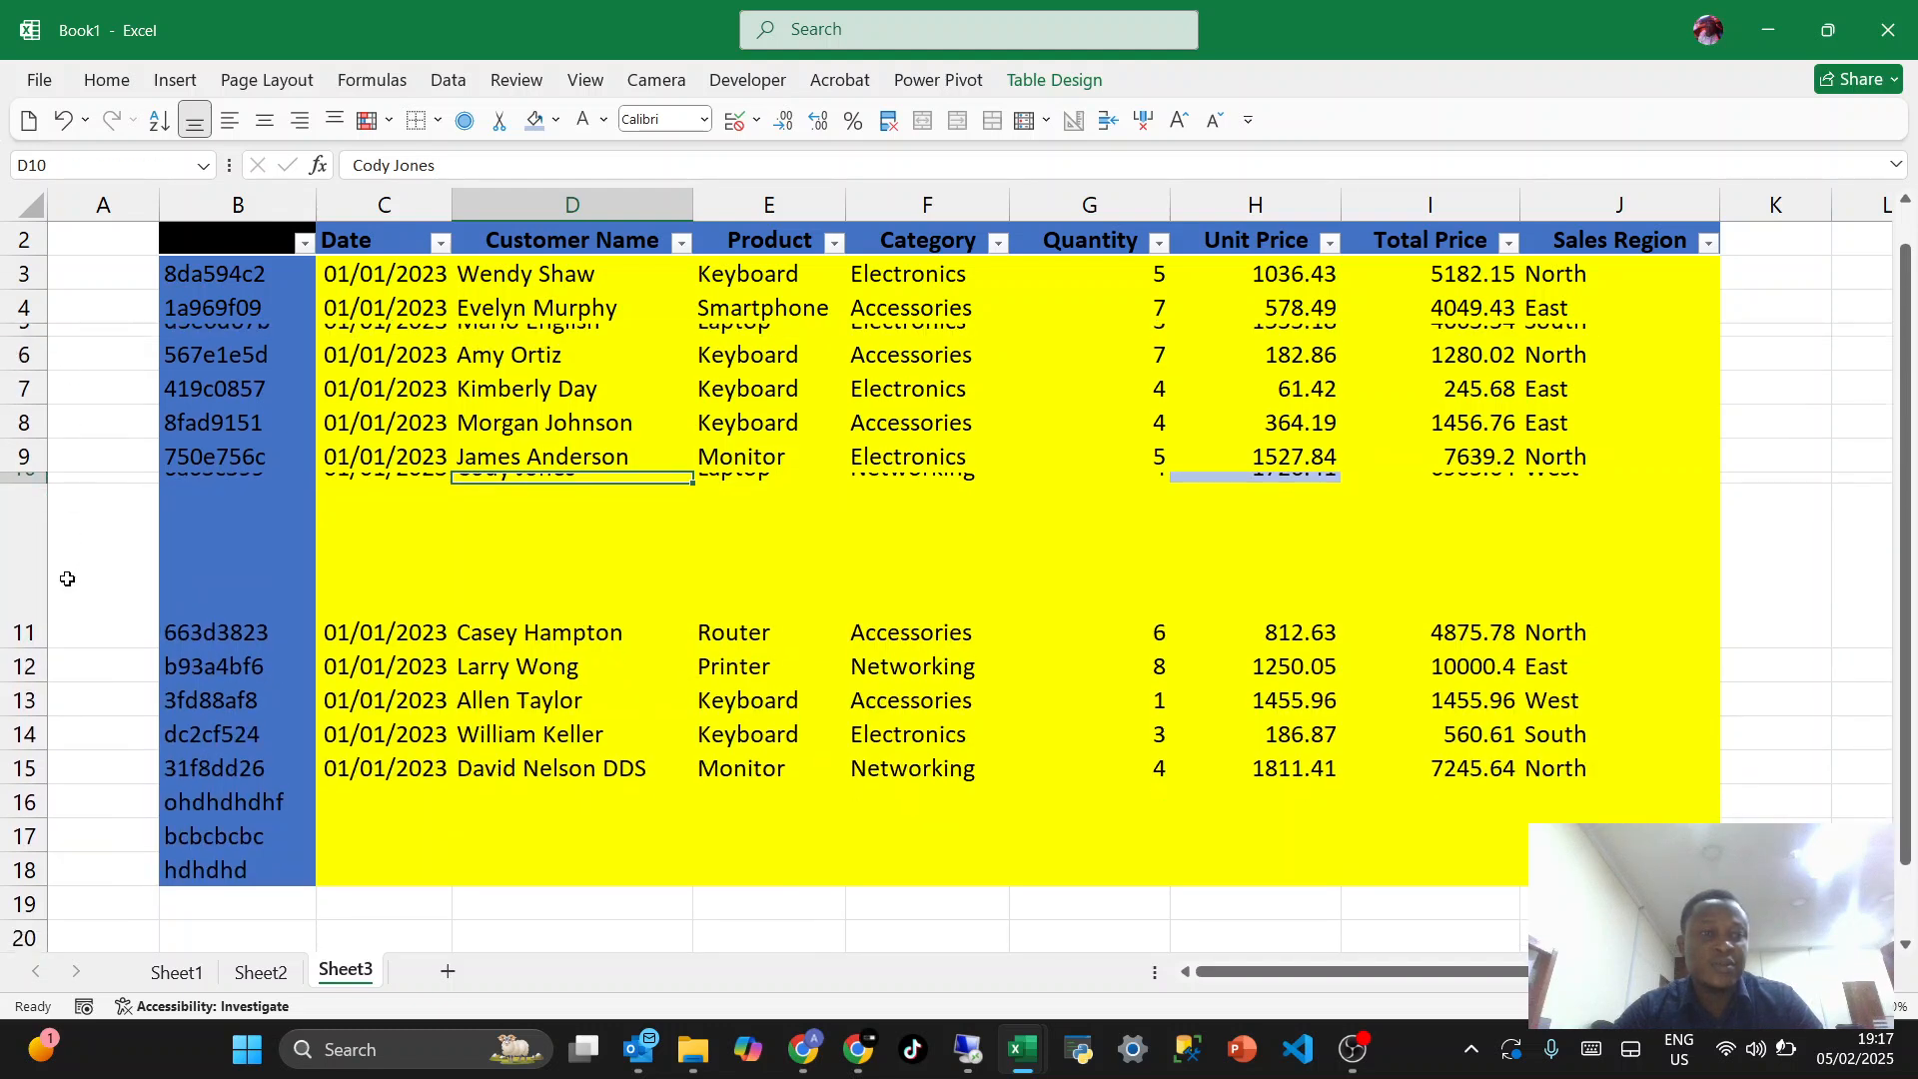
pyautogui.moveTo(44, 751); pyautogui.dragTo(42, 727)
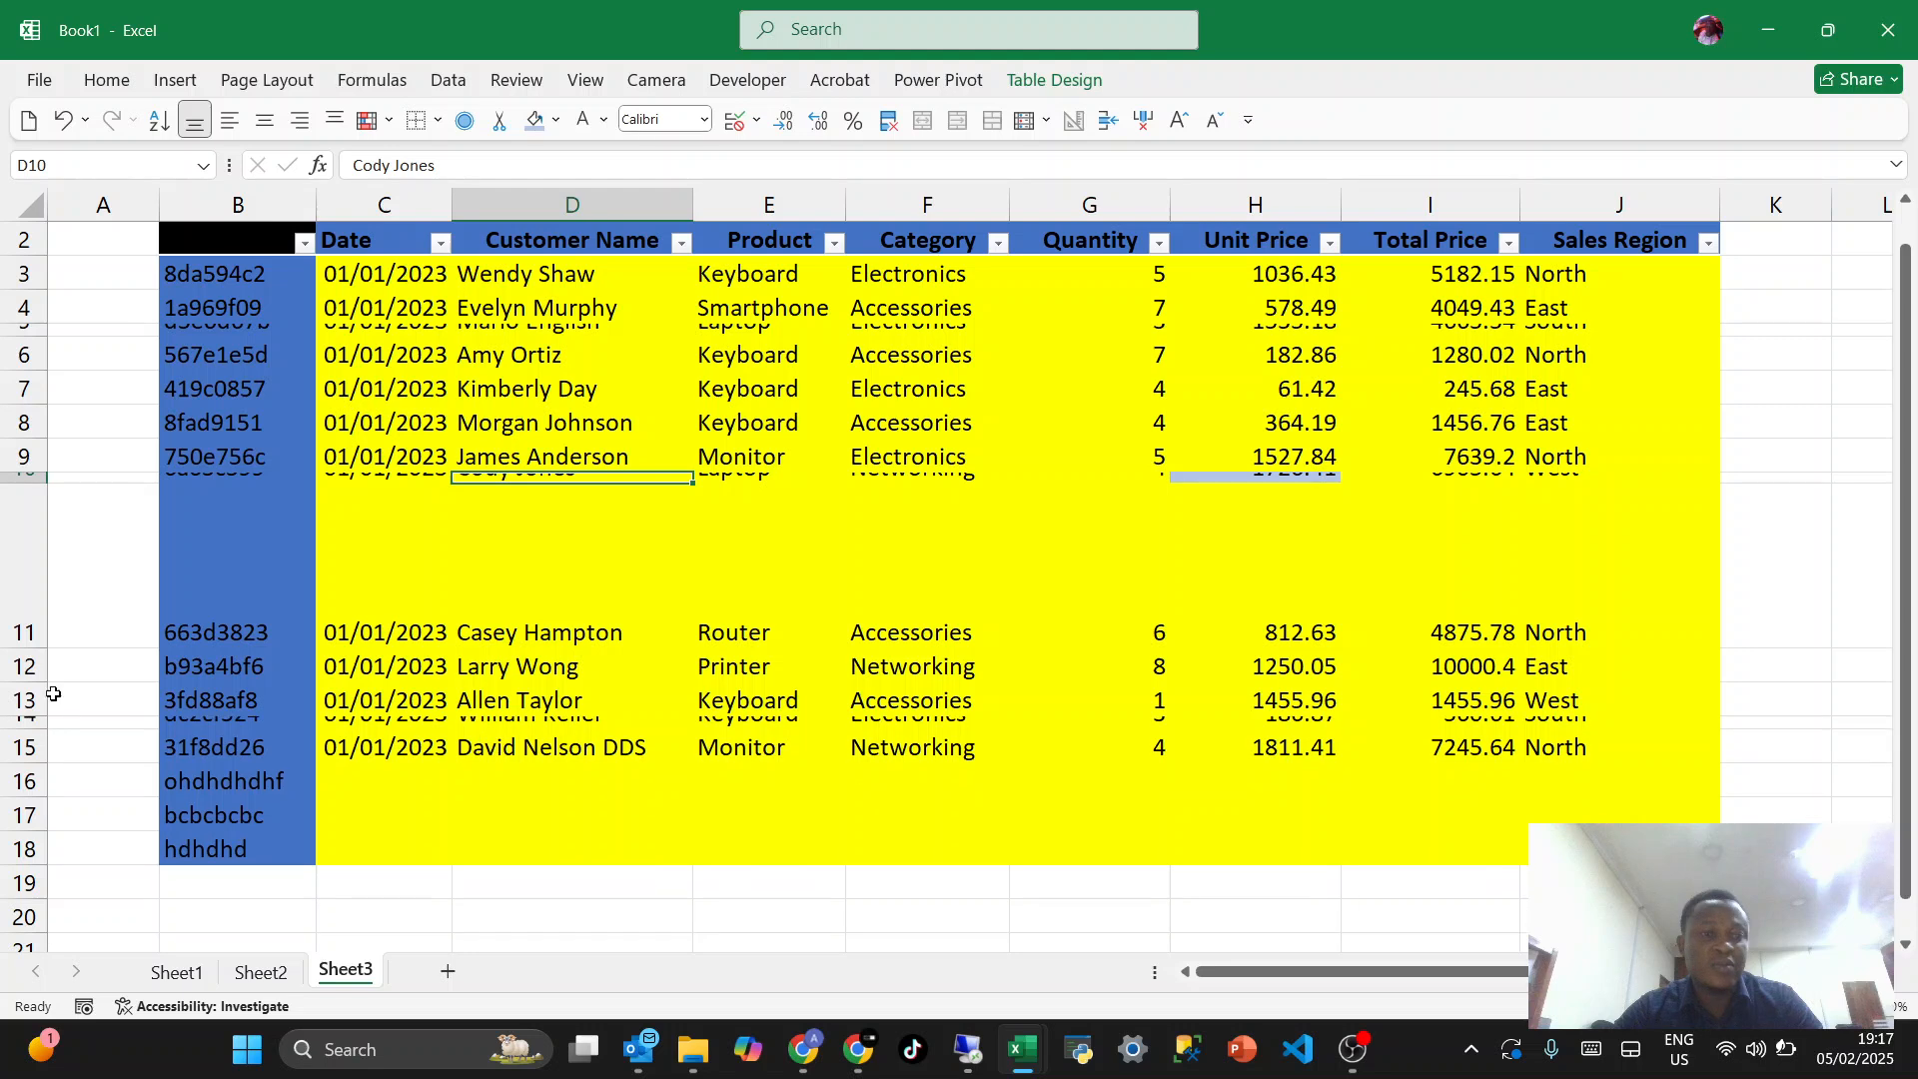
pyautogui.click(314, 571)
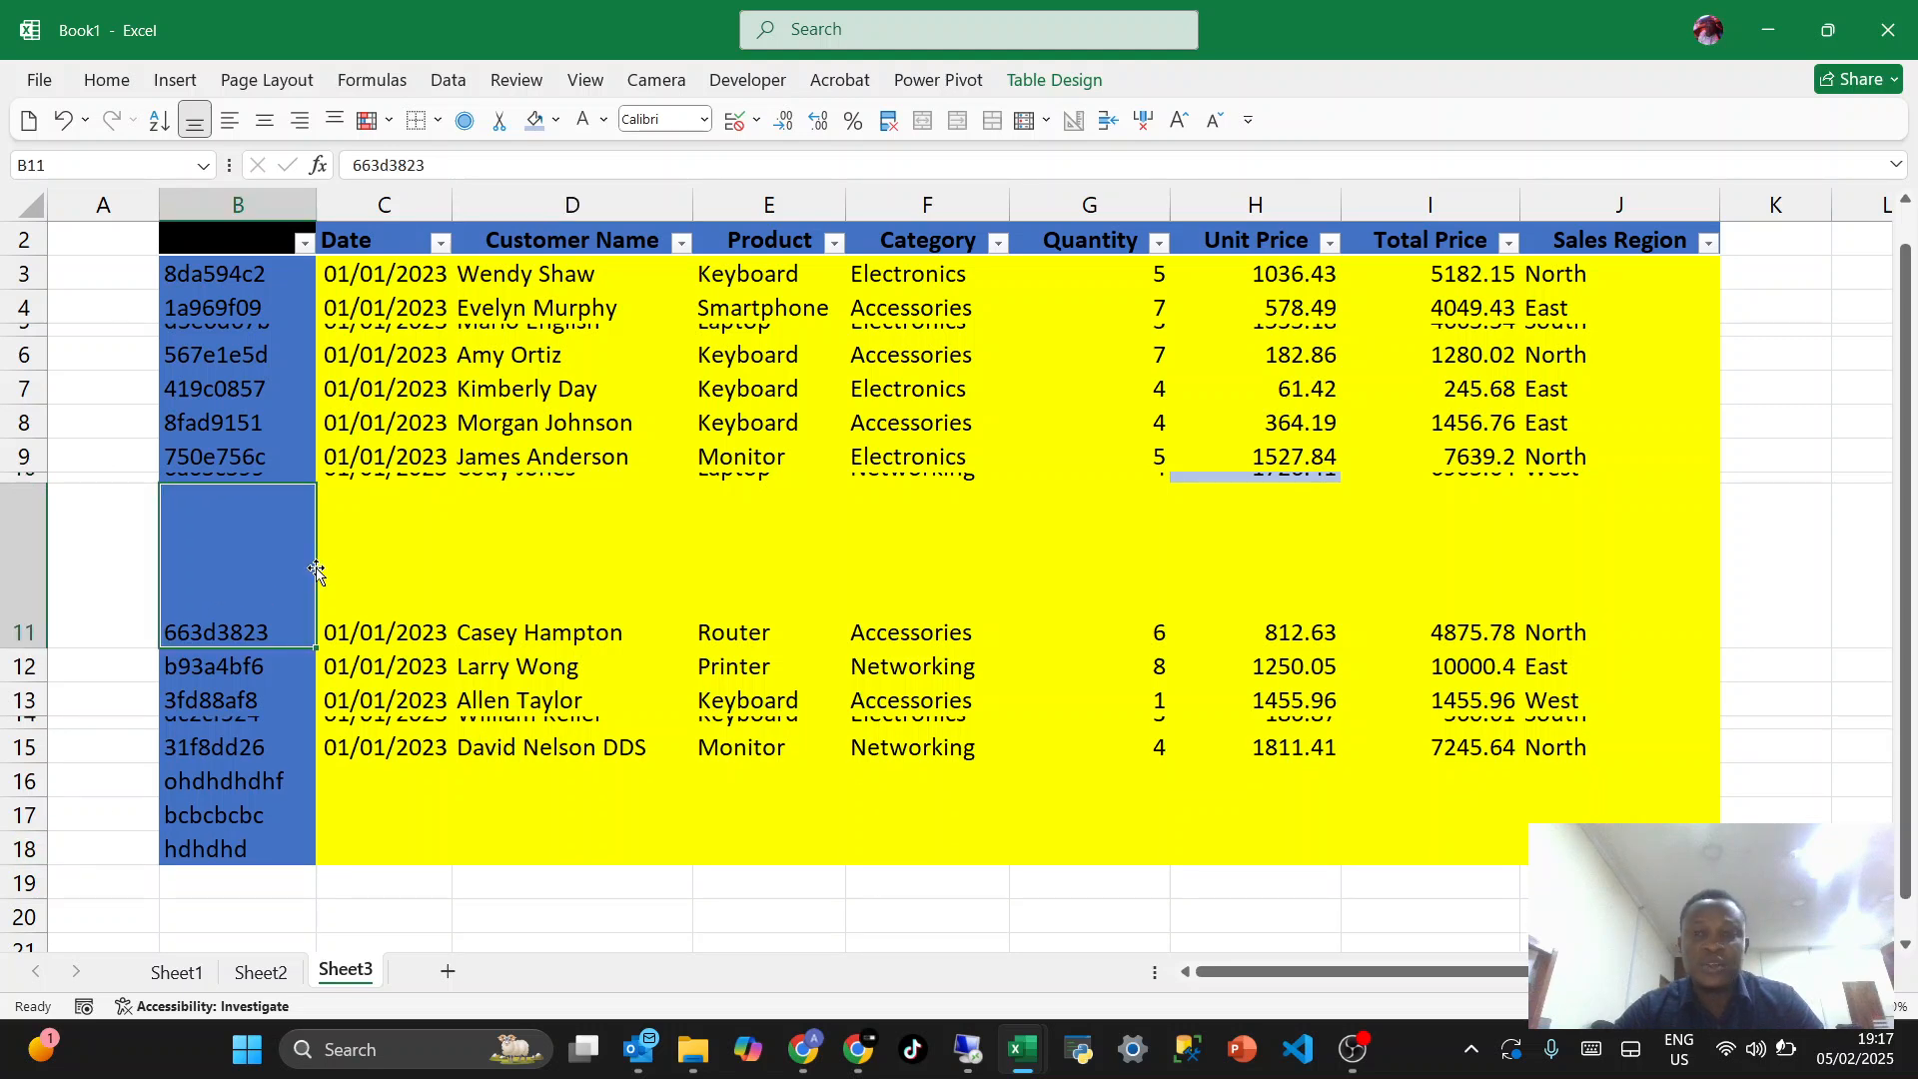
pyautogui.click(286, 329)
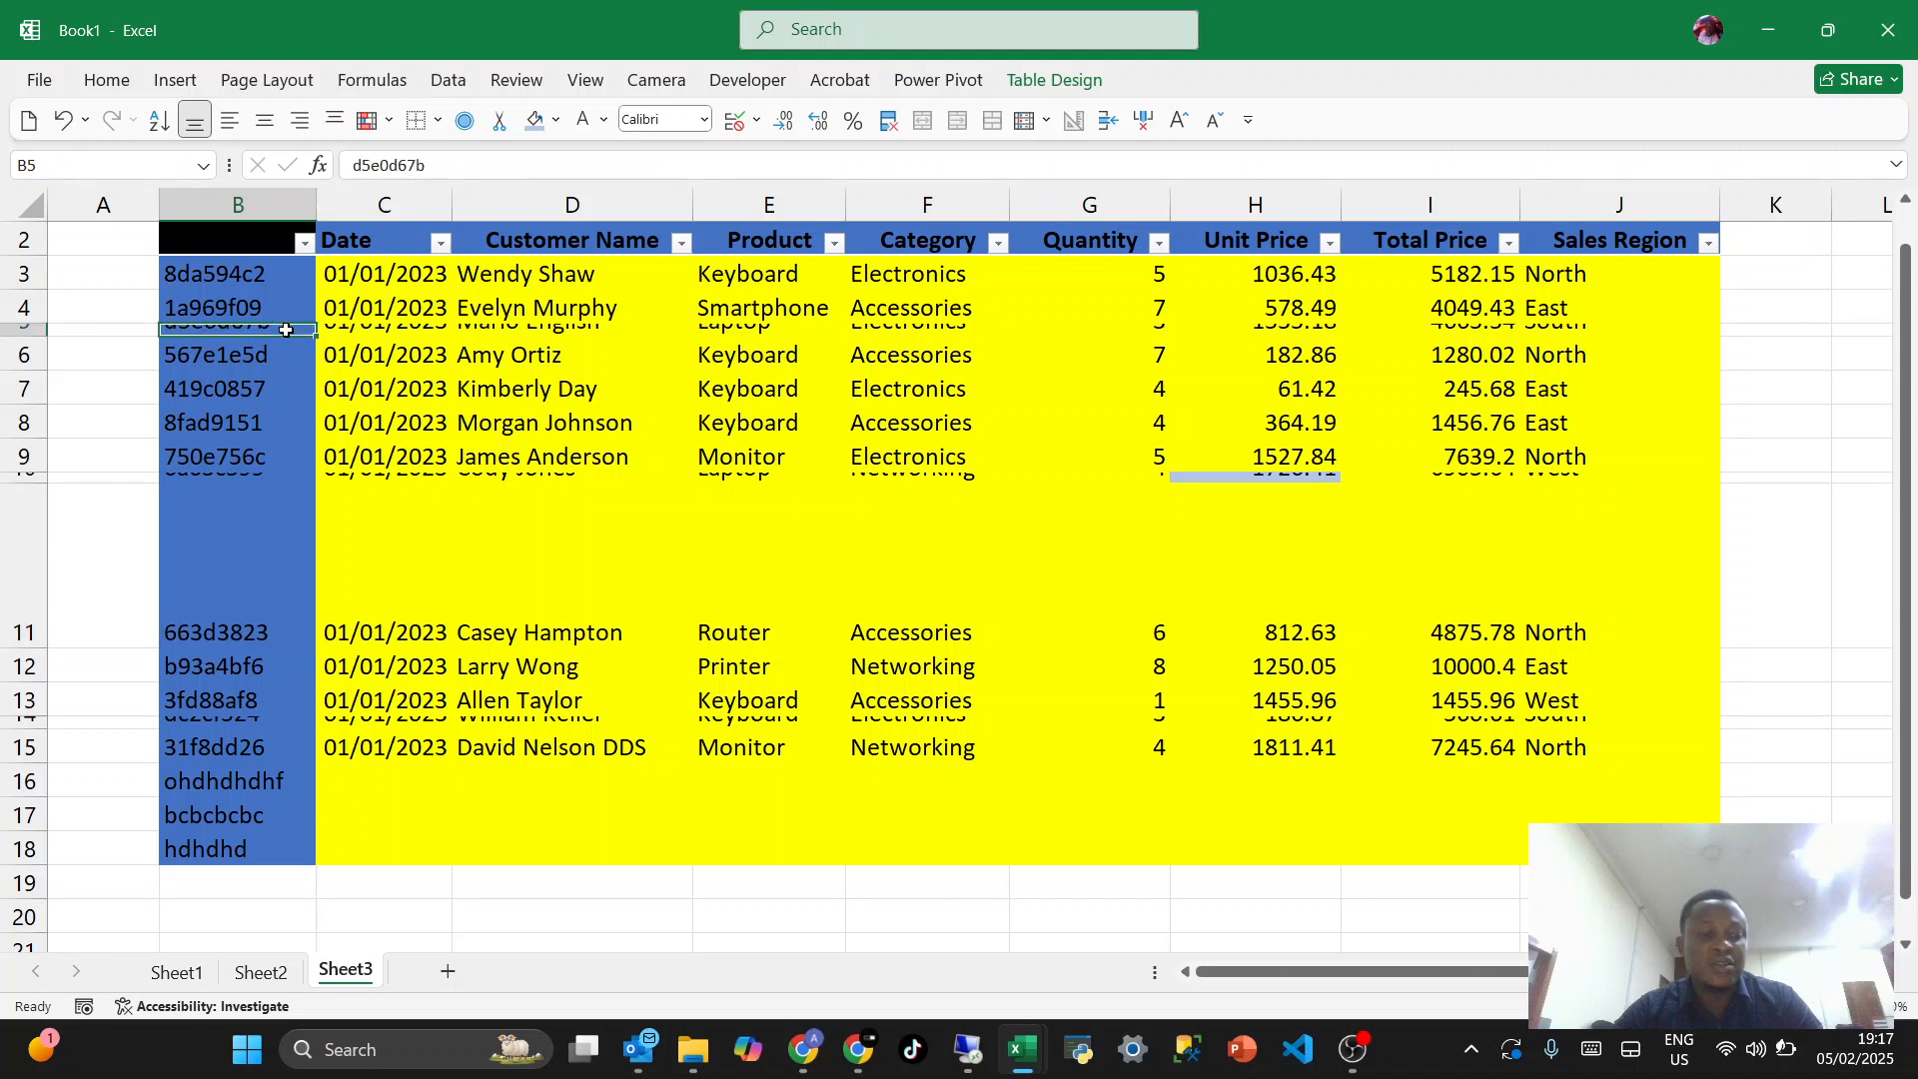
pyautogui.hotkey('ctrl', 'a')
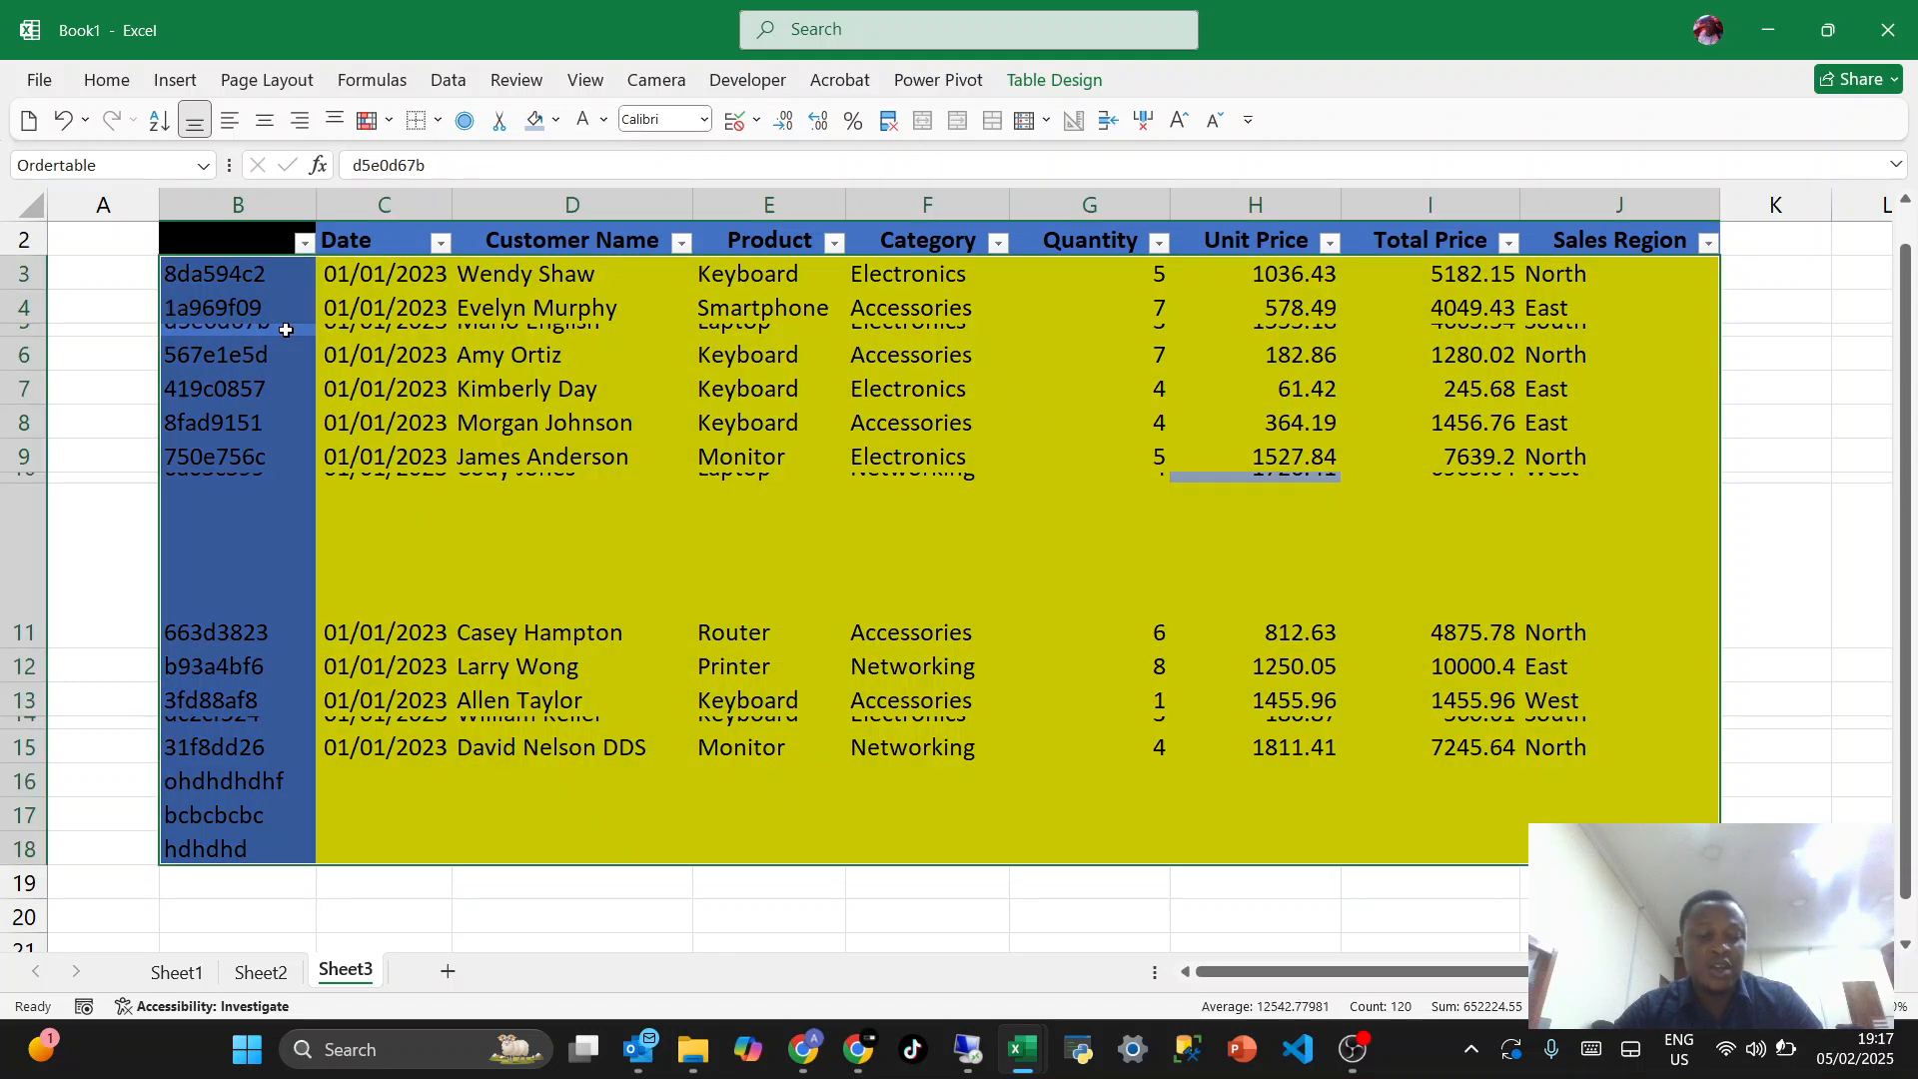
pyautogui.click(212, 380)
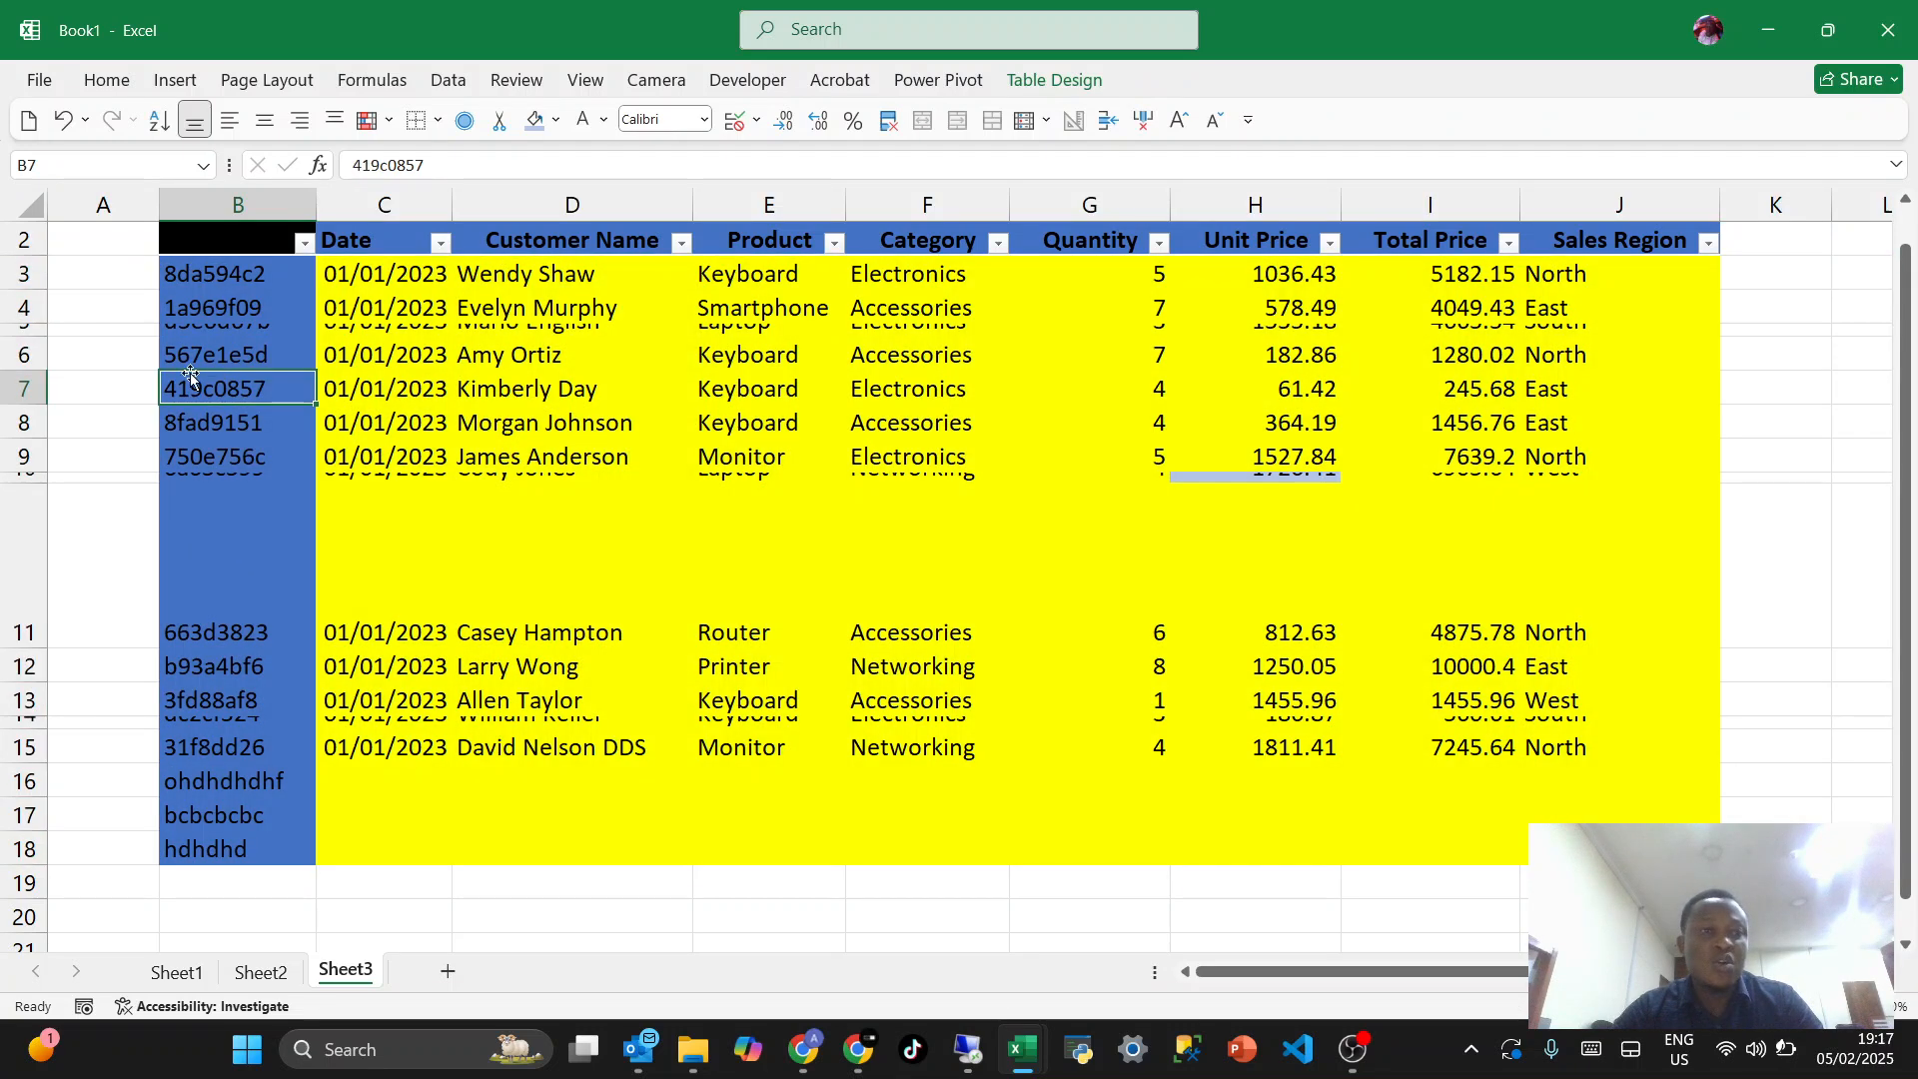
# - Select entire rows 3 to 18 and AutoFit all their heights to the contents at once
pyautogui.moveTo(25, 278); pyautogui.dragTo(5, 845)
pyautogui.click(5, 865)
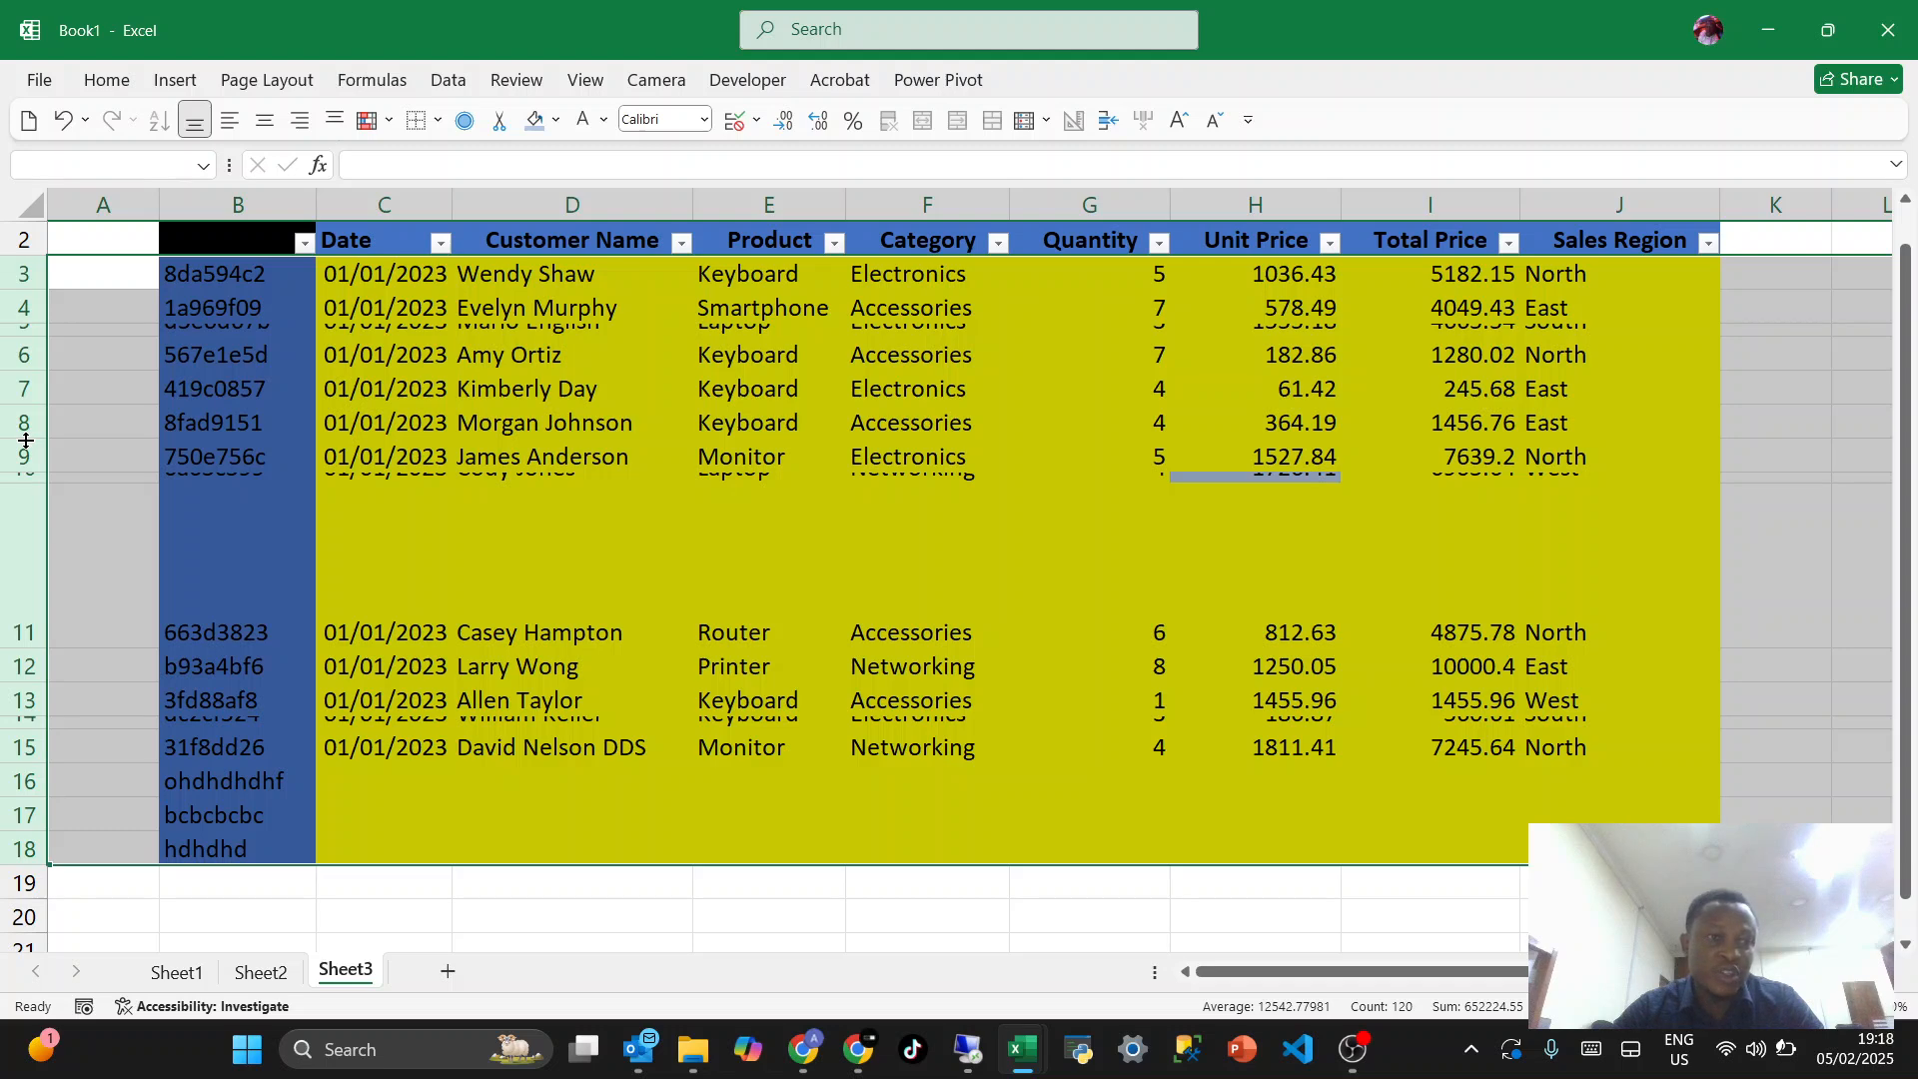
pyautogui.moveTo(26, 441); pyautogui.dragTo(26, 440)
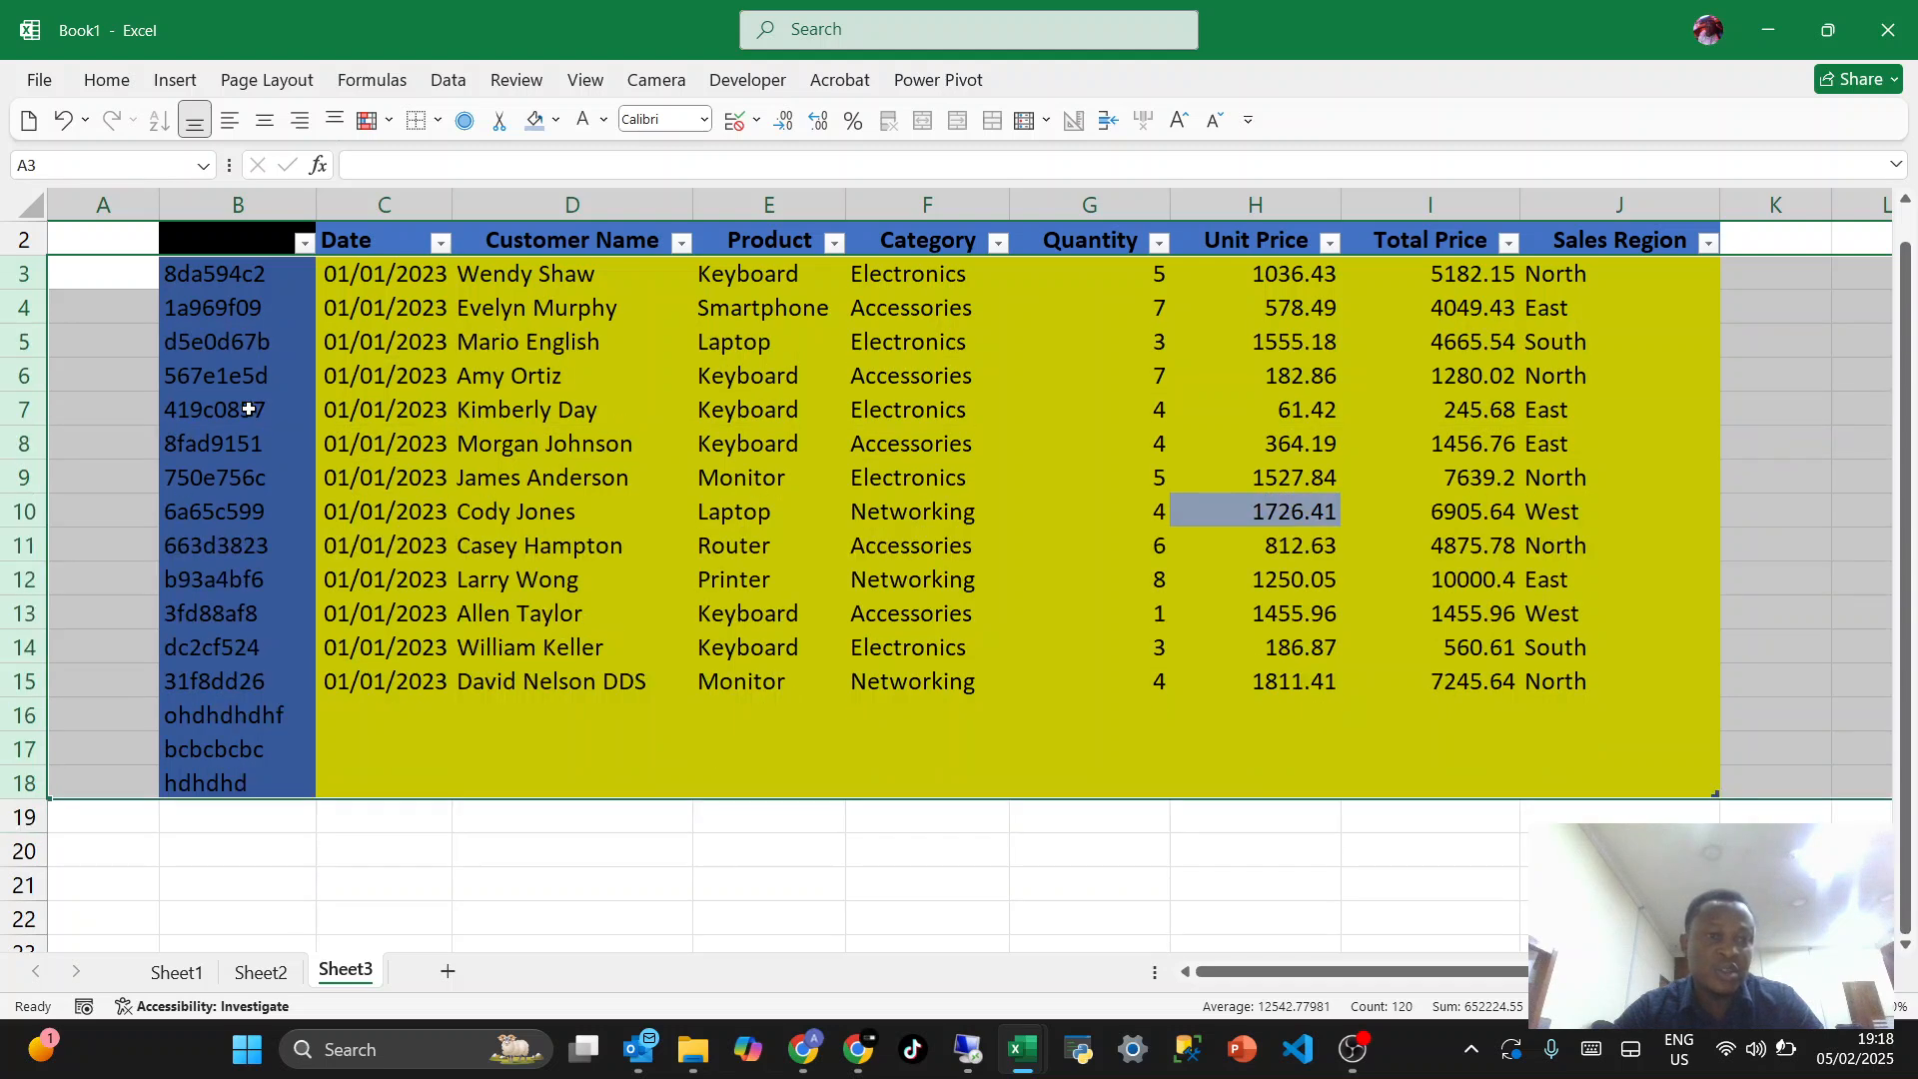
pyautogui.click(385, 439)
pyautogui.click(563, 483)
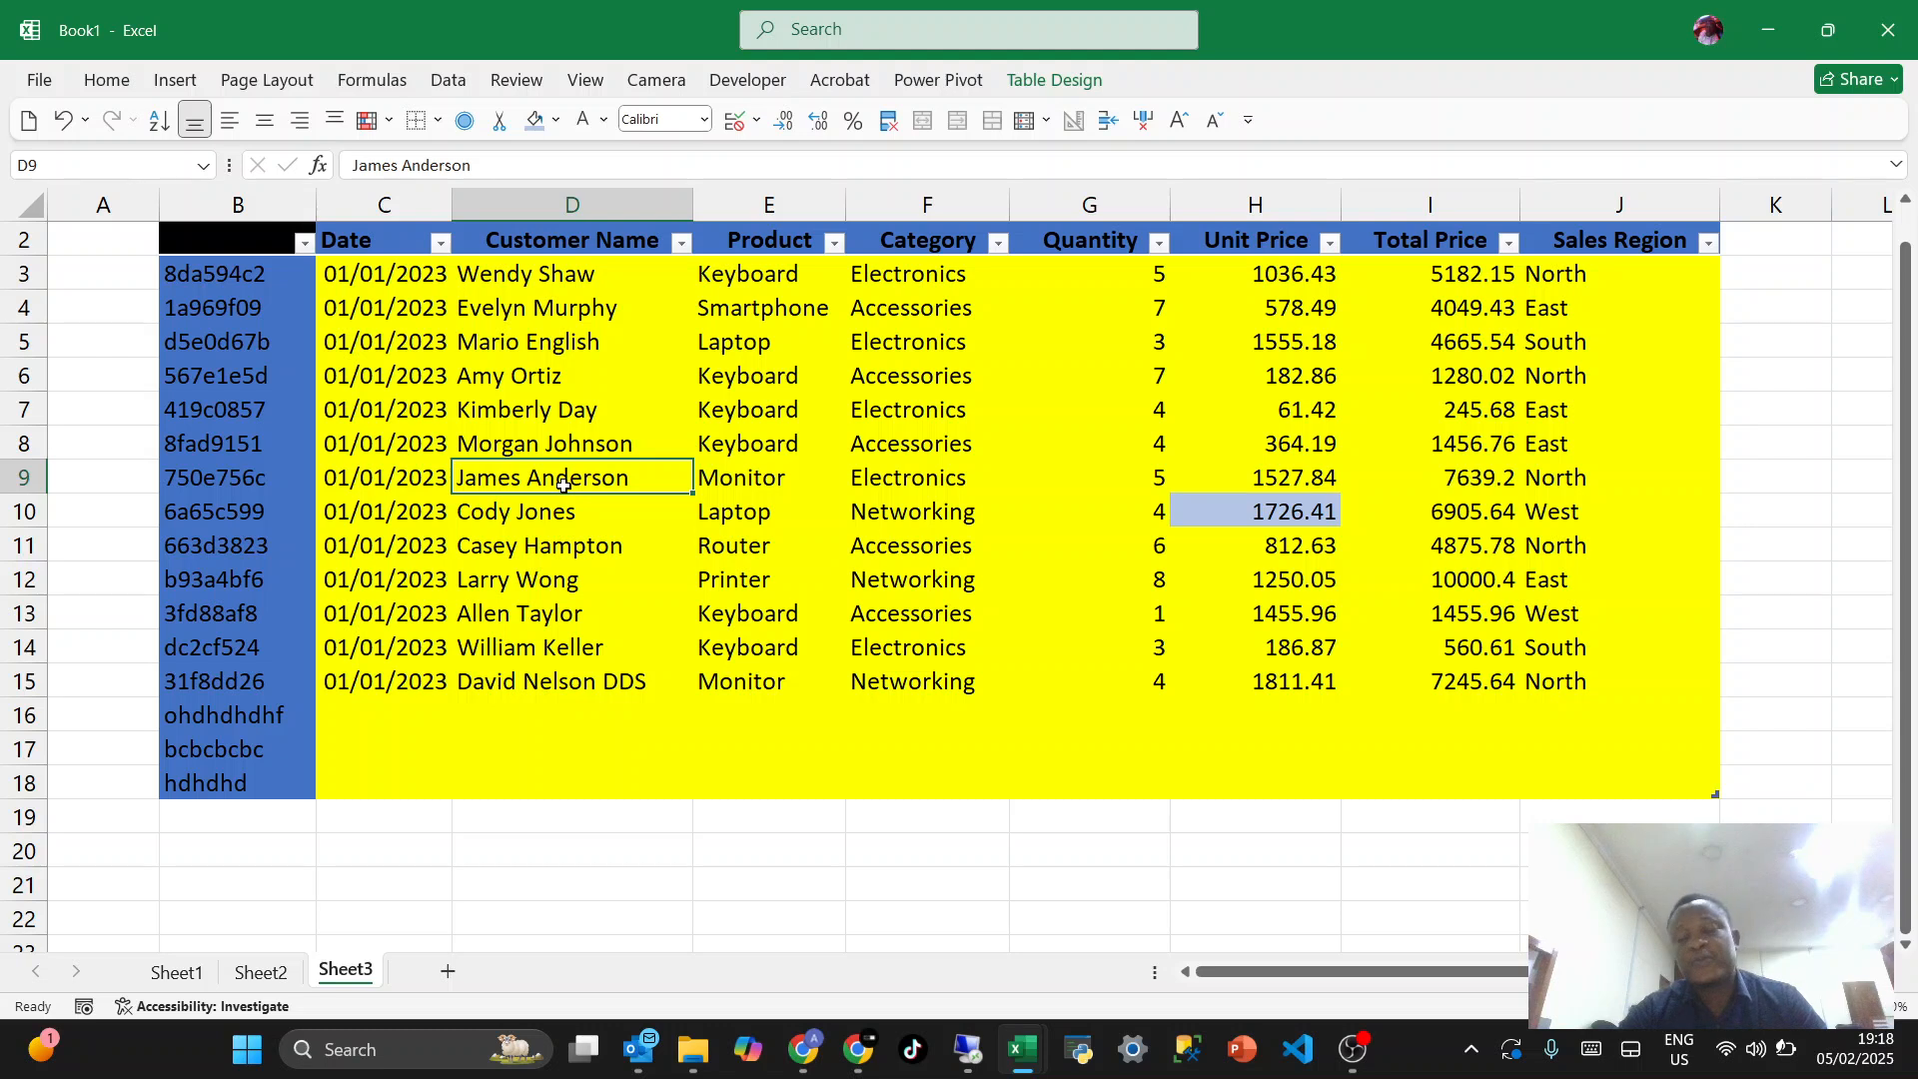